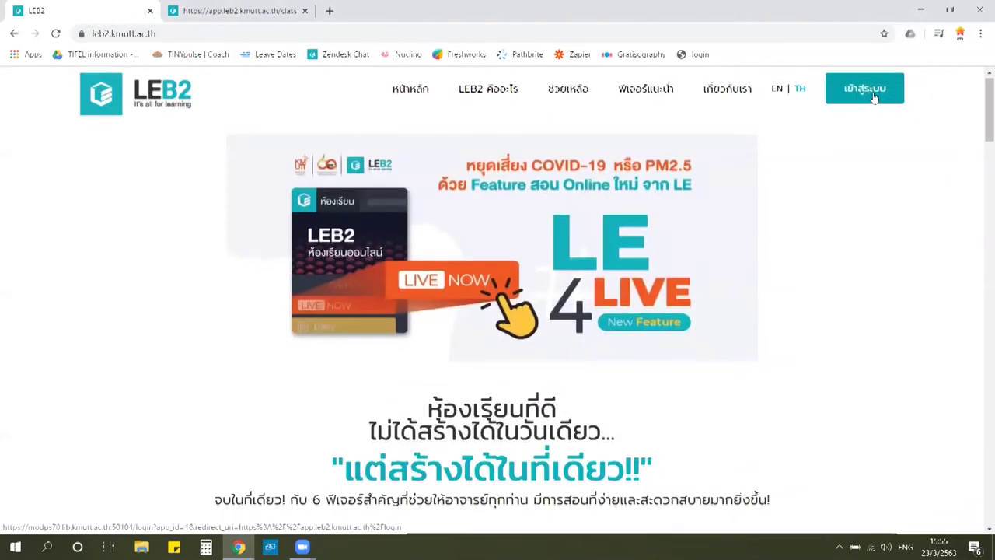
- Go to the KMUTT login page, then switch to the tab with the signed-in class list
{"action": "left_click", "coordinate": [874, 97]}
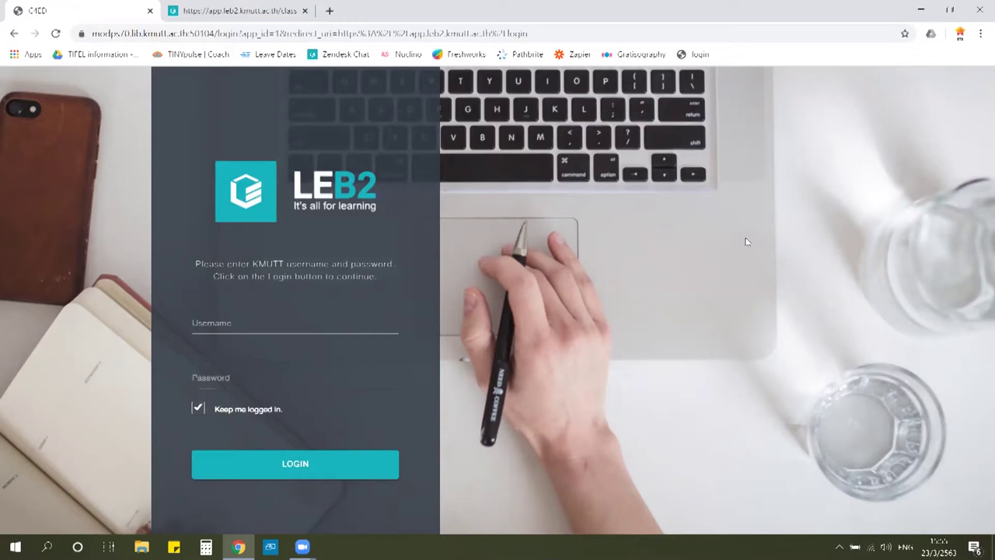
{"action": "left_click", "coordinate": [247, 12]}
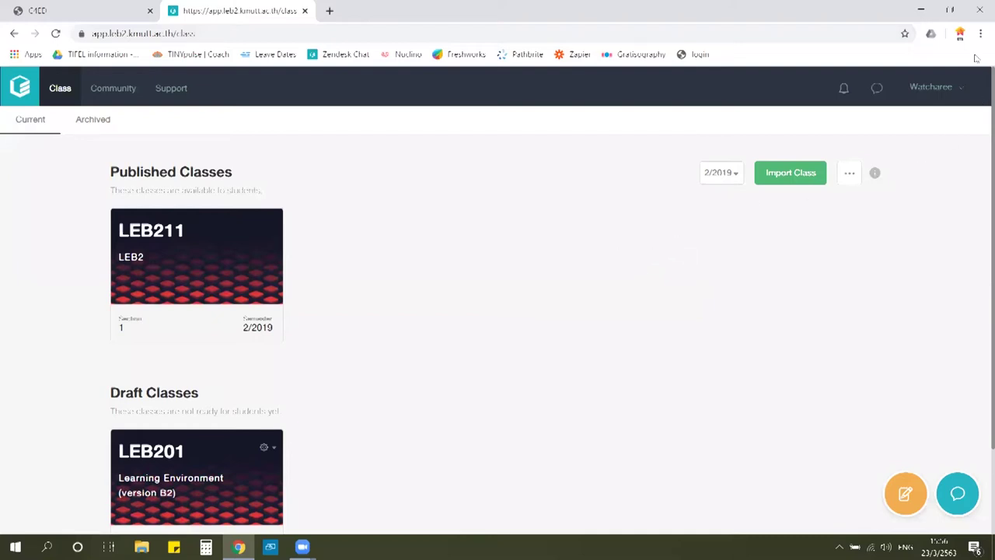
- Switch Chrome to full screen so the term 2/2019 class list fills the display
{"action": "key", "text": "F11"}
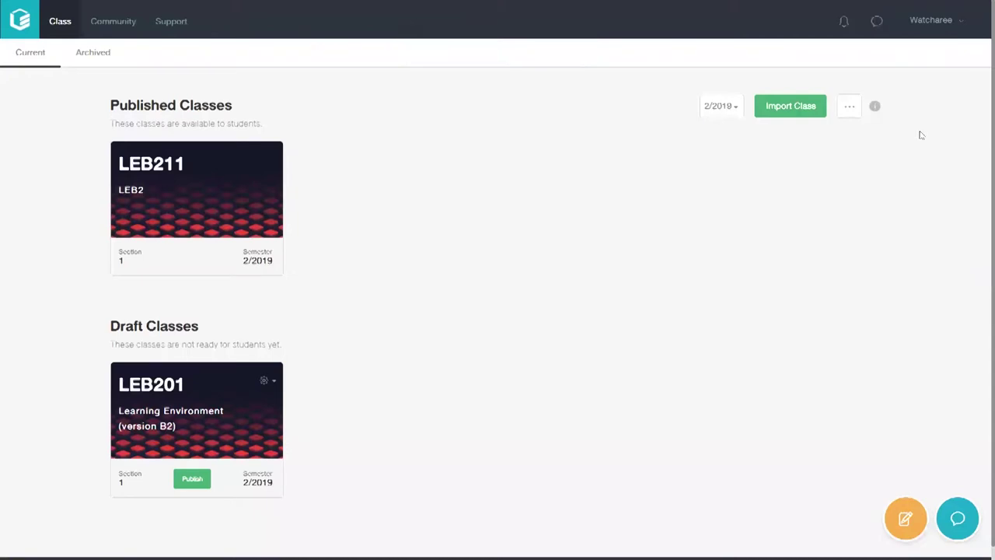
{"action": "mouse_move", "coordinate": [874, 108]}
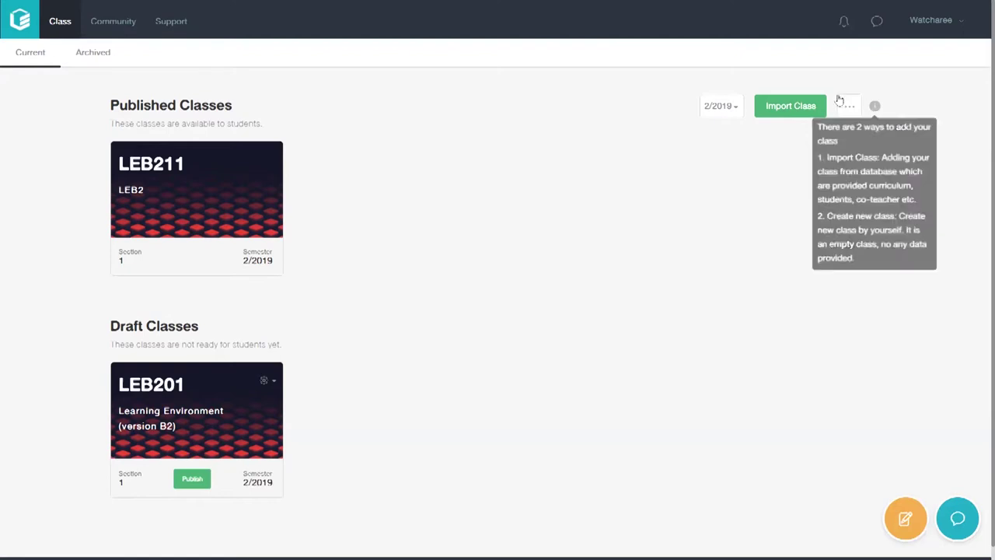
- Import LEB200 Learning Environment (version B2), Section 1, from semester 2/2019
{"action": "left_click", "coordinate": [791, 106]}
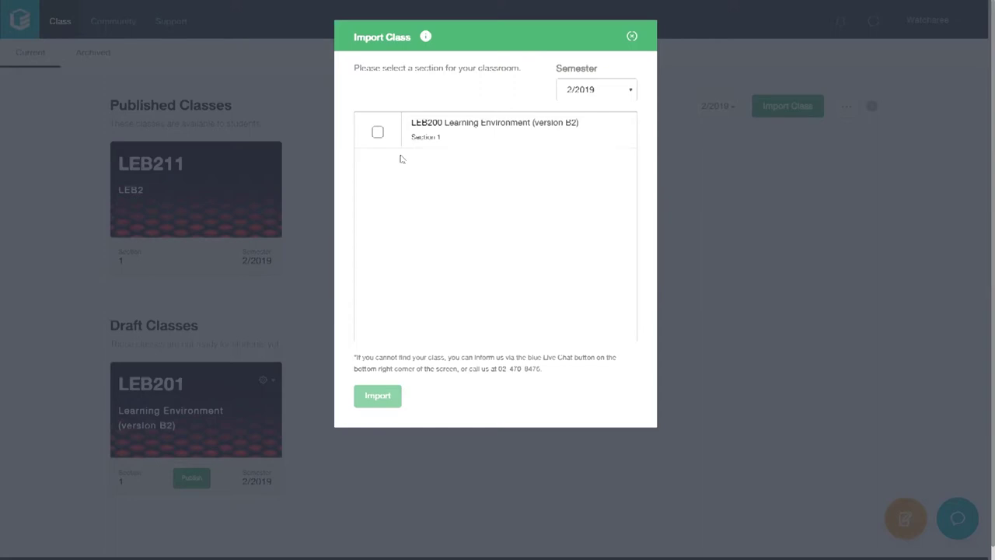
{"action": "left_click", "coordinate": [630, 91]}
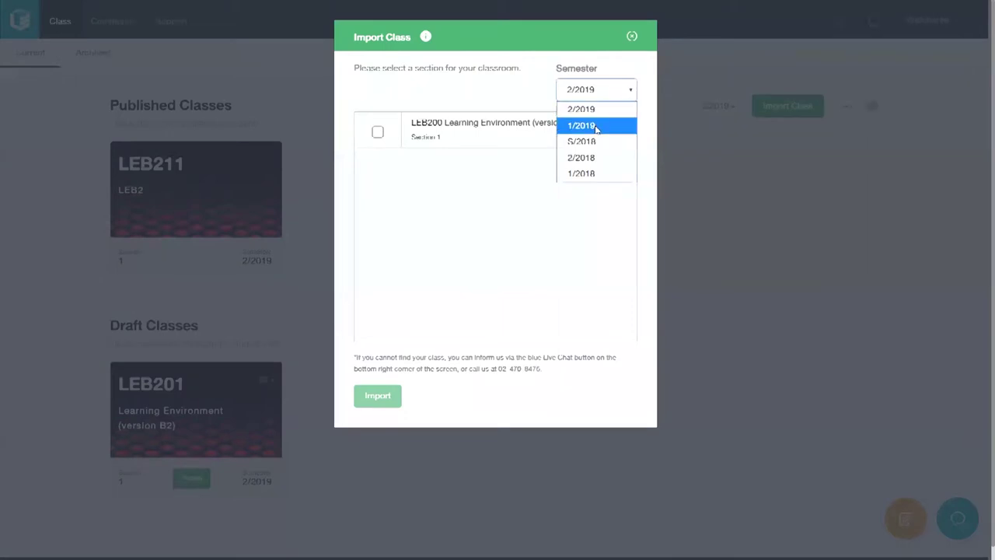
{"action": "left_click", "coordinate": [634, 94]}
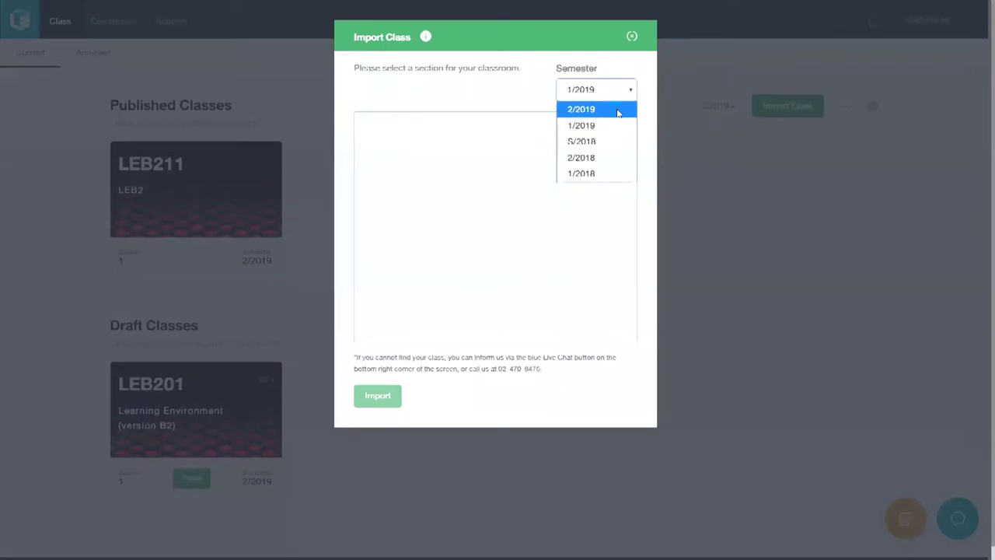
{"action": "left_click", "coordinate": [619, 111]}
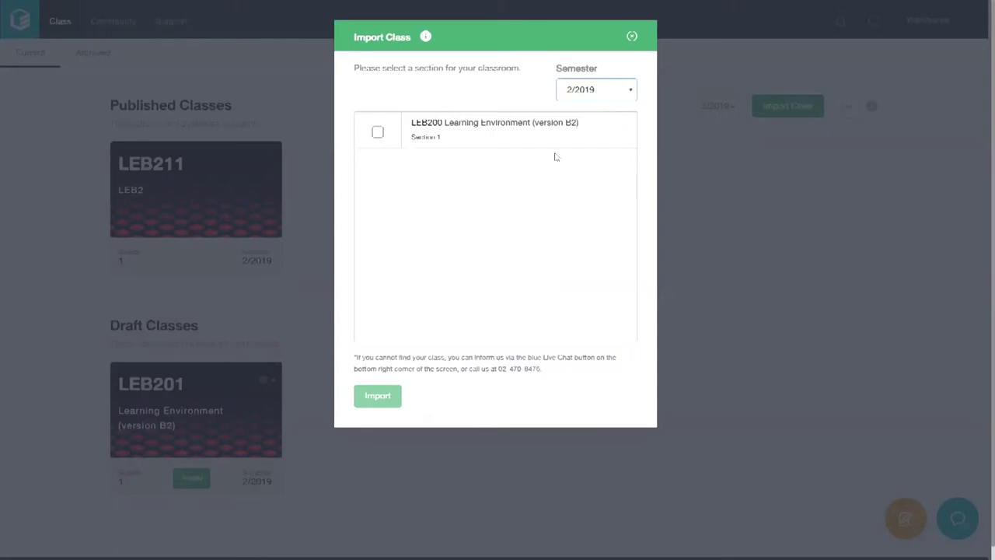
{"action": "left_click", "coordinate": [378, 134]}
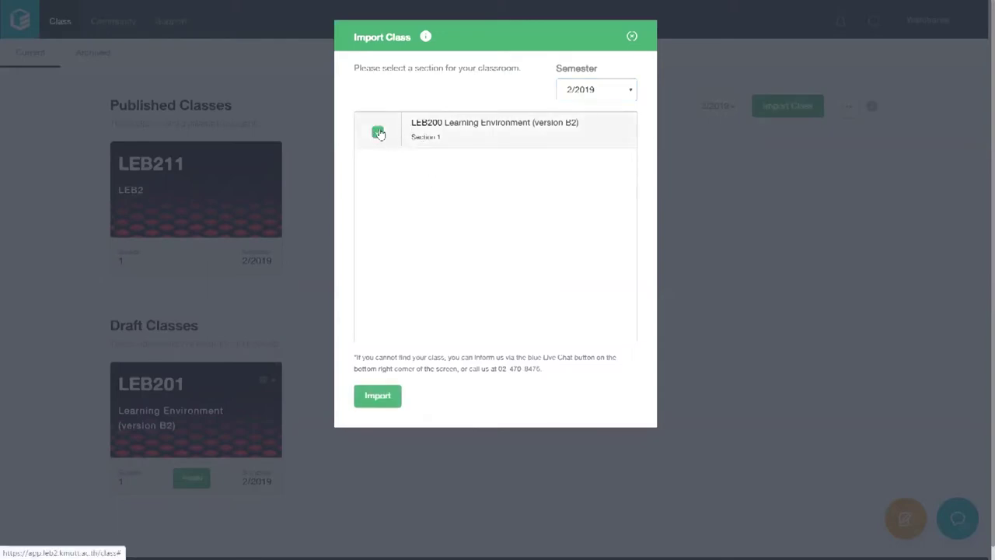
{"action": "left_click", "coordinate": [381, 400]}
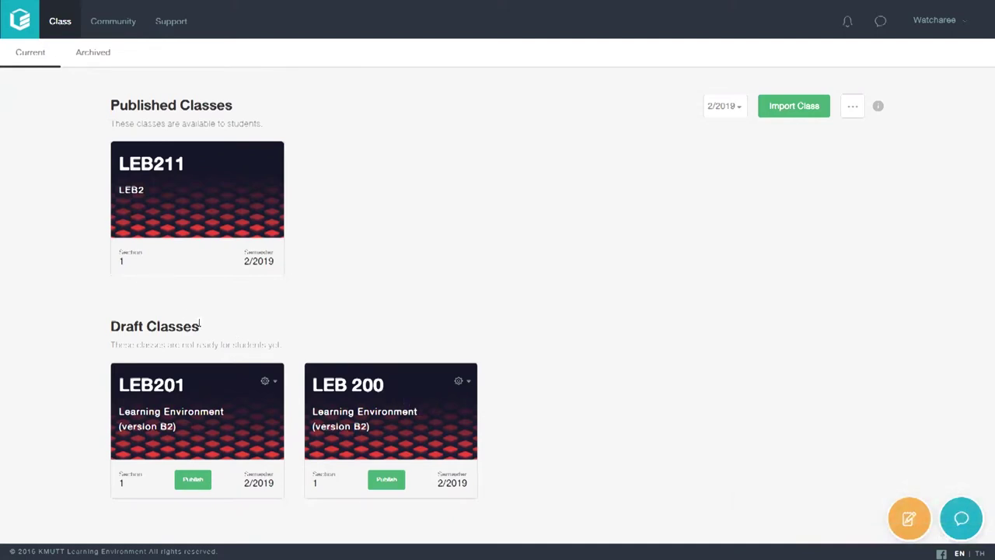
- Open the LEB 200 draft class to view its Plan page
{"action": "left_click", "coordinate": [451, 440]}
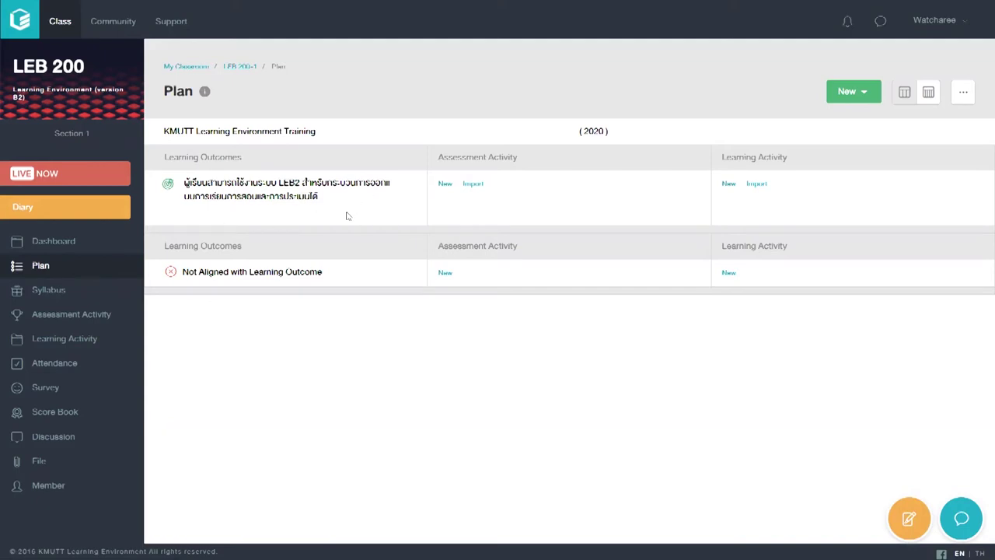
- Open LEB 200's Member page showing its six-person teaching team
{"action": "left_click", "coordinate": [48, 488]}
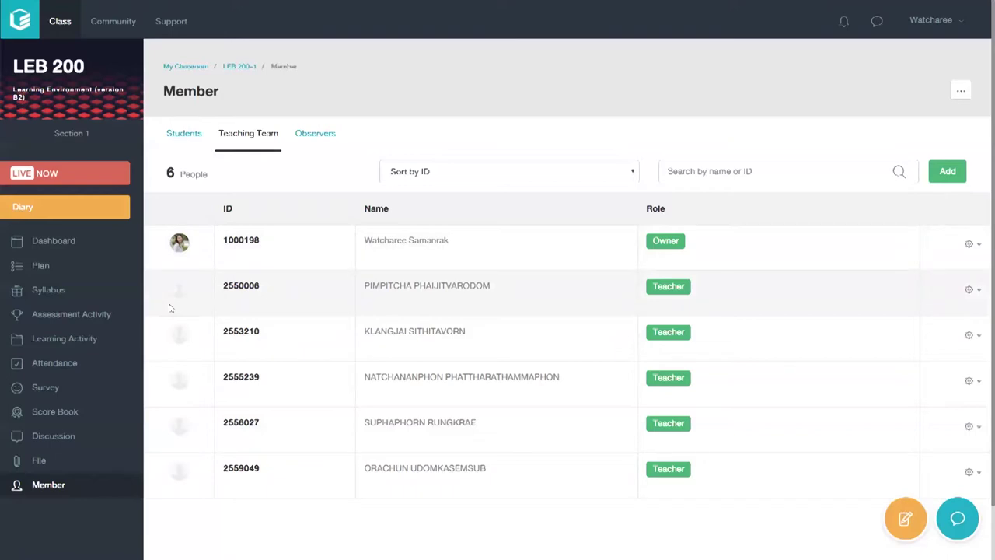
{"action": "left_click", "coordinate": [944, 23]}
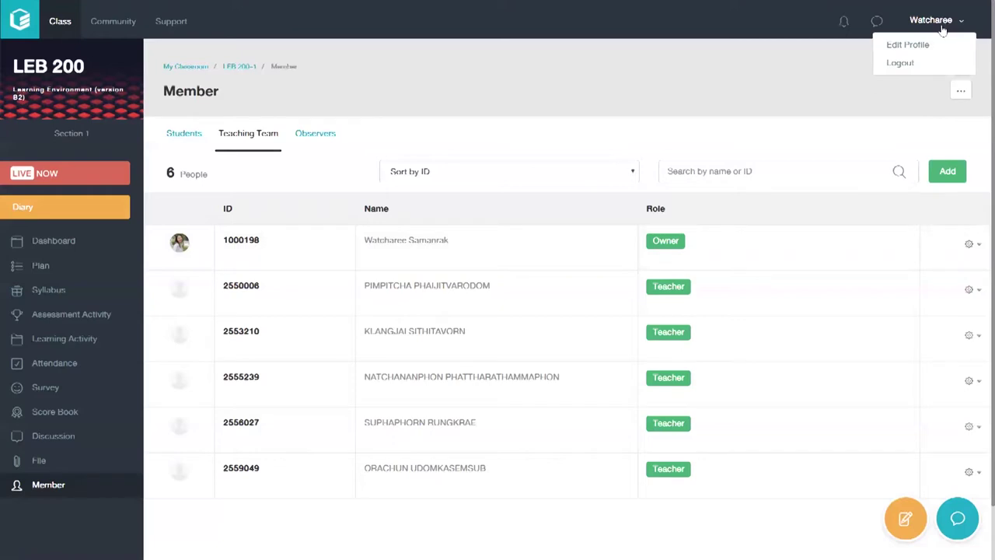
{"action": "left_click", "coordinate": [932, 48]}
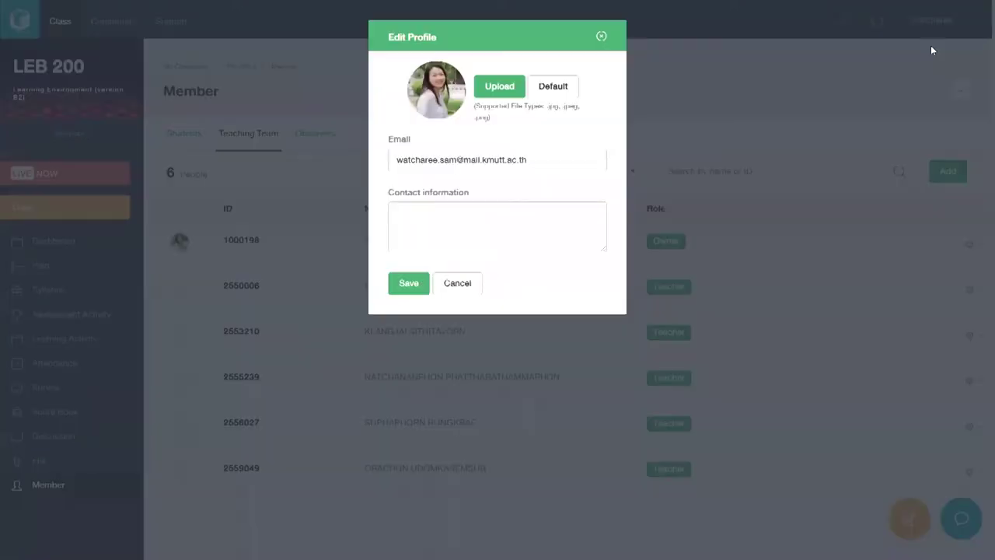
{"action": "left_click", "coordinate": [601, 38]}
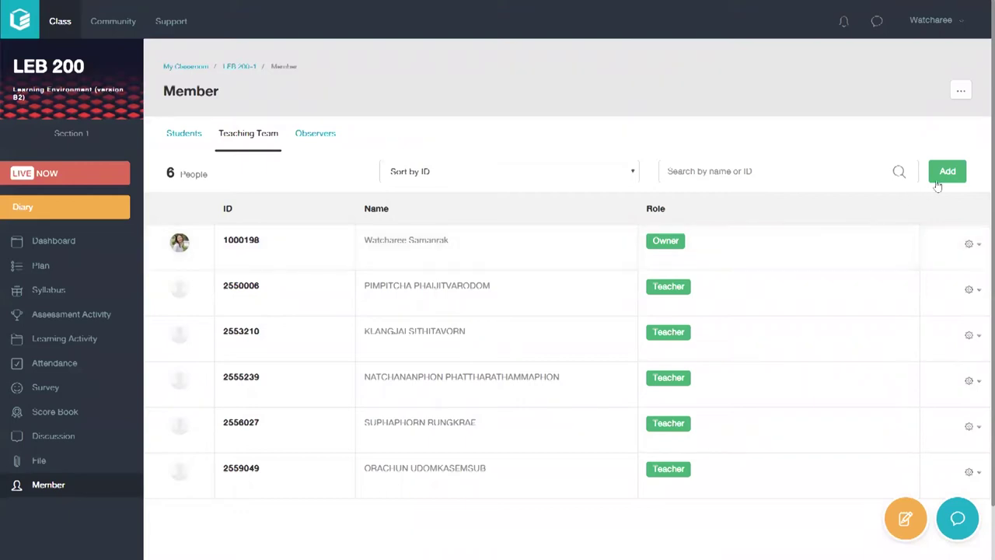
{"action": "left_click", "coordinate": [961, 178]}
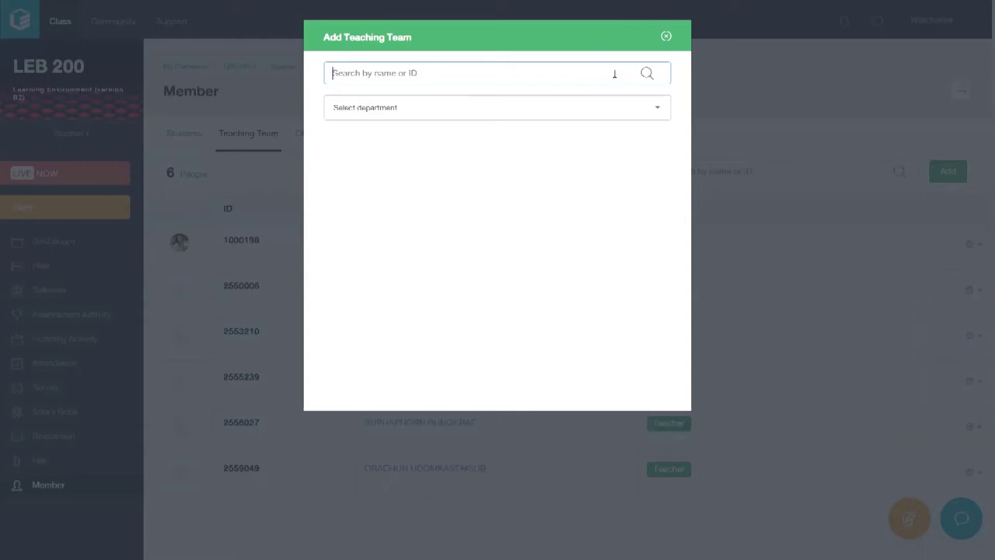
{"action": "type", "text": "k"}
{"action": "type", "text": "anhgs"}
{"action": "key", "text": "BackSpace"}
{"action": "key", "text": "BackSpace"}
{"action": "key", "text": "BackSpace"}
{"action": "type", "text": "k"}
{"action": "key", "text": "BackSpace"}
{"action": "key", "text": "BackSpace"}
{"action": "type", "text": "langjai"}
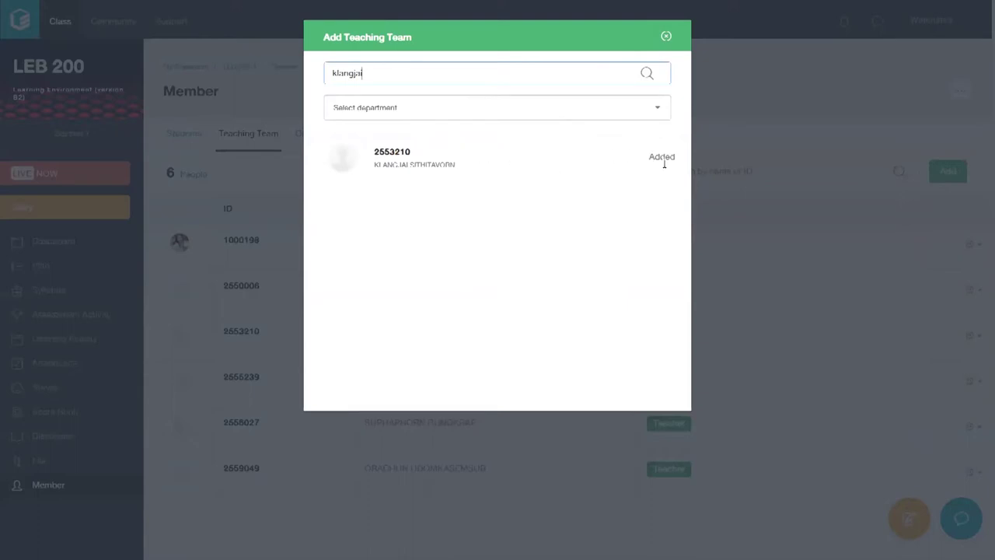
{"action": "left_click", "coordinate": [667, 37]}
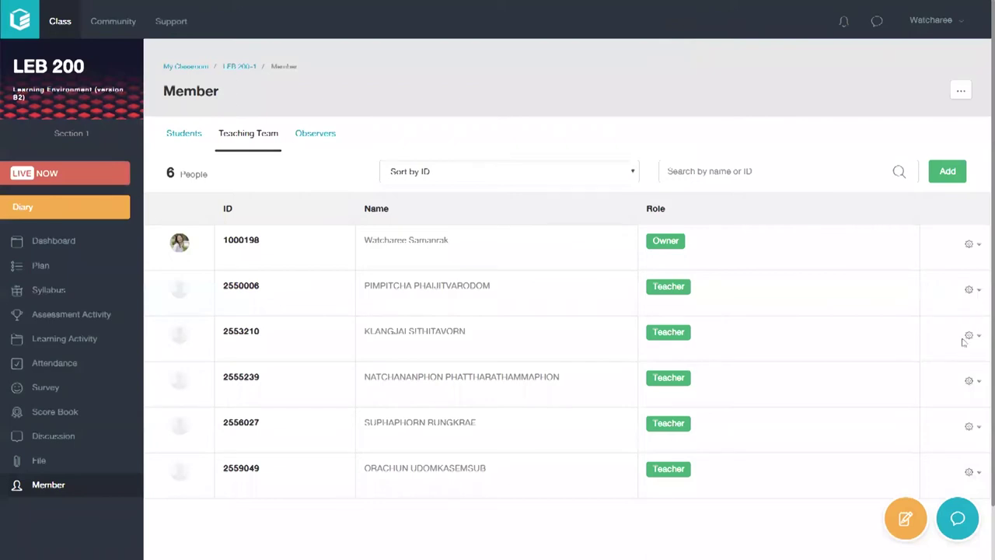
- Make the second teacher a Teaching Assistant and remove the fifth teacher from the class
{"action": "left_click", "coordinate": [969, 289]}
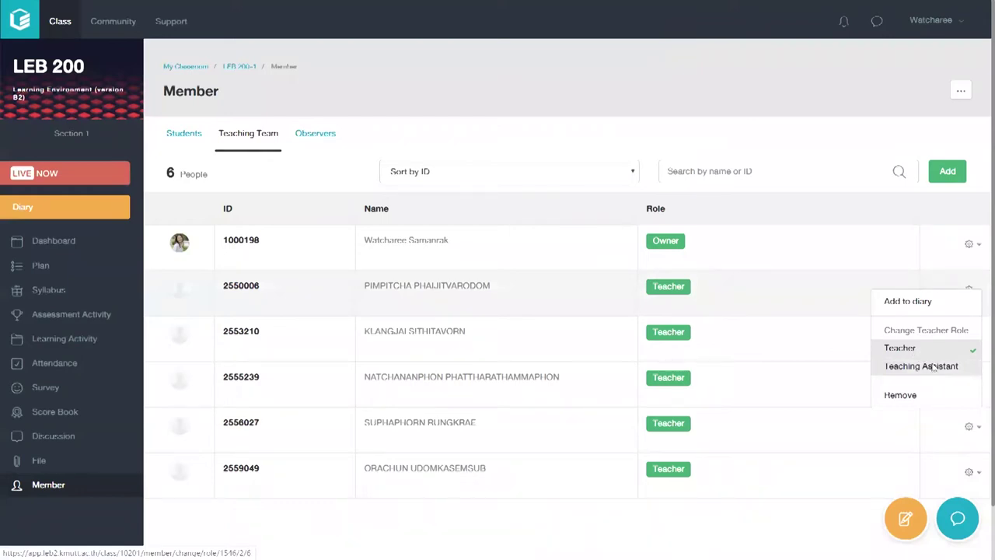
{"action": "left_click", "coordinate": [933, 367]}
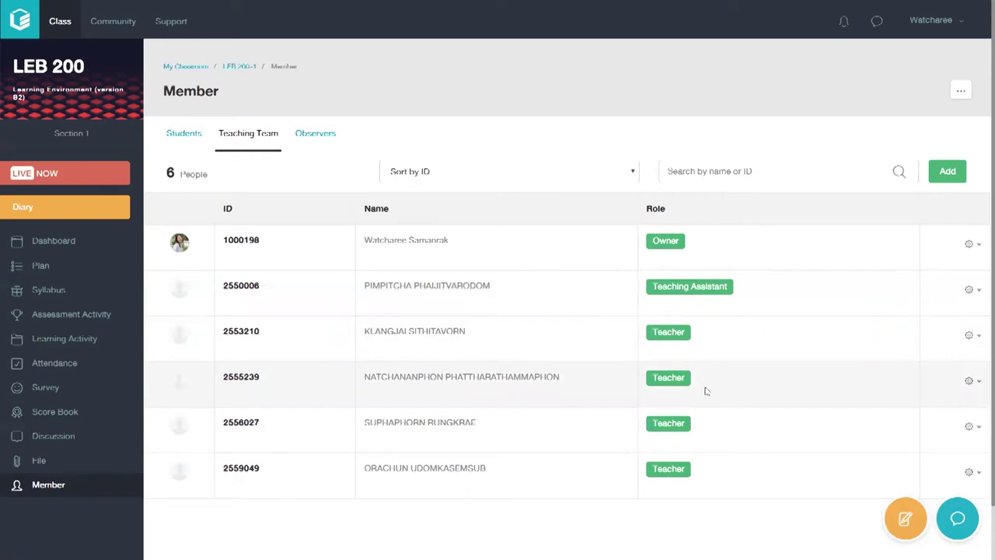
{"action": "left_click", "coordinate": [977, 430]}
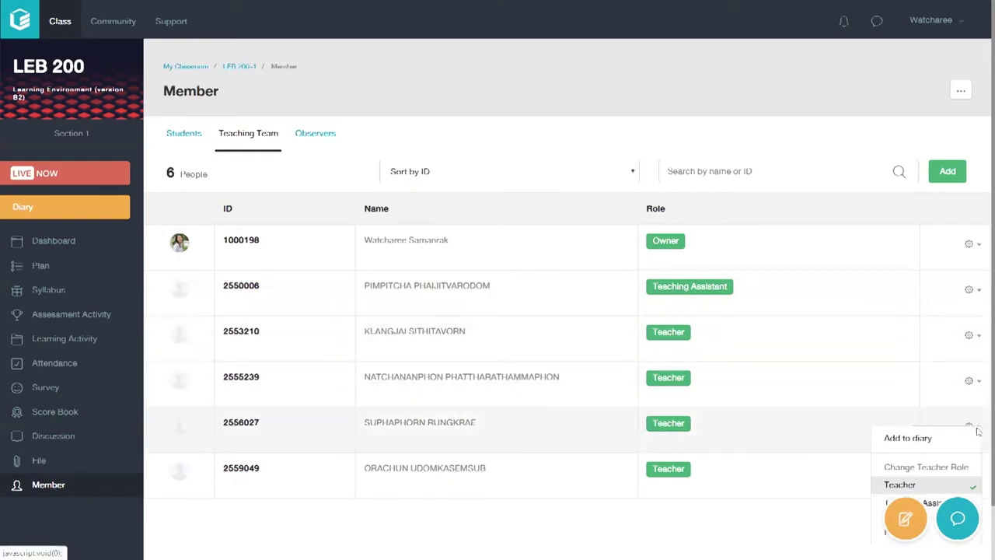
{"action": "left_click", "coordinate": [932, 538]}
{"action": "left_click", "coordinate": [424, 169]}
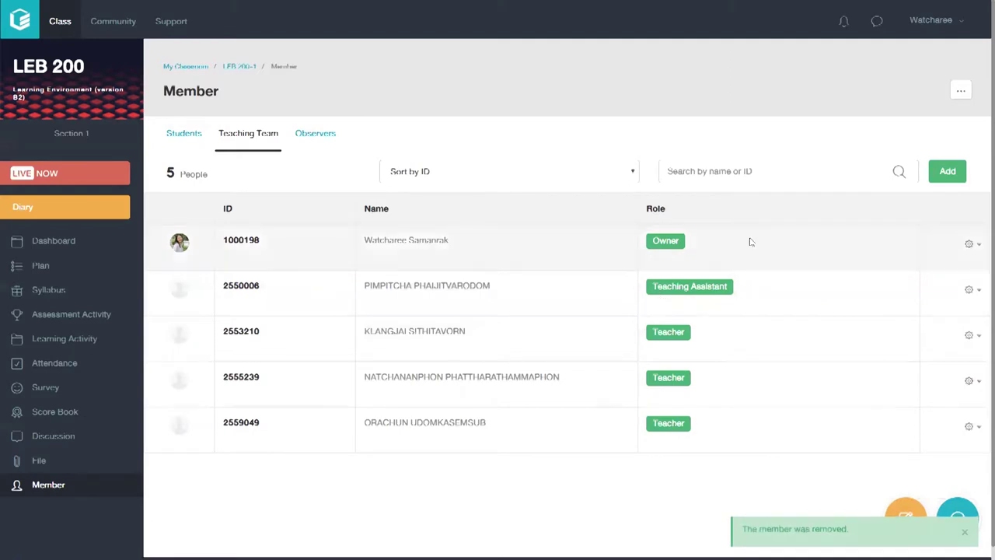
- Cancel an attempt to remove the class owner, then view the empty Observers list
{"action": "left_click", "coordinate": [973, 245]}
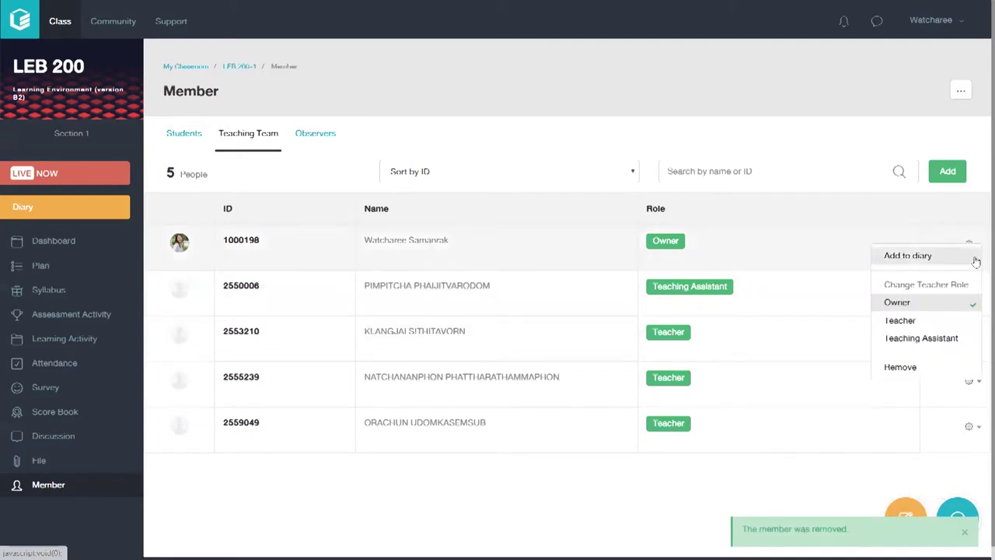
{"action": "left_click", "coordinate": [900, 367]}
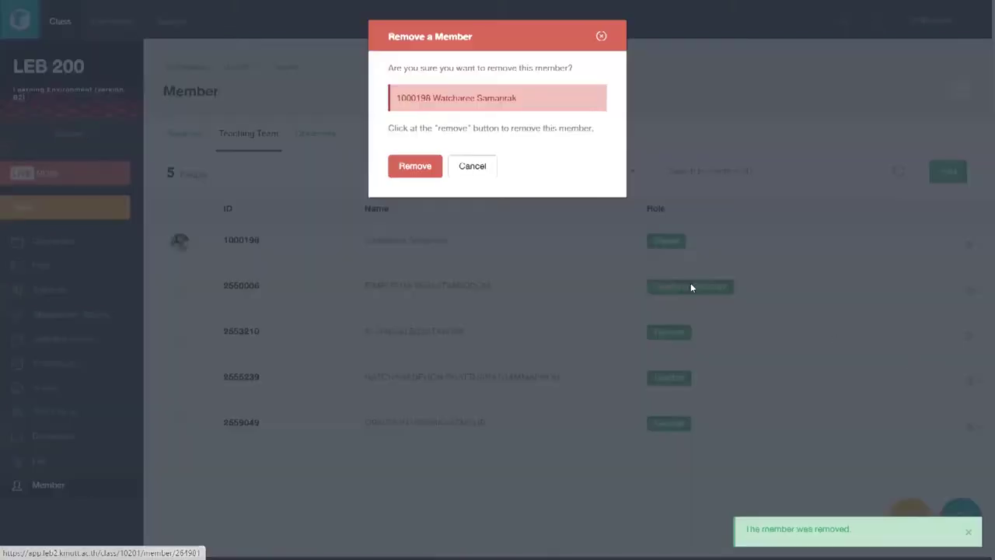
{"action": "left_click", "coordinate": [430, 172]}
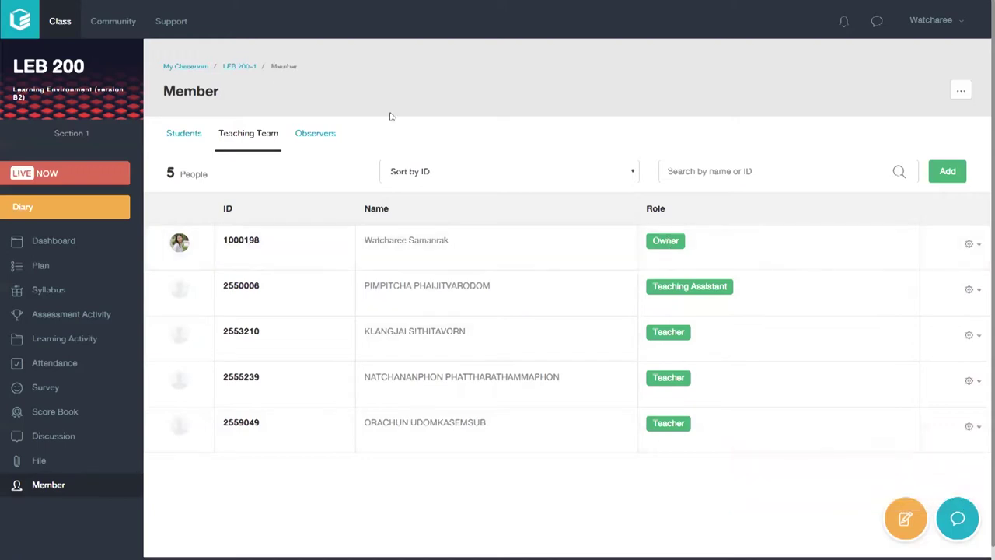
{"action": "left_click", "coordinate": [313, 141]}
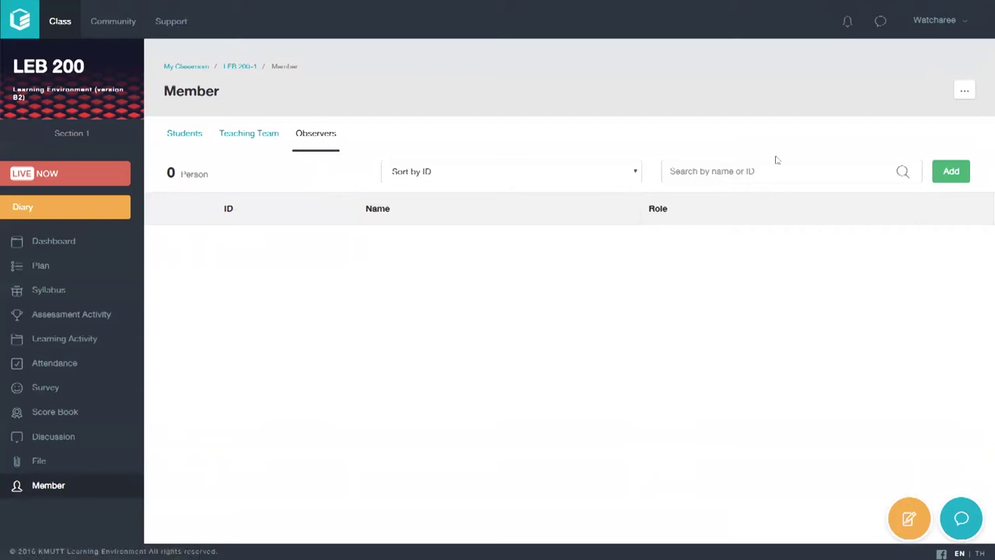
- Search a teacher by name and try adding them as observer, refused since already a teacher
{"action": "left_click", "coordinate": [948, 172]}
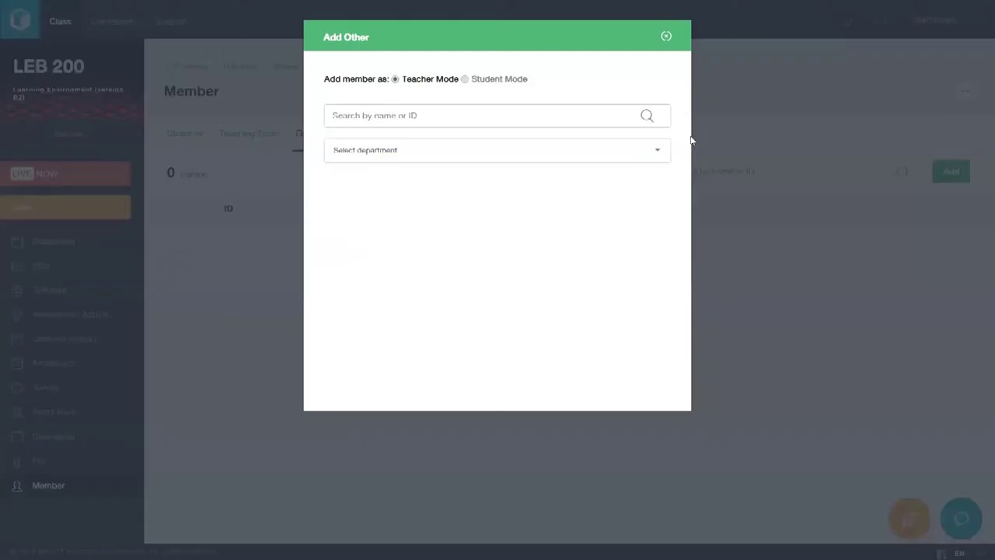
{"action": "left_click", "coordinate": [535, 121]}
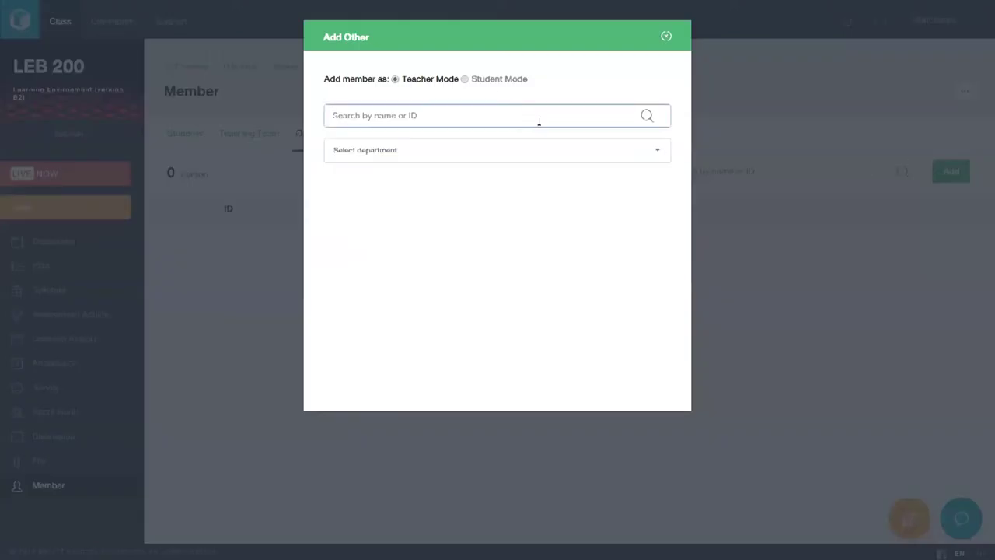
{"action": "type", "text": "klar"}
{"action": "type", "text": "gjai"}
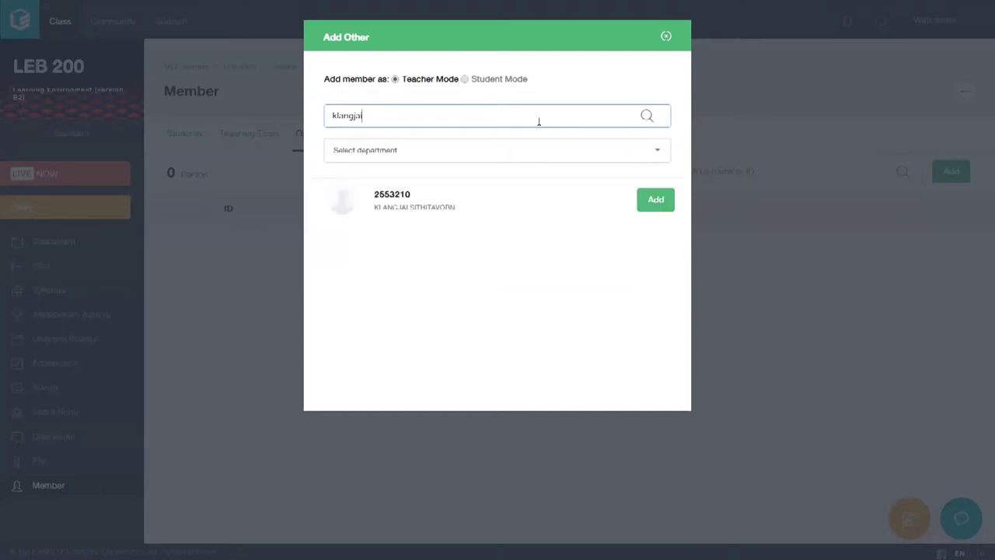
{"action": "left_click", "coordinate": [656, 200]}
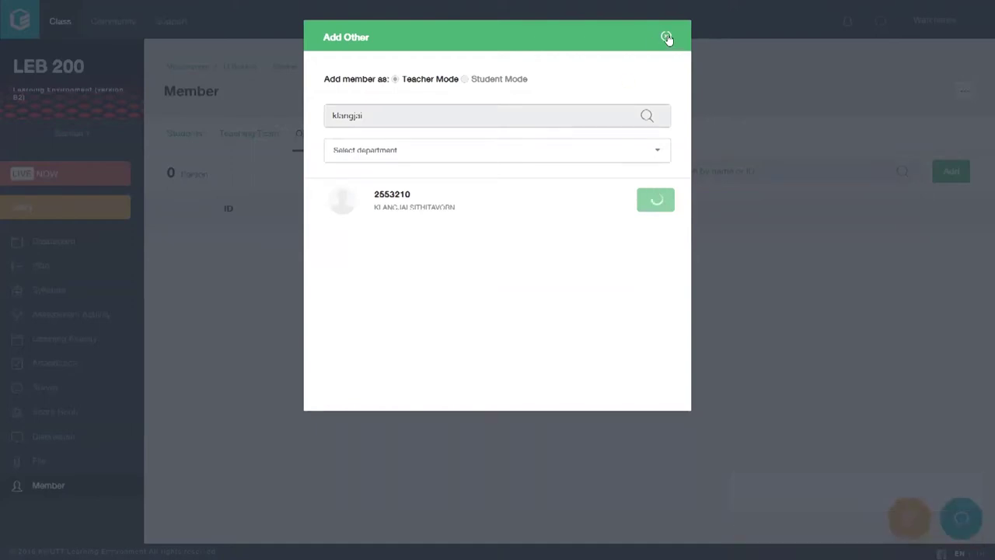
{"action": "left_click", "coordinate": [263, 135]}
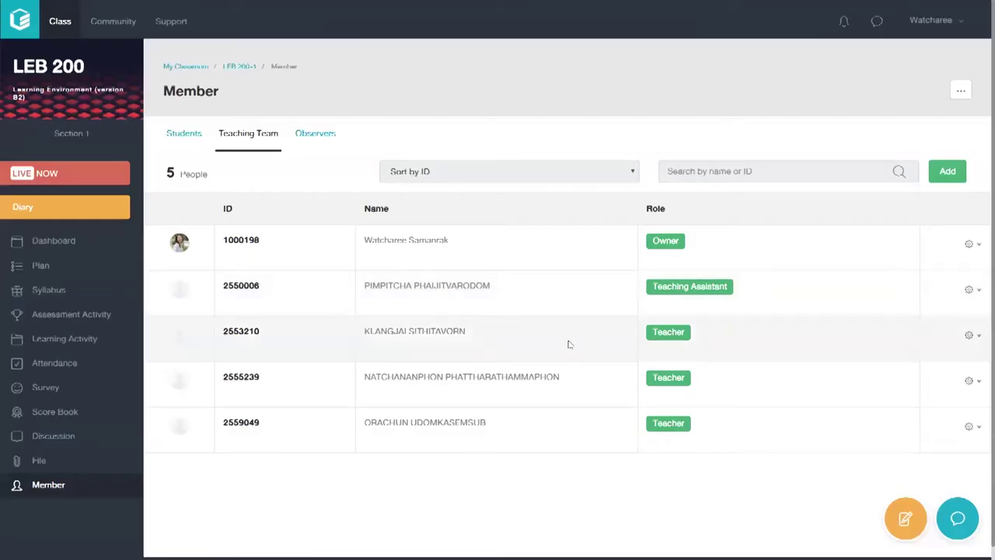
- Remove the teacher from the teaching team, add them as an observer, then return to Class
{"action": "left_click", "coordinate": [972, 335]}
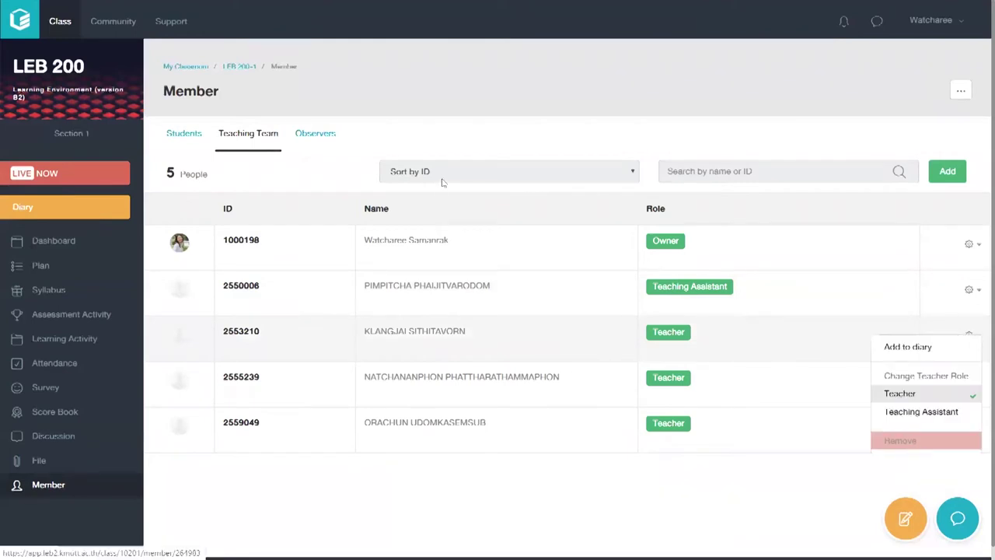
{"action": "left_click", "coordinate": [328, 136]}
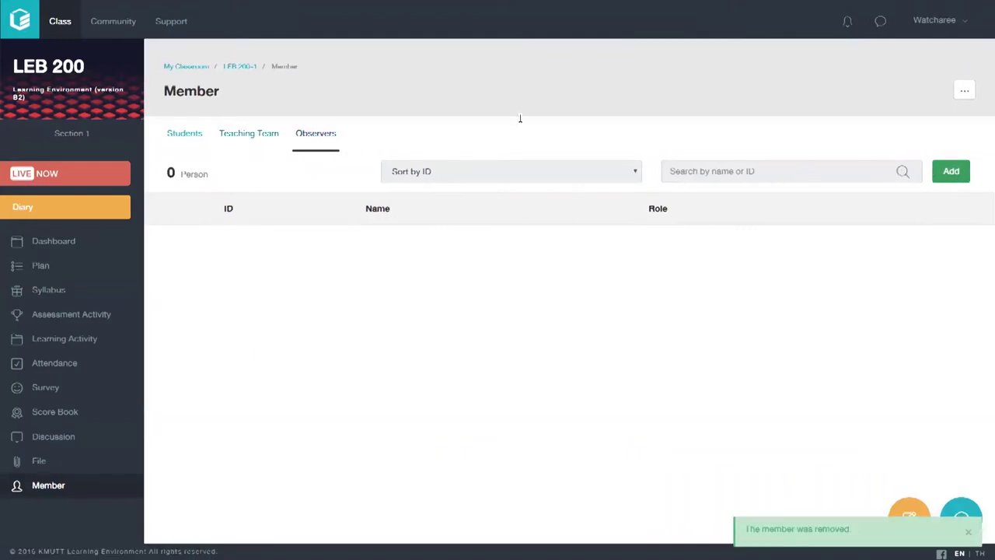
{"action": "type", "text": "k"}
{"action": "type", "text": "lang"}
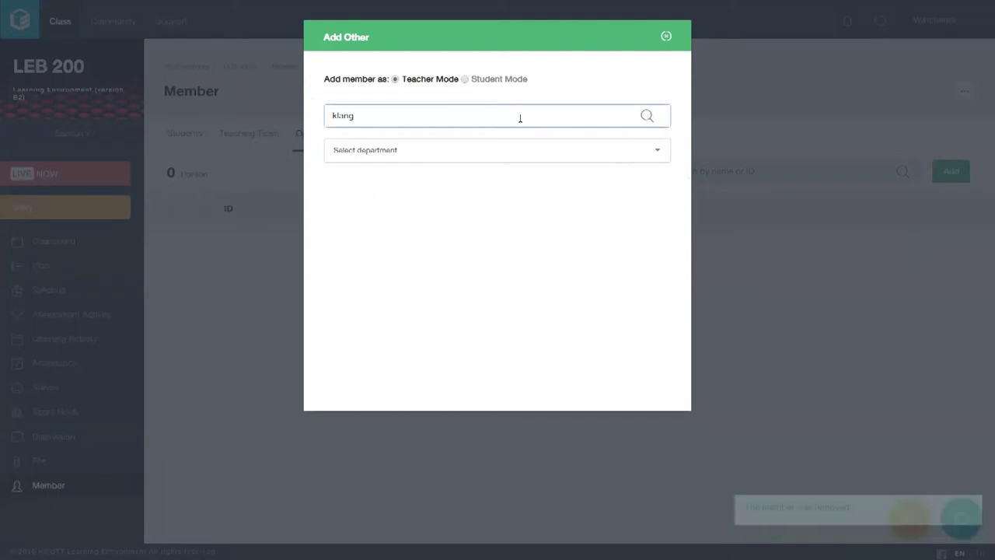
{"action": "type", "text": "jai"}
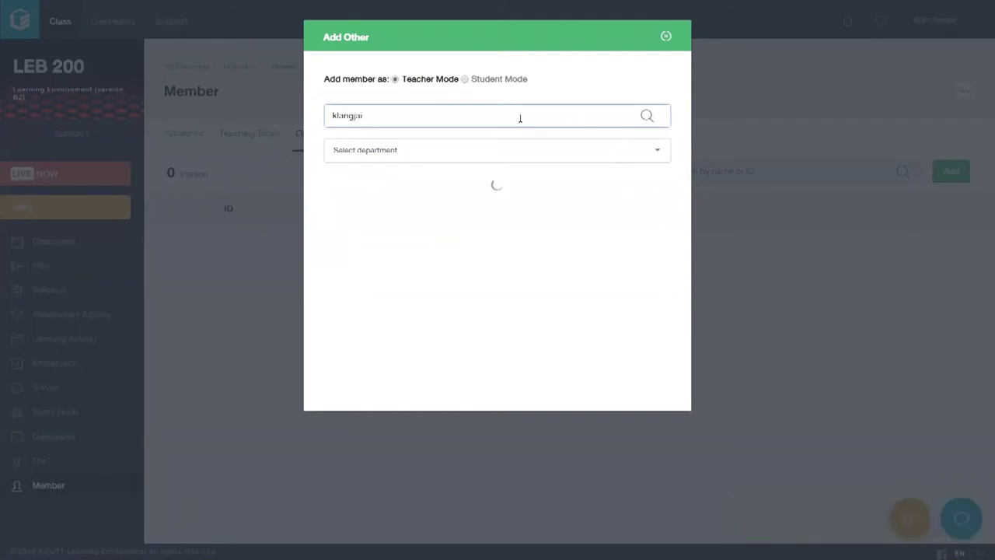
{"action": "left_click", "coordinate": [661, 199]}
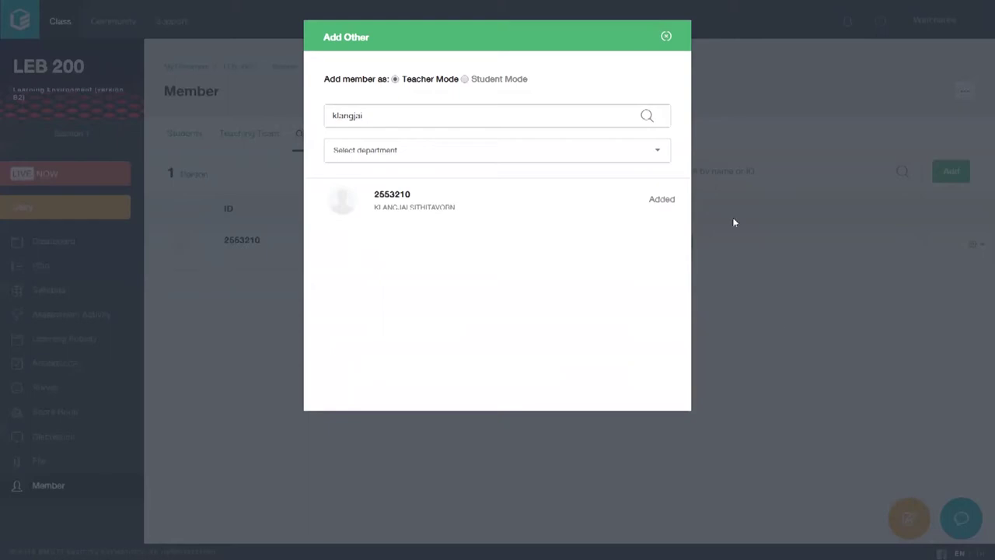
{"action": "left_click", "coordinate": [667, 37]}
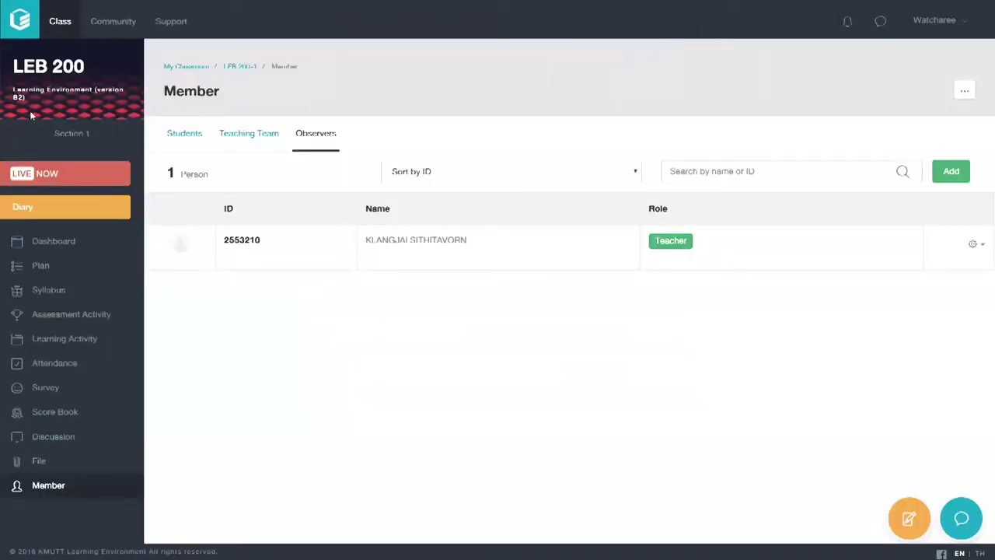
{"action": "left_click", "coordinate": [62, 25]}
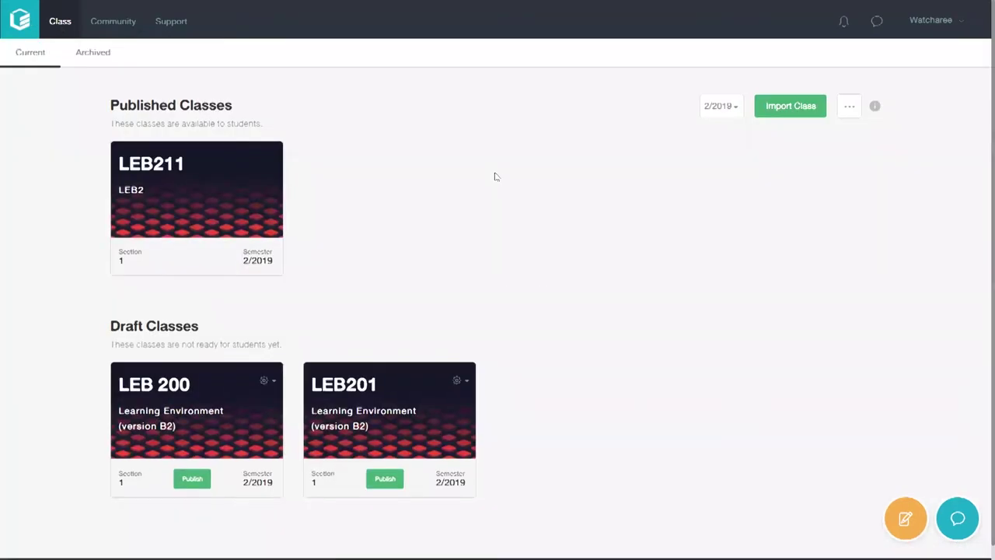
- Start a new class with code CAR101, section 1, semester 2/2019
{"action": "left_click", "coordinate": [858, 114]}
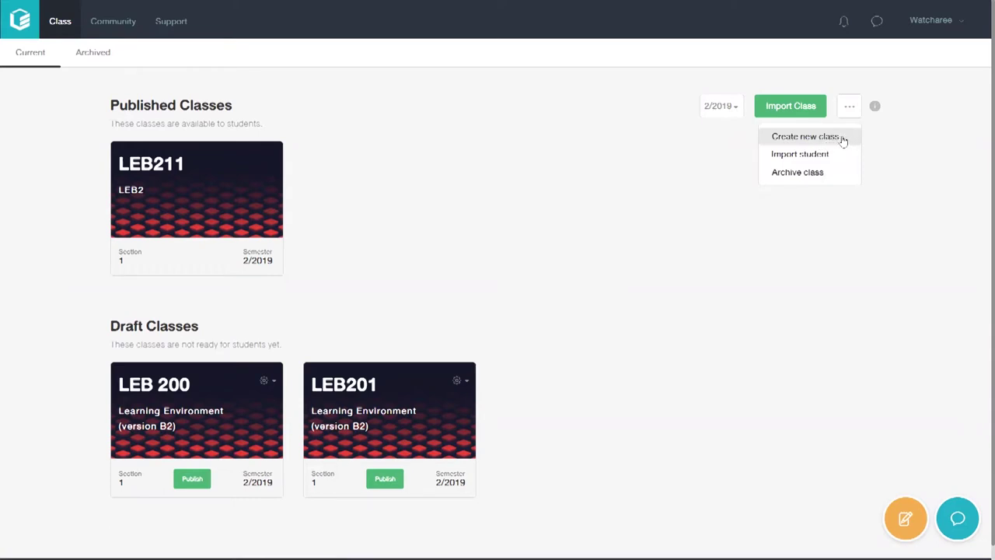
{"action": "left_click", "coordinate": [843, 138]}
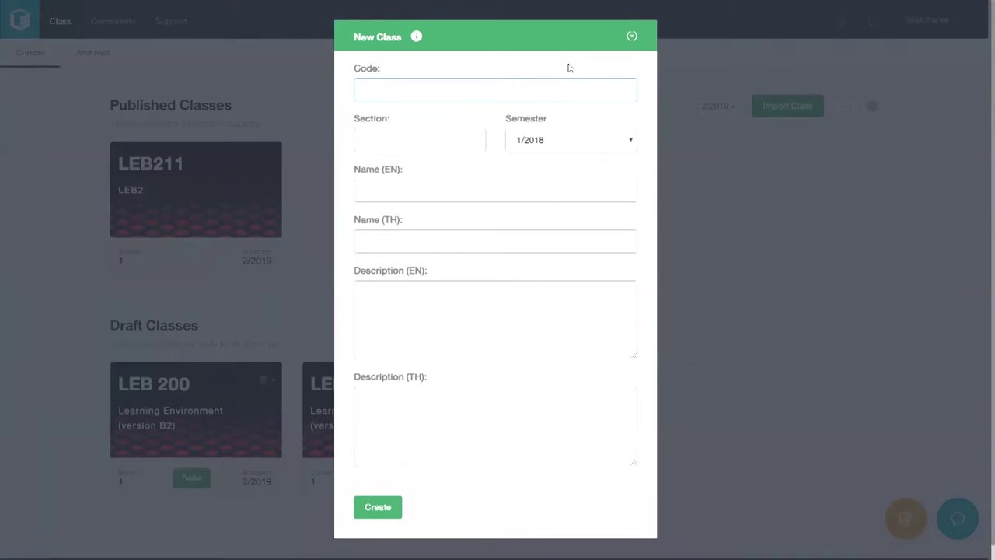
{"action": "type", "text": "CAH101"}
{"action": "key", "text": "Tab"}
{"action": "type", "text": "1"}
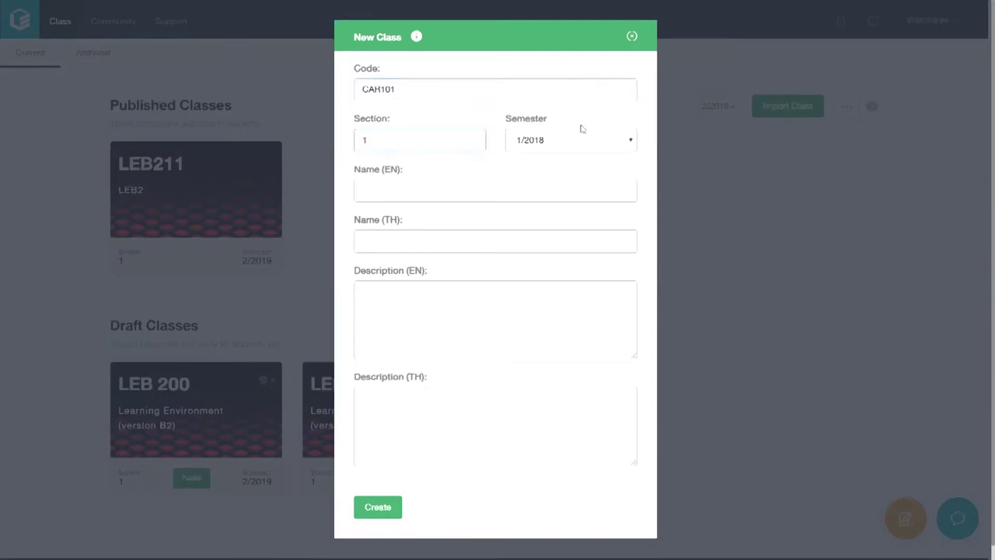
{"action": "left_click", "coordinate": [632, 141]}
{"action": "left_click", "coordinate": [591, 226]}
- Enter English name 'Safty Driving' and the Thai name, then create the class
{"action": "left_click", "coordinate": [512, 189]}
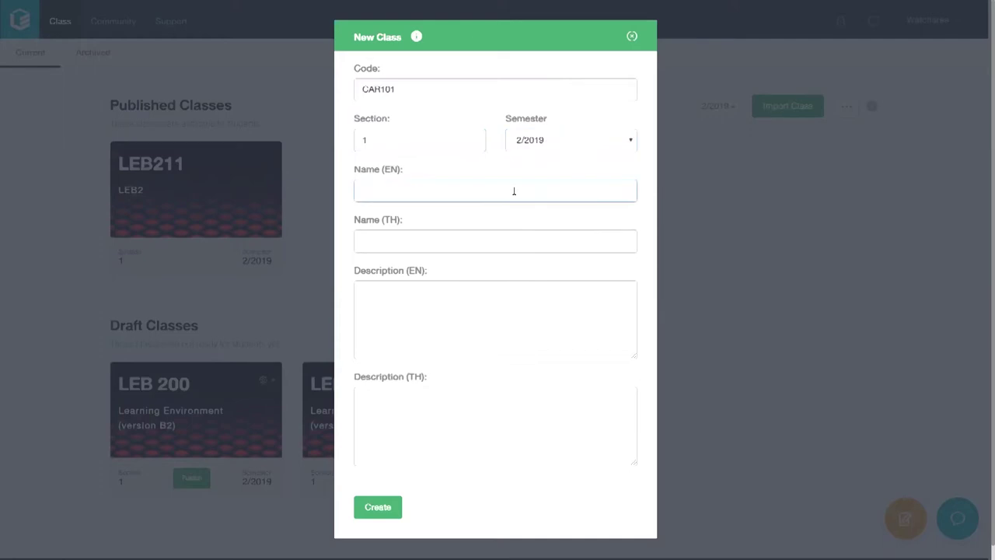
{"action": "type", "text": "Sat"}
{"action": "type", "text": "ty Dri"}
{"action": "type", "text": "ving"}
{"action": "key", "text": "Tab"}
{"action": "type", "text": "v"}
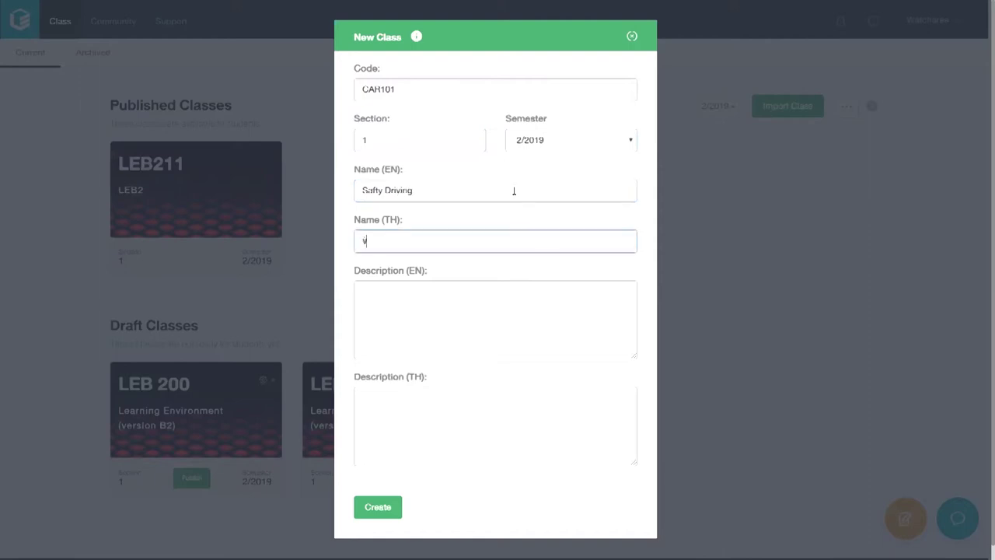
{"action": "type", "text": "ับขี่ปลอดภัย"}
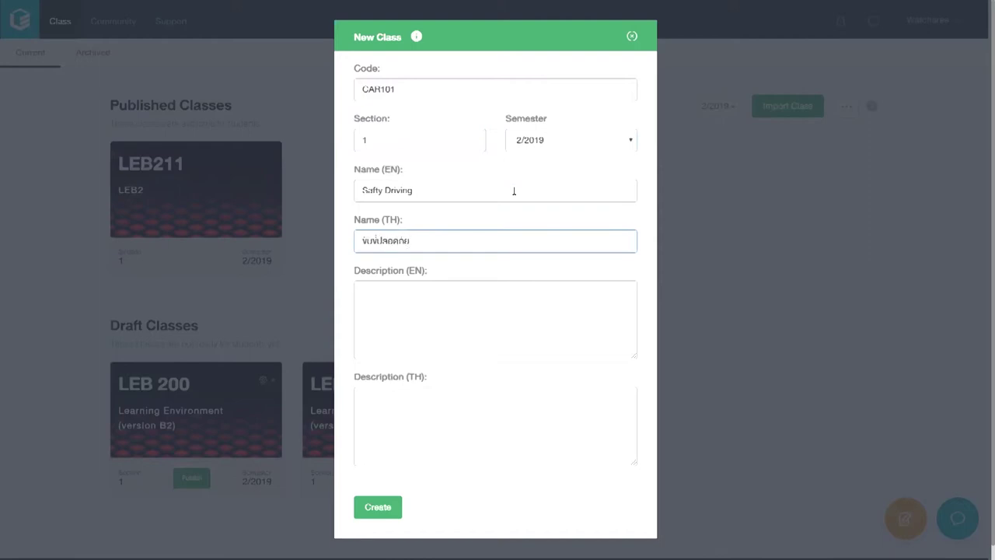
{"action": "left_click", "coordinate": [431, 311]}
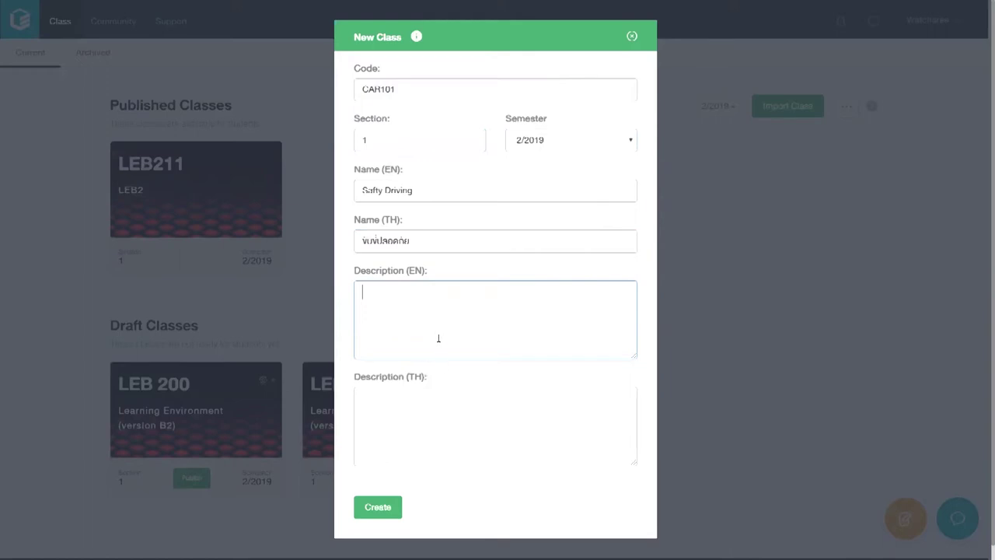
{"action": "left_click", "coordinate": [378, 508]}
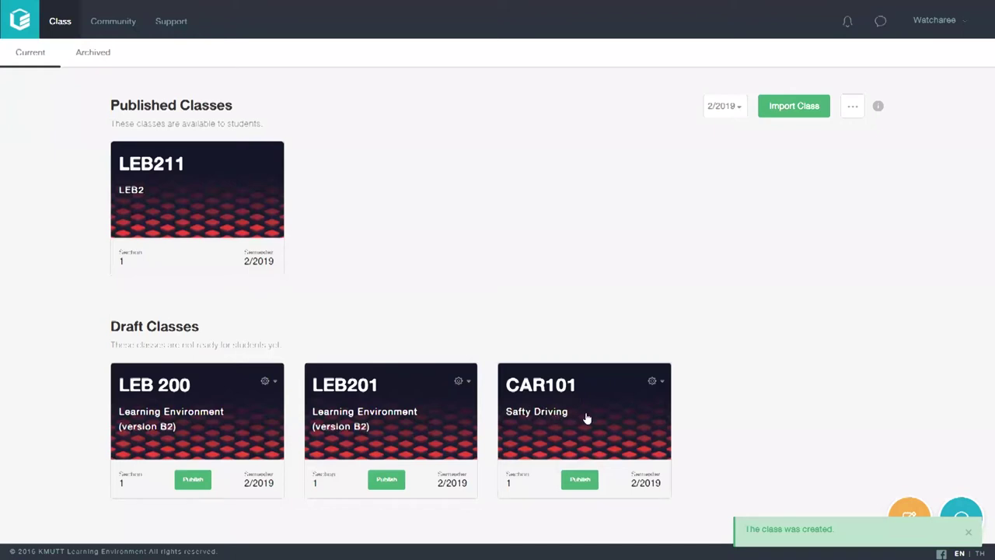
- Open CAR101 and bring up Add Student over its empty Students list
{"action": "left_click", "coordinate": [618, 421]}
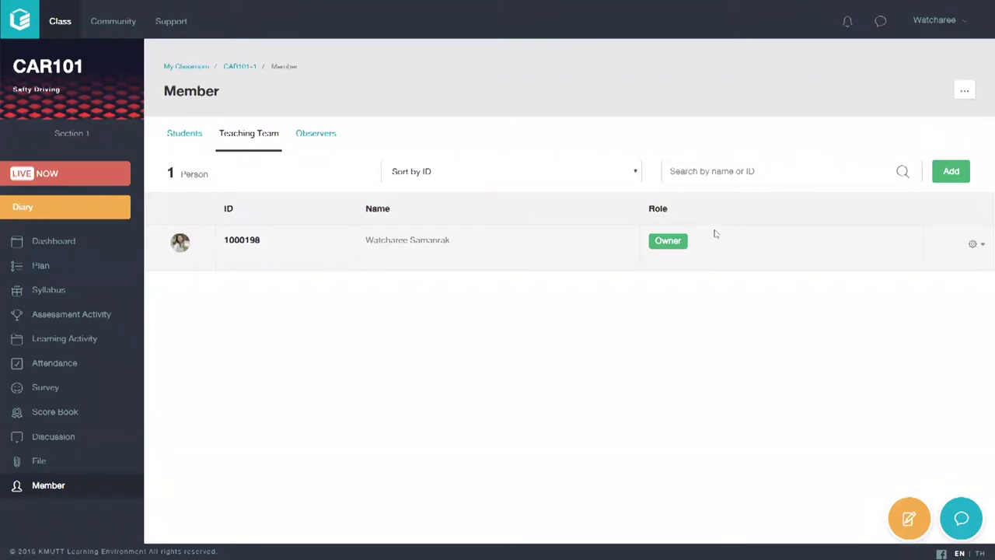
{"action": "left_click", "coordinate": [963, 174]}
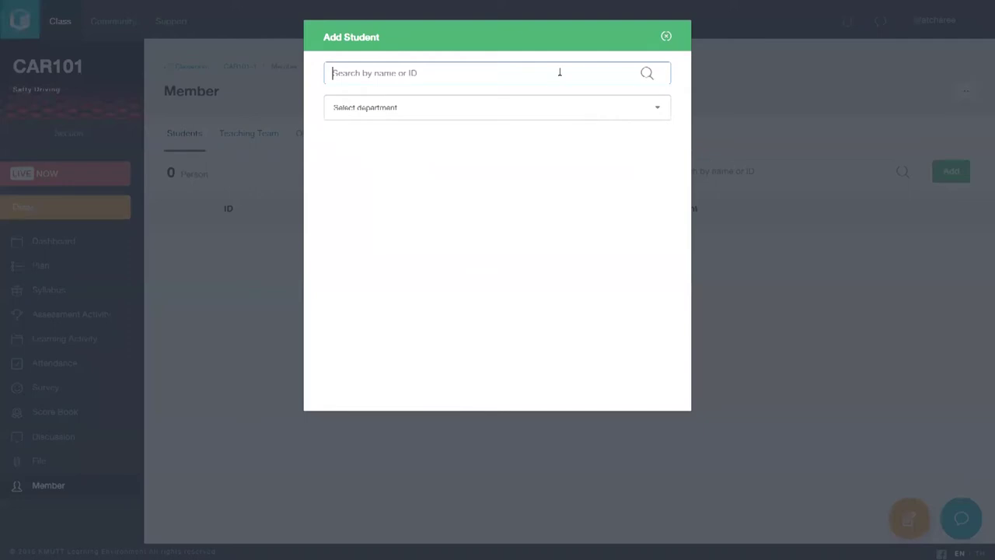
{"action": "type", "text": "610"}
{"action": "type", "text": "8070"}
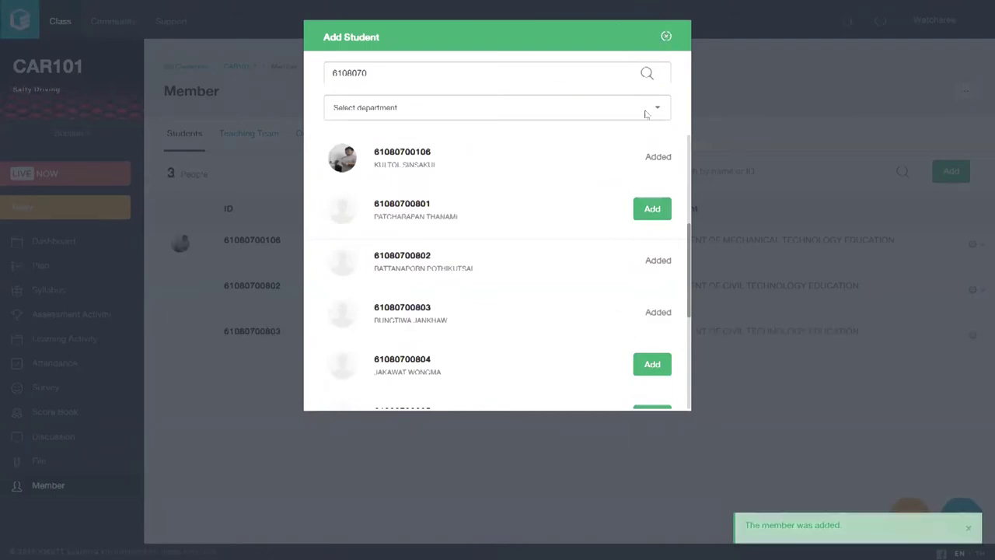
{"action": "left_click", "coordinate": [666, 37]}
- Remove the added students from CAR101, then download the student import template from Classes
{"action": "left_click", "coordinate": [974, 246]}
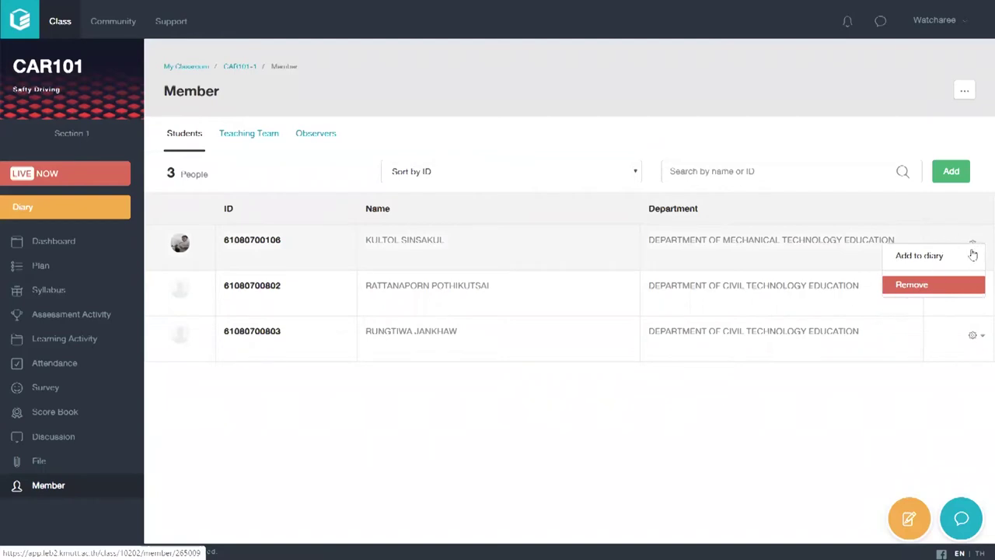
{"action": "left_click", "coordinate": [906, 288]}
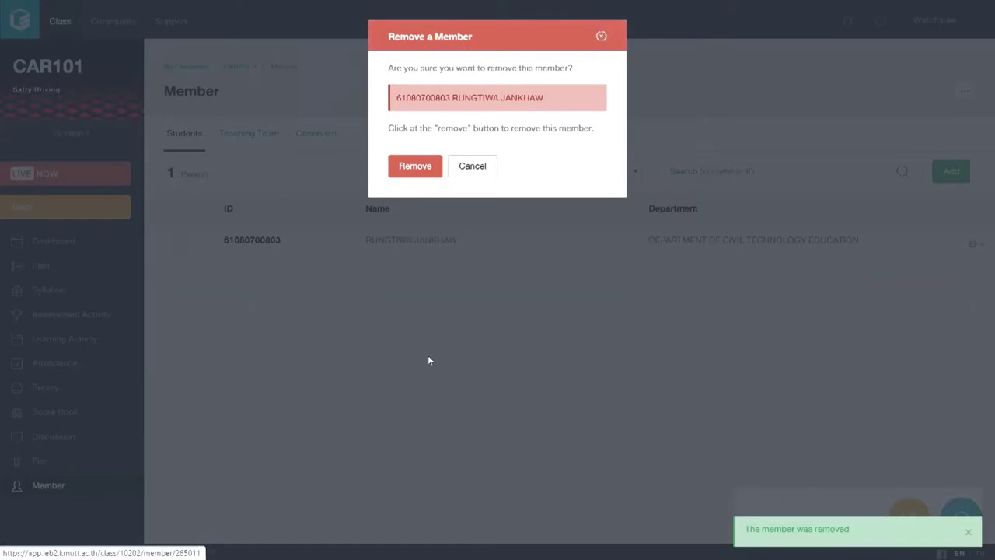
{"action": "left_click", "coordinate": [428, 172]}
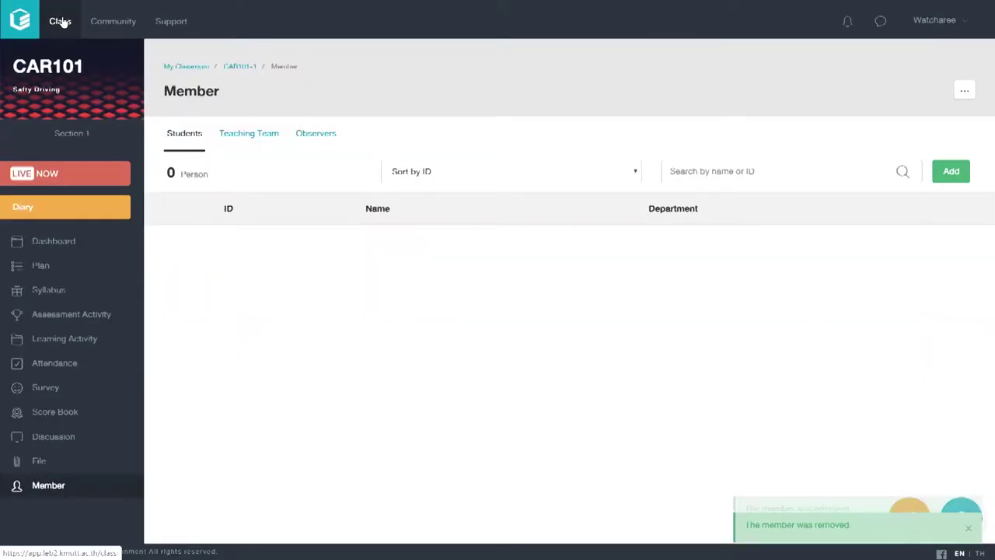
{"action": "left_click", "coordinate": [60, 21]}
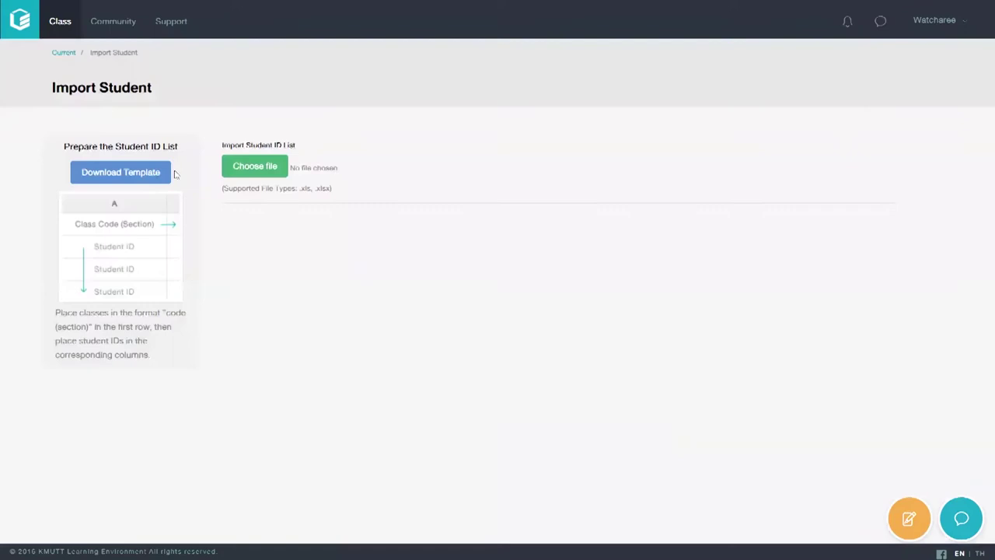
{"action": "left_click", "coordinate": [168, 172]}
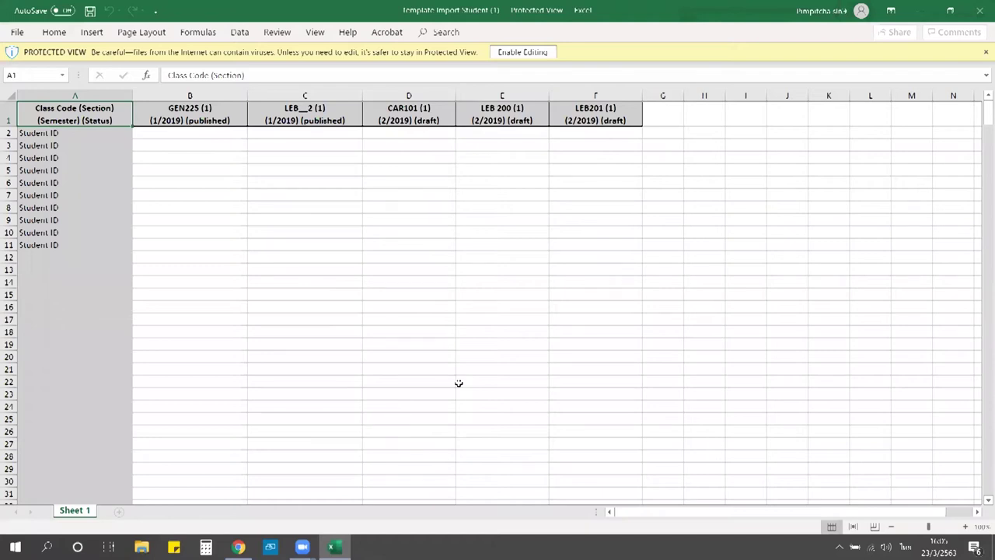
- Enable editing in the downloaded template and inspect its CAR101 column
{"action": "left_click", "coordinate": [517, 53]}
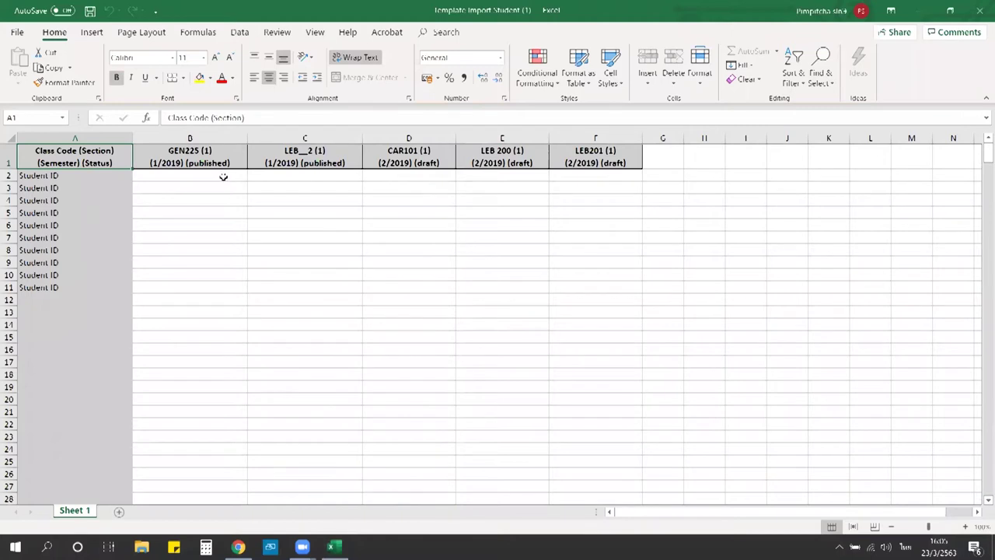
{"action": "left_click", "coordinate": [416, 162]}
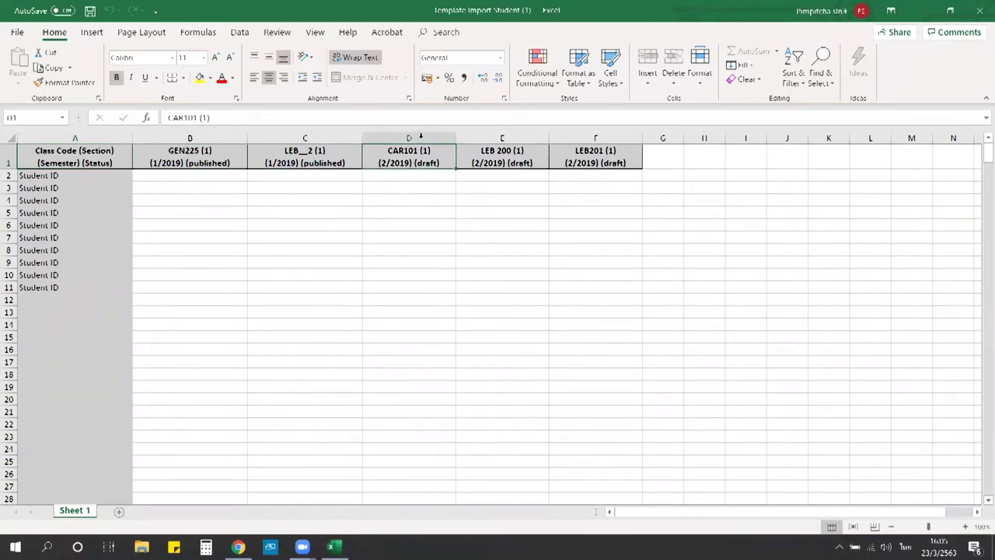
{"action": "left_click", "coordinate": [421, 136]}
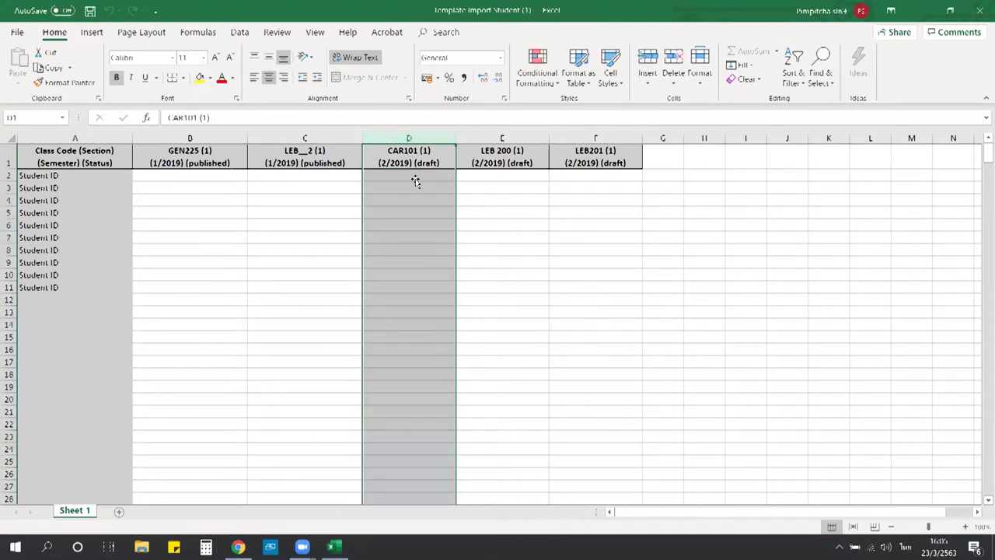
{"action": "left_click", "coordinate": [787, 212]}
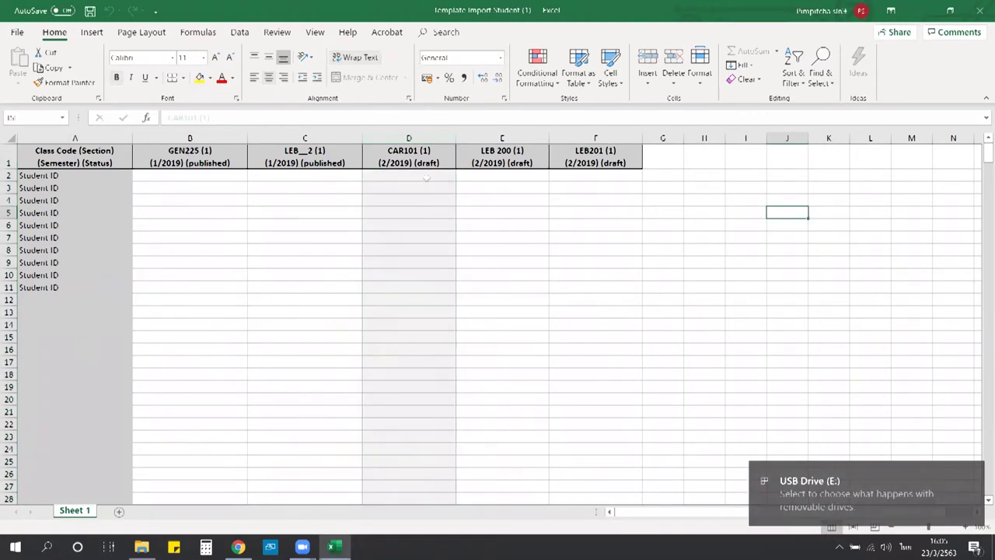
- Open the prepared template from the LE training folder, confirm 20 IDs in D2:D21, and close it
{"action": "left_click", "coordinate": [141, 546]}
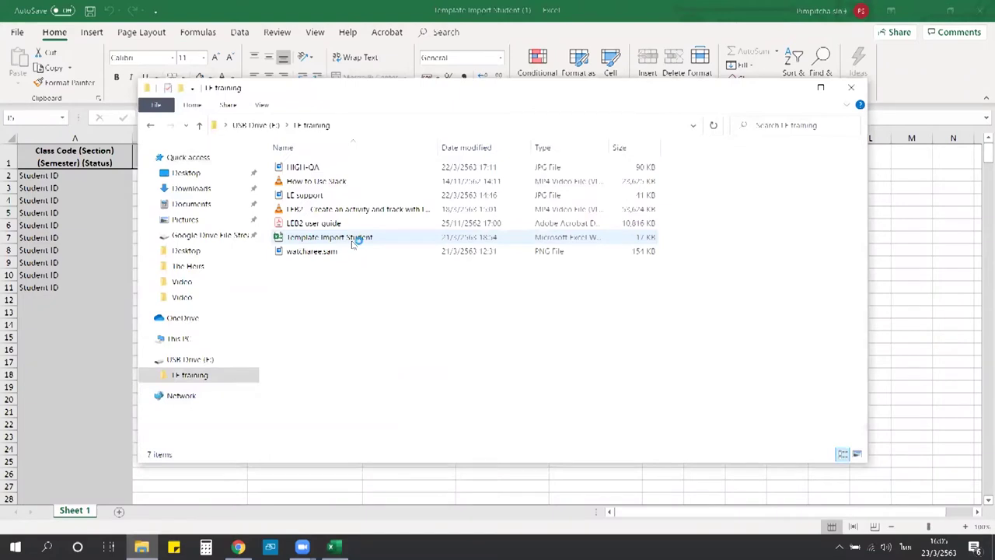
{"action": "double_click", "coordinate": [355, 238]}
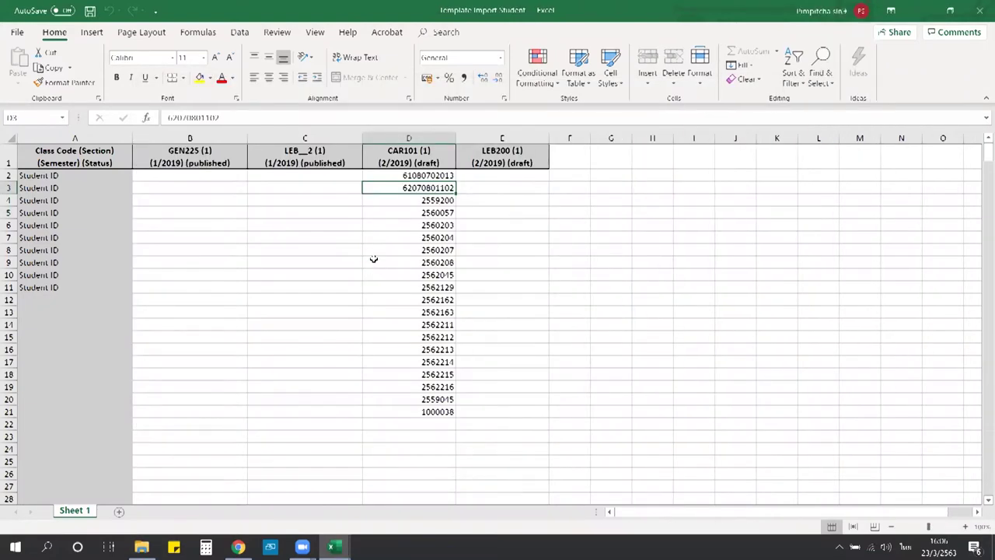
{"action": "left_click", "coordinate": [410, 214]}
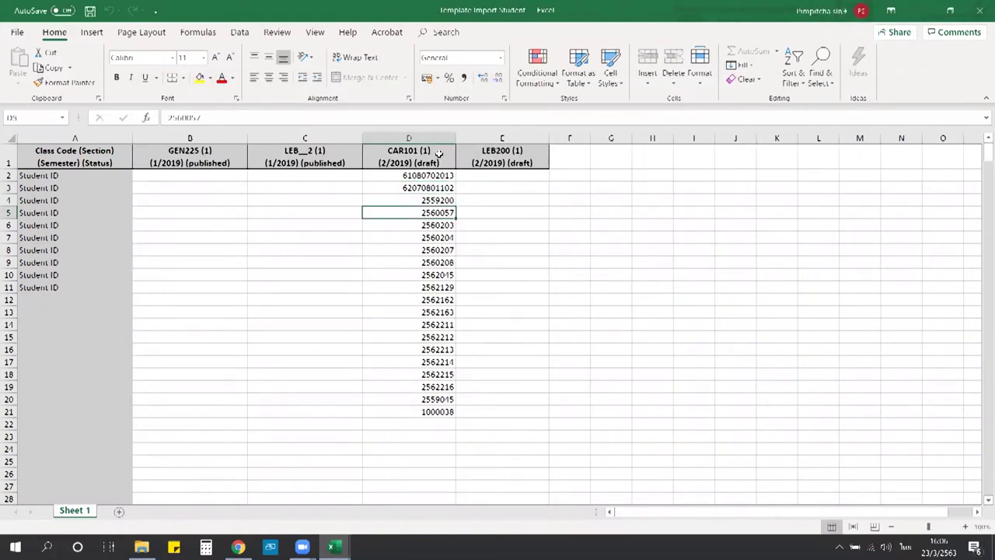
{"action": "key", "text": "Up"}
{"action": "key", "text": "Up"}
{"action": "key", "text": "Up"}
{"action": "left_click", "coordinate": [440, 412], "text": "shift"}
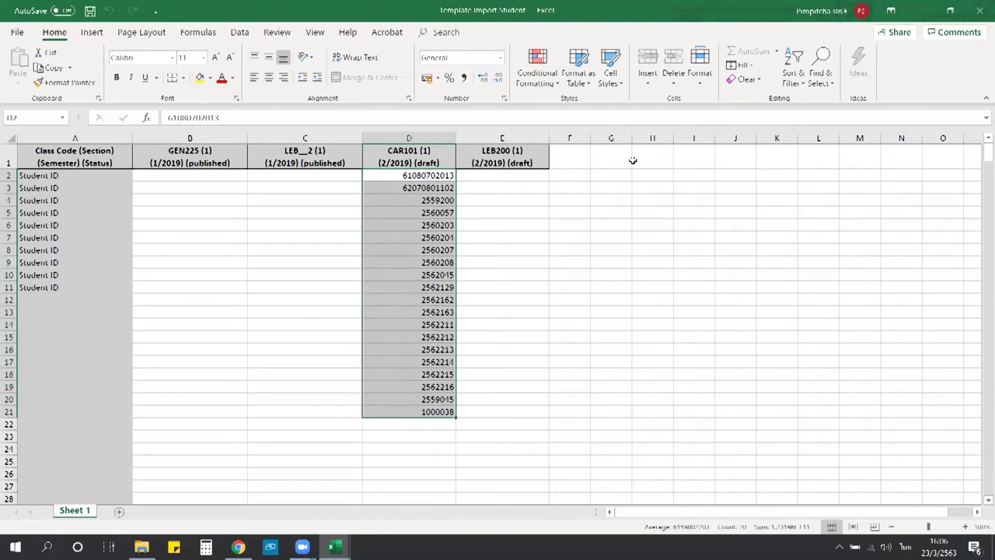
{"action": "left_click", "coordinate": [976, 14]}
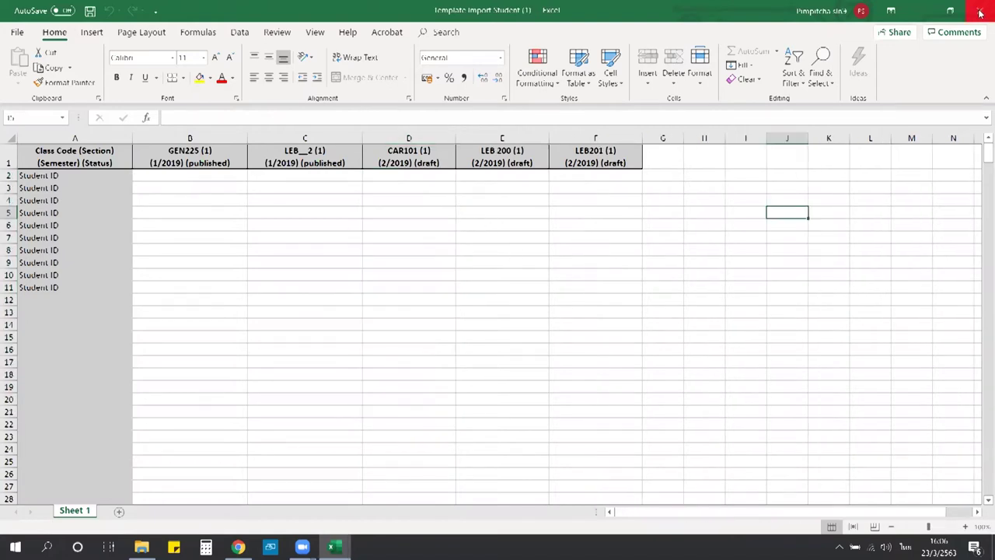
- Close the empty template copy, import Template Import Student's 20 IDs into CAR101, and return to Class
{"action": "left_click", "coordinate": [973, 16]}
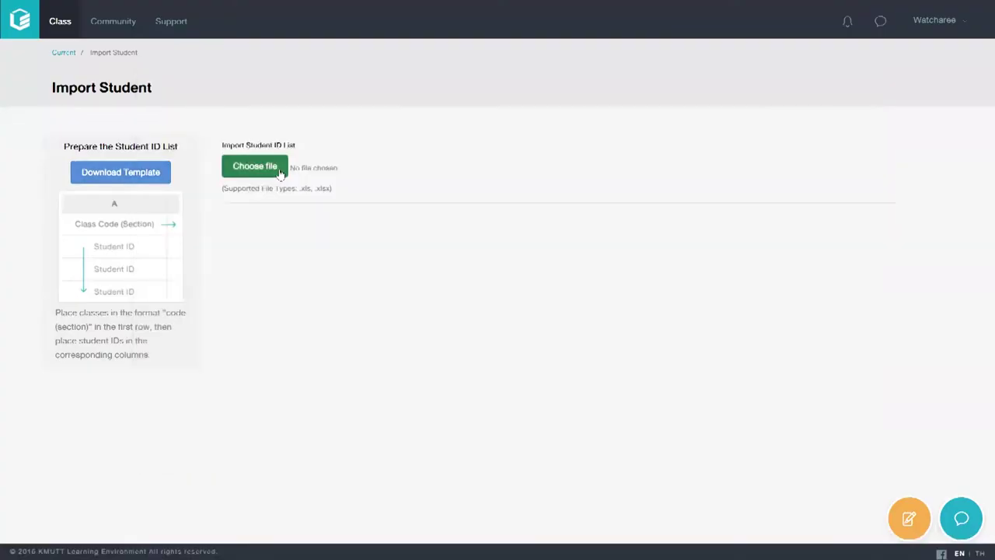
{"action": "left_click", "coordinate": [254, 165]}
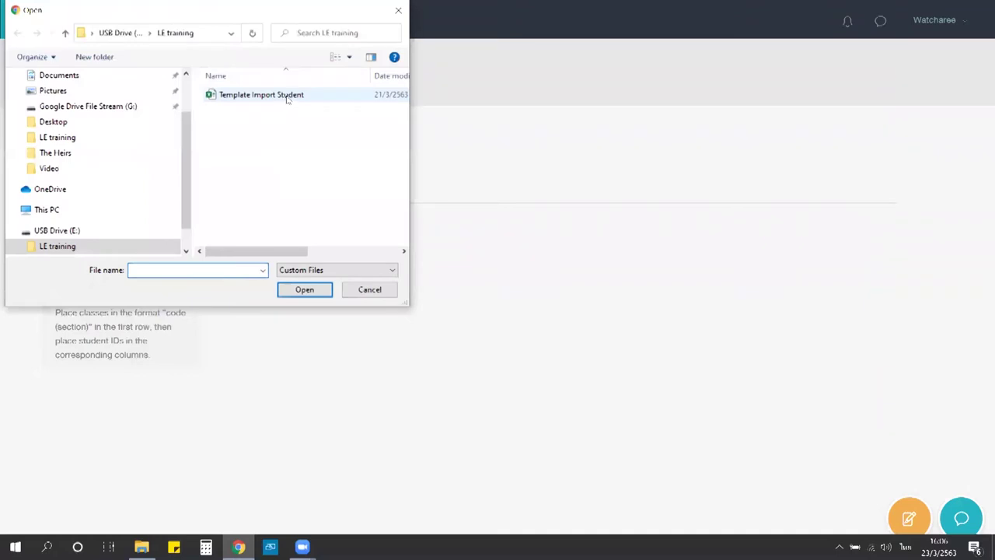
{"action": "double_click", "coordinate": [287, 98]}
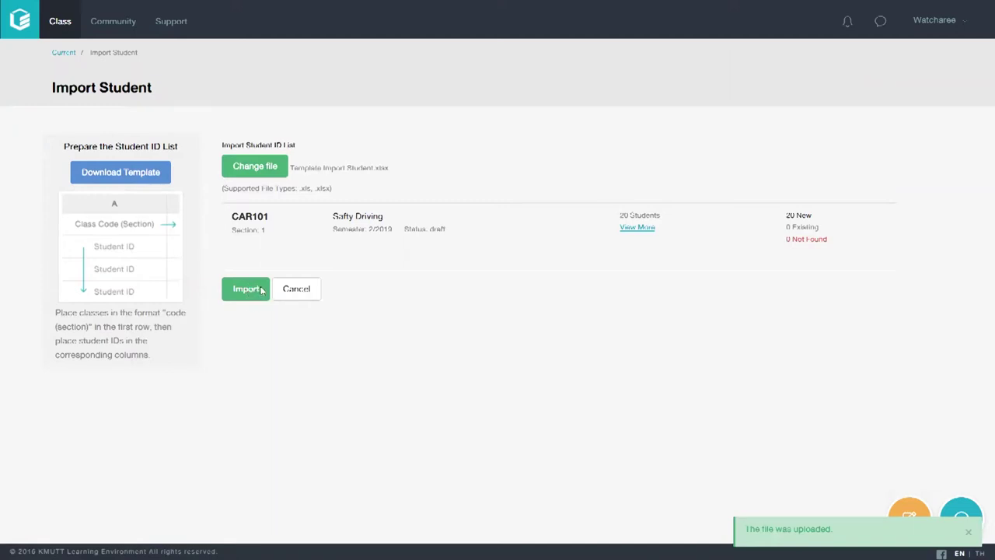
{"action": "left_click", "coordinate": [261, 290]}
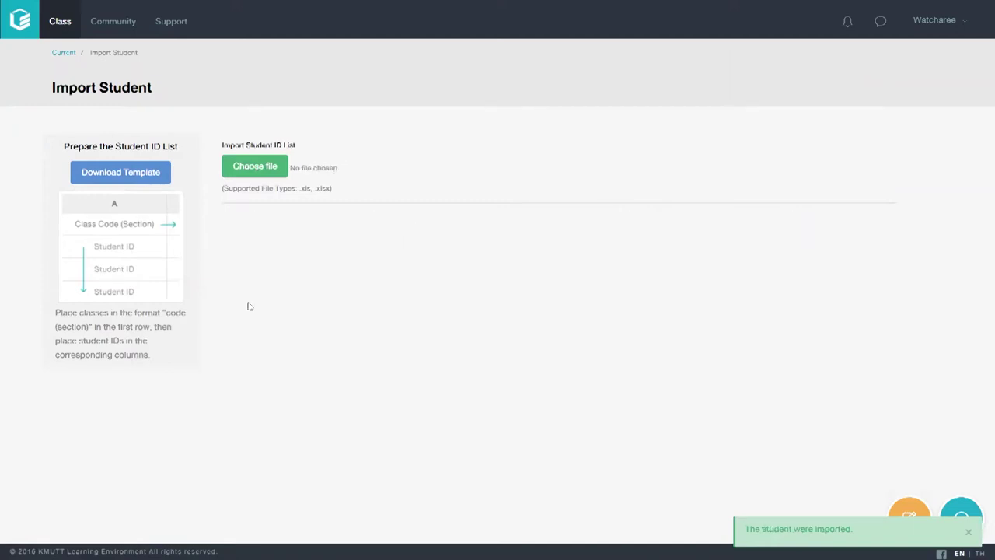
{"action": "left_click", "coordinate": [64, 27]}
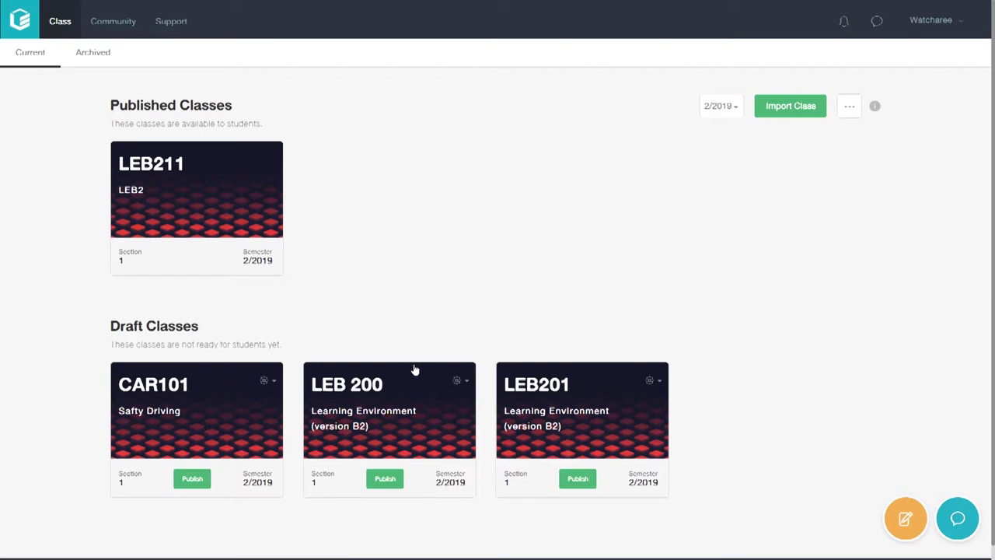
- Open the CAR101 Safty Driving card from Draft Classes to reach its empty Plan page
{"action": "left_click", "coordinate": [788, 113]}
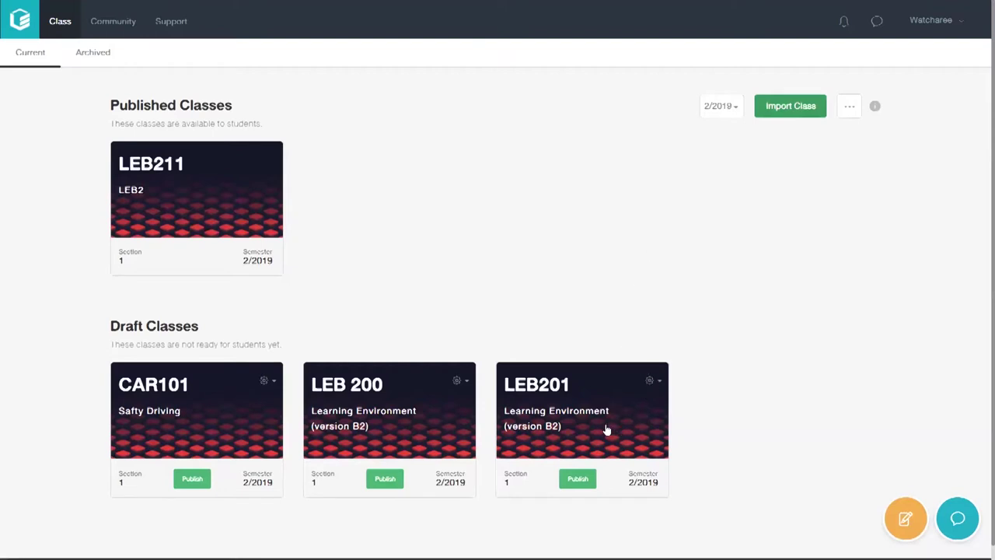
{"action": "left_click", "coordinate": [669, 310]}
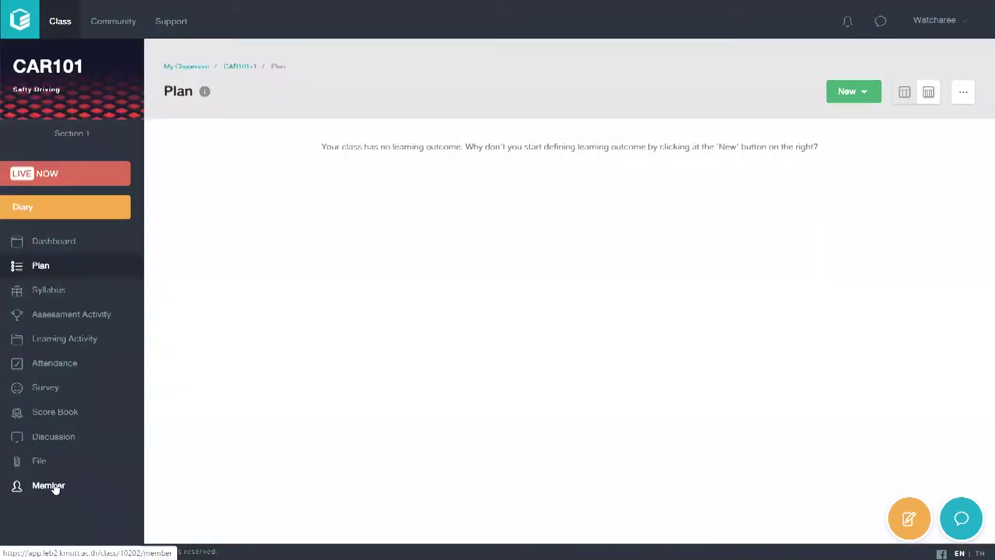
- Review CAR101's member list showing 20 students, then go back to the class list
{"action": "left_click", "coordinate": [48, 485]}
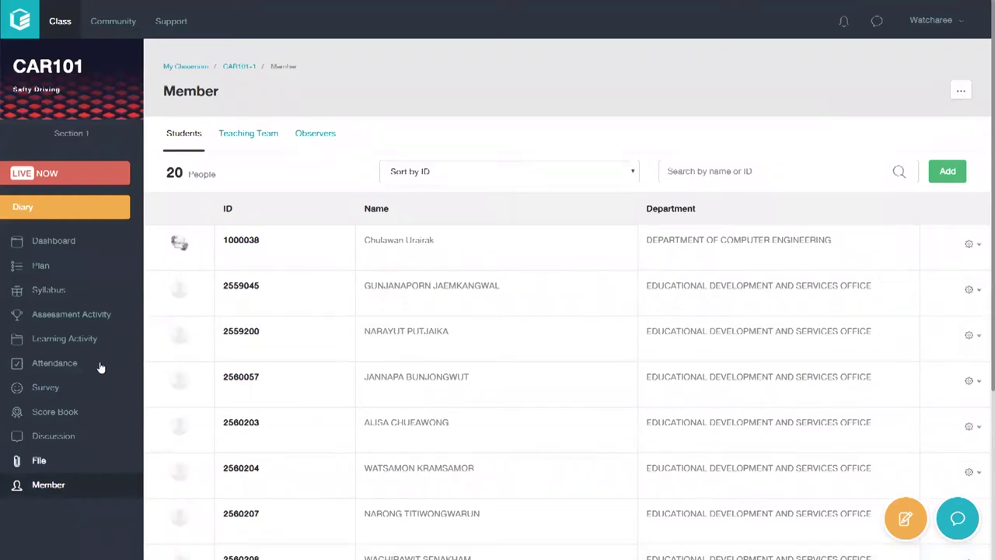
{"action": "left_click", "coordinate": [60, 23]}
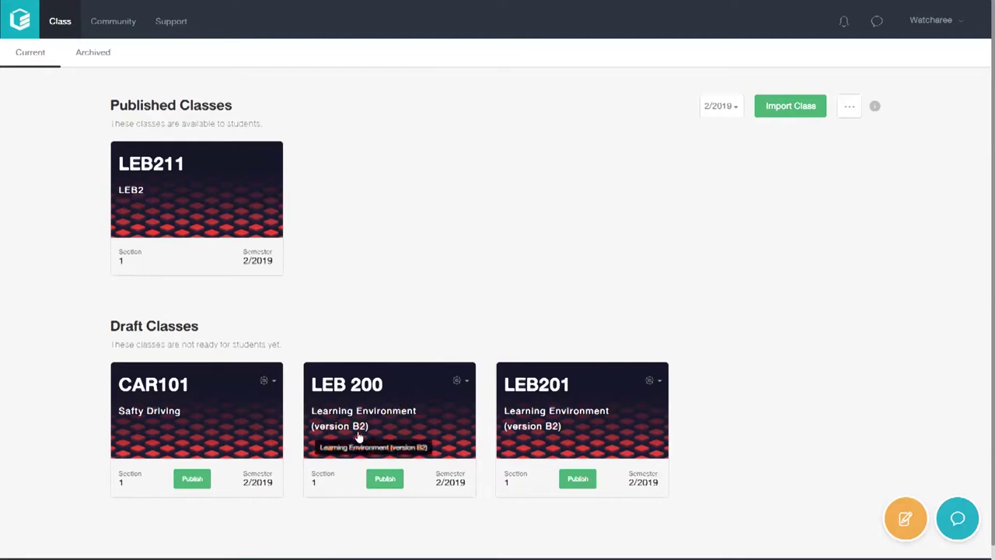
{"action": "left_click", "coordinate": [390, 480]}
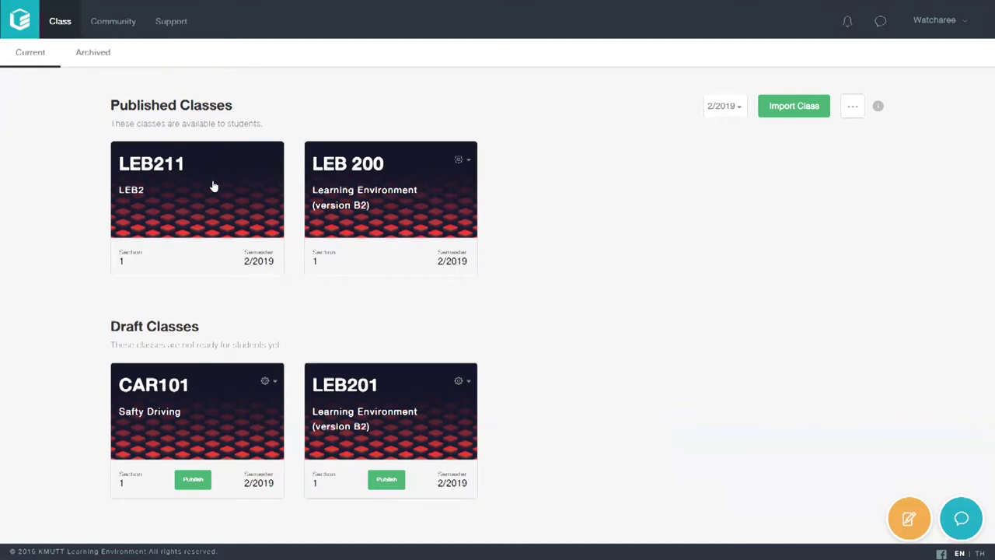
{"action": "left_click", "coordinate": [462, 161]}
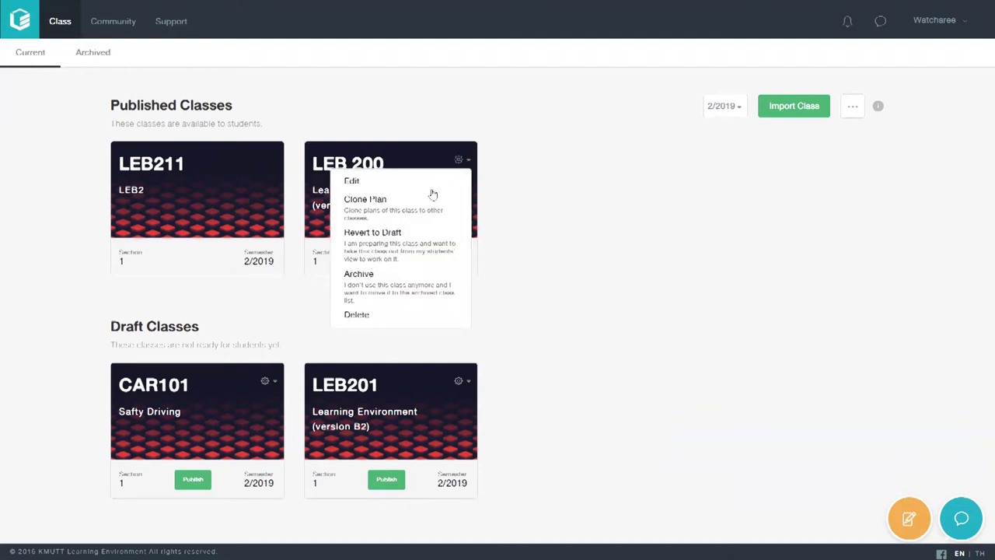
{"action": "left_click", "coordinate": [417, 239]}
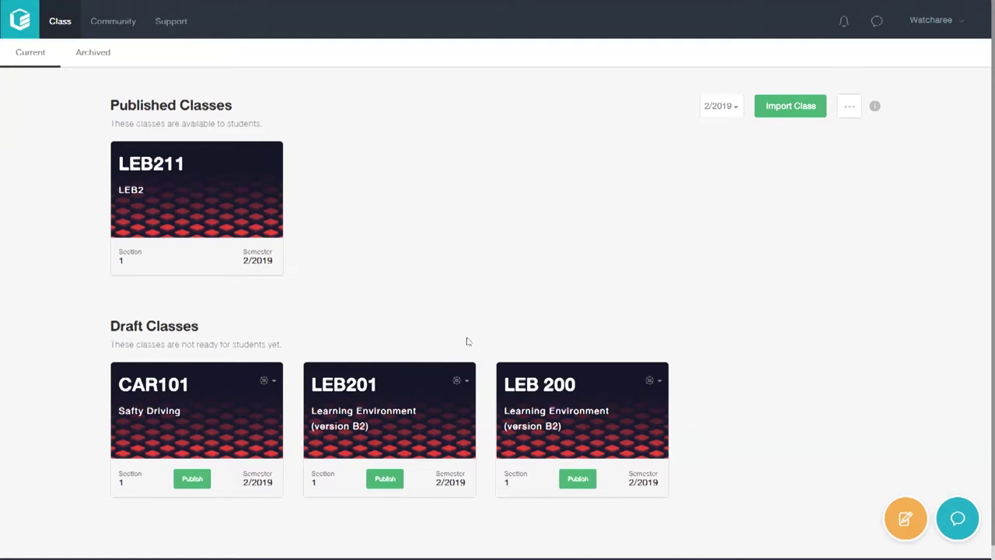
- Archive the LEB201 class from its gear menu and view the Archived Classes list
{"action": "left_click", "coordinate": [652, 381]}
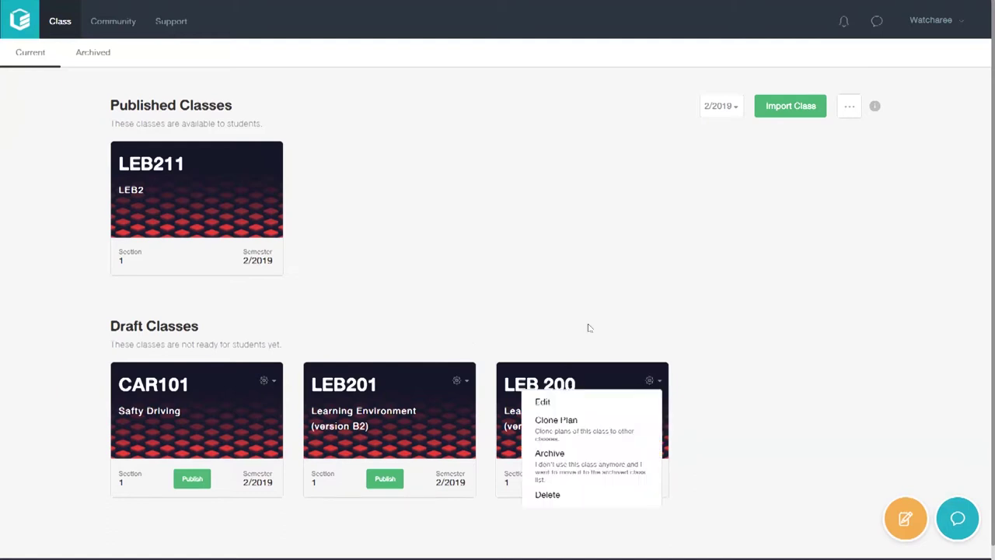
{"action": "left_click", "coordinate": [460, 381]}
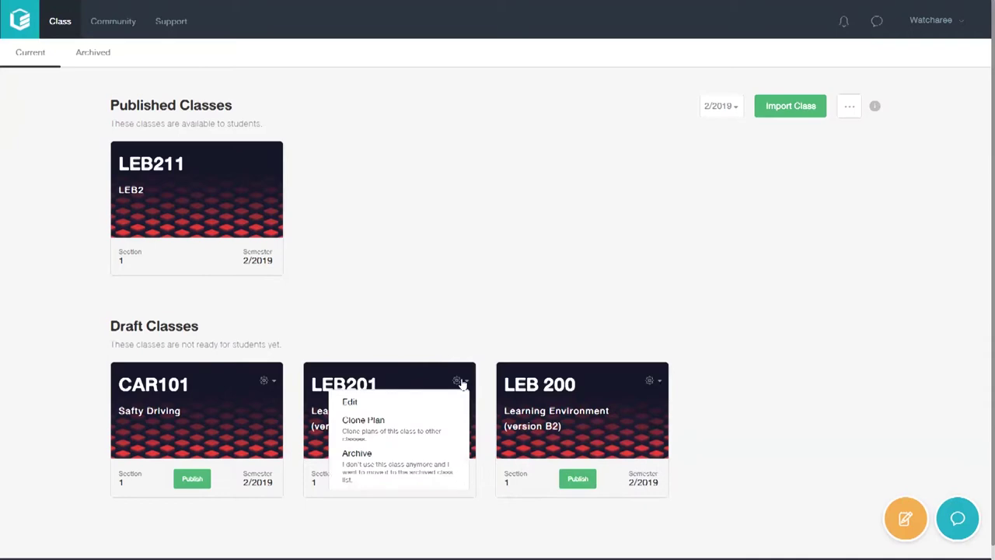
{"action": "left_click", "coordinate": [406, 470]}
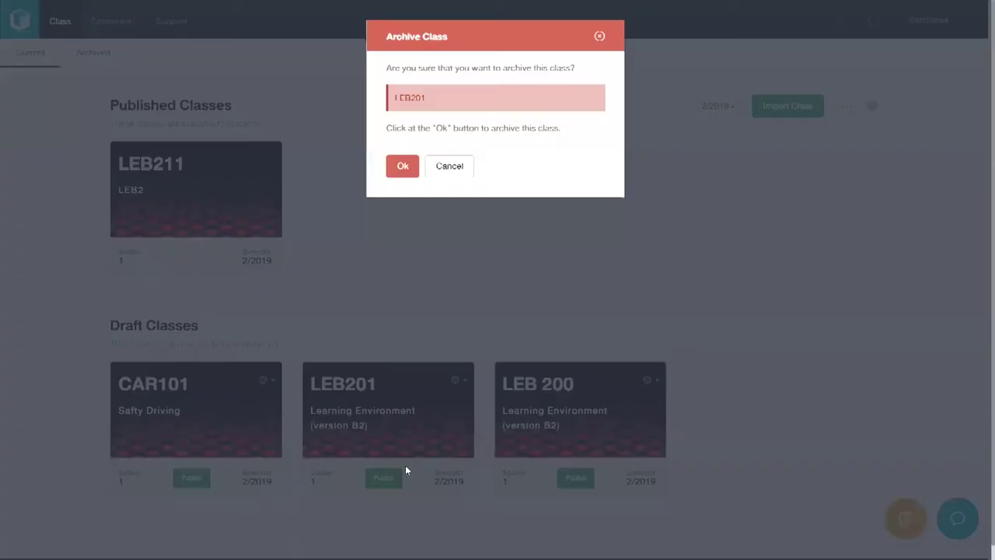
{"action": "left_click", "coordinate": [403, 166]}
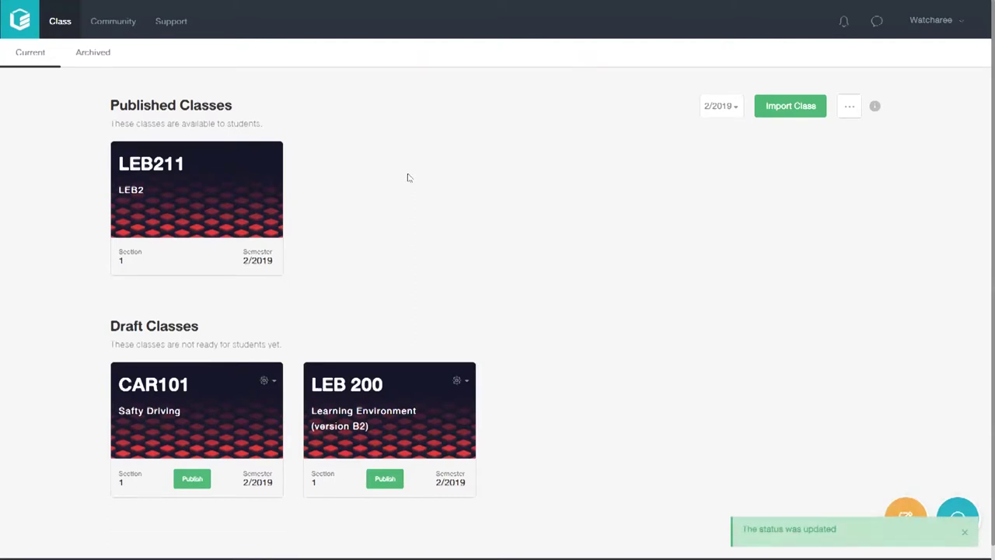
{"action": "left_click", "coordinate": [93, 53]}
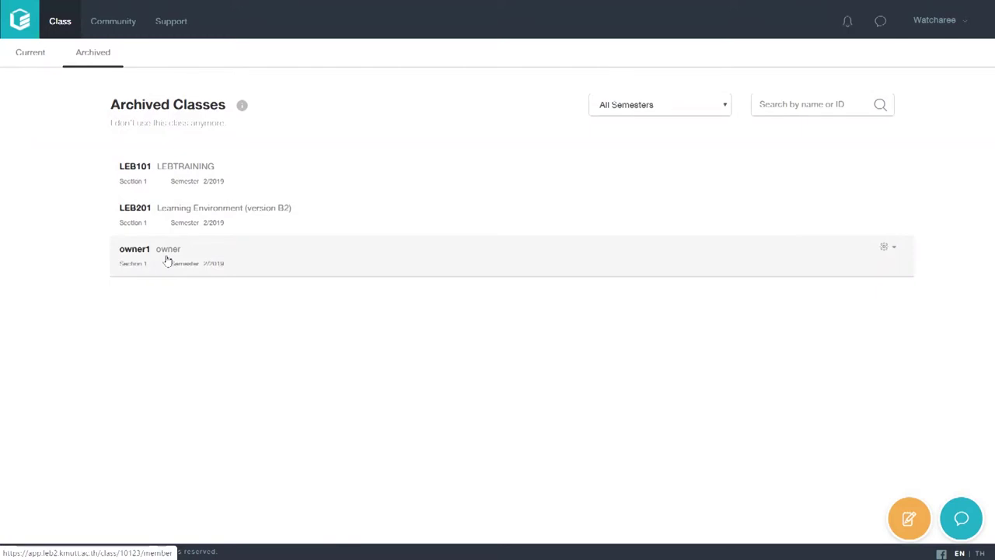
{"action": "left_click", "coordinate": [886, 248]}
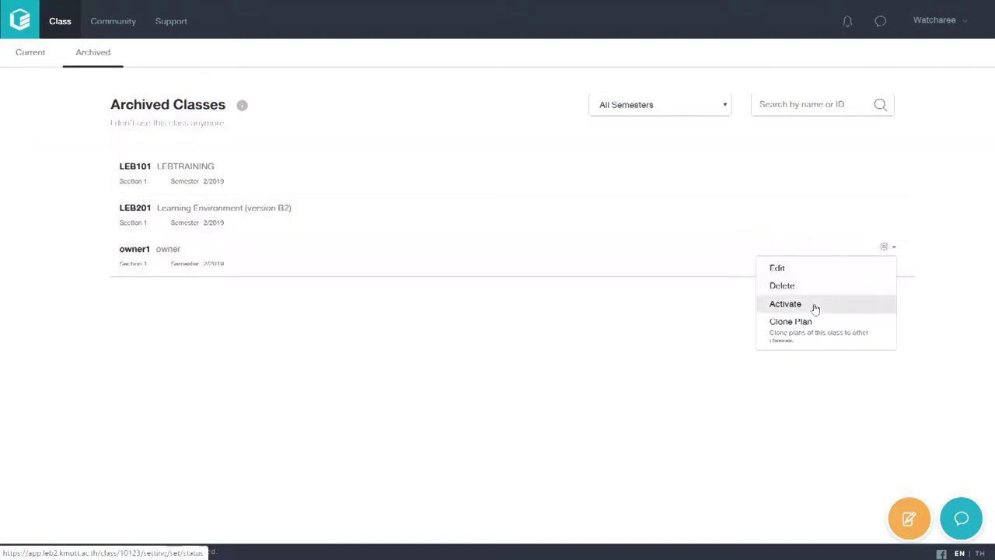
{"action": "left_click", "coordinate": [676, 311]}
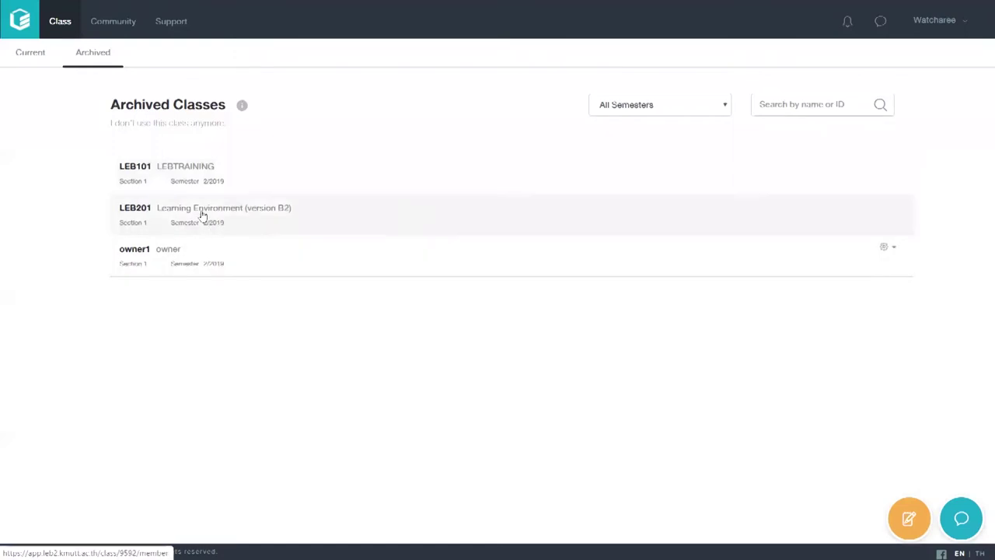
- Open archived LEB201, view its seven-member Teaching Team, then return to the class list
{"action": "left_click", "coordinate": [145, 210]}
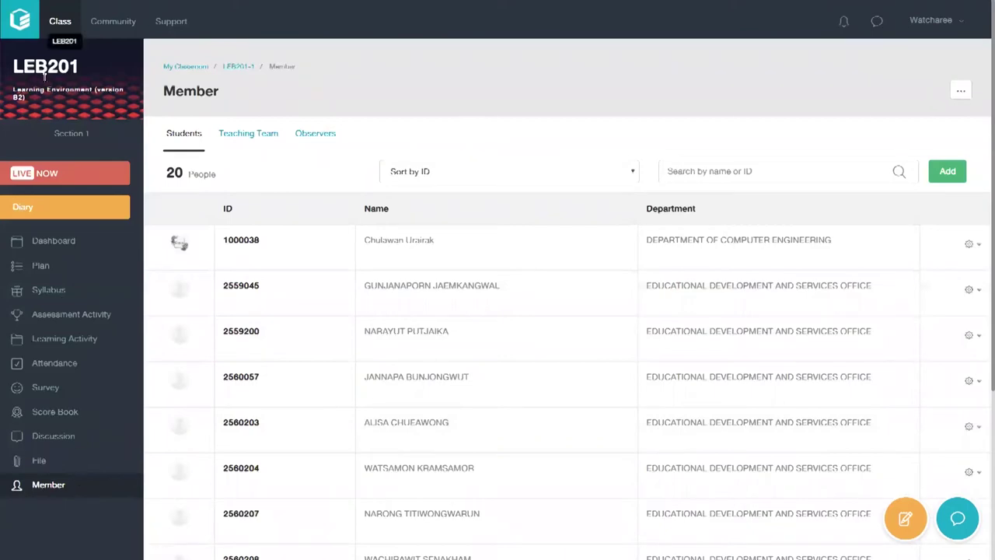
{"action": "left_click", "coordinate": [238, 141]}
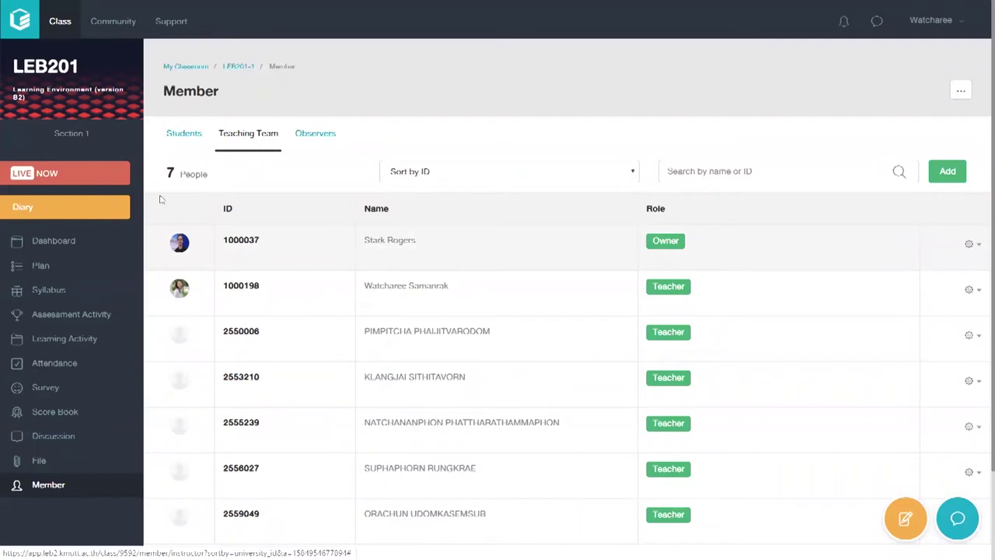
{"action": "left_click", "coordinate": [61, 26]}
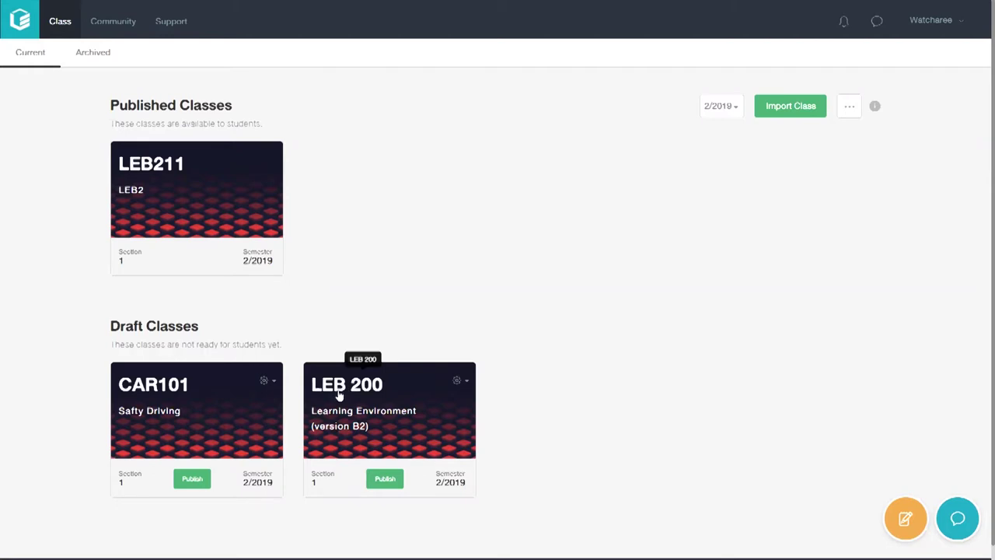
- Publish the LEB 200 class and open its Plan page showing one learning outcome
{"action": "left_click", "coordinate": [384, 479]}
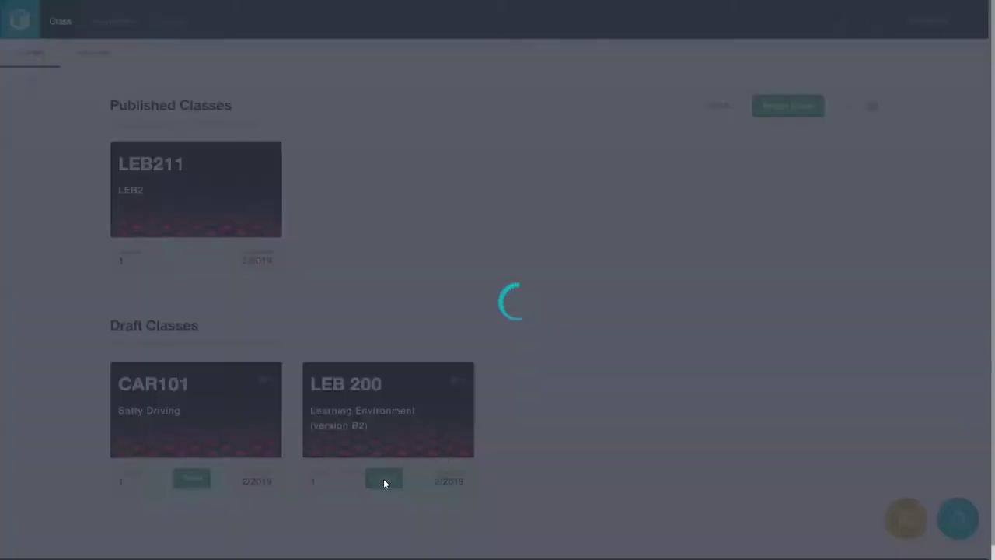
{"action": "left_click", "coordinate": [437, 218]}
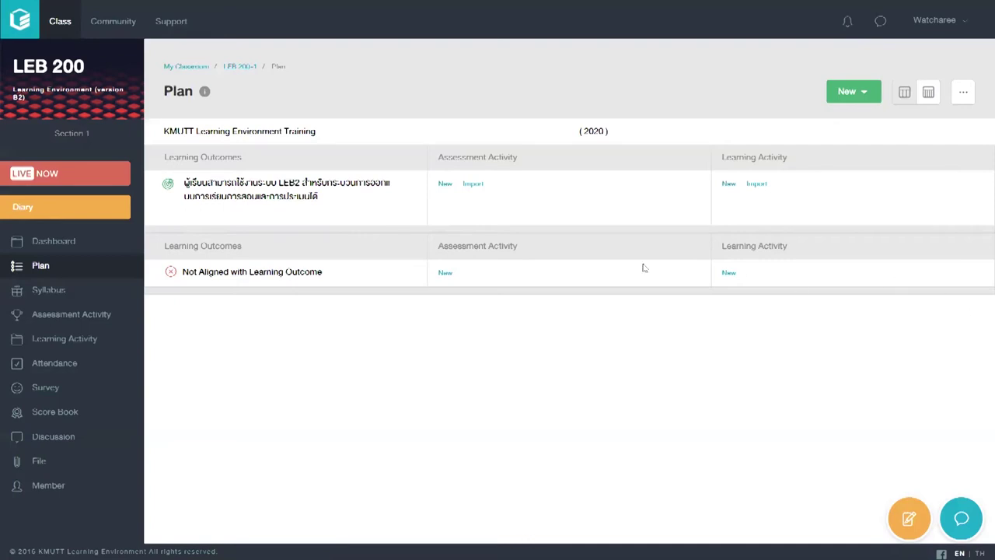
- Go from LEB 200's Member page back to Plan and start a new additional learning outcome
{"action": "left_click", "coordinate": [96, 498]}
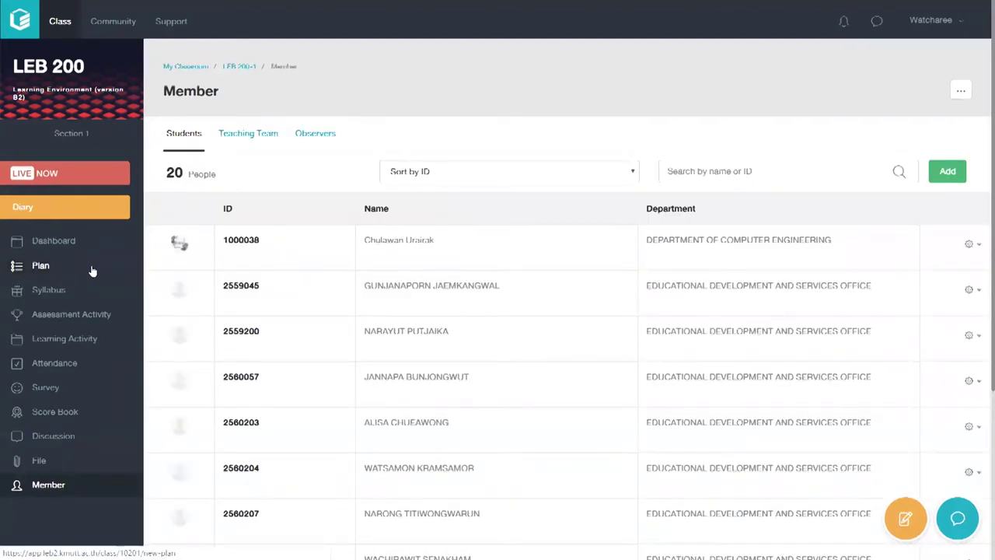
{"action": "left_click", "coordinate": [92, 270]}
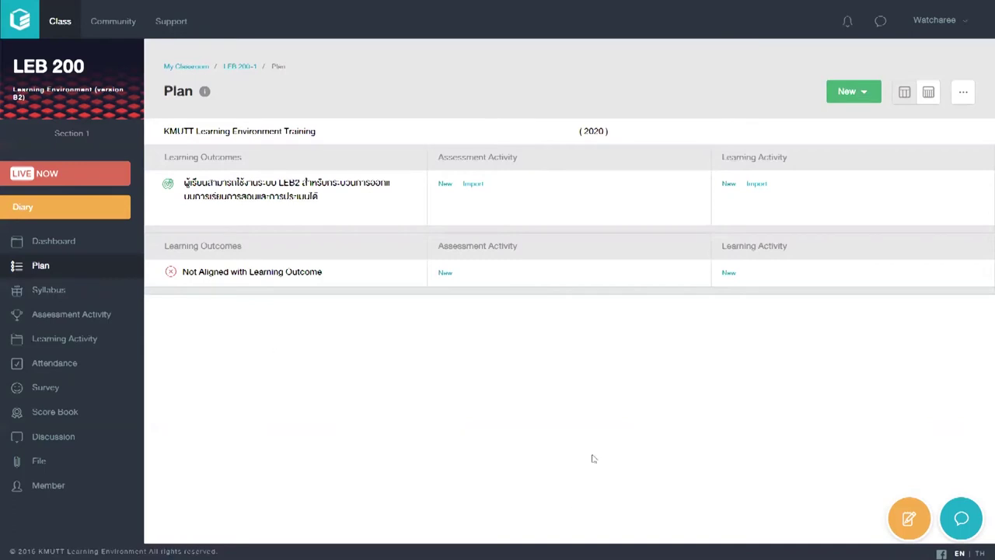
{"action": "left_click", "coordinate": [864, 102]}
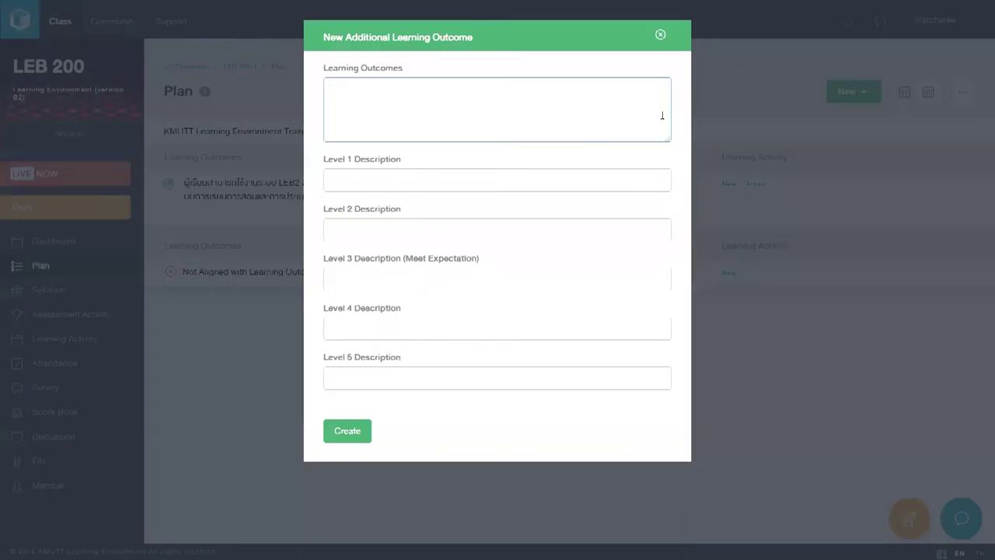
- Create outcome 'ผู้เรียนสามารถสร้างและตั้งค่ากิจกรรมต่างๆได้ บนระบบ LEB2' with Thai Level 1 and Level 2 descriptions
{"action": "type", "text": "ผู้เรียนสามารถสร้างและตั้งค่ากิ"}
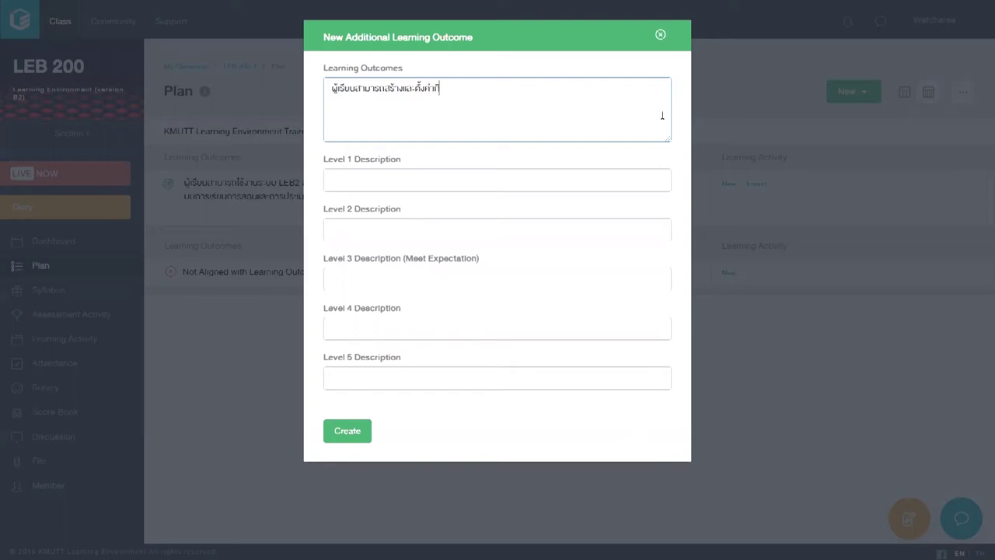
{"action": "type", "text": "จกรรมต่างๆได้ บนระบบ"}
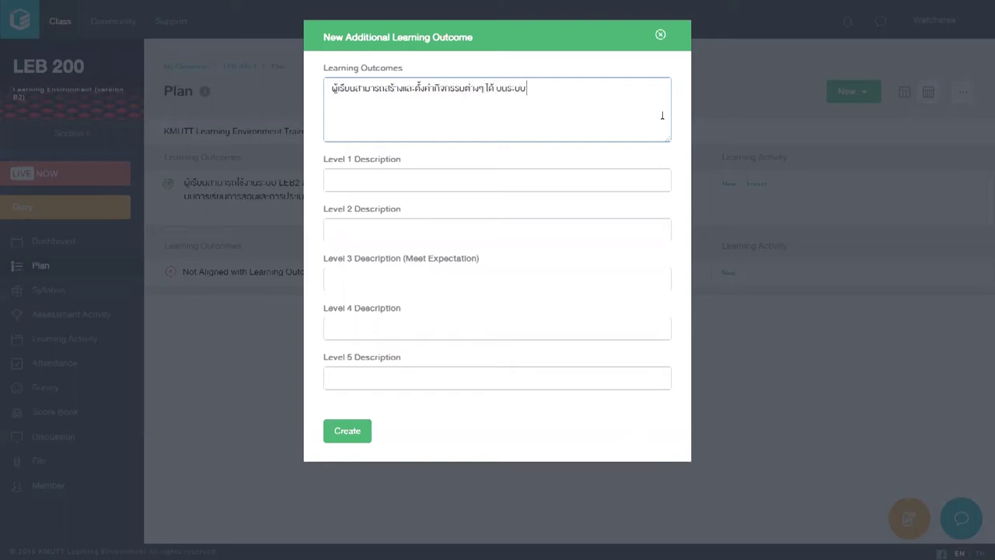
{"action": "type", "text": " LEB2"}
{"action": "key", "text": "Tab"}
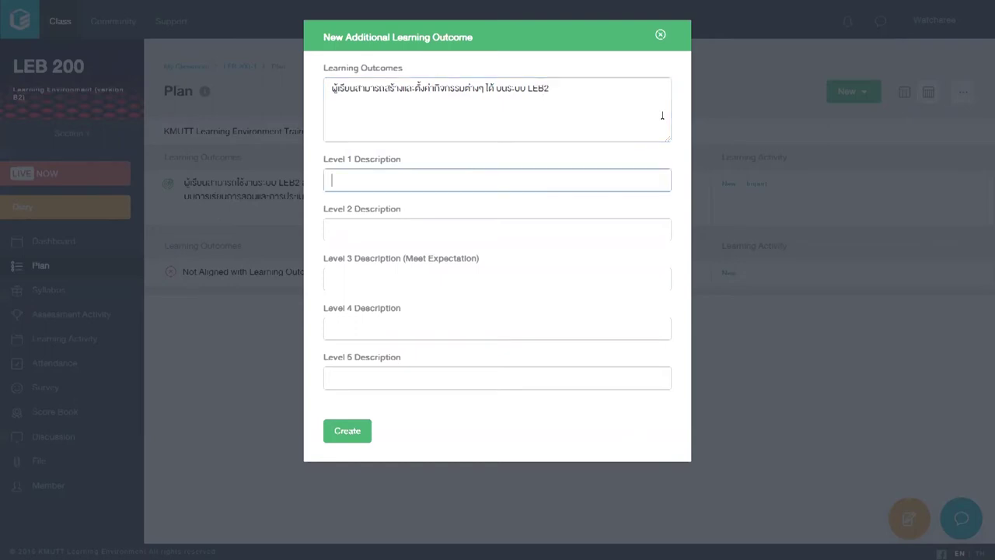
{"action": "type", "text": "สามารถเลือกสร้างกิจกรรมได้ถู"}
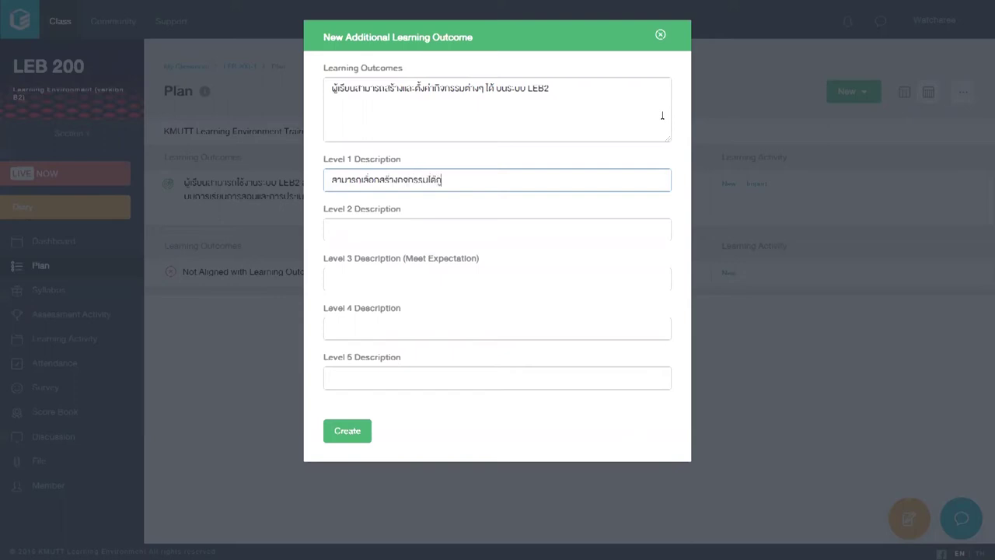
{"action": "type", "text": "กประเภท"}
{"action": "key", "text": "Tab"}
{"action": "type", "text": "ตั้งค่ากิจก"}
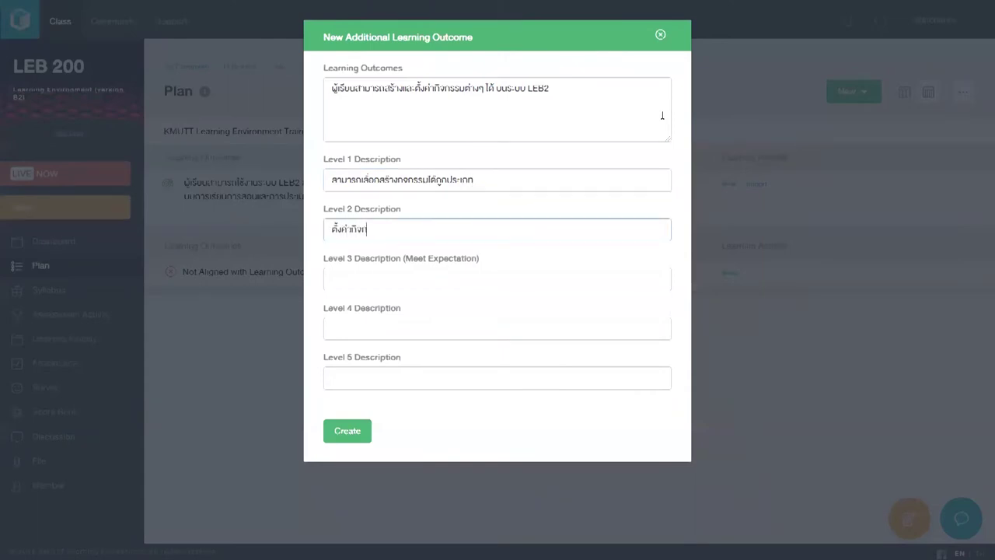
{"action": "type", "text": "รรม และสา"}
{"action": "key", "text": "BackSpace"}
{"action": "key", "text": "BackSpace"}
{"action": "type", "text": "สร้างกลุ่มของสม"}
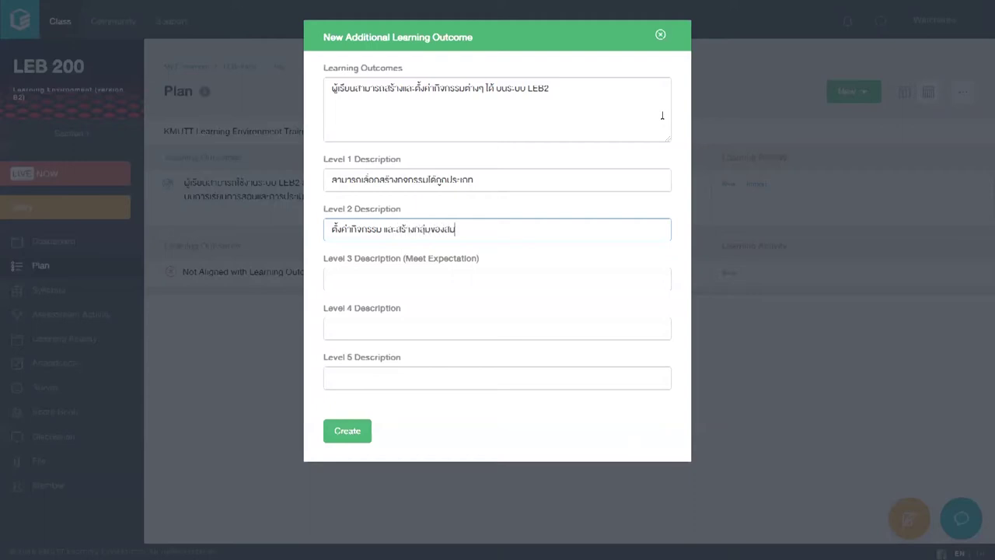
{"action": "type", "text": "าชิกในทา"}
{"action": "key", "text": "BackSpace"}
{"action": "key", "text": "BackSpace"}
{"action": "type", "text": "กิจก"}
{"action": "left_click", "coordinate": [346, 431]}
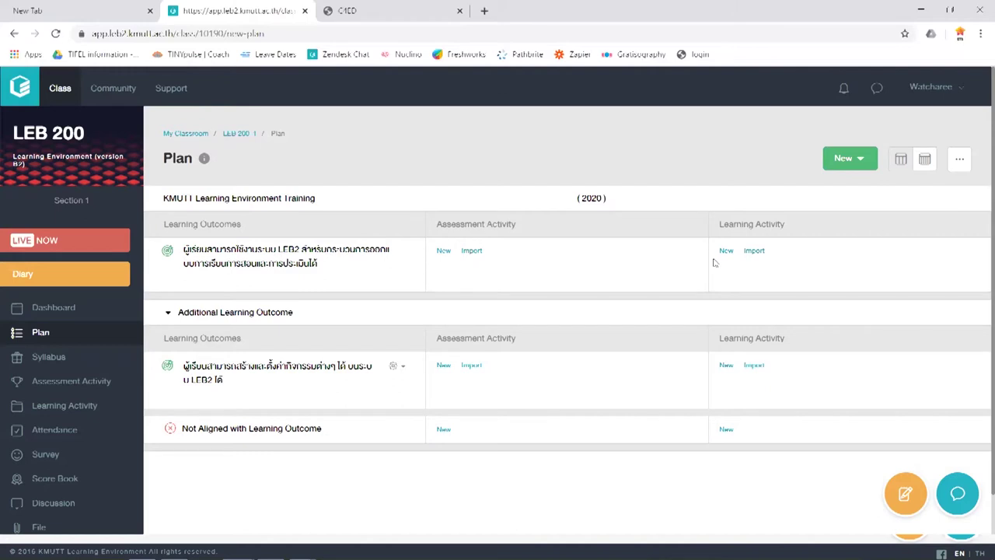
- Start a new learning activity for the additional outcome titled 'LEB2 guide'
{"action": "left_click", "coordinate": [723, 365]}
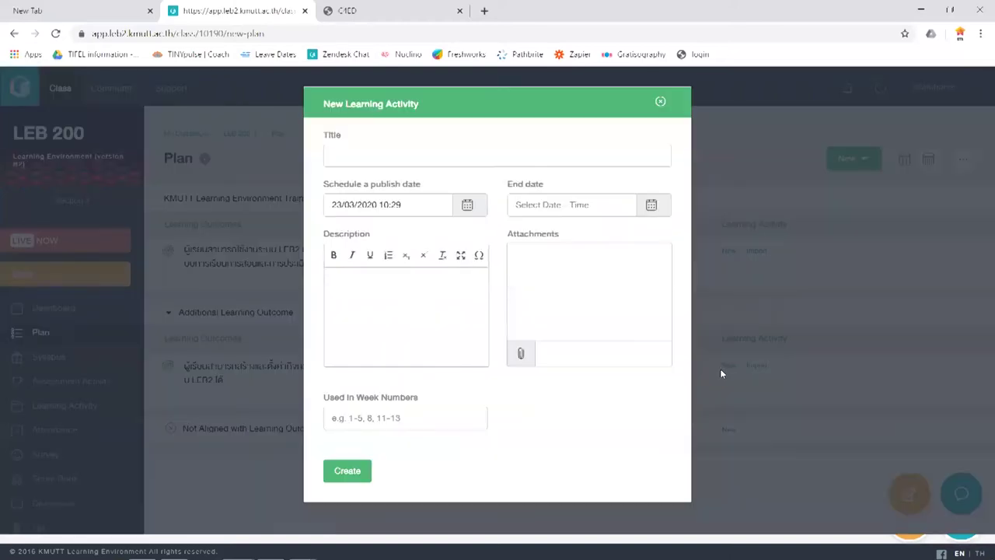
{"action": "left_click", "coordinate": [503, 152]}
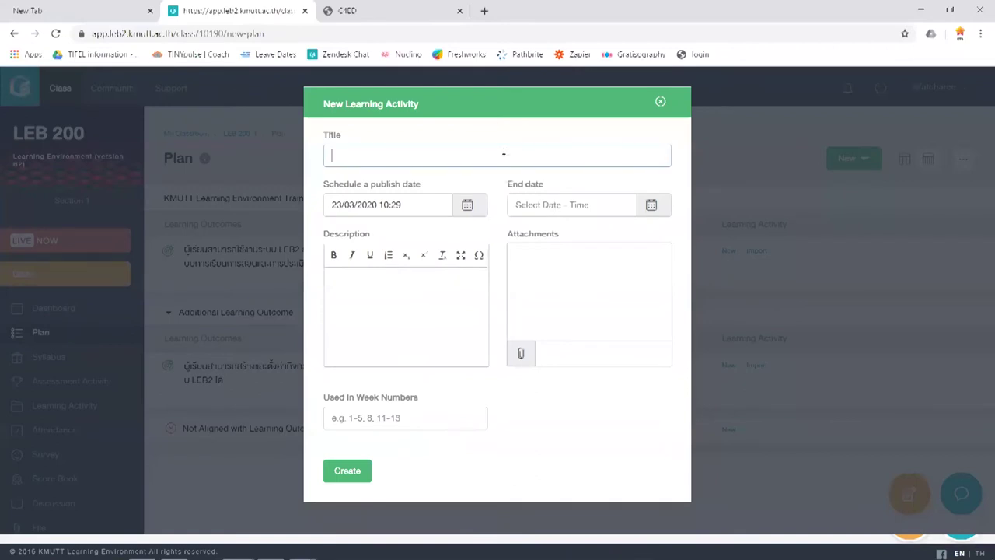
{"action": "type", "text": "LEB2 guide"}
- Keep the publish time and set the activity's end date to 26/03/2020 10:30
{"action": "left_click", "coordinate": [467, 206]}
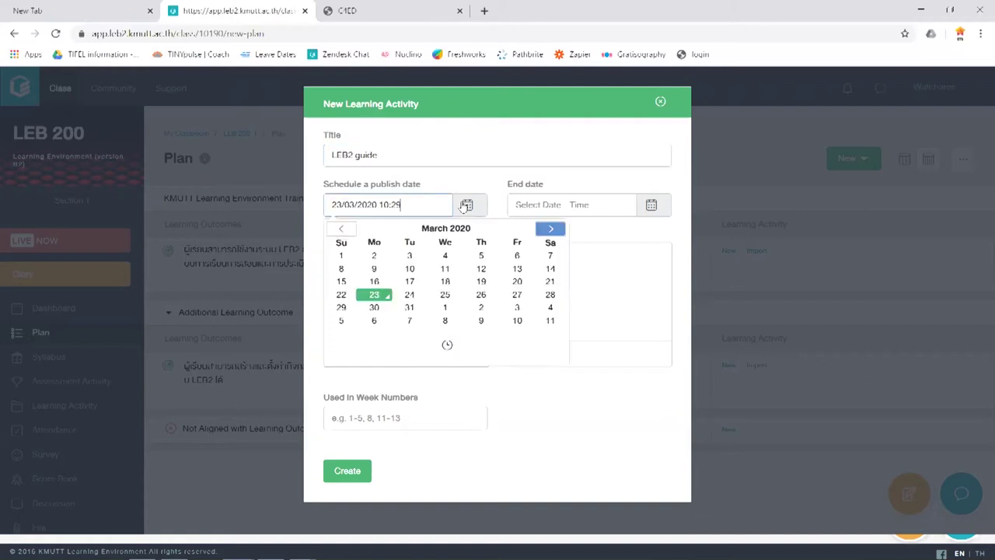
{"action": "left_click", "coordinate": [447, 345]}
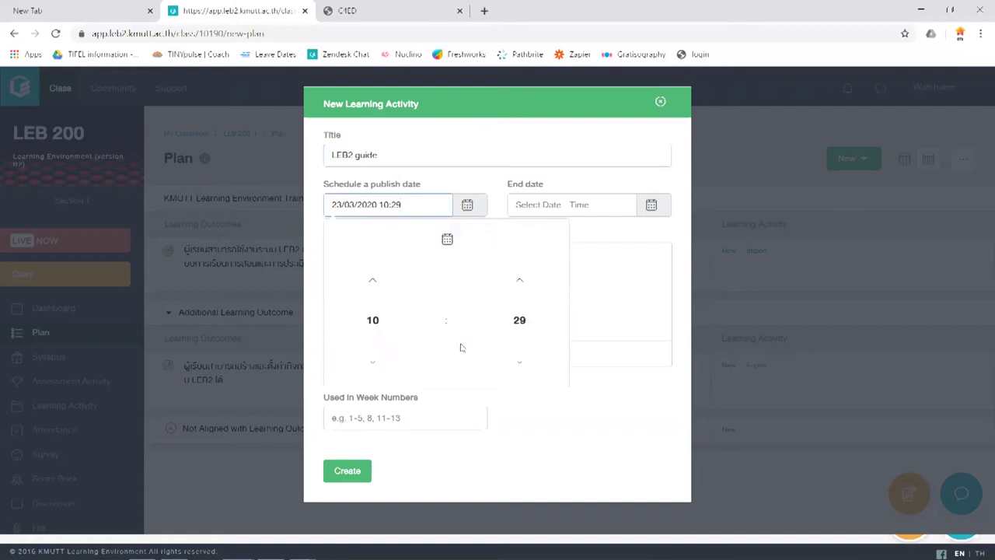
{"action": "left_click", "coordinate": [624, 237]}
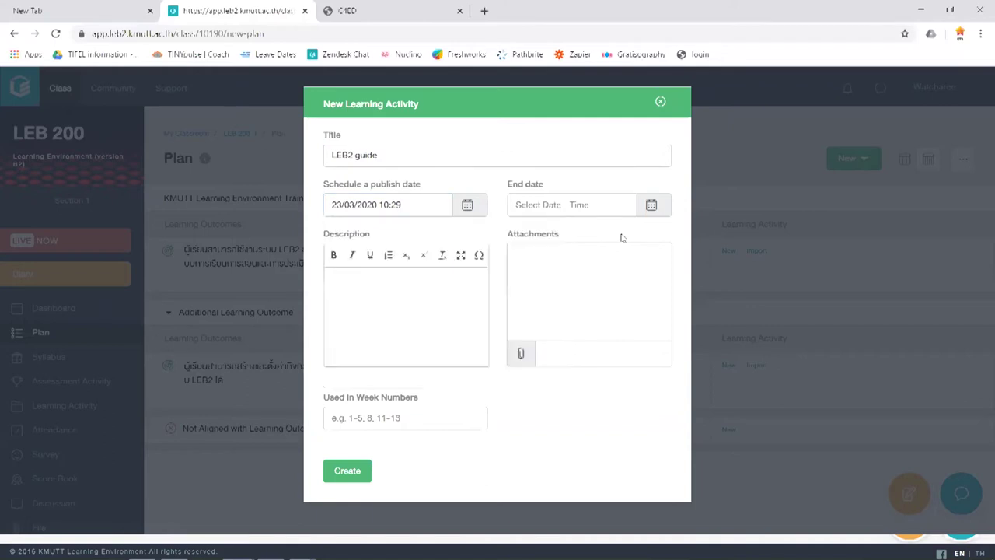
{"action": "left_click", "coordinate": [652, 207]}
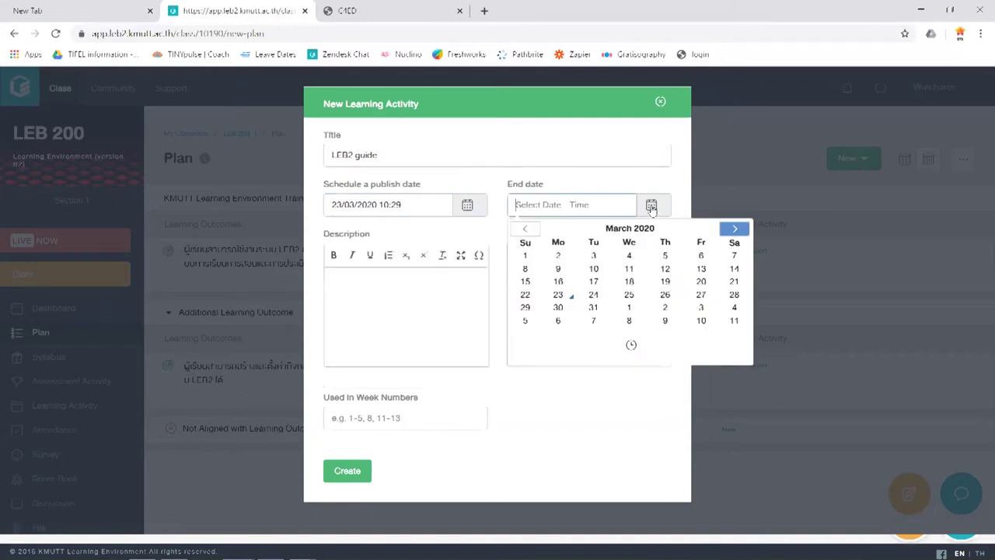
{"action": "left_click", "coordinate": [666, 297]}
{"action": "left_click", "coordinate": [636, 344]}
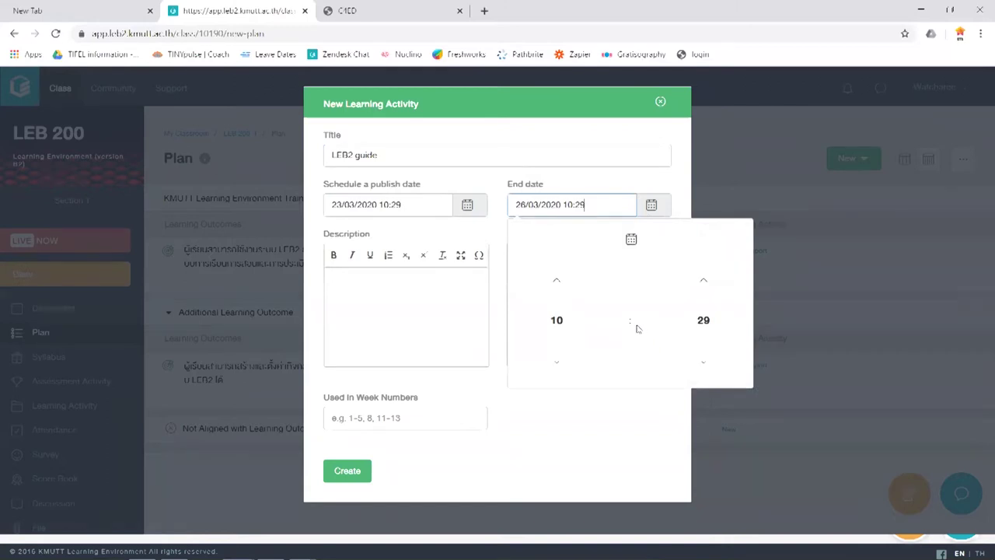
{"action": "left_click", "coordinate": [703, 281]}
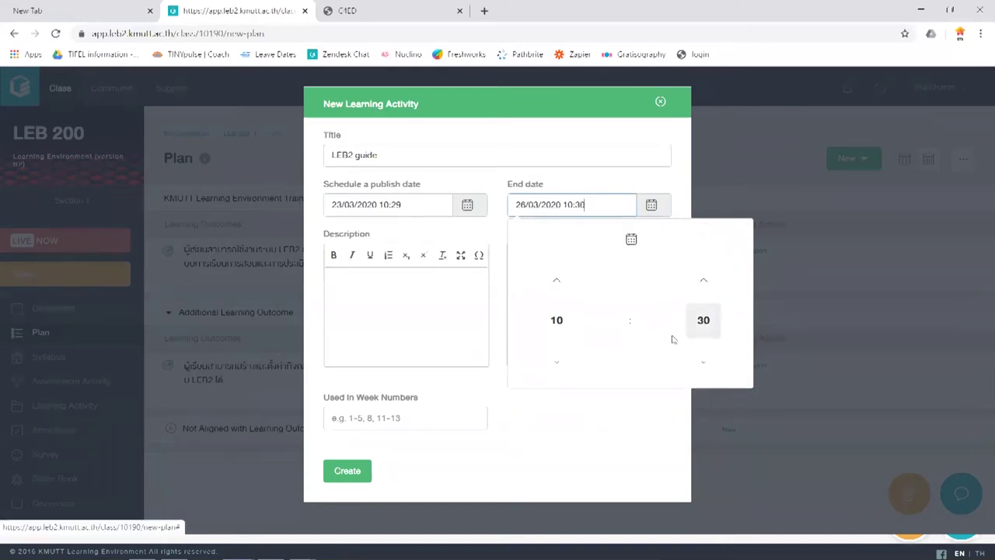
{"action": "left_click", "coordinate": [645, 427]}
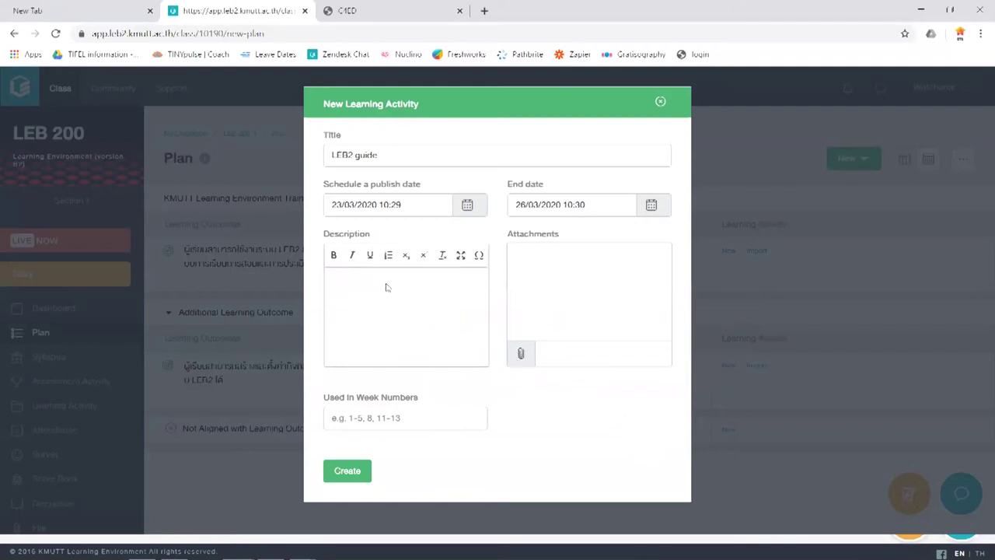
- Write an underlined Thai description asking students to read topics 1-4
{"action": "left_click", "coordinate": [370, 255]}
{"action": "type", "text": "ใ้"}
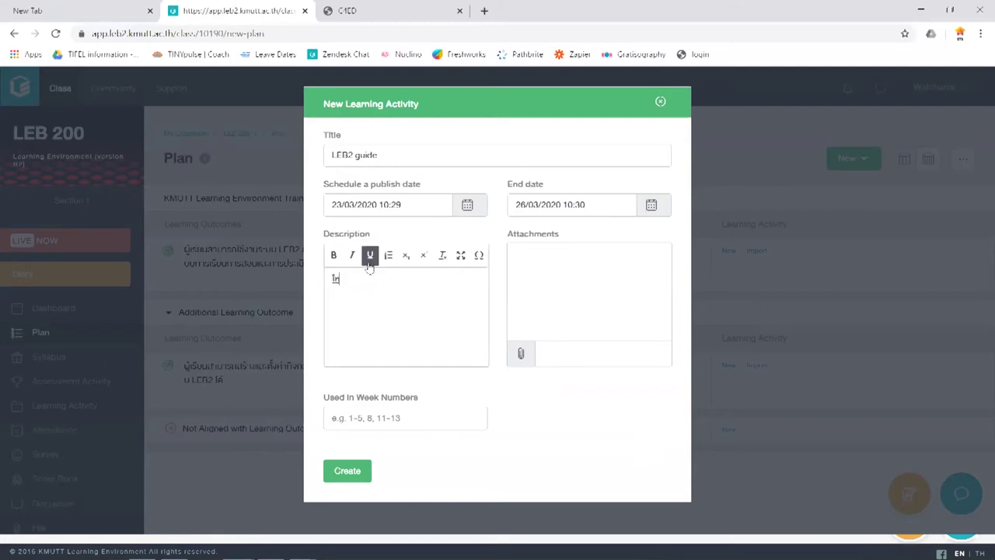
{"action": "type", "text": "ึกษาอ่านที่"}
{"action": "type", "text": "ความเข้า"}
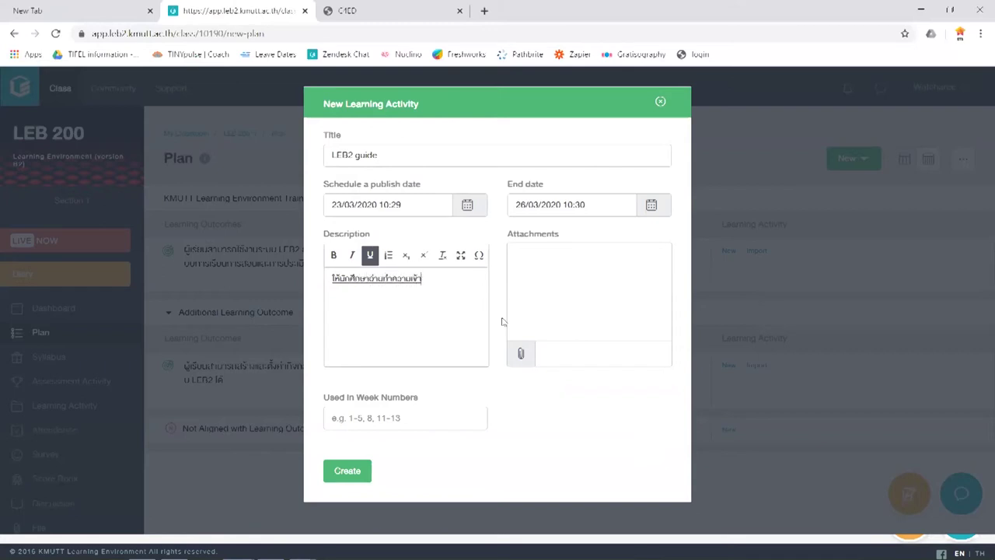
{"action": "type", "text": "ใจ หัวข้อที่ 1-4"}
- Attach the LEB2 user guide file to the learning activity
{"action": "left_click", "coordinate": [522, 354]}
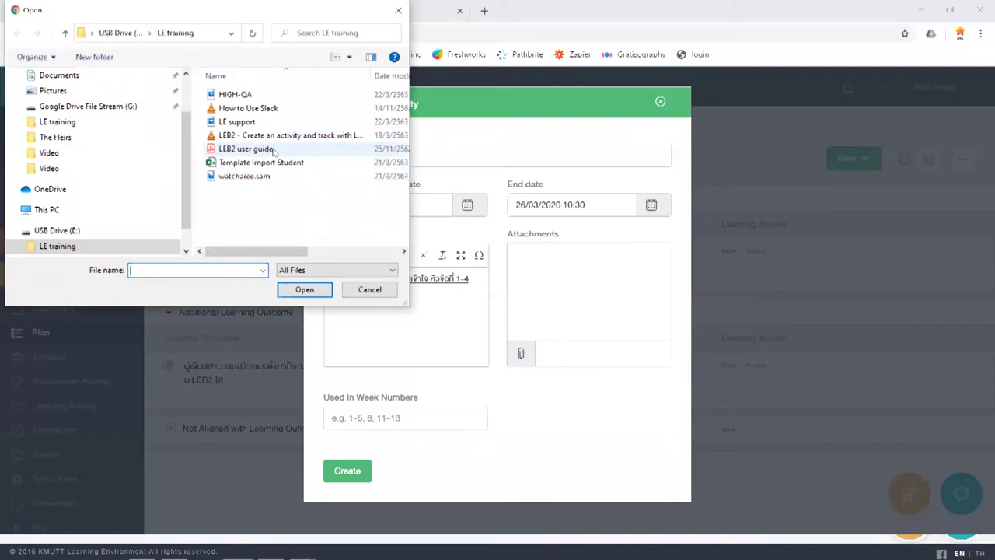
{"action": "left_click", "coordinate": [274, 149]}
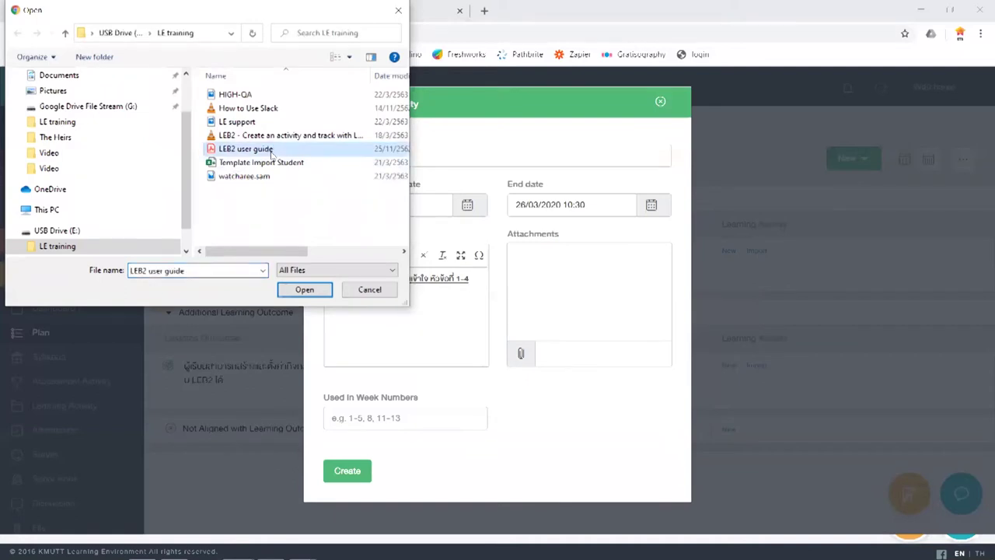
{"action": "double_click", "coordinate": [271, 151]}
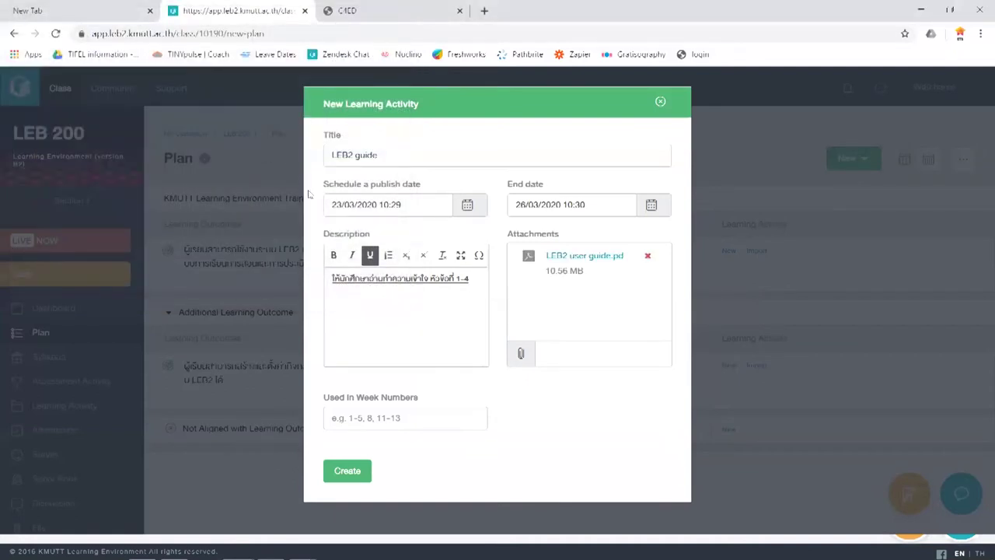
- Set Used in Week Numbers to 1 and create the LEB2 guide activity
{"action": "left_click", "coordinate": [465, 417]}
{"action": "type", "text": "1"}
{"action": "left_click", "coordinate": [348, 471]}
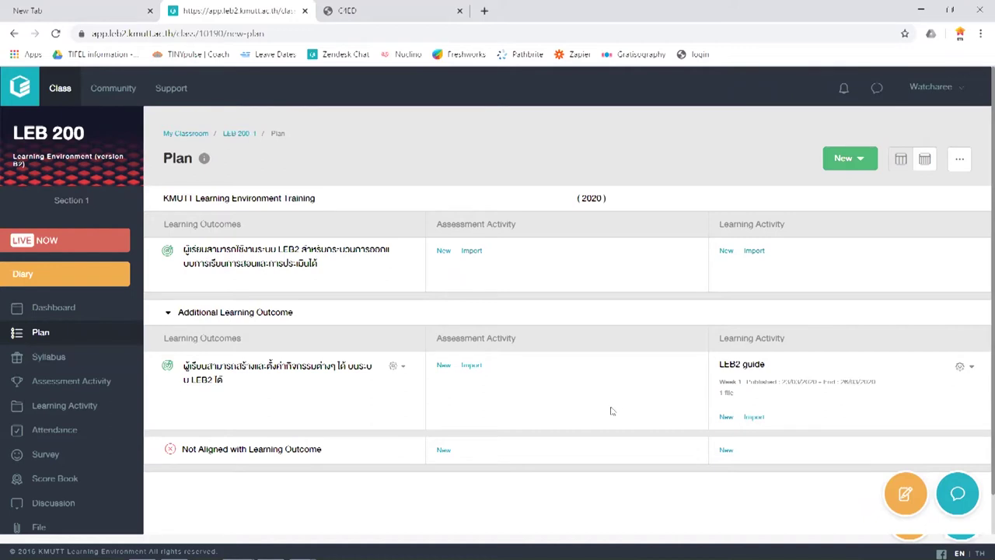
- Open a New Assessment Activity form for the first learning outcome and select its title field
{"action": "left_click", "coordinate": [445, 371]}
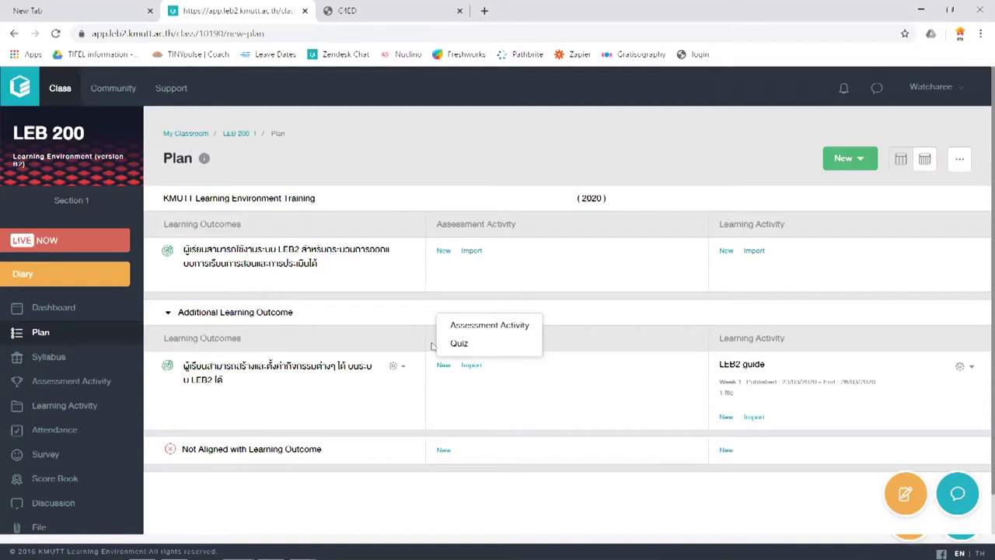
{"action": "left_click", "coordinate": [440, 283]}
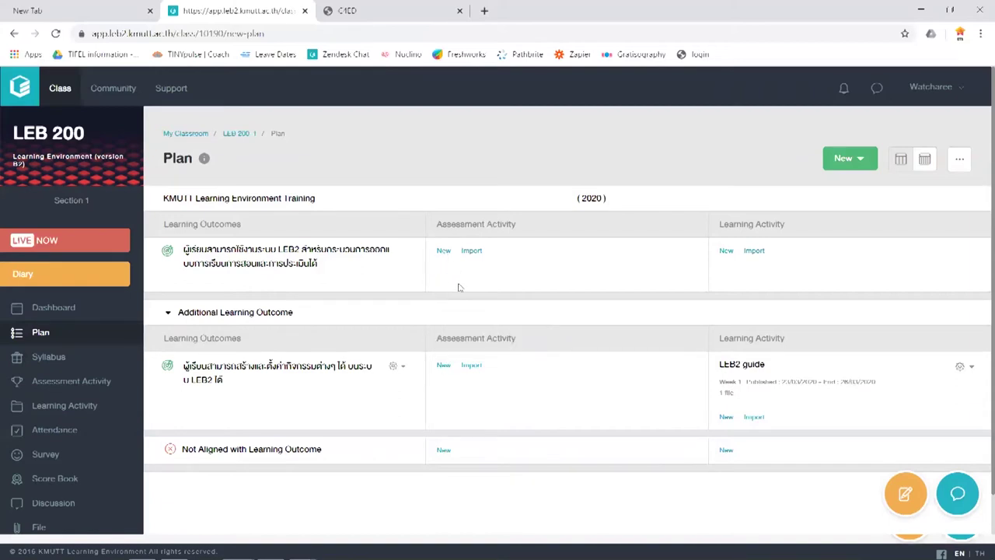
{"action": "left_click", "coordinate": [443, 251]}
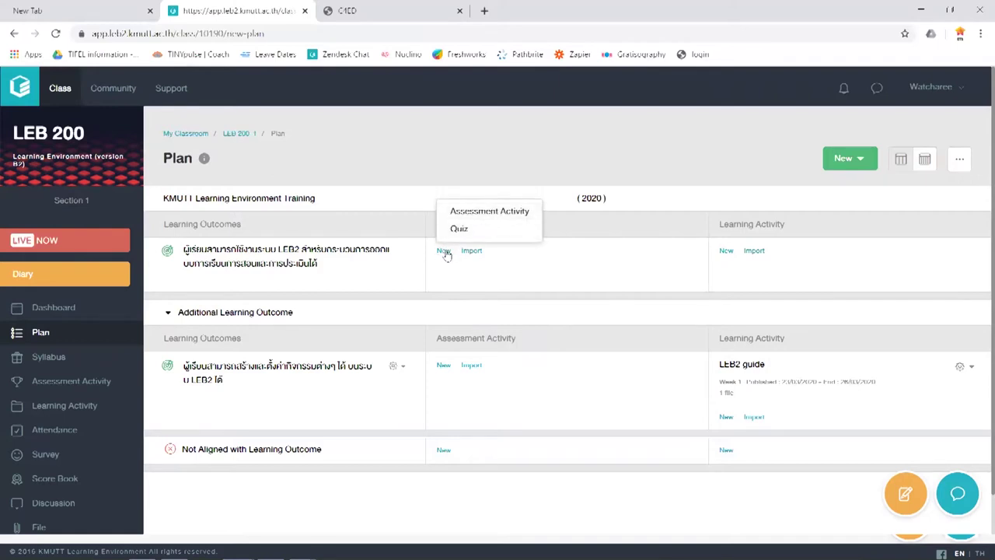
{"action": "left_click", "coordinate": [445, 252]}
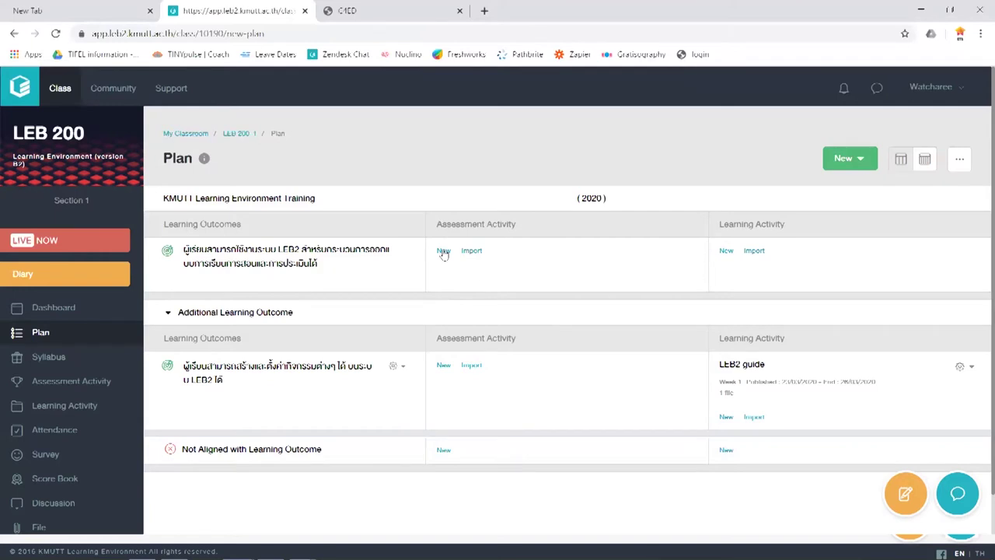
{"action": "left_click", "coordinate": [443, 253]}
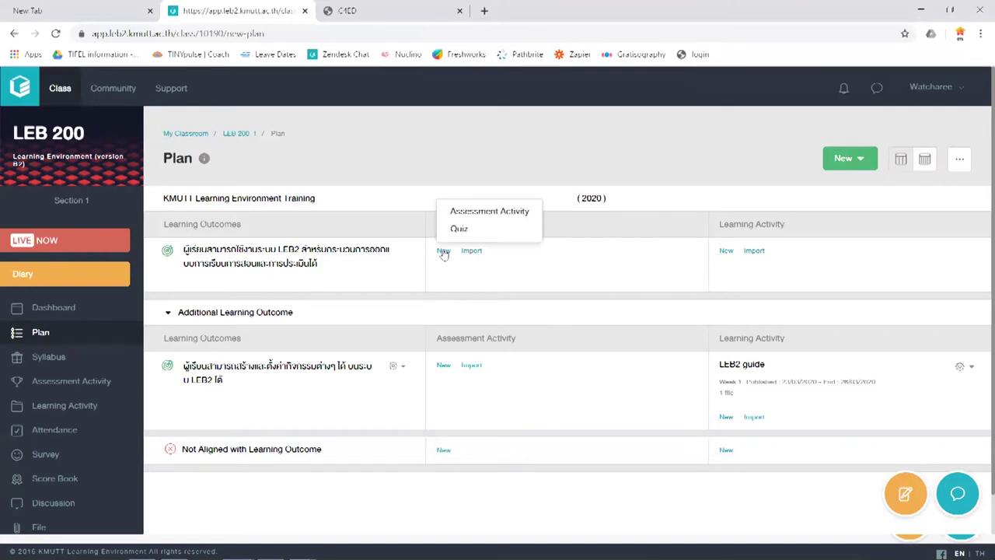
{"action": "left_click", "coordinate": [469, 217]}
{"action": "left_click", "coordinate": [469, 158]}
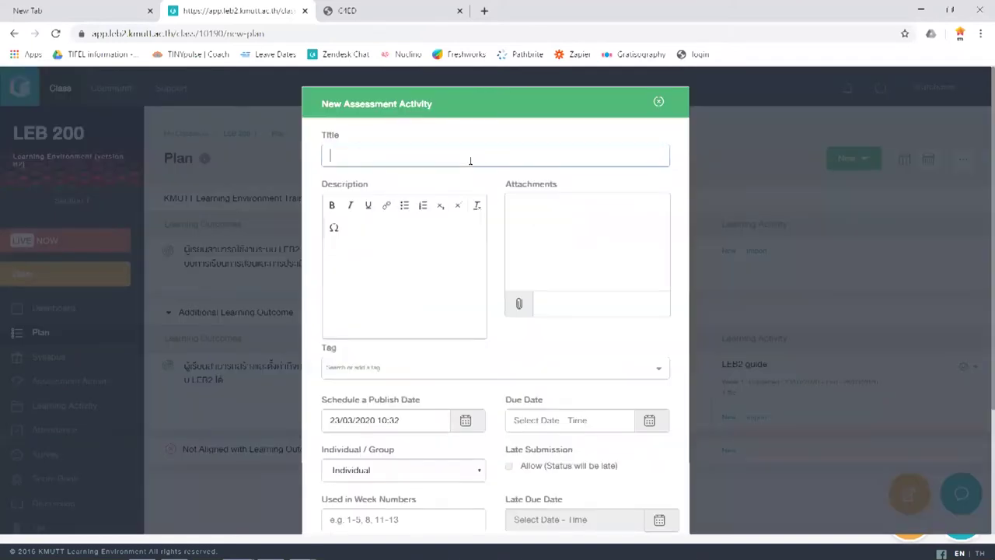
- Title the assessment 'Assignment 1 create your classroom' and describe creating a LEB2 classroom with 2 teachers and 5 students
{"action": "type", "text": "Assignment 1 - fc"}
{"action": "key", "text": "BackSpace"}
{"action": "key", "text": "BackSpace"}
{"action": "type", "text": "cra"}
{"action": "key", "text": "BackSpace"}
{"action": "type", "text": "eate your classroom"}
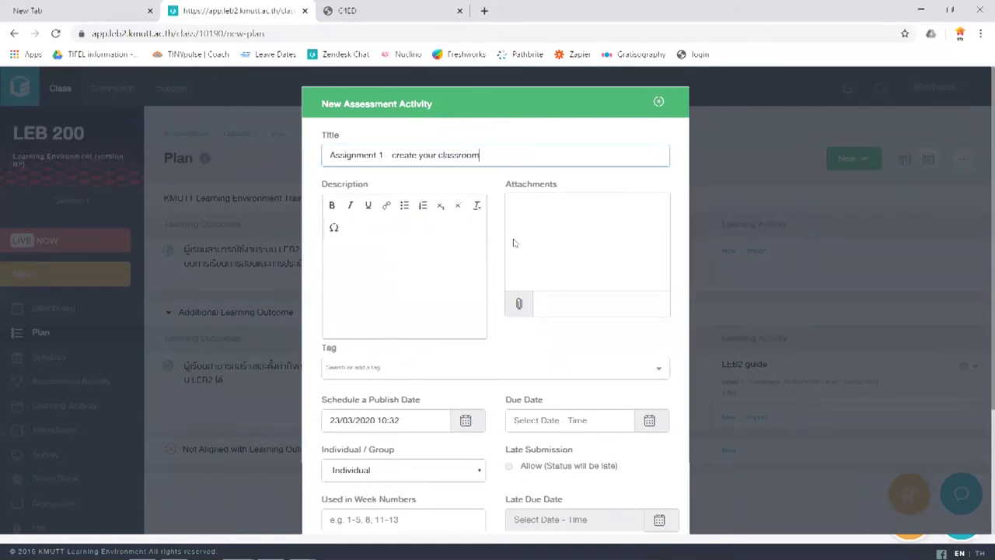
{"action": "left_click", "coordinate": [433, 282]}
{"action": "type", "text": "1"}
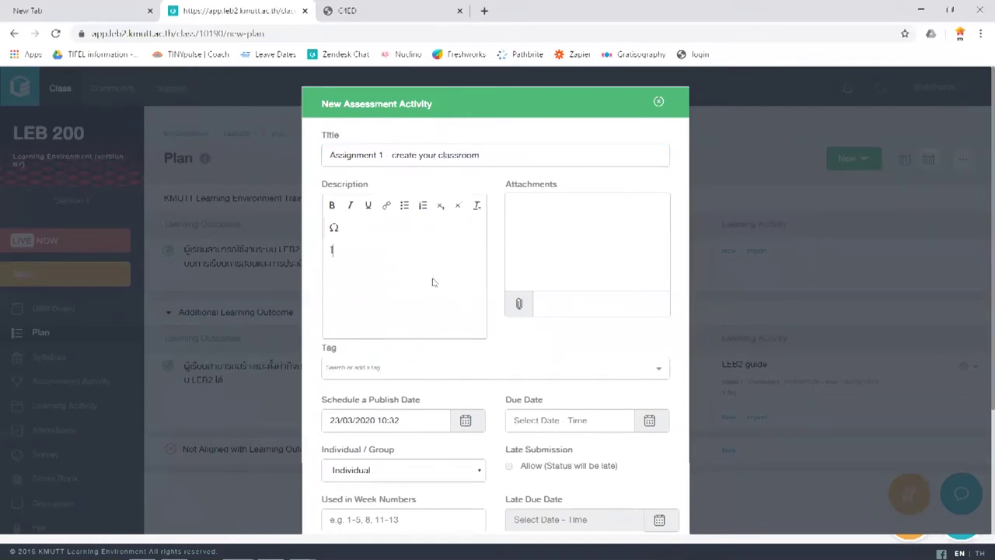
{"action": "type", "text": "ห้สร้างห้องเรียนบนระบบ LEB2"}
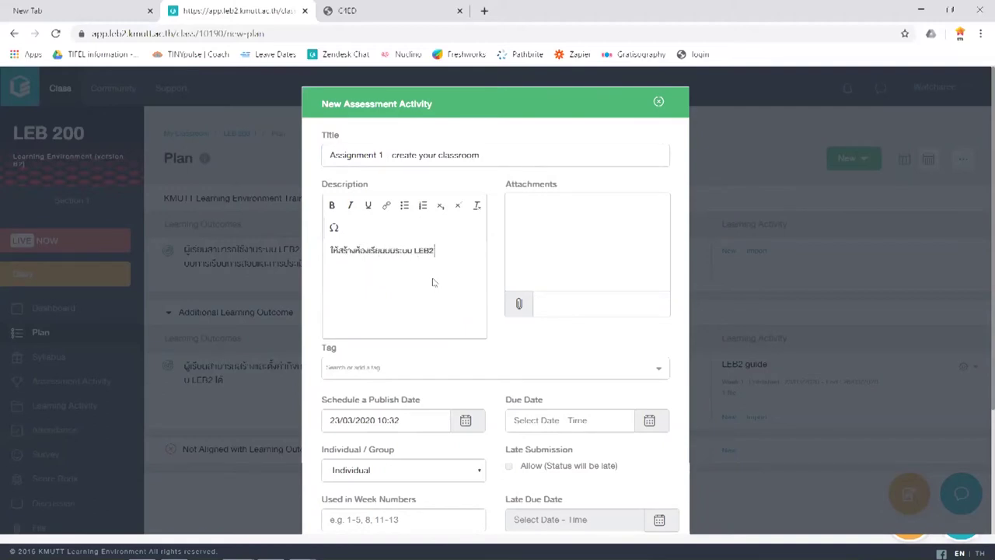
{"action": "type", "text": " ที่ประกอบด้วย อาจารย์ 2 คน แล"}
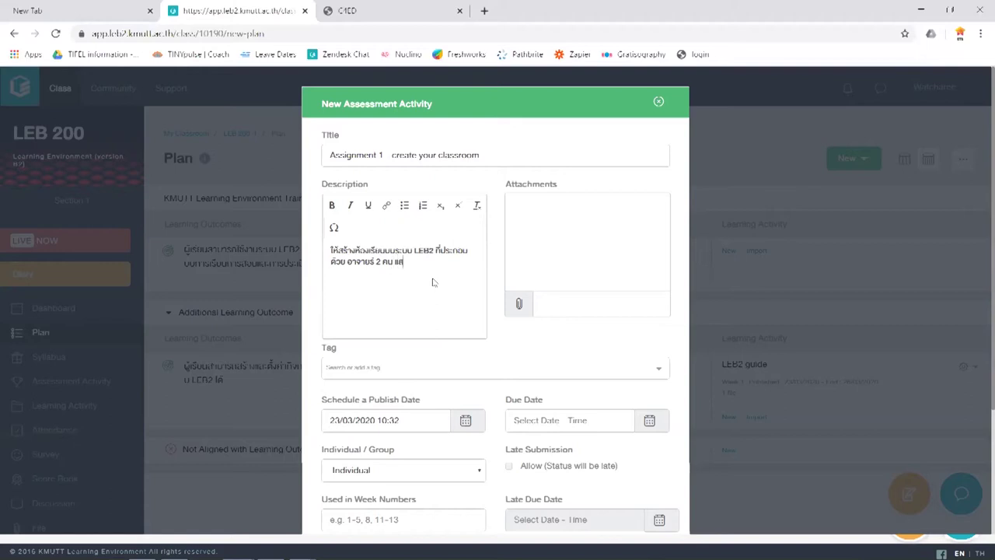
{"action": "type", "text": "ะนักศึกษา 5 คน"}
- Attach the 52.37 MB LEB2 tutorial file to the assessment
{"action": "left_click", "coordinate": [519, 305]}
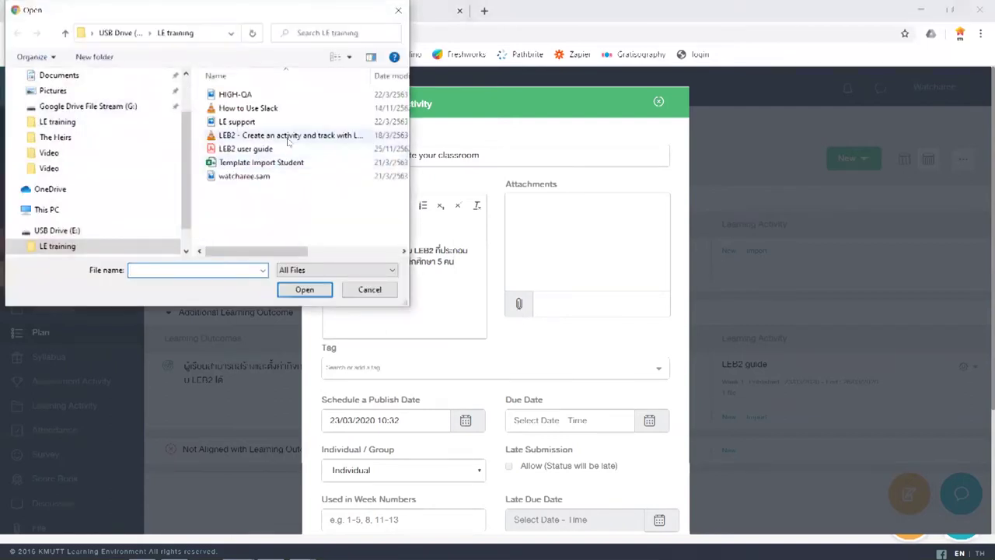
{"action": "left_click", "coordinate": [288, 138]}
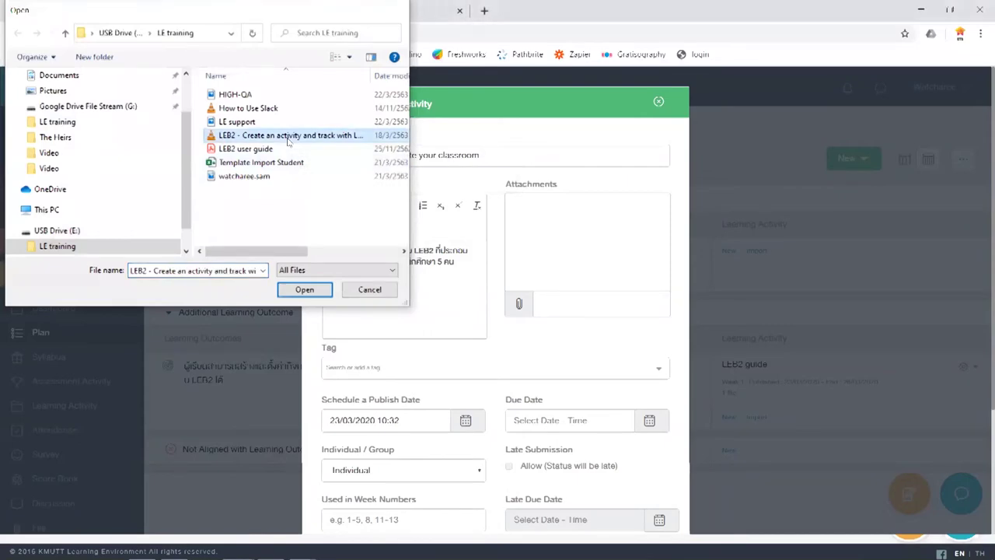
{"action": "double_click", "coordinate": [289, 138]}
- Tag the assessment as Assignments/ Homework
{"action": "scroll", "coordinate": [487, 374], "scroll_direction": "down", "scroll_amount": 2}
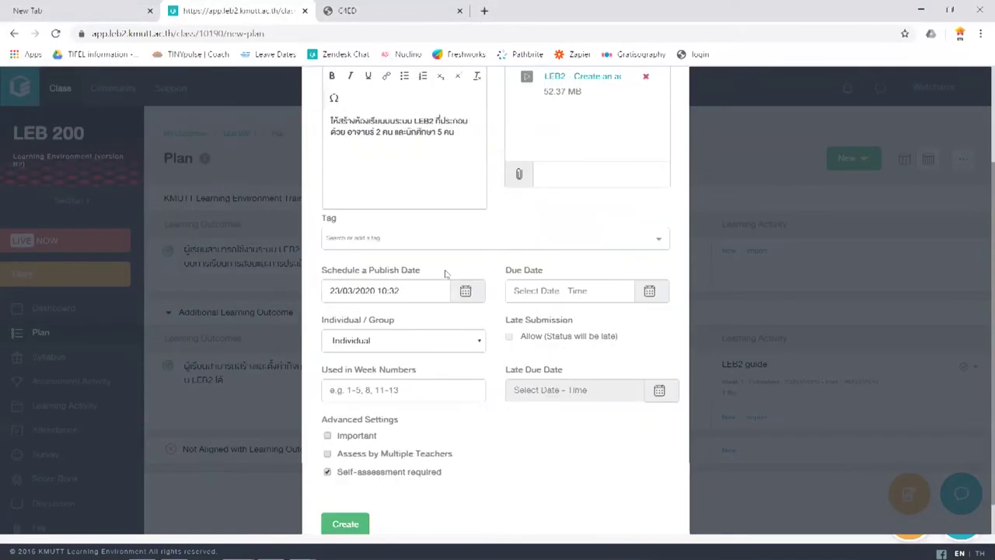
{"action": "left_click", "coordinate": [457, 239]}
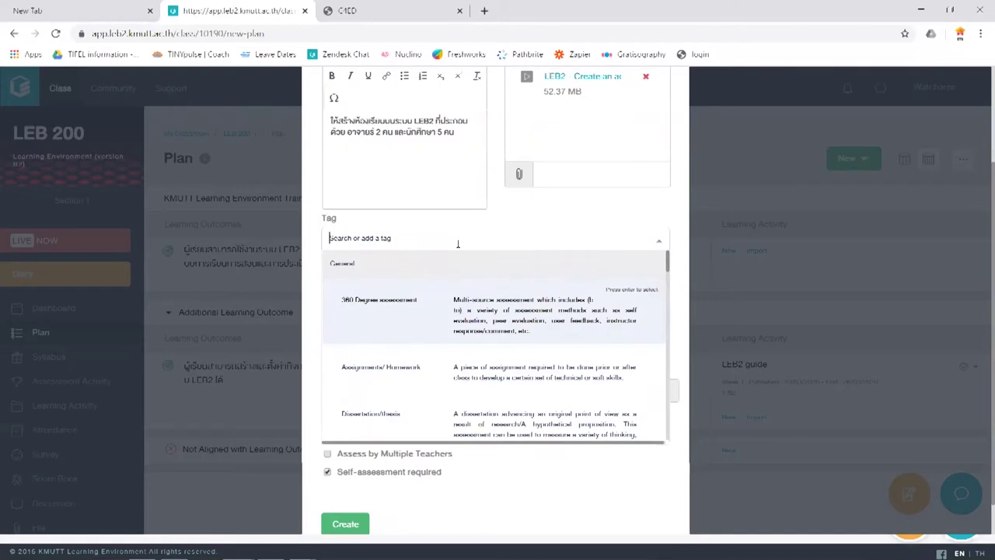
{"action": "left_click", "coordinate": [412, 377]}
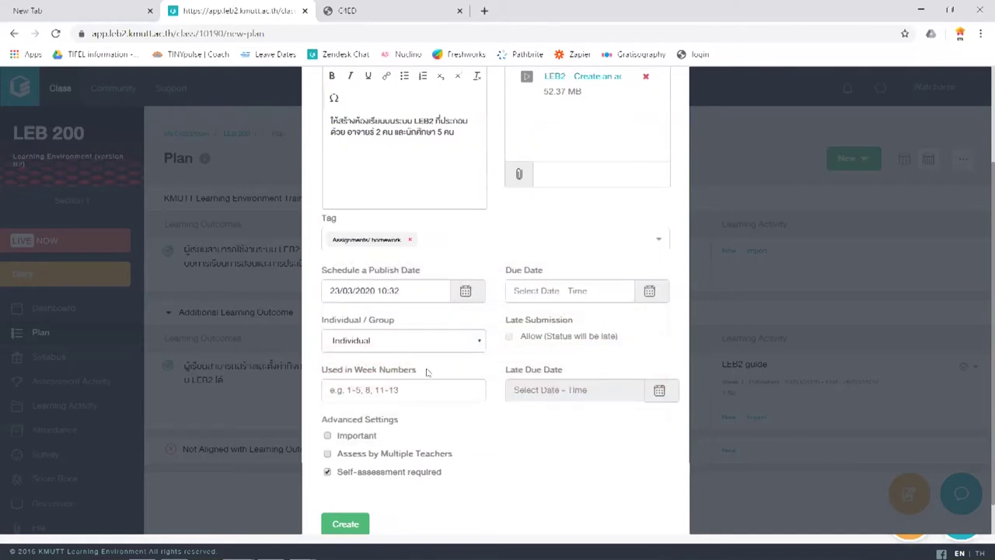
{"action": "left_click", "coordinate": [502, 247]}
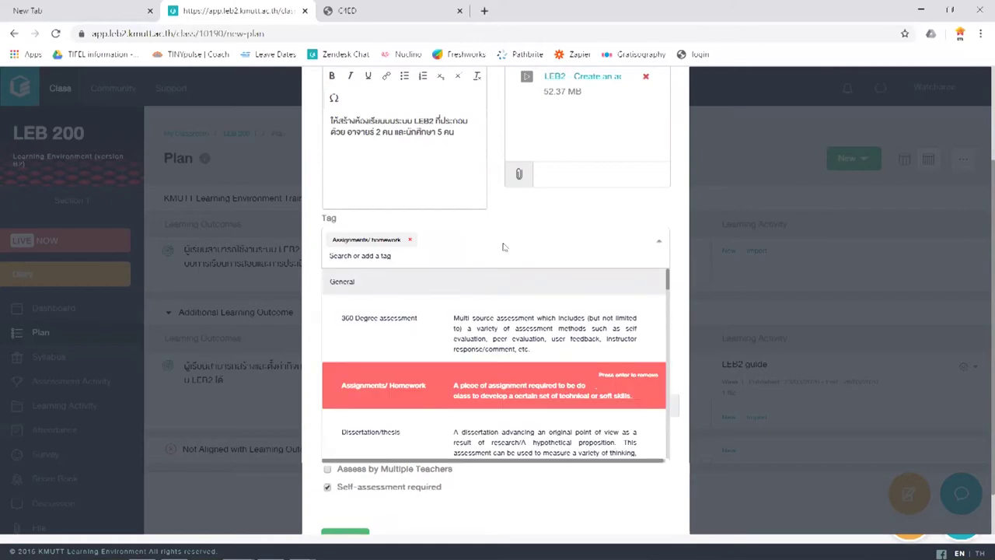
{"action": "left_click", "coordinate": [533, 482]}
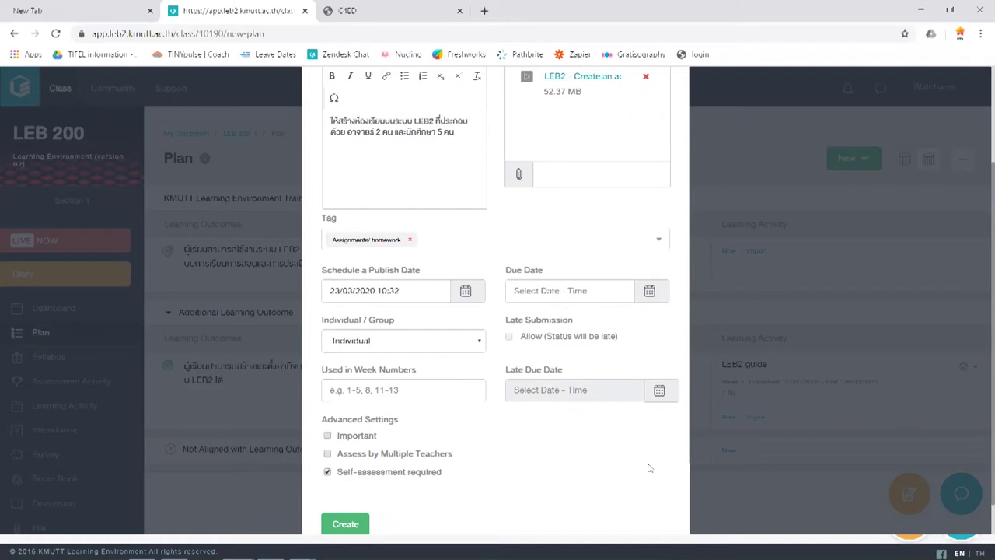
- Set the due date to 25/03/2020 10:33 and allow late submissions marked as late
{"action": "left_click", "coordinate": [646, 298]}
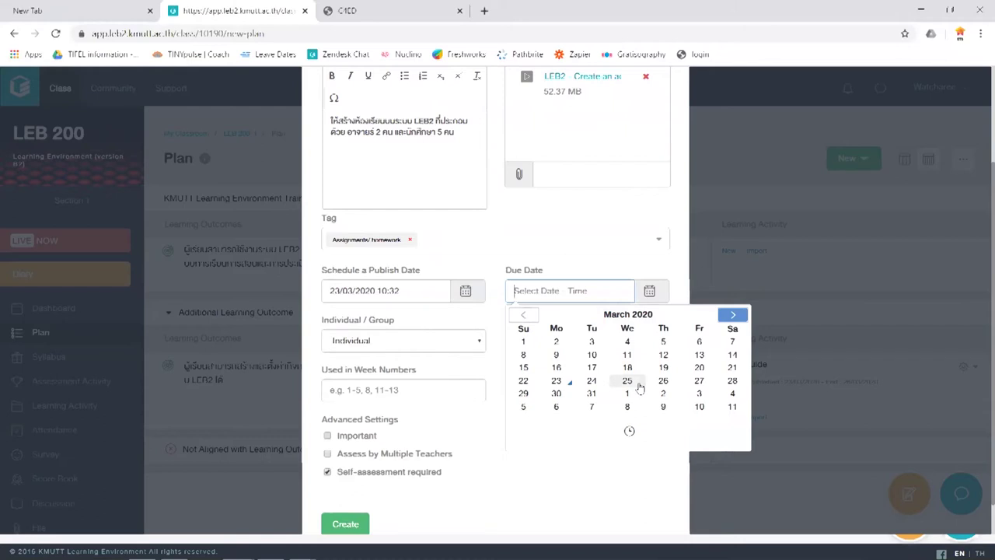
{"action": "left_click", "coordinate": [636, 382]}
{"action": "left_click", "coordinate": [629, 430]}
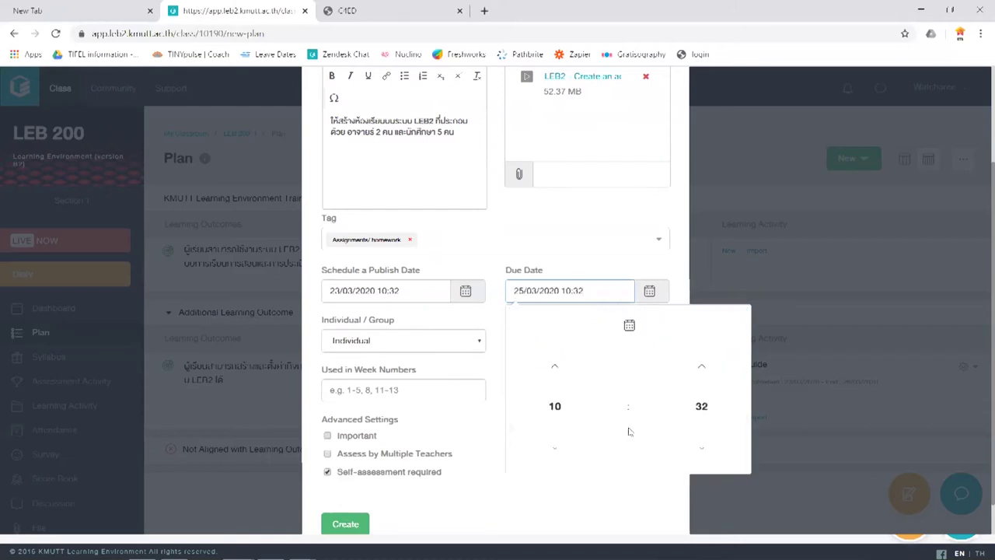
{"action": "left_click", "coordinate": [701, 365]}
{"action": "left_click", "coordinate": [626, 280]}
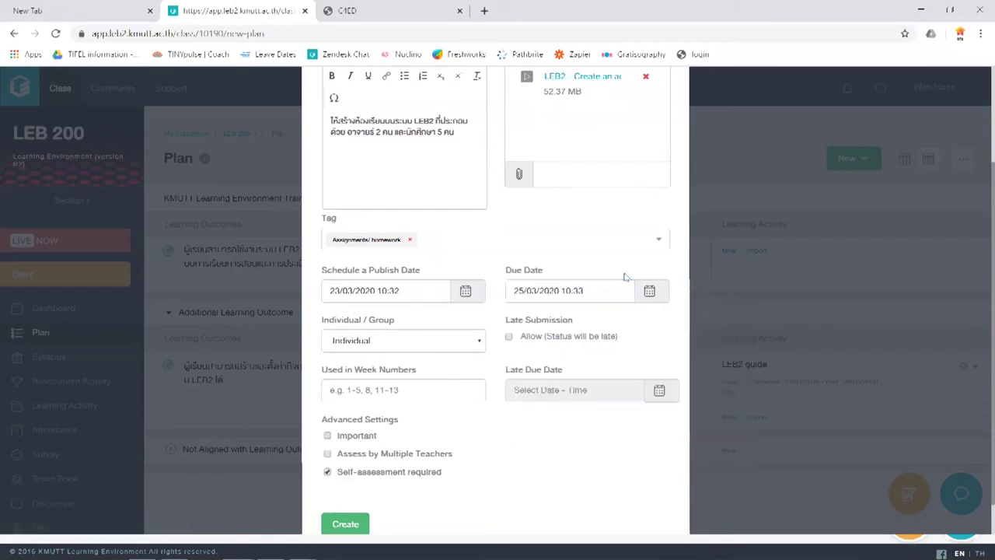
{"action": "left_click", "coordinate": [508, 338]}
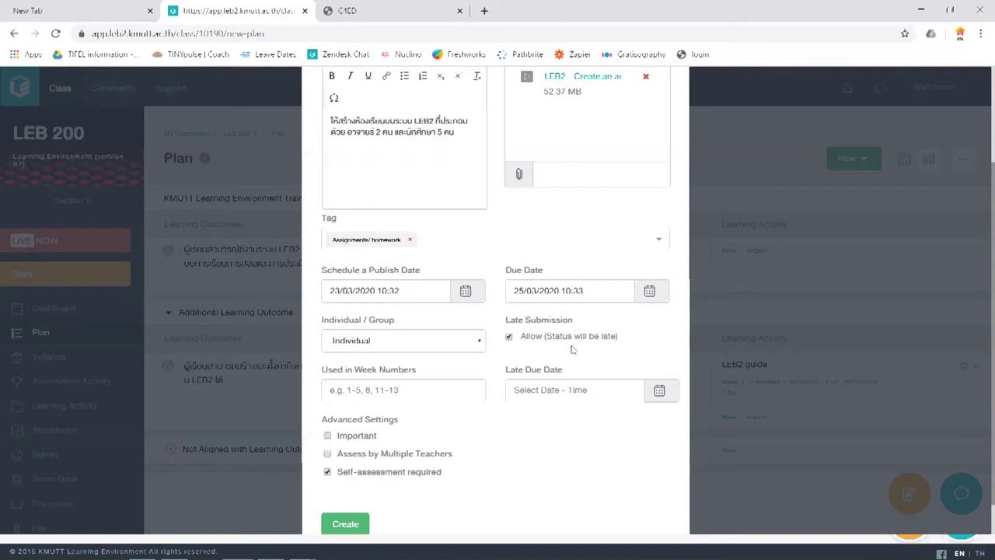
- Set the late due date to 25/03/2020 10:35
{"action": "left_click", "coordinate": [617, 403]}
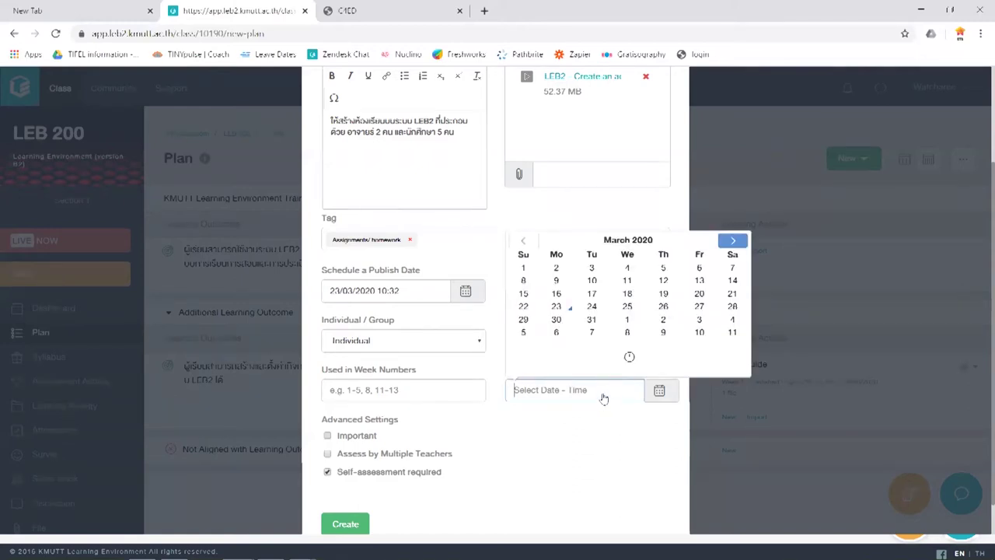
{"action": "left_click", "coordinate": [565, 307]}
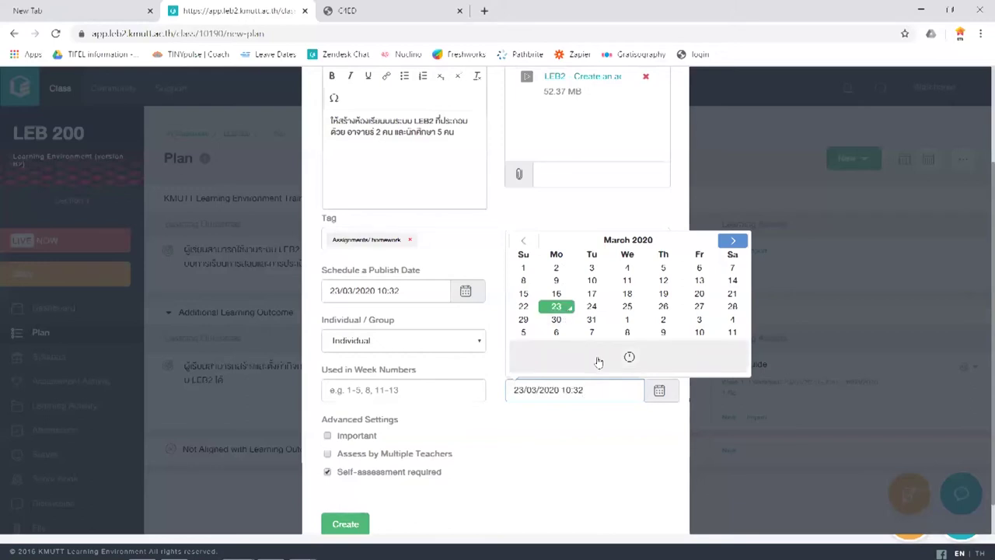
{"action": "left_click", "coordinate": [630, 356]}
{"action": "left_click", "coordinate": [692, 288]}
{"action": "left_click", "coordinate": [624, 441]}
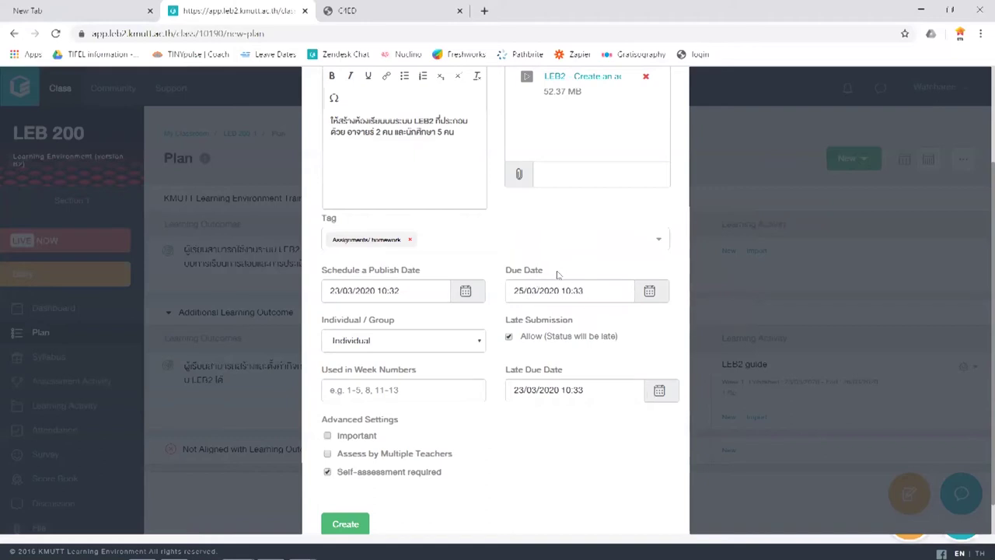
{"action": "left_click", "coordinate": [659, 392]}
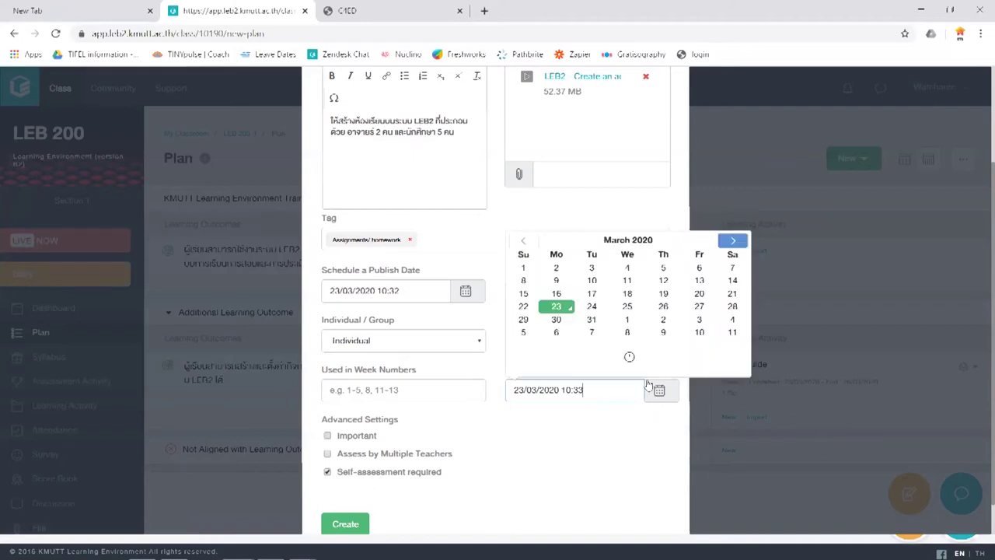
{"action": "left_click", "coordinate": [628, 308]}
{"action": "left_click", "coordinate": [630, 357]}
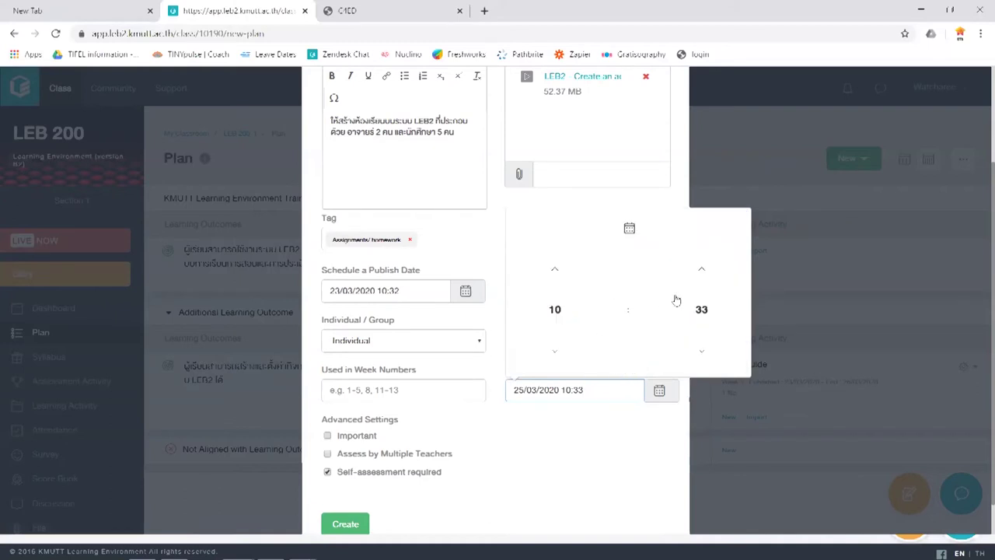
{"action": "left_click", "coordinate": [701, 272]}
{"action": "left_click", "coordinate": [699, 276]}
{"action": "left_click", "coordinate": [699, 277]}
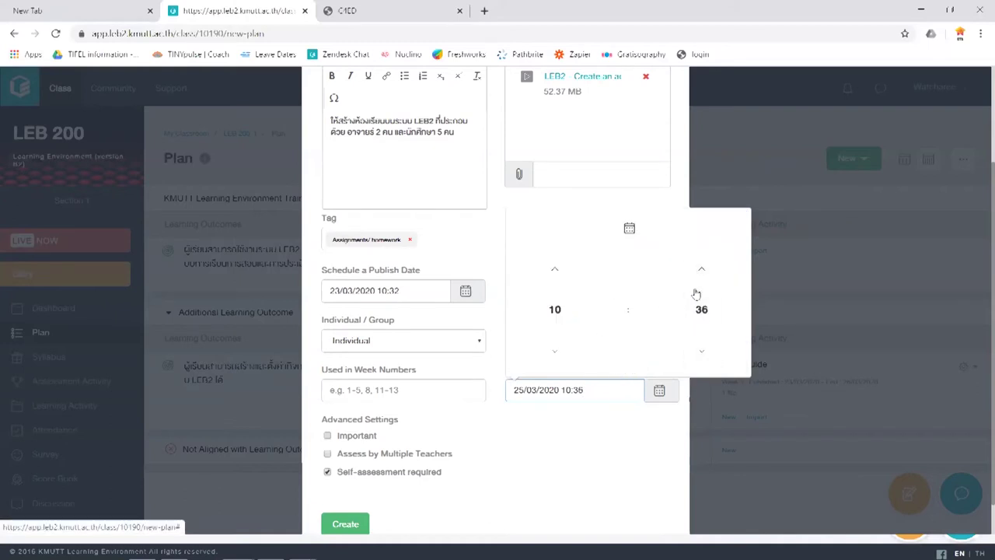
{"action": "left_click", "coordinate": [700, 272]}
{"action": "left_click", "coordinate": [705, 352]}
{"action": "left_click", "coordinate": [706, 353]}
{"action": "left_click", "coordinate": [642, 437]}
- Lower the due time to 10:30 on 25/03/2020
{"action": "left_click", "coordinate": [650, 294]}
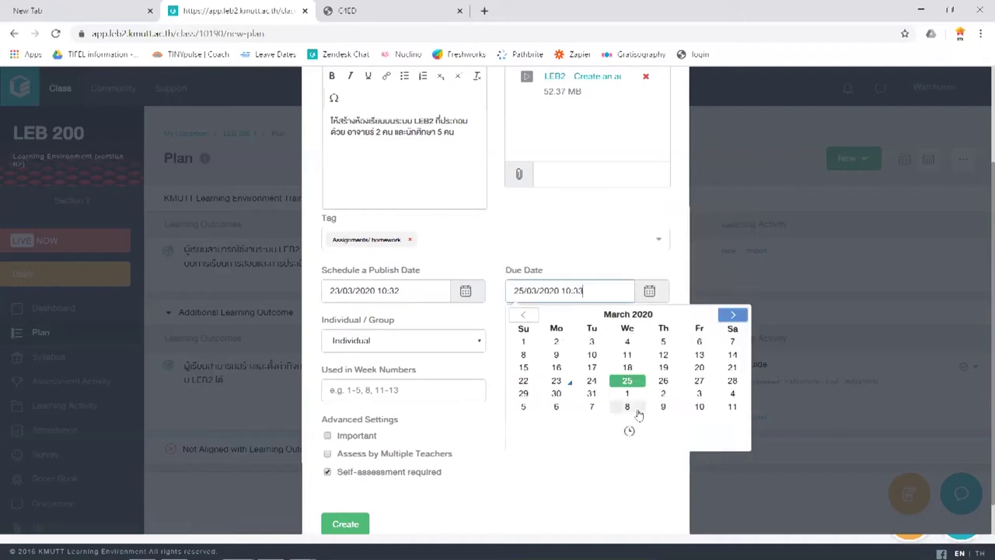
{"action": "left_click", "coordinate": [629, 430]}
{"action": "left_click", "coordinate": [712, 449]}
{"action": "left_click", "coordinate": [709, 448]}
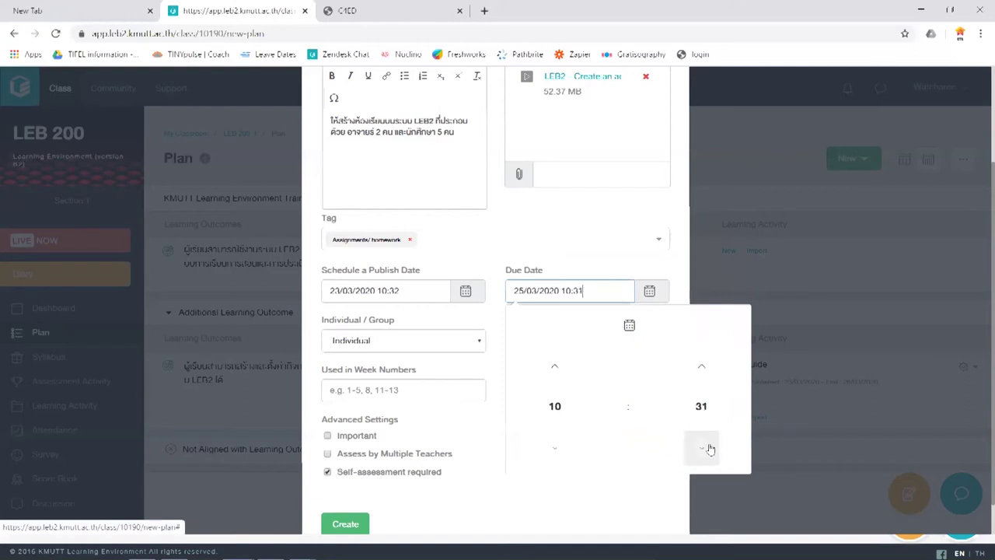
{"action": "left_click", "coordinate": [709, 448]}
{"action": "left_click", "coordinate": [638, 486]}
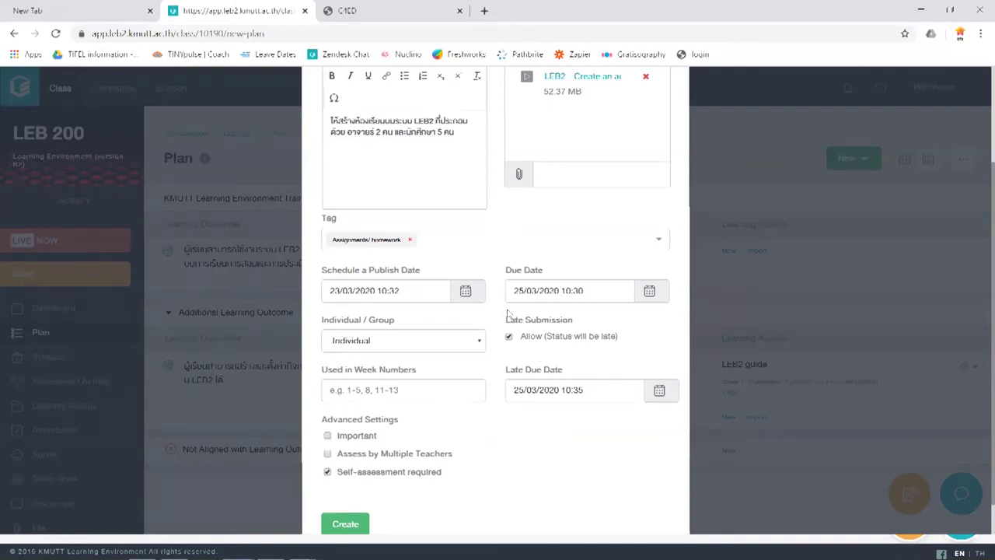
- Keep the assessment as Individual work and assign it to week 2
{"action": "left_click", "coordinate": [405, 345]}
{"action": "left_click", "coordinate": [411, 335]}
{"action": "left_click", "coordinate": [388, 343]}
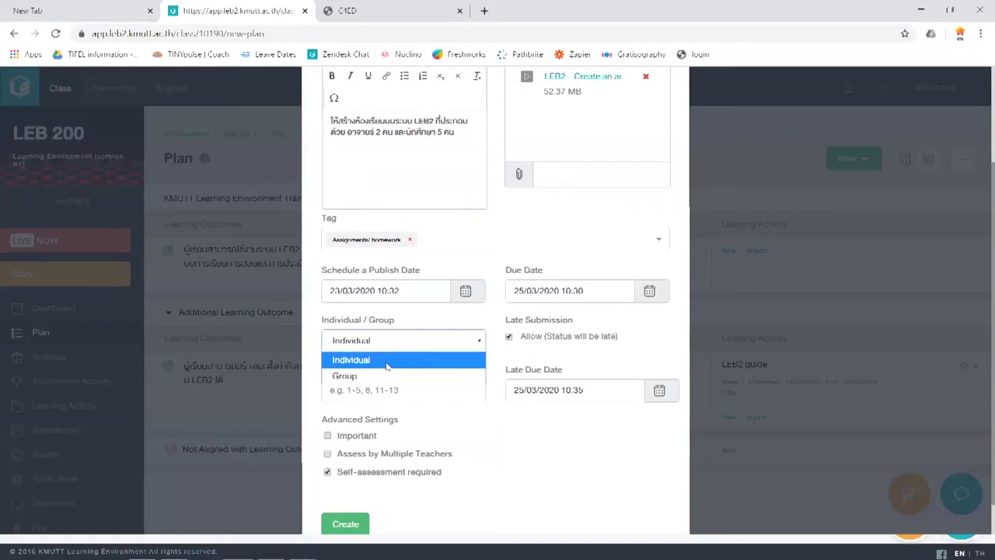
{"action": "left_click", "coordinate": [381, 359]}
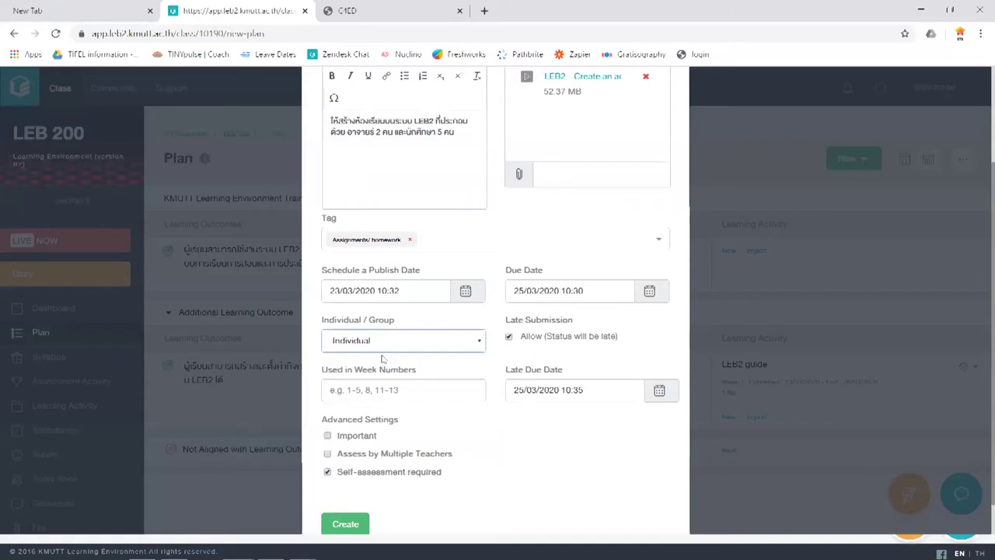
{"action": "left_click", "coordinate": [399, 388]}
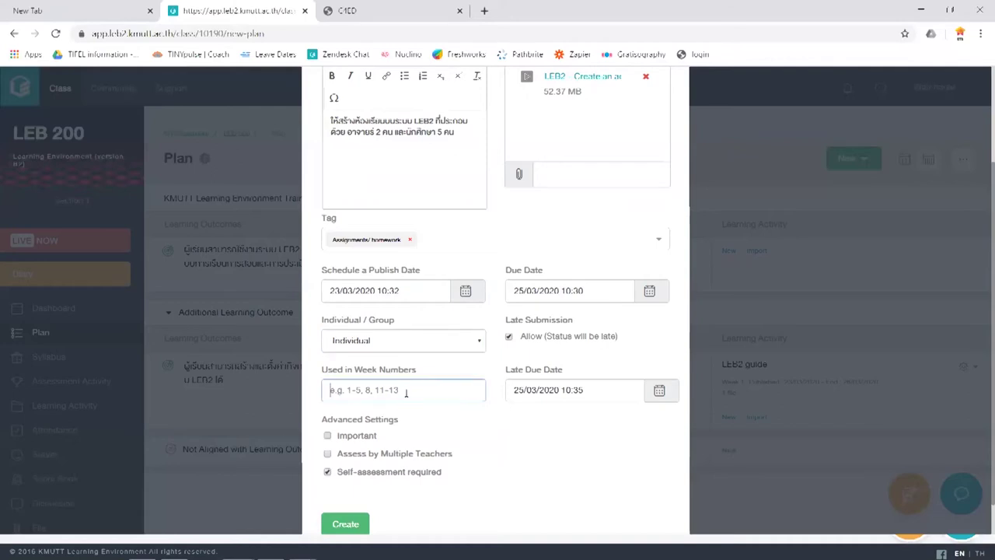
{"action": "type", "text": "2"}
- Mark the assessment Important and require assessment by multiple teachers
{"action": "scroll", "coordinate": [433, 405], "scroll_direction": "down", "scroll_amount": 1}
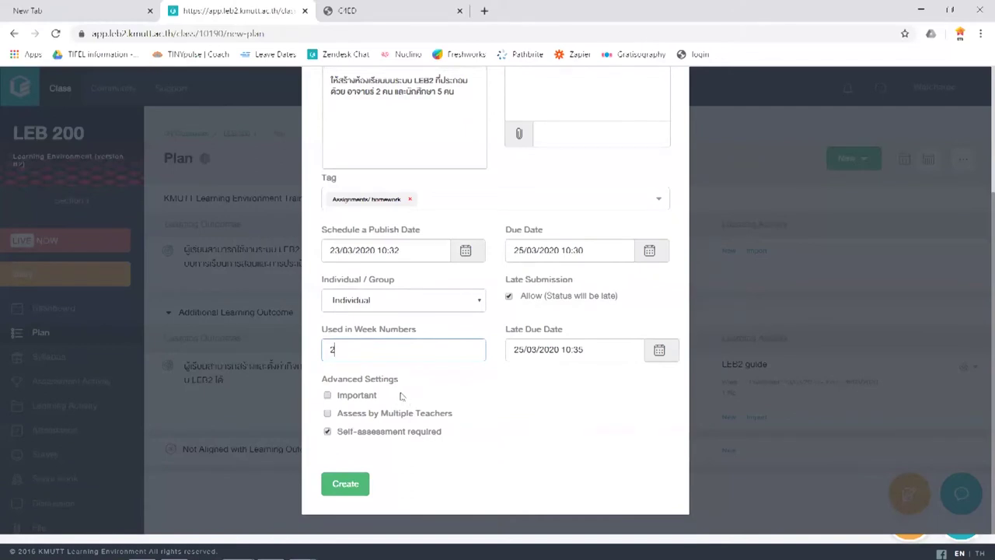
{"action": "left_click", "coordinate": [327, 395]}
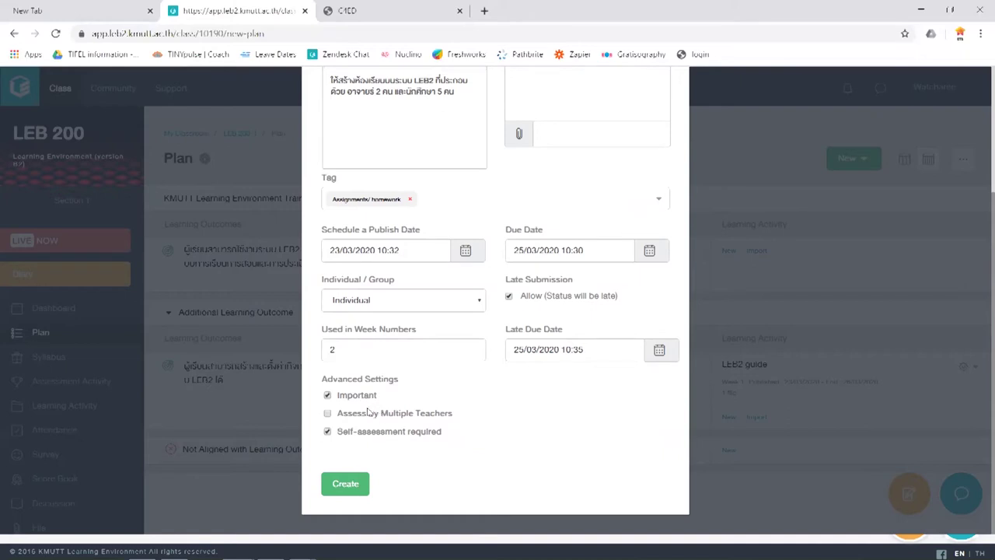
{"action": "left_click", "coordinate": [328, 414]}
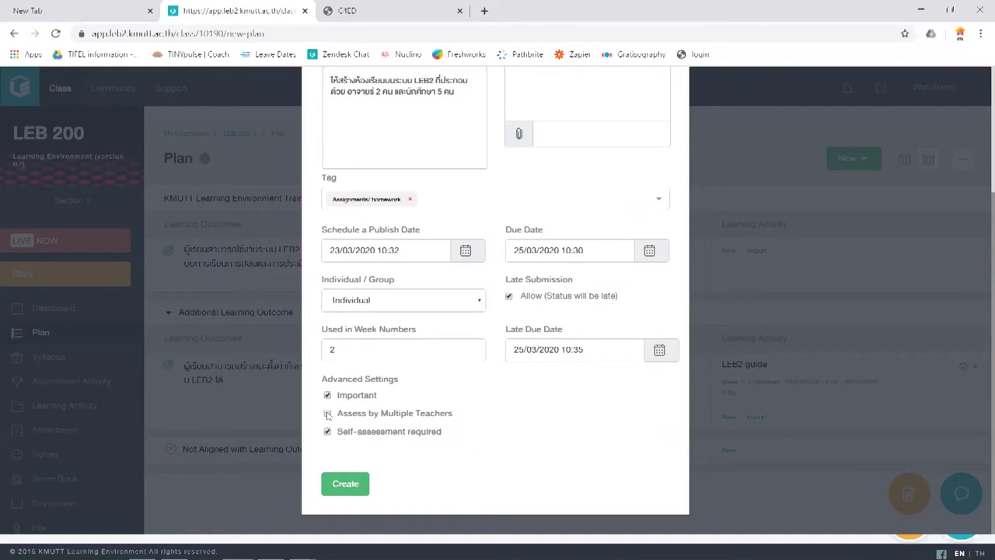
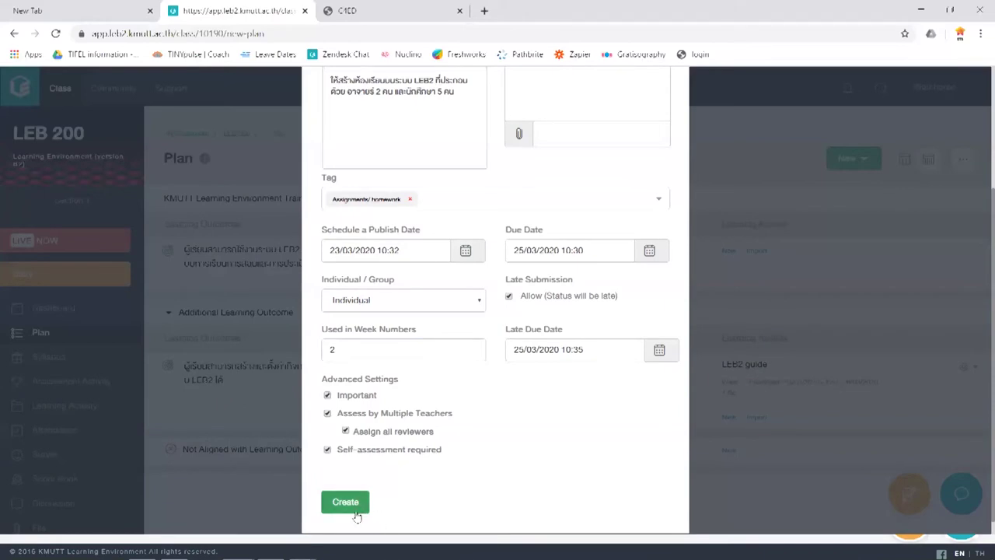
- Submit the new assessment activity form to create 'Assignment 1 - create your classroom'
{"action": "left_click", "coordinate": [356, 509]}
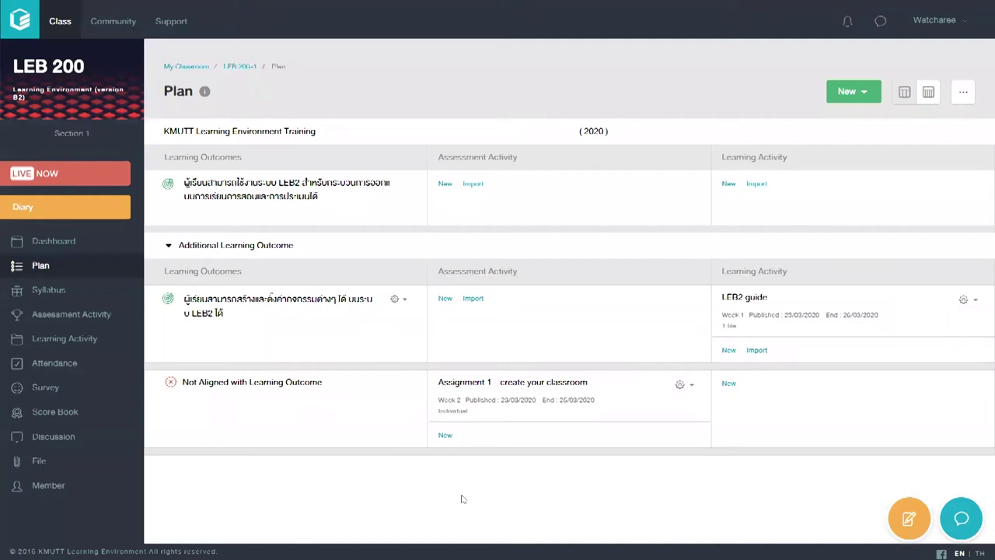
- Import 'Assignment 1 - create your classroom' into the first learning outcome's assessment activities
{"action": "left_click", "coordinate": [475, 185]}
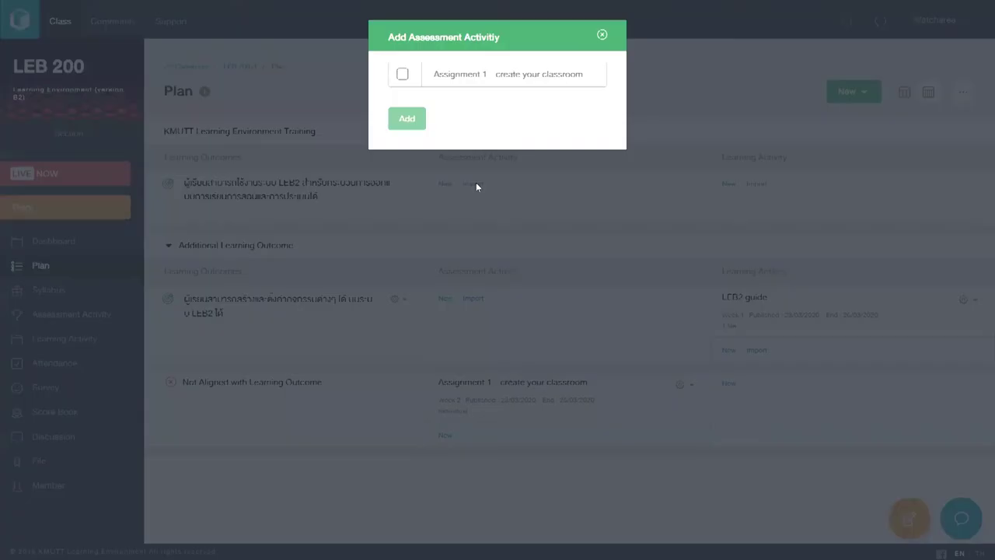
{"action": "left_click", "coordinate": [404, 75]}
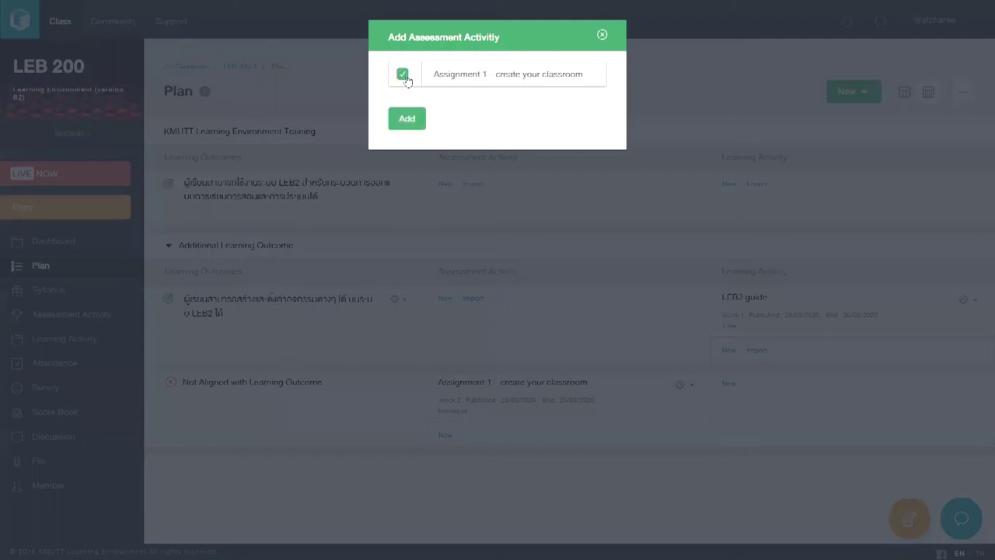
{"action": "left_click", "coordinate": [397, 121]}
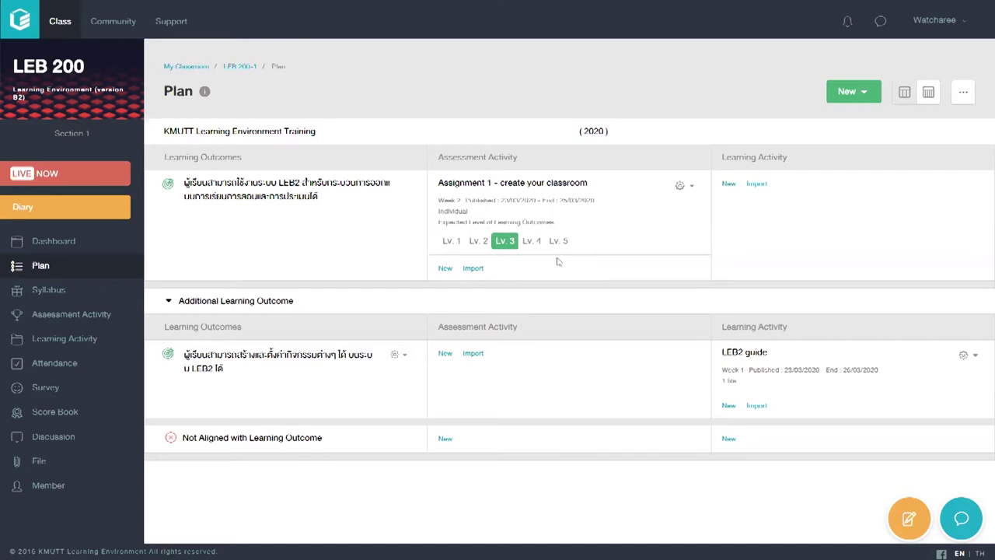
- Change Assignment 1's expected level to Lv. 1, then open its Assessment Activity page
{"action": "left_click", "coordinate": [451, 241]}
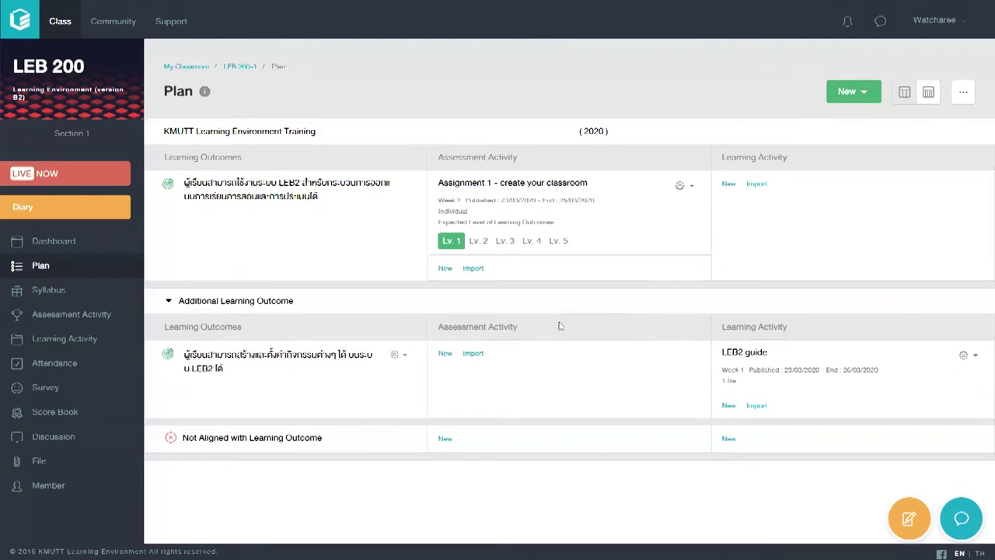
{"action": "left_click", "coordinate": [539, 184]}
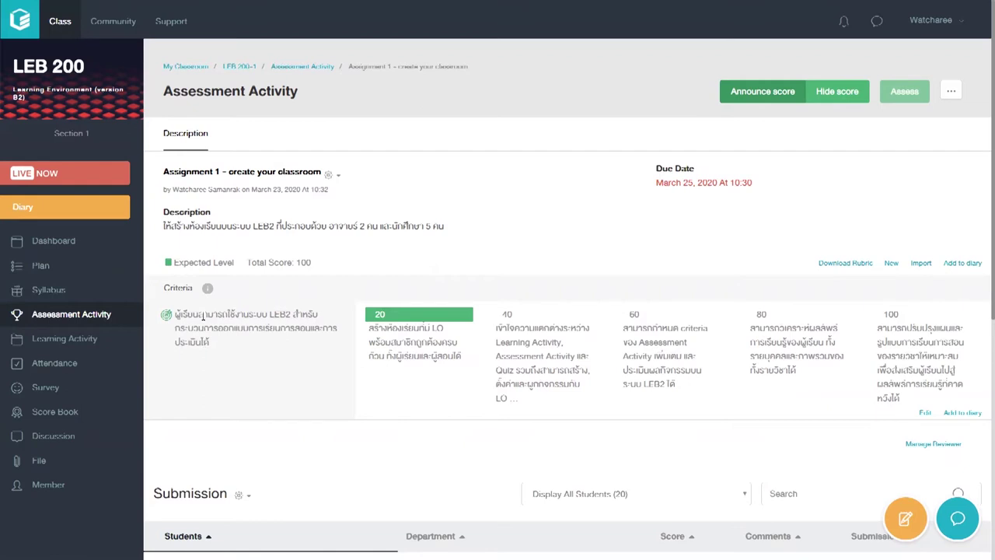
- Turn off Calculate Score for the first rubric criterion and add a new Criterion 2
{"action": "scroll", "coordinate": [403, 384], "scroll_direction": "down", "scroll_amount": 1}
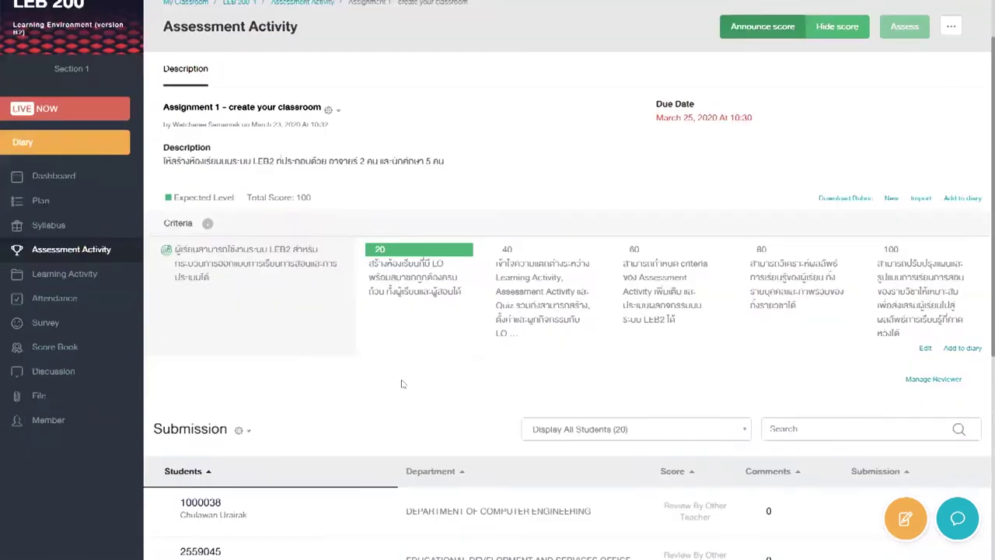
{"action": "left_click", "coordinate": [925, 348]}
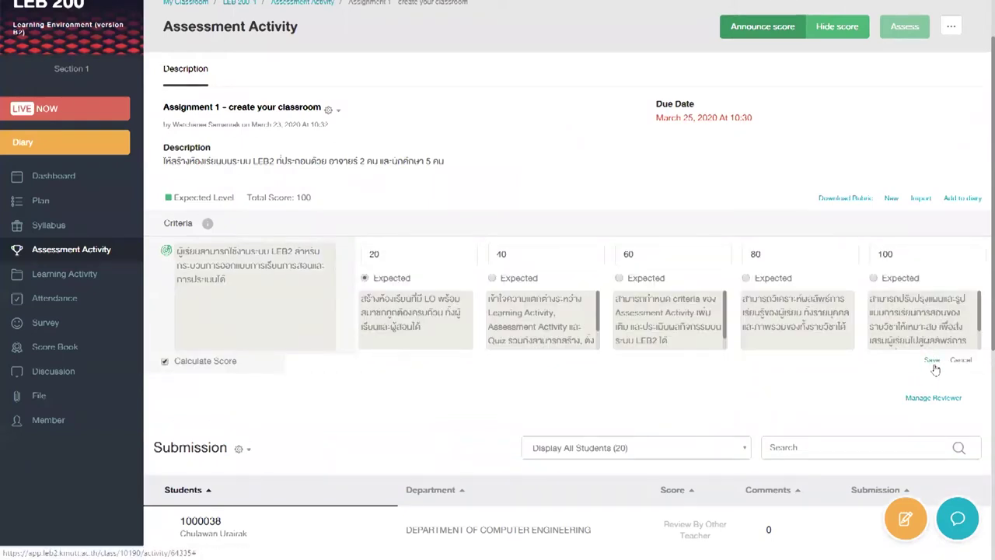
{"action": "left_click", "coordinate": [164, 362]}
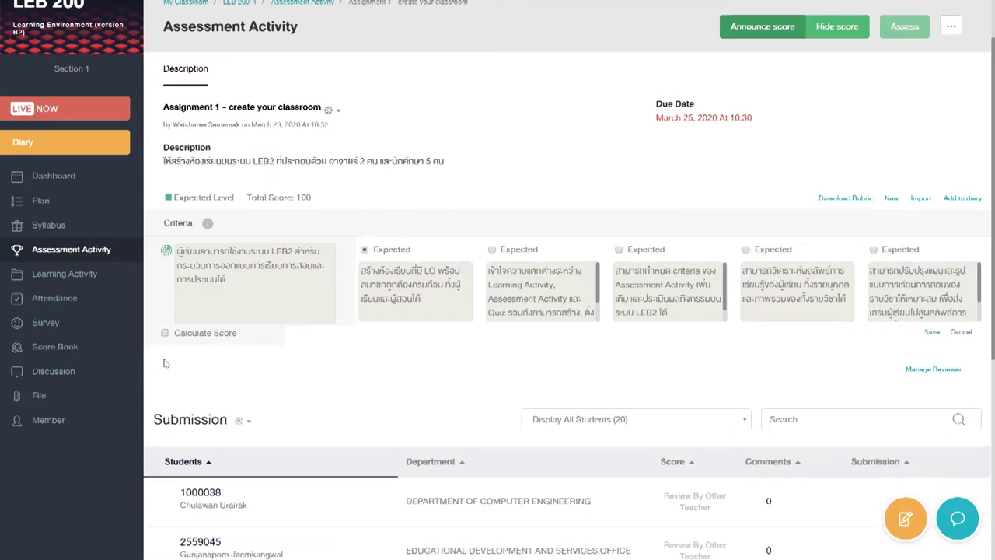
{"action": "left_click", "coordinate": [932, 334]}
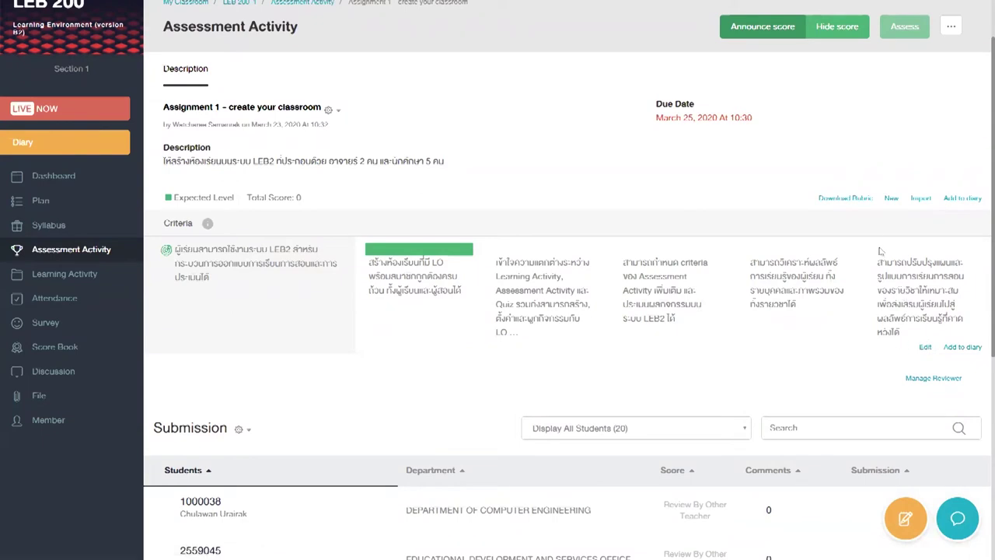
{"action": "left_click", "coordinate": [891, 200]}
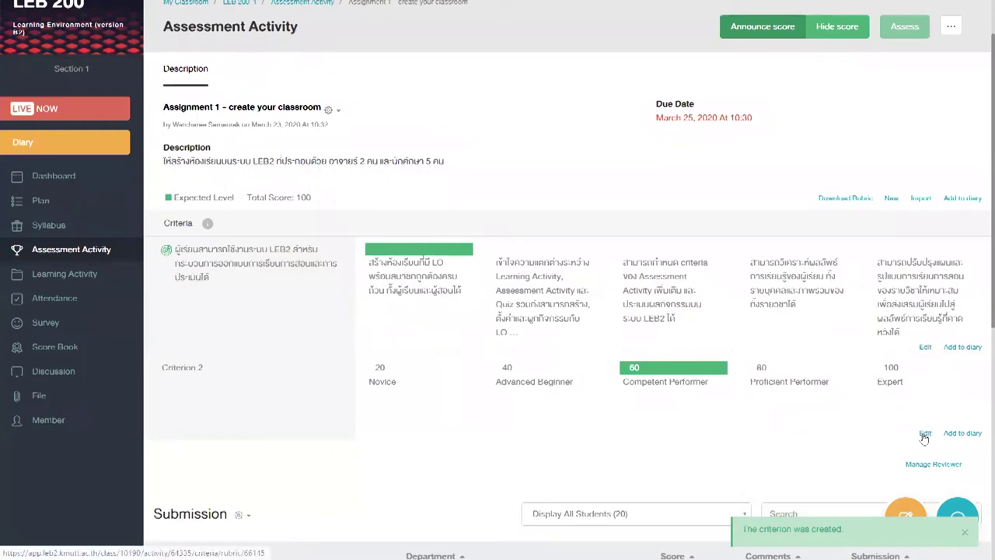
- Append 'Pressntation' to Criterion 2's name and delete its 100, 80 and 60 levels
{"action": "left_click", "coordinate": [925, 434]}
{"action": "triple_click", "coordinate": [284, 373]}
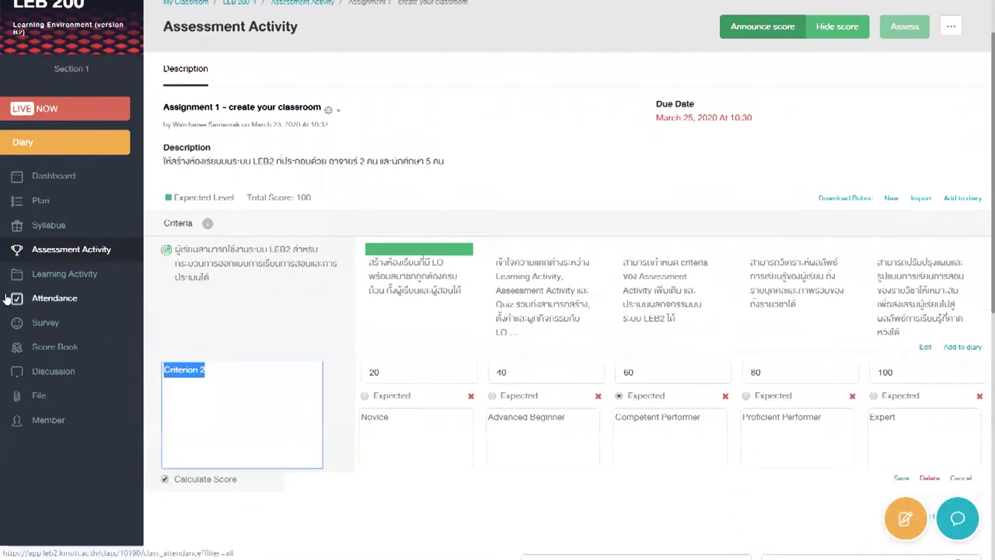
{"action": "left_click", "coordinate": [306, 448]}
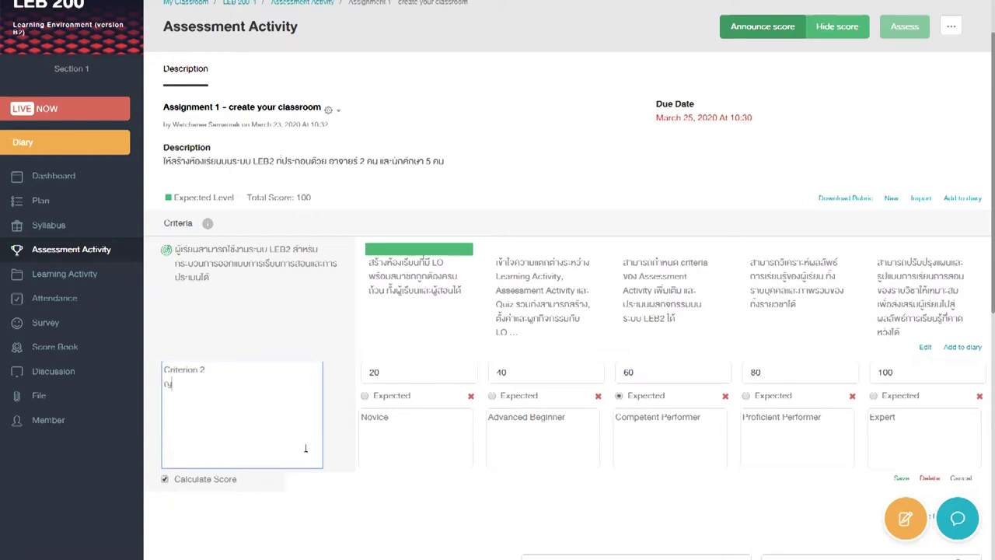
{"action": "type", "text": "Press"}
{"action": "type", "text": "ntation"}
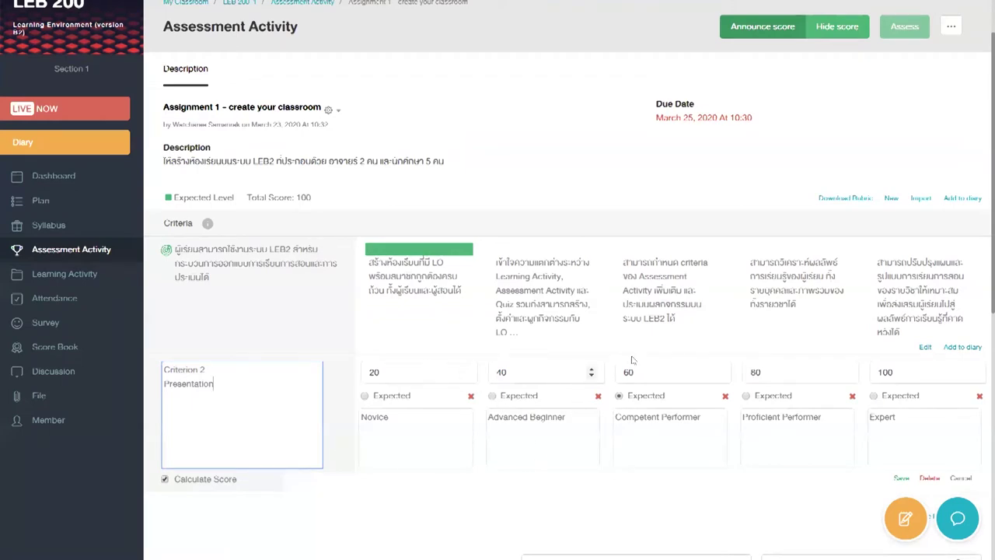
{"action": "left_click", "coordinate": [979, 396]}
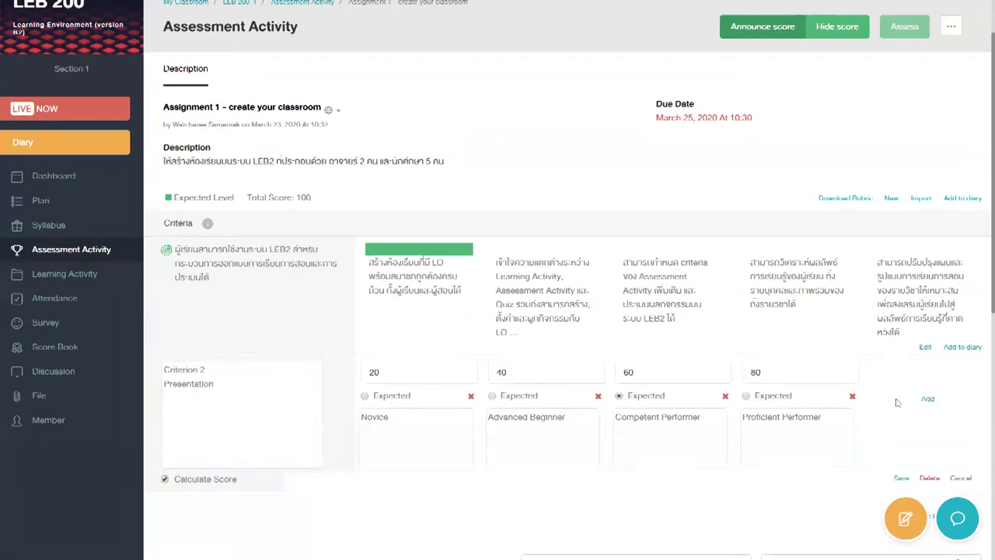
{"action": "left_click", "coordinate": [852, 397]}
{"action": "left_click", "coordinate": [725, 396]}
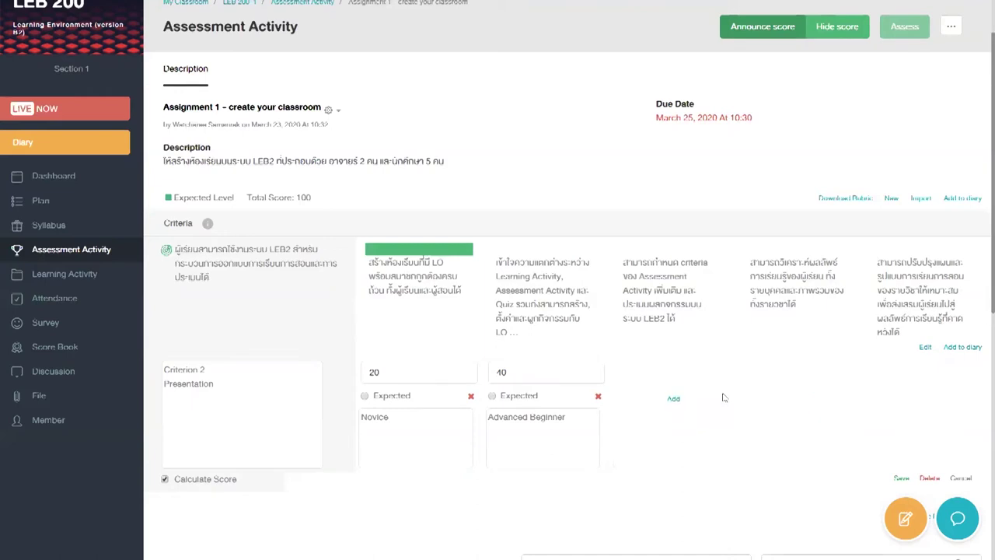
- Make 40 Advanced Beginner the expected level and save the Presentation criterion
{"action": "scroll", "coordinate": [705, 393], "scroll_direction": "down", "scroll_amount": 1}
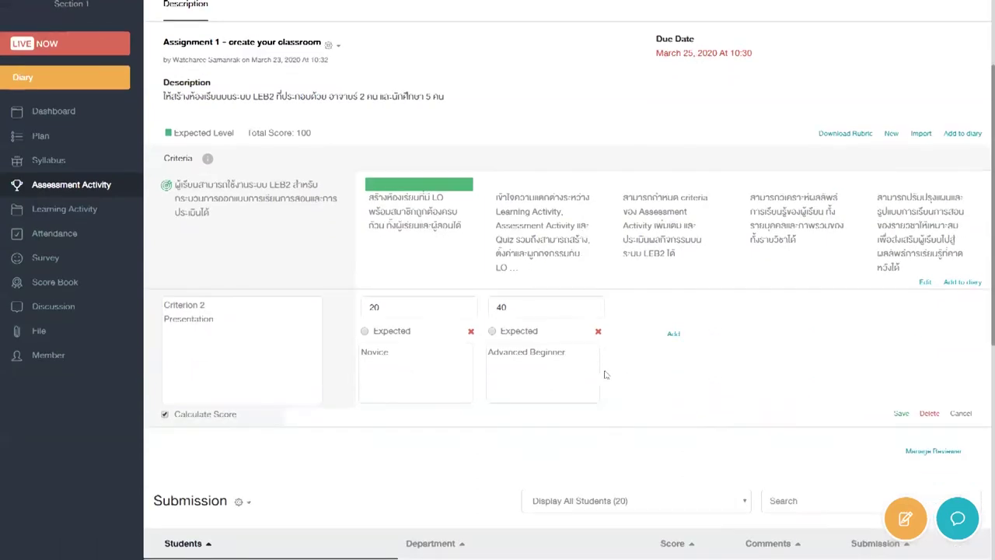
{"action": "left_click", "coordinate": [399, 357]}
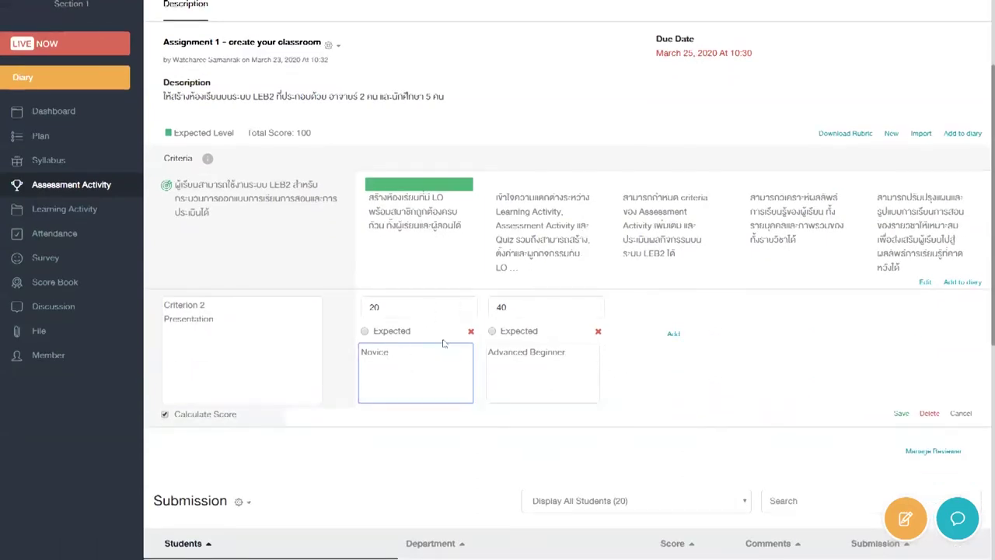
{"action": "left_click", "coordinate": [904, 415]}
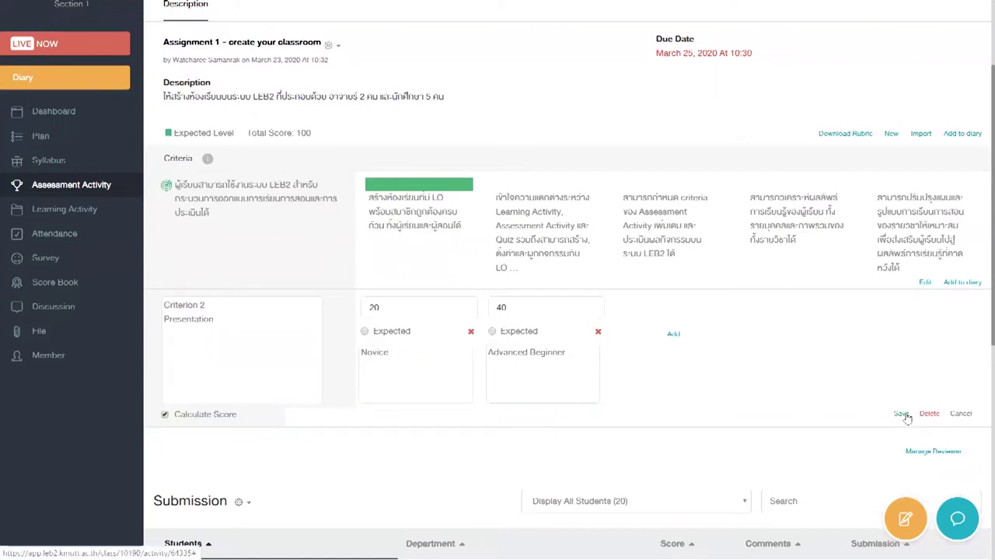
{"action": "left_click", "coordinate": [492, 332]}
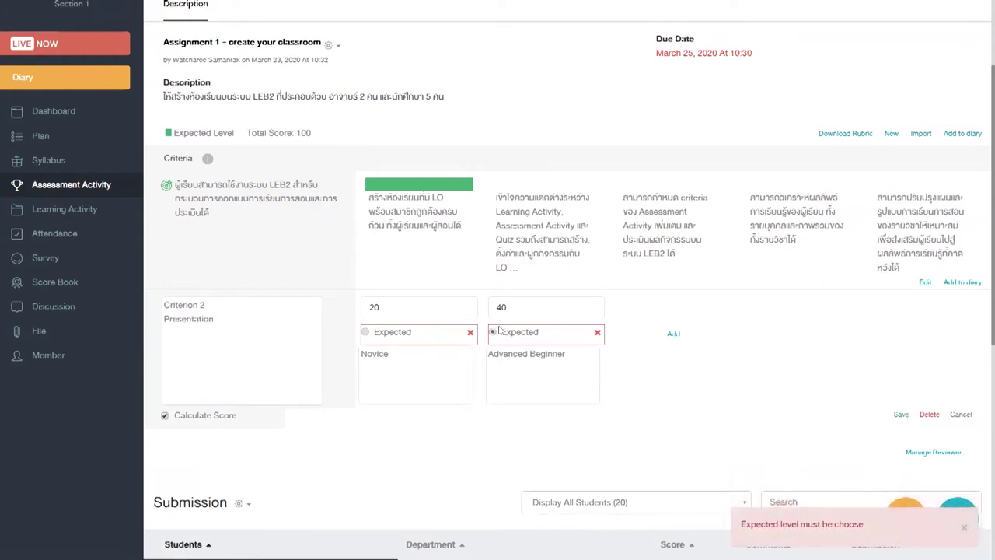
{"action": "left_click", "coordinate": [901, 416]}
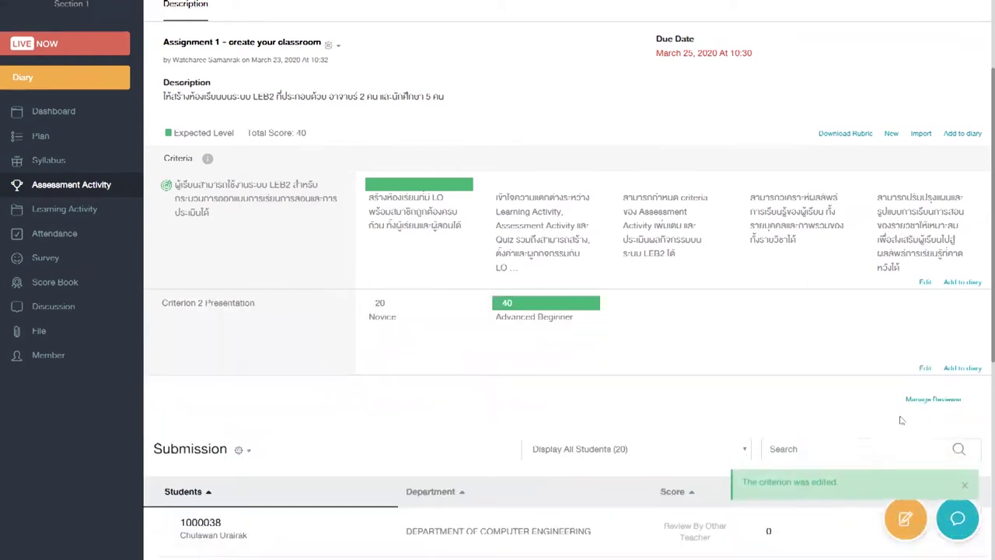
- Go back to the course Plan and open New under the first outcome's Assessment Activity
{"action": "scroll", "coordinate": [751, 383], "scroll_direction": "up", "scroll_amount": 1}
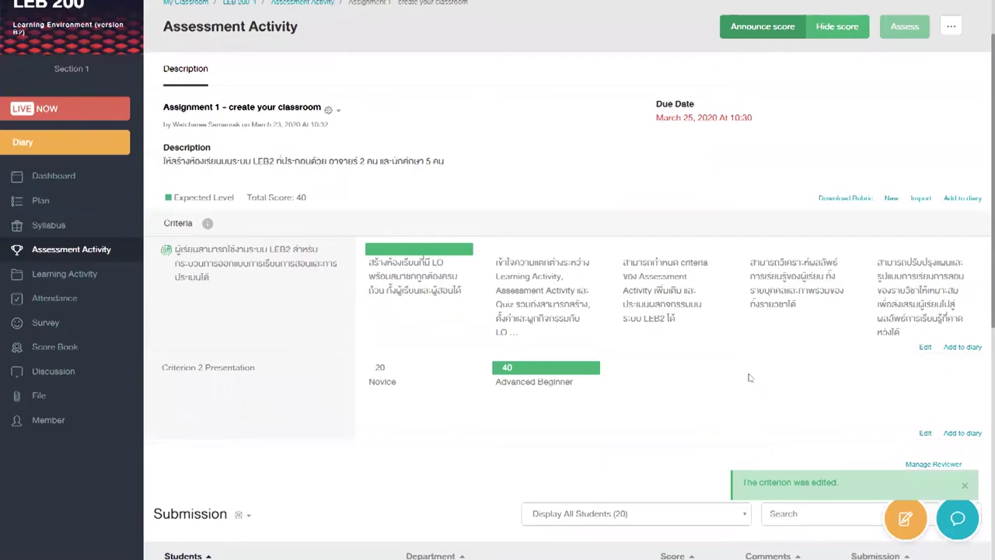
{"action": "scroll", "coordinate": [753, 378], "scroll_direction": "down", "scroll_amount": 3}
{"action": "scroll", "coordinate": [737, 374], "scroll_direction": "down", "scroll_amount": 3}
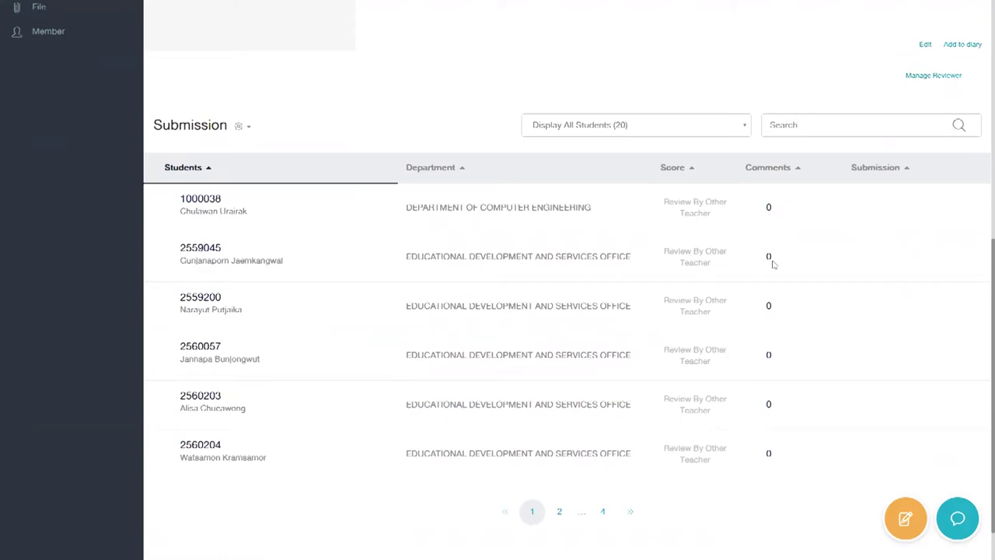
{"action": "scroll", "coordinate": [767, 289], "scroll_direction": "up", "scroll_amount": 4}
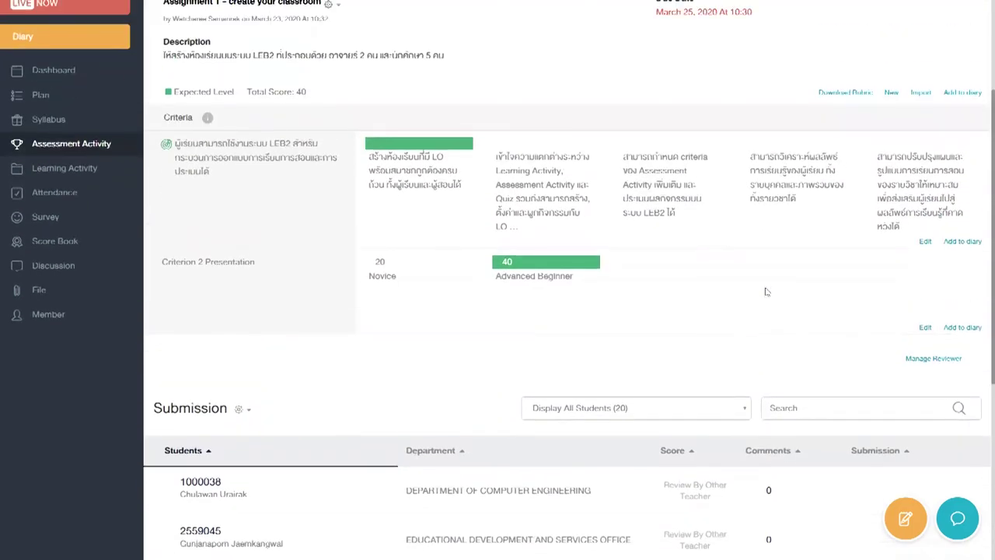
{"action": "scroll", "coordinate": [766, 292], "scroll_direction": "up", "scroll_amount": 3}
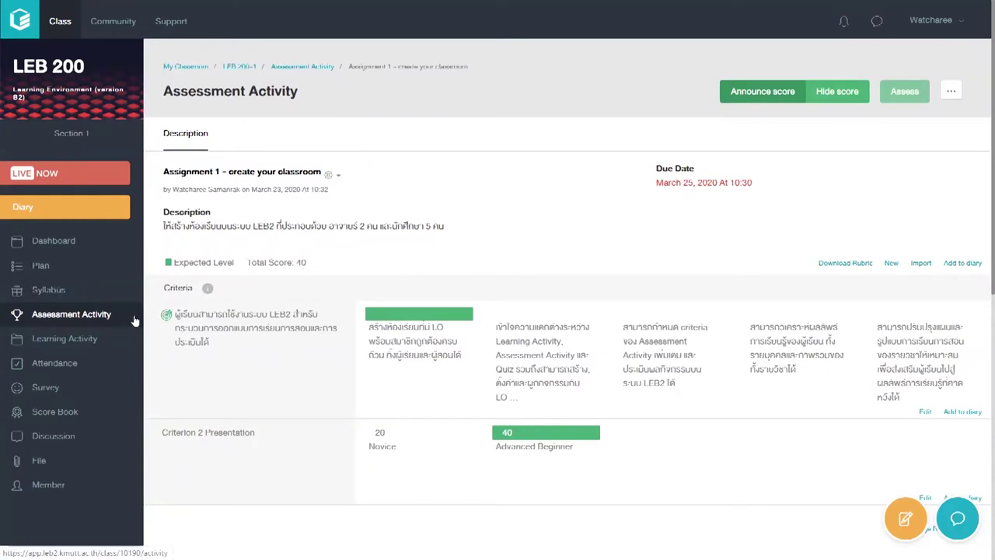
{"action": "left_click", "coordinate": [53, 270]}
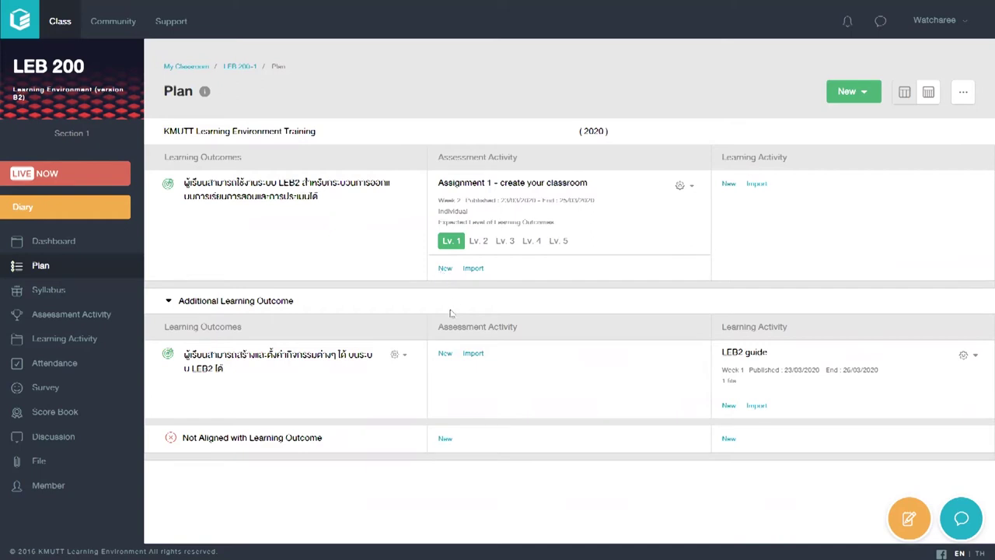
{"action": "left_click", "coordinate": [446, 270]}
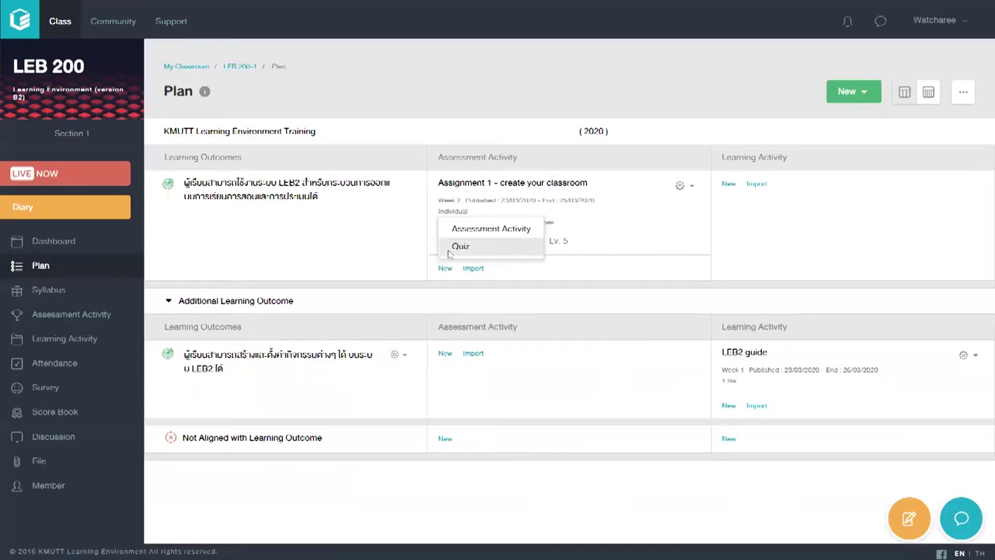
- Start a new quiz titled 'Quiz - 1' with the Thai description 'แบบทดสอบวัดผใช้งานระบบรู้จักระบบ LEB2 มากน้อยแค่ไหน'
{"action": "left_click", "coordinate": [449, 253]}
{"action": "left_click", "coordinate": [406, 92]}
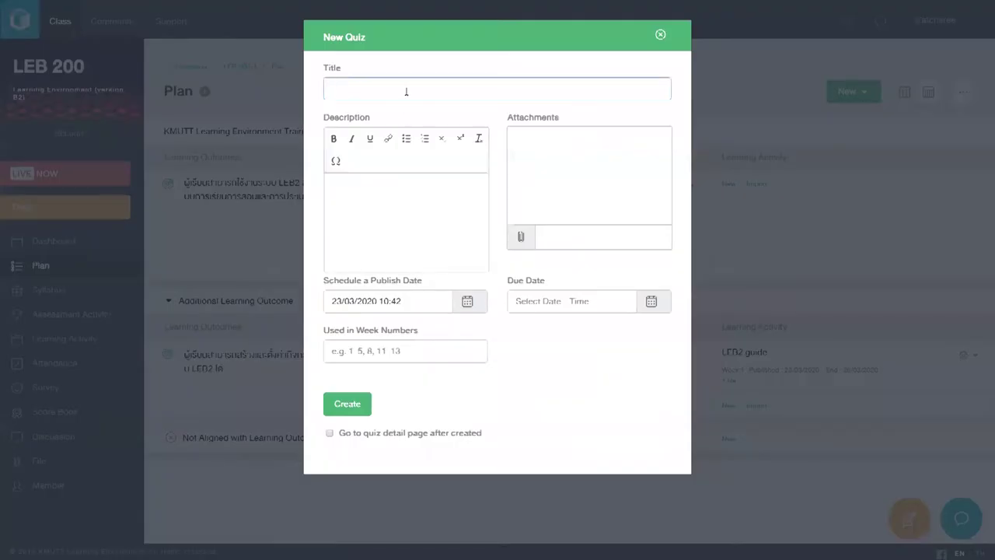
{"action": "type", "text": "Quiz - 1"}
{"action": "key", "text": "Tab"}
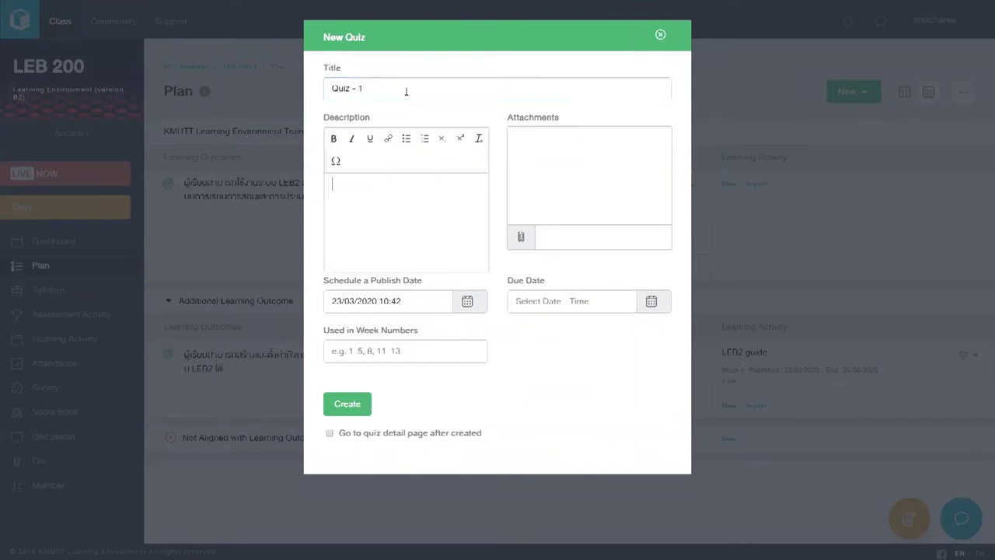
{"action": "type", "text": "แบบทดสอบ"}
{"action": "type", "text": "วัดผ"}
{"action": "type", "text": "ใช้"}
{"action": "type", "text": "งานระ"}
{"action": "type", "text": "บบ"}
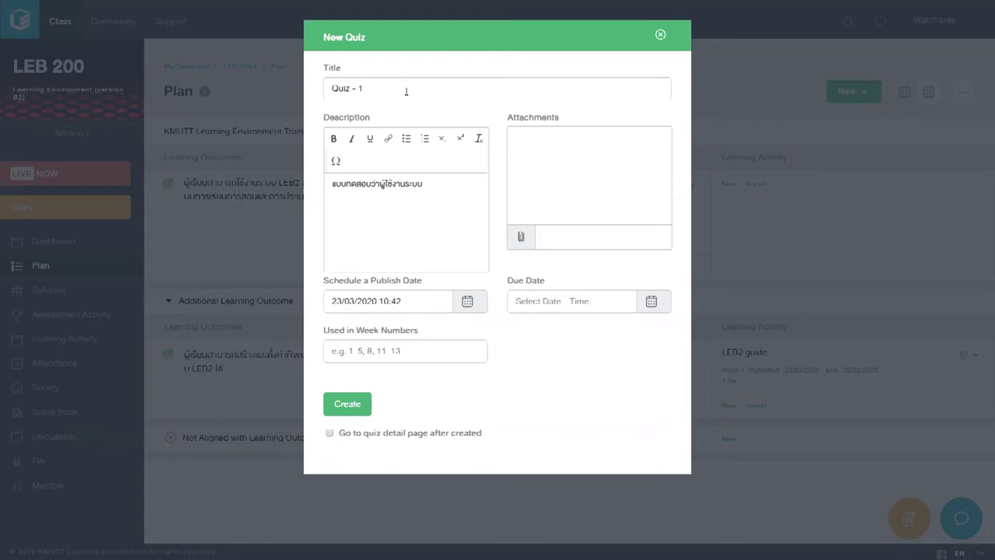
{"action": "type", "text": "รู้จักระบบ LEB2 มากน้อยแค่ไหน"}
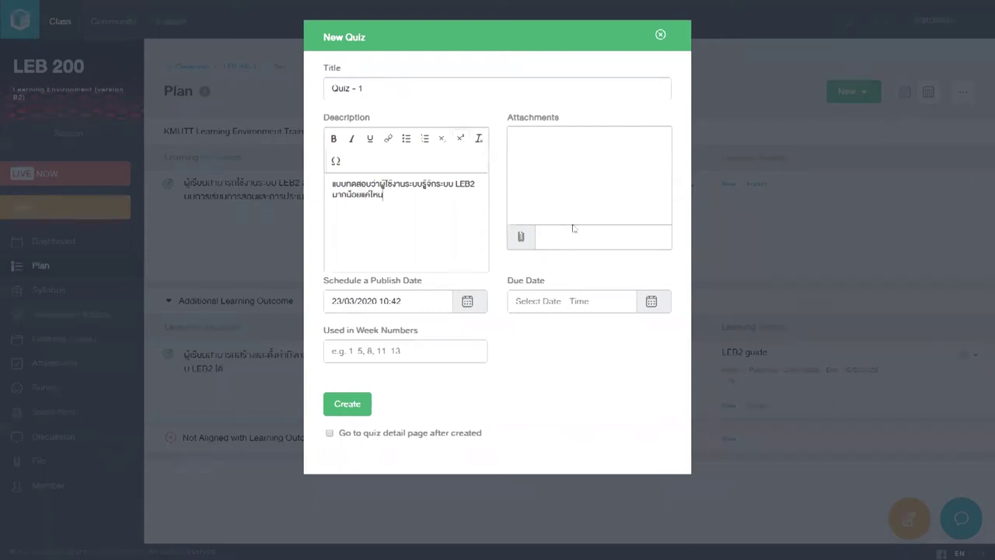
- Set the quiz due date to 03/04/2020 10:42 and week 3, and create it
{"action": "left_click", "coordinate": [651, 305]}
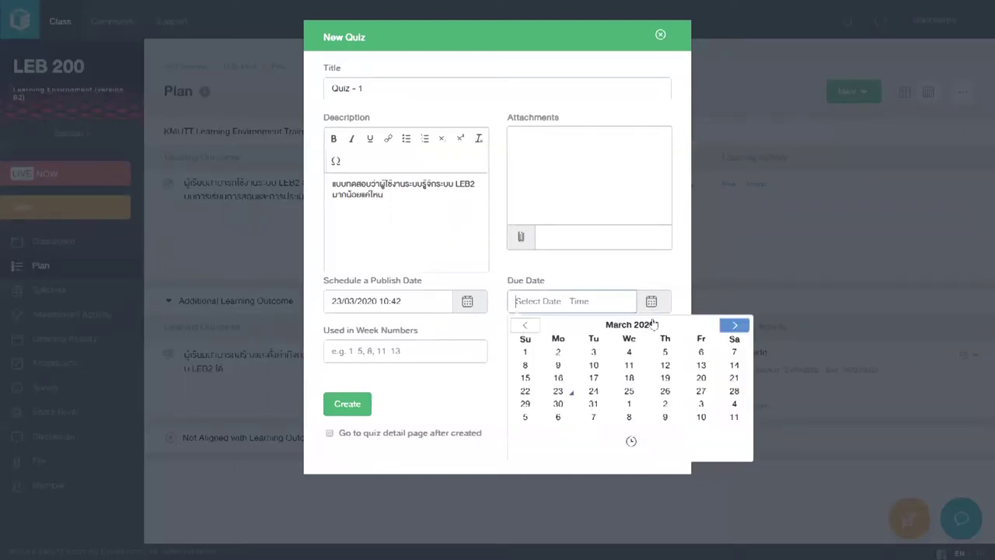
{"action": "left_click", "coordinate": [700, 403]}
{"action": "left_click", "coordinate": [675, 440]}
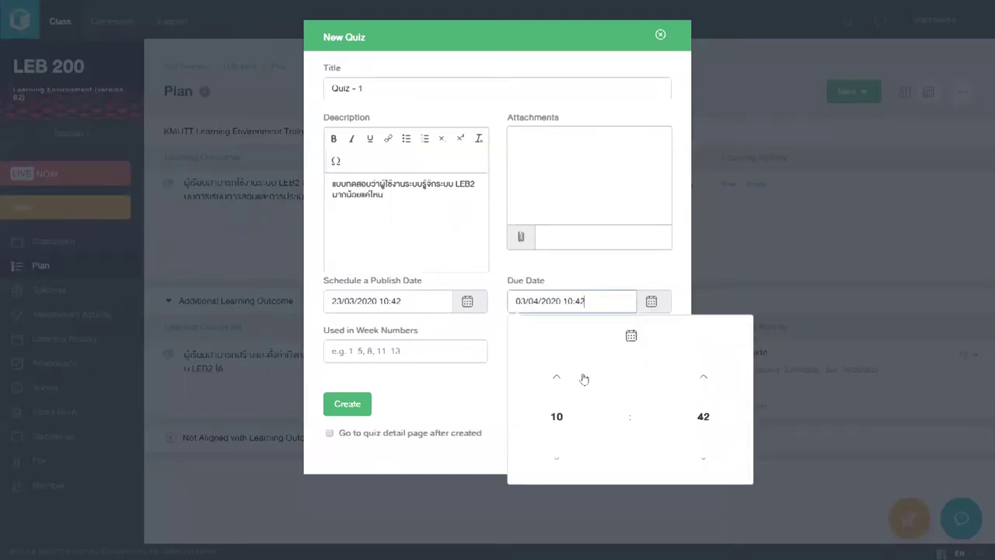
{"action": "left_click", "coordinate": [440, 385]}
{"action": "left_click", "coordinate": [446, 356]}
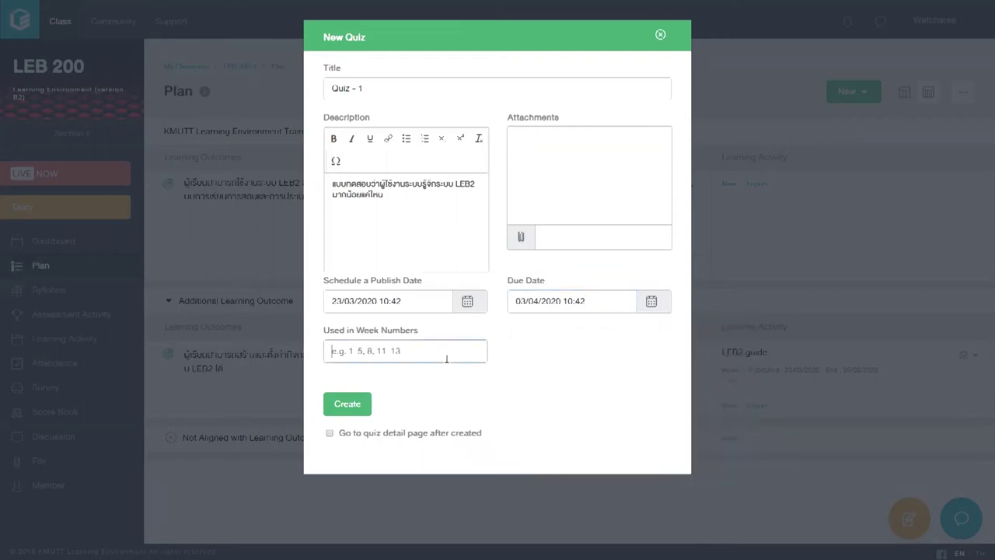
{"action": "type", "text": "3"}
{"action": "left_click", "coordinate": [361, 410]}
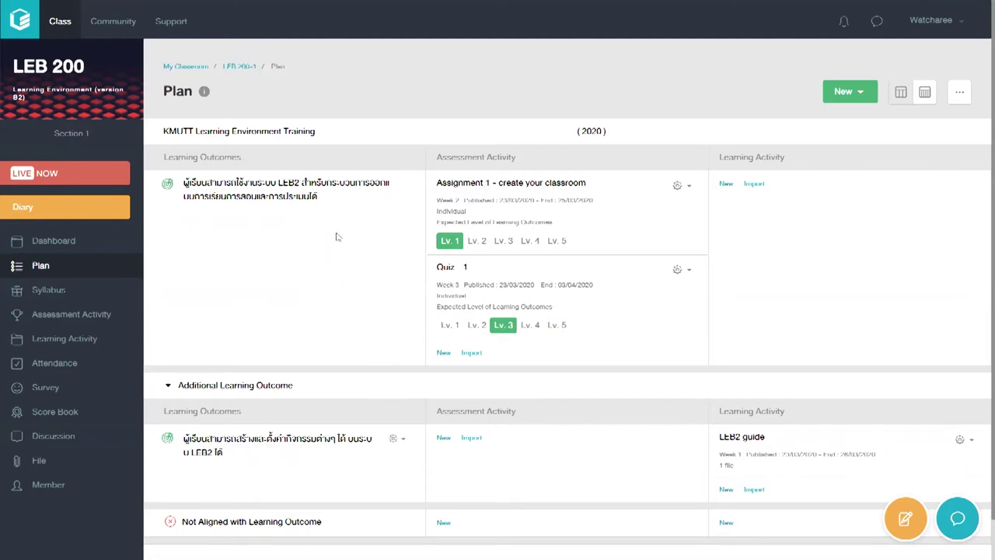
{"action": "left_click", "coordinate": [62, 294]}
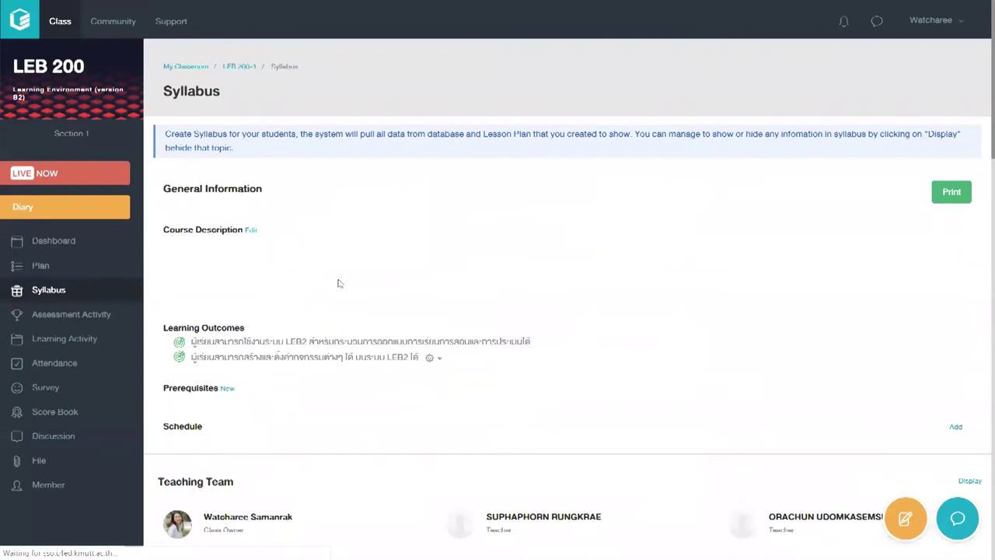
- Paste the Thai course description into Description (EN) in the class settings and save
{"action": "left_click", "coordinate": [250, 232]}
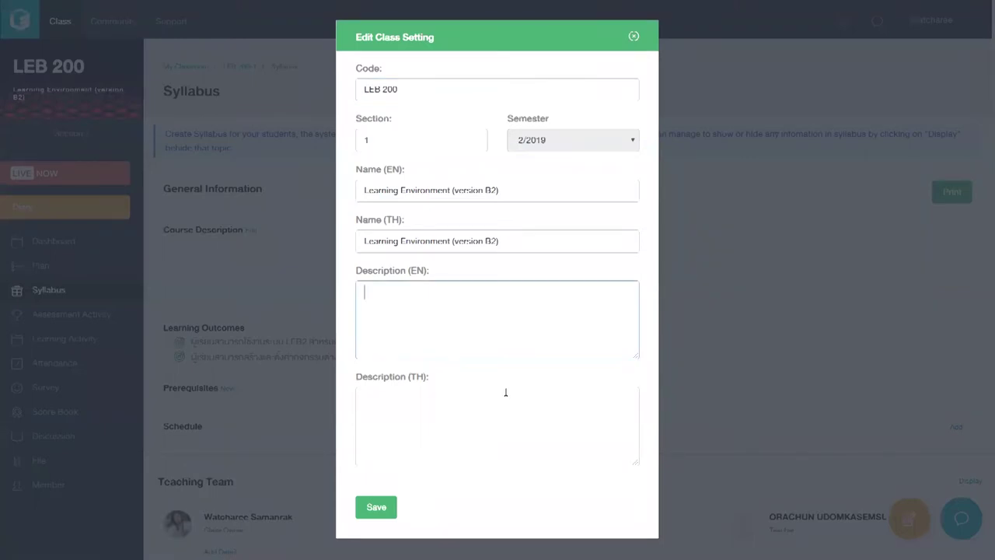
{"action": "type", "text": "การใช้งานระบบสนับสนุนการเรียนการสอนสำหรับสมาชิก มจธ. ที่รองรับตั้งแต่กระบวนการออกแบบหลักสูตร การออกแบบแผนการสอนในรายวิชา การตรวจการบ้าน การสำรวจความคิดเห็น การเพิ่มปฏิสัมพันธ์กับผู้เรียนในแบบต่างๆ ไปจนถึงการติดตามผลลัพธ์การเรียนรู้ของนักศึกษา"}
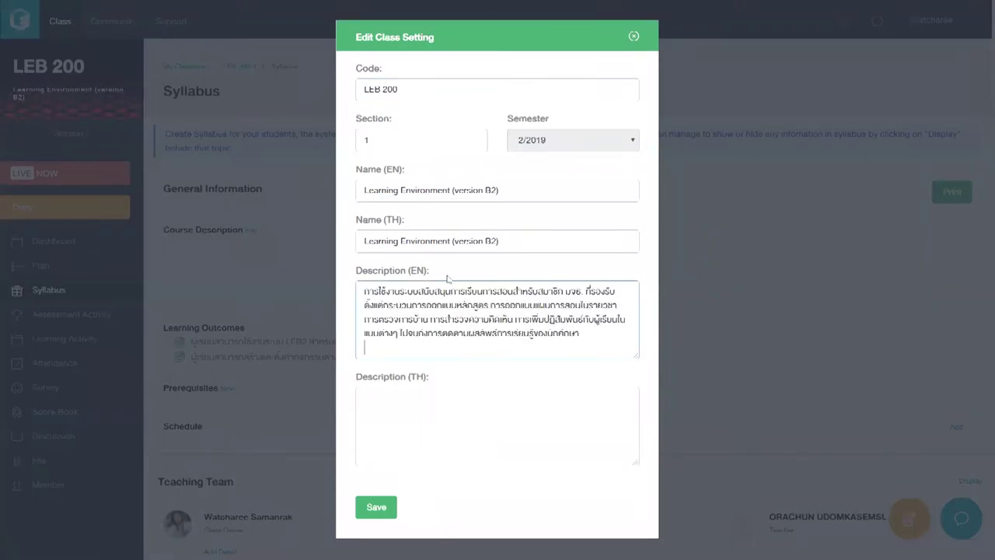
{"action": "left_click", "coordinate": [376, 507]}
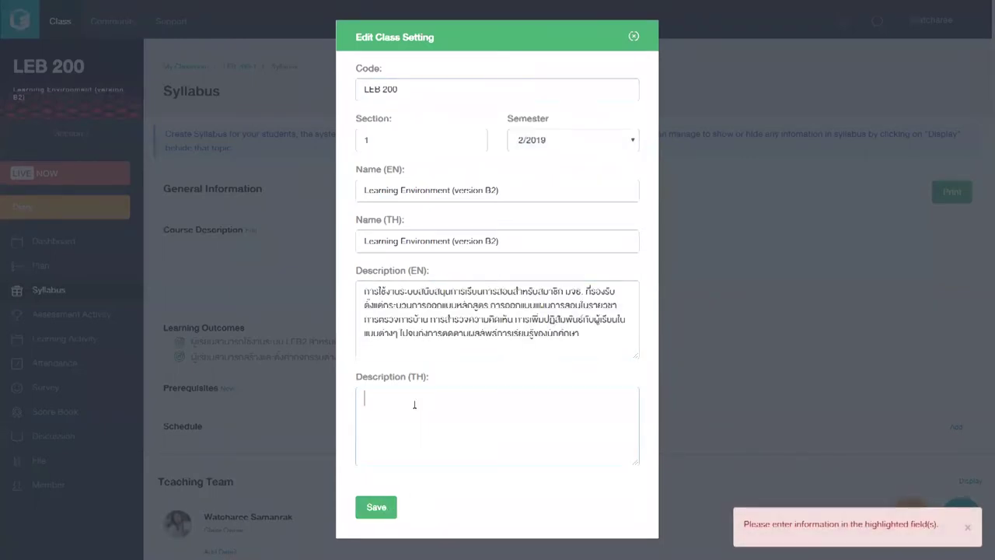
{"action": "left_click", "coordinate": [384, 506]}
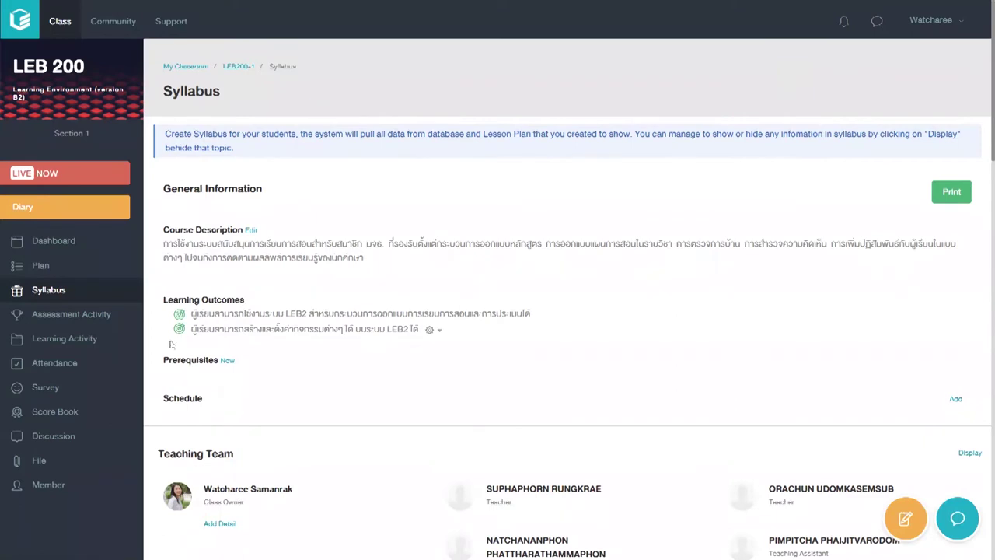
- Scroll down the Syllabus page to check the saved Thai course description
{"action": "scroll", "coordinate": [176, 370], "scroll_direction": "down", "scroll_amount": 1}
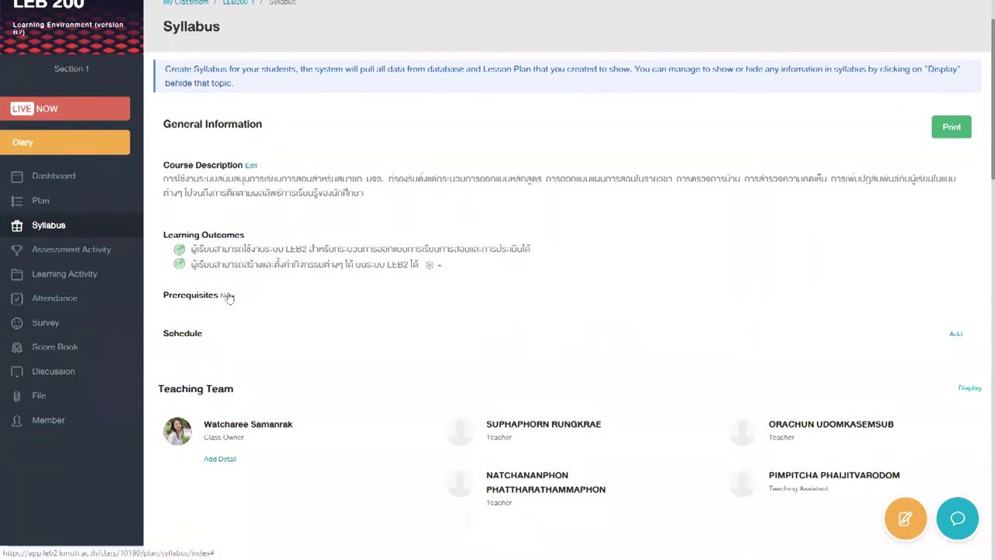
- Create a new prerequisite named LEB100 on the syllabus
{"action": "left_click", "coordinate": [228, 295]}
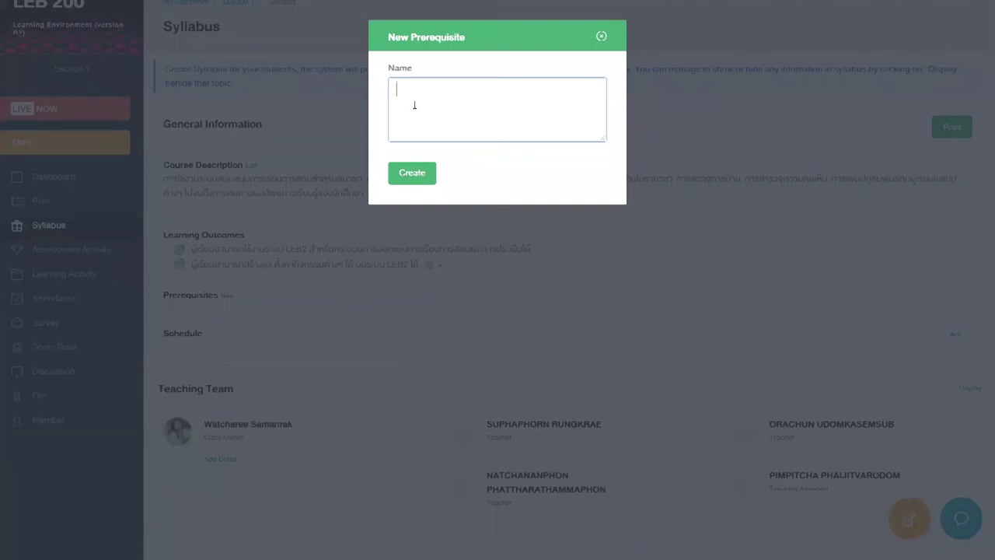
{"action": "type", "text": "LEB100"}
{"action": "left_click", "coordinate": [433, 174]}
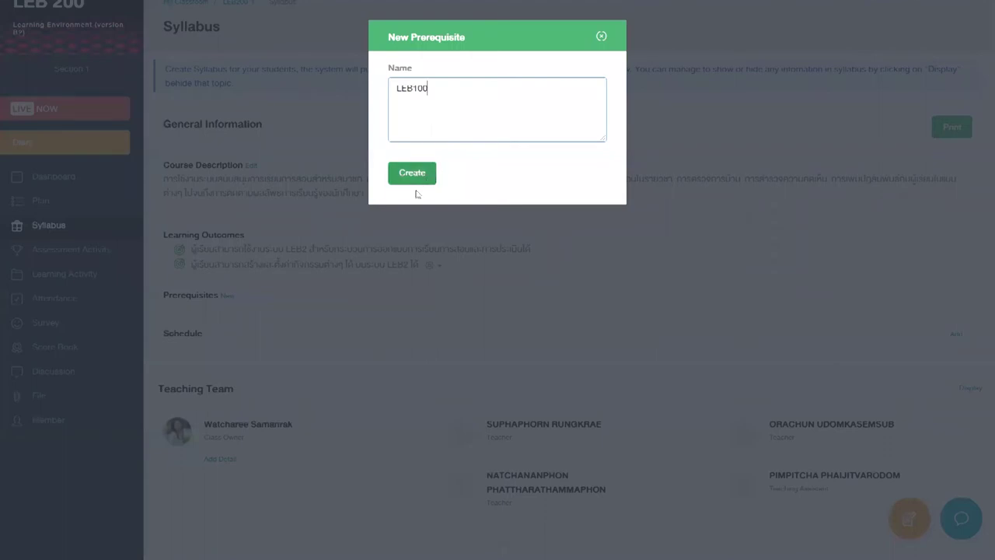
{"action": "left_click", "coordinate": [418, 181]}
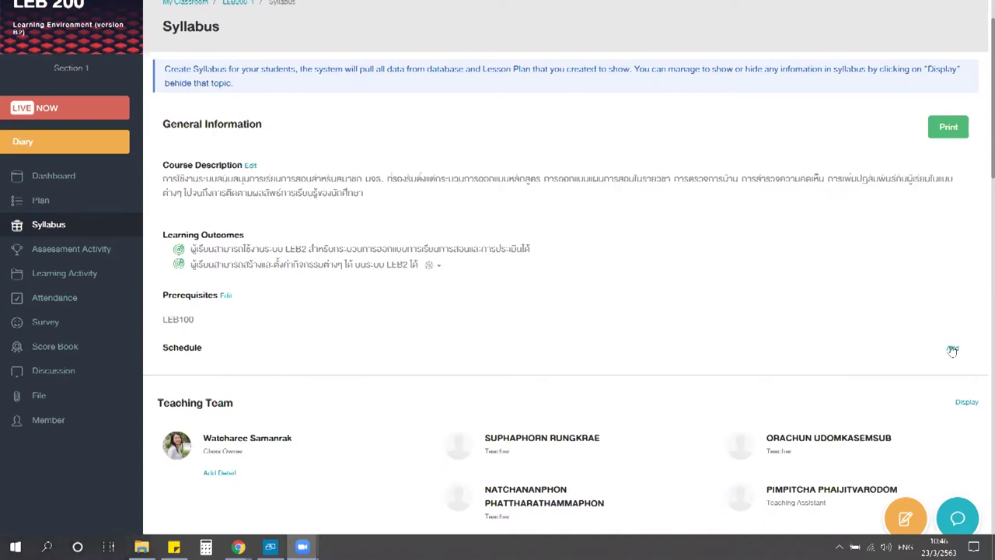
- Add a Monday class session, 08:30–10:30, in room CB4
{"action": "left_click", "coordinate": [952, 350]}
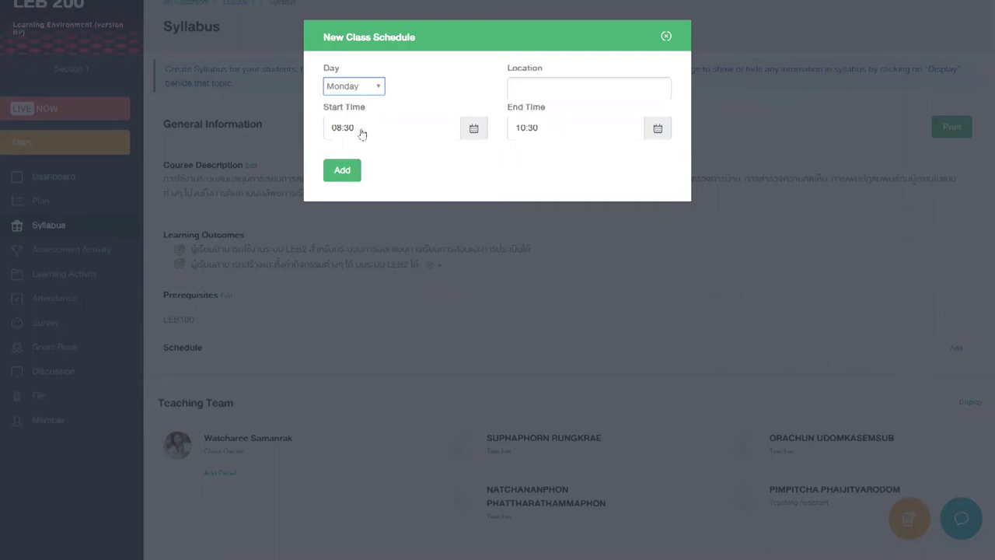
{"action": "left_click", "coordinate": [377, 87]}
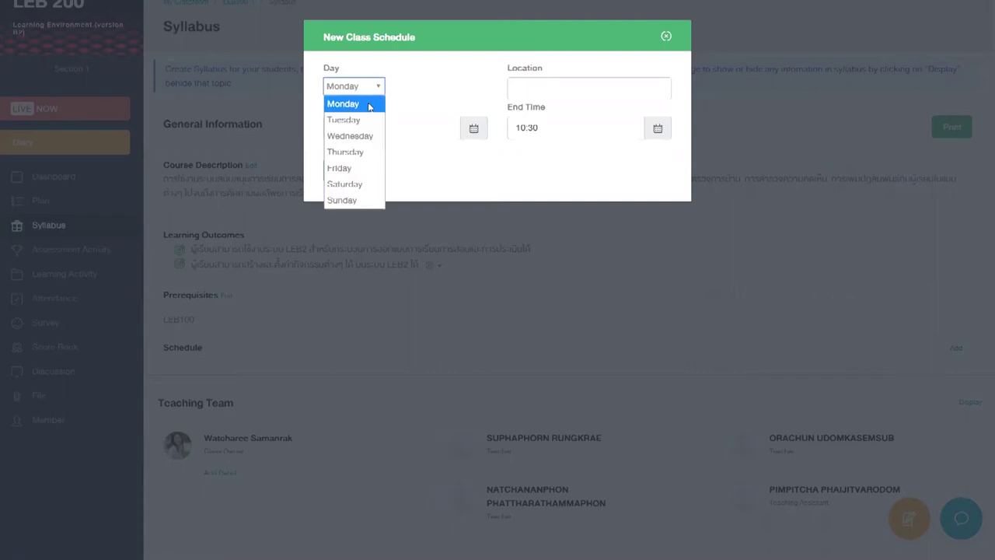
{"action": "left_click", "coordinate": [372, 104]}
{"action": "left_click", "coordinate": [520, 96]}
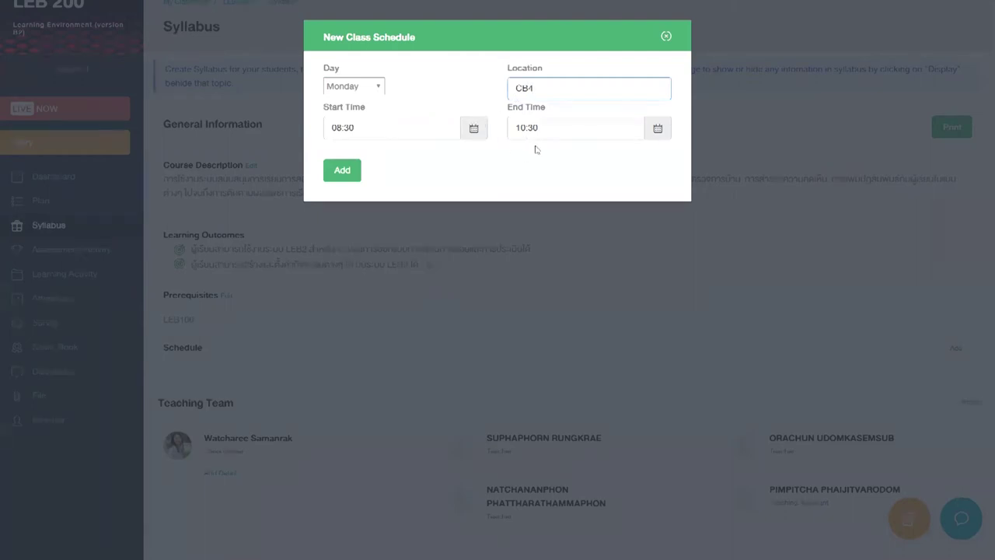
{"action": "left_click", "coordinate": [349, 174]}
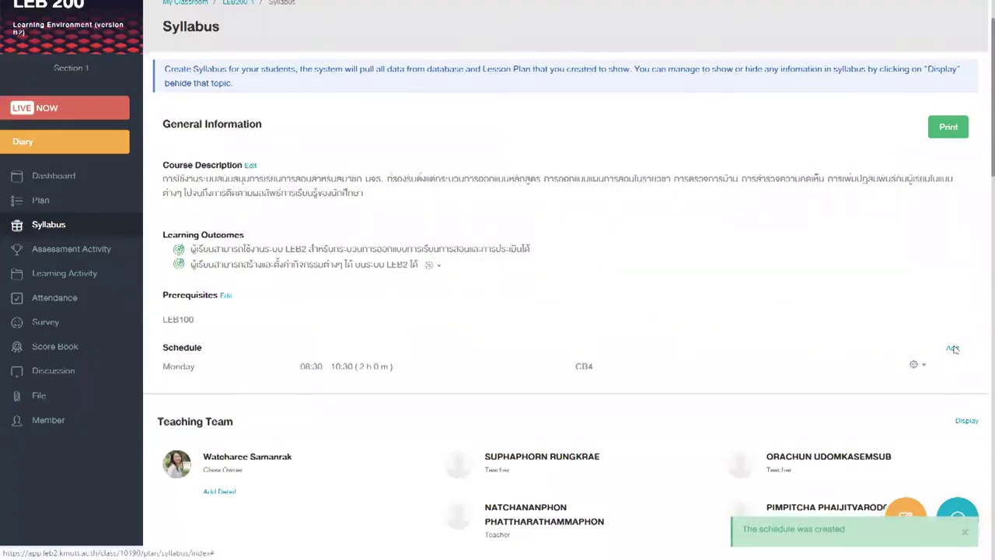
- Add a matching Thursday class session, 08:30–10:30, in room CB4
{"action": "left_click", "coordinate": [953, 348]}
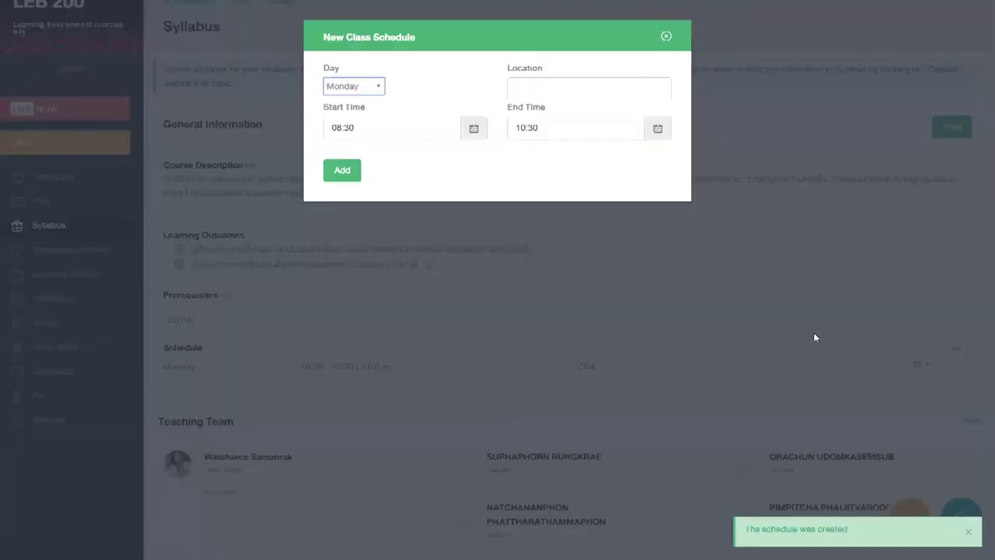
{"action": "left_click", "coordinate": [366, 90]}
{"action": "left_click", "coordinate": [378, 153]}
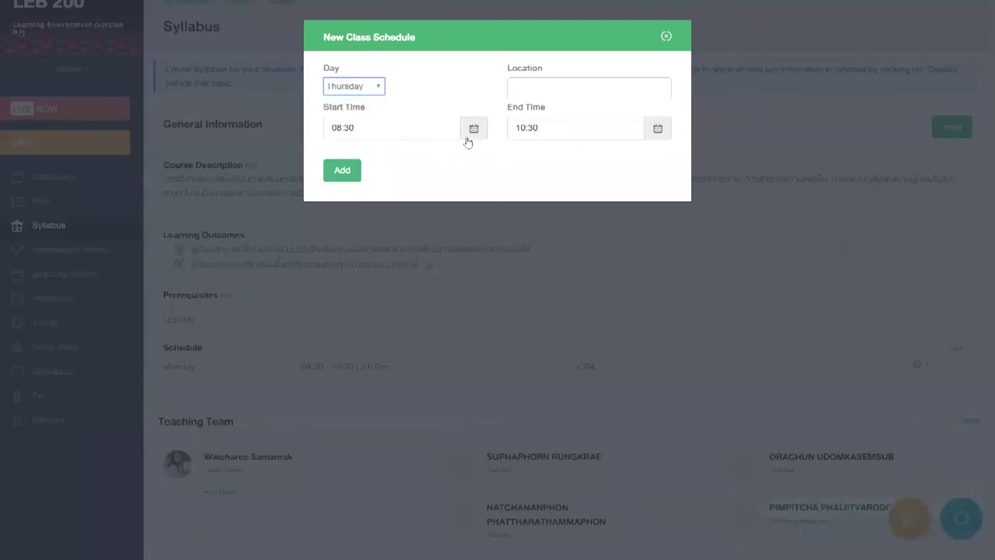
{"action": "left_click", "coordinate": [514, 92]}
{"action": "type", "text": "CB4"}
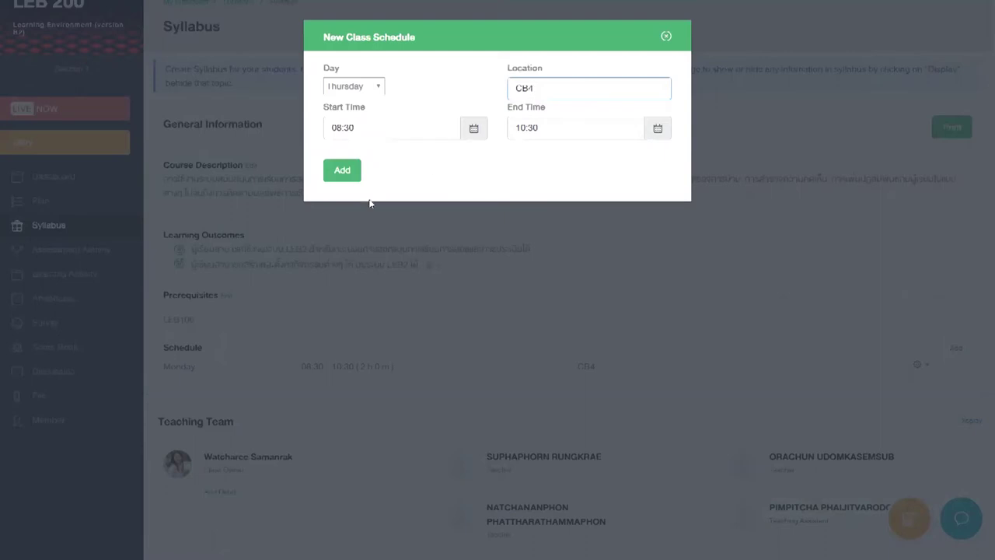
{"action": "left_click", "coordinate": [340, 171]}
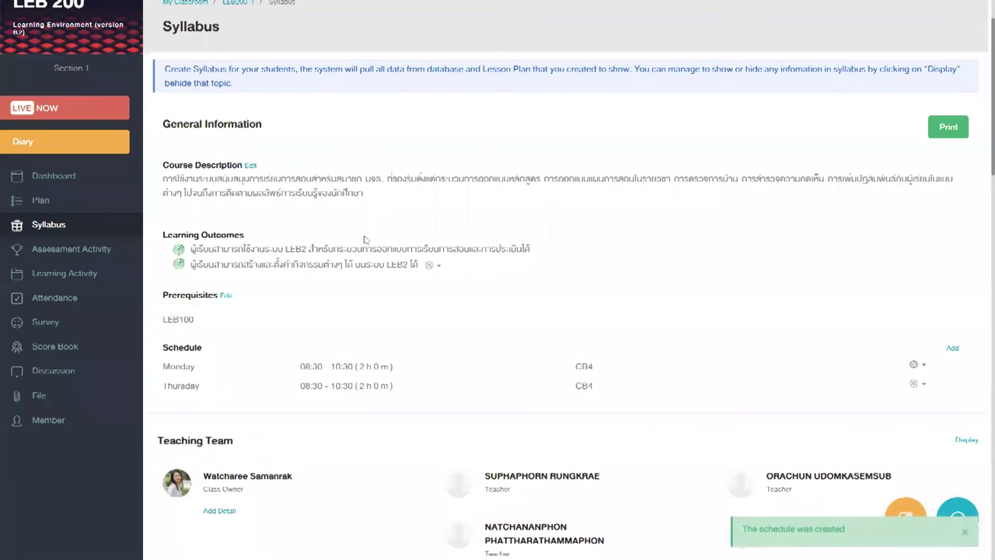
{"action": "scroll", "coordinate": [366, 226], "scroll_direction": "down", "scroll_amount": 3}
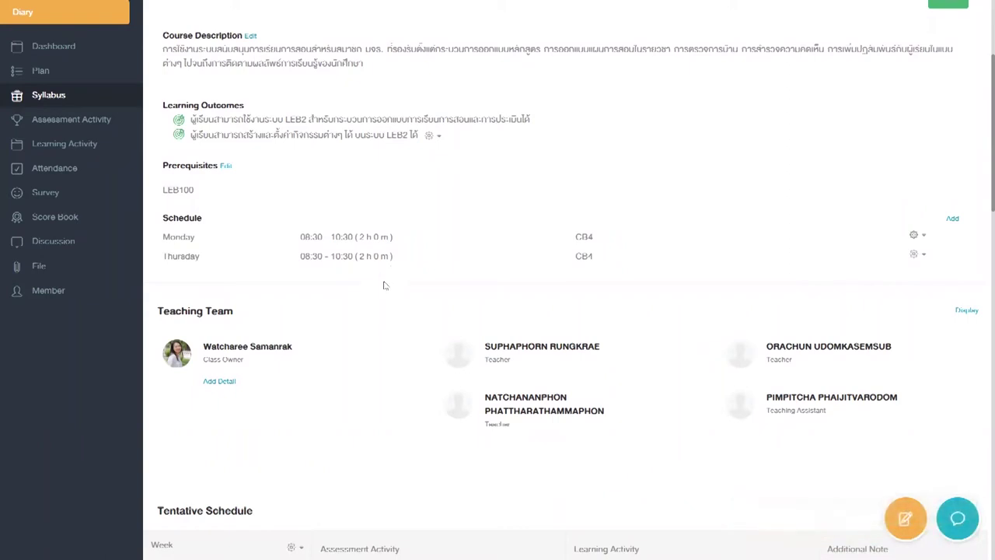
{"action": "scroll", "coordinate": [369, 282], "scroll_direction": "down", "scroll_amount": 2}
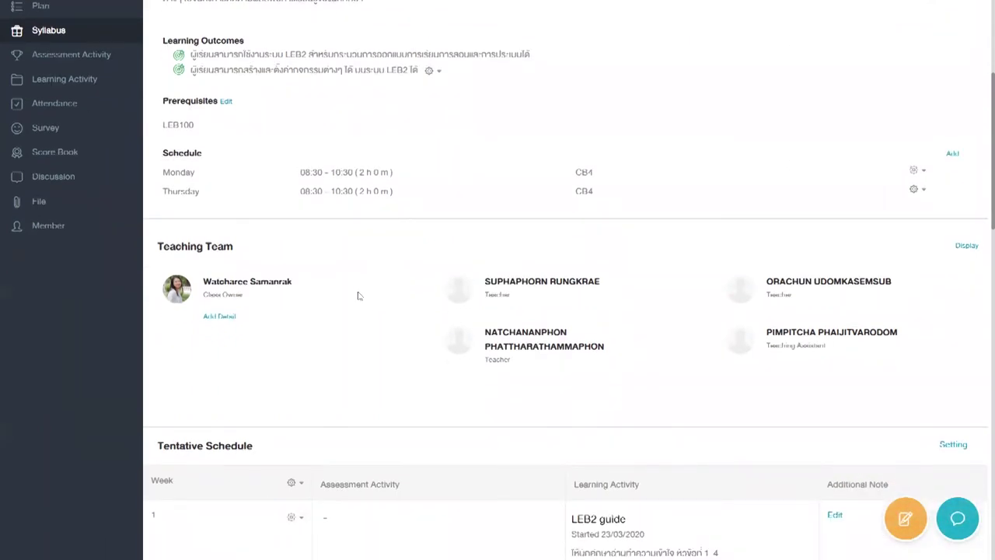
{"action": "scroll", "coordinate": [354, 303], "scroll_direction": "down", "scroll_amount": 2}
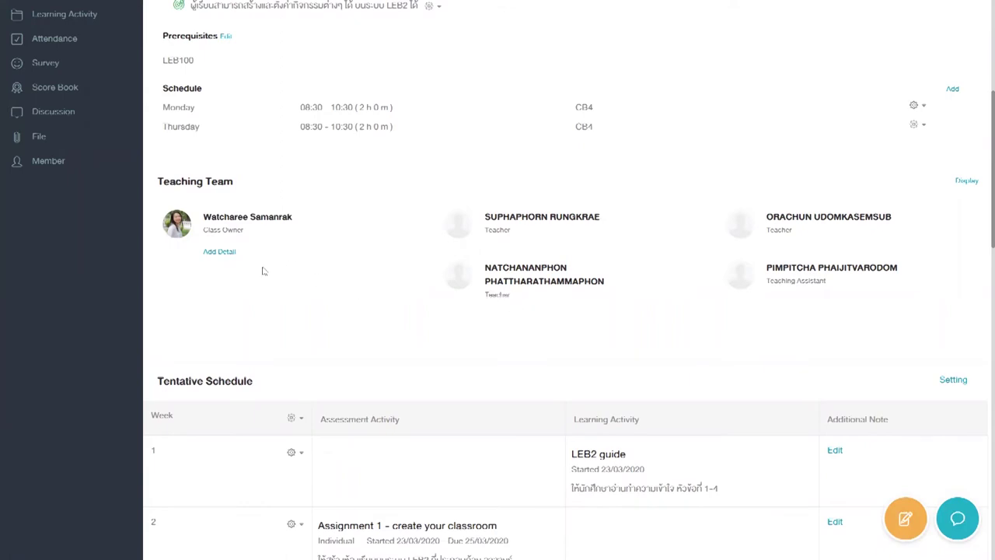
- Save the class owner's Teacher Information: office 'CB1, 8th floor' and an office phone number
{"action": "left_click", "coordinate": [221, 252]}
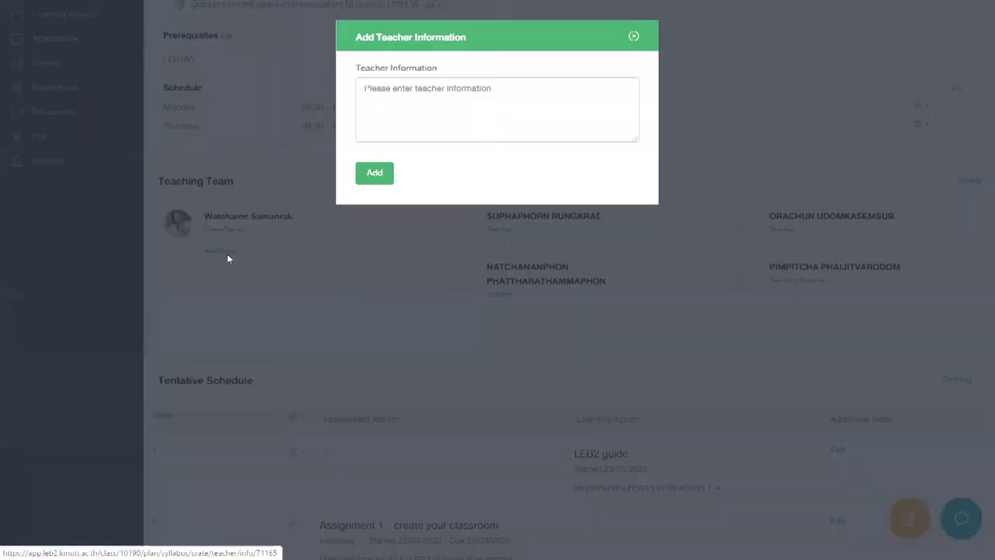
{"action": "left_click", "coordinate": [397, 98]}
{"action": "type", "text": "B"}
{"action": "key", "text": "BackSpace"}
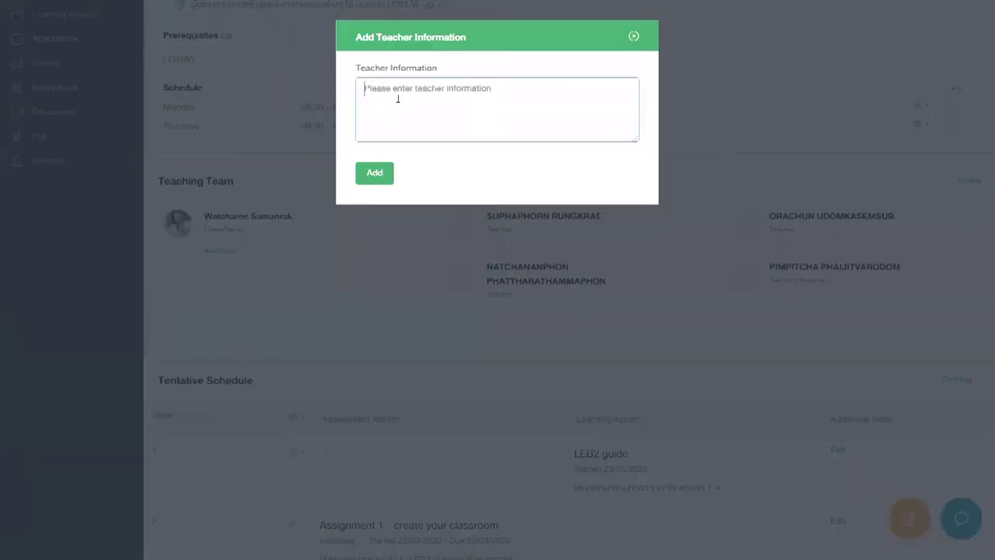
{"action": "type", "text": "CB"}
{"action": "type", "text": "1, 8th"}
{"action": "type", "text": " floor"}
{"action": "type", "text": "T"}
{"action": "type", "text": "el. "}
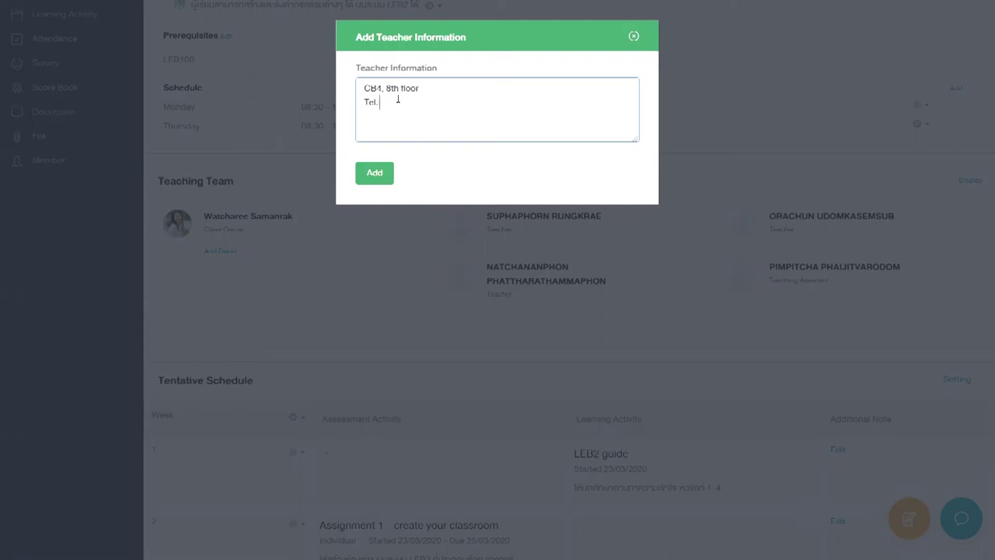
{"action": "type", "text": "02 470 8475"}
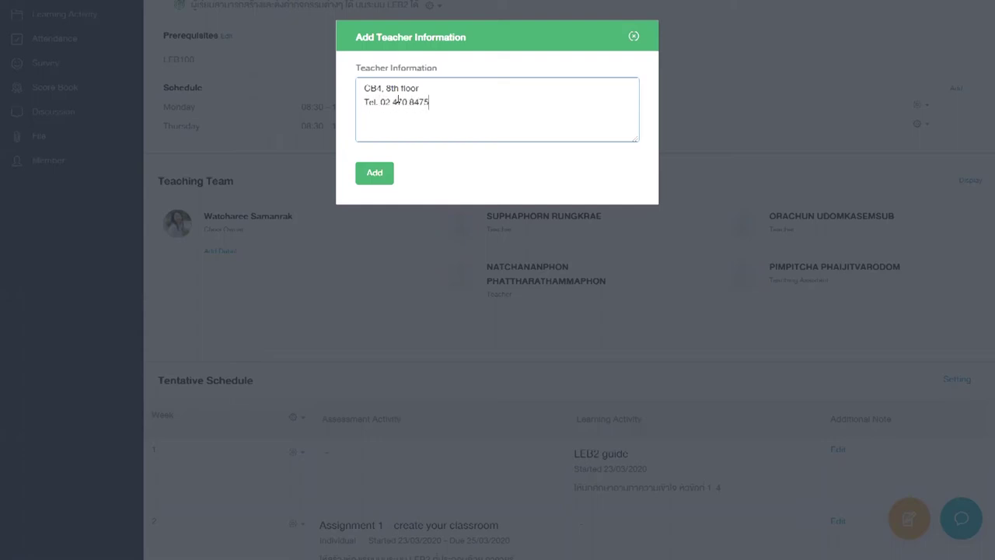
{"action": "left_click", "coordinate": [375, 173]}
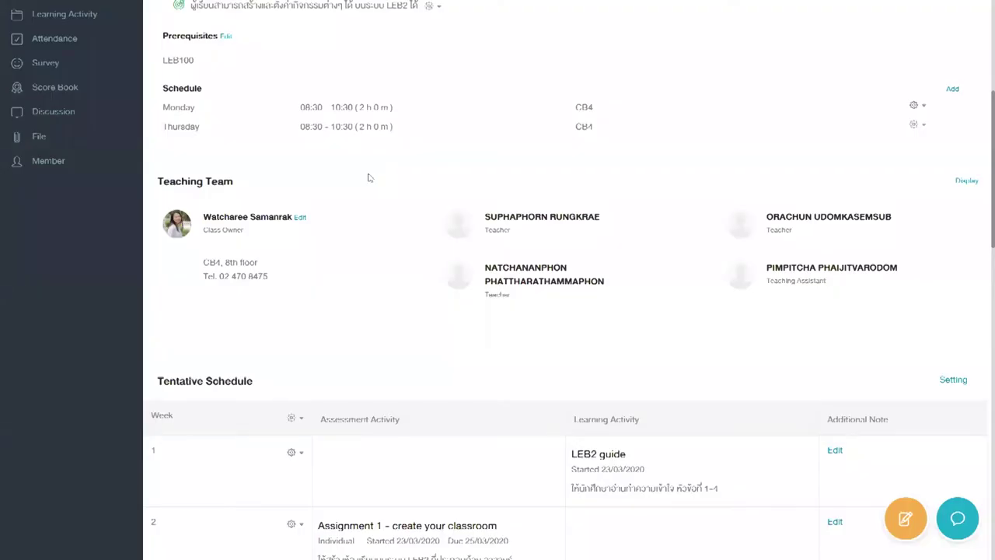
- Scroll down the class page to the Tentative Schedule table showing weeks 1–3
{"action": "scroll", "coordinate": [371, 187], "scroll_direction": "down", "scroll_amount": 1}
{"action": "scroll", "coordinate": [374, 189], "scroll_direction": "down", "scroll_amount": 2}
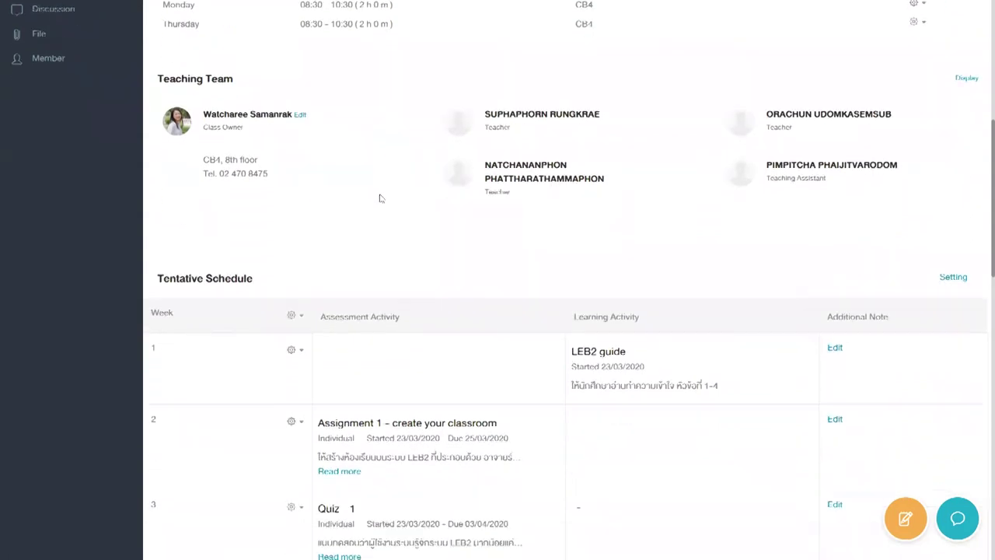
{"action": "scroll", "coordinate": [381, 201], "scroll_direction": "down", "scroll_amount": 1}
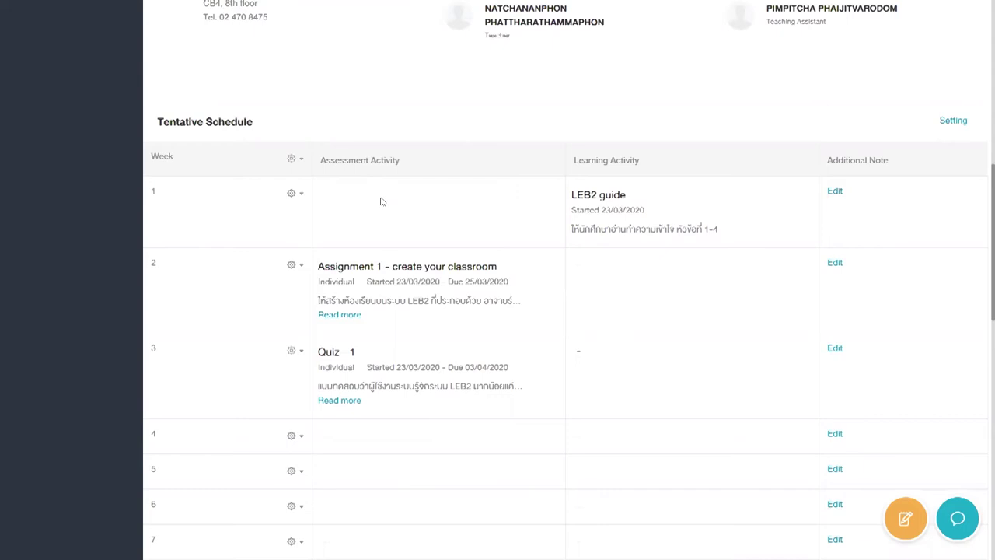
{"action": "scroll", "coordinate": [381, 202], "scroll_direction": "down", "scroll_amount": 1}
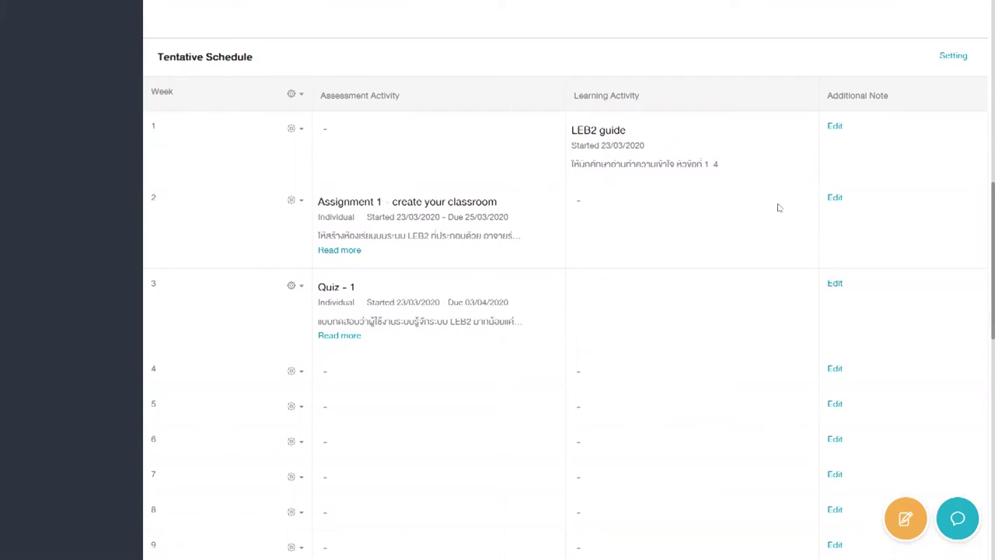
- Rename week 1 of the tentative schedule to 'Introduction'
{"action": "left_click", "coordinate": [297, 130]}
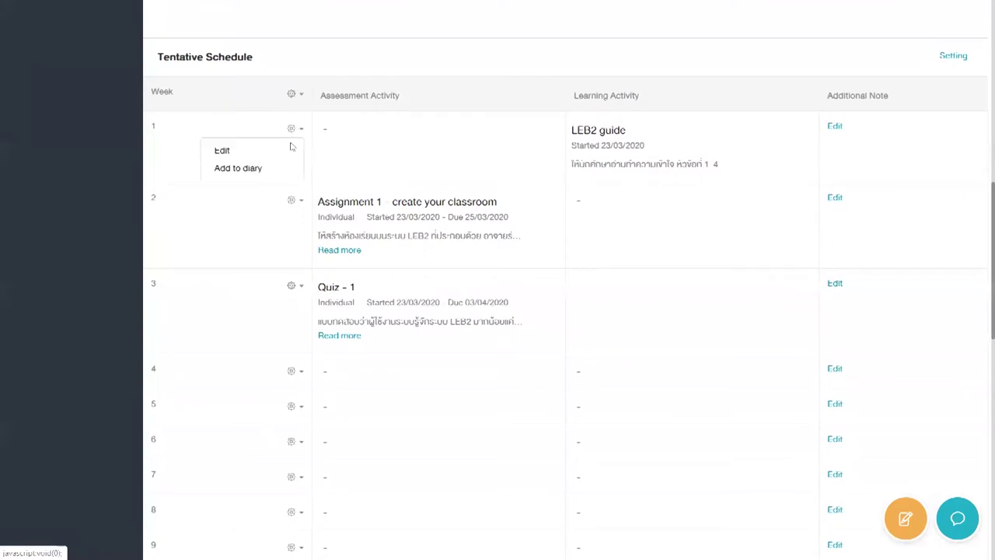
{"action": "left_click", "coordinate": [288, 156]}
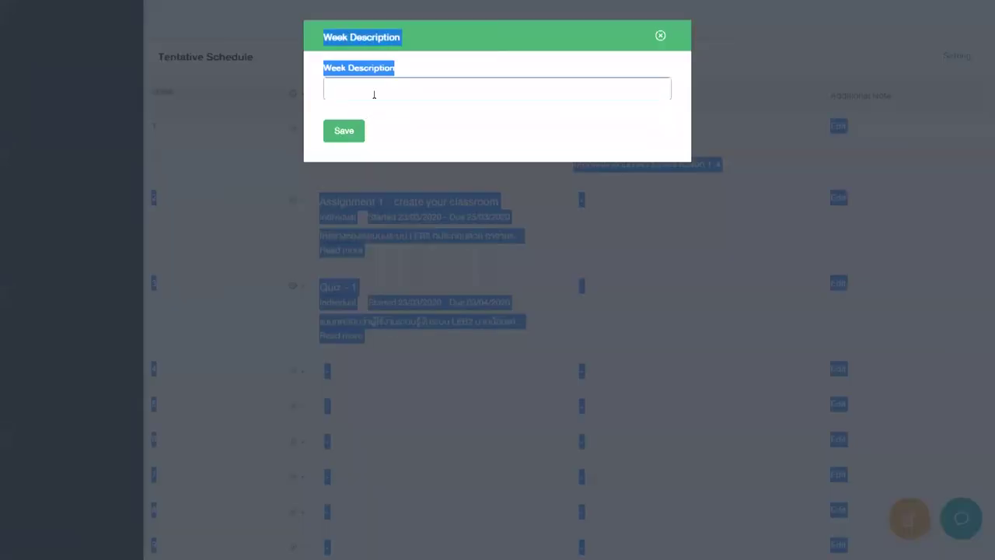
{"action": "left_click", "coordinate": [376, 90]}
{"action": "type", "text": "Intr"}
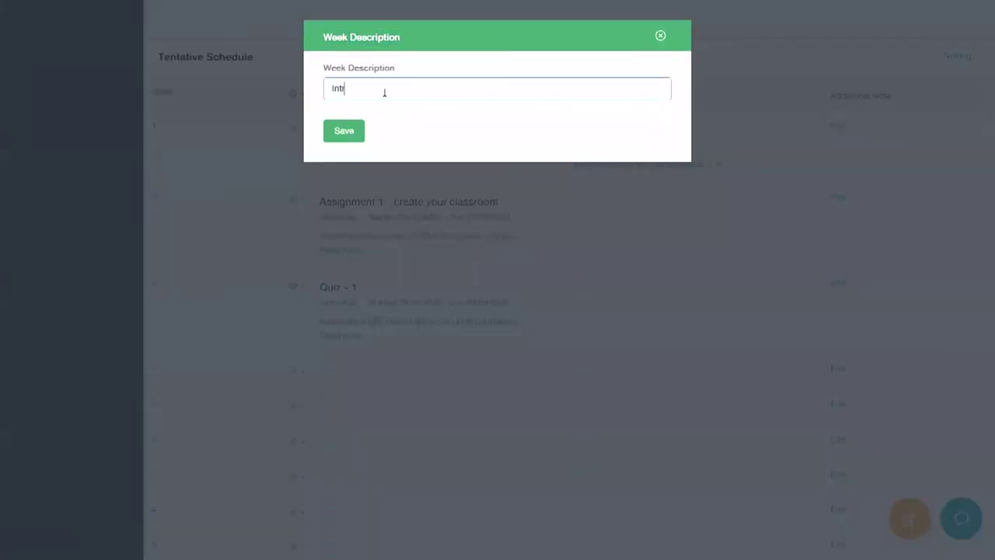
{"action": "type", "text": "oduction"}
{"action": "left_click", "coordinate": [357, 129]}
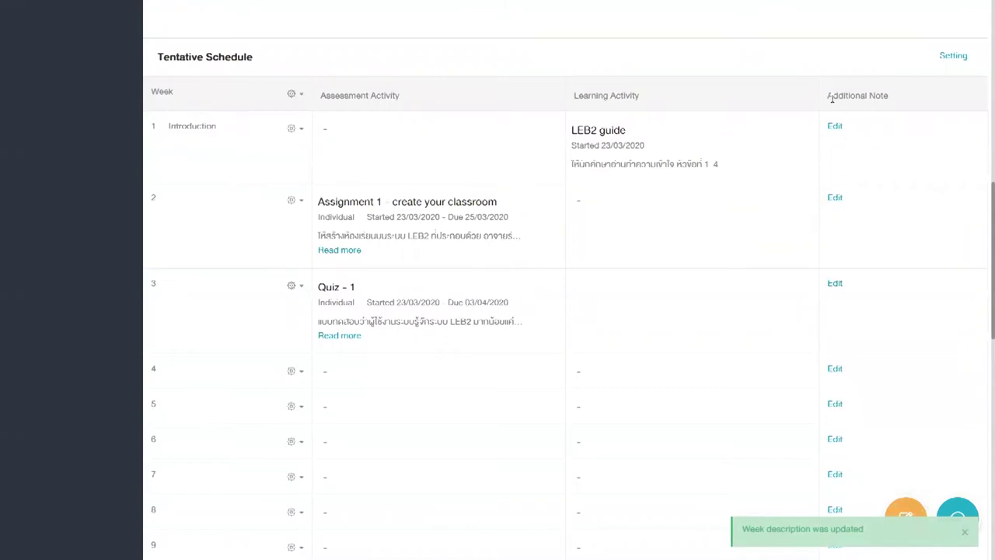
- Give week 1 the additional note 'an online class on LE LIVE'
{"action": "left_click", "coordinate": [834, 126]}
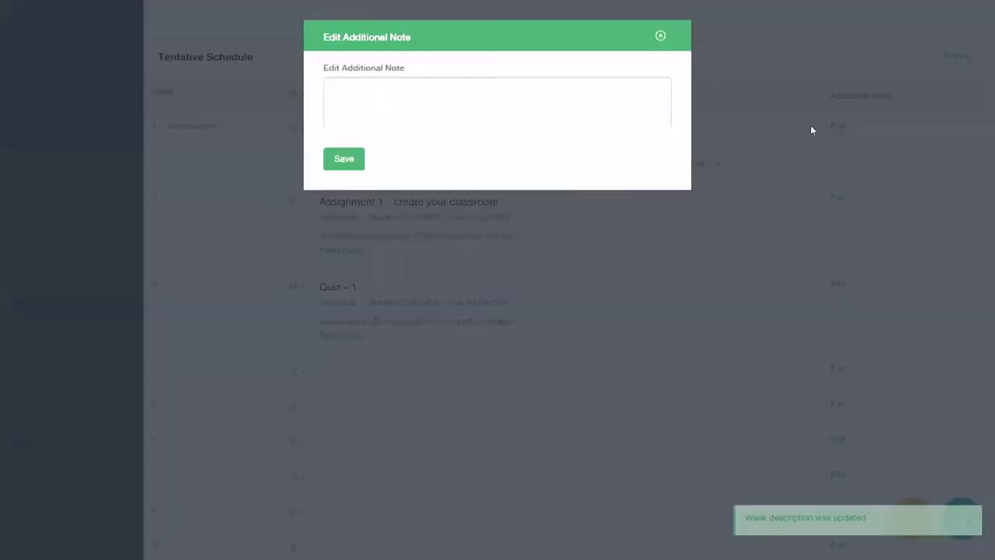
{"action": "left_click", "coordinate": [517, 97]}
{"action": "type", "text": "an online"}
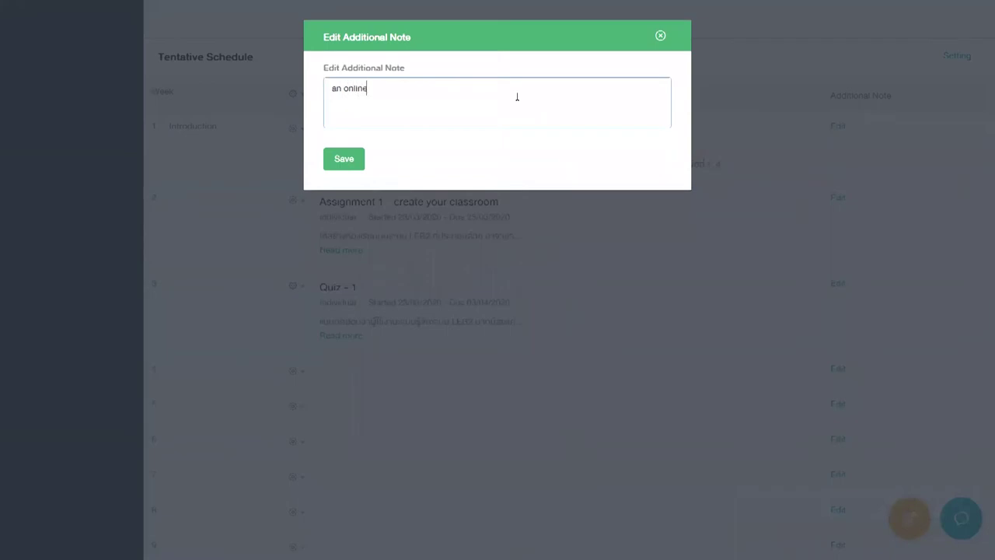
{"action": "type", "text": " class on LE LIVE"}
{"action": "left_click", "coordinate": [352, 159]}
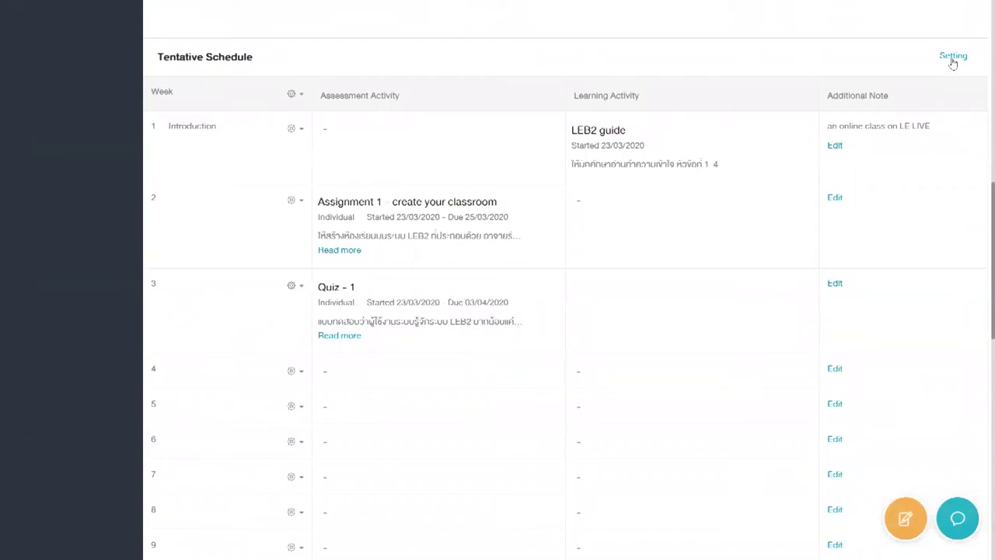
- Save the Tentative Schedule display setting as Display All Activities
{"action": "left_click", "coordinate": [953, 58]}
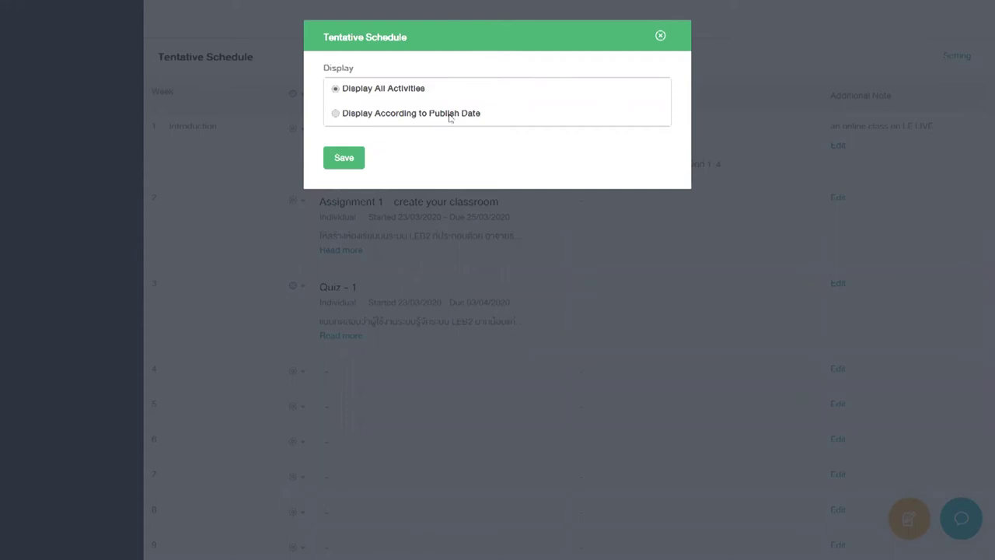
{"action": "left_click", "coordinate": [335, 114]}
{"action": "left_click", "coordinate": [335, 89]}
{"action": "left_click", "coordinate": [348, 157]}
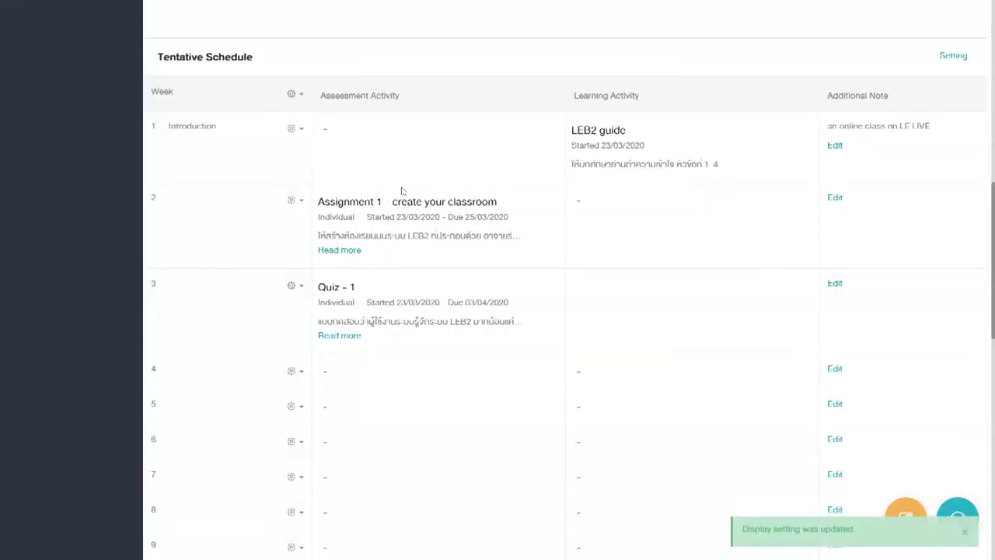
- Scroll down to Assessment Weighting and open its editor for Assignment 1 and Quiz - 1
{"action": "scroll", "coordinate": [402, 201], "scroll_direction": "down", "scroll_amount": 1}
{"action": "scroll", "coordinate": [402, 201], "scroll_direction": "down", "scroll_amount": 5}
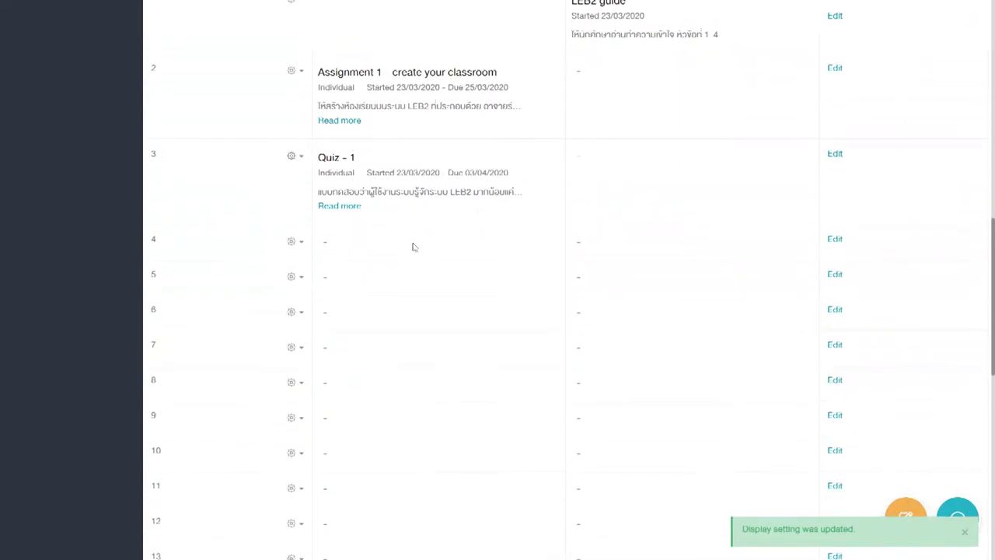
{"action": "scroll", "coordinate": [398, 242], "scroll_direction": "down", "scroll_amount": 3}
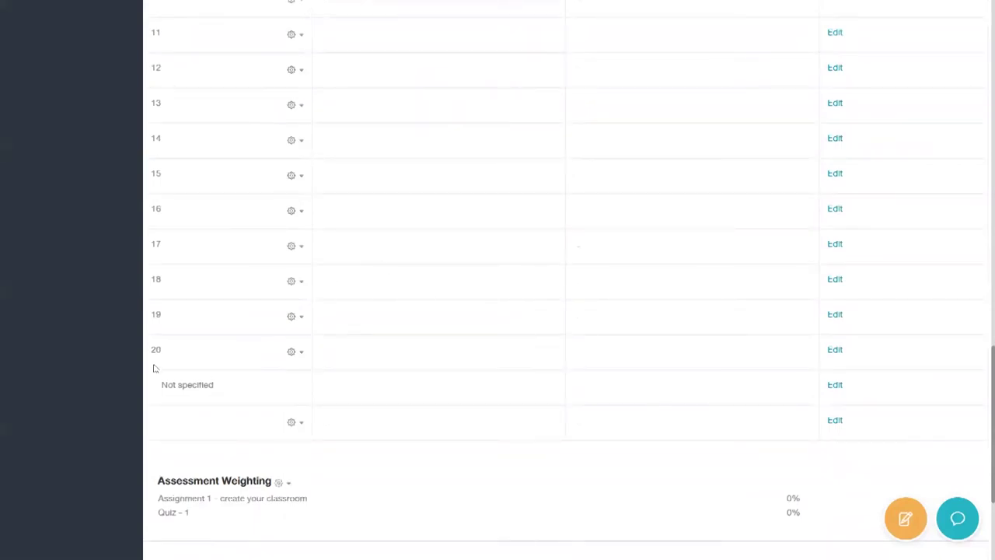
{"action": "left_click_drag", "start_coordinate": [159, 386], "coordinate": [223, 401]}
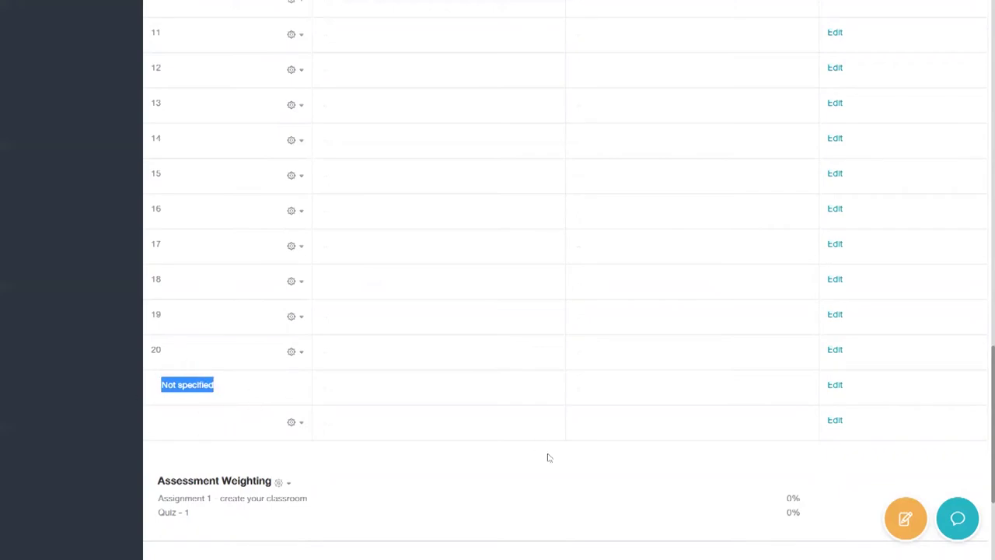
{"action": "left_click", "coordinate": [582, 424]}
{"action": "scroll", "coordinate": [610, 421], "scroll_direction": "down", "scroll_amount": 1}
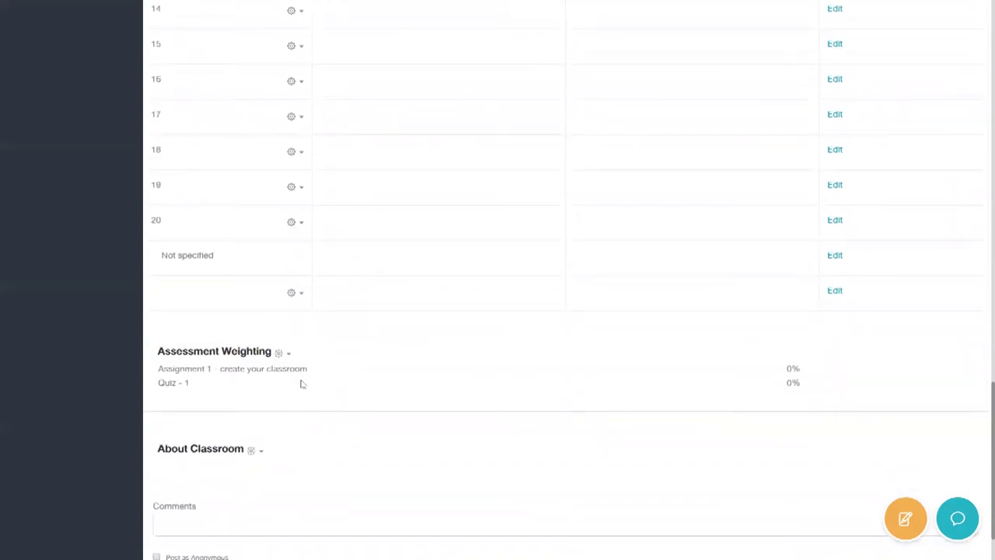
{"action": "scroll", "coordinate": [303, 384], "scroll_direction": "down", "scroll_amount": 1}
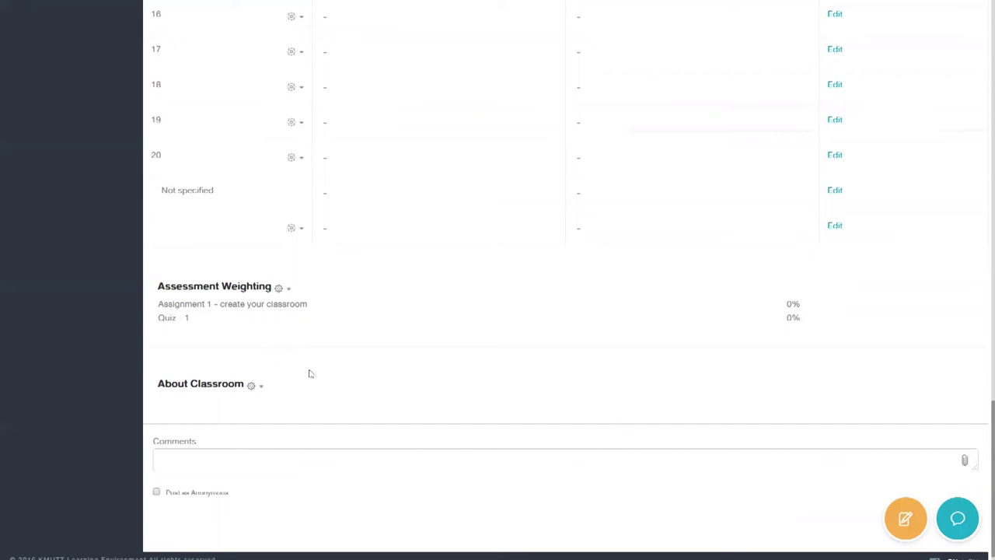
{"action": "left_click", "coordinate": [285, 296]}
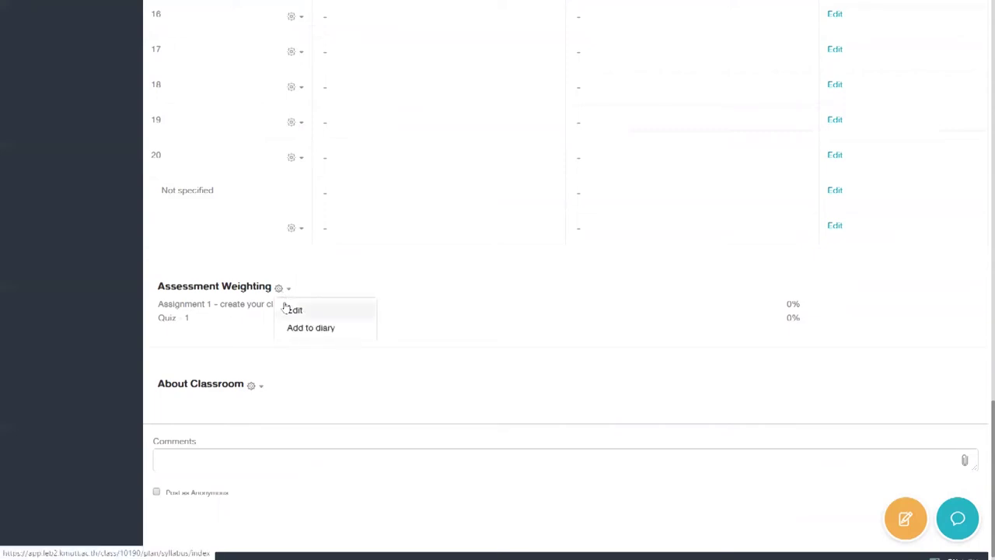
{"action": "left_click", "coordinate": [294, 310]}
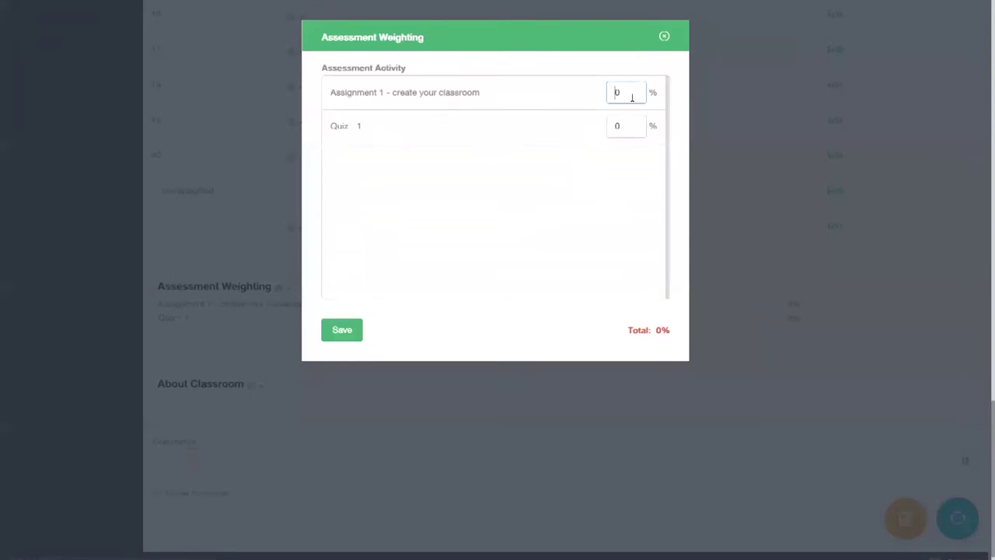
- Save weights of 55.55% for Assignment 1 and 0% for Quiz - 1
{"action": "double_click", "coordinate": [602, 90]}
{"action": "type", "text": "55.55"}
{"action": "key", "text": "Tab"}
{"action": "type", "text": "40.05"}
{"action": "key", "text": "BackSpace"}
{"action": "key", "text": "BackSpace"}
{"action": "type", "text": "5"}
{"action": "key", "text": "BackSpace"}
{"action": "key", "text": "BackSpace"}
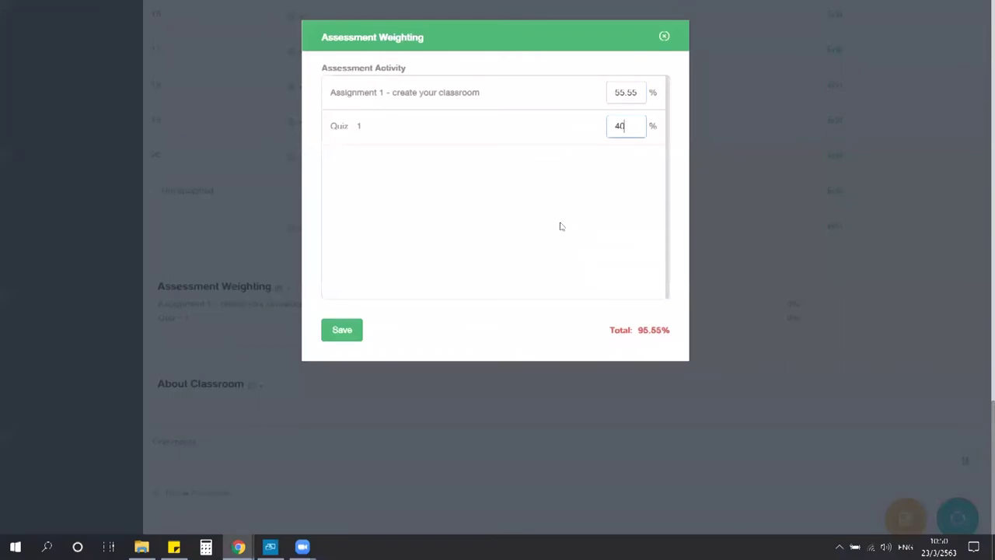
{"action": "left_click", "coordinate": [615, 171]}
{"action": "left_click_drag", "start_coordinate": [638, 126], "coordinate": [594, 124]}
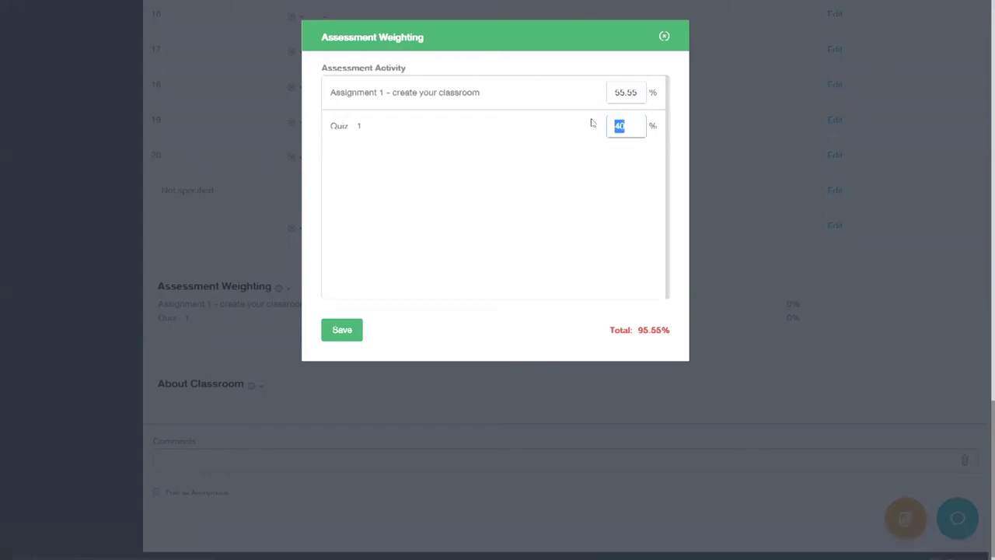
{"action": "type", "text": "0"}
{"action": "left_click", "coordinate": [353, 336]}
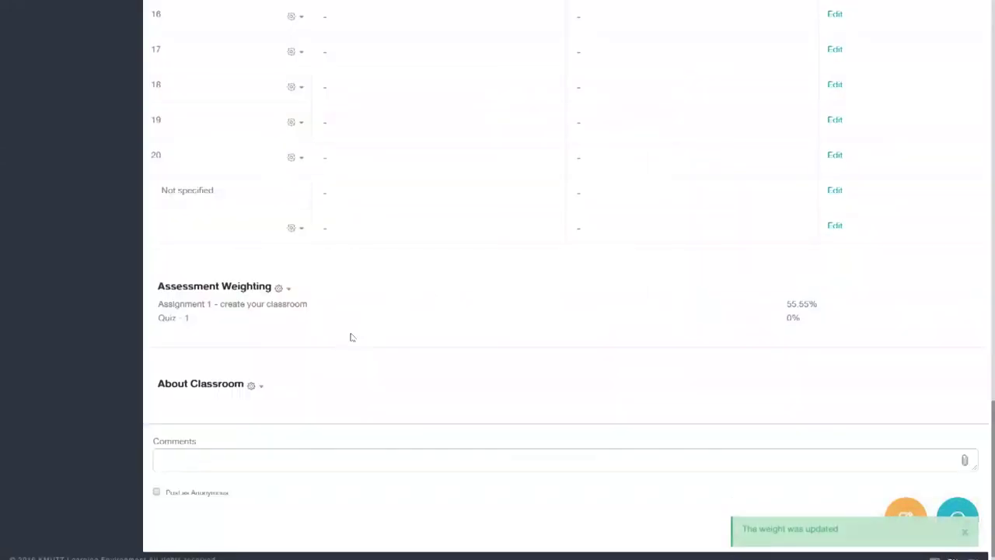
- Add an About Classroom topic 'Grading scale' listing A 80-100%, B 70-79%, C60-69%
{"action": "scroll", "coordinate": [359, 323], "scroll_direction": "down", "scroll_amount": 1}
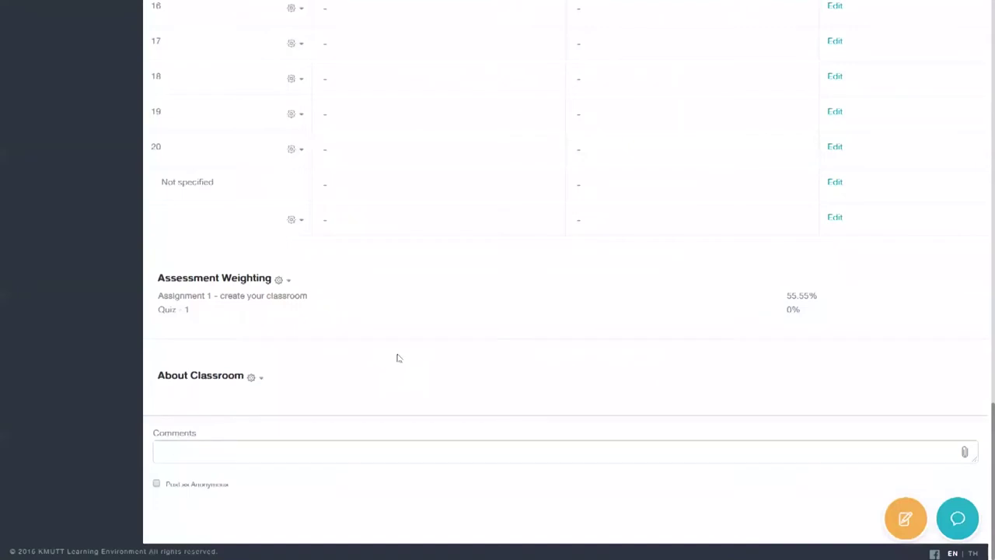
{"action": "left_click", "coordinate": [258, 378]}
{"action": "left_click", "coordinate": [307, 361]}
{"action": "left_click", "coordinate": [261, 381]}
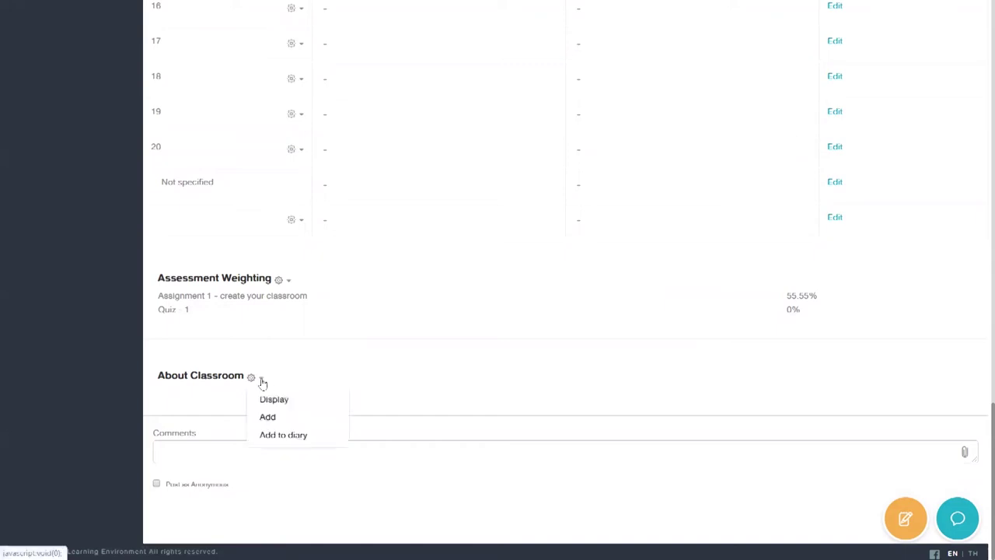
{"action": "left_click", "coordinate": [298, 419]}
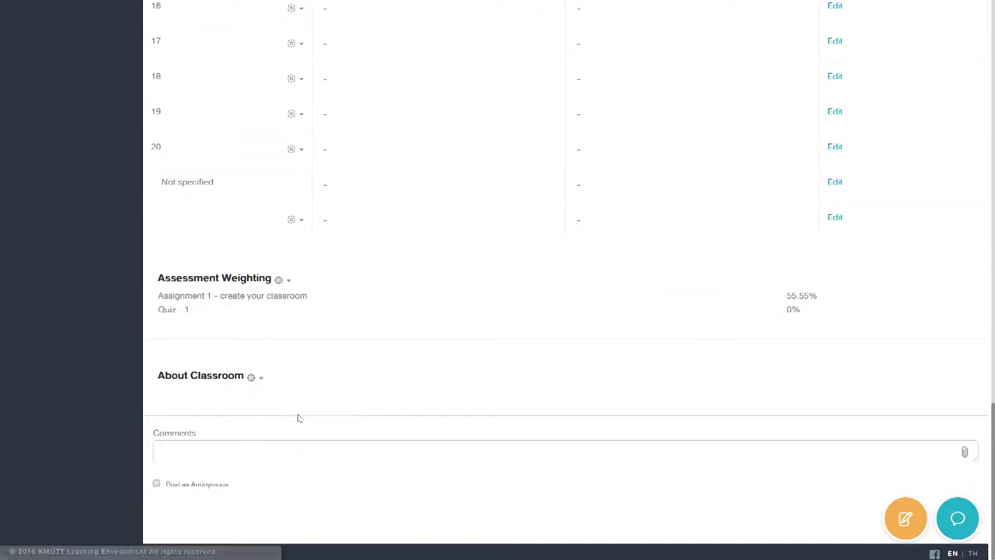
{"action": "left_click", "coordinate": [375, 90]}
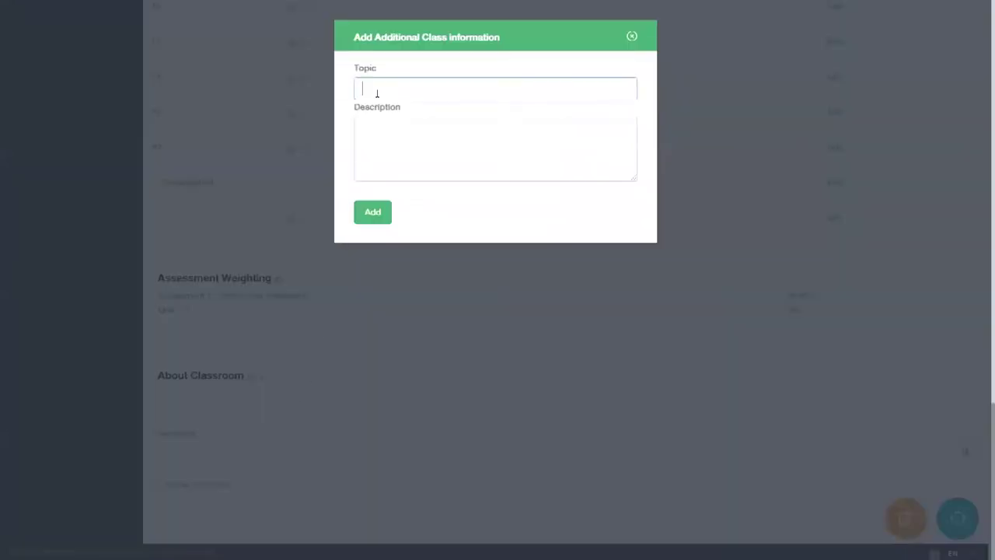
{"action": "type", "text": "Grading scale"}
{"action": "key", "text": "Tab"}
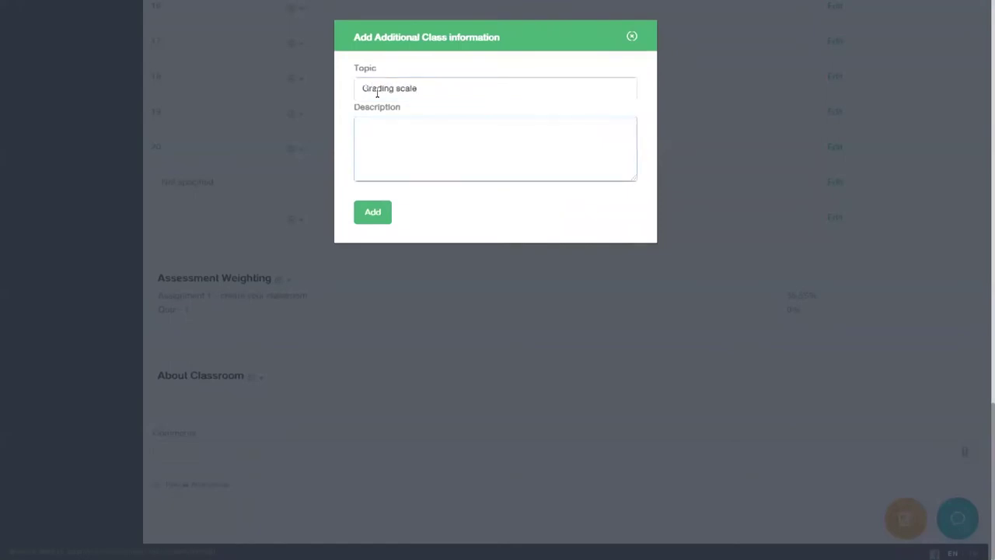
{"action": "type", "text": "A 80-100%"}
{"action": "key", "text": "Return"}
{"action": "type", "text": "B 70-79%"}
{"action": "key", "text": "Return"}
{"action": "type", "text": "C60"}
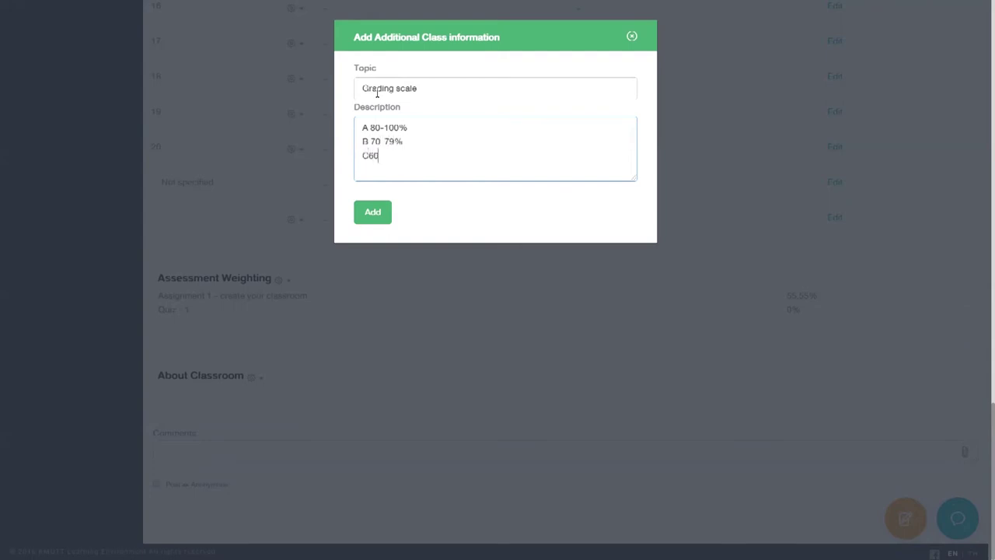
{"action": "type", "text": "-69%"}
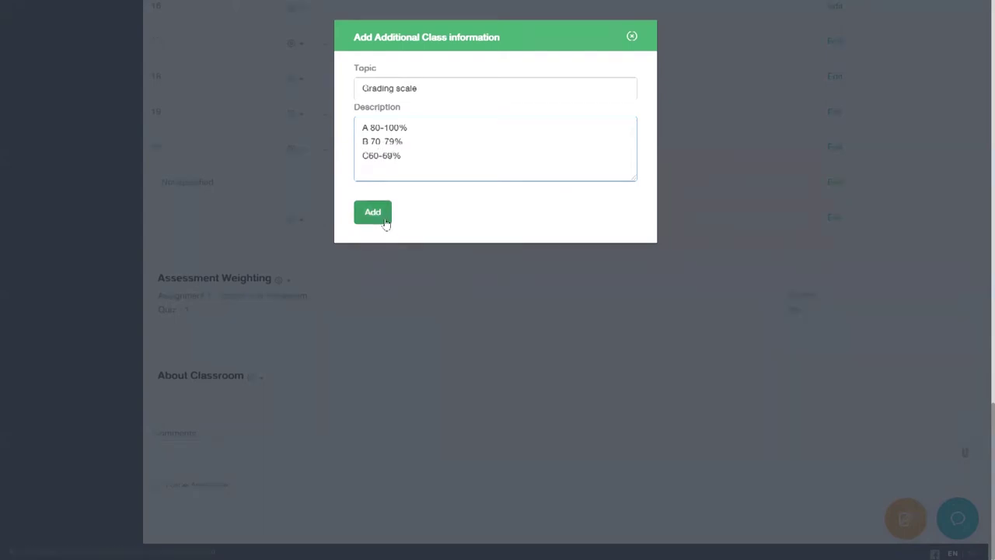
{"action": "left_click", "coordinate": [383, 217]}
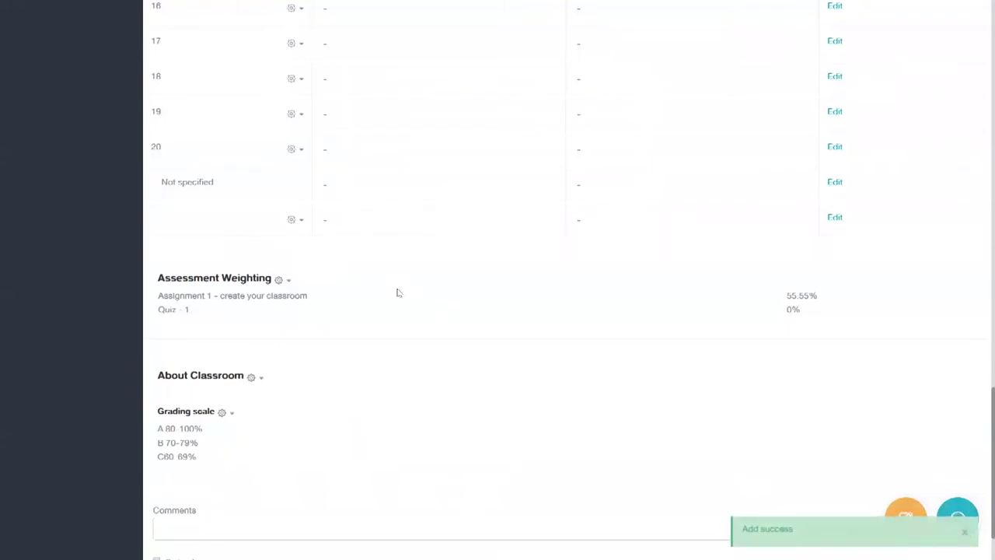
- Add a second About Classroom topic for References, typed as 'Heterence'
{"action": "left_click", "coordinate": [260, 381]}
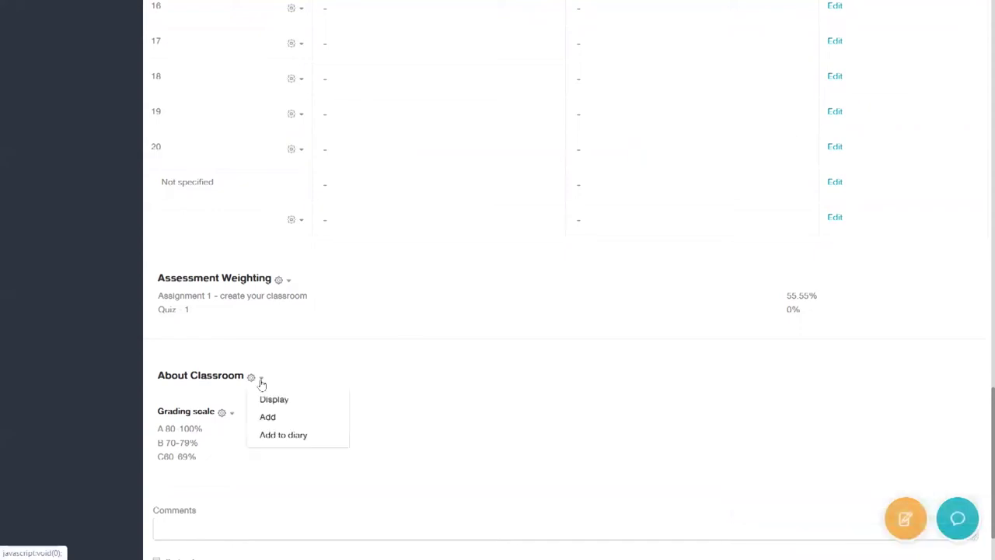
{"action": "left_click", "coordinate": [287, 418]}
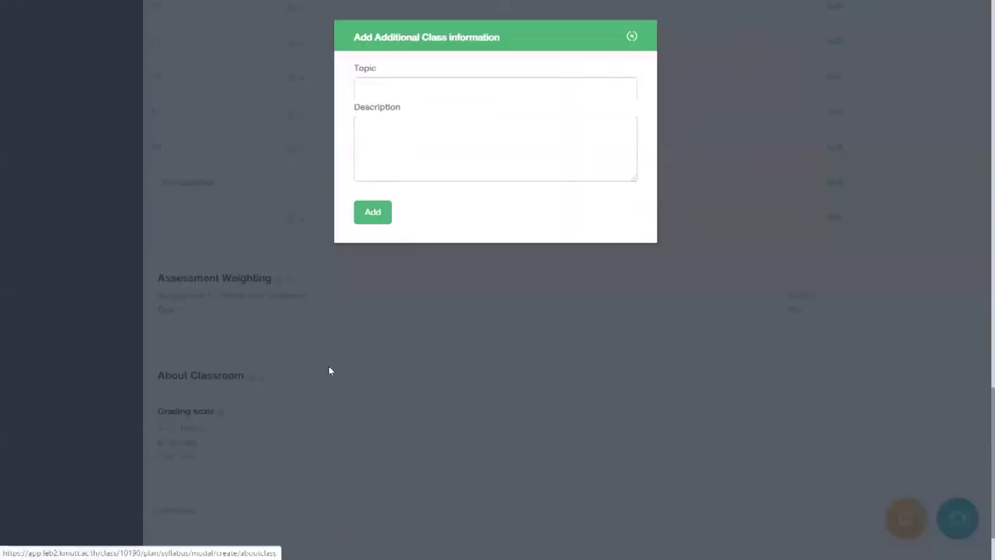
{"action": "left_click", "coordinate": [374, 95]}
{"action": "type", "text": "Hetere"}
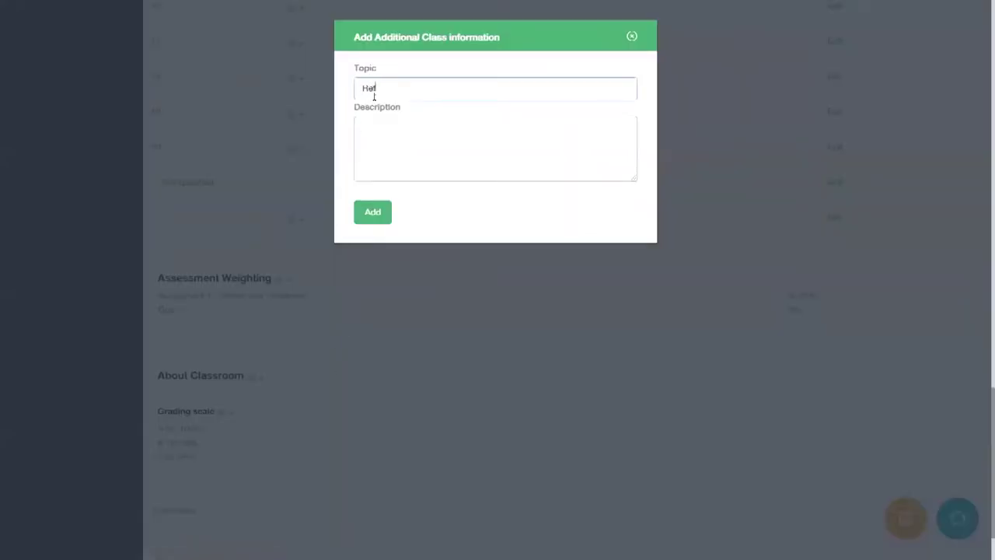
{"action": "type", "text": "nce"}
{"action": "left_click", "coordinate": [424, 174]}
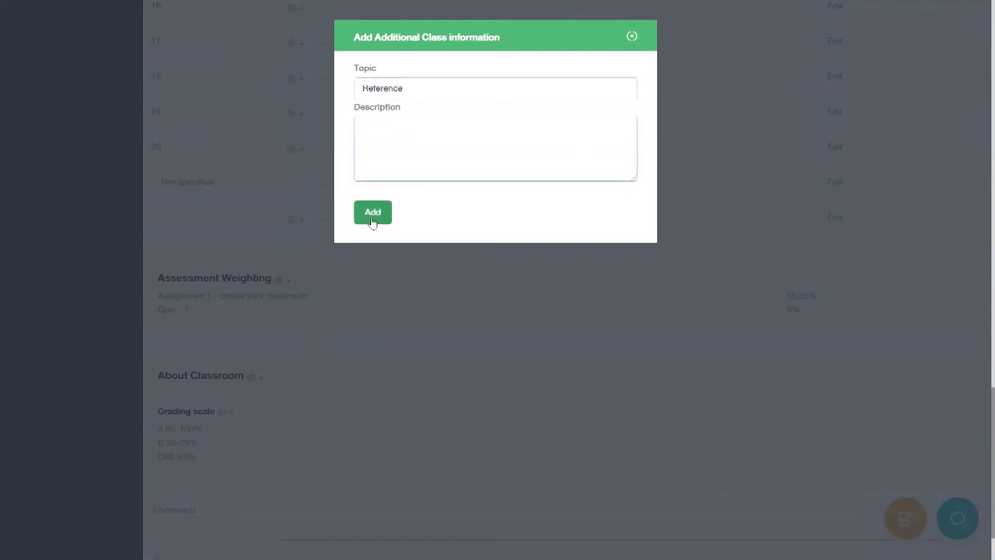
{"action": "left_click", "coordinate": [372, 213]}
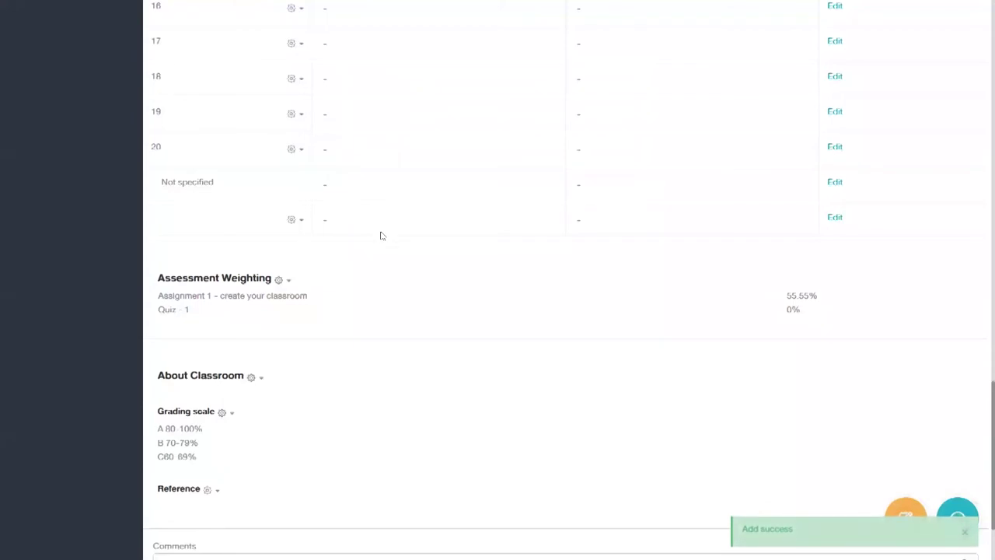
- Tick Post as Anonymous on the syllabus comment, then scroll back up the Syllabus page
{"action": "scroll", "coordinate": [373, 256], "scroll_direction": "down", "scroll_amount": 3}
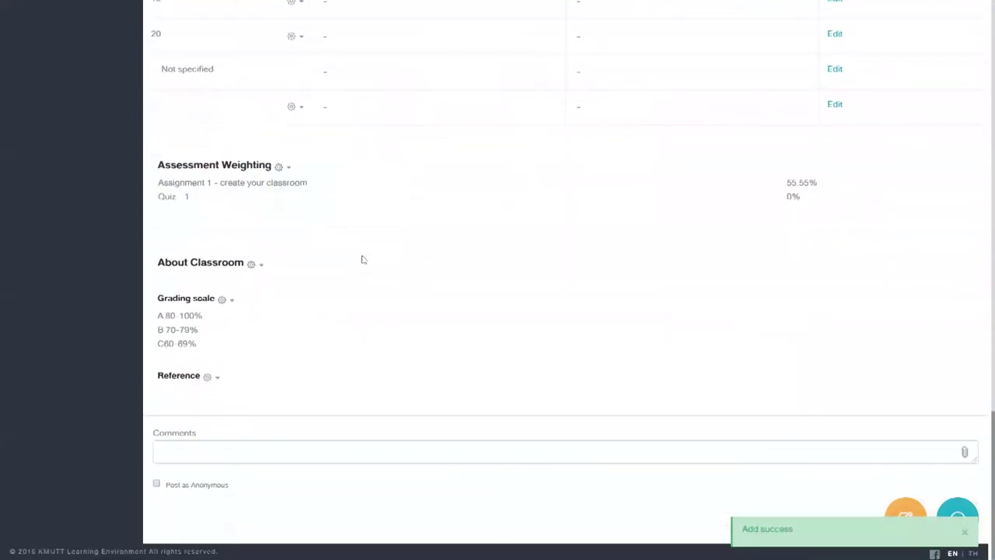
{"action": "left_click", "coordinate": [414, 456]}
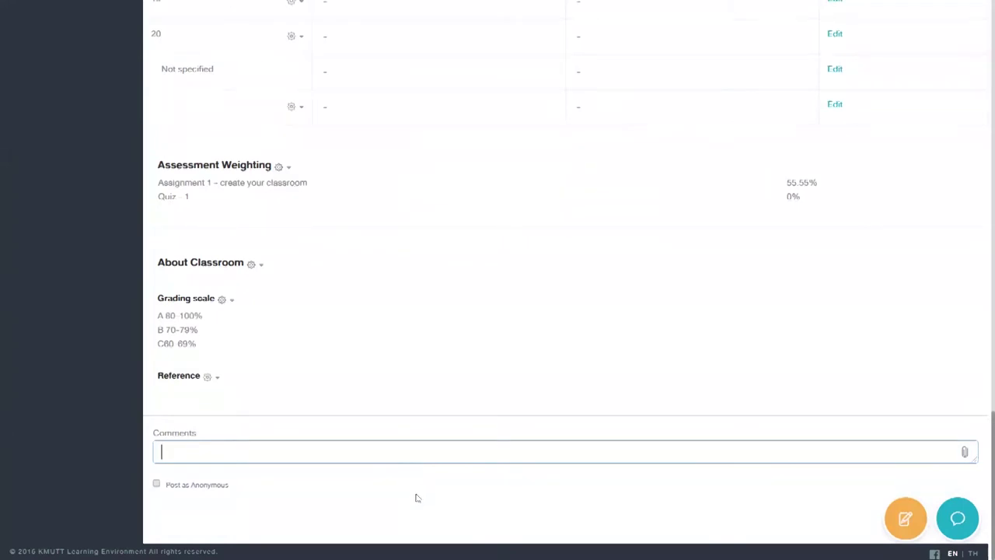
{"action": "left_click", "coordinate": [156, 486]}
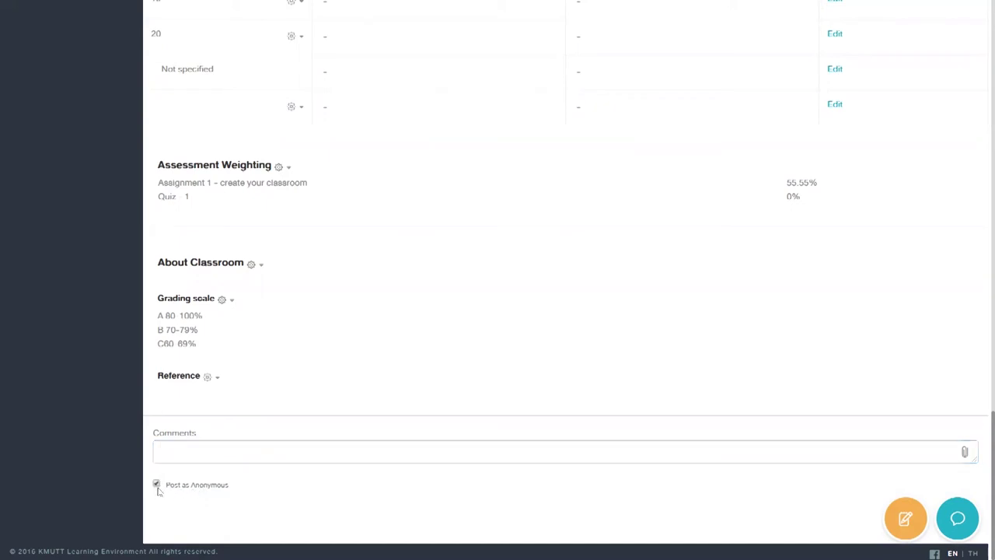
{"action": "left_click", "coordinate": [185, 453]}
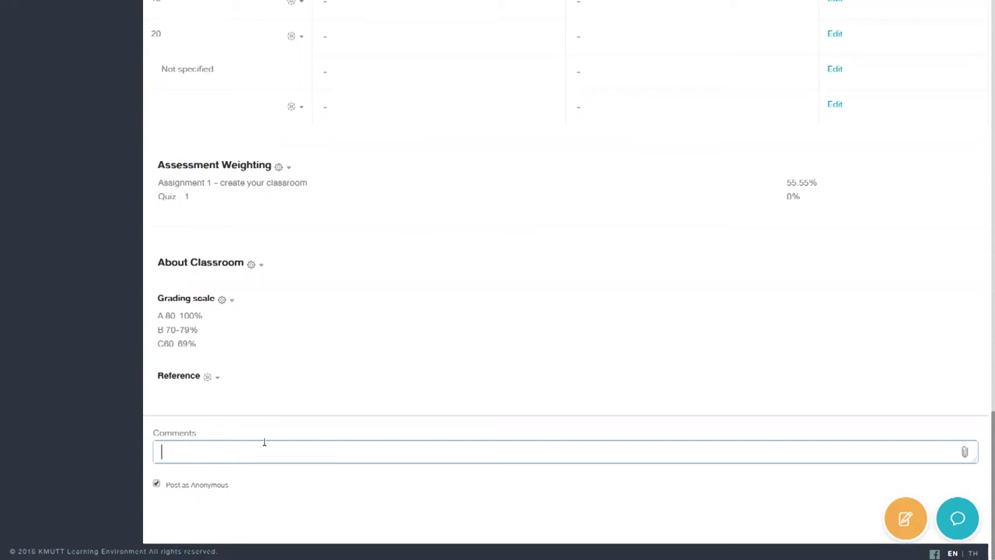
{"action": "scroll", "coordinate": [257, 447], "scroll_direction": "up", "scroll_amount": 5}
{"action": "scroll", "coordinate": [251, 448], "scroll_direction": "up", "scroll_amount": 15}
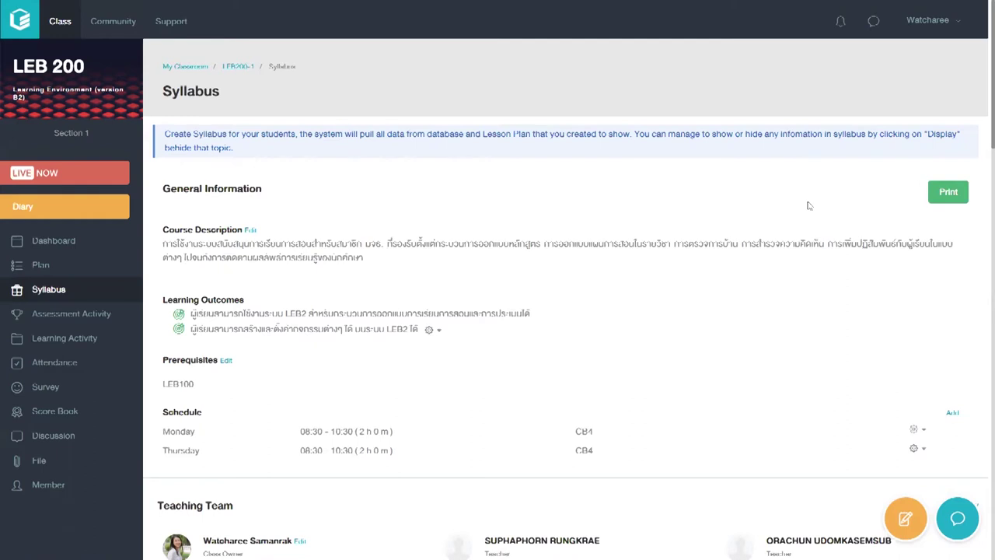
- Go to the Assessment Activity page from the left sidebar
{"action": "left_click", "coordinate": [51, 313]}
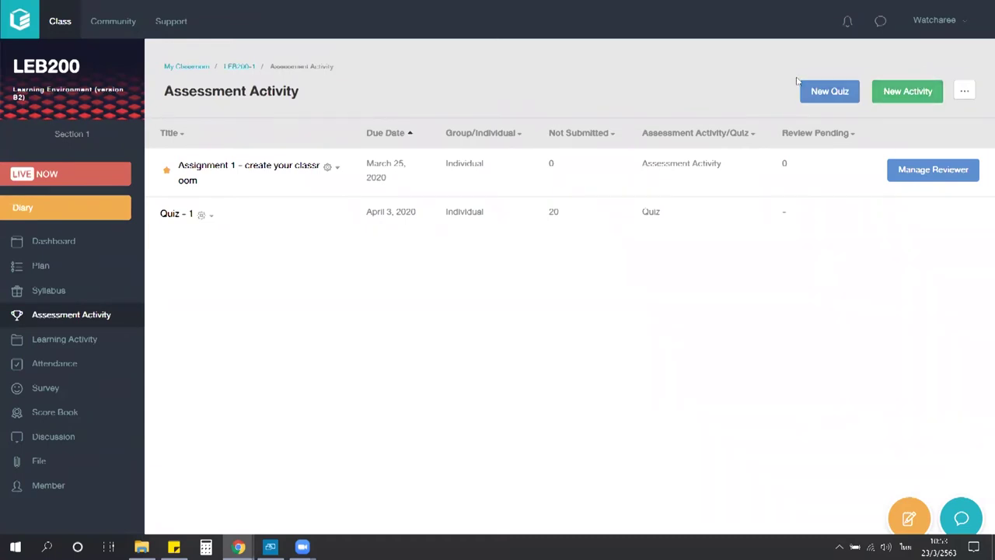
- Start a new activity titled 'Assignment 2 - จับกลุ่มและส่งรูปถ่ายสมาชิก กลุ่มละ 4-6 คน' and bring up Insert link for its description
{"action": "left_click", "coordinate": [895, 92]}
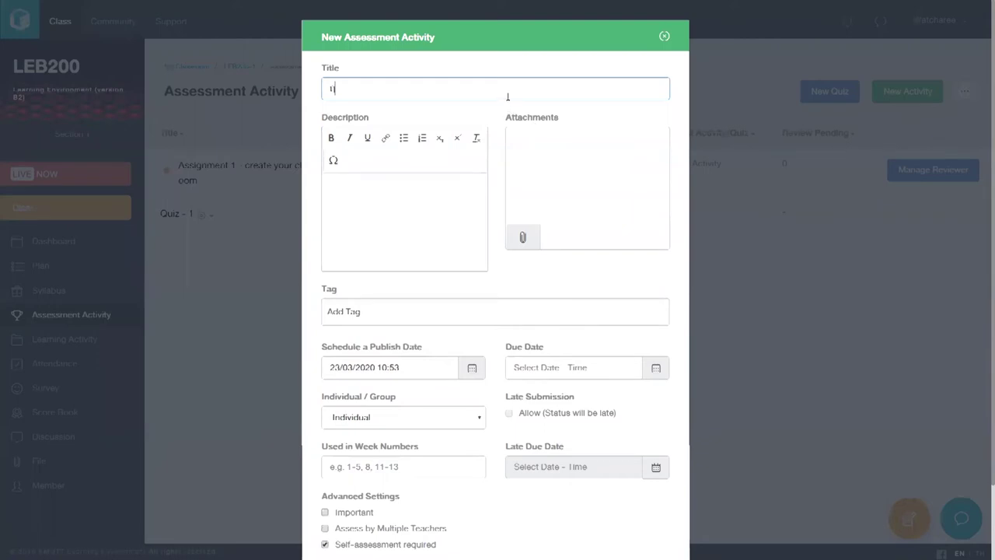
{"action": "type", "text": "Assignment"}
{"action": "type", "text": "2 - จับกลุ่มแล"}
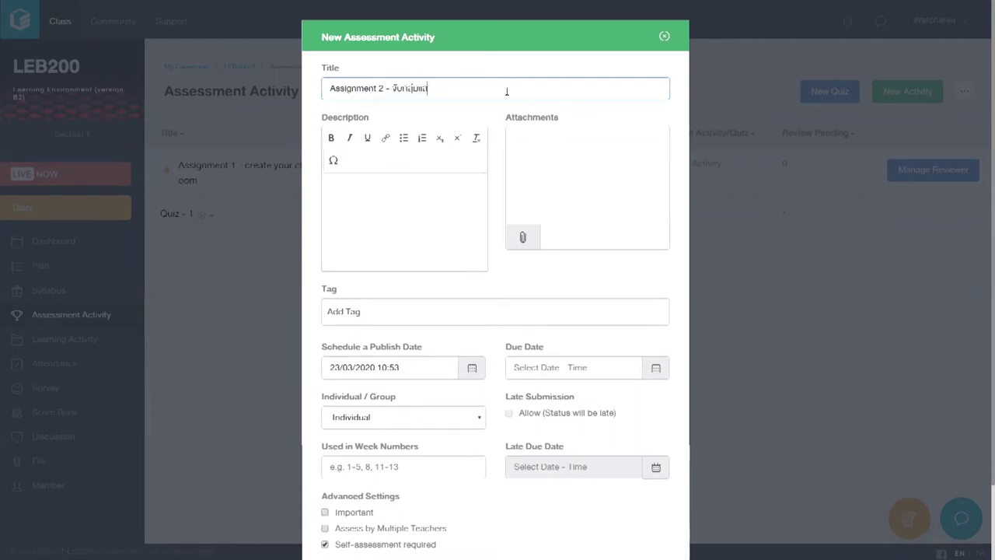
{"action": "type", "text": "ะส่งรูปท่านั่งสมาธิ ลก"}
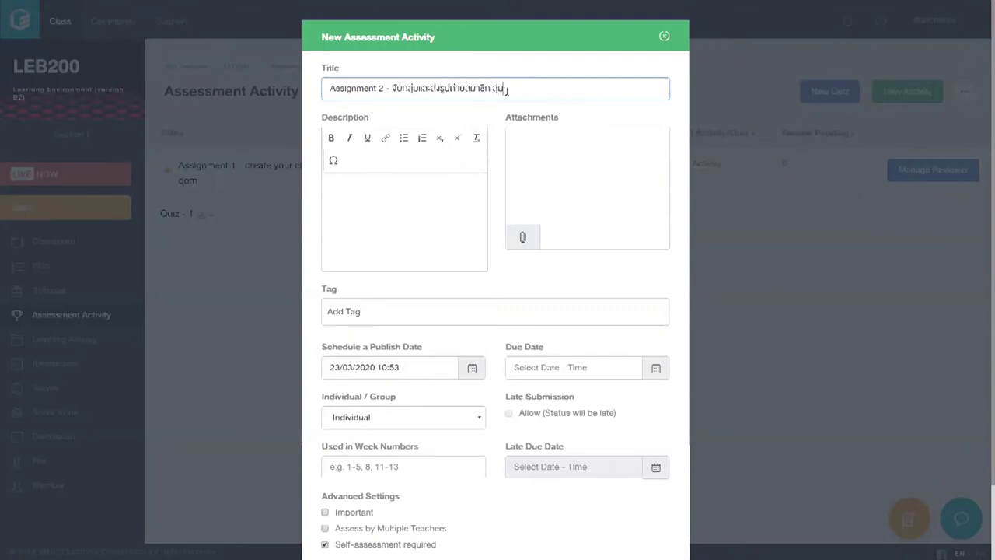
{"action": "key", "text": "BackSpace"}
{"action": "type", "text": "4-6 คน"}
{"action": "key", "text": "Tab"}
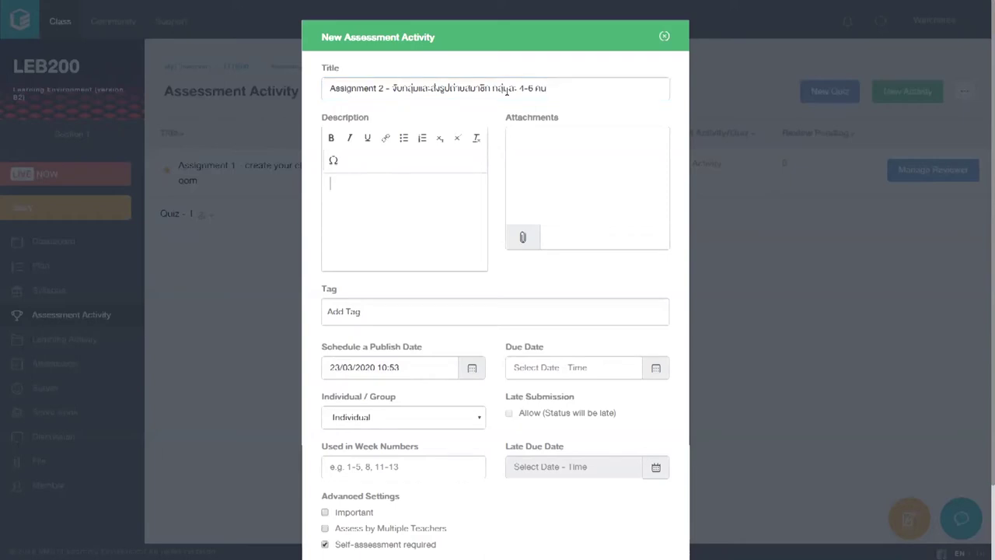
{"action": "left_click", "coordinate": [385, 138]}
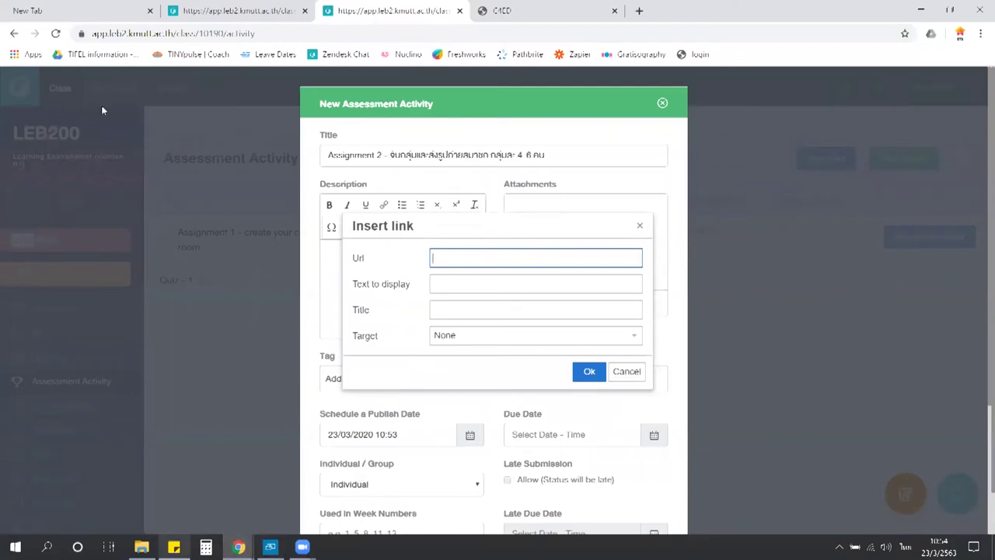
- In a new tab, search YouTube for leb2 and open the KMUTT Learning Environment channel
{"action": "left_click", "coordinate": [117, 11]}
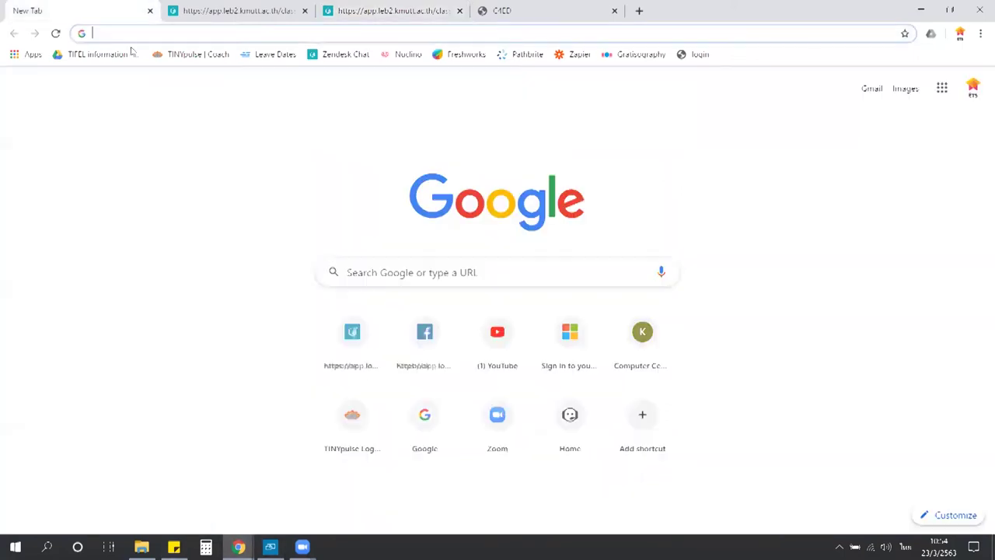
{"action": "left_click", "coordinate": [486, 364]}
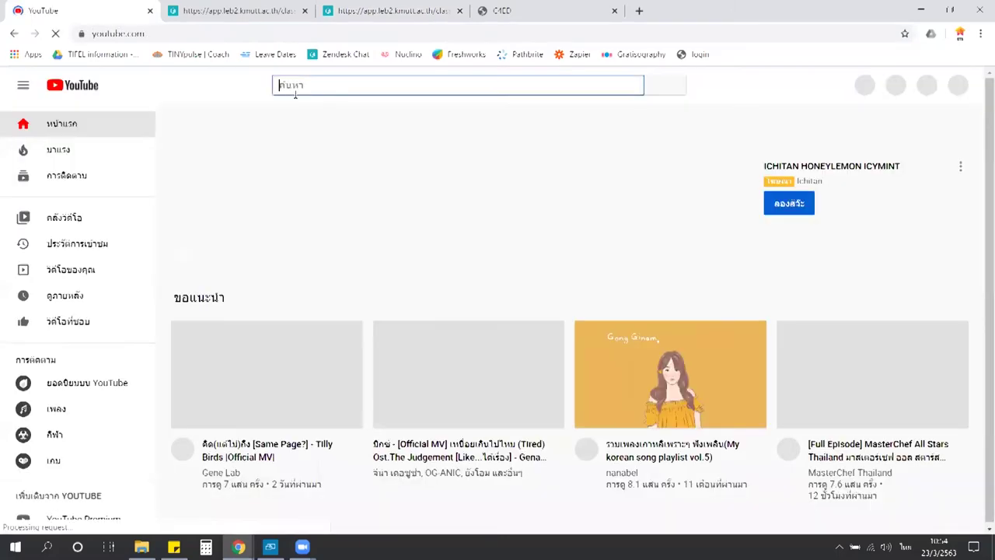
{"action": "left_click", "coordinate": [295, 93]}
{"action": "type", "text": "leb"}
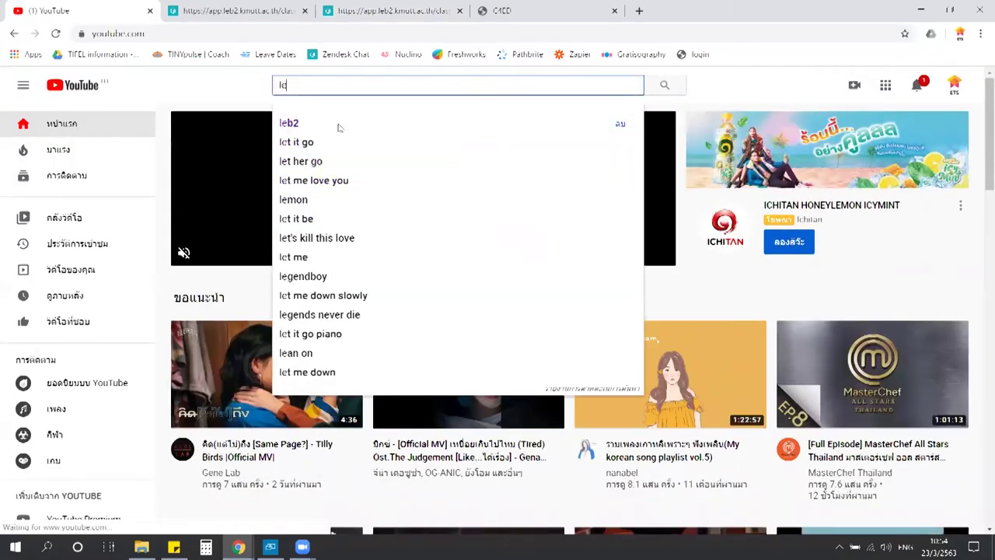
{"action": "left_click", "coordinate": [300, 125]}
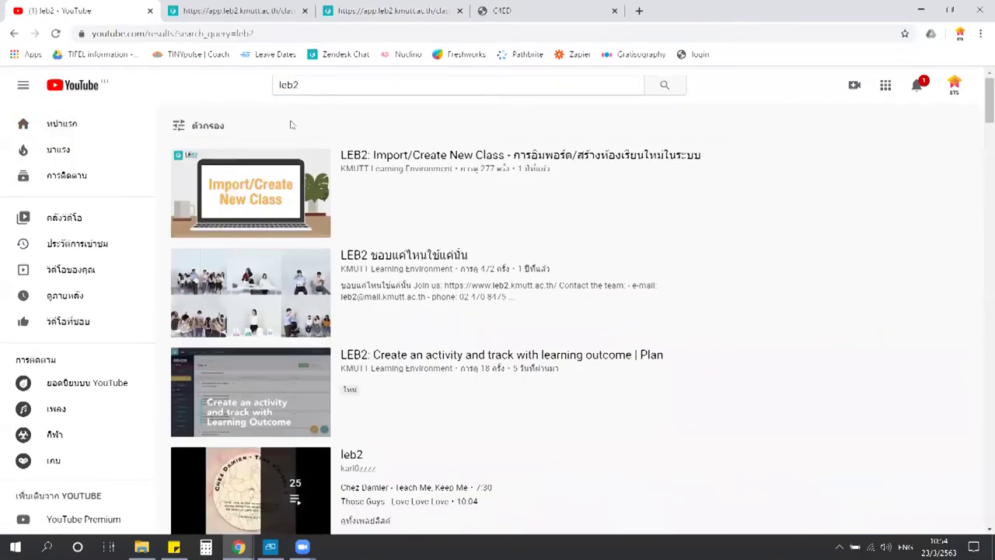
{"action": "left_click", "coordinate": [376, 268]}
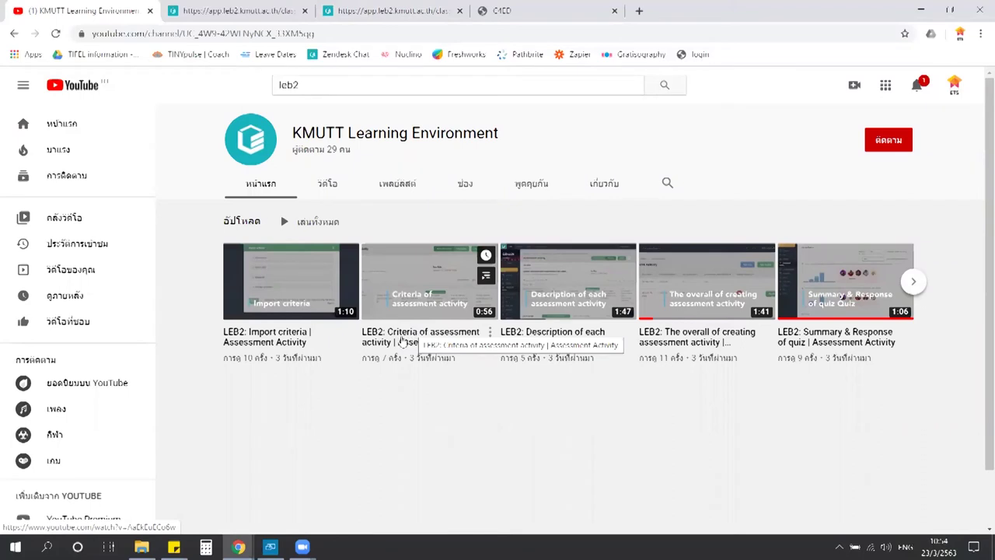
- From the Fast track tutorials playlist, load and pause 'LEB2: The overall of creating assessment activity'
{"action": "left_click", "coordinate": [401, 193]}
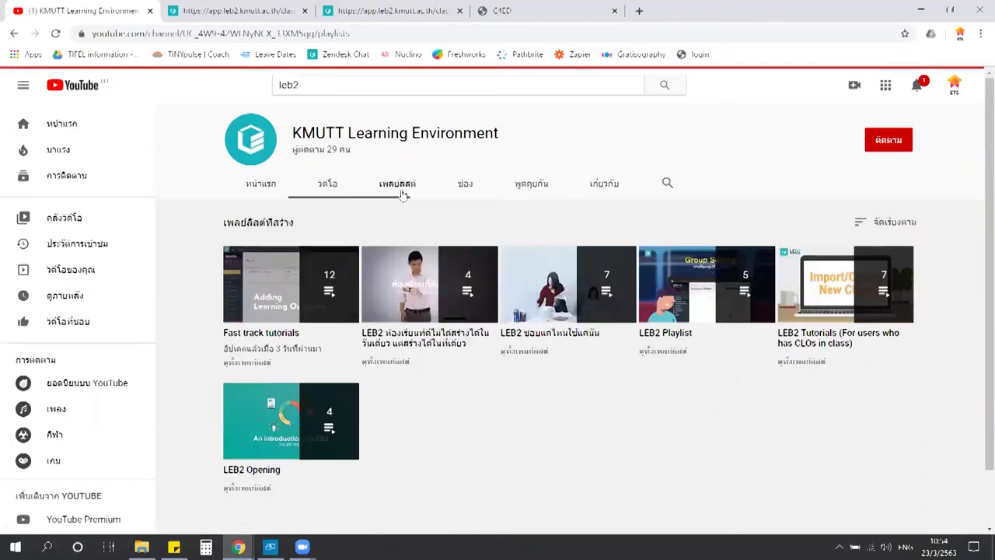
{"action": "left_click", "coordinate": [292, 288]}
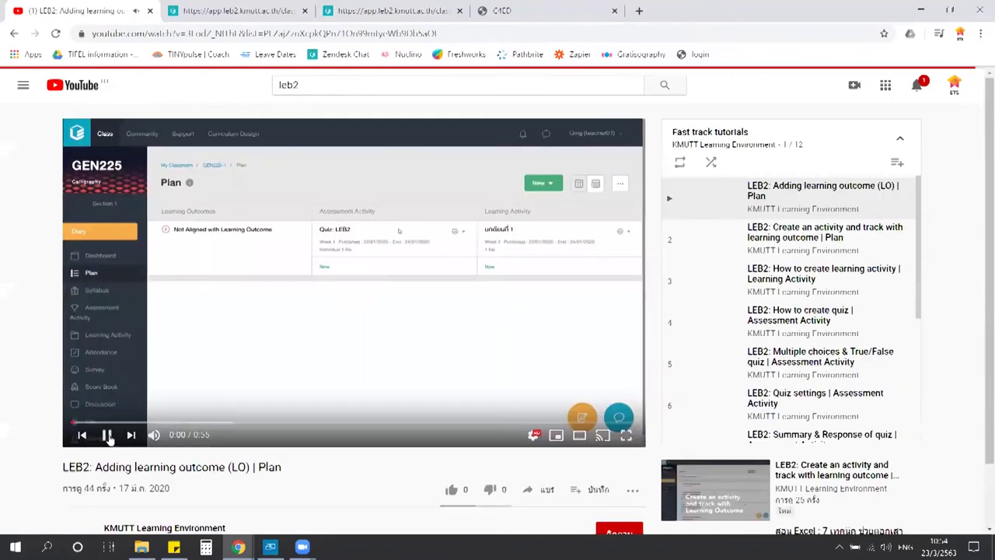
{"action": "left_click", "coordinate": [111, 434]}
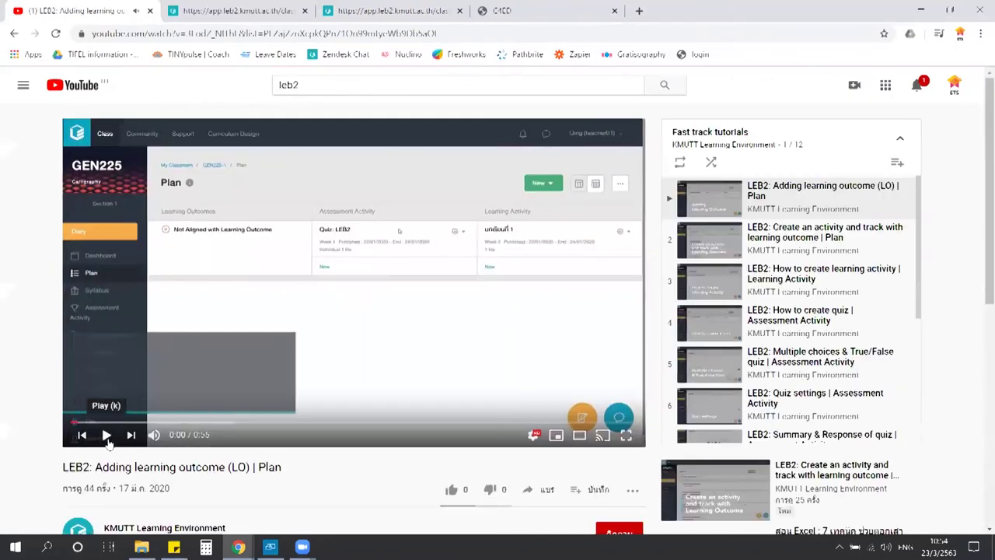
{"action": "scroll", "coordinate": [863, 412], "scroll_direction": "down", "scroll_amount": 3}
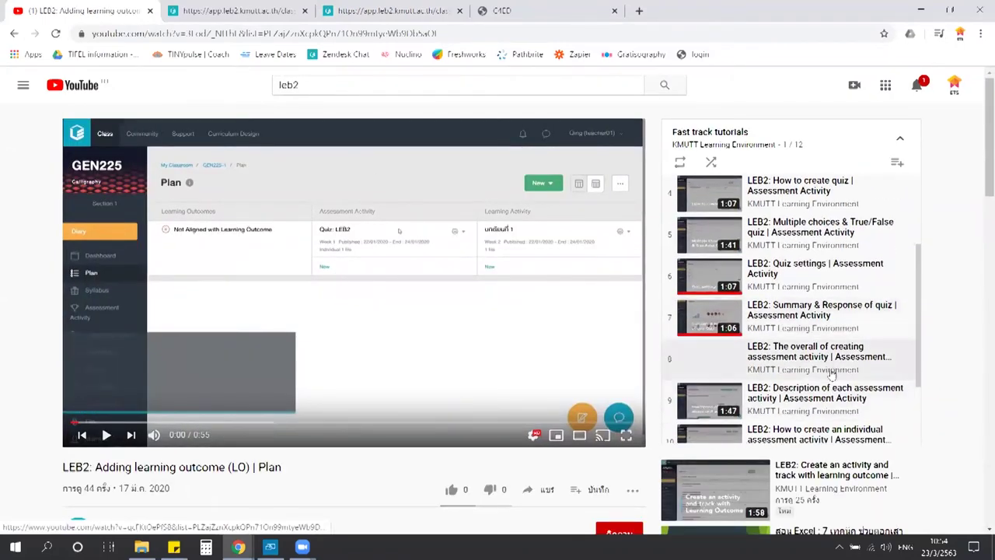
{"action": "scroll", "coordinate": [833, 372], "scroll_direction": "down", "scroll_amount": 2}
{"action": "left_click", "coordinate": [828, 299]}
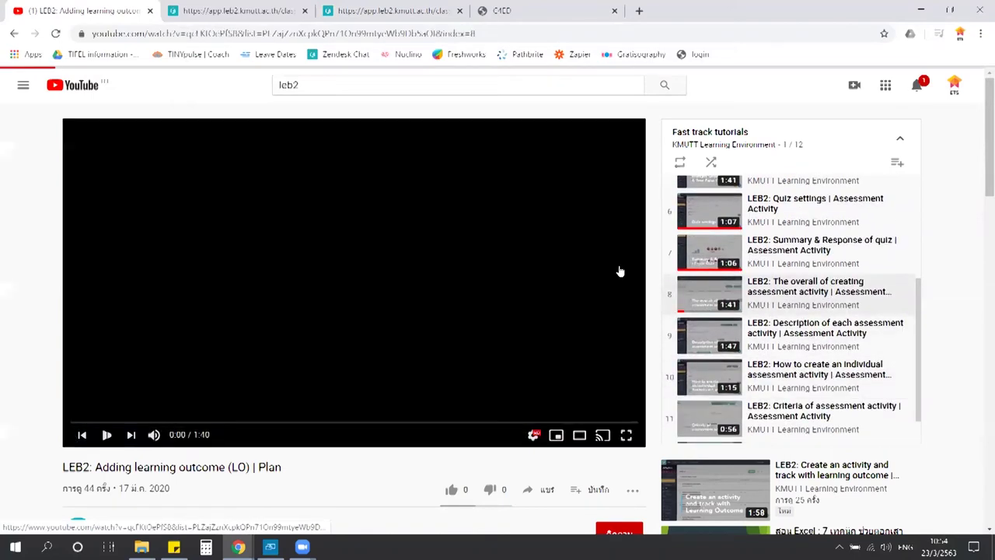
{"action": "left_click", "coordinate": [107, 436]}
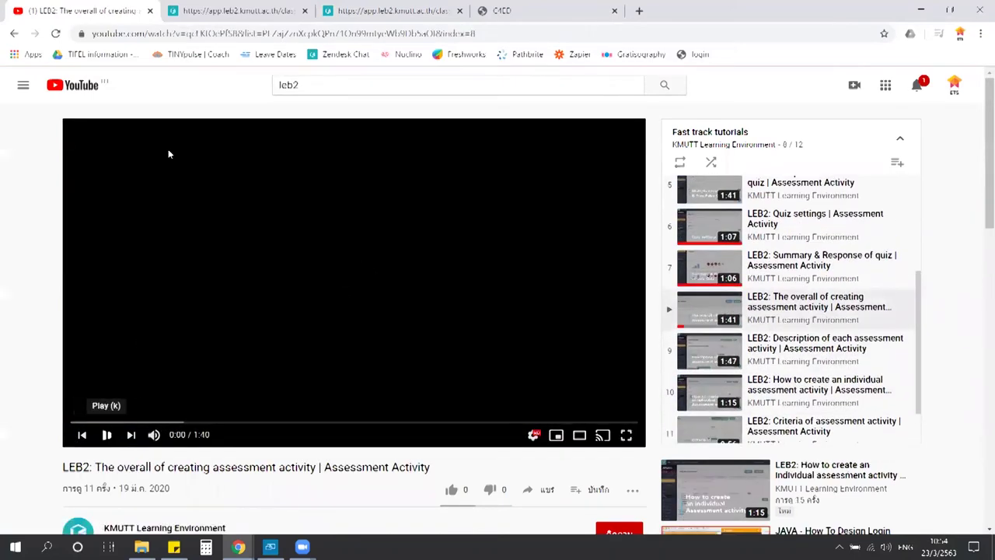
{"action": "left_click", "coordinate": [197, 34]}
{"action": "right_click", "coordinate": [195, 35]}
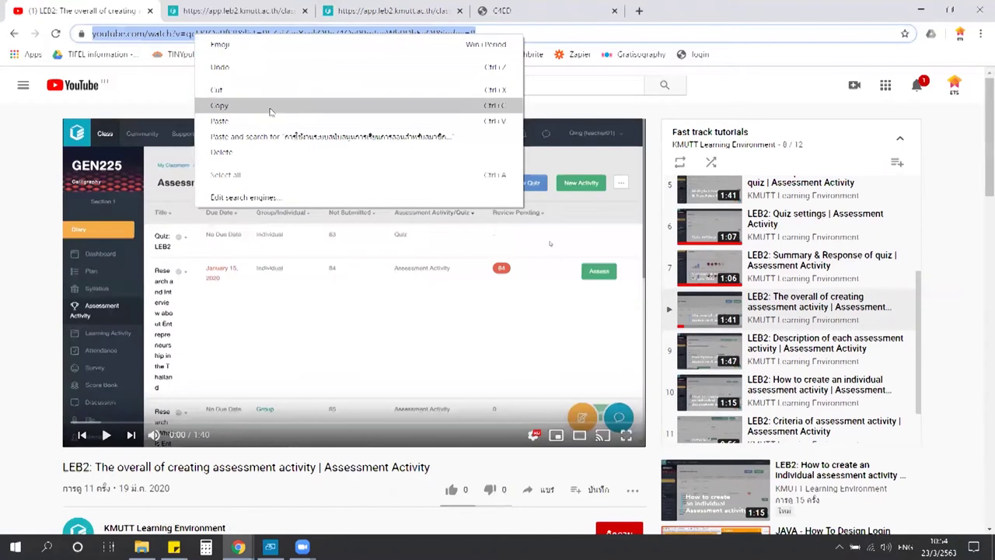
- Copy the tutorial video's address and insert it as a hyperlink in the Assignment 2 description
{"action": "left_click", "coordinate": [271, 105]}
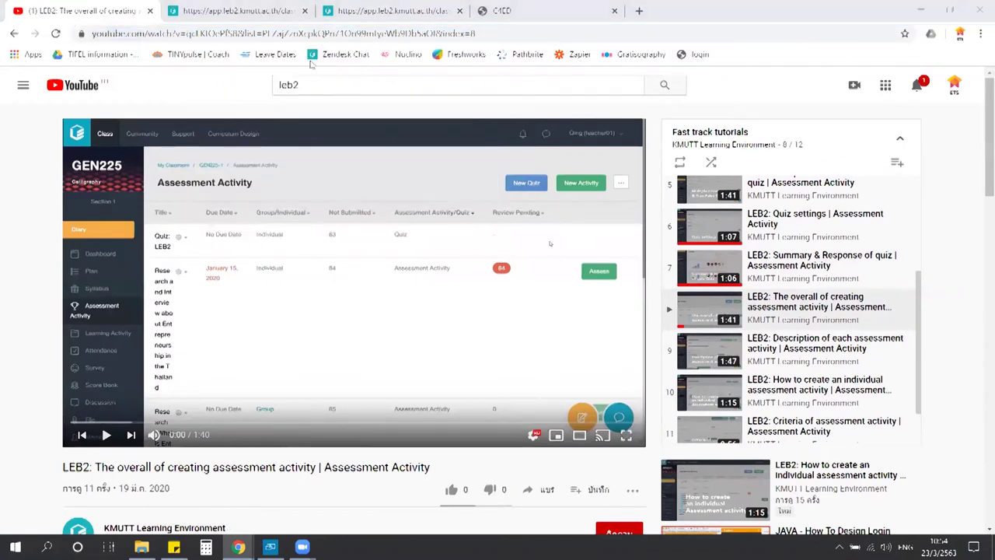
{"action": "left_click", "coordinate": [392, 11]}
{"action": "key", "text": "ctrl+v"}
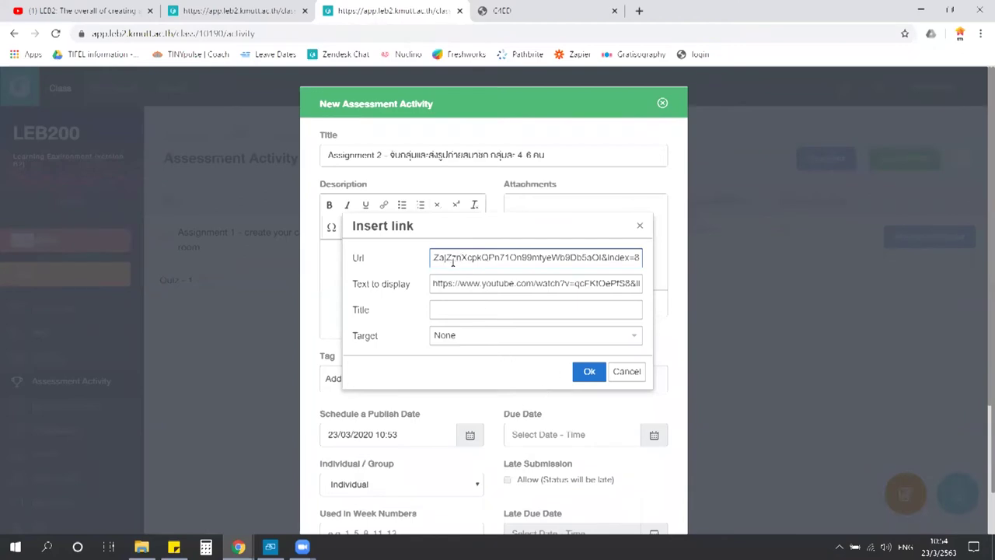
{"action": "left_click", "coordinate": [592, 374]}
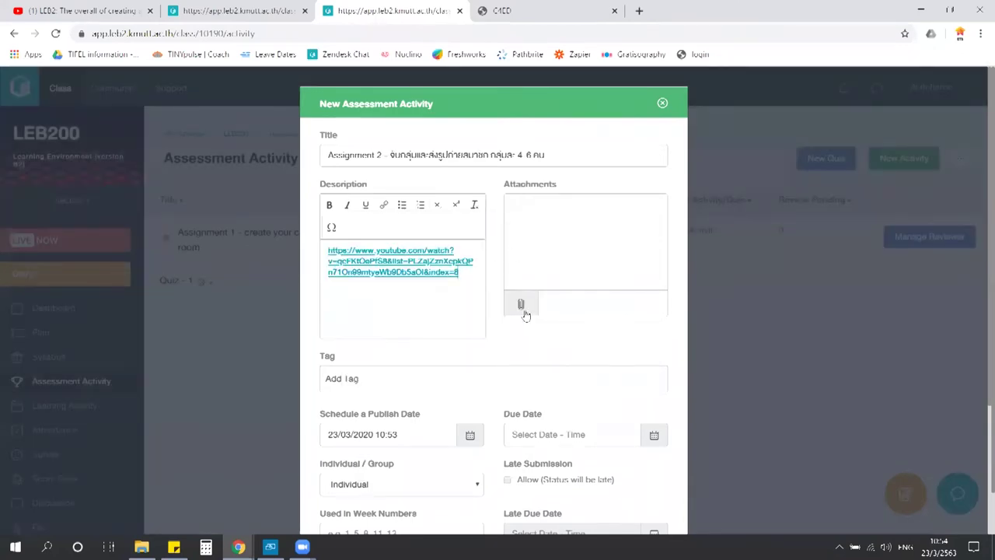
- Tag Assignment 2 as Assignments/ Homework and set its due date to 25 March 2020
{"action": "scroll", "coordinate": [513, 324], "scroll_direction": "down", "scroll_amount": 1}
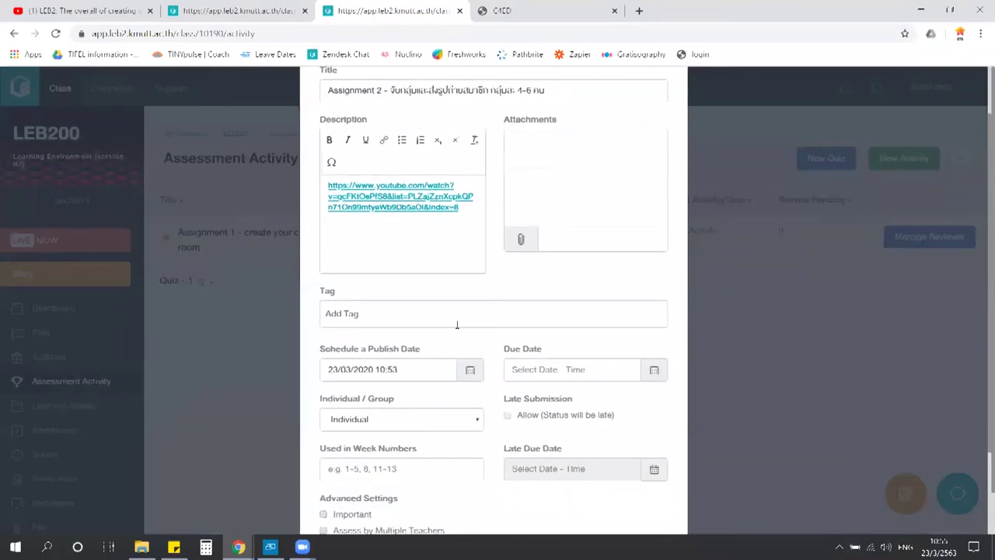
{"action": "left_click", "coordinate": [457, 325]}
{"action": "left_click", "coordinate": [413, 401]}
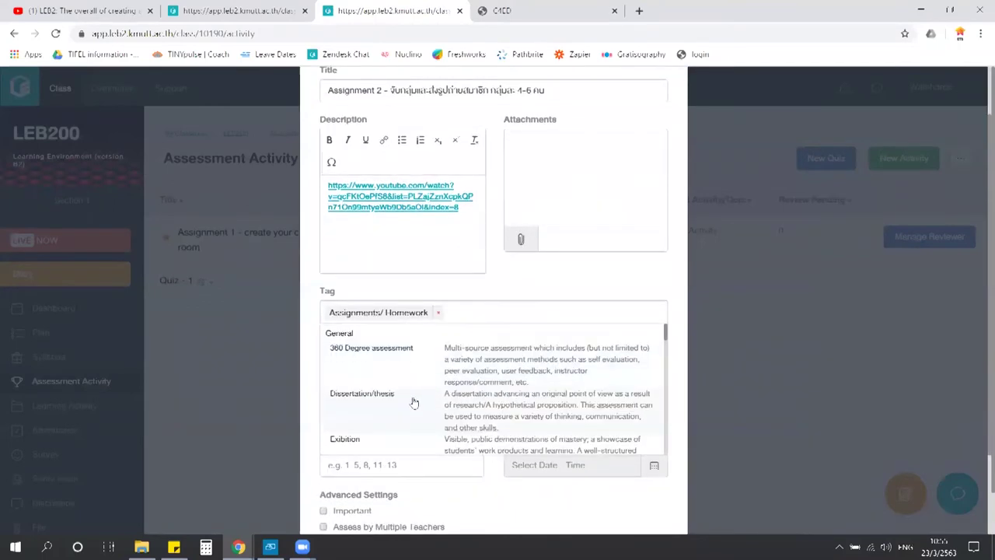
{"action": "scroll", "coordinate": [379, 401], "scroll_direction": "down", "scroll_amount": 2}
{"action": "double_click", "coordinate": [436, 277]}
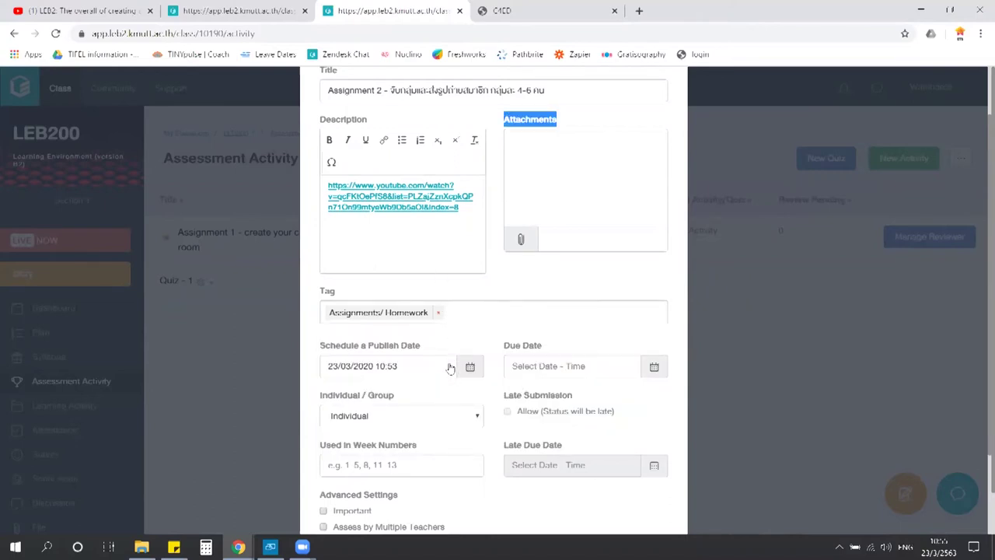
{"action": "left_click", "coordinate": [642, 368]}
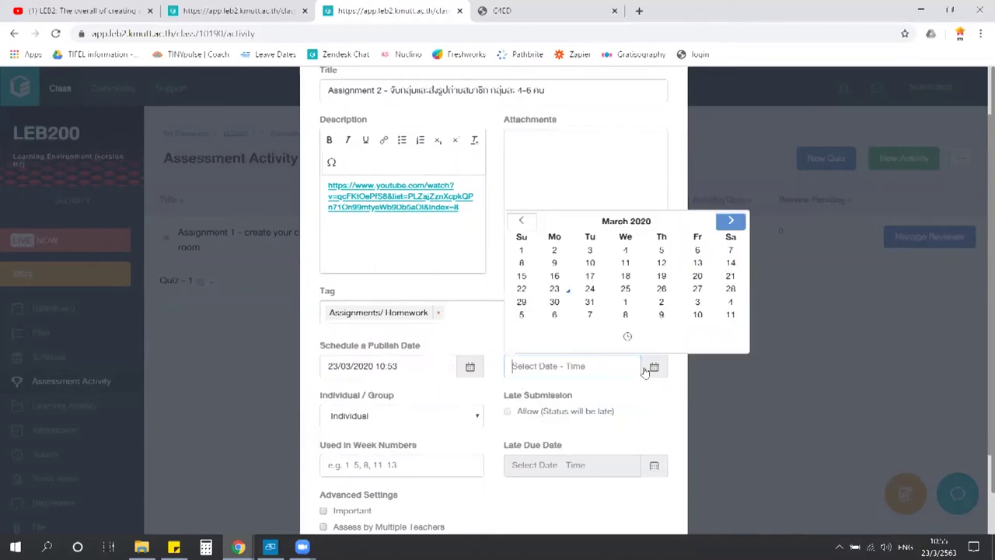
{"action": "left_click", "coordinate": [626, 289]}
{"action": "left_click", "coordinate": [635, 399]}
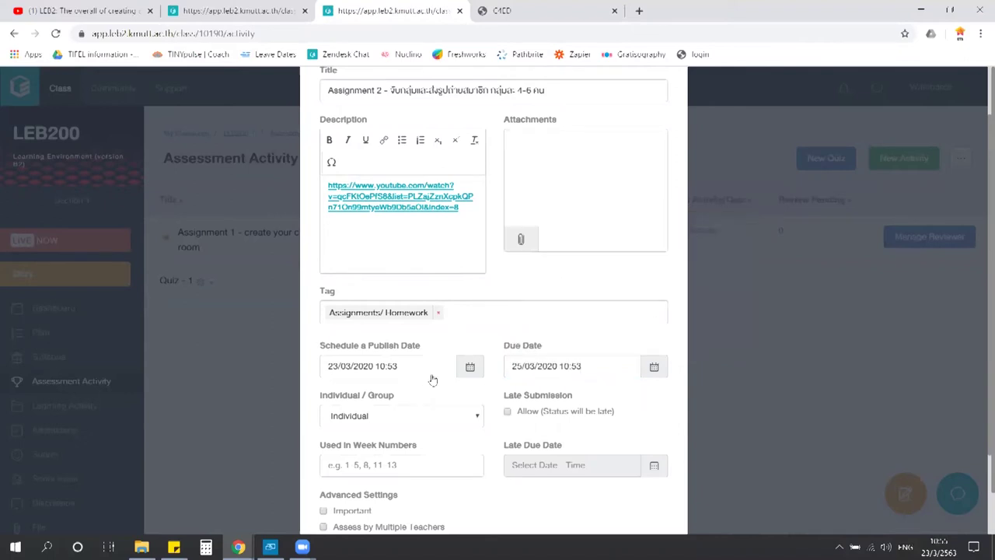
- Make it a week 1 group assignment marked Important, without self-assessment, and create it
{"action": "left_click", "coordinate": [456, 418]}
{"action": "left_click", "coordinate": [434, 451]}
{"action": "left_click", "coordinate": [430, 460]}
{"action": "type", "text": "1"}
{"action": "scroll", "coordinate": [432, 465], "scroll_direction": "down", "scroll_amount": 1}
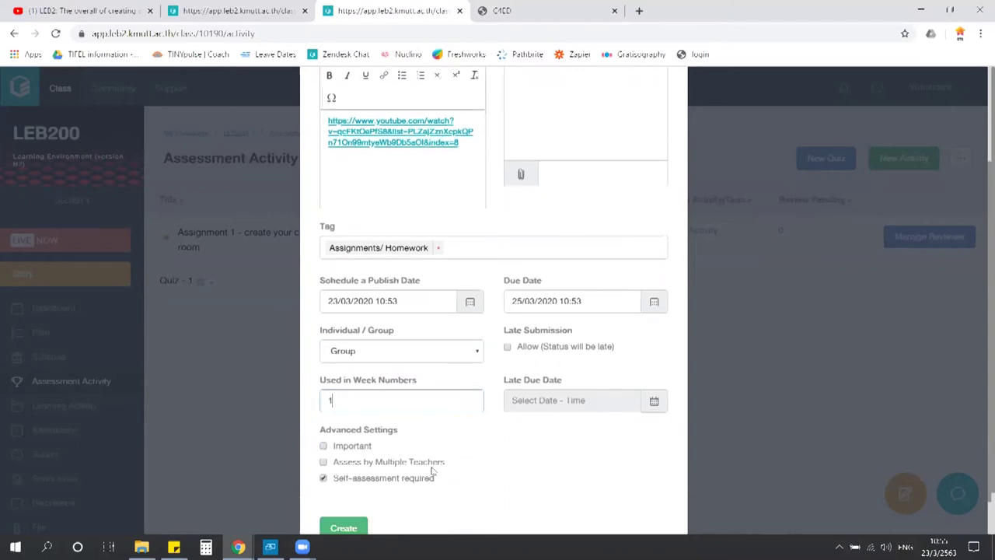
{"action": "left_click", "coordinate": [320, 478]}
{"action": "left_click", "coordinate": [323, 446]}
{"action": "scroll", "coordinate": [323, 448], "scroll_direction": "down", "scroll_amount": 1}
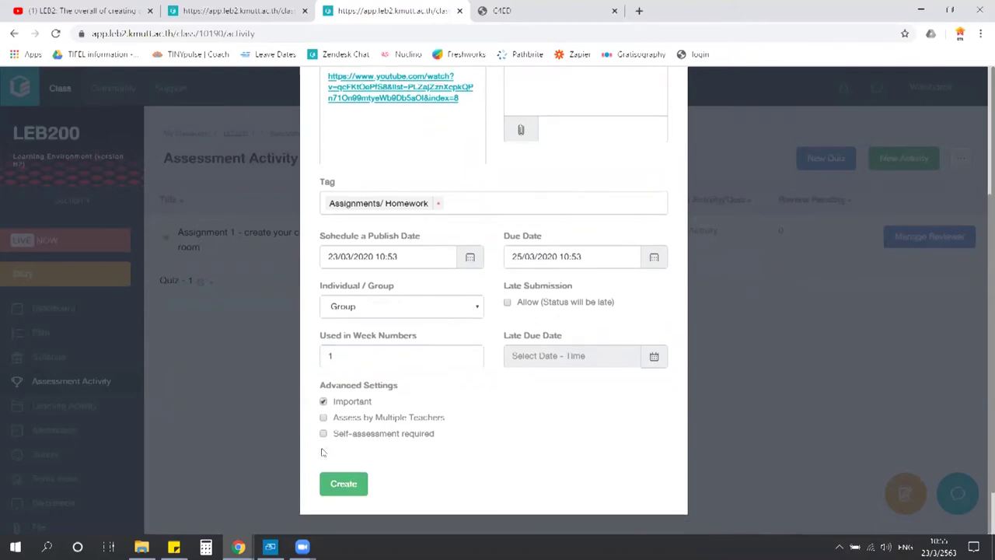
{"action": "left_click", "coordinate": [343, 484]}
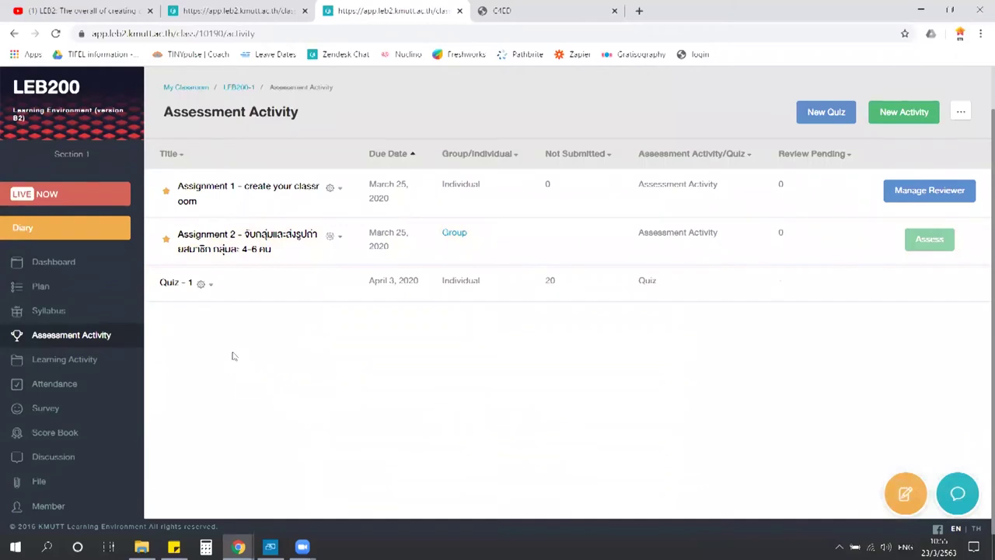
- Save Assignment 2's Criterion 1 with Competent Performer (60) expected, then return to the course Plan
{"action": "left_click", "coordinate": [238, 251]}
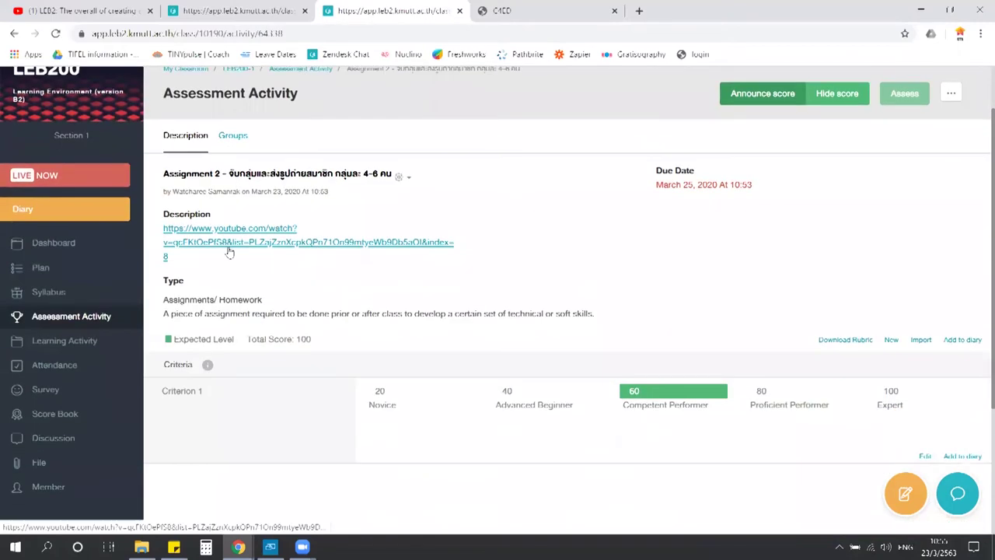
{"action": "scroll", "coordinate": [230, 252], "scroll_direction": "down", "scroll_amount": 1}
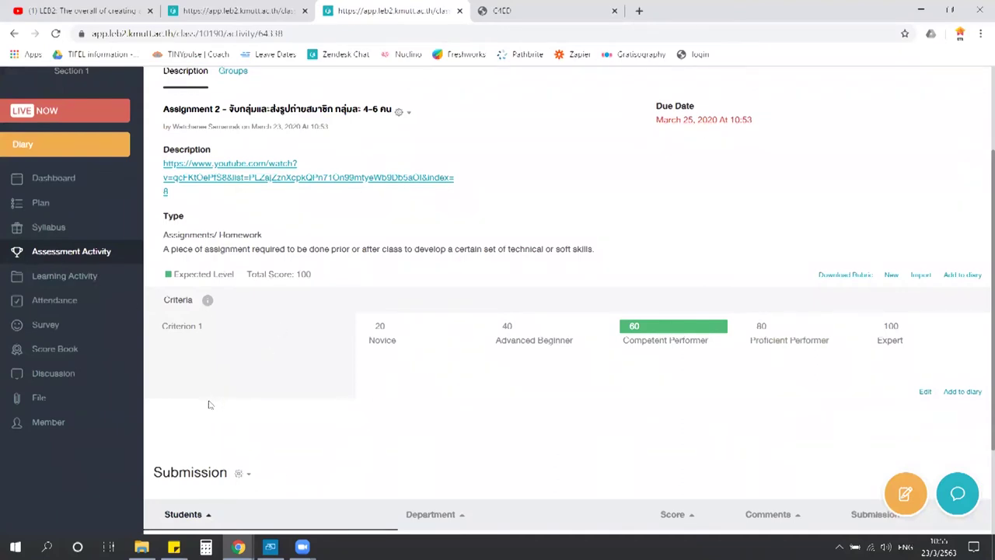
{"action": "left_click", "coordinate": [924, 392]}
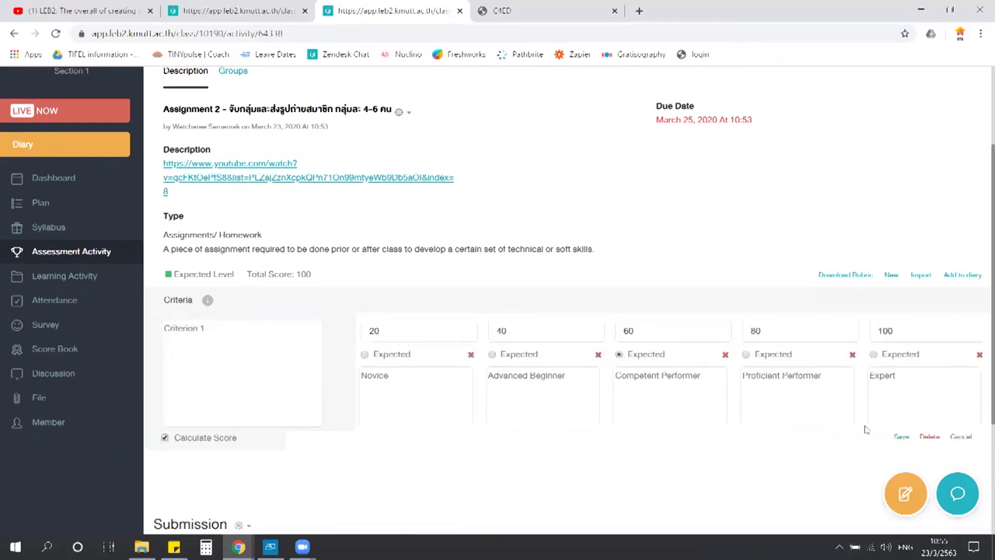
{"action": "left_click", "coordinate": [899, 437]}
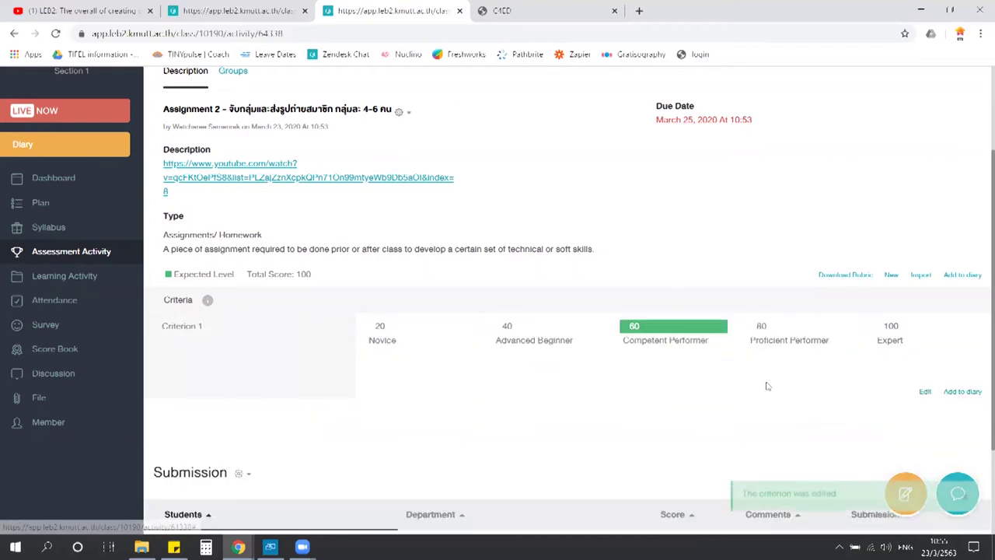
{"action": "scroll", "coordinate": [347, 227], "scroll_direction": "up", "scroll_amount": 1}
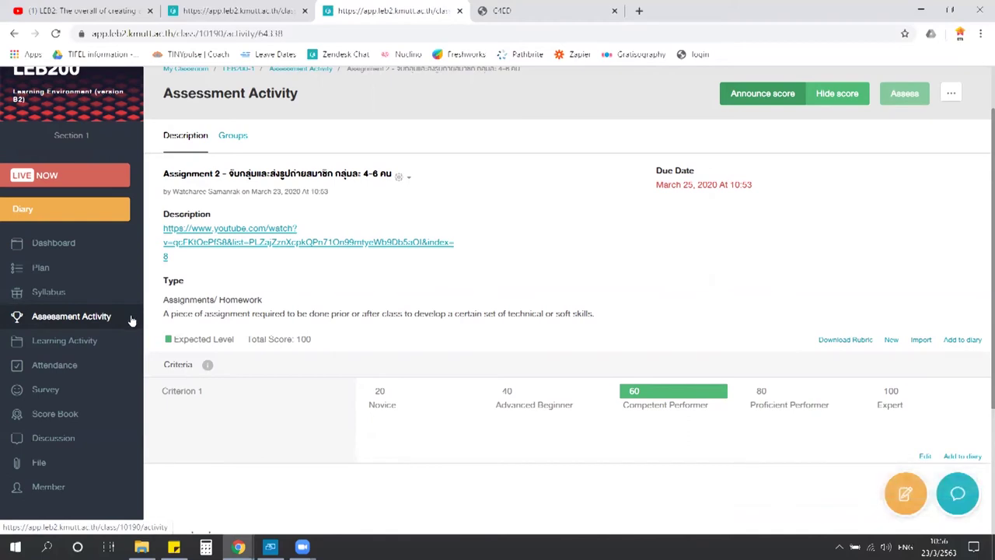
{"action": "left_click", "coordinate": [45, 273]}
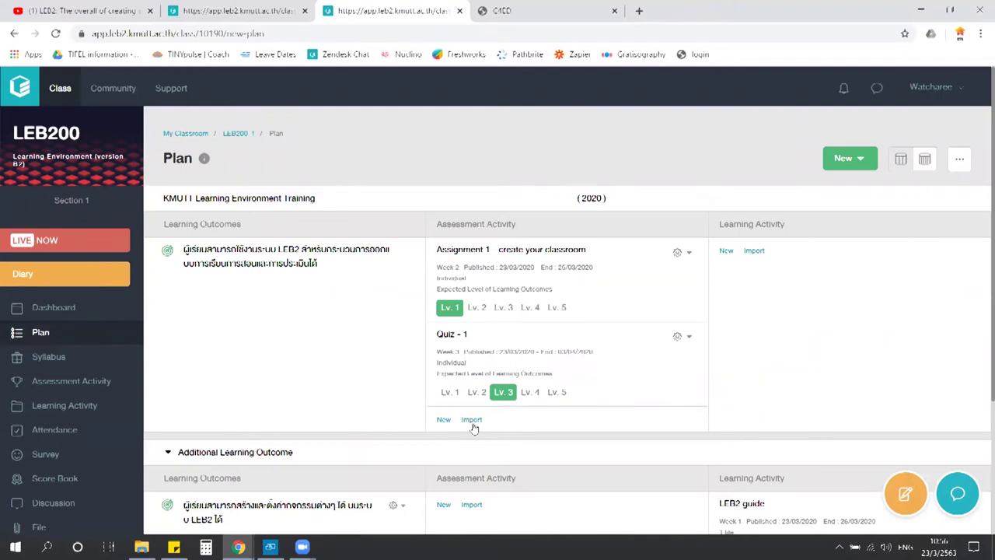
- Import Assignment 2 as an assessment activity under the first learning outcome
{"action": "left_click", "coordinate": [472, 420]}
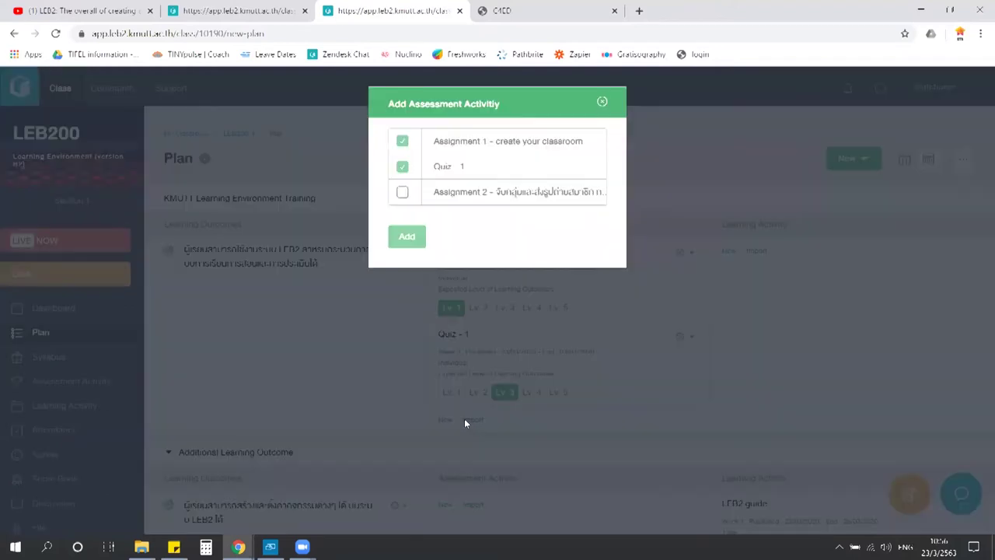
{"action": "left_click", "coordinate": [403, 193]}
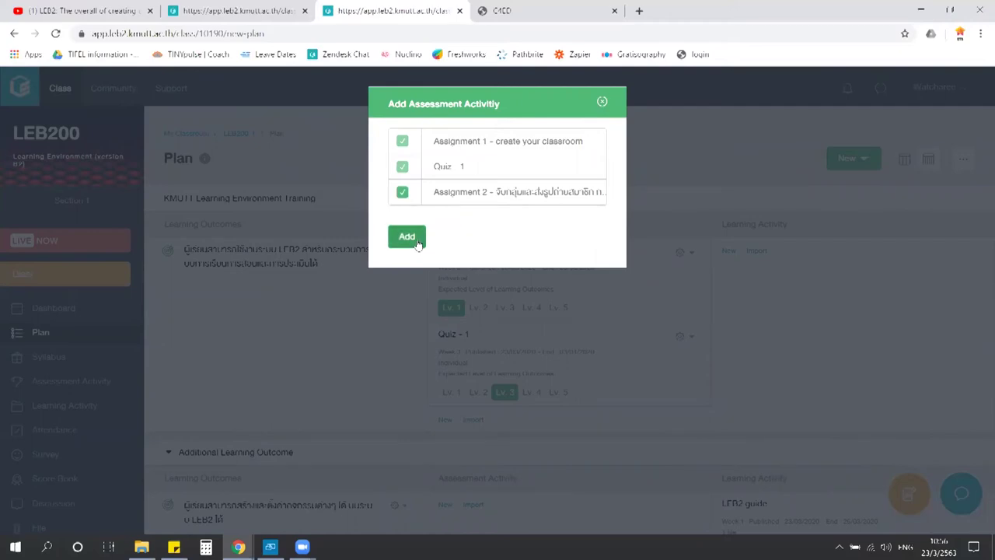
{"action": "left_click", "coordinate": [406, 237]}
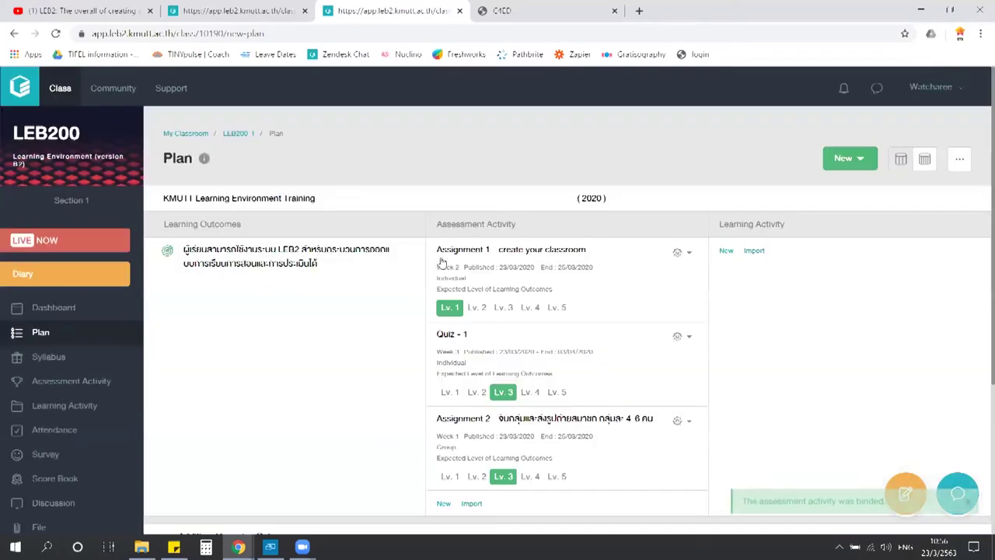
{"action": "scroll", "coordinate": [456, 280], "scroll_direction": "down", "scroll_amount": 1}
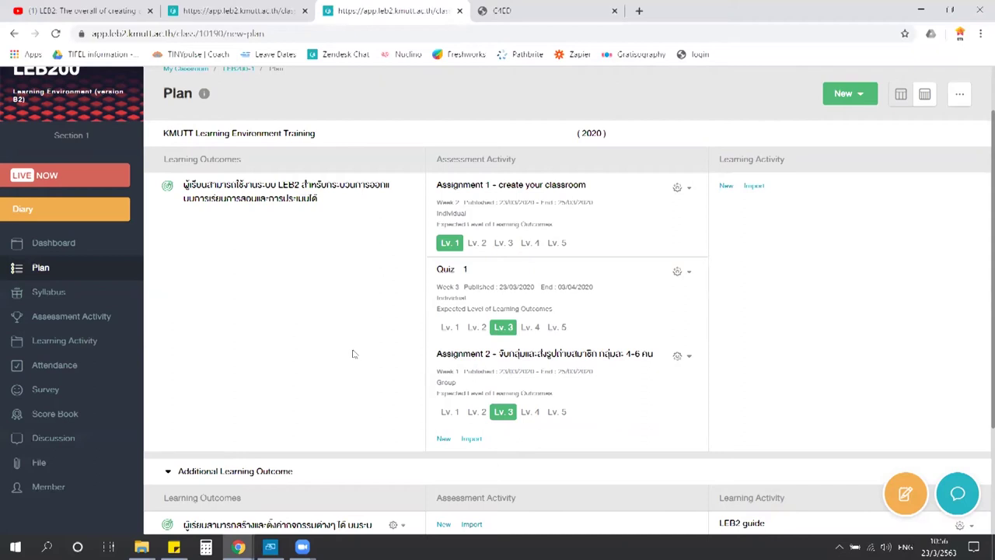
{"action": "scroll", "coordinate": [353, 355], "scroll_direction": "down", "scroll_amount": 1}
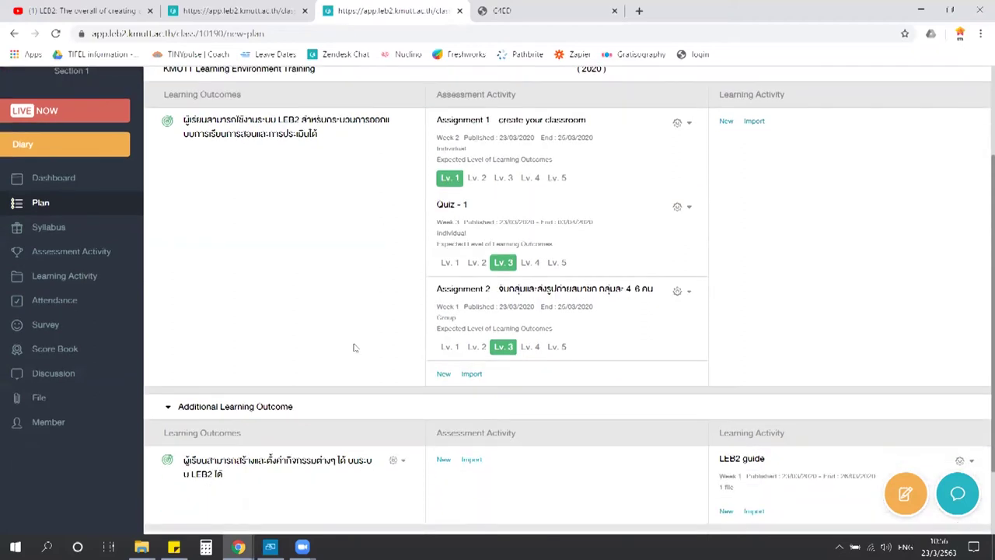
- Import Assignment 2 under the Additional Learning Outcome as well, leaving Assignment 1 unticked
{"action": "left_click", "coordinate": [476, 460]}
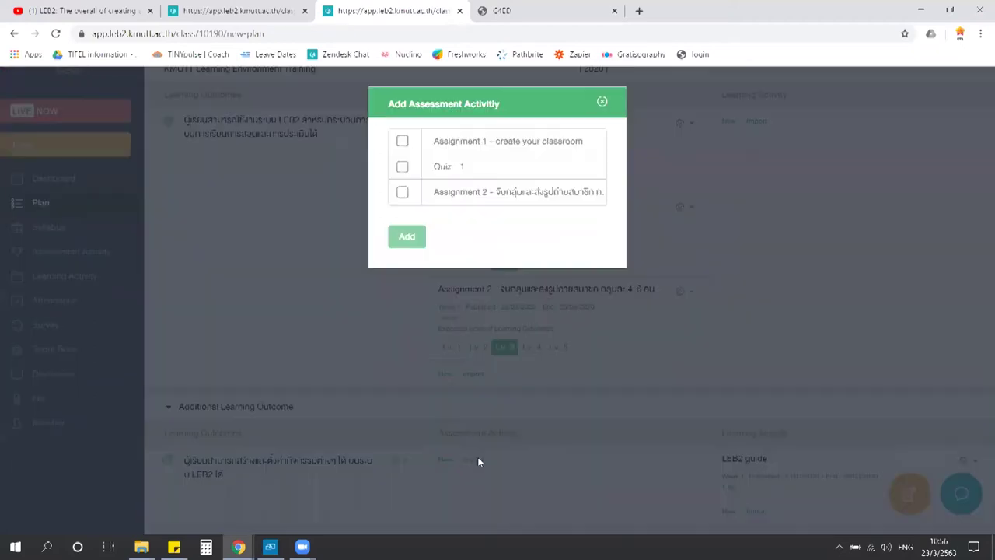
{"action": "left_click", "coordinate": [403, 142]}
{"action": "left_click", "coordinate": [403, 142]}
{"action": "left_click", "coordinate": [402, 192]}
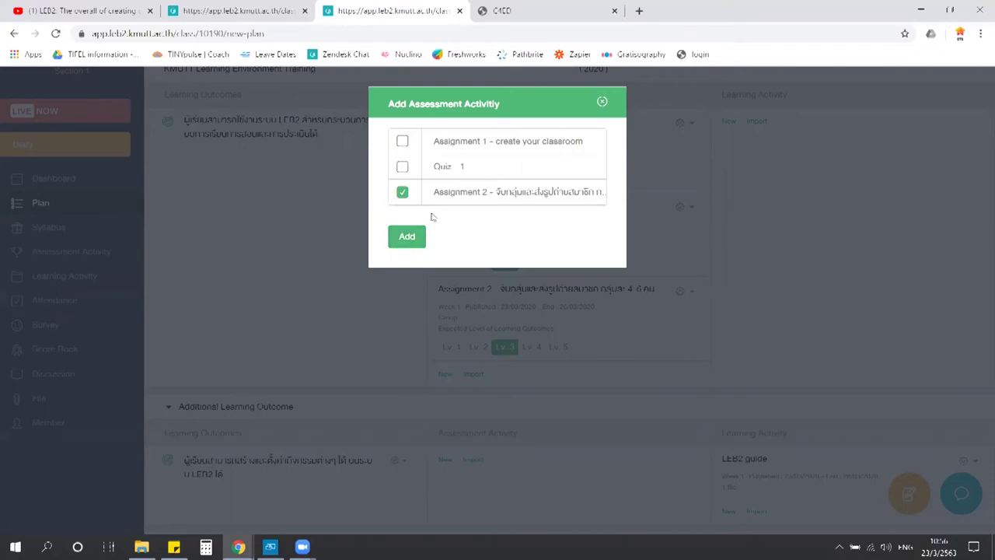
{"action": "left_click", "coordinate": [407, 237]}
{"action": "scroll", "coordinate": [722, 485], "scroll_direction": "down", "scroll_amount": 3}
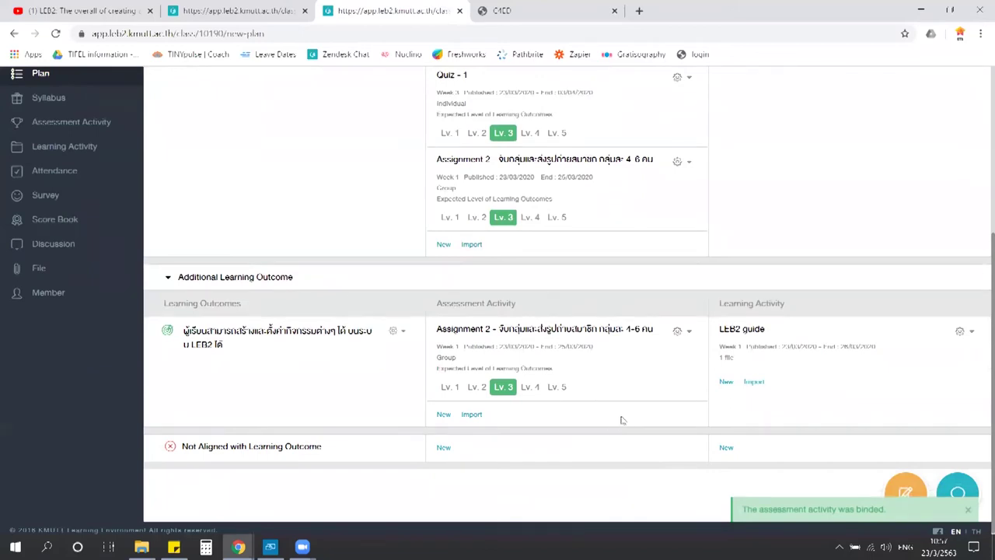
{"action": "scroll", "coordinate": [621, 420], "scroll_direction": "up", "scroll_amount": 1}
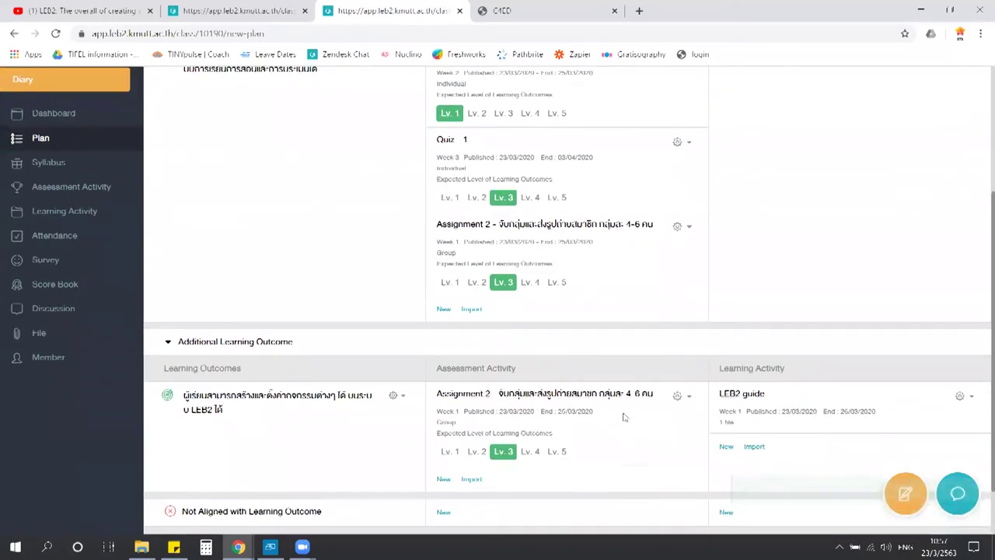
{"action": "scroll", "coordinate": [623, 417], "scroll_direction": "up", "scroll_amount": 1}
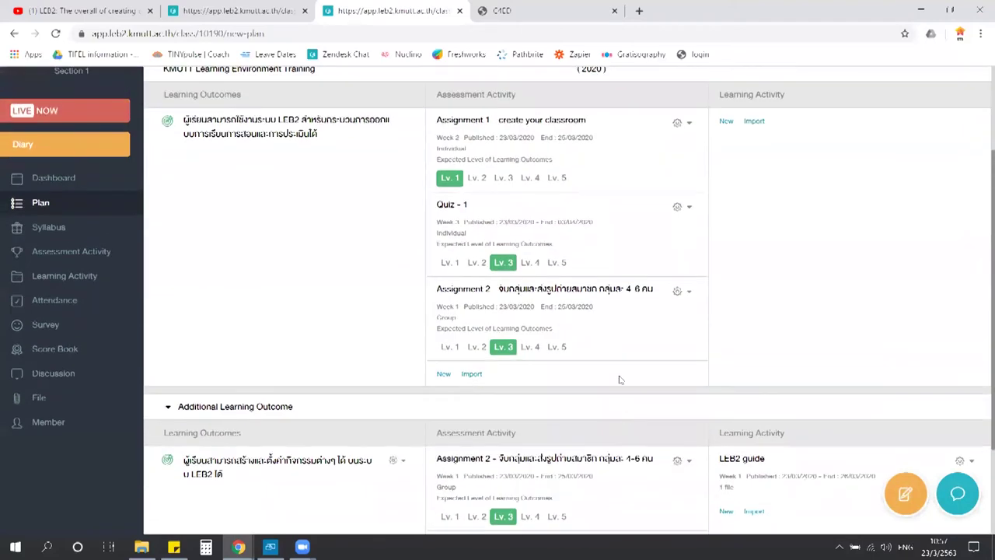
- Delete Criterion 1 from Assignment 2's rubric, leaving two criteria totalling 200
{"action": "left_click", "coordinate": [626, 300]}
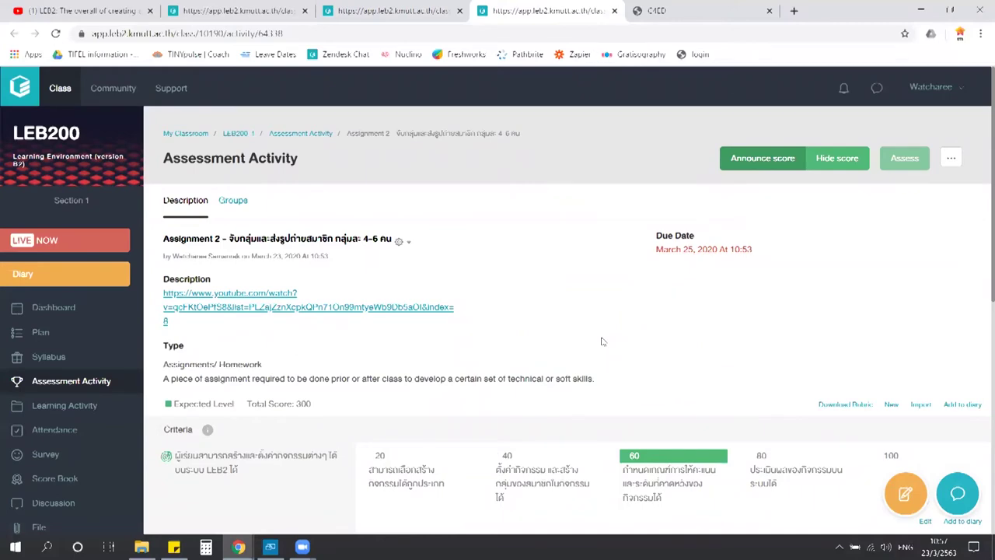
{"action": "scroll", "coordinate": [601, 354], "scroll_direction": "down", "scroll_amount": 5}
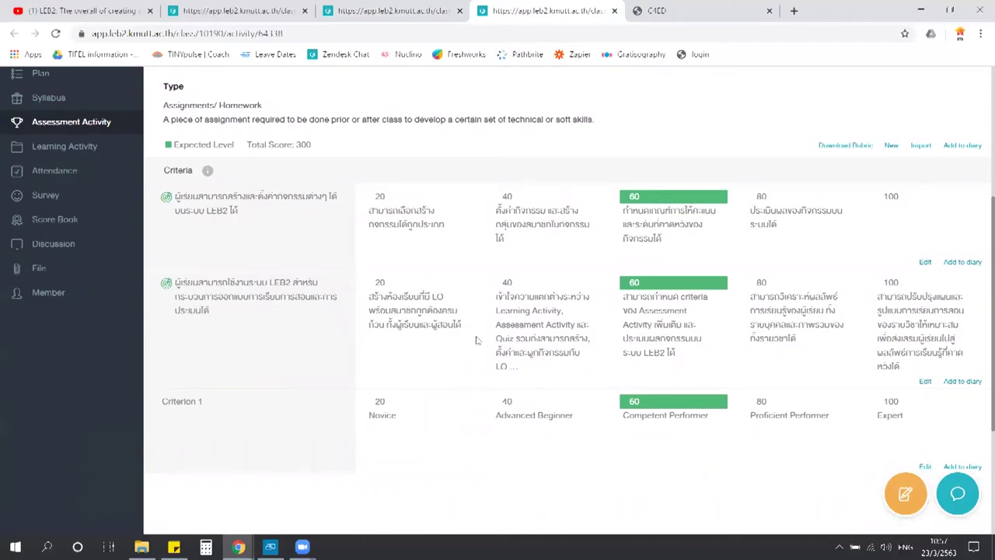
{"action": "scroll", "coordinate": [472, 342], "scroll_direction": "down", "scroll_amount": 1}
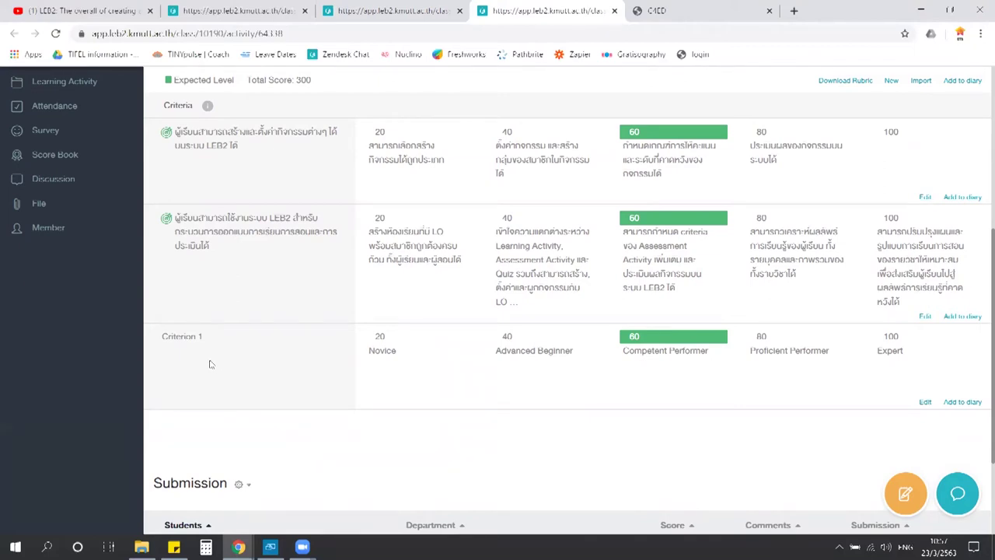
{"action": "left_click", "coordinate": [925, 403]}
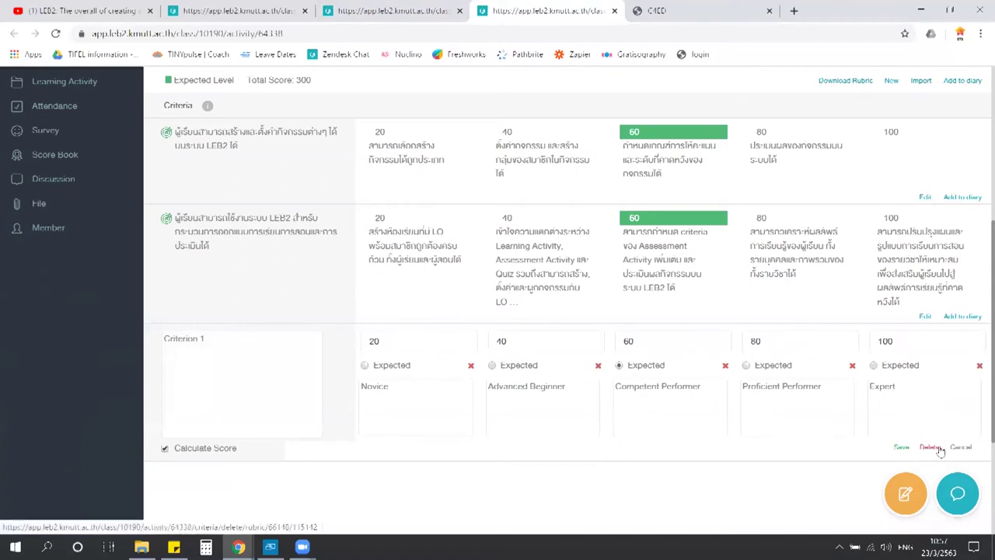
{"action": "left_click", "coordinate": [938, 447]}
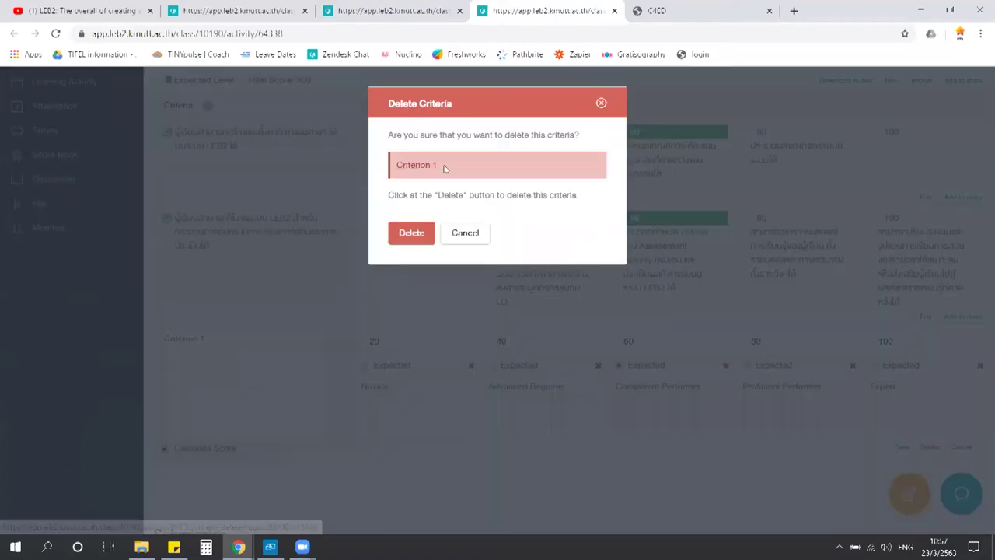
{"action": "left_click", "coordinate": [412, 233]}
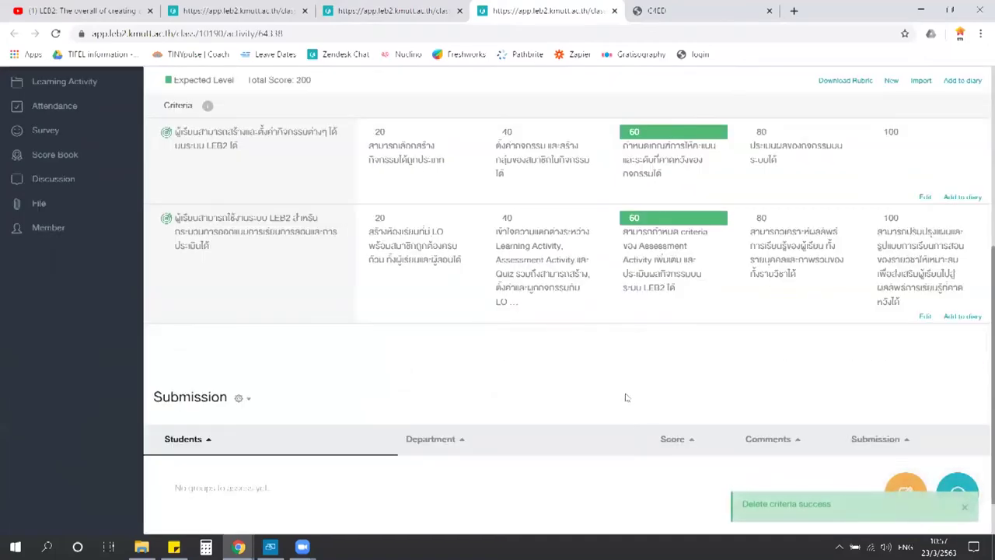
{"action": "scroll", "coordinate": [627, 397], "scroll_direction": "up", "scroll_amount": 4}
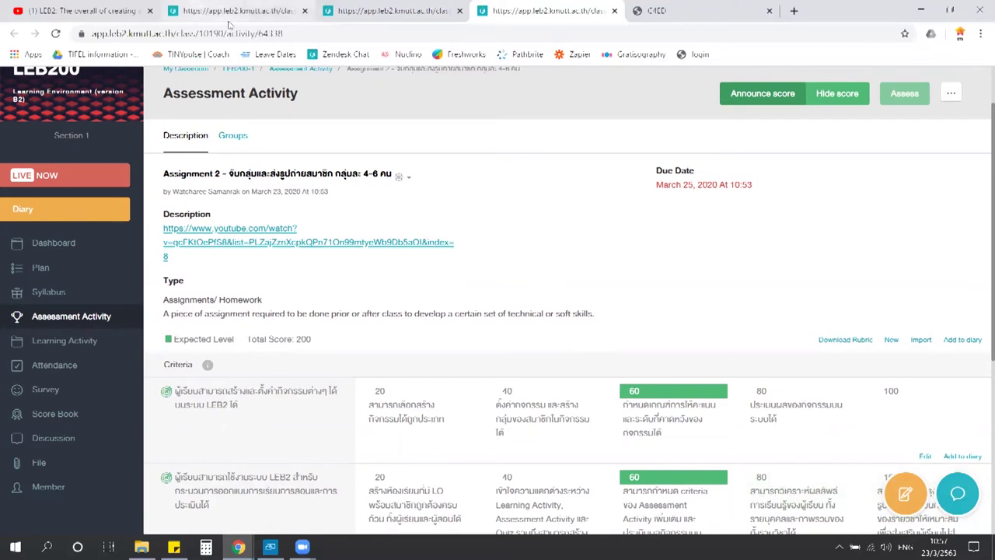
{"action": "mouse_move", "coordinate": [239, 547]}
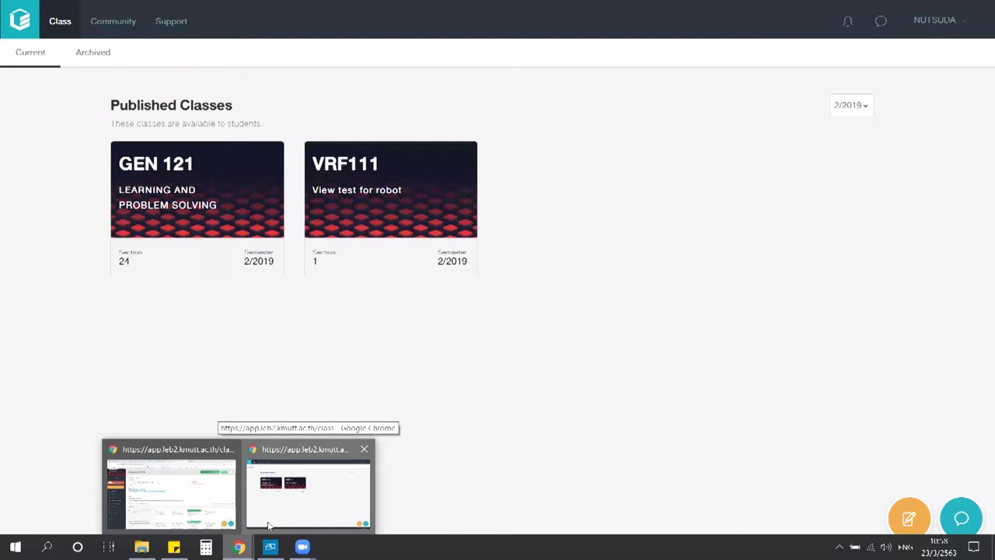
- In the student's window, reload and open the LEB200 class's Assessment Activity list, previewing Assignment 1's Submit form
{"action": "left_click", "coordinate": [268, 526]}
{"action": "right_click", "coordinate": [274, 437]}
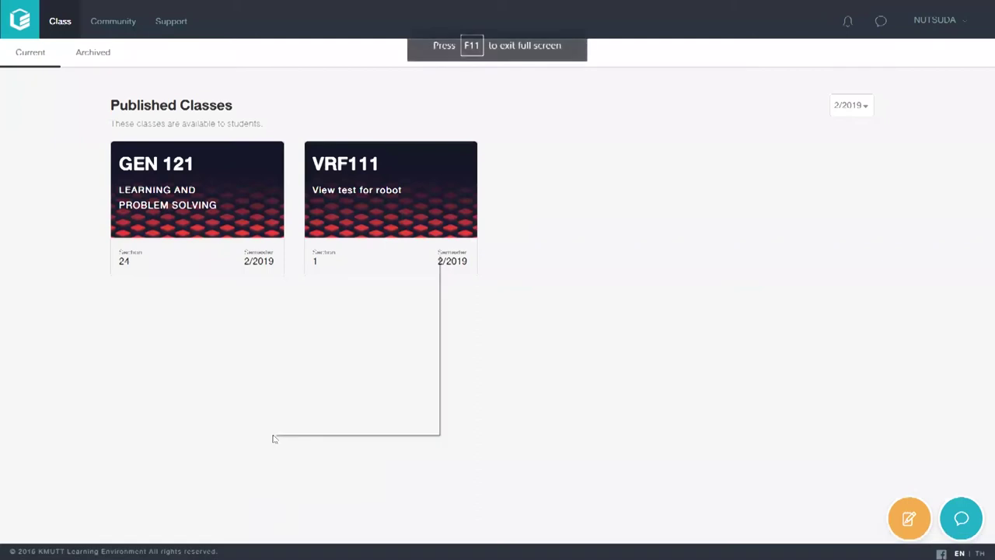
{"action": "left_click", "coordinate": [294, 317]}
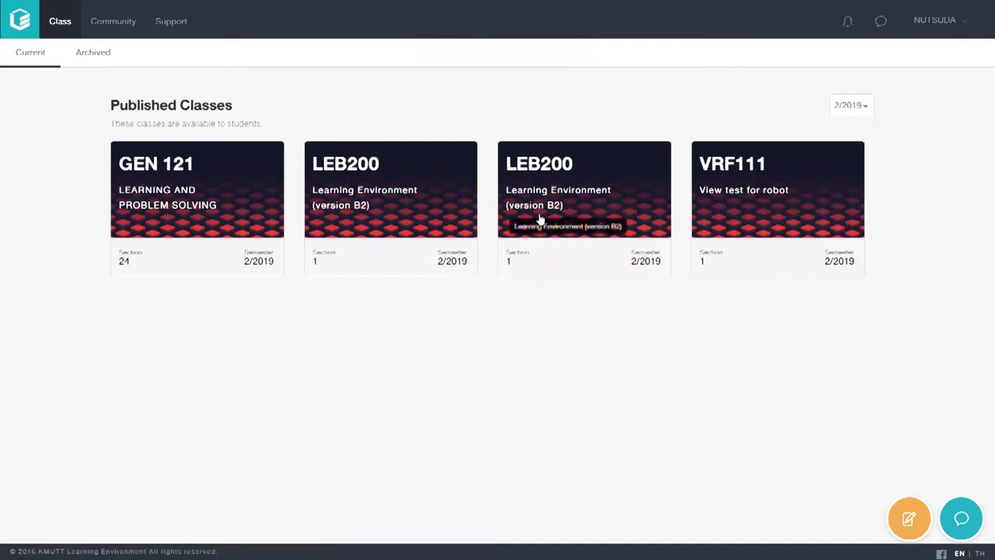
{"action": "left_click", "coordinate": [579, 265]}
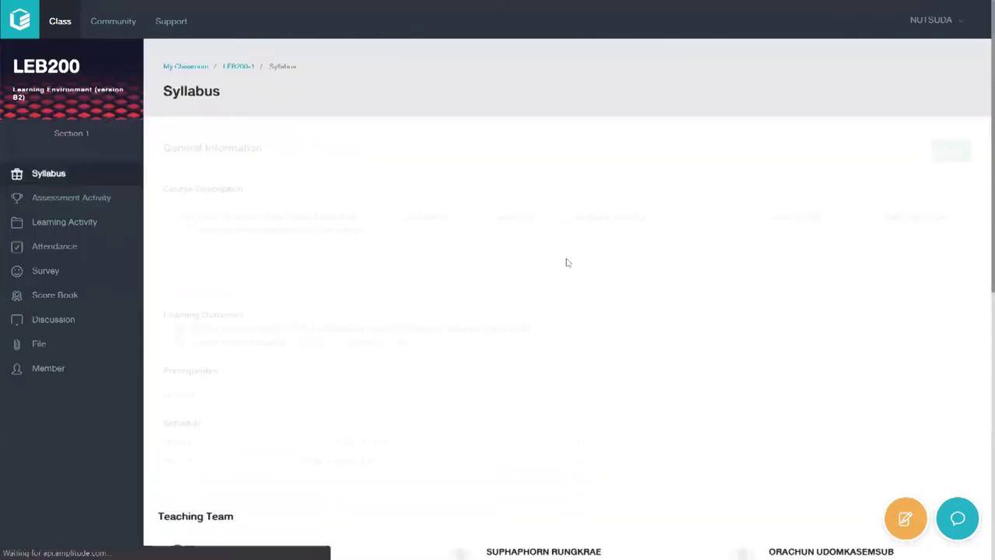
{"action": "left_click", "coordinate": [110, 200]}
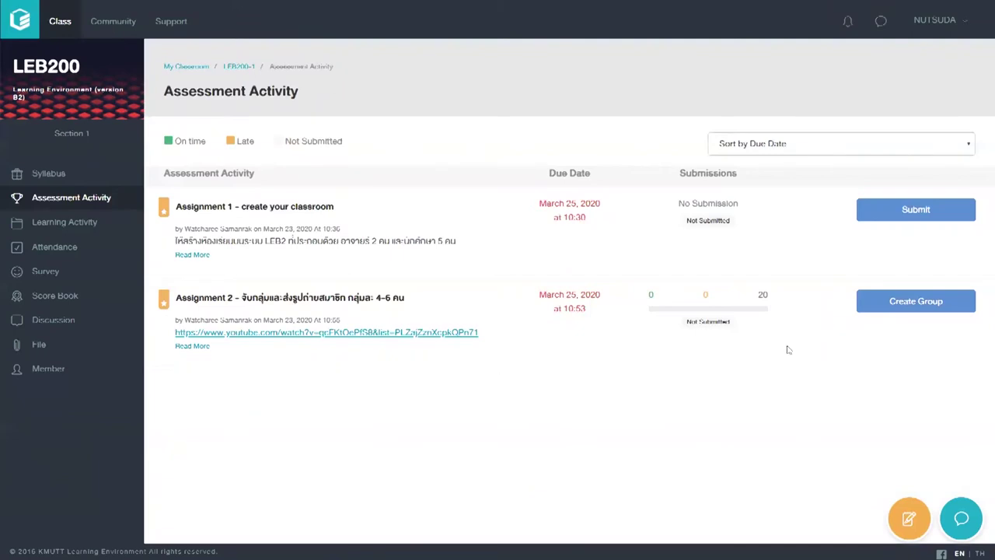
{"action": "left_click", "coordinate": [886, 217]}
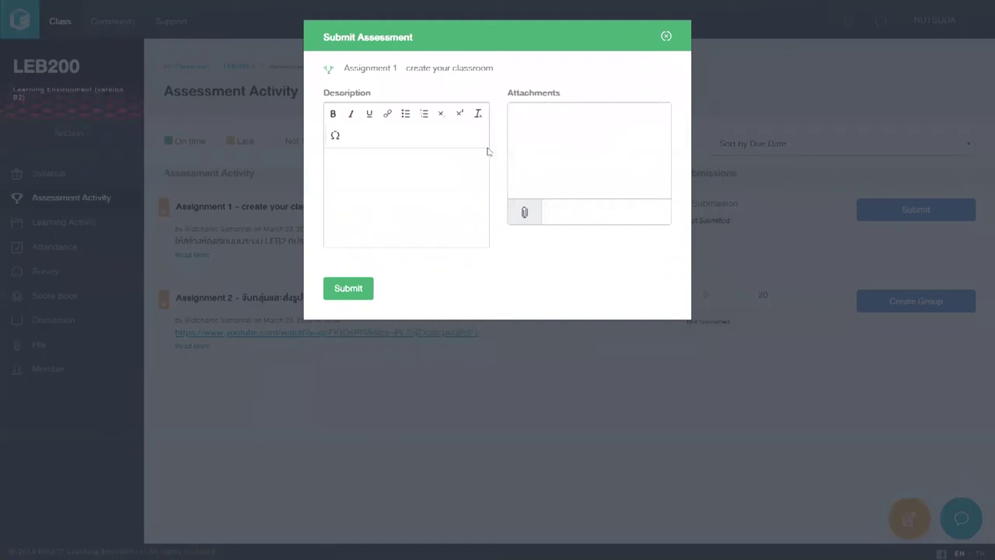
{"action": "left_click", "coordinate": [667, 38]}
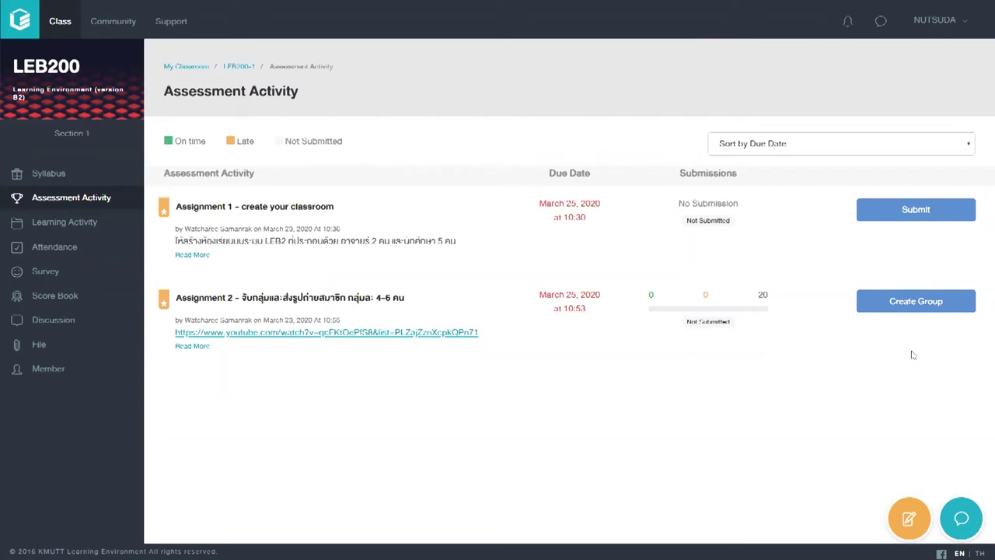
- Create the Assignment 2 group 'LE SUPPORT' with three classmates added and save it
{"action": "left_click", "coordinate": [887, 305]}
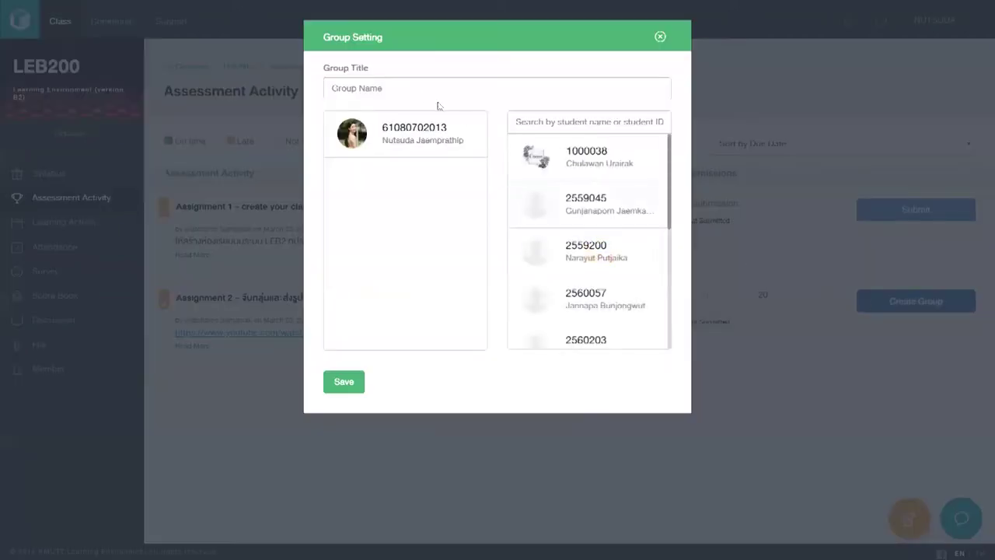
{"action": "left_click", "coordinate": [423, 88]}
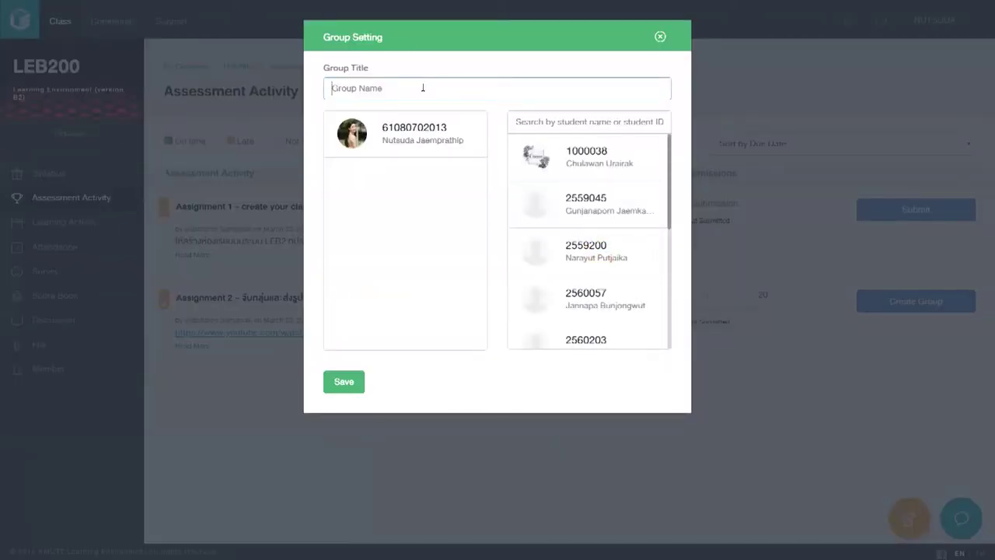
{"action": "type", "text": "LE SUPPORT"}
{"action": "left_click", "coordinate": [628, 224]}
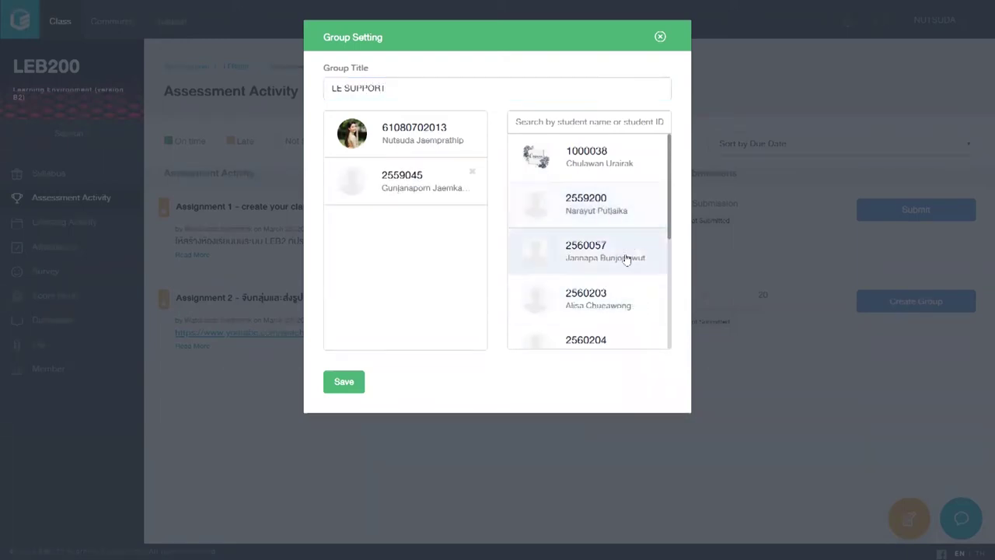
{"action": "left_click", "coordinate": [626, 261]}
{"action": "left_click", "coordinate": [614, 305]}
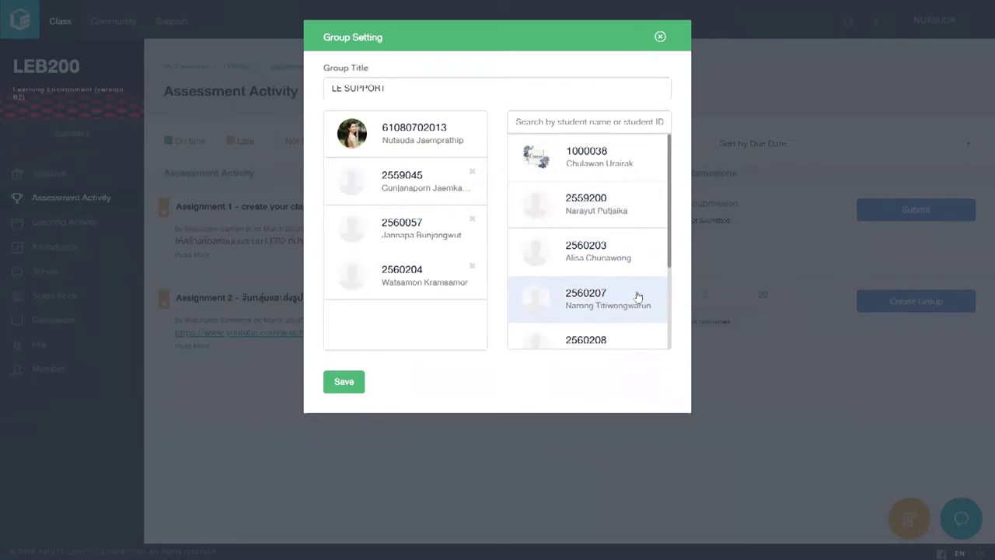
{"action": "left_click", "coordinate": [345, 384]}
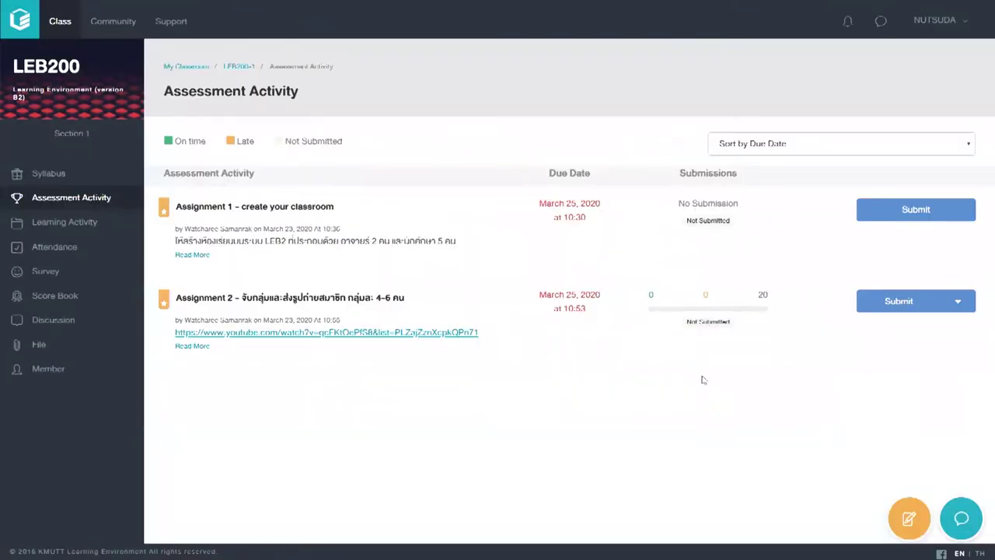
- In Assignment 2's Submit form, attach LE support, How to Use Slack, LEB2 user guide and Template Import Student
{"action": "left_click", "coordinate": [867, 306]}
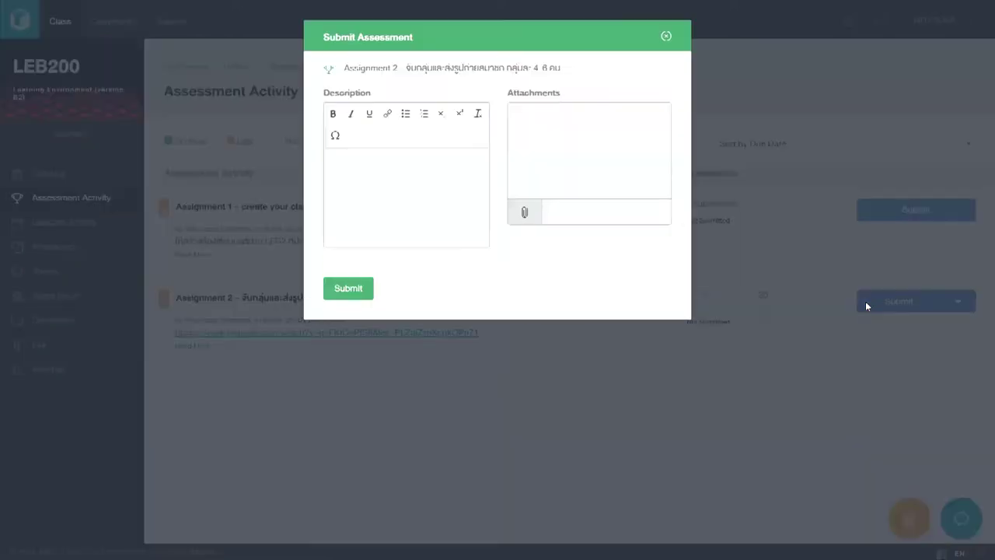
{"action": "left_click", "coordinate": [533, 216]}
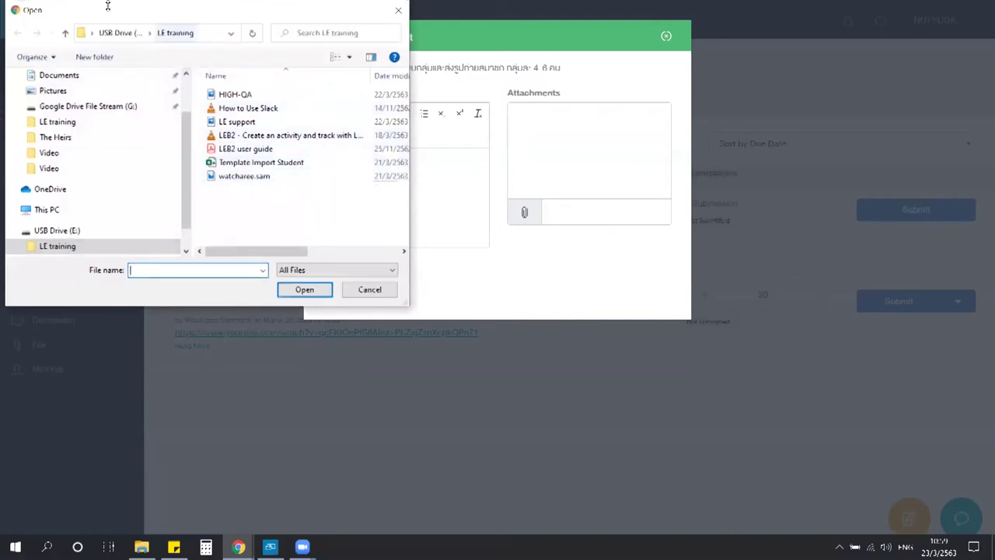
{"action": "left_click", "coordinate": [262, 122]}
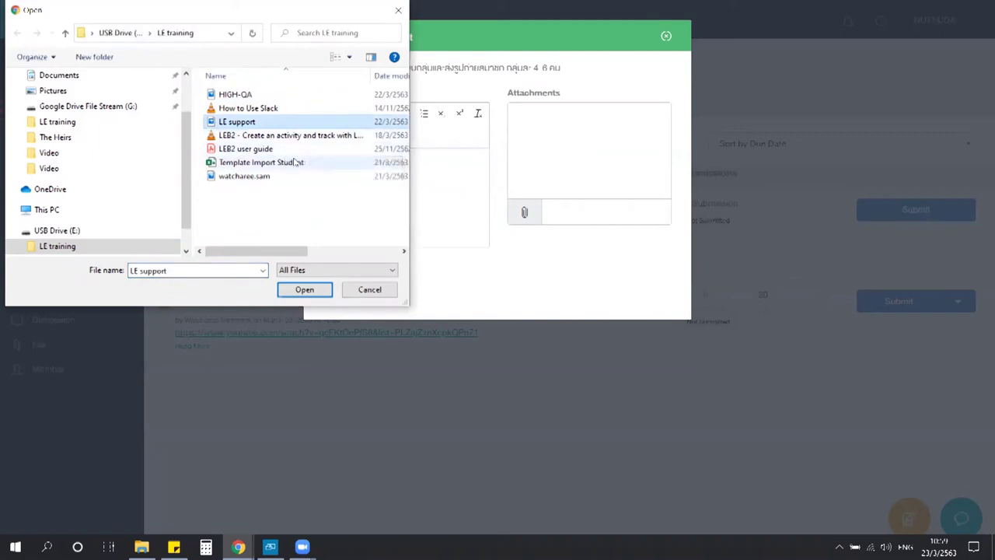
{"action": "left_click", "coordinate": [298, 150], "text": "ctrl"}
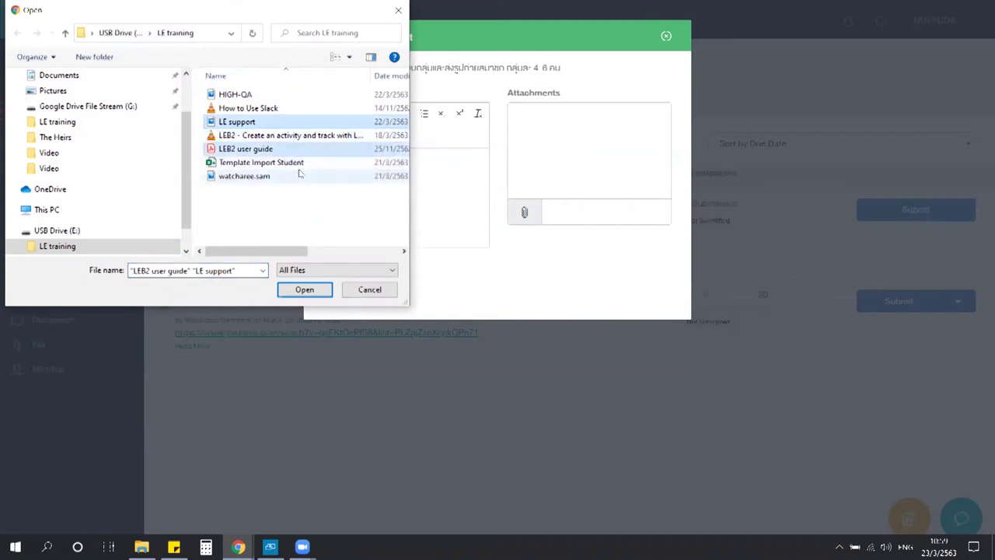
{"action": "left_click", "coordinate": [287, 151], "text": "ctrl"}
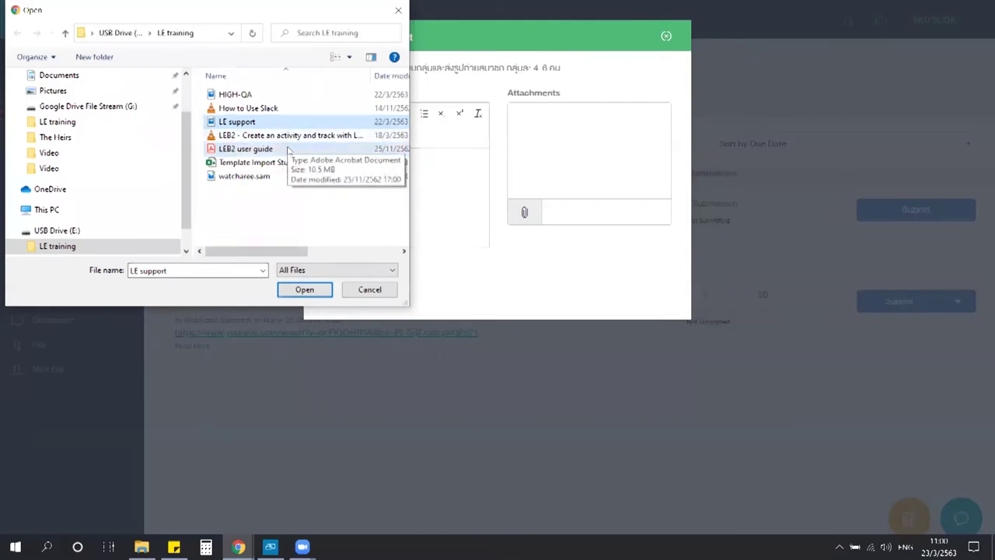
{"action": "left_click", "coordinate": [271, 136], "text": "ctrl"}
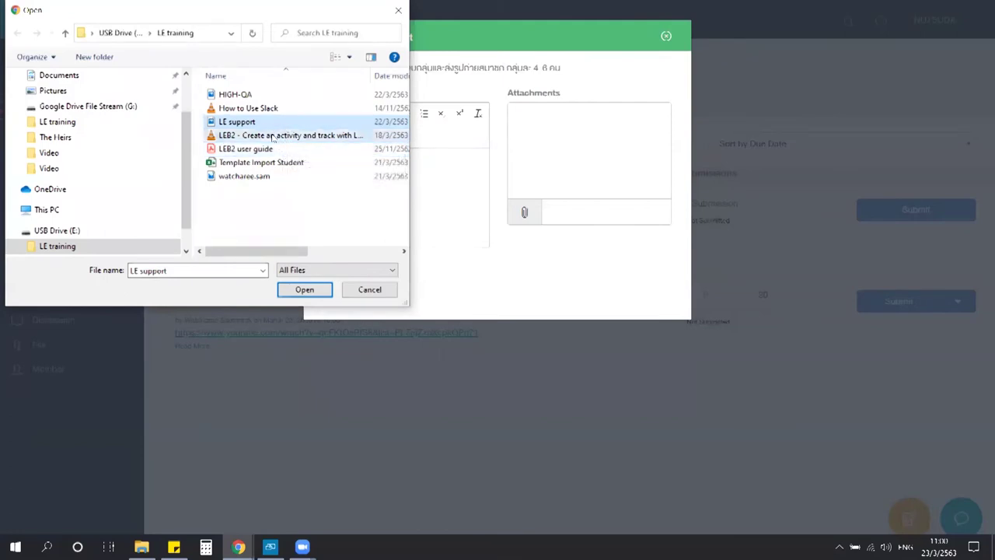
{"action": "left_click", "coordinate": [270, 109], "text": "ctrl"}
{"action": "left_click", "coordinate": [274, 136], "text": "ctrl"}
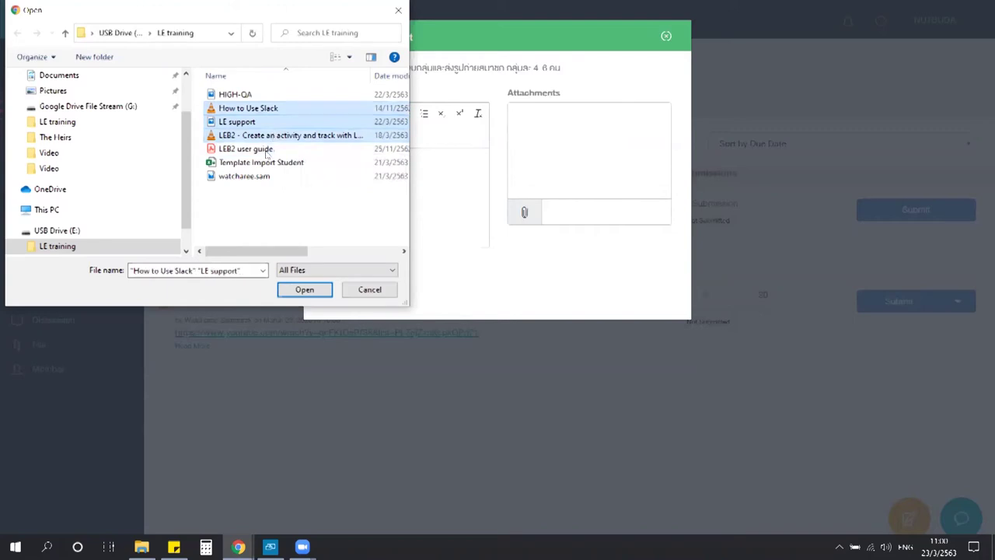
{"action": "left_click", "coordinate": [264, 151], "text": "ctrl"}
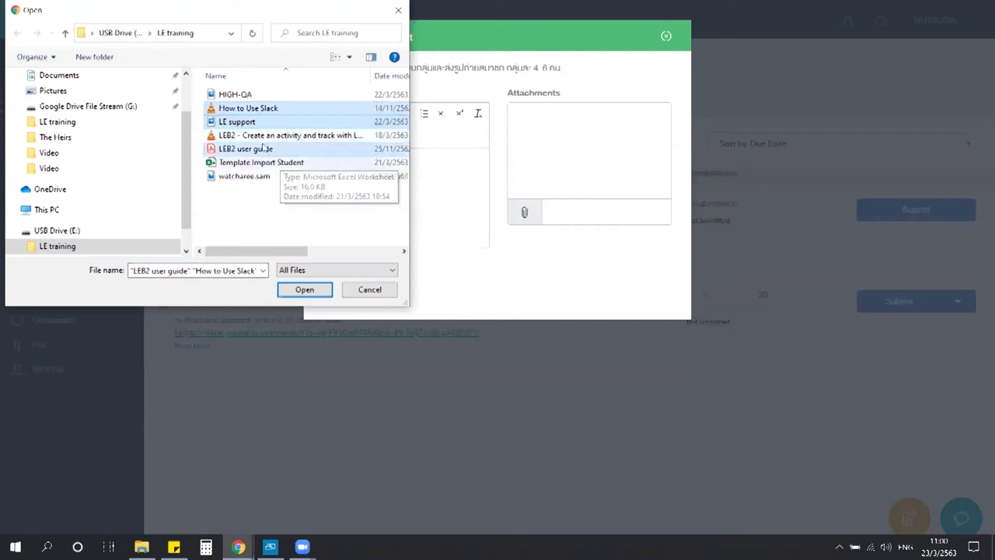
{"action": "left_click", "coordinate": [277, 164], "text": "ctrl"}
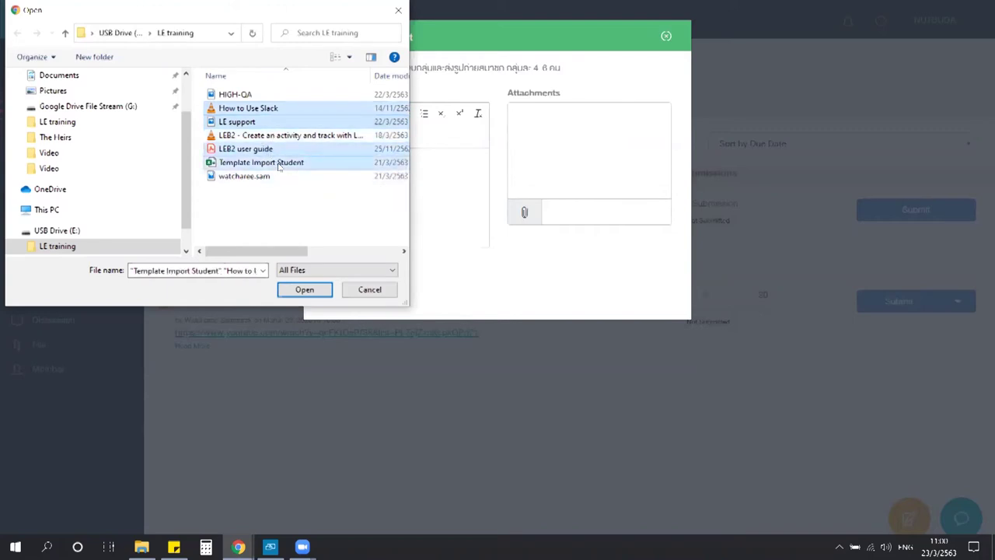
{"action": "left_click", "coordinate": [319, 292]}
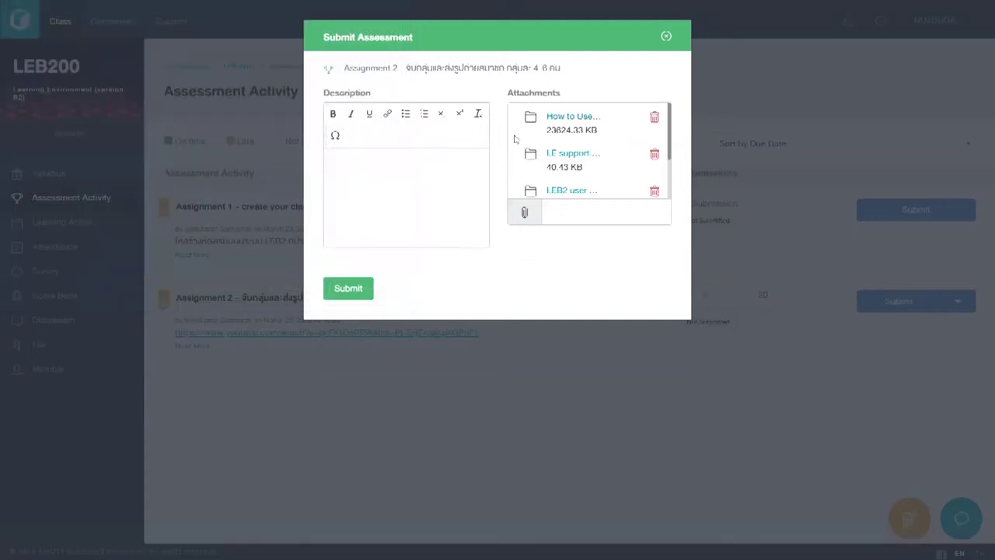
- Submit Assignment 2 with its attachments and wait for uploads to finish so it shows Submitted on time
{"action": "scroll", "coordinate": [536, 151], "scroll_direction": "down", "scroll_amount": 3}
{"action": "scroll", "coordinate": [557, 199], "scroll_direction": "up", "scroll_amount": 3}
{"action": "left_click", "coordinate": [362, 290]}
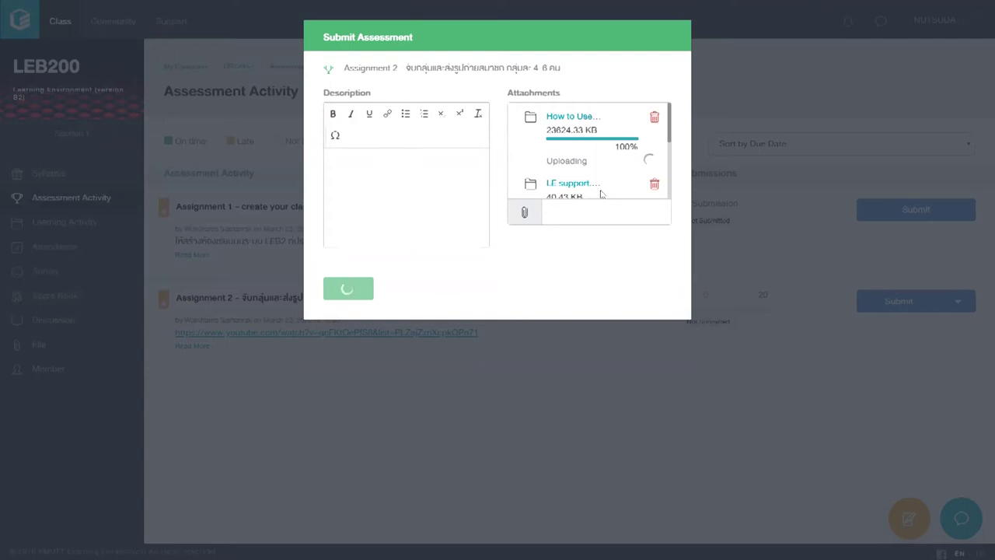
{"action": "scroll", "coordinate": [601, 194], "scroll_direction": "down", "scroll_amount": 1}
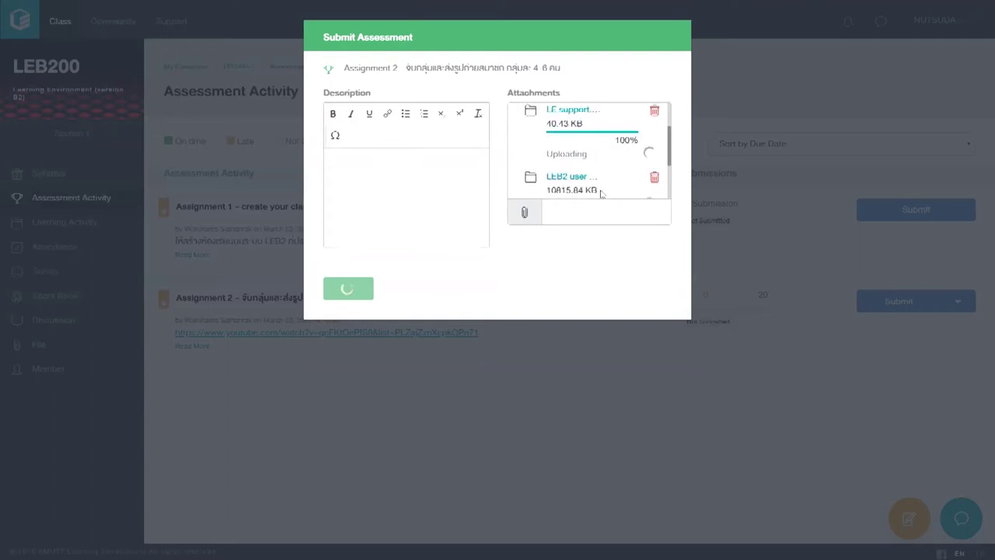
{"action": "scroll", "coordinate": [601, 194], "scroll_direction": "down", "scroll_amount": 1}
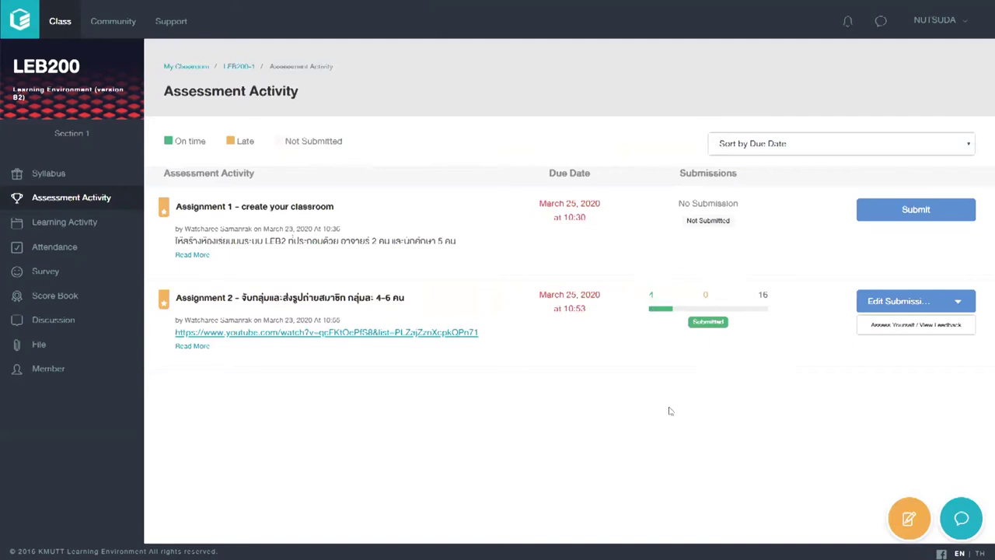
{"action": "key", "text": "alt+Tab"}
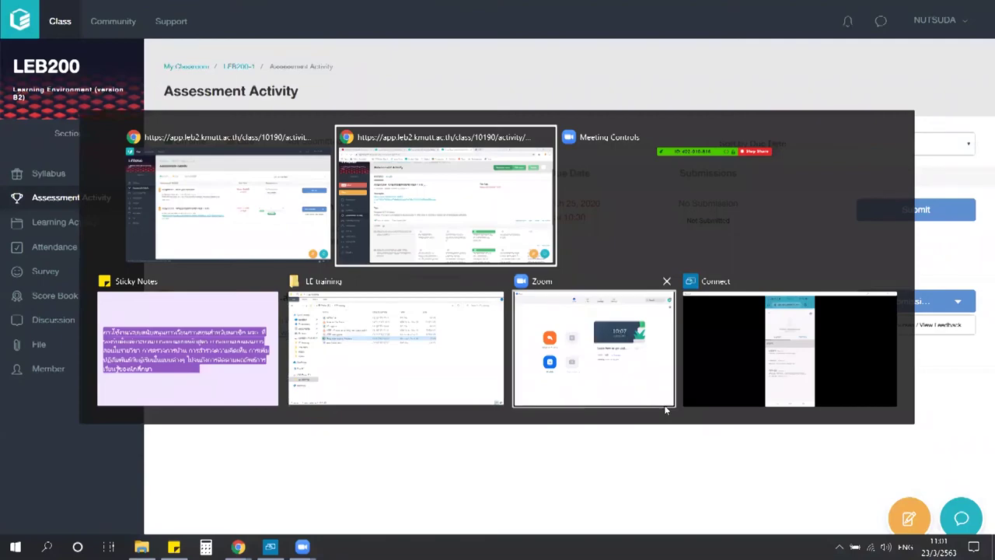
- On the phone, name the new Assignment 2 group 'HIGH-QA' and create it
{"action": "key", "text": "Tab"}
{"action": "key", "text": "Tab"}
{"action": "key", "text": "Tab"}
{"action": "key", "text": "Tab"}
{"action": "key", "text": "Tab"}
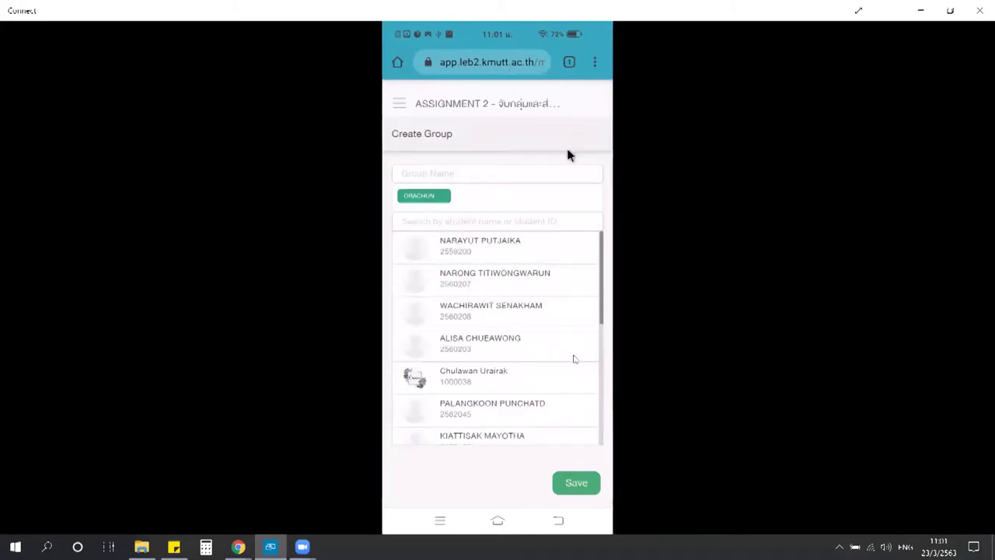
{"action": "left_click", "coordinate": [567, 170]}
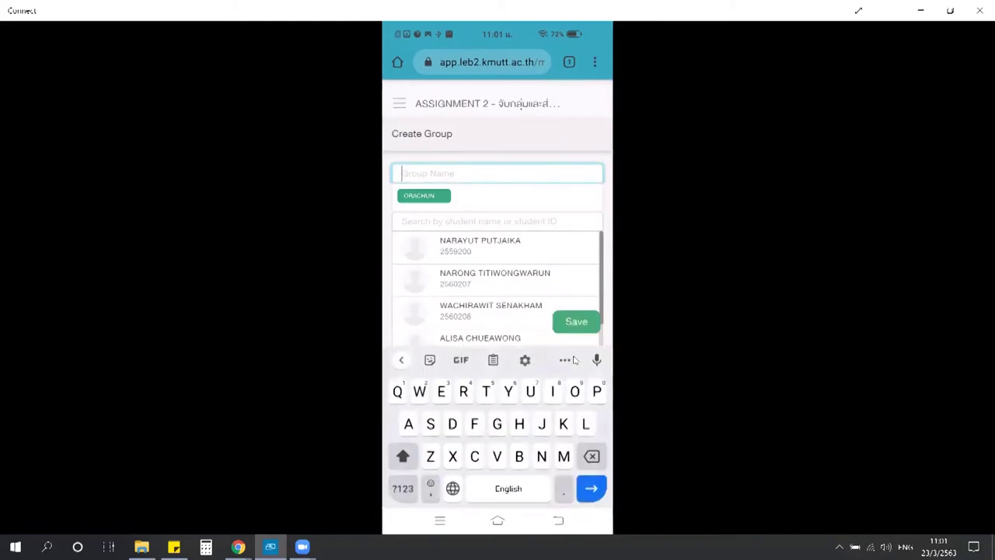
{"action": "type", "text": "H"}
{"action": "key", "text": "shift"}
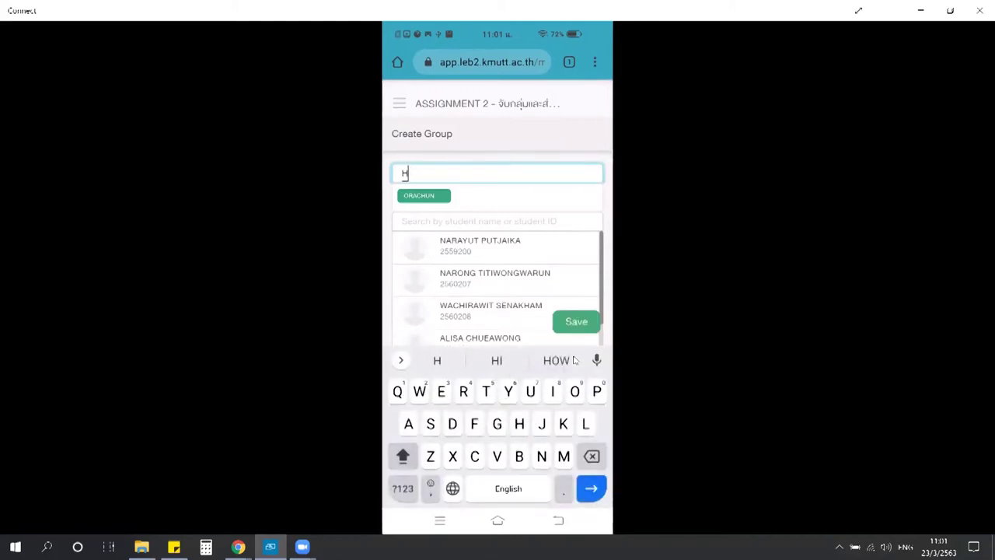
{"action": "type", "text": "IGH"}
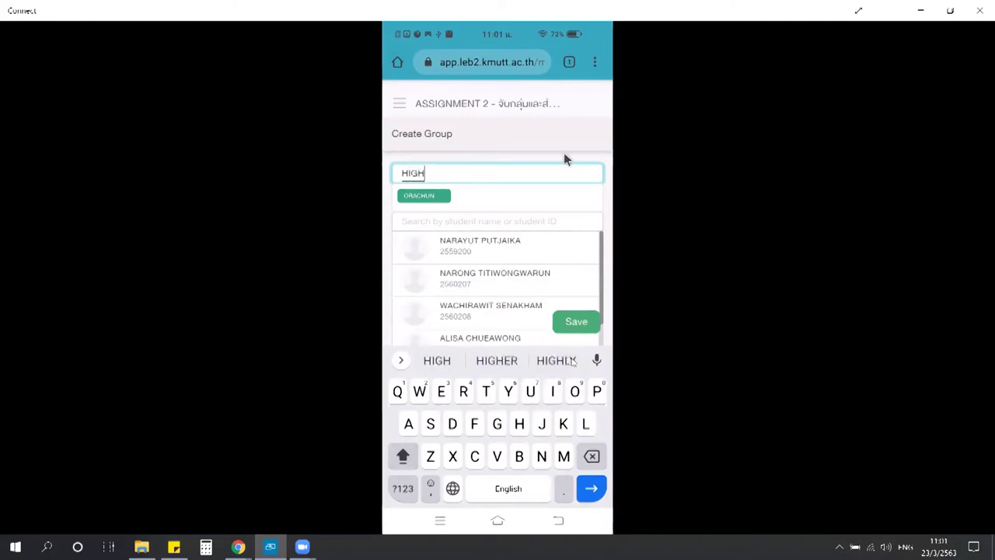
{"action": "type", "text": "-"}
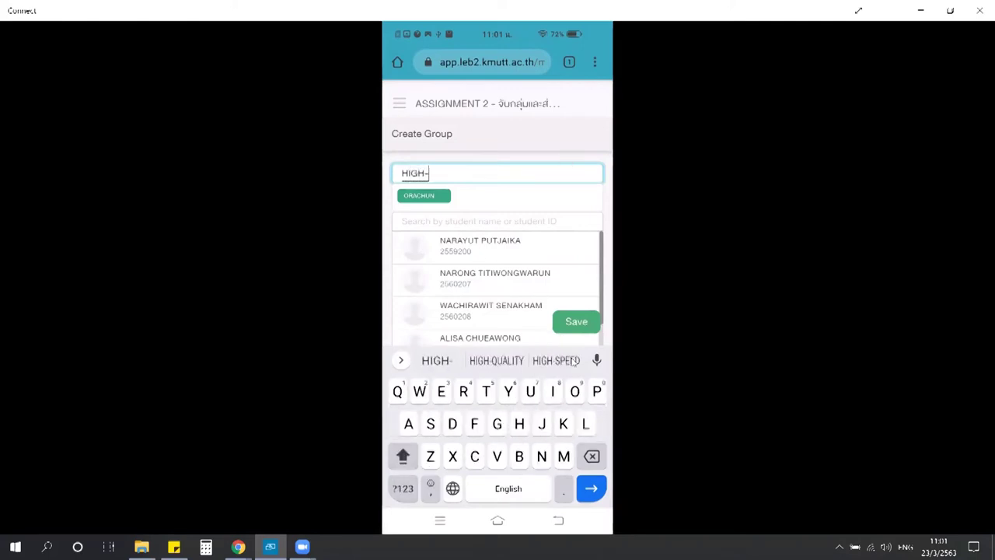
{"action": "type", "text": "QA"}
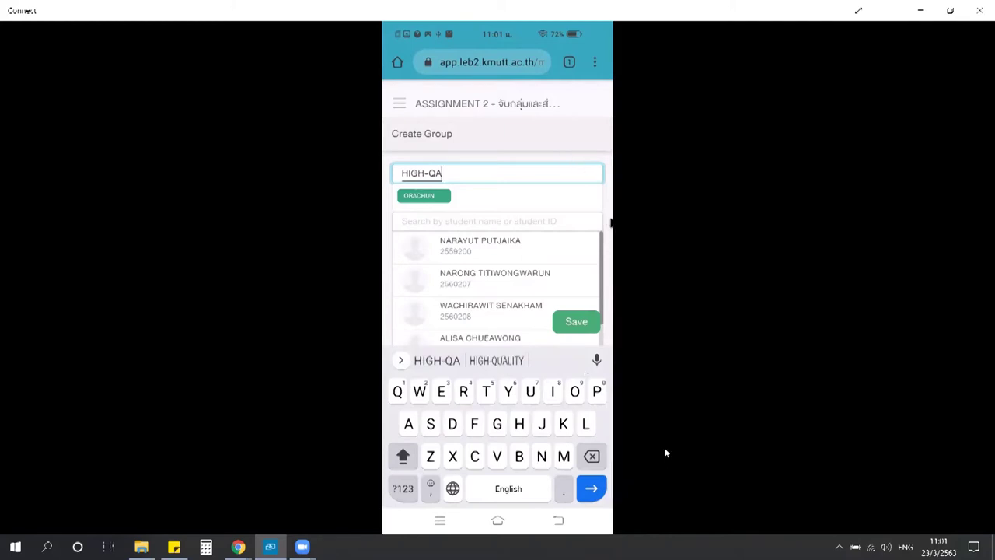
{"action": "key", "text": "Return"}
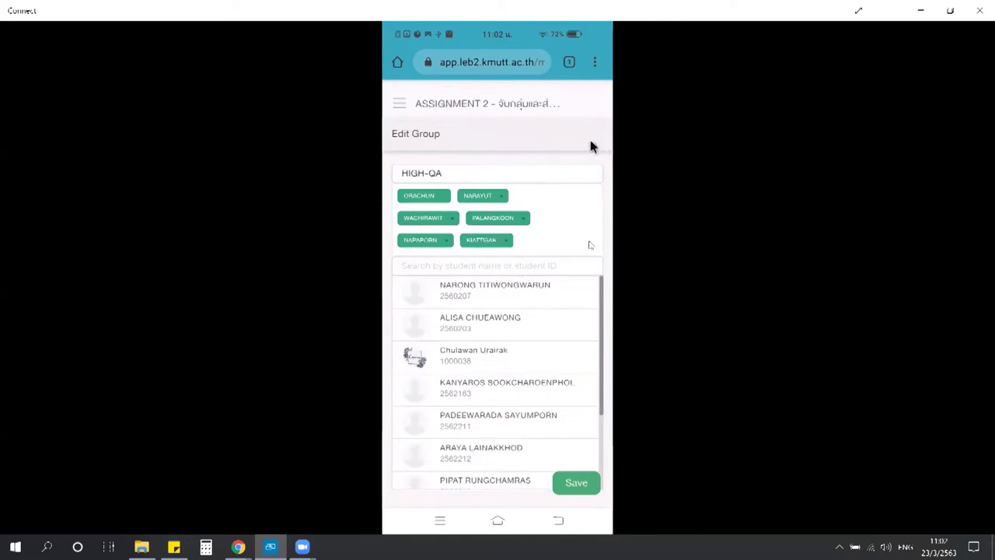
- Save the HIGH-QA group and submit Screenshot_25620829_183040.jpg for Assignment 2
{"action": "left_click", "coordinate": [576, 483]}
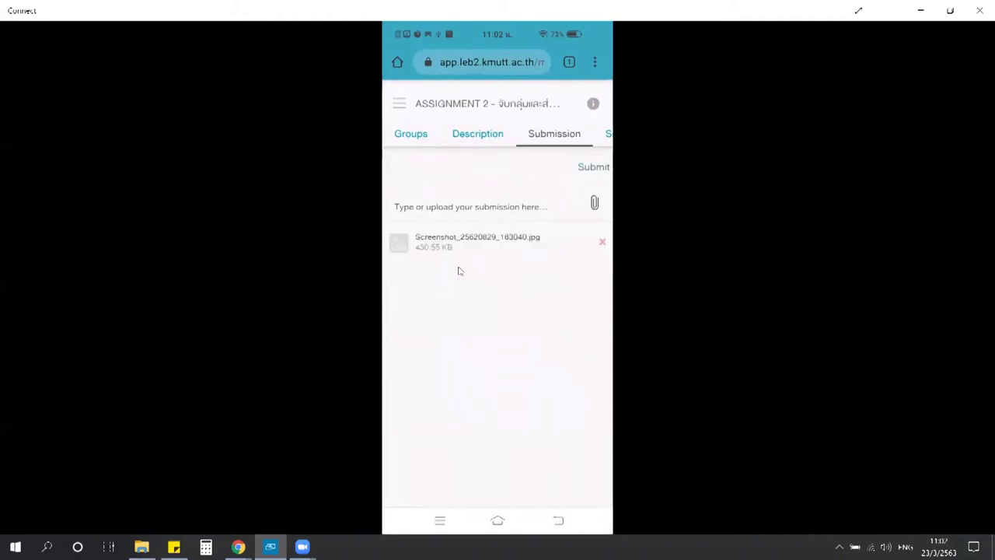
{"action": "left_click", "coordinate": [597, 179]}
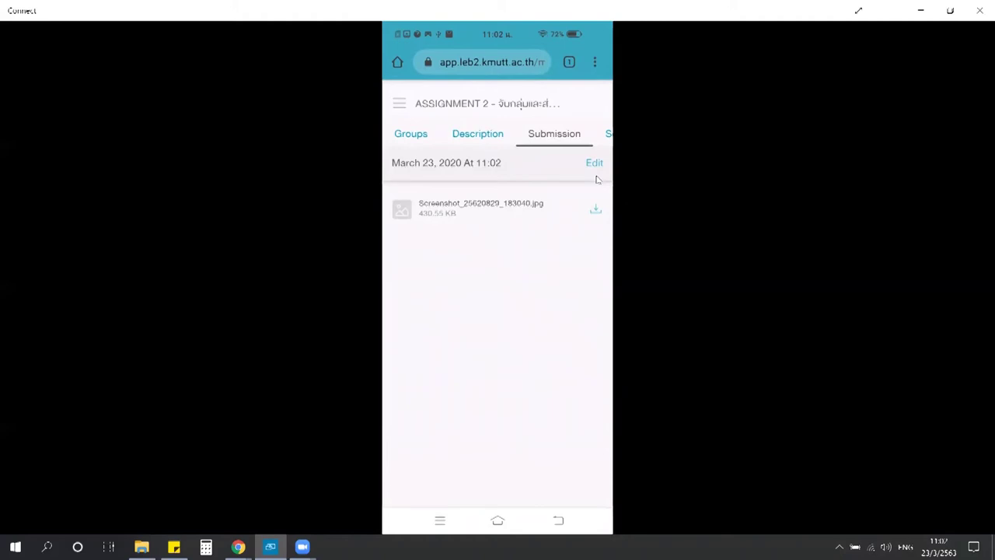
{"action": "key", "text": "alt+Tab"}
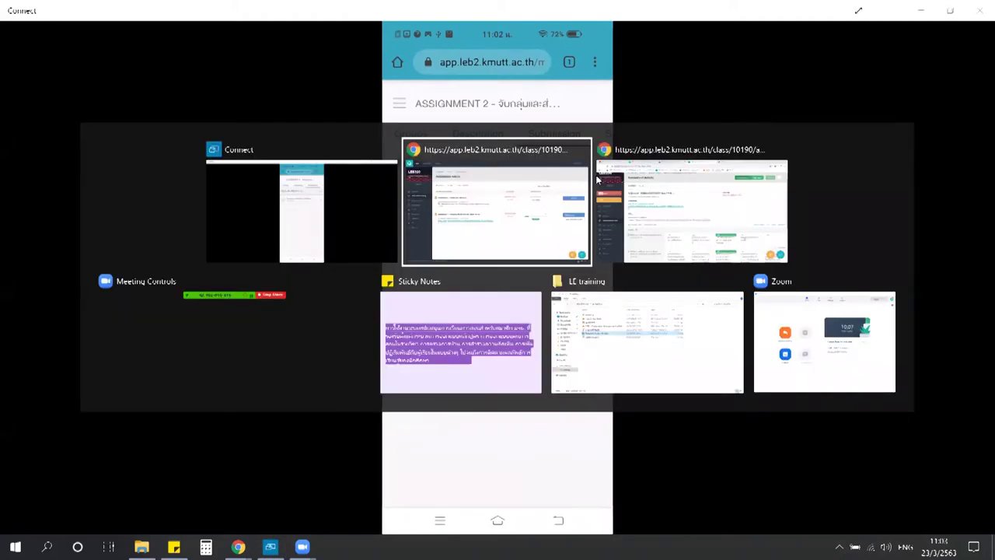
- Reload the teacher's Assignment 2 page to list High-Qa and Le Support, then assess High-Qa
{"action": "key", "text": "alt+Tab"}
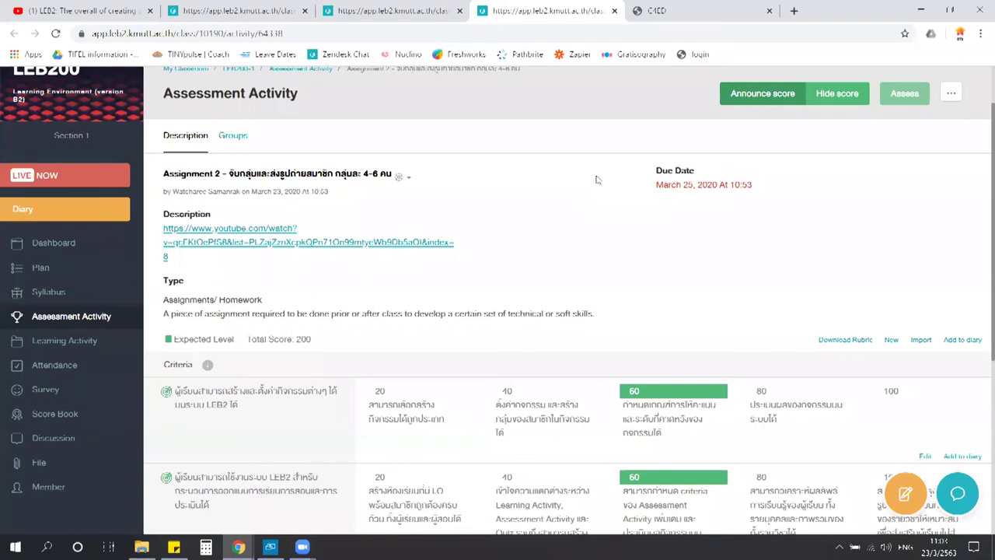
{"action": "scroll", "coordinate": [597, 179], "scroll_direction": "up", "scroll_amount": 1}
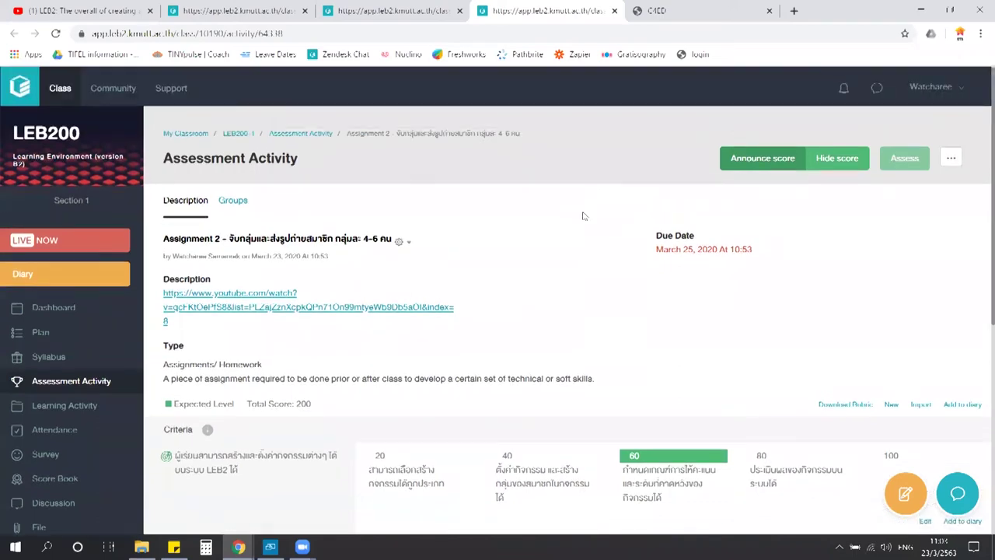
{"action": "right_click", "coordinate": [583, 213]}
{"action": "left_click", "coordinate": [603, 255]}
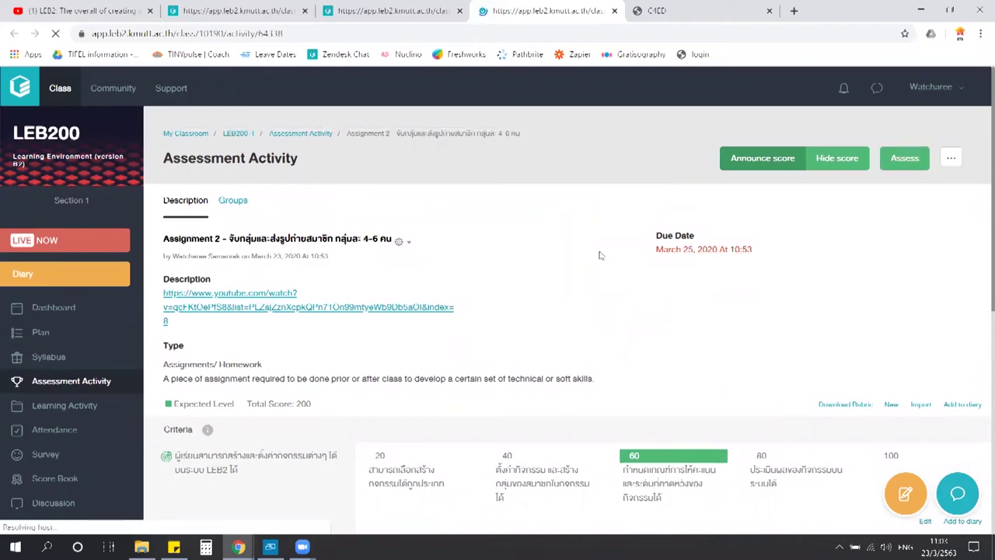
{"action": "scroll", "coordinate": [600, 267], "scroll_direction": "down", "scroll_amount": 5}
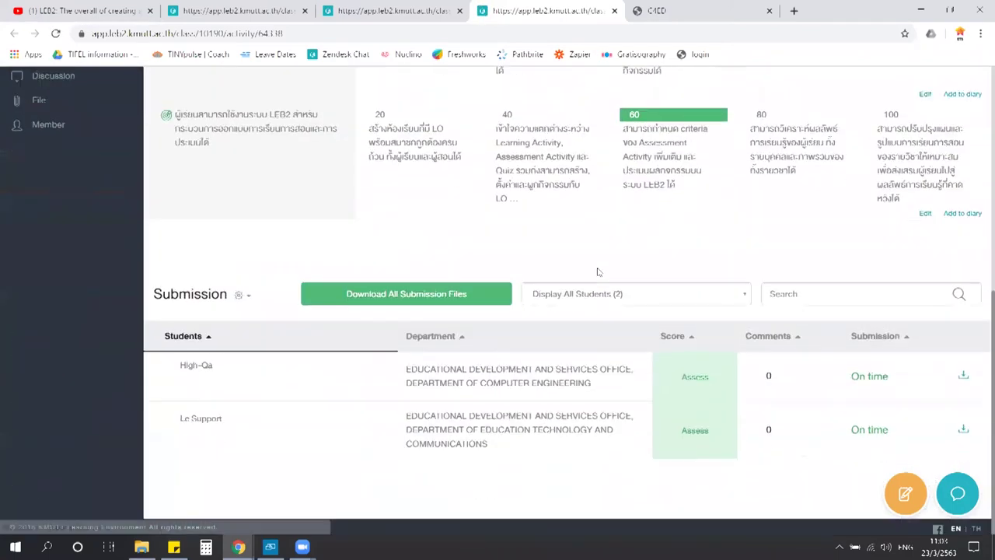
{"action": "scroll", "coordinate": [580, 235], "scroll_direction": "up", "scroll_amount": 3}
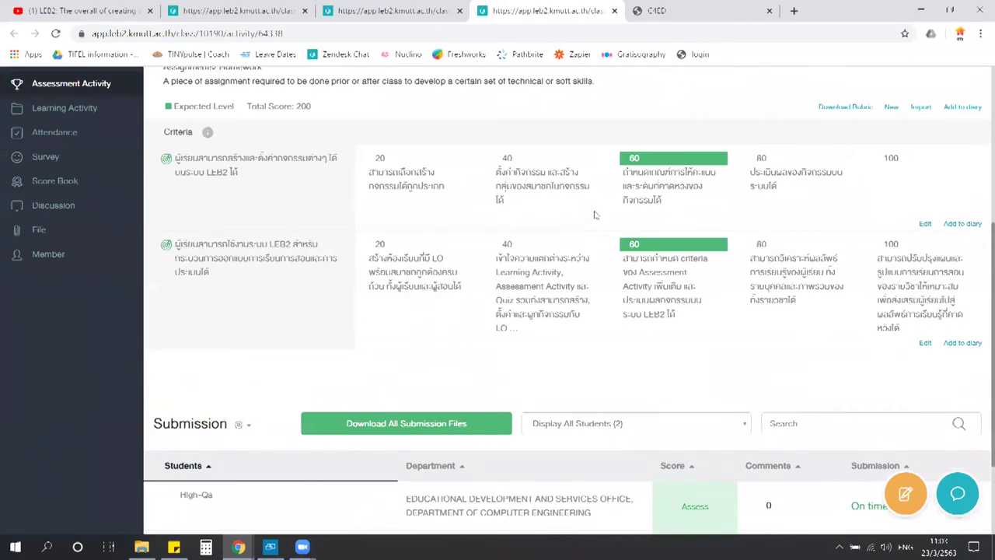
{"action": "scroll", "coordinate": [199, 304], "scroll_direction": "down", "scroll_amount": 3}
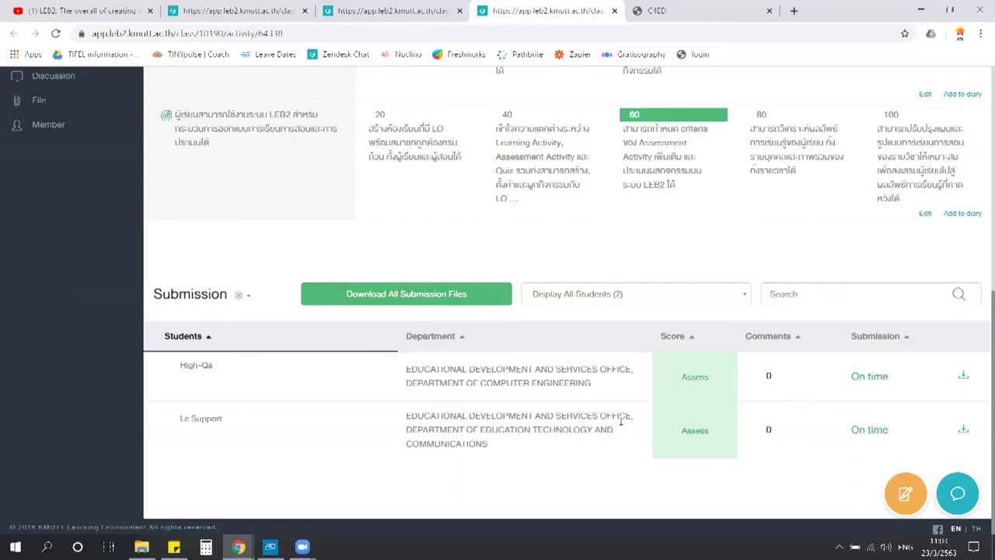
{"action": "left_click", "coordinate": [675, 397]}
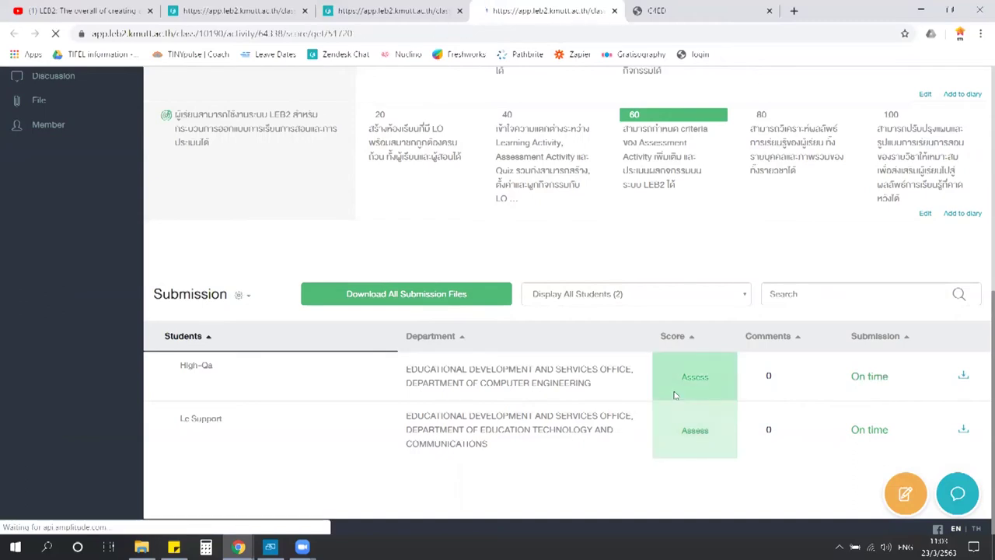
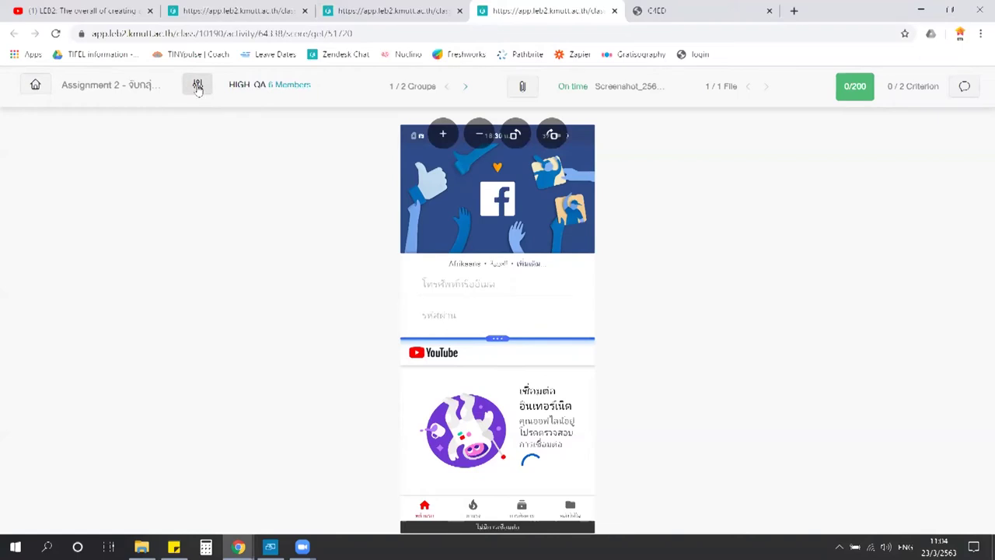
- Filter the grader to submitted students only and open LE SUPPORT's submission
{"action": "left_click", "coordinate": [197, 87]}
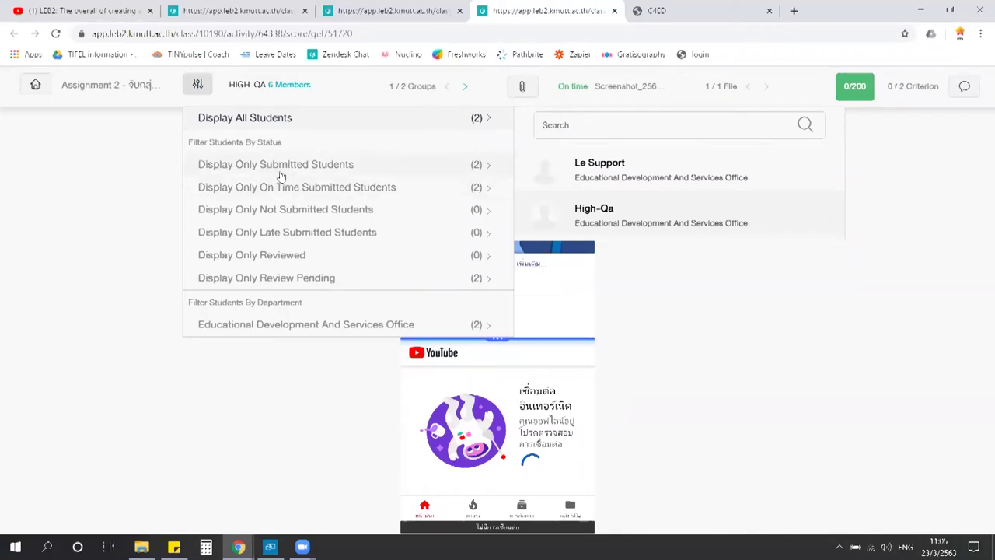
{"action": "left_click", "coordinate": [349, 166]}
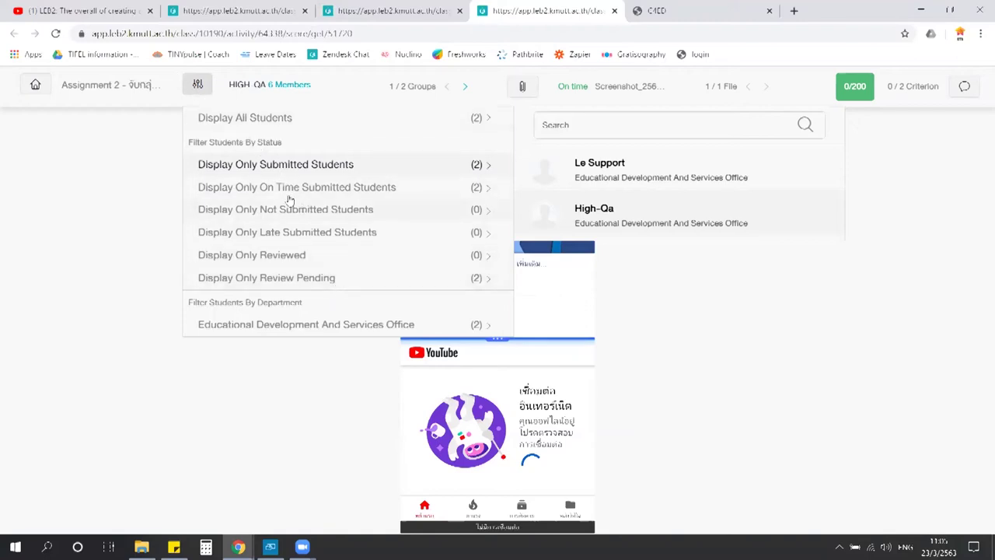
{"action": "left_click", "coordinate": [572, 180]}
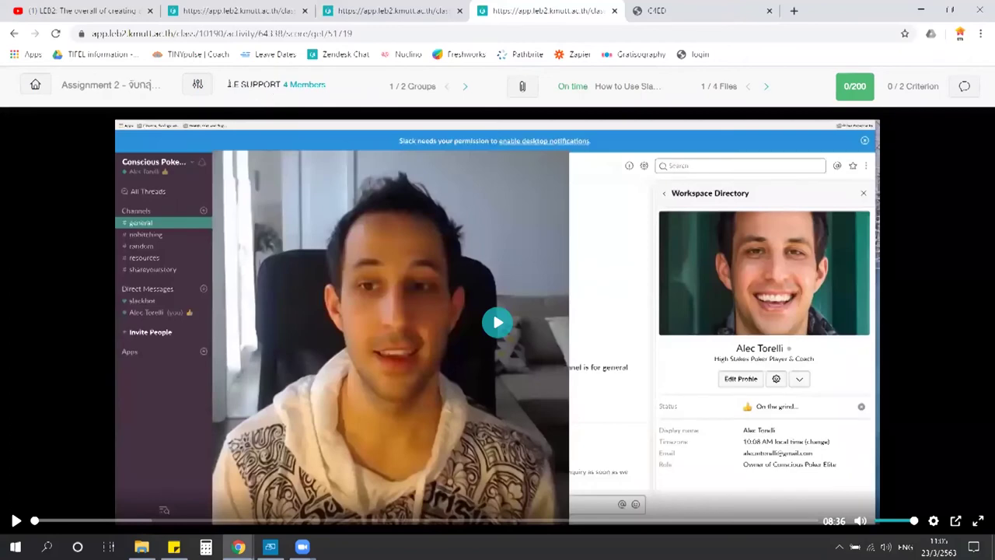
- Check LE SUPPORT's 4 members, then show its latest submission time and four files
{"action": "left_click_drag", "start_coordinate": [231, 84], "coordinate": [278, 86]}
{"action": "left_click", "coordinate": [278, 85]}
{"action": "left_click", "coordinate": [304, 88]}
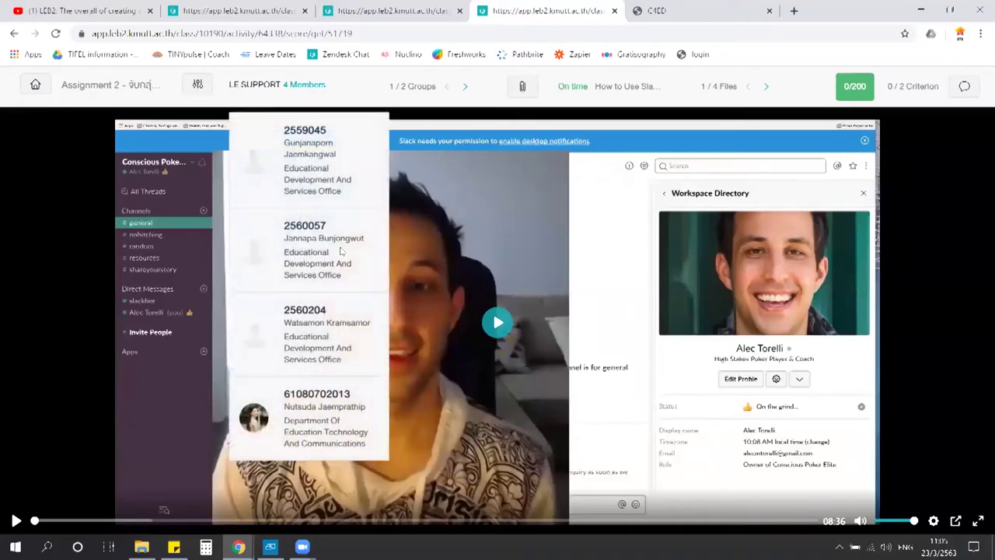
{"action": "left_click", "coordinate": [314, 89]}
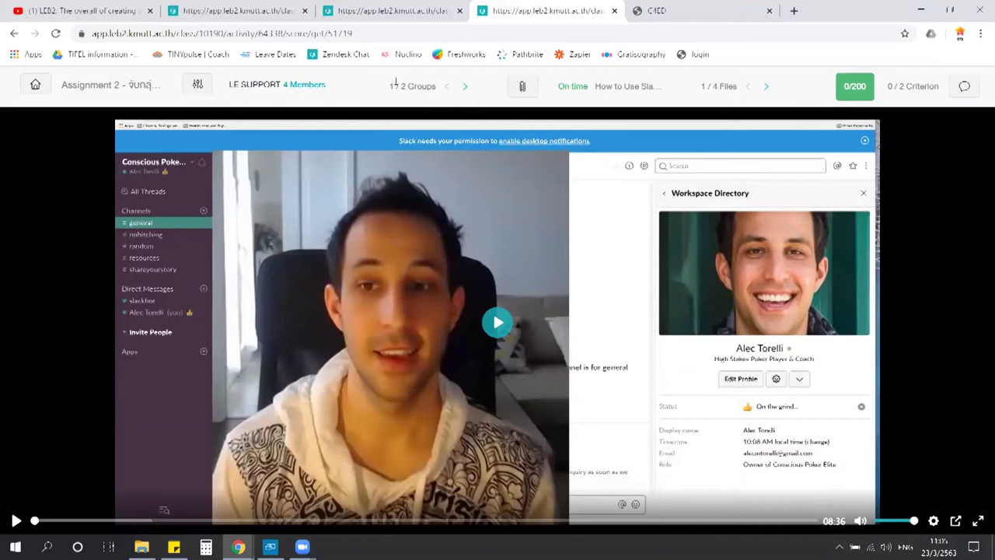
{"action": "left_click", "coordinate": [534, 90]}
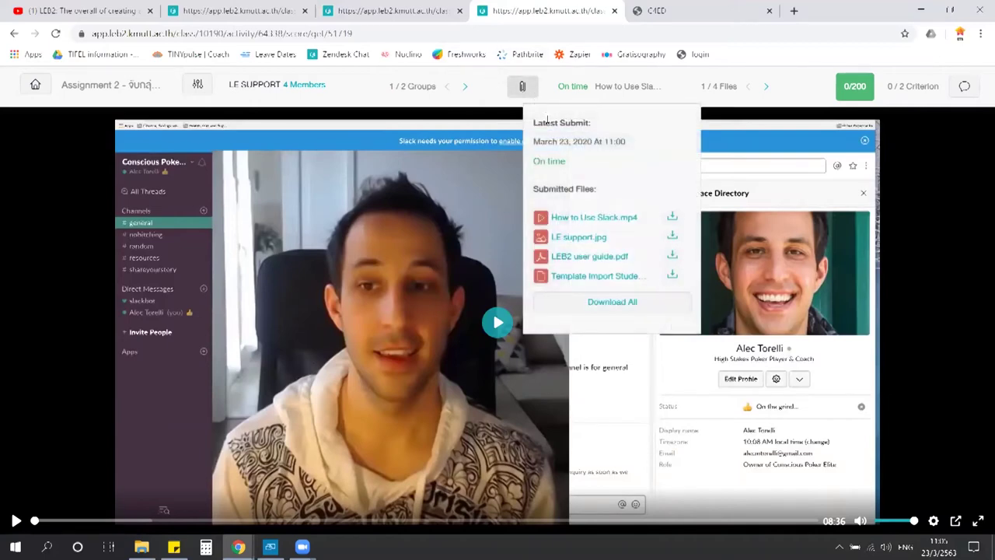
- Go full screen, then play How to Use Slack.mp4 for a few seconds and pause it
{"action": "key", "text": "F11"}
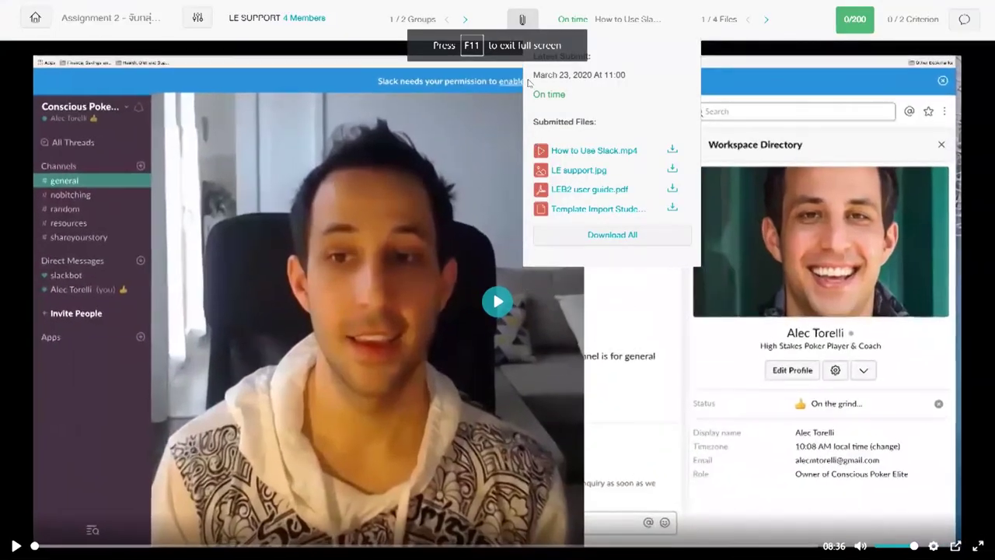
{"action": "left_click_drag", "start_coordinate": [528, 83], "coordinate": [535, 60]}
{"action": "left_click", "coordinate": [623, 81]}
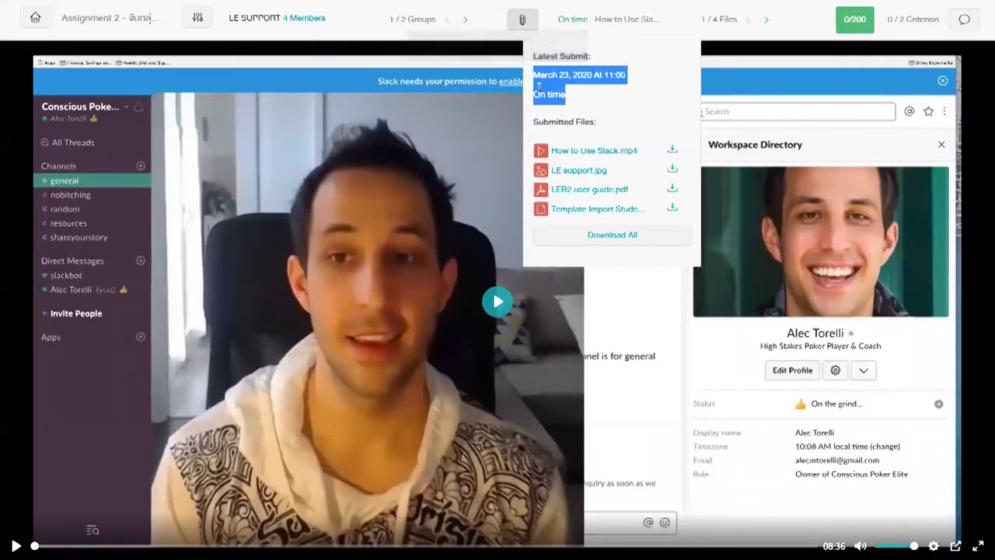
{"action": "left_click", "coordinate": [539, 88]}
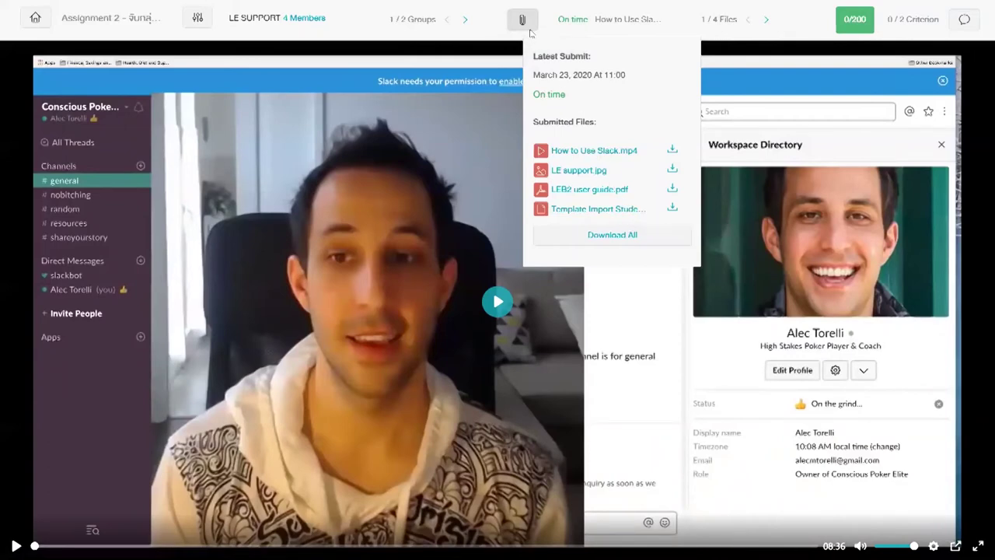
{"action": "left_click", "coordinate": [524, 22]}
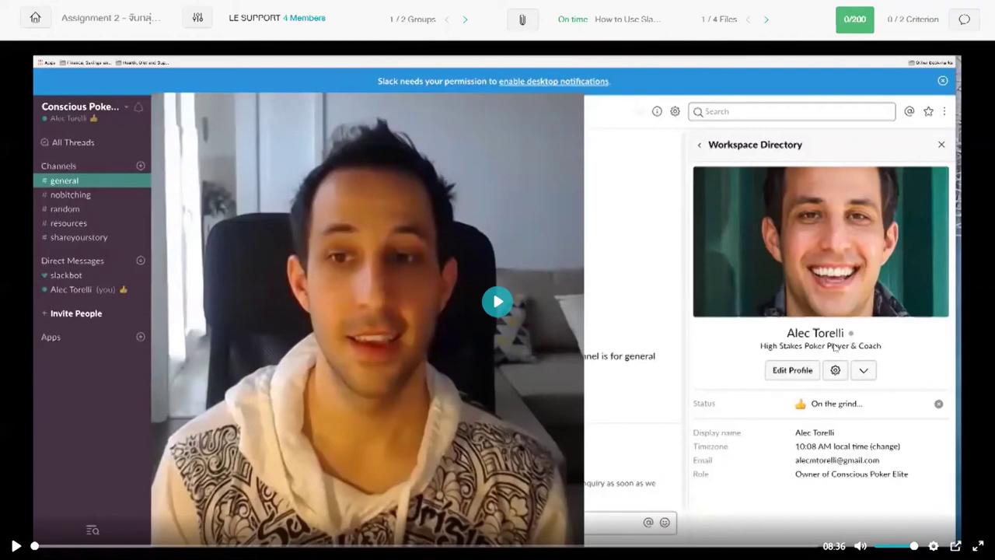
{"action": "left_click", "coordinate": [501, 303]}
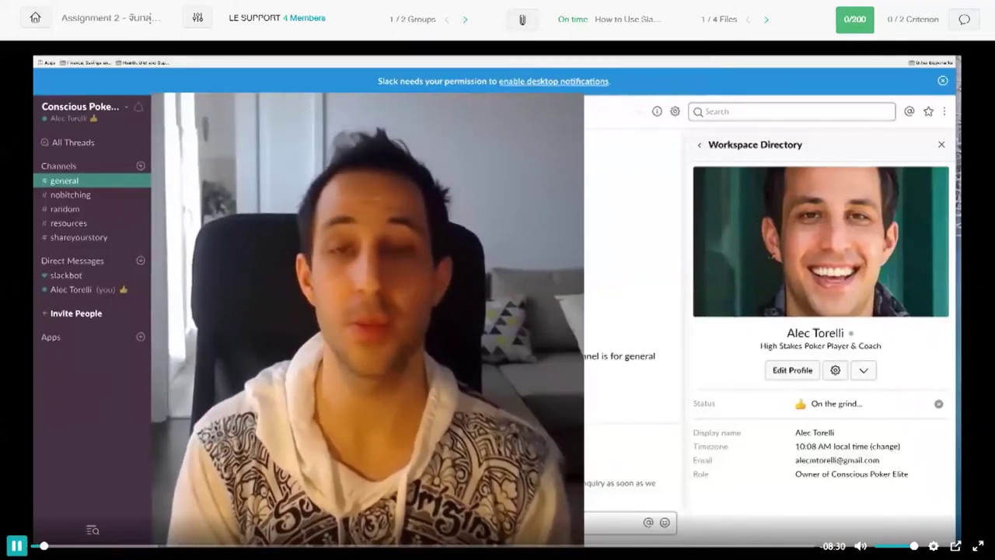
{"action": "key", "text": "space"}
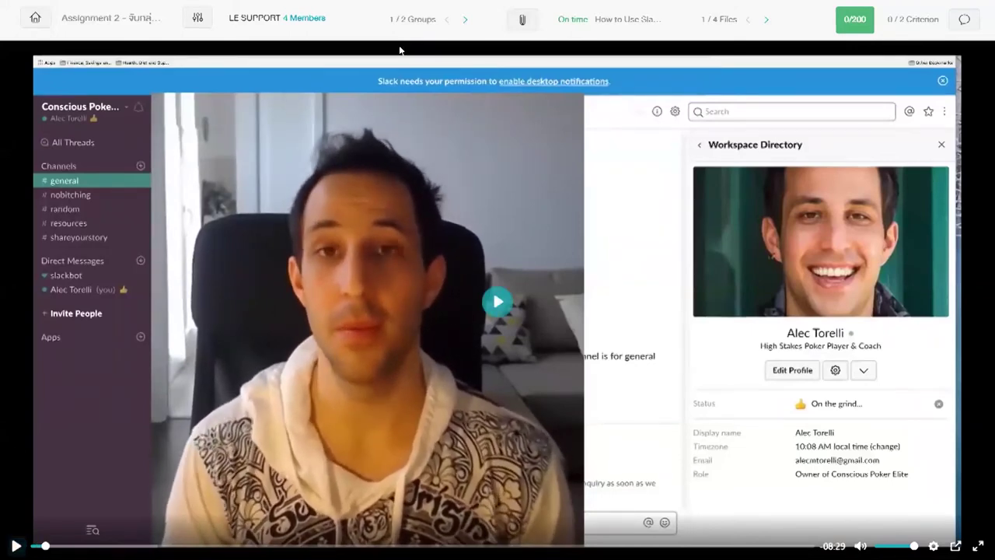
- Page through files 2–4 and download Template Import Student.xlsx
{"action": "left_click", "coordinate": [769, 25]}
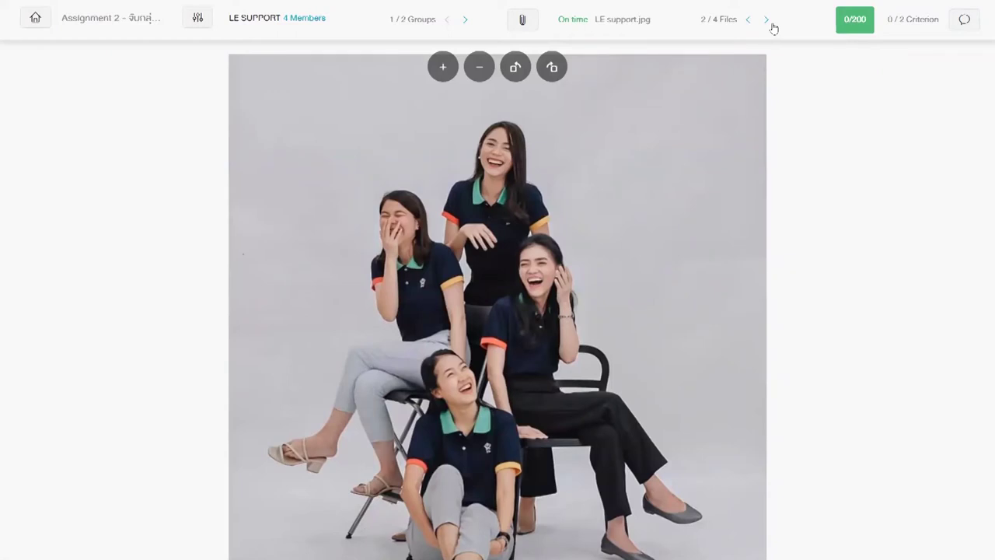
{"action": "left_click", "coordinate": [767, 24]}
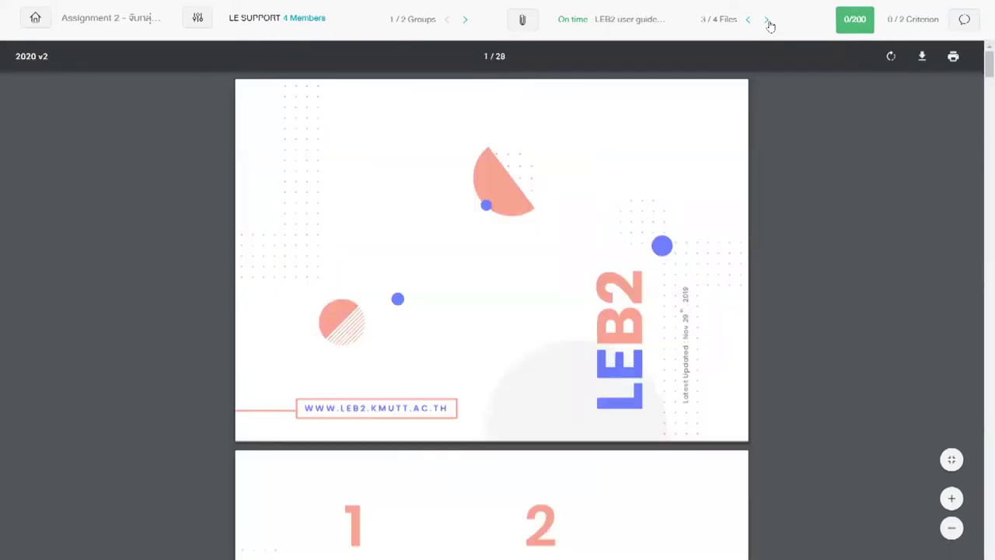
{"action": "left_click", "coordinate": [769, 21]}
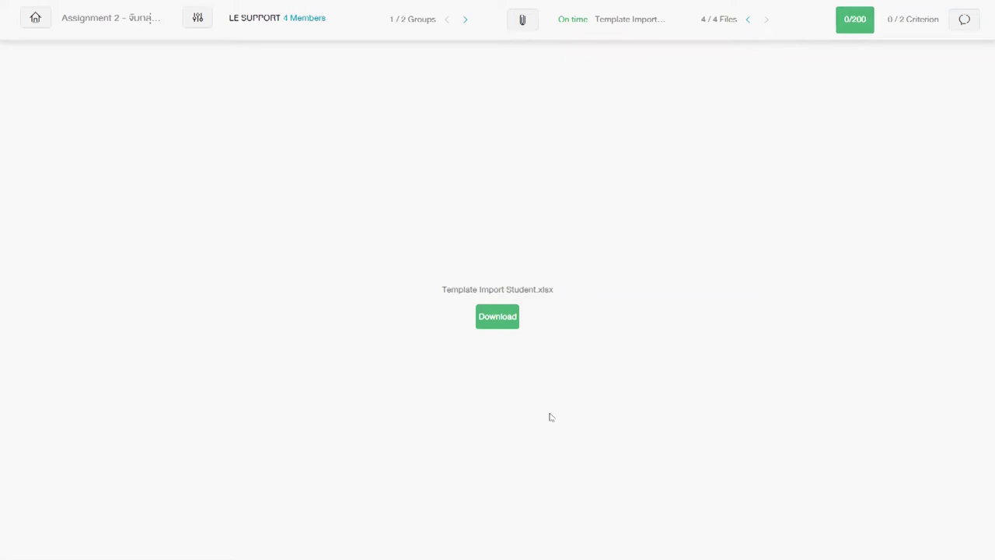
{"action": "left_click", "coordinate": [482, 319]}
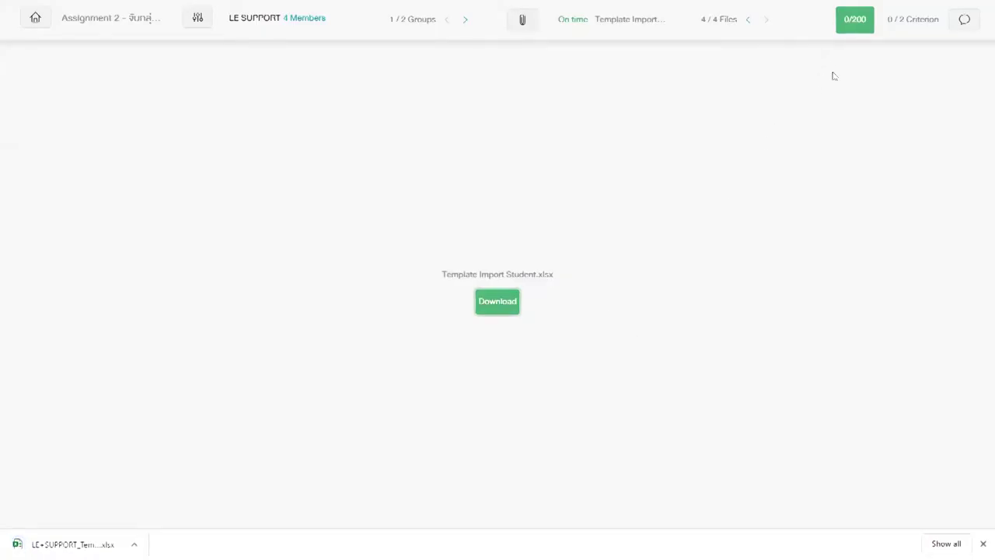
- Score LE SUPPORT's rubric criteria 77.2 and 80 for a total of 157.2/200
{"action": "left_click", "coordinate": [851, 24]}
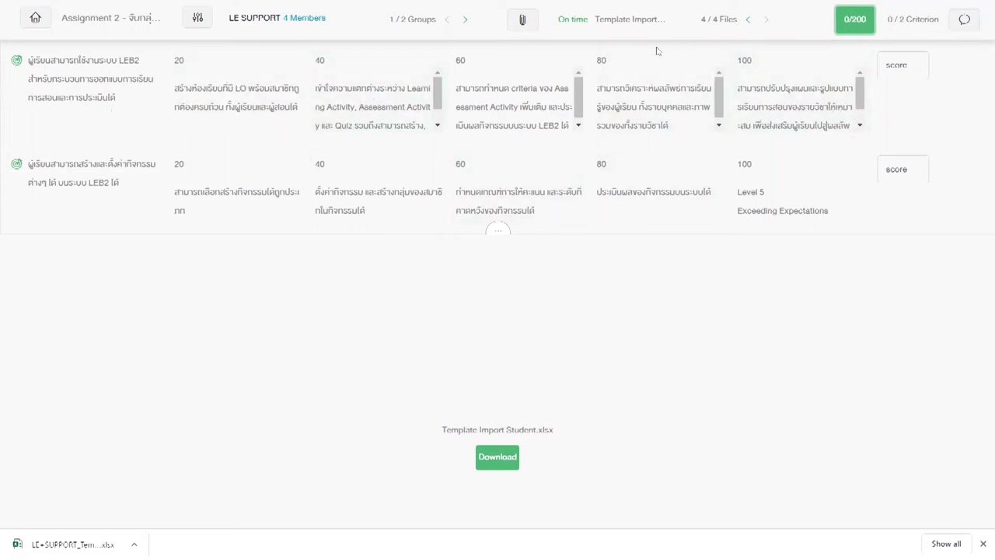
{"action": "left_click", "coordinate": [535, 114]}
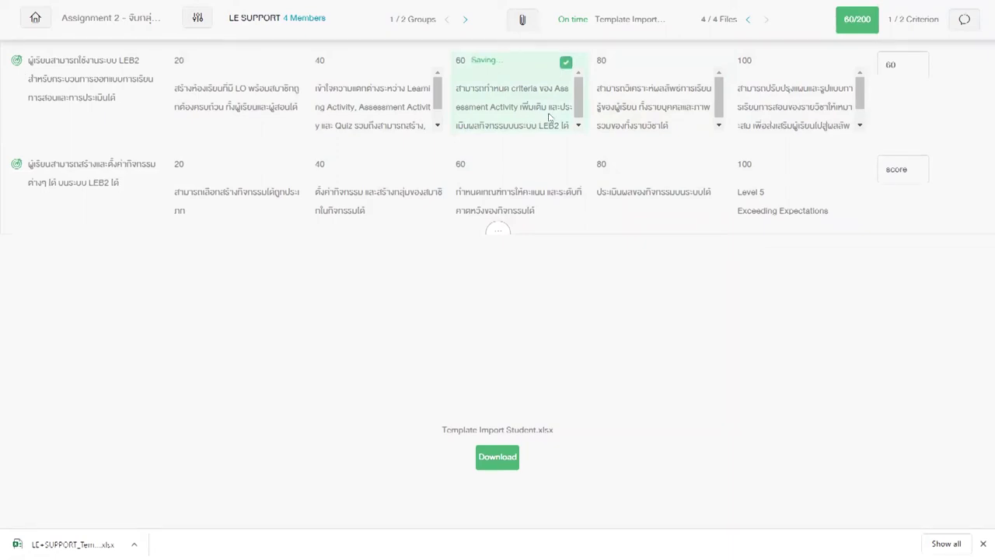
{"action": "left_click_drag", "start_coordinate": [905, 65], "coordinate": [887, 67]}
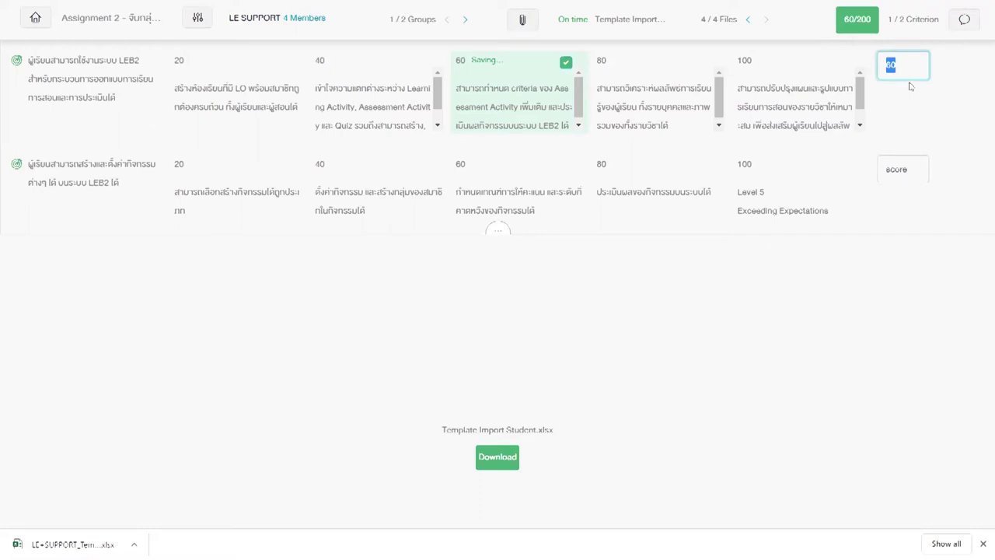
{"action": "type", "text": "70"}
{"action": "key", "text": "BackSpace"}
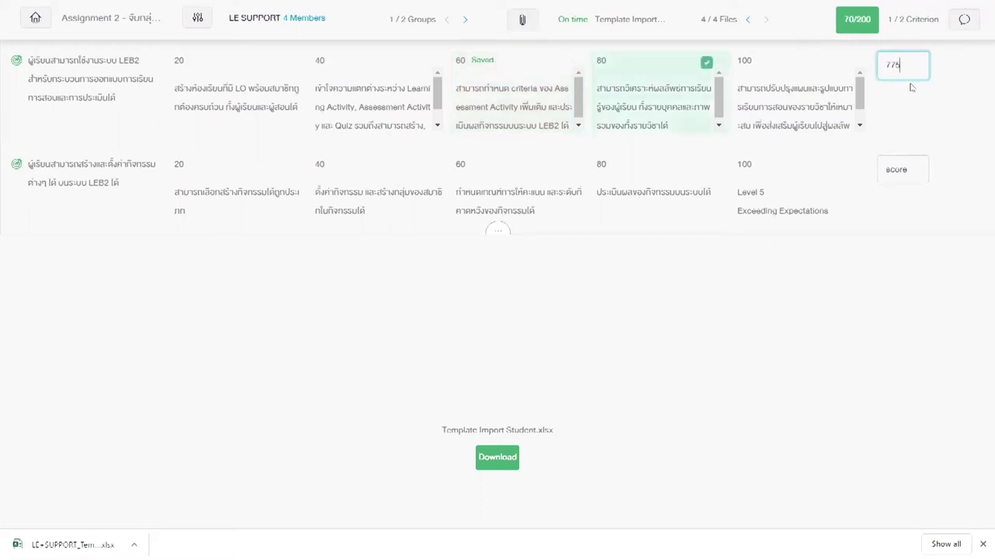
{"action": "type", "text": "75"}
{"action": "key", "text": "BackSpace"}
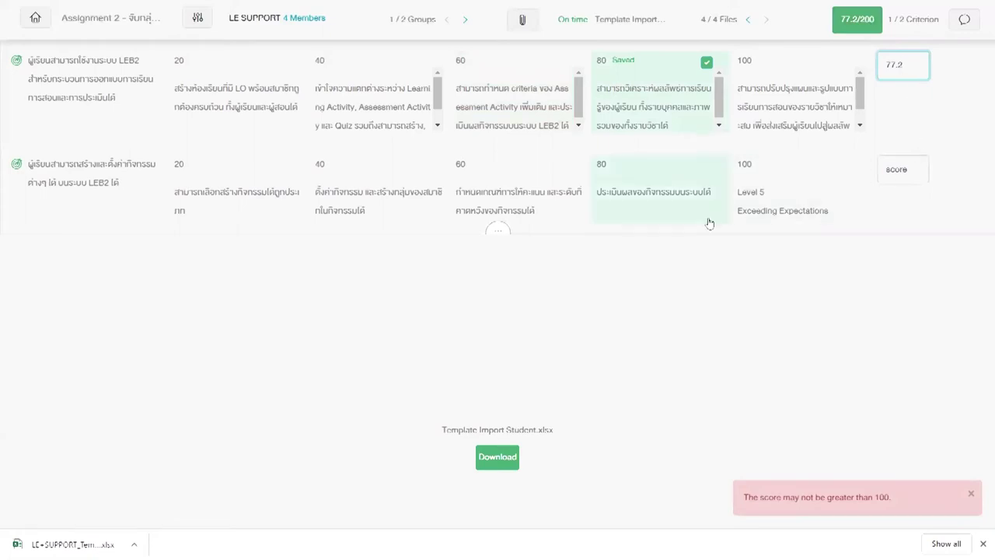
{"action": "left_click", "coordinate": [678, 221]}
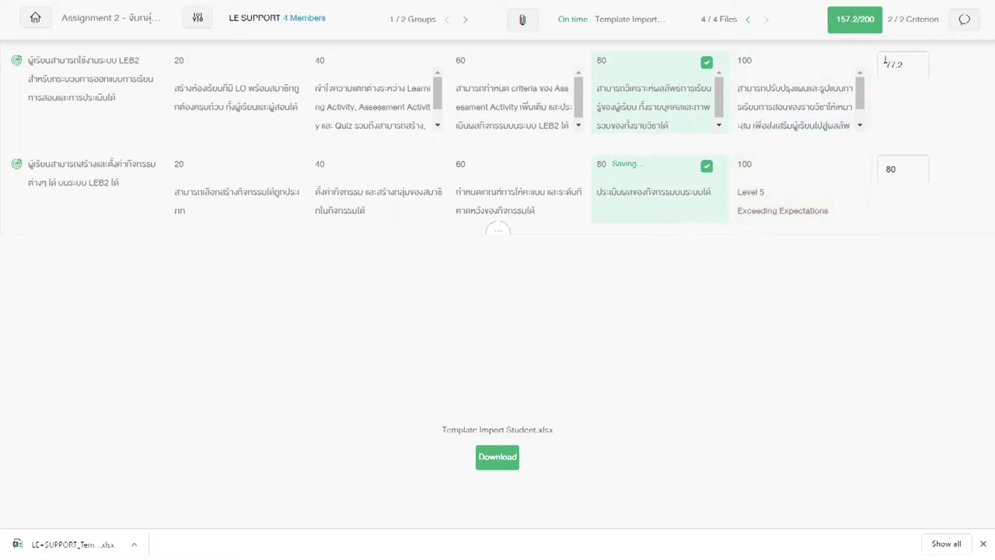
{"action": "left_click", "coordinate": [851, 31]}
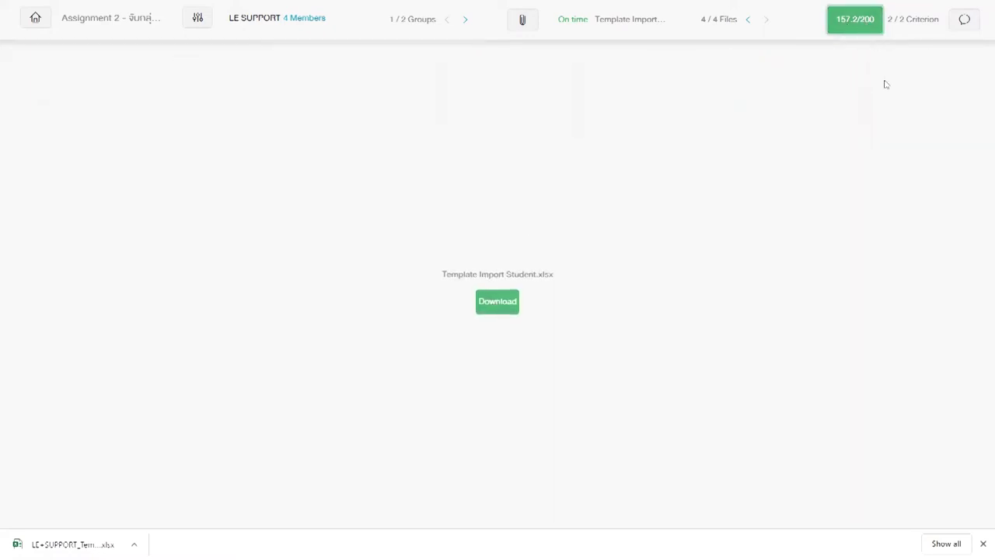
- Go back to the LEB2 user guide PDF in the submission file viewer
{"action": "left_click", "coordinate": [972, 21]}
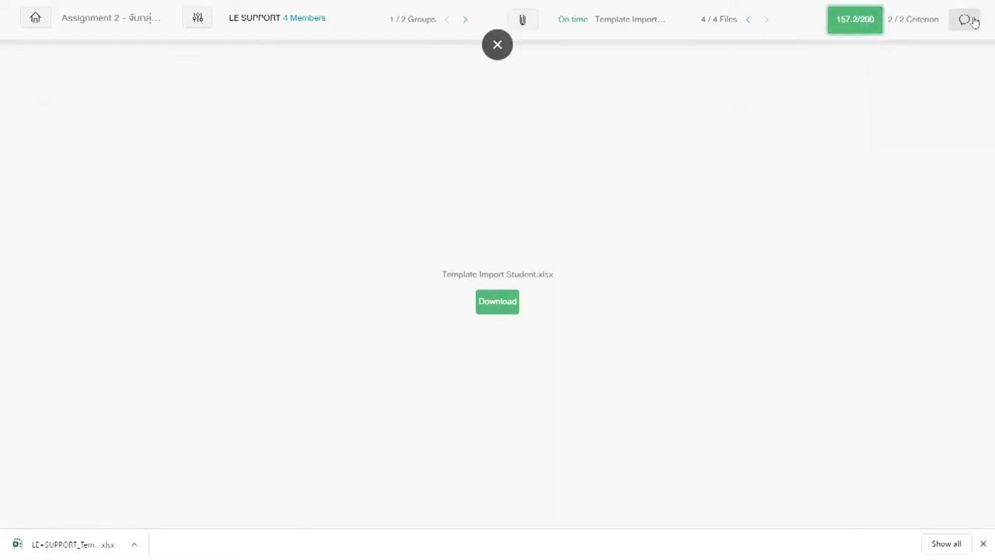
{"action": "left_click", "coordinate": [805, 19]}
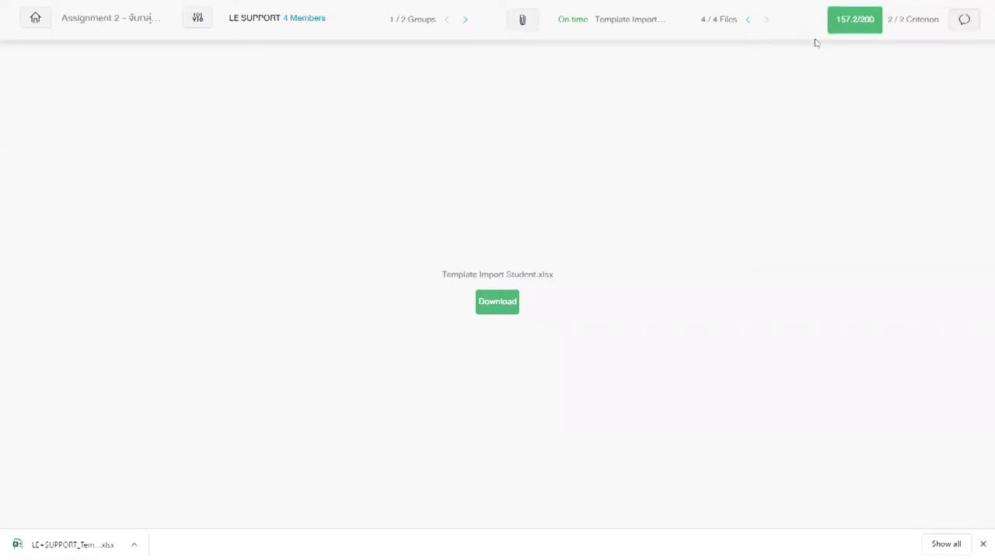
{"action": "left_click", "coordinate": [747, 23]}
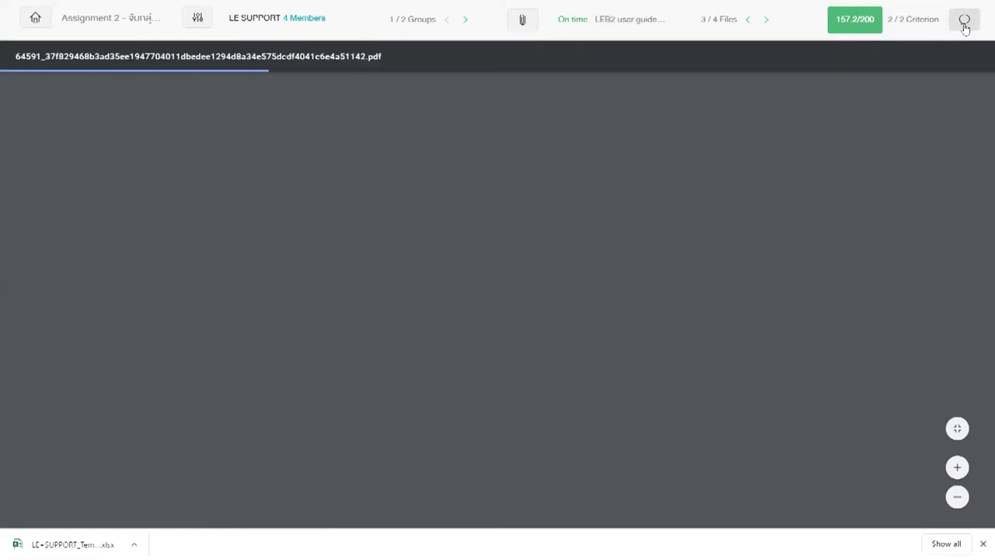
- Post the comment 'ปรับรูปภาพให้ชัดเจน' and switch to the student's window
{"action": "left_click", "coordinate": [964, 23]}
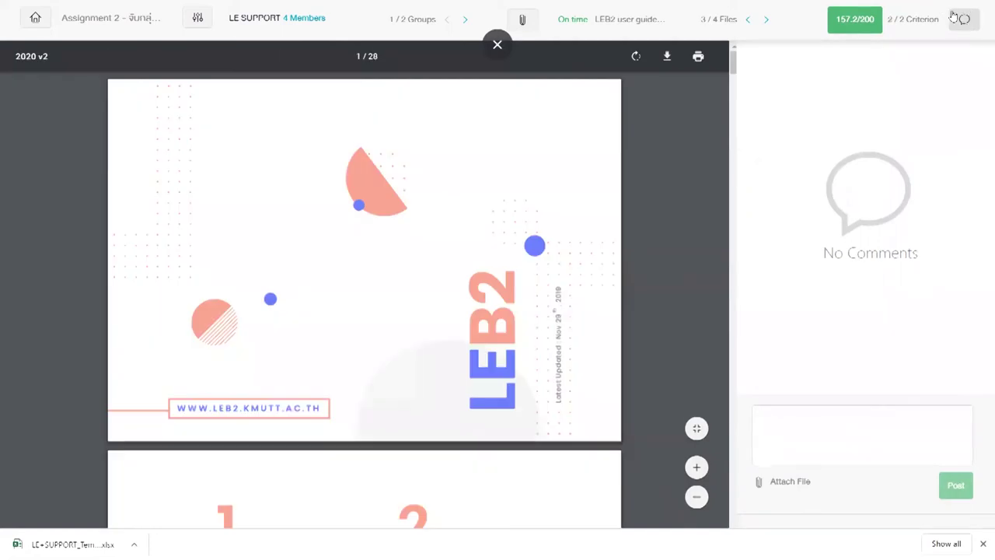
{"action": "left_click", "coordinate": [907, 422]}
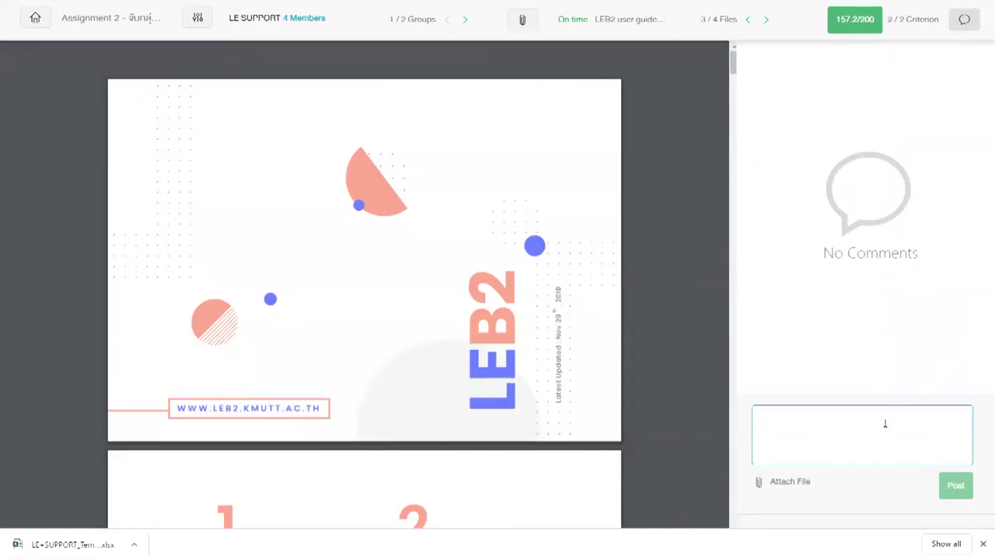
{"action": "type", "text": "x"}
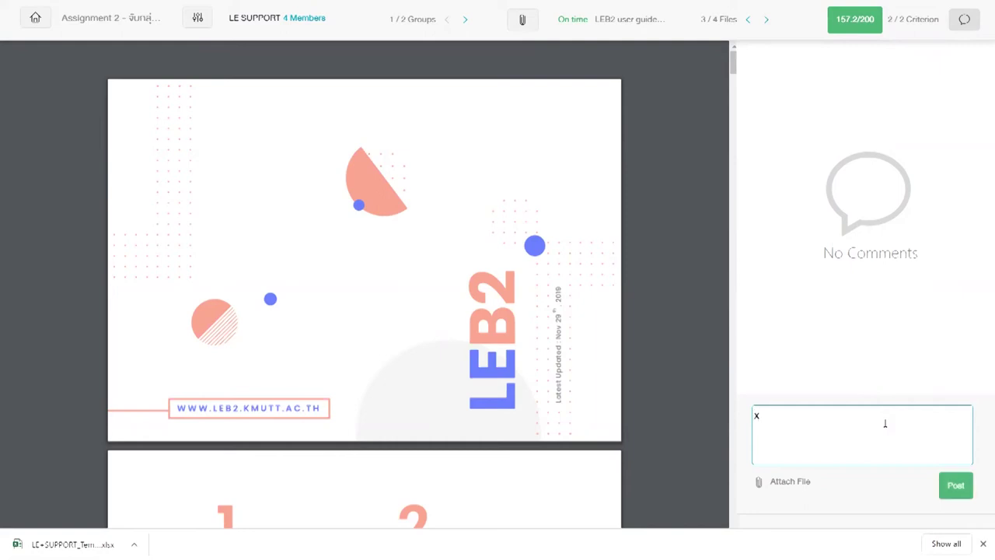
{"action": "key", "text": "BackSpace"}
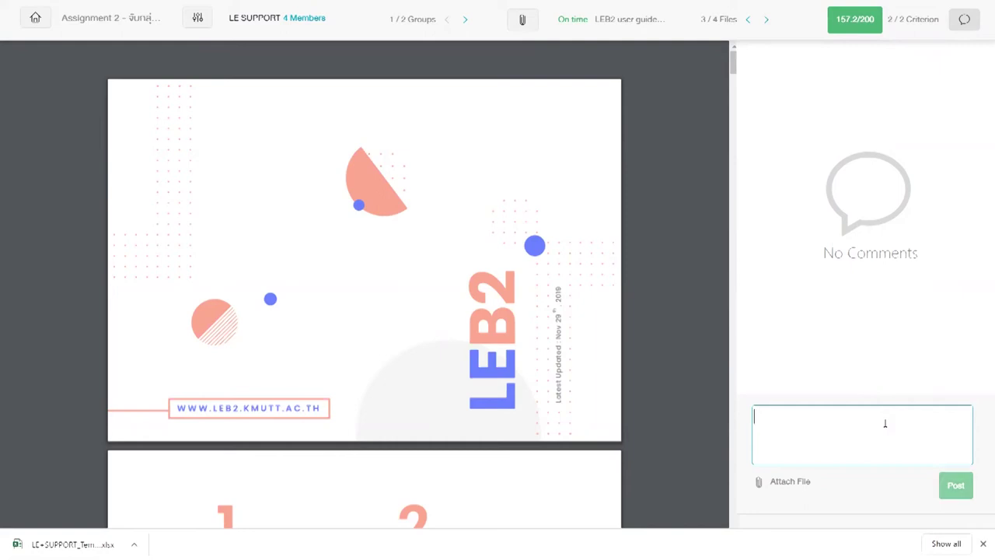
{"action": "type", "text": "x"}
{"action": "key", "text": "BackSpace"}
{"action": "type", "text": "l"}
{"action": "key", "text": "BackSpace"}
{"action": "type", "text": "ปรับ"}
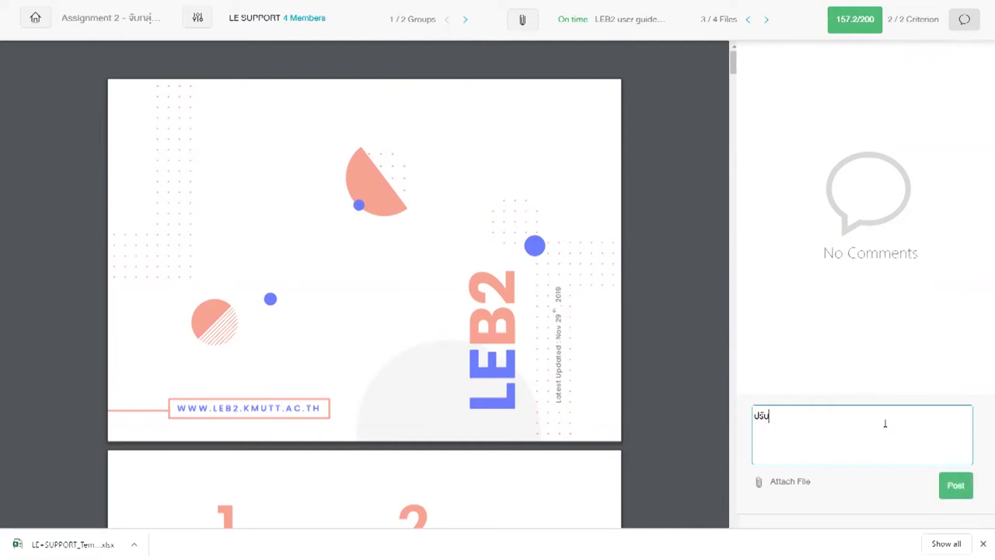
{"action": "type", "text": "รูปภาพให้ชัดเจน"}
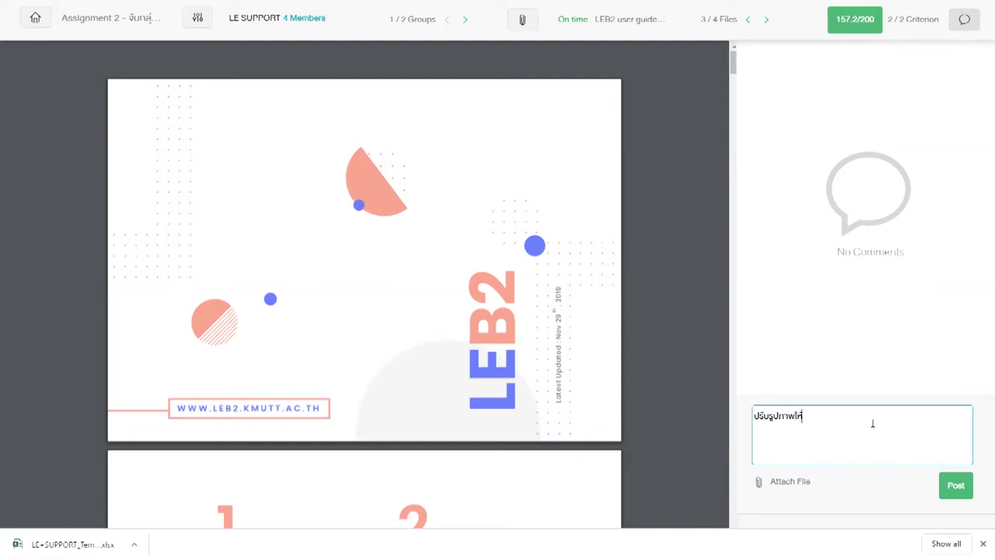
{"action": "left_click", "coordinate": [956, 484]}
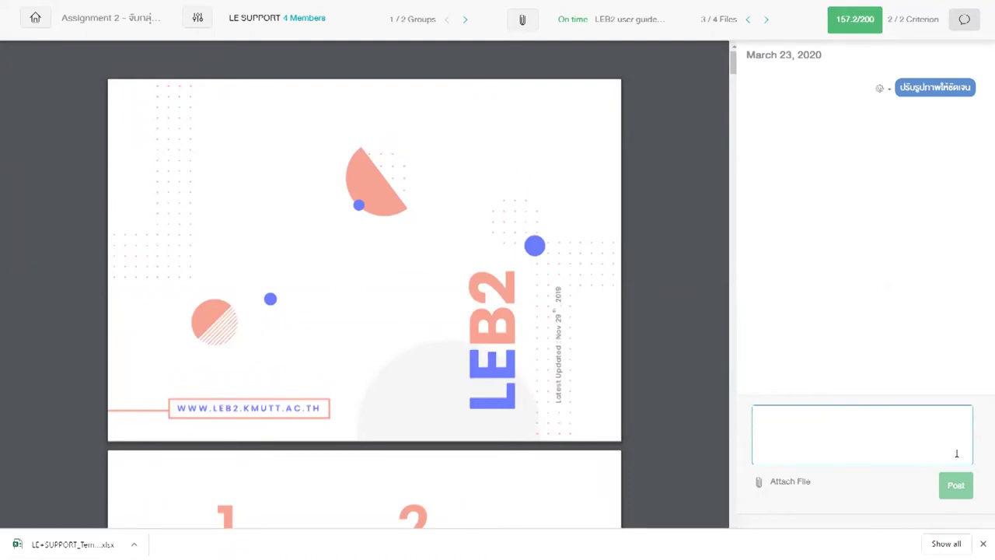
{"action": "key", "text": "alt+Tab"}
{"action": "key", "text": "alt+Tab"}
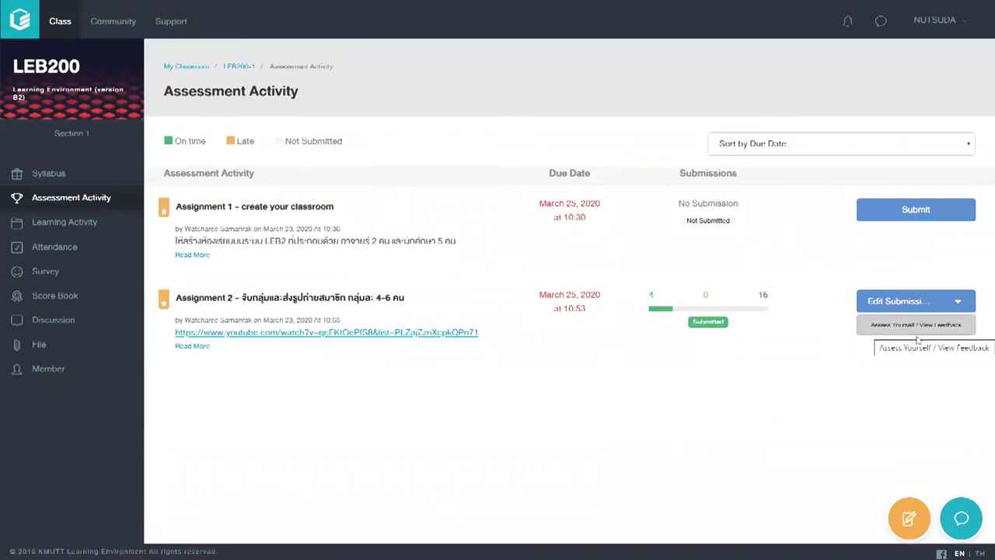
- As the student, reply 'รับทราบค่ะ' on Assignment 2's feedback, then return to the grader
{"action": "right_click", "coordinate": [844, 382]}
{"action": "left_click", "coordinate": [800, 413]}
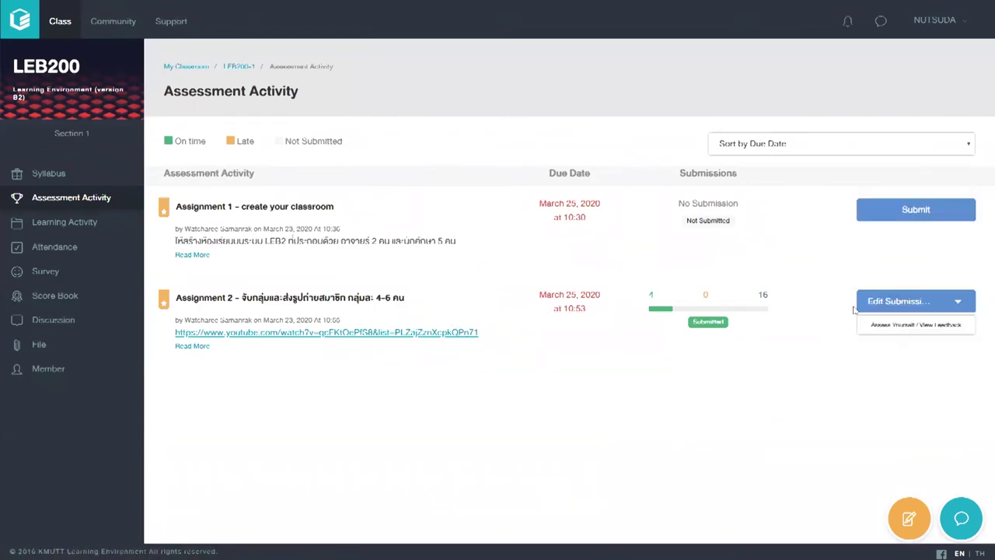
{"action": "left_click", "coordinate": [899, 332]}
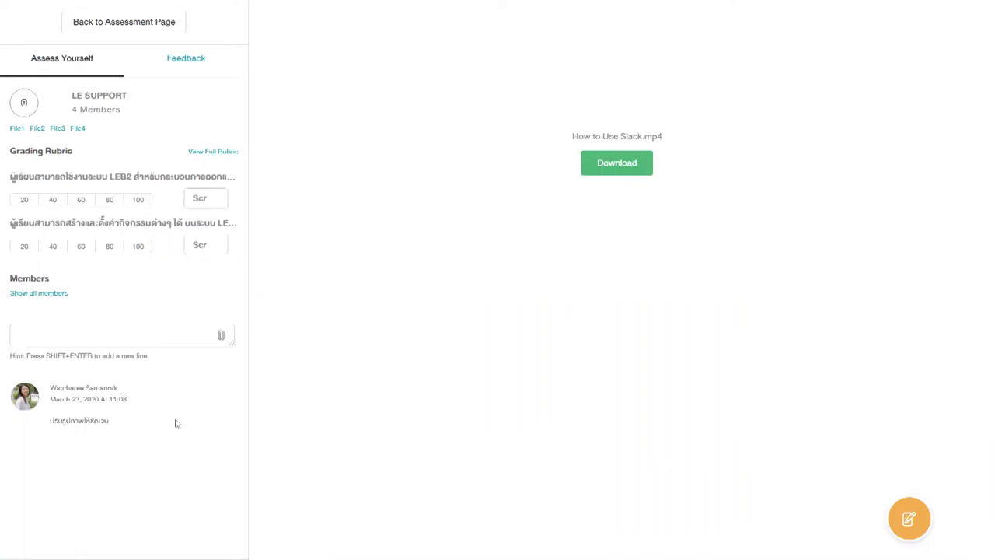
{"action": "left_click_drag", "start_coordinate": [50, 421], "coordinate": [117, 432]}
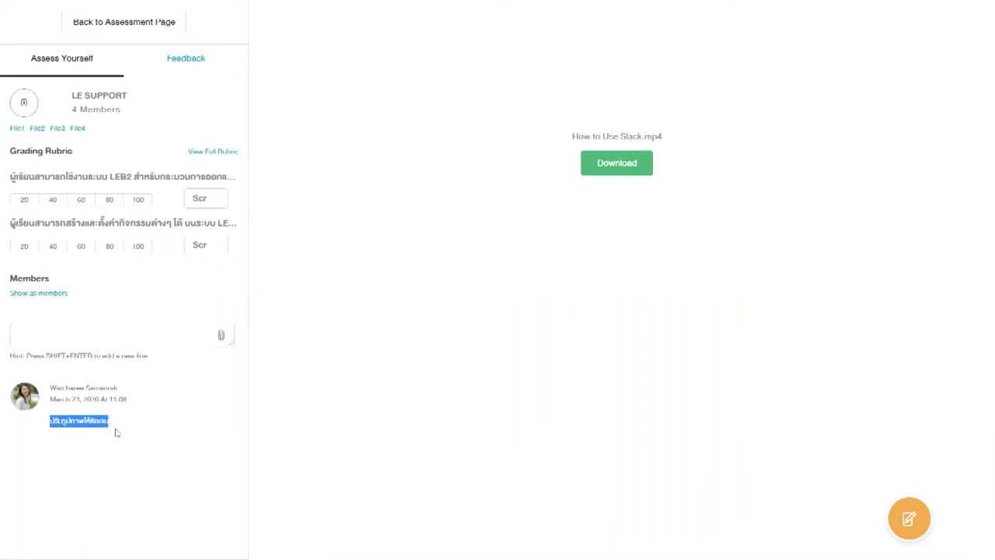
{"action": "left_click", "coordinate": [137, 334]}
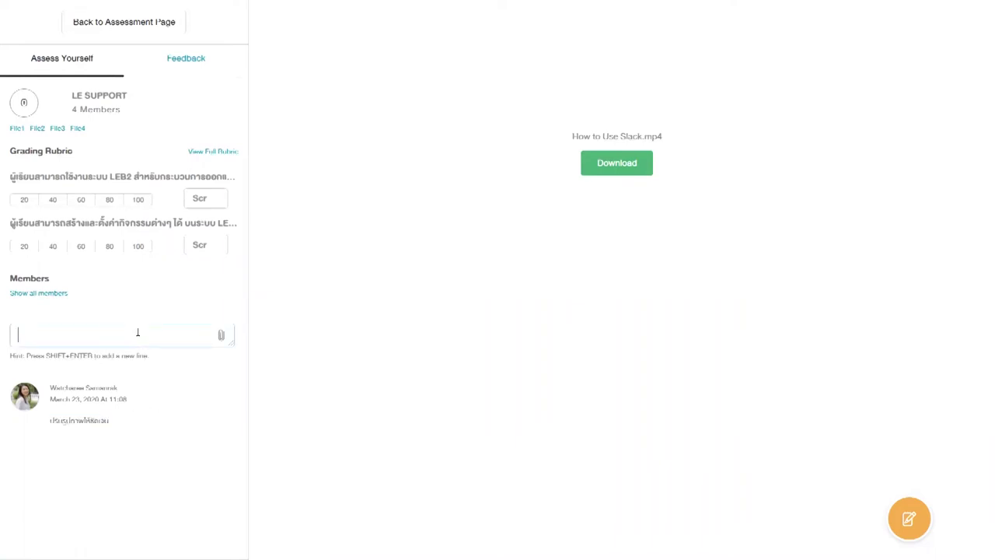
{"action": "type", "text": "รับทราบค่ะ"}
{"action": "key", "text": "Return"}
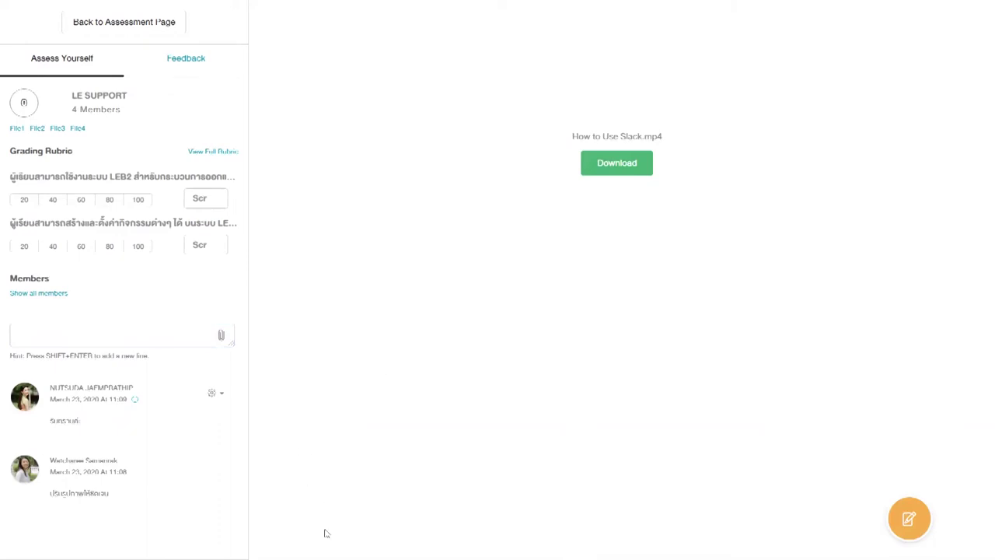
{"action": "key", "text": "alt+Tab"}
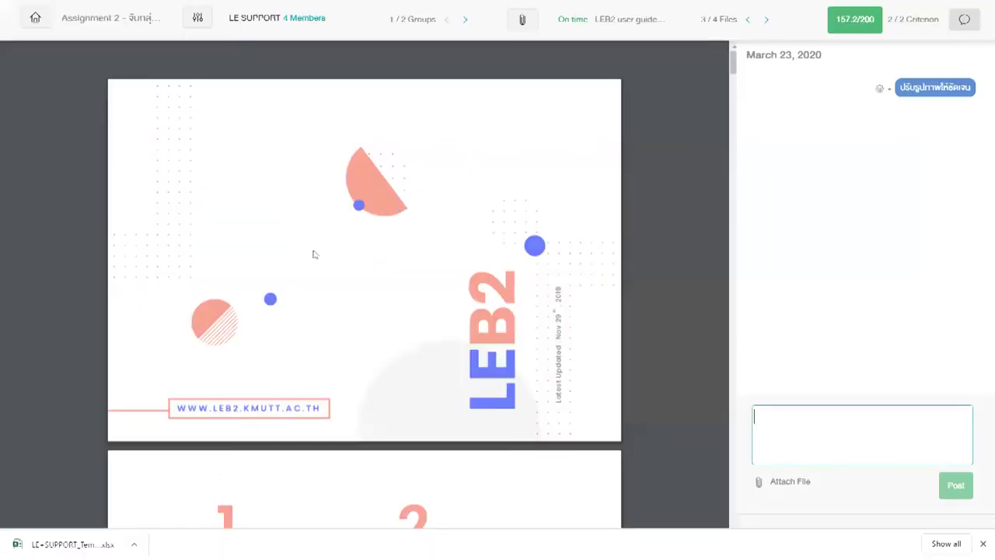
- Reload the grader to show the student's reply, then hide the comments panel
{"action": "right_click", "coordinate": [755, 288]}
{"action": "left_click", "coordinate": [761, 273]}
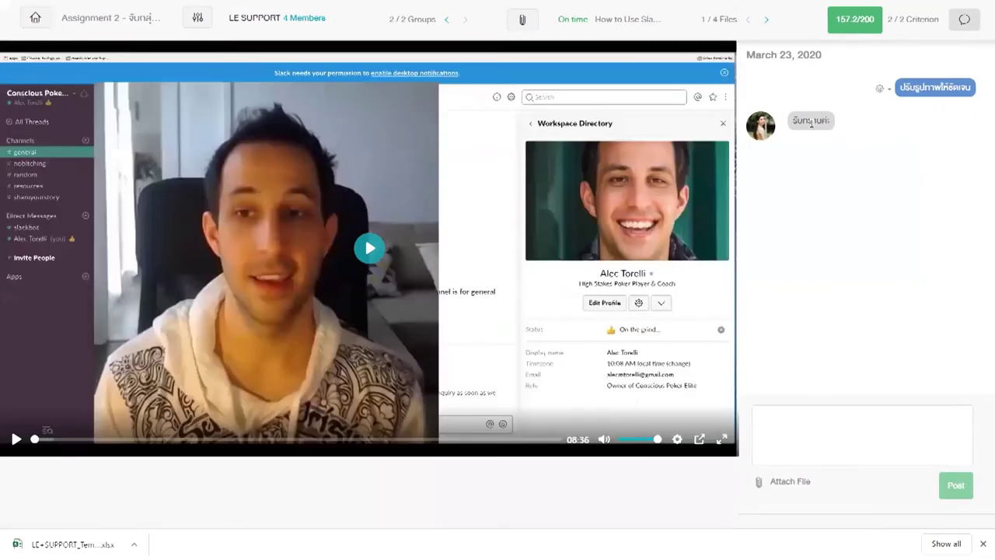
{"action": "mouse_move", "coordinate": [792, 120]}
{"action": "left_click", "coordinate": [972, 30]}
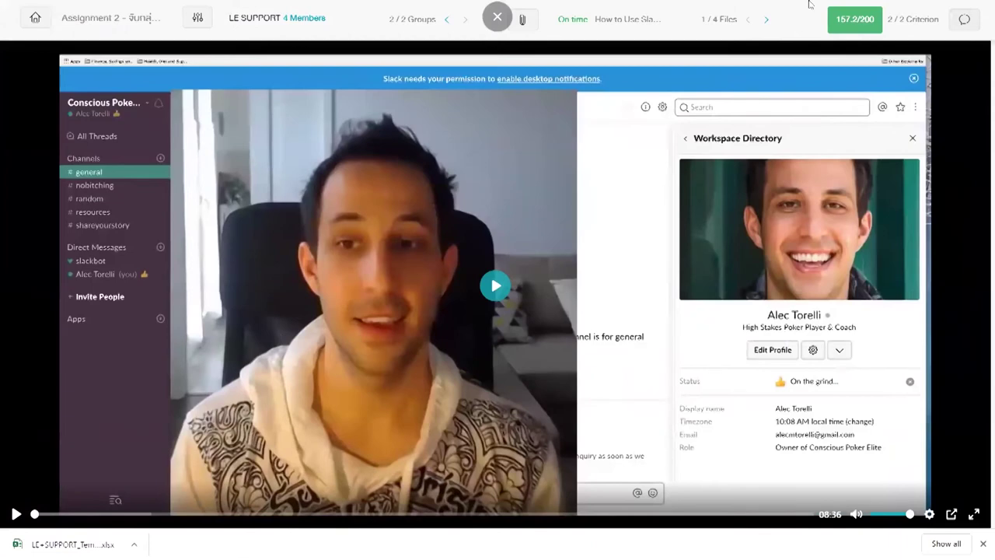
- Switch to the HIGH-QA group's submission, then return to the Assignment 2 page
{"action": "left_click", "coordinate": [445, 21]}
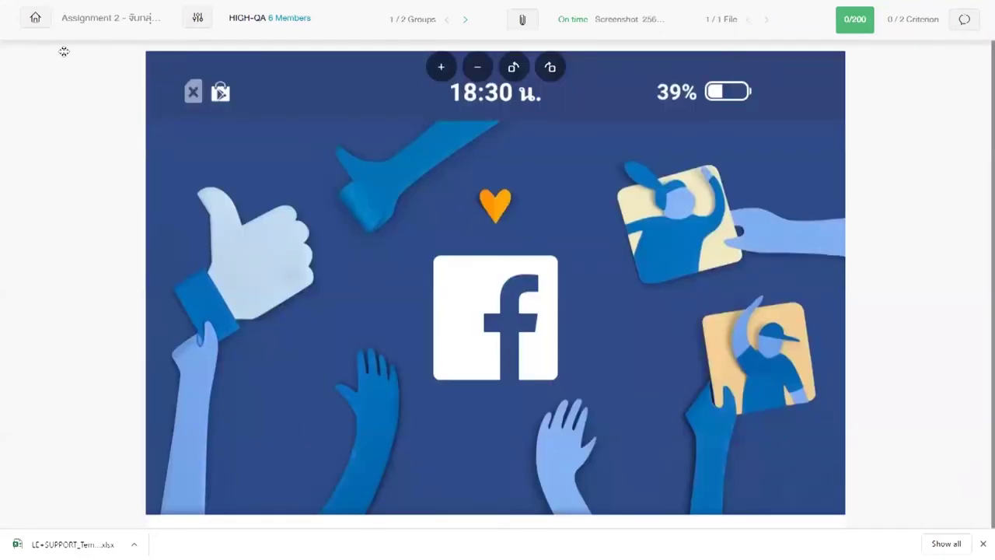
{"action": "left_click", "coordinate": [36, 20]}
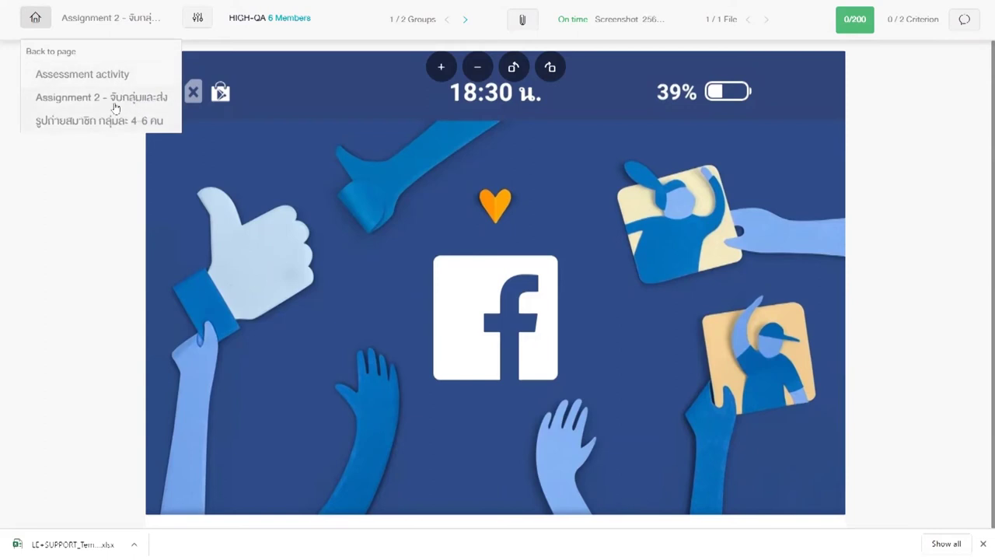
{"action": "left_click", "coordinate": [56, 120]}
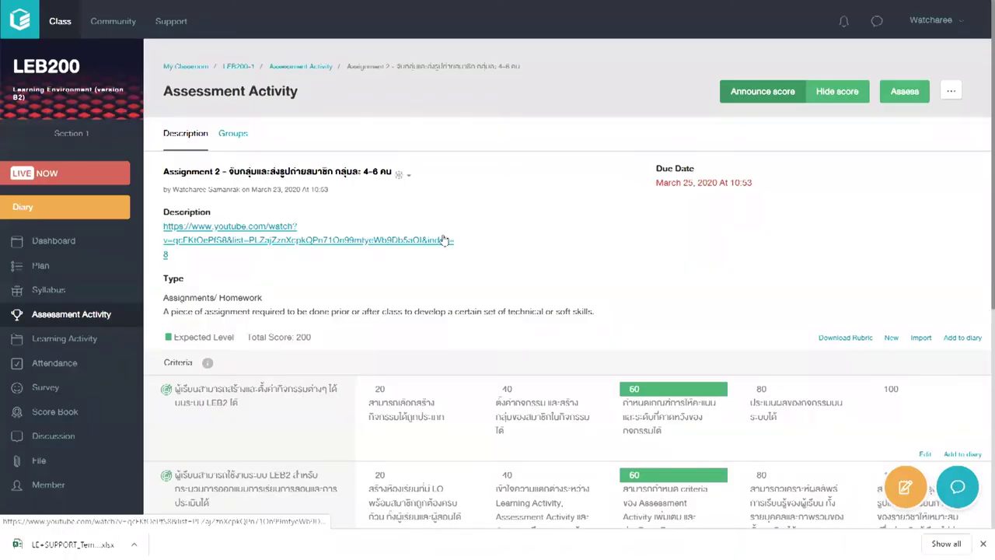
- Scroll to the Submission table showing LE Support at 157.2, then switch to the student window
{"action": "scroll", "coordinate": [444, 241], "scroll_direction": "down", "scroll_amount": 3}
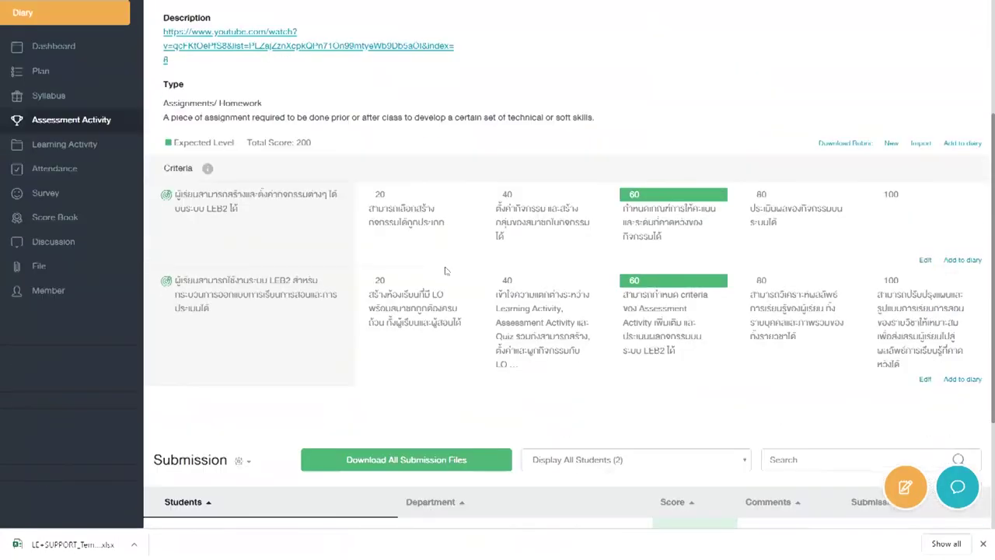
{"action": "scroll", "coordinate": [446, 270], "scroll_direction": "down", "scroll_amount": 3}
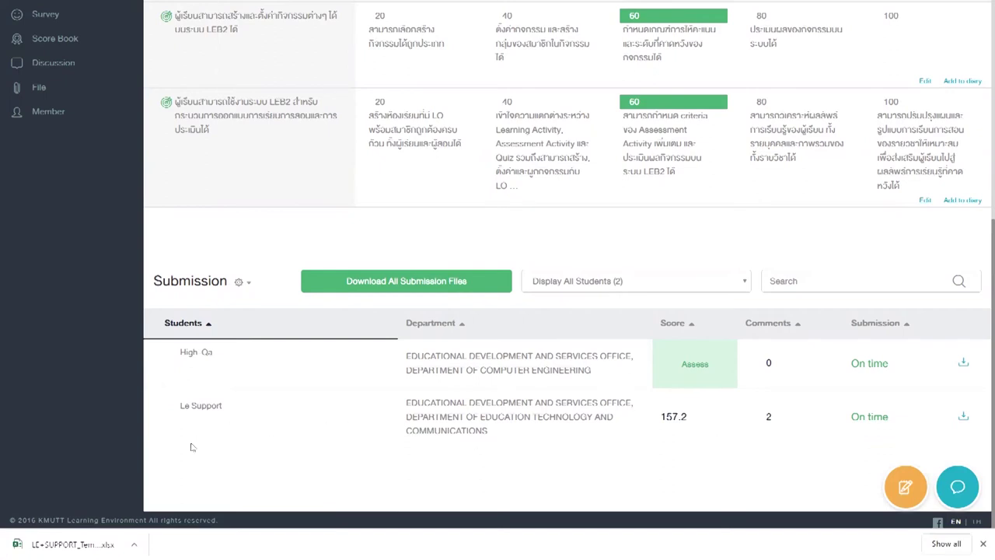
{"action": "key", "text": "alt+Tab"}
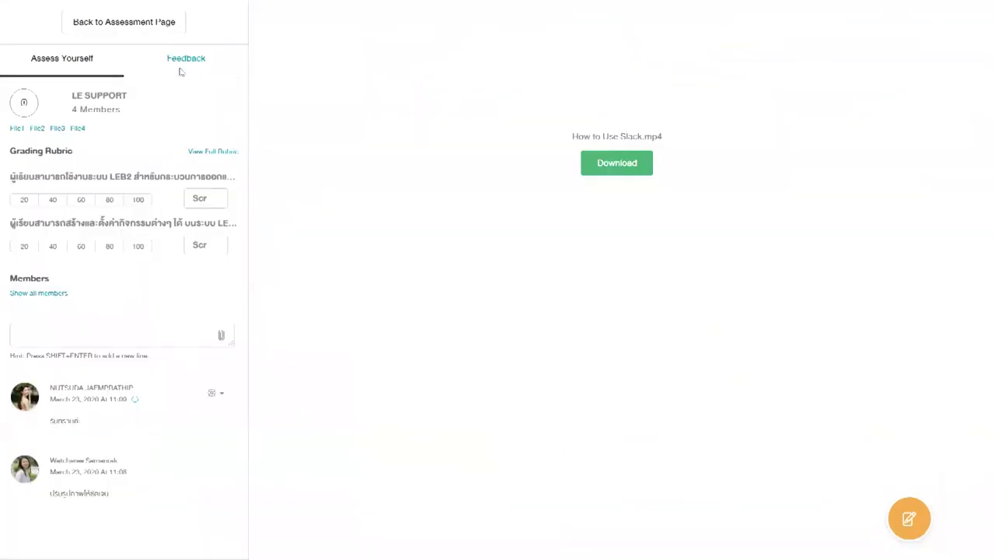
- View the student's Feedback tab with rubric scores 77.2 and 80, then return to the teacher
{"action": "left_click", "coordinate": [180, 69]}
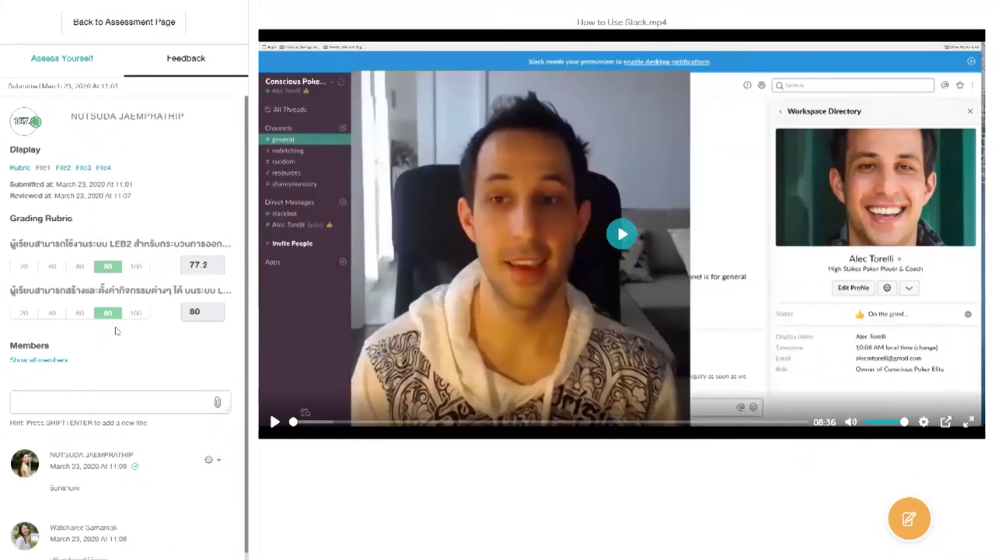
{"action": "scroll", "coordinate": [114, 350], "scroll_direction": "down", "scroll_amount": 1}
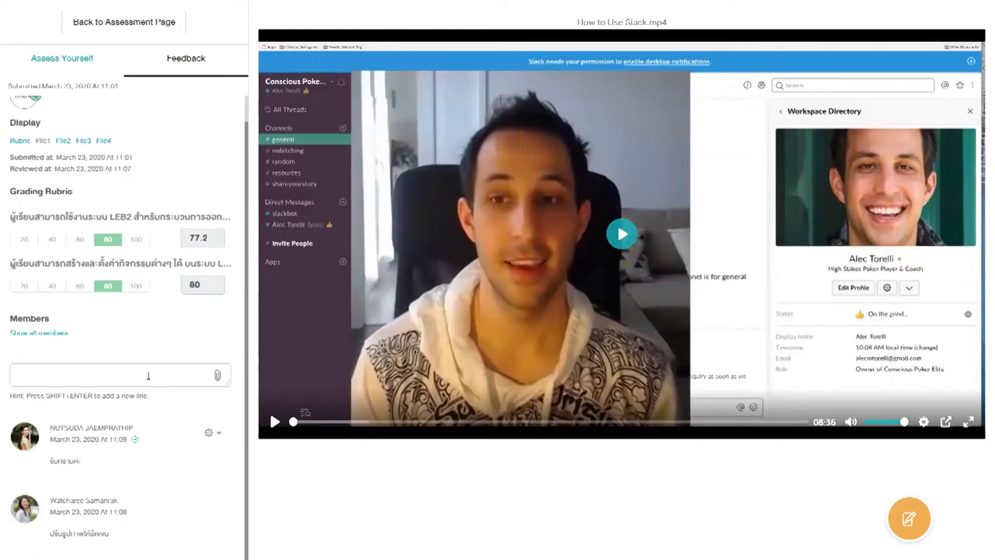
{"action": "key", "text": "alt+Tab"}
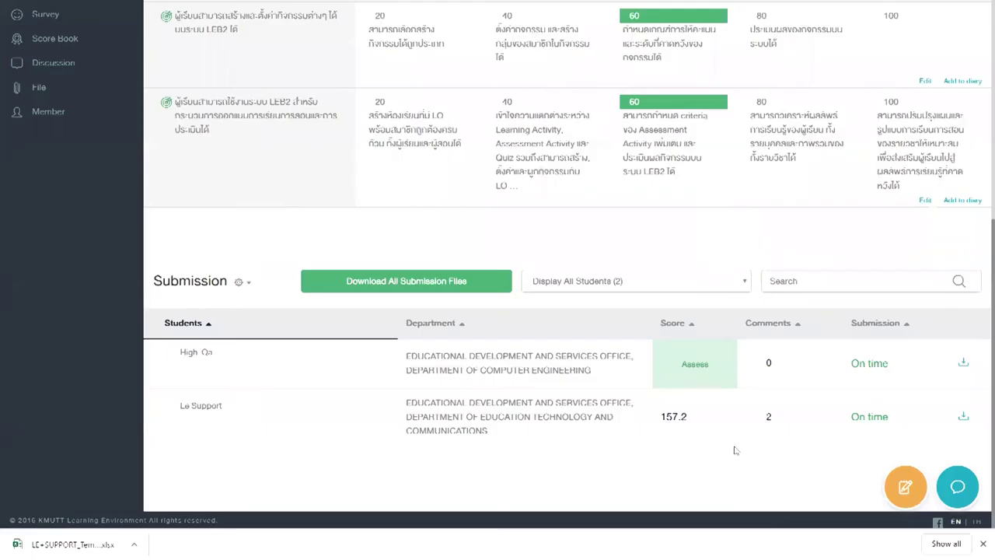
- Score HIGH-QA's submission 80 and 100 on the two rubric criteria, totalling 180/200
{"action": "left_click", "coordinate": [700, 374]}
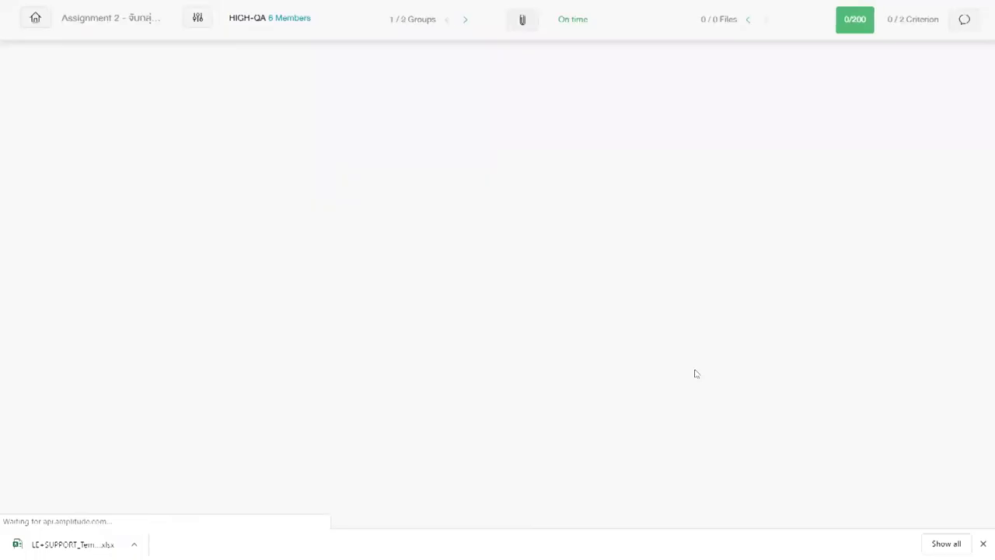
{"action": "left_click", "coordinate": [852, 32]}
{"action": "left_click", "coordinate": [682, 115]}
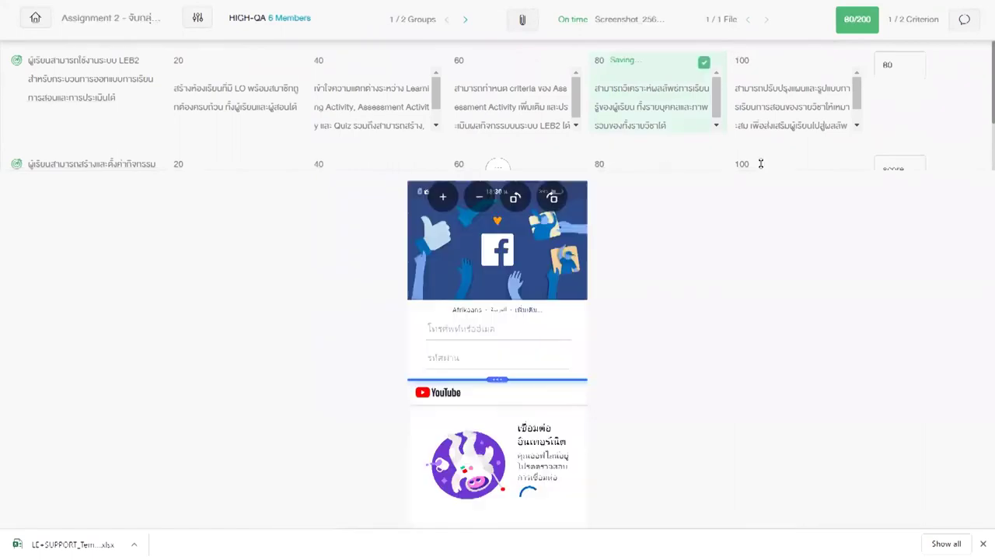
{"action": "left_click", "coordinate": [795, 141]}
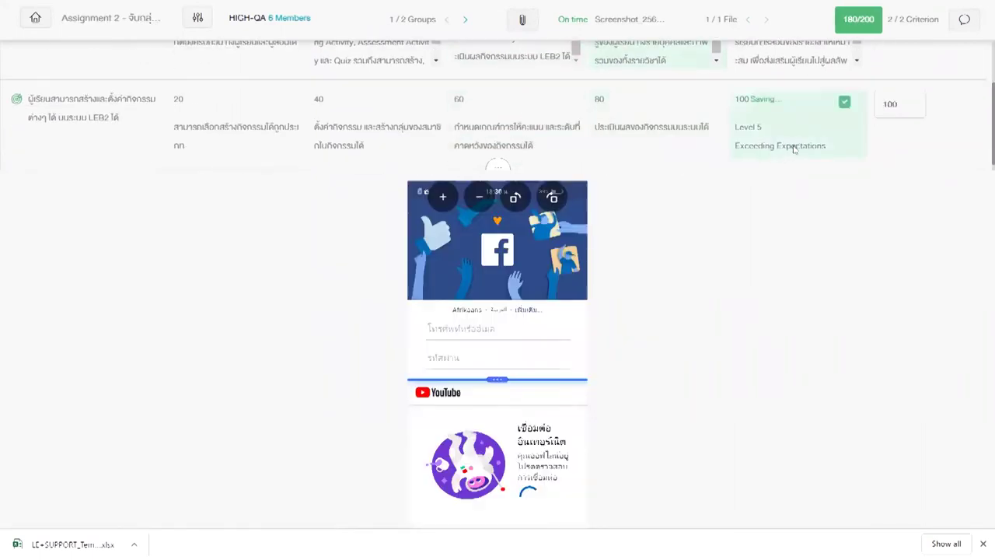
- Post the praise comment 'ดีมากครับ' on HIGH-QA's submission, then switch to the phone mirror
{"action": "left_click", "coordinate": [964, 19]}
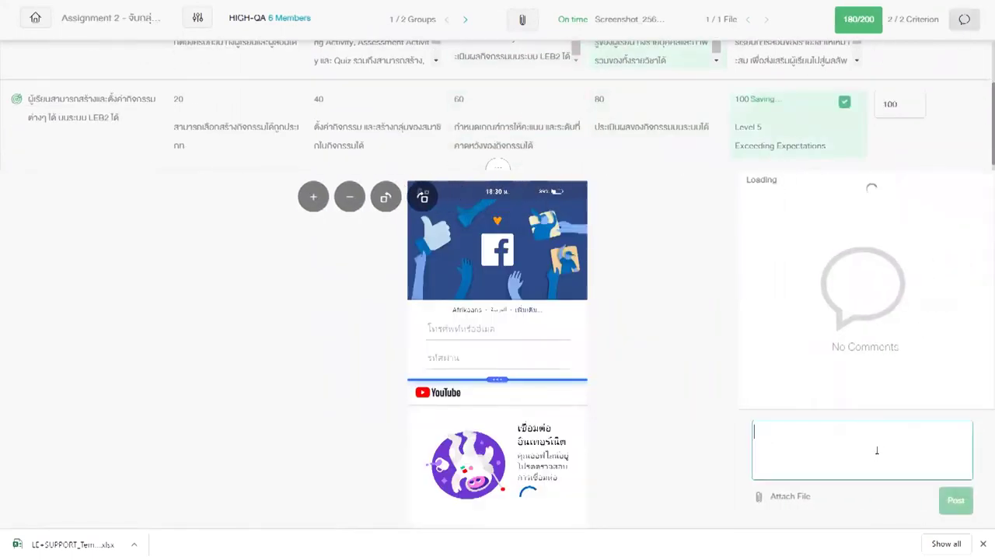
{"action": "type", "text": "คีมากค"}
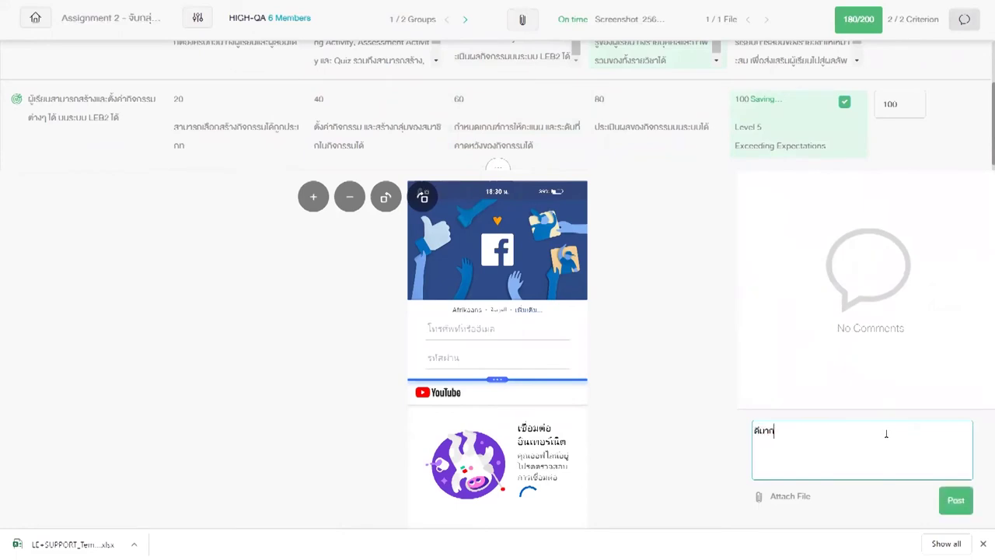
{"action": "type", "text": "รับ"}
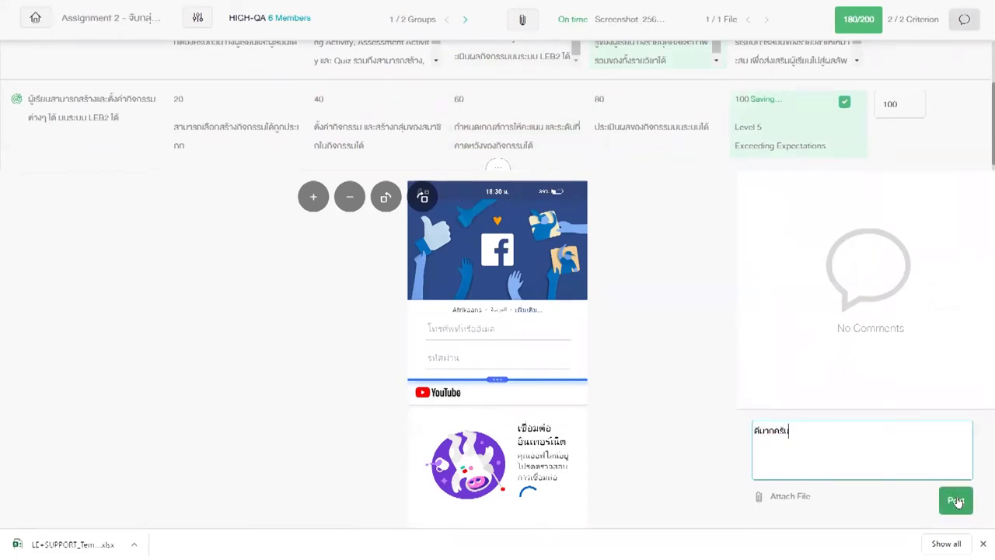
{"action": "left_click", "coordinate": [955, 501]}
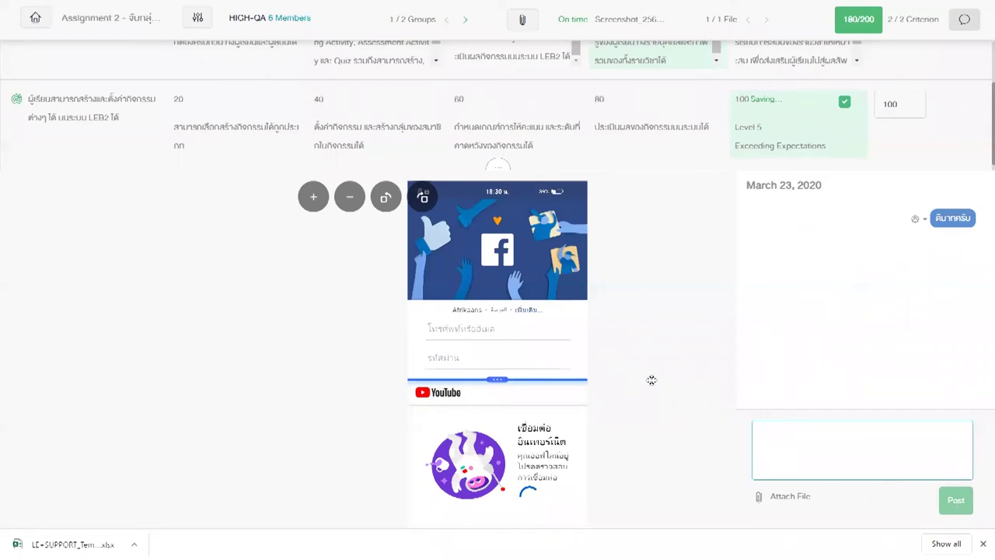
{"action": "key", "text": "alt+Tab"}
{"action": "key", "text": "alt+Tab"}
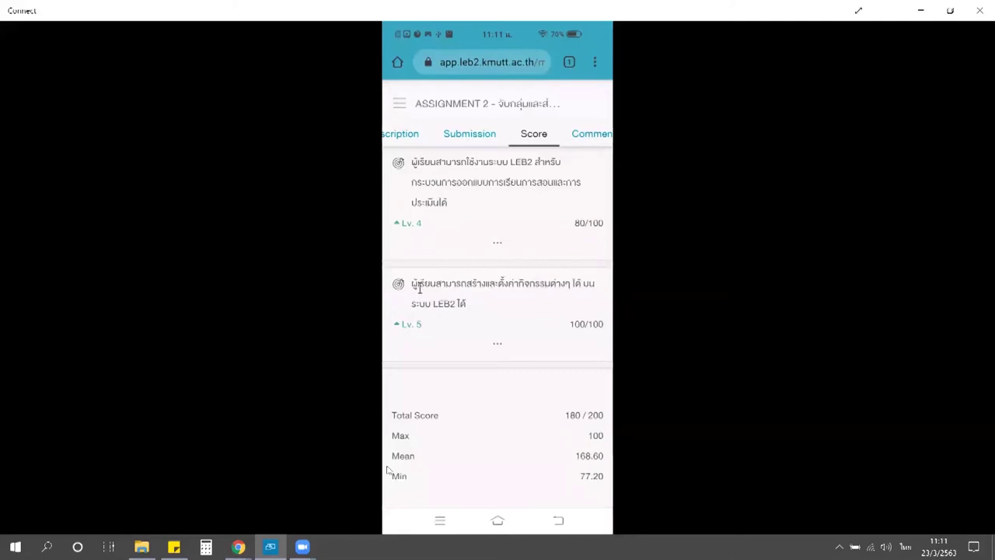
- Review the student's 180/200 score and comments on the mirrored phone, then return to the browser
{"action": "scroll", "coordinate": [386, 469], "scroll_direction": "down", "scroll_amount": 2}
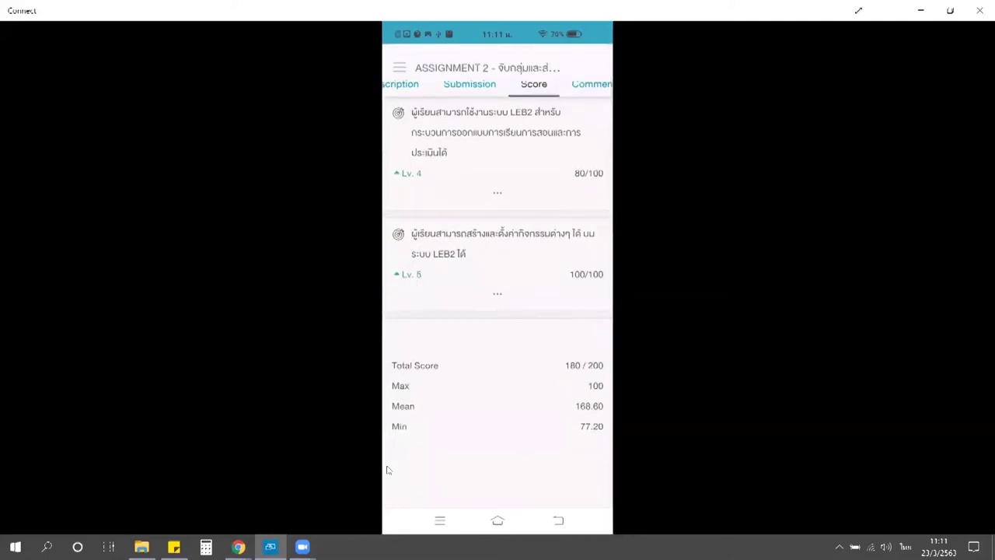
{"action": "scroll", "coordinate": [386, 469], "scroll_direction": "up", "scroll_amount": 2}
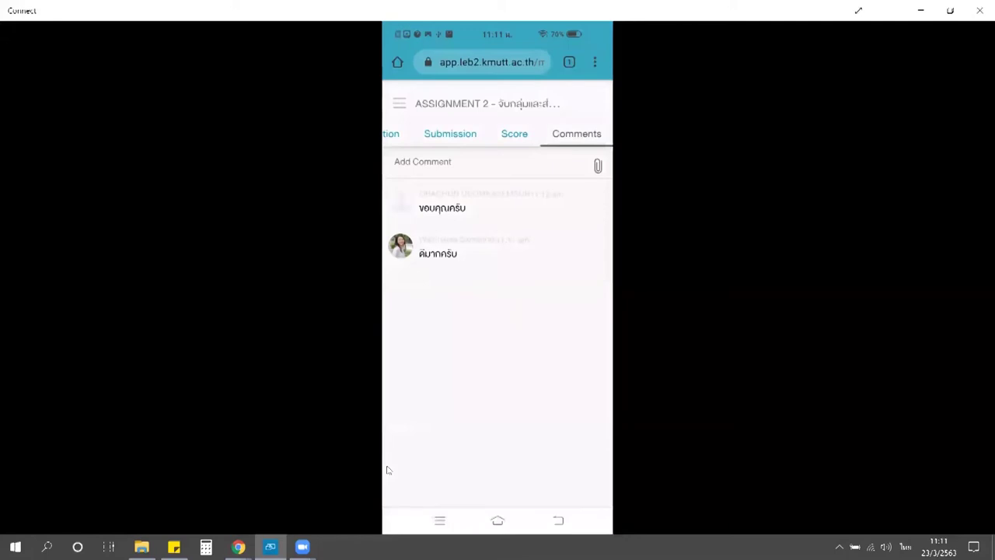
{"action": "key", "text": "alt+Tab"}
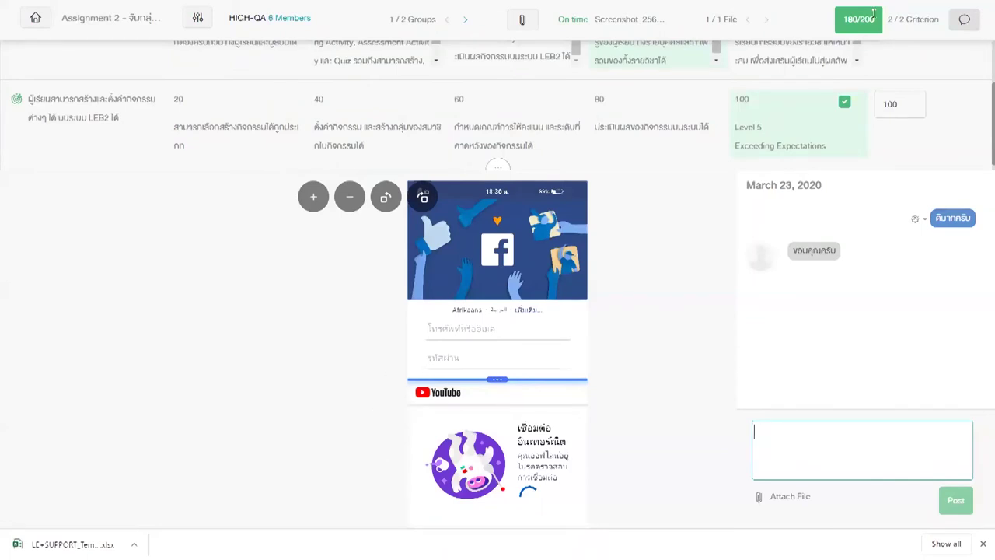
- Leave Assignment 2 grading and go back to LEB200's Assessment Activity list via Back to page
{"action": "left_click", "coordinate": [35, 17]}
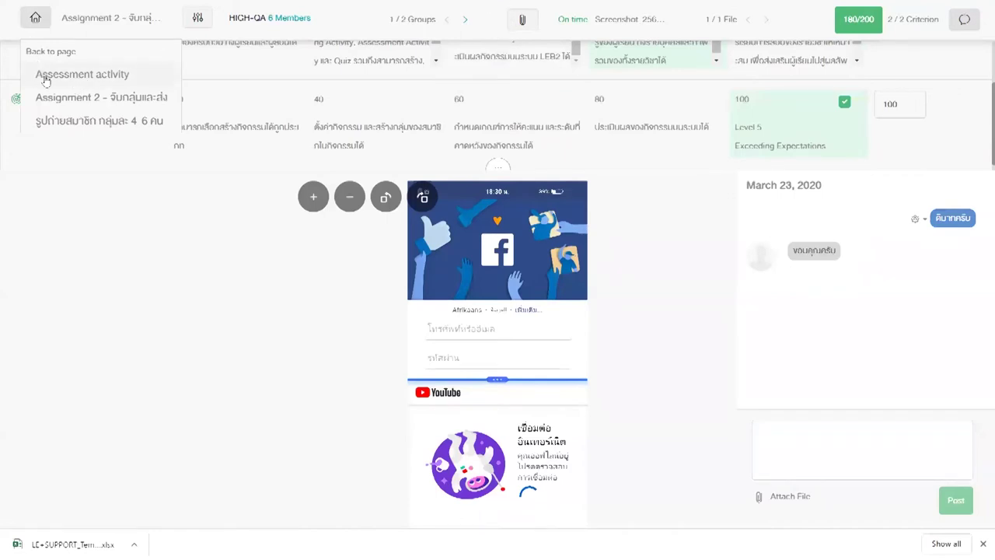
{"action": "left_click", "coordinate": [44, 78]}
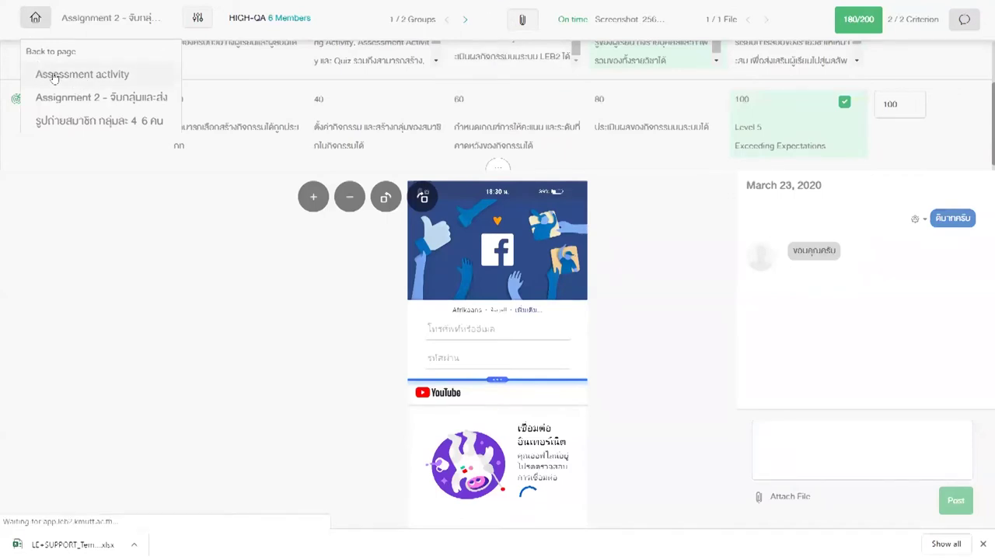
{"action": "double_click", "coordinate": [98, 74]}
{"action": "left_click", "coordinate": [80, 72]}
{"action": "triple_click", "coordinate": [72, 77]}
{"action": "left_click", "coordinate": [73, 78]}
{"action": "left_click", "coordinate": [148, 212]}
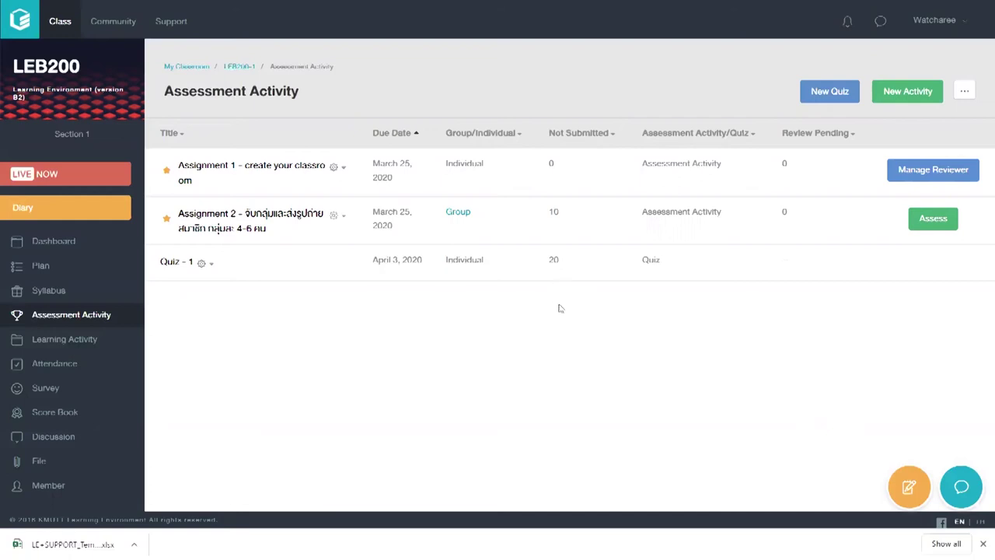
- Edit Assignment 1 to be a Group activity with Assess by Multiple Teachers unchecked, and save
{"action": "left_click", "coordinate": [339, 173]}
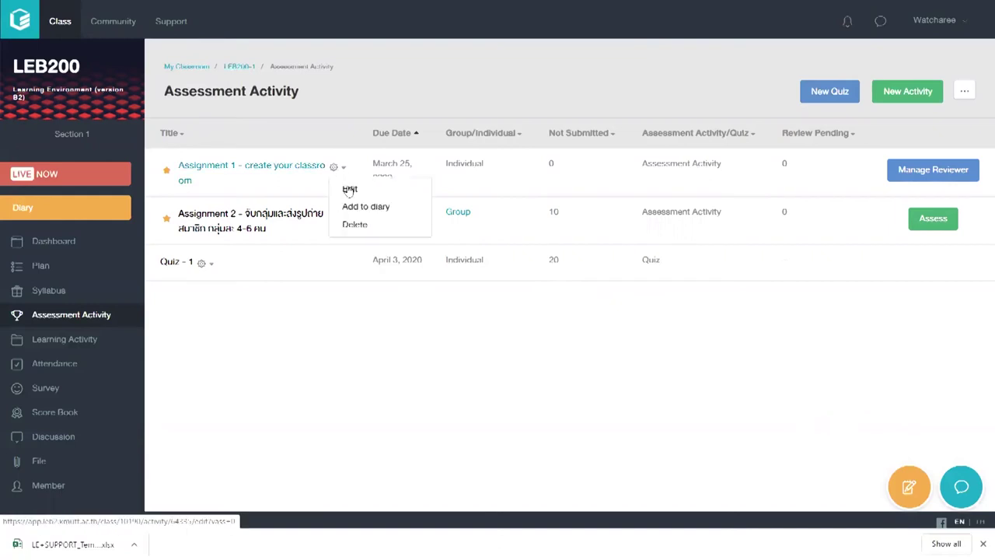
{"action": "left_click", "coordinate": [349, 190]}
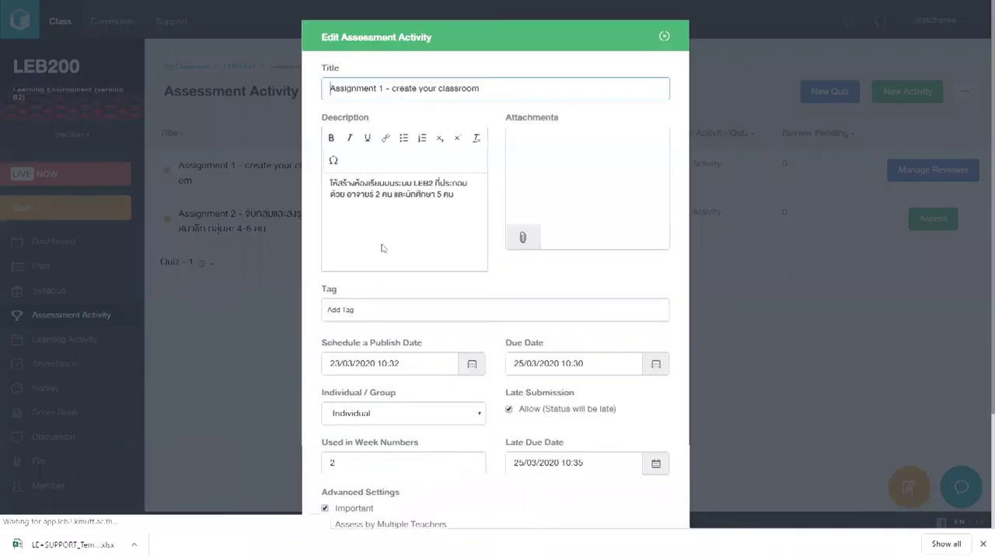
{"action": "scroll", "coordinate": [382, 295], "scroll_direction": "down", "scroll_amount": 2}
{"action": "left_click", "coordinate": [397, 351]}
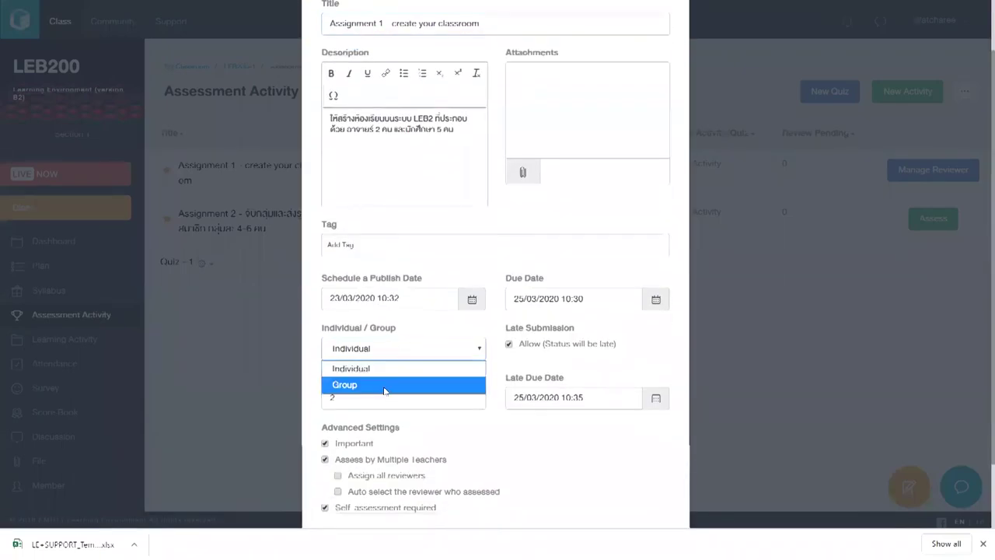
{"action": "left_click", "coordinate": [382, 387]}
{"action": "left_click", "coordinate": [326, 461]}
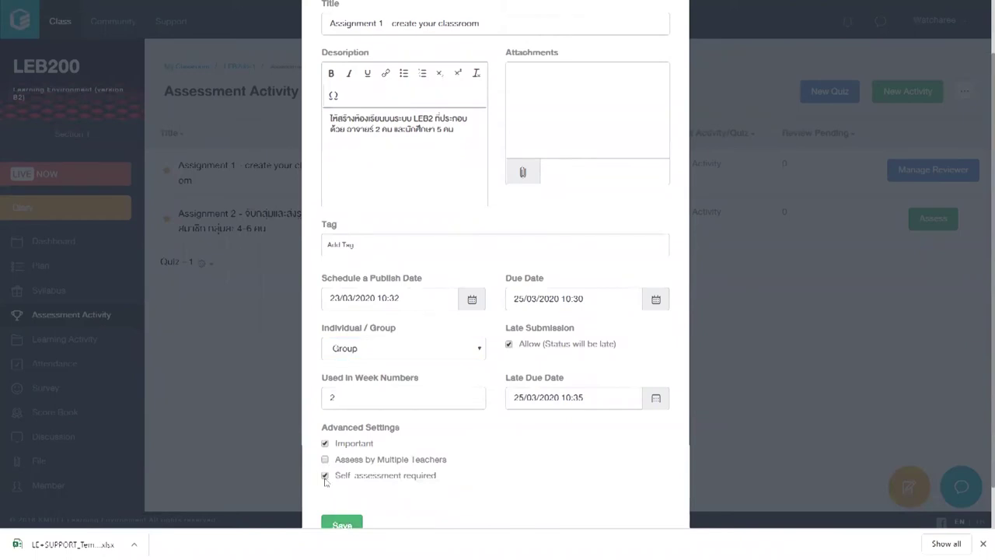
{"action": "left_click", "coordinate": [347, 525]}
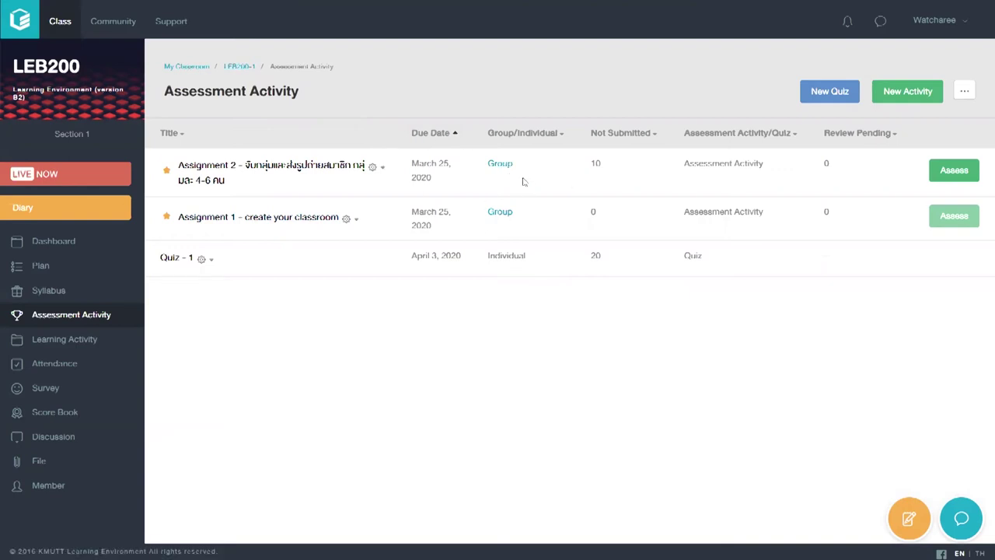
- Open Assignment 1's group listing, where all 20 students are ungrouped, and its Manage Group menu
{"action": "left_click", "coordinate": [488, 164]}
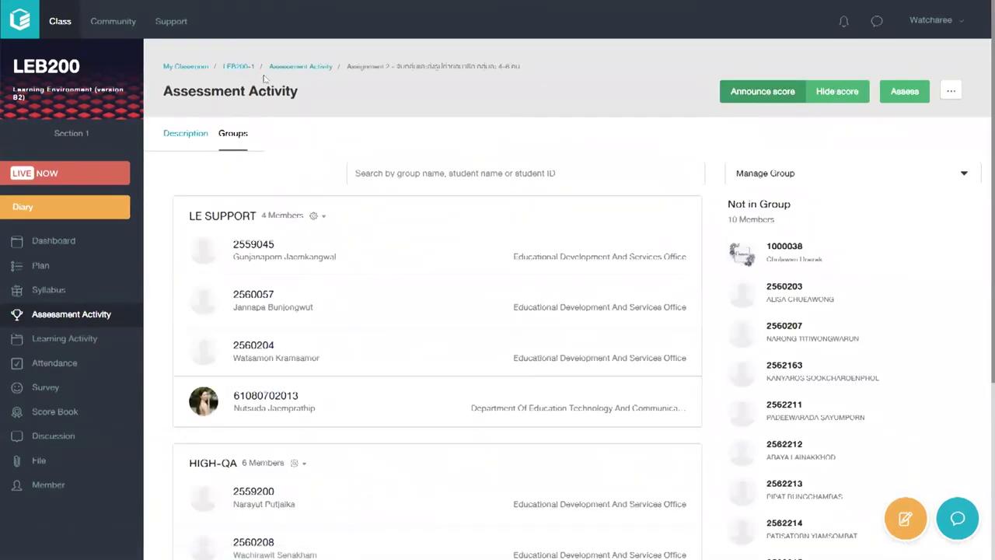
{"action": "left_click", "coordinate": [283, 70]}
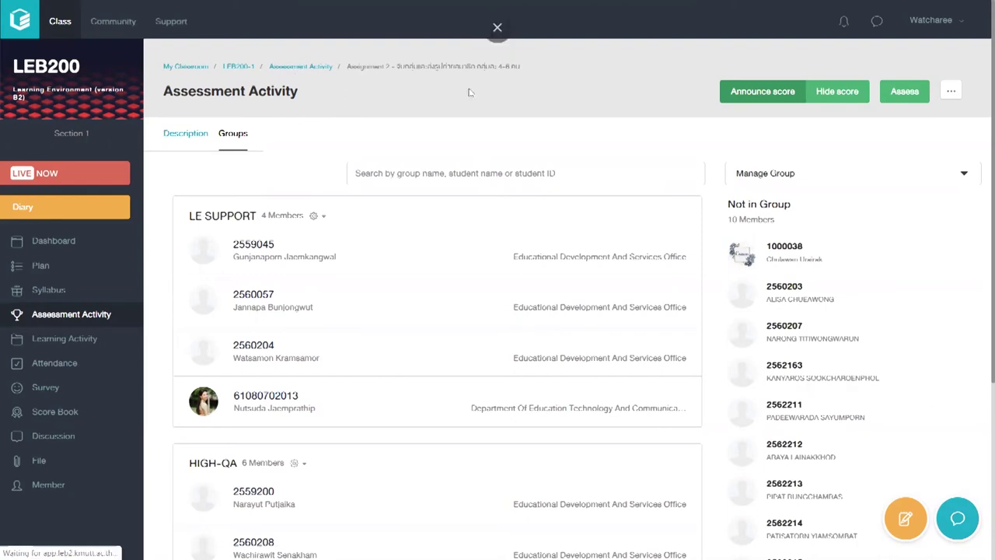
{"action": "left_click", "coordinate": [315, 67]}
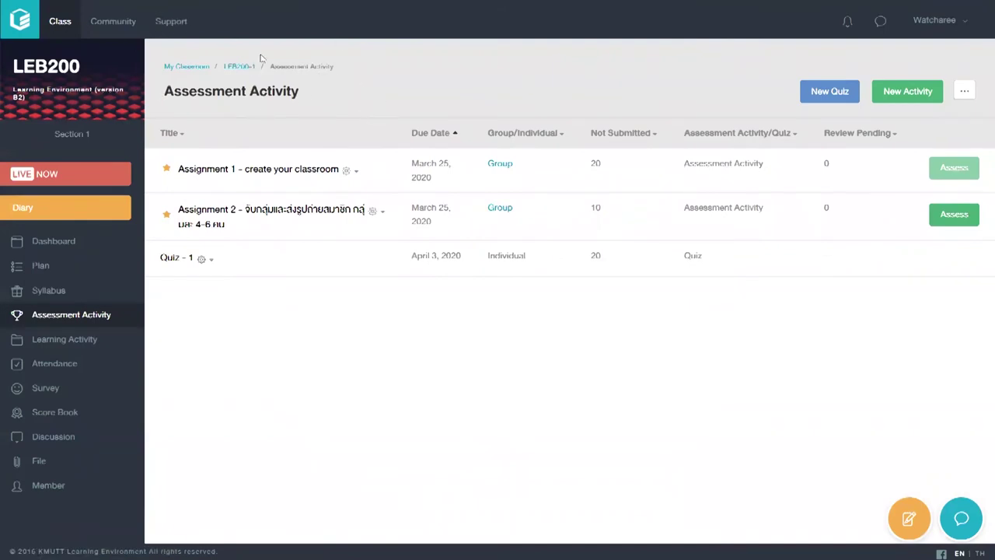
{"action": "left_click", "coordinate": [506, 168]}
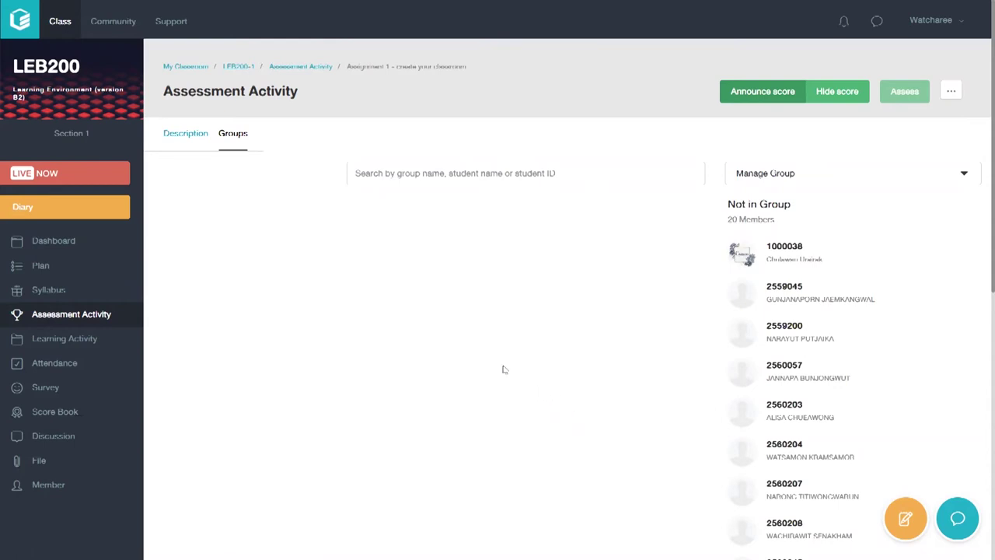
{"action": "left_click", "coordinate": [787, 186]}
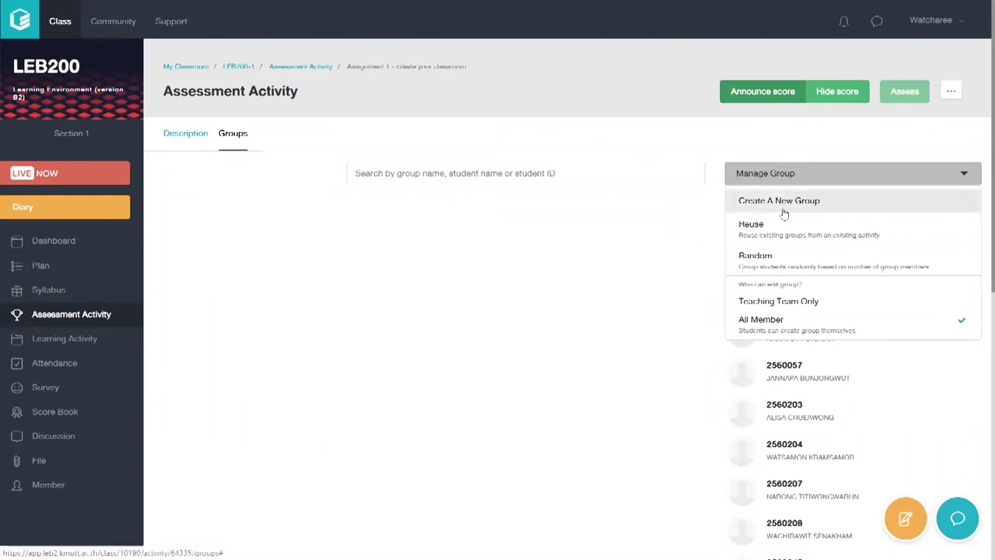
- Create 'group 1' for Assignment 1 with four students and save it
{"action": "left_click", "coordinate": [782, 207]}
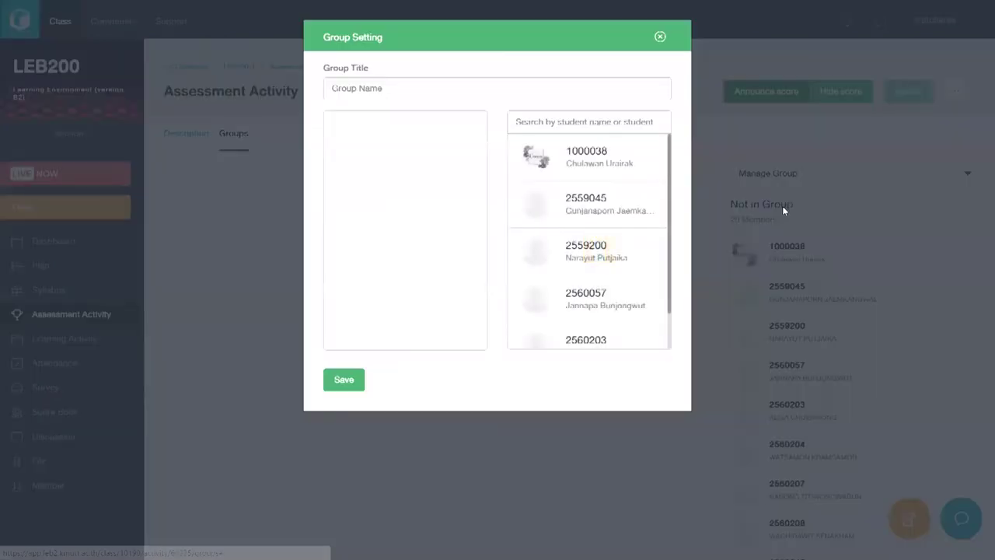
{"action": "left_click", "coordinate": [588, 96]}
{"action": "type", "text": "nl"}
{"action": "key", "text": "BackSpace"}
{"action": "key", "text": "BackSpace"}
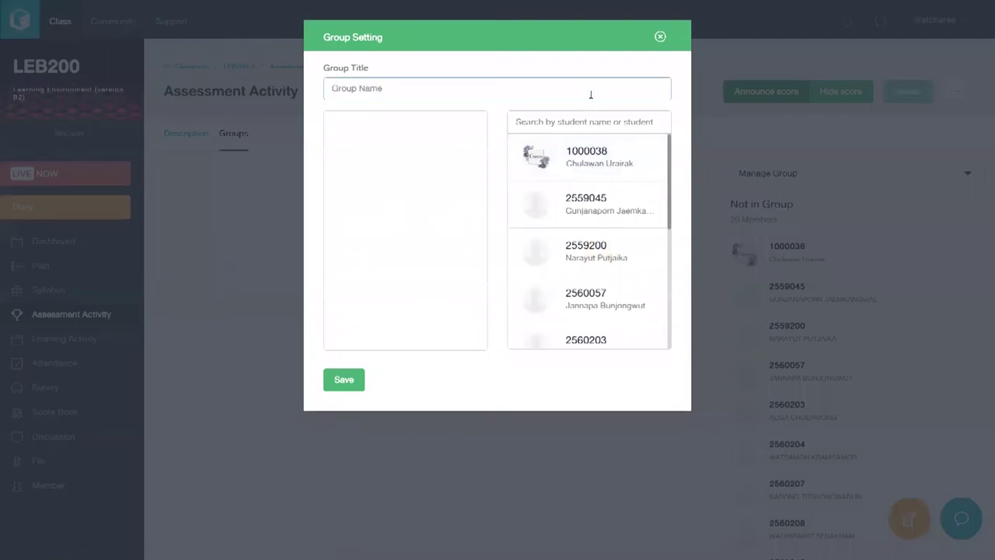
{"action": "type", "text": "group 1"}
{"action": "left_click", "coordinate": [614, 175]}
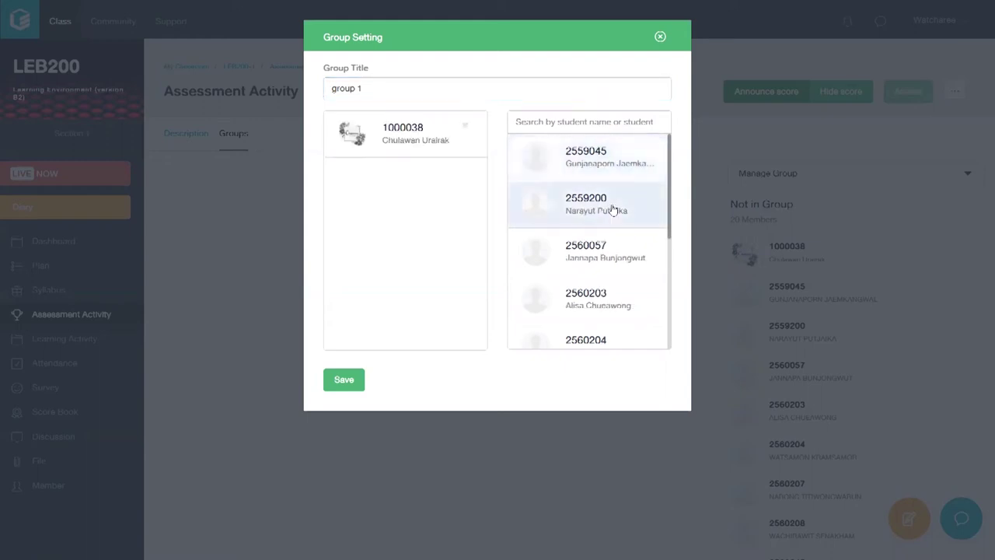
{"action": "left_click", "coordinate": [611, 207]}
{"action": "left_click", "coordinate": [601, 249]}
{"action": "left_click", "coordinate": [588, 294]}
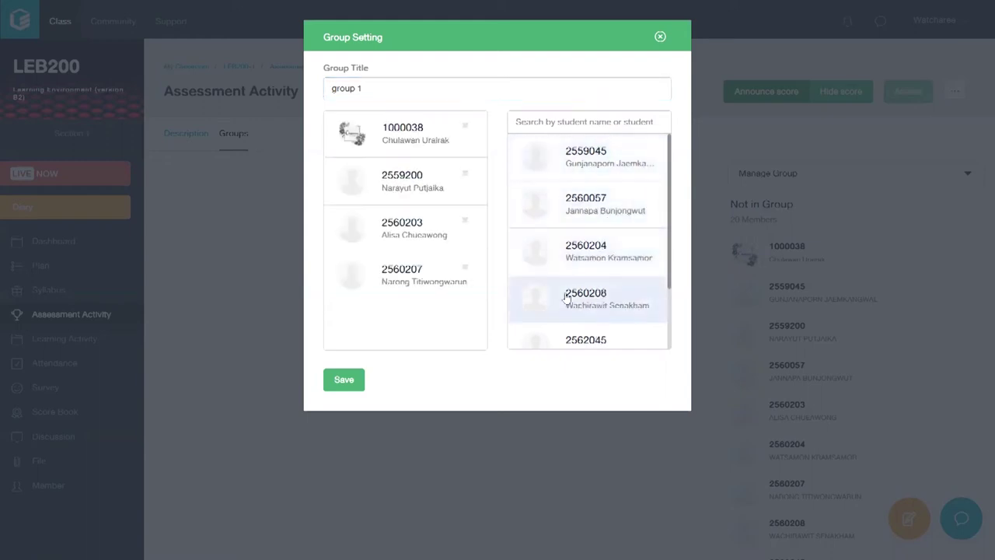
{"action": "left_click", "coordinate": [330, 384]}
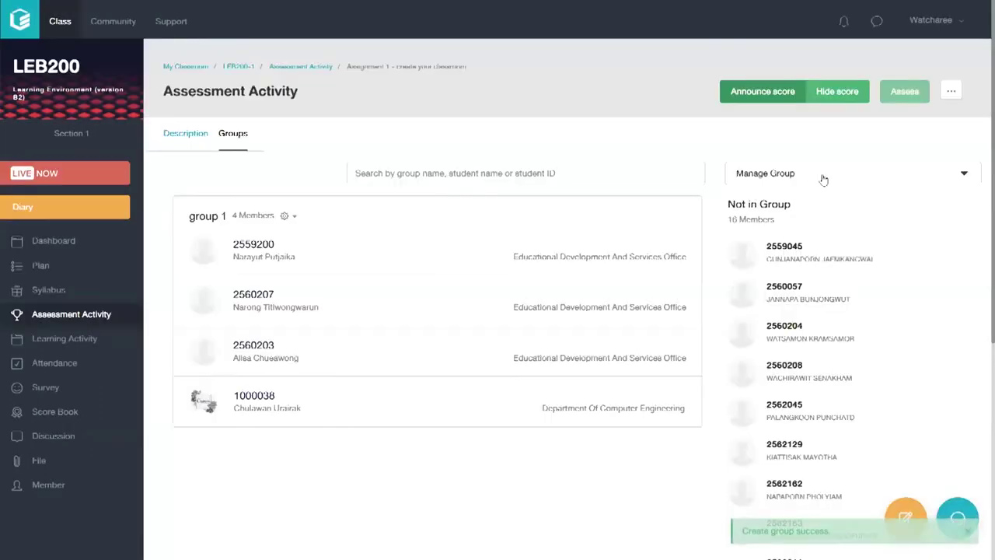
- Create 'group 2' with four more students, then choose Manage Group > Reuse
{"action": "left_click", "coordinate": [830, 175]}
{"action": "left_click", "coordinate": [812, 201]}
{"action": "left_click", "coordinate": [455, 92]}
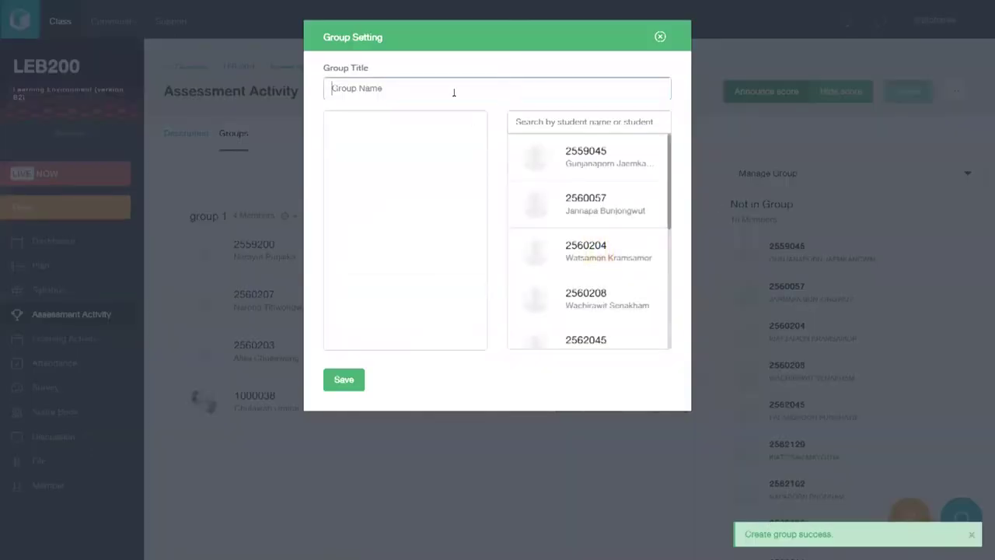
{"action": "type", "text": "group "}
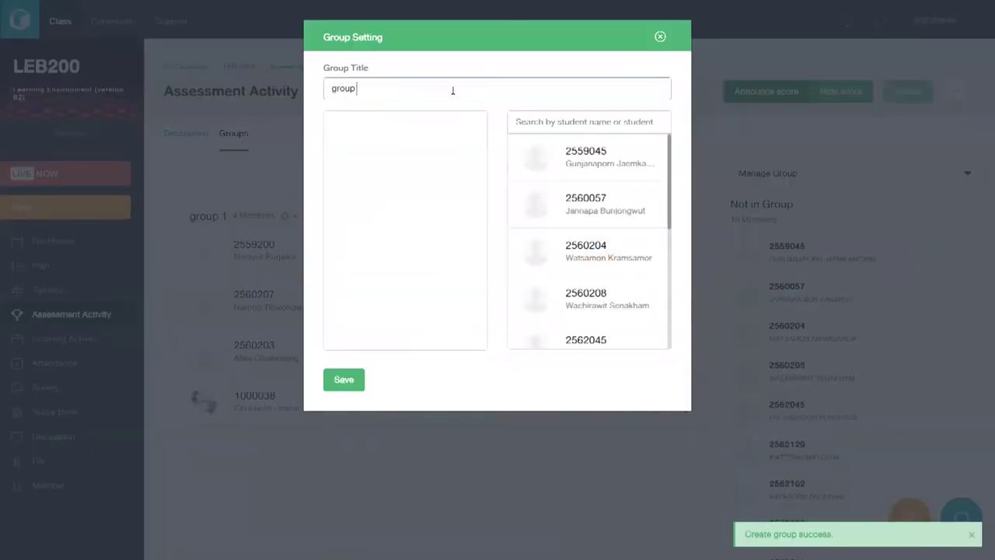
{"action": "type", "text": "2"}
{"action": "left_click", "coordinate": [624, 178]}
{"action": "left_click", "coordinate": [623, 218]}
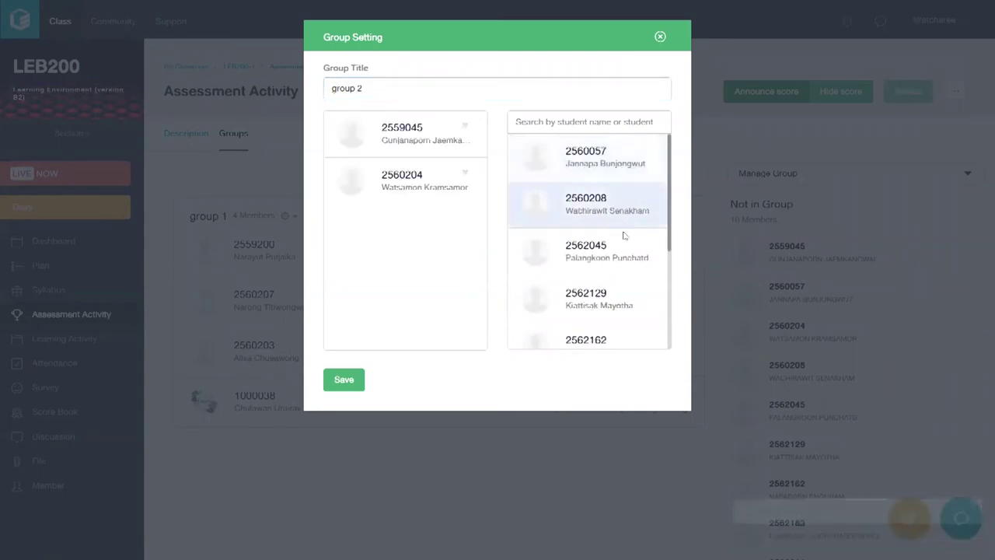
{"action": "left_click", "coordinate": [624, 243]}
{"action": "left_click", "coordinate": [628, 301]}
{"action": "left_click", "coordinate": [344, 380]}
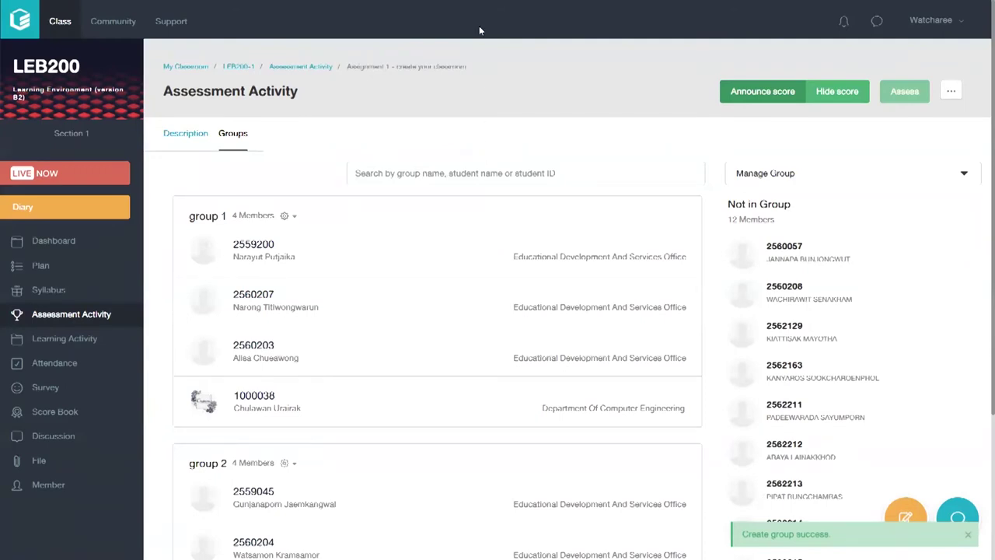
{"action": "left_click", "coordinate": [829, 179]}
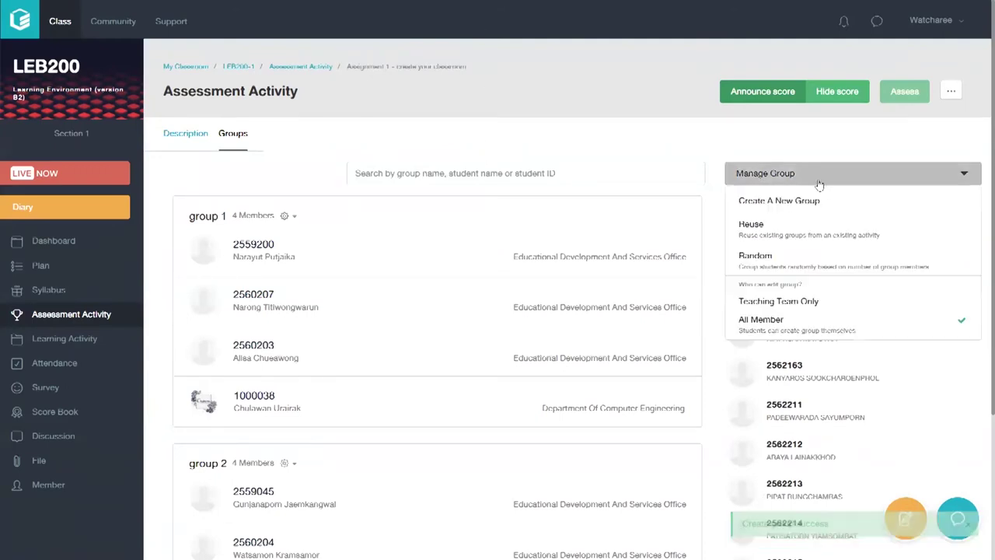
{"action": "left_click", "coordinate": [822, 235]}
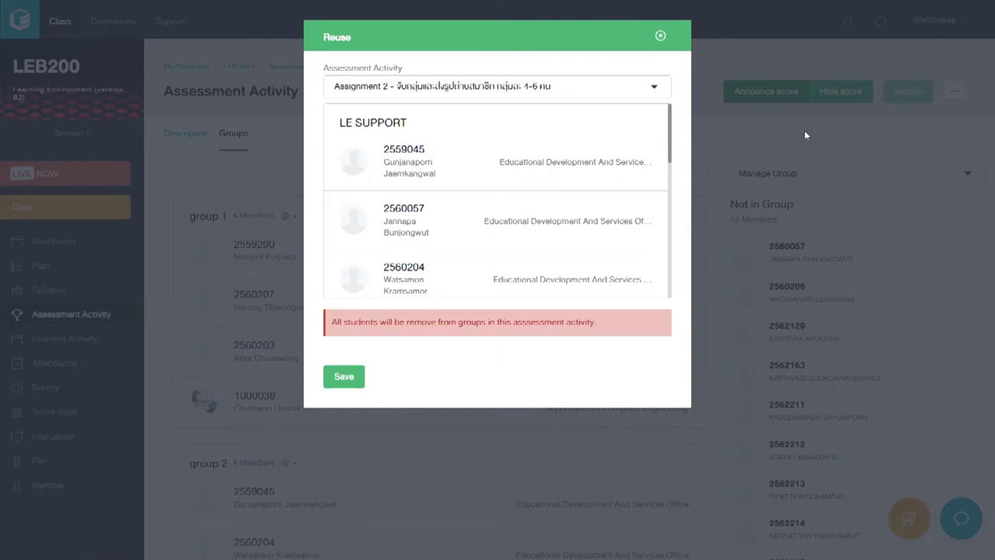
- Reuse Assignment 2's groups in Assignment 1: LE SUPPORT with 4 members, HIGH-QA with 6
{"action": "left_click", "coordinate": [643, 92]}
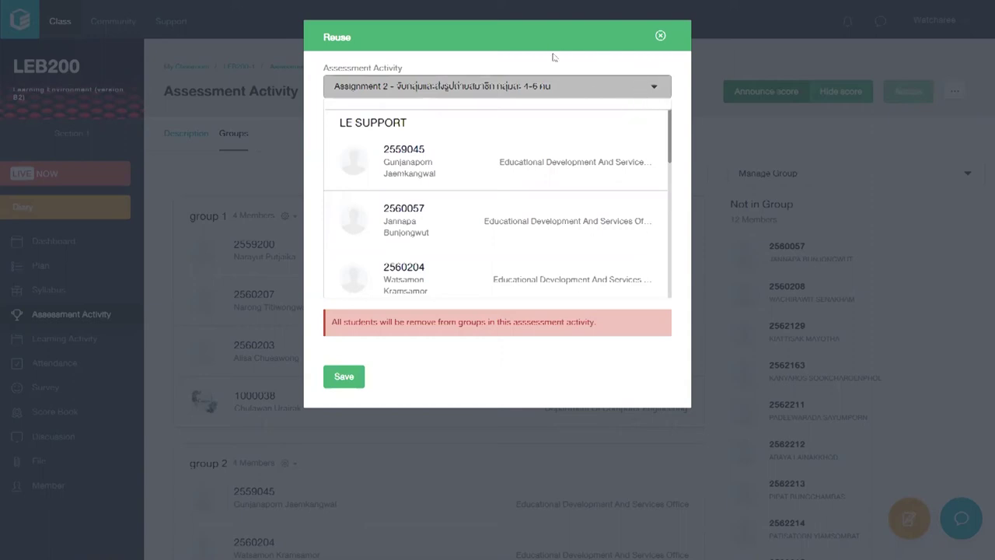
{"action": "left_click", "coordinate": [347, 378]}
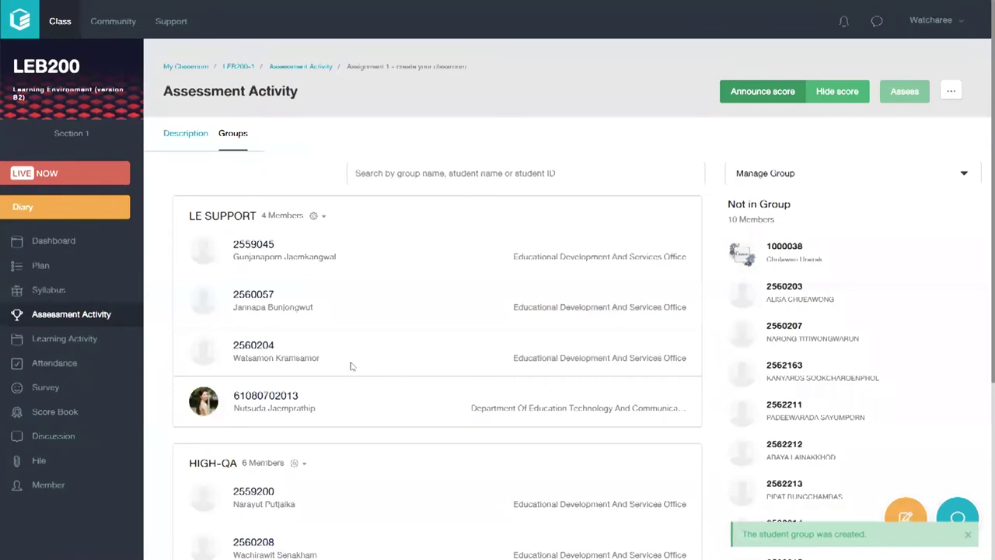
{"action": "scroll", "coordinate": [351, 366], "scroll_direction": "down", "scroll_amount": 1}
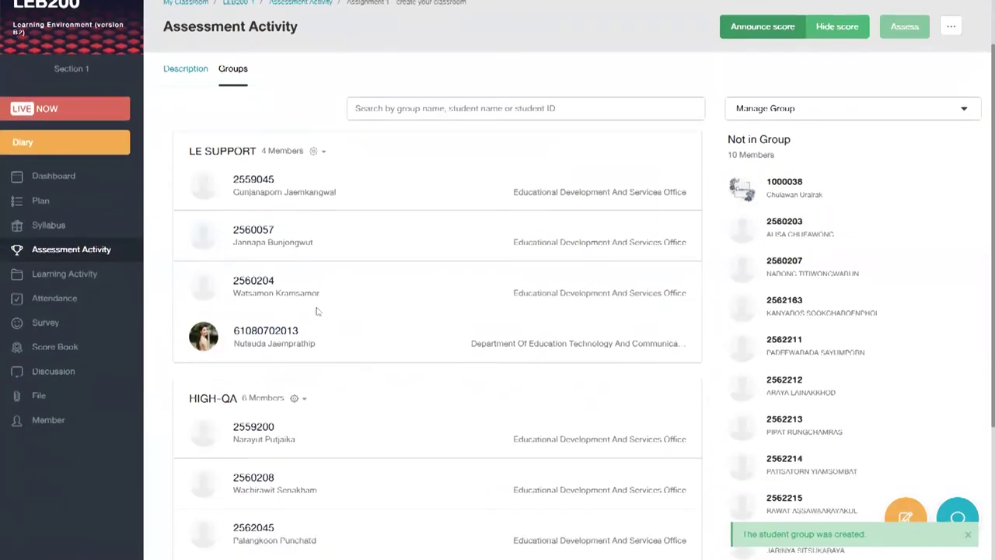
{"action": "scroll", "coordinate": [329, 305], "scroll_direction": "down", "scroll_amount": 1}
{"action": "scroll", "coordinate": [495, 372], "scroll_direction": "up", "scroll_amount": 1}
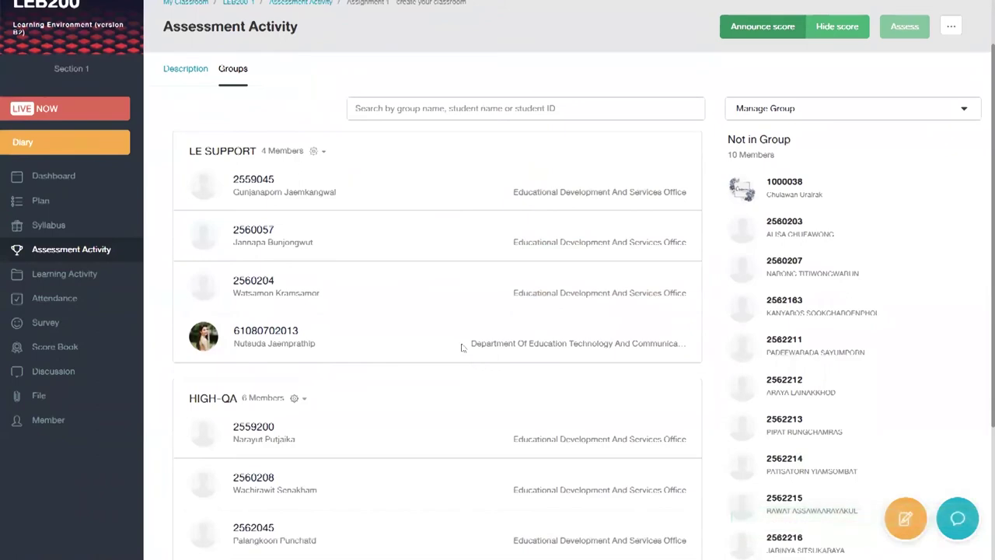
{"action": "scroll", "coordinate": [466, 334], "scroll_direction": "down", "scroll_amount": 3}
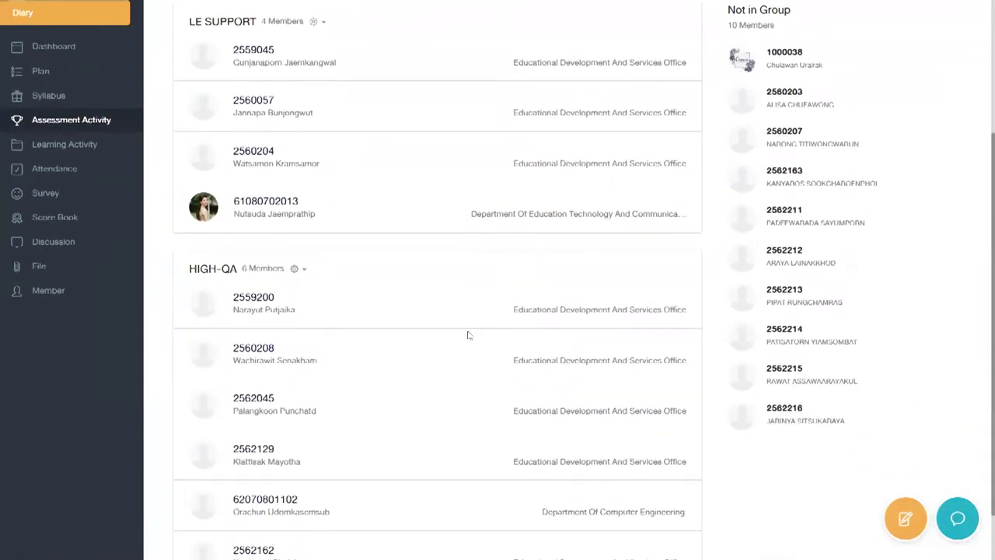
{"action": "scroll", "coordinate": [467, 335], "scroll_direction": "up", "scroll_amount": 4}
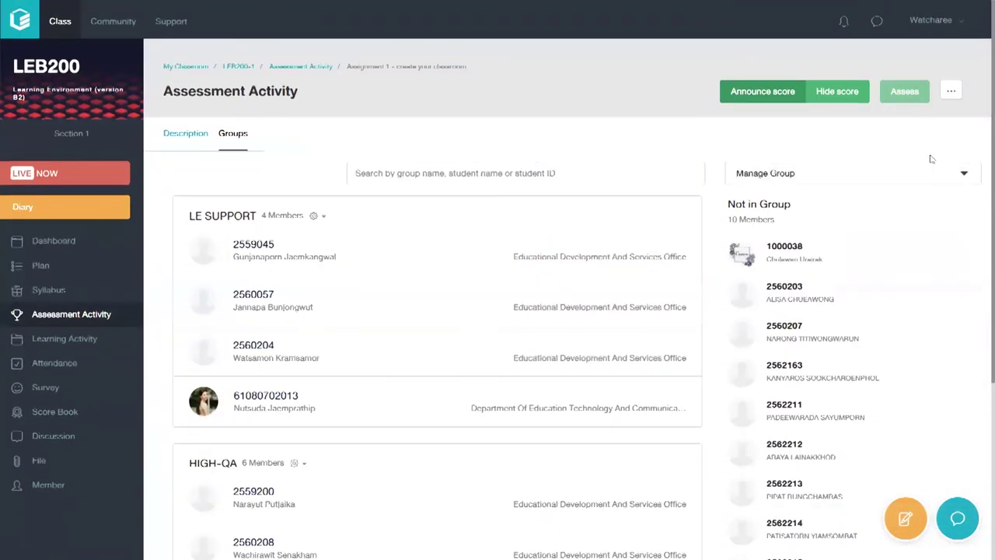
- Randomly regroup Assignment 1's students into groups of at most 5 members and save
{"action": "left_click", "coordinate": [948, 179]}
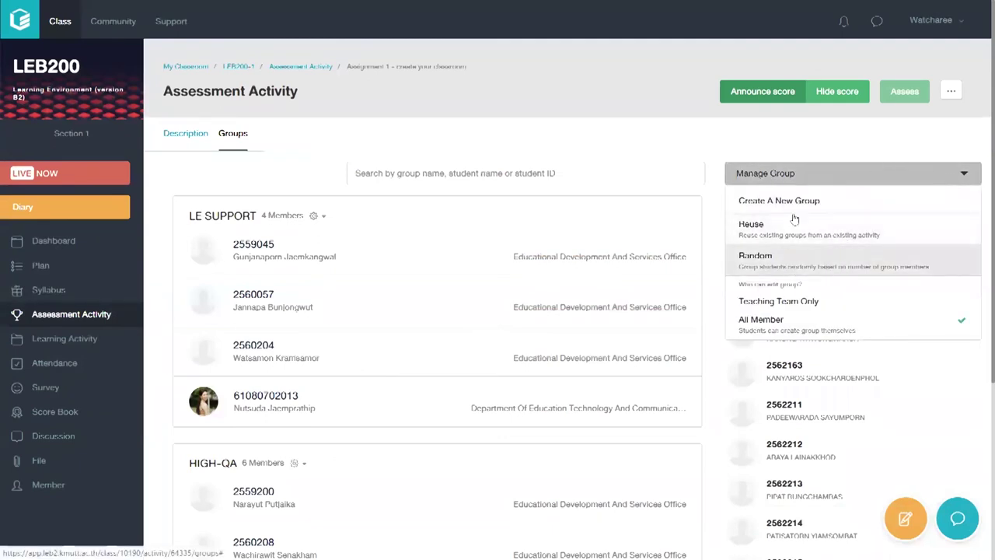
{"action": "left_click", "coordinate": [785, 256]}
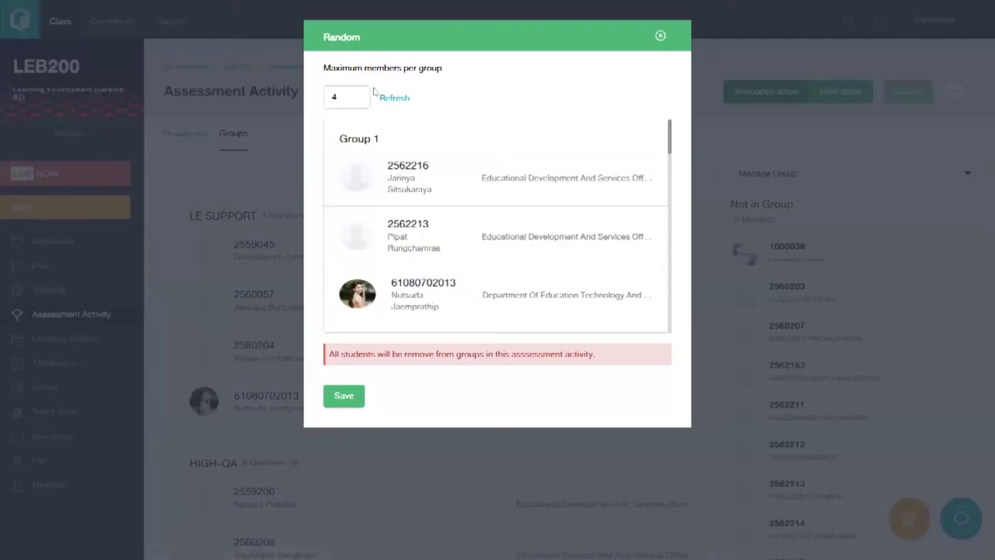
{"action": "left_click", "coordinate": [356, 97]}
{"action": "left_click", "coordinate": [393, 99]}
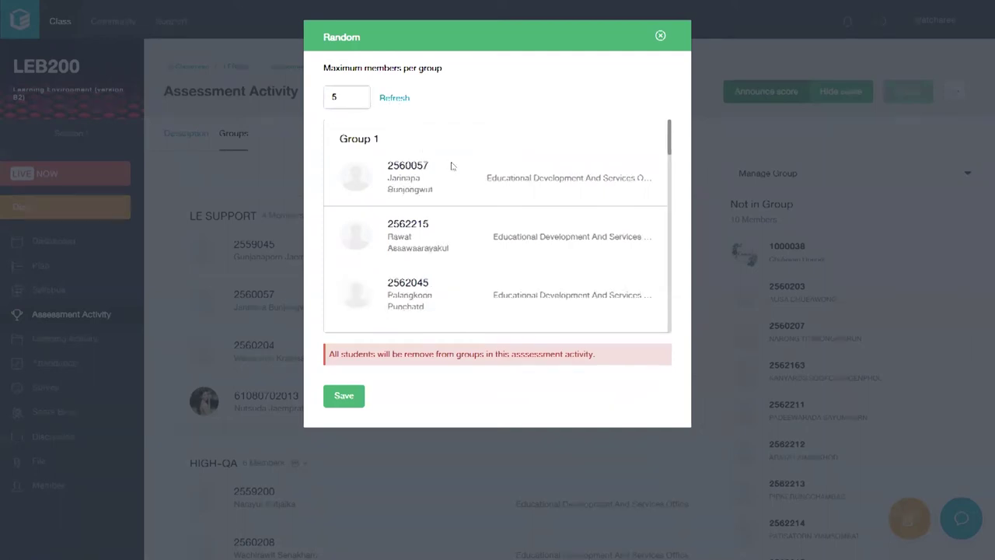
{"action": "scroll", "coordinate": [452, 165], "scroll_direction": "down", "scroll_amount": 5}
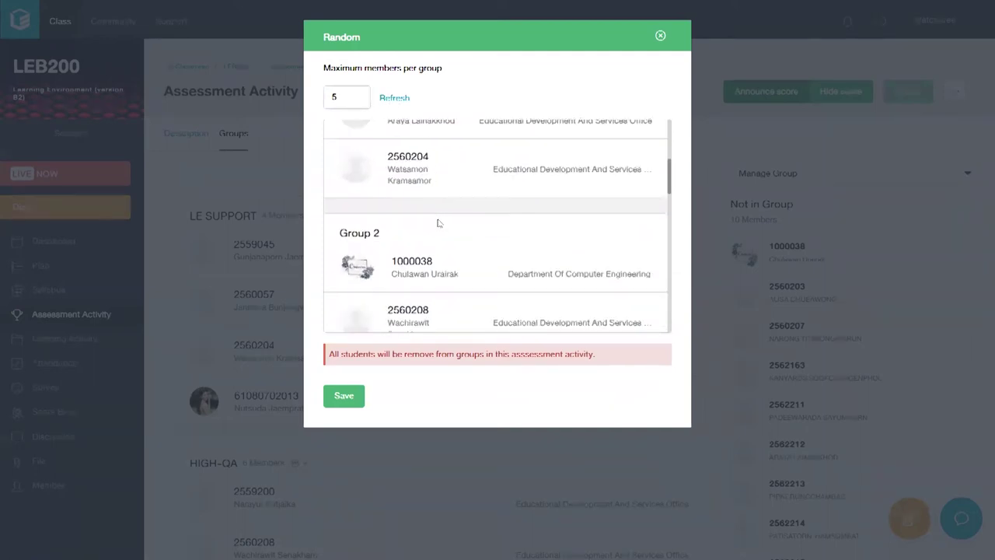
{"action": "scroll", "coordinate": [438, 223], "scroll_direction": "down", "scroll_amount": 4}
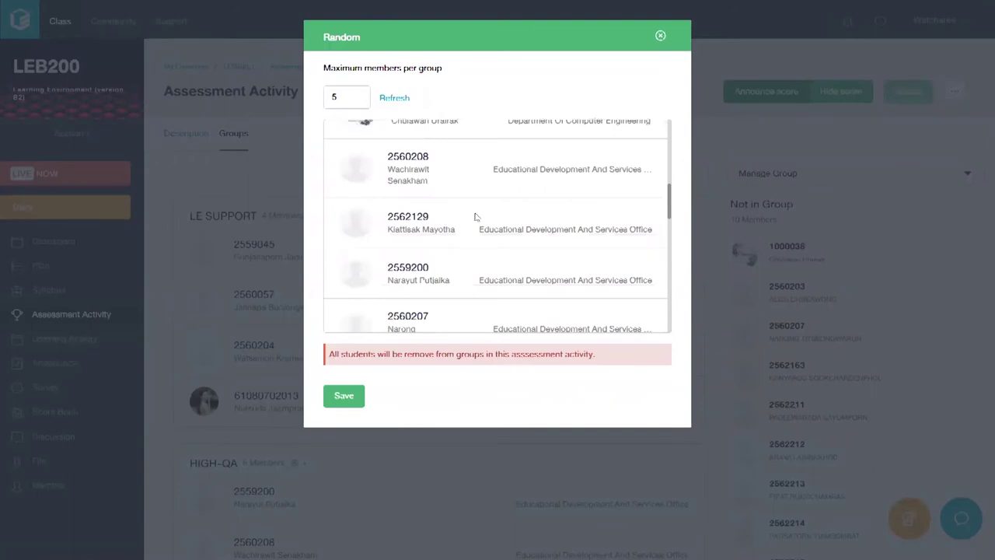
{"action": "scroll", "coordinate": [475, 209], "scroll_direction": "down", "scroll_amount": 1}
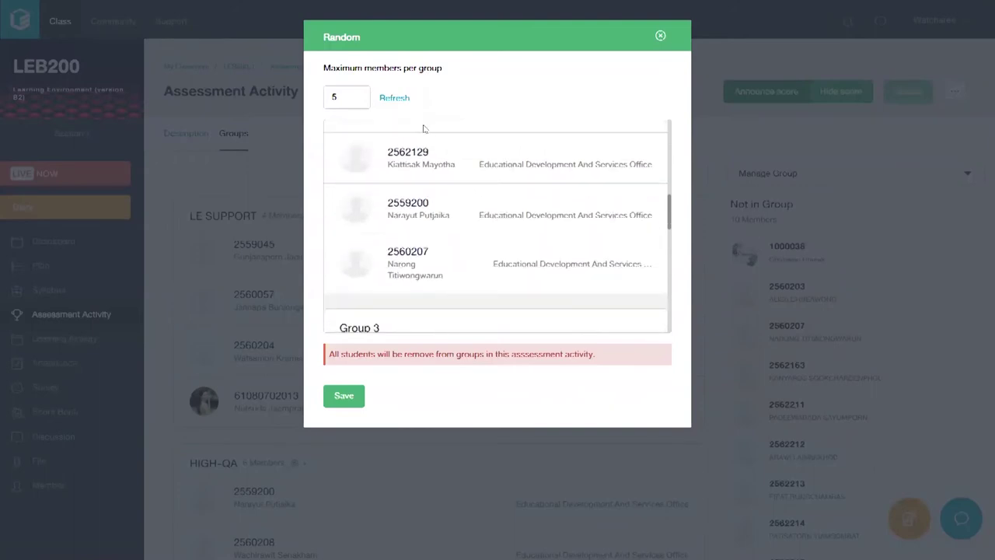
{"action": "left_click", "coordinate": [403, 102]}
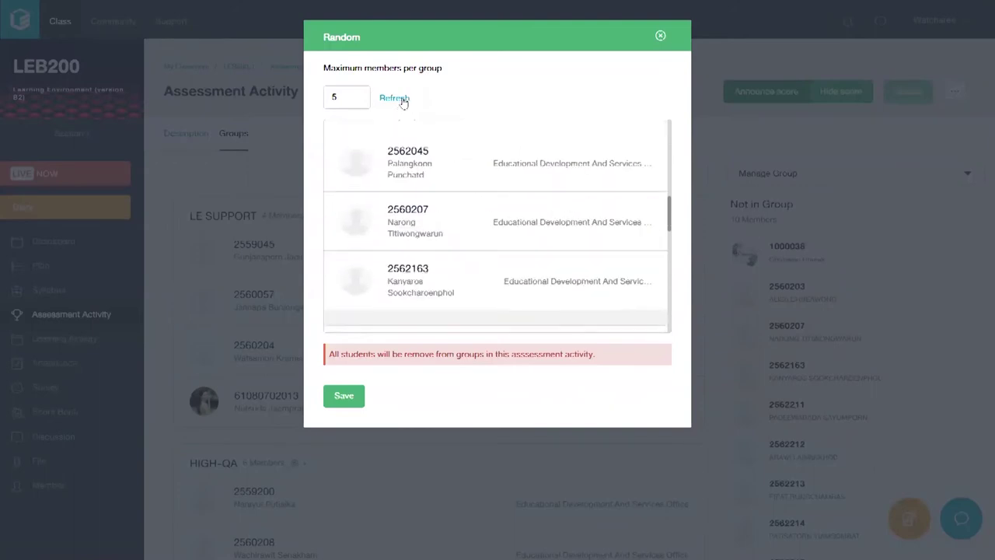
{"action": "scroll", "coordinate": [480, 212], "scroll_direction": "up", "scroll_amount": 2}
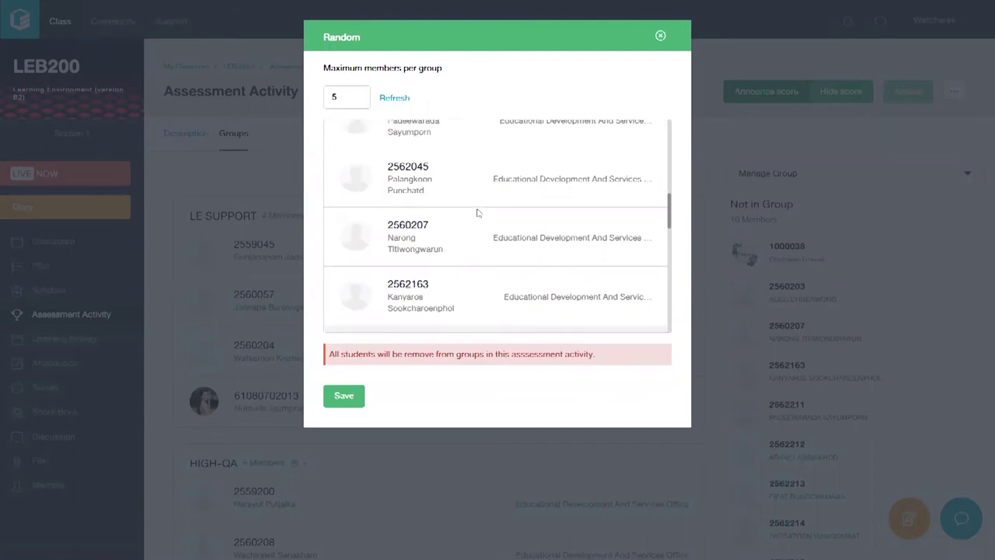
{"action": "scroll", "coordinate": [483, 206], "scroll_direction": "up", "scroll_amount": 4}
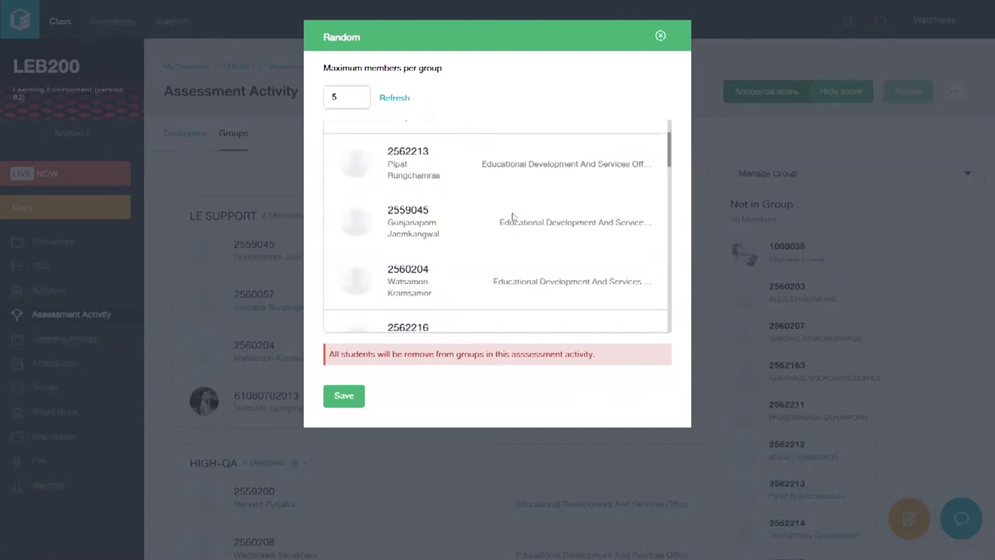
{"action": "left_click", "coordinate": [344, 397]}
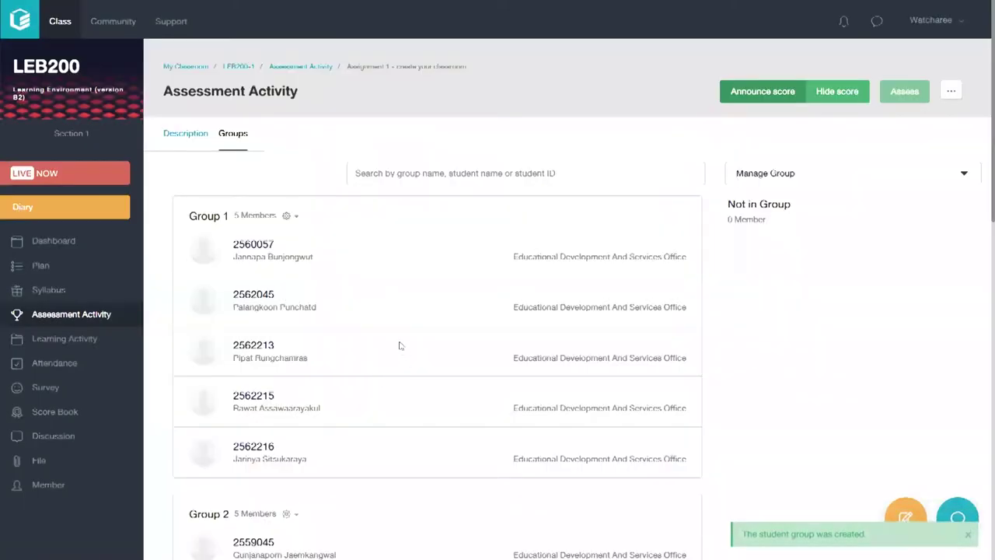
{"action": "scroll", "coordinate": [410, 294], "scroll_direction": "down", "scroll_amount": 8}
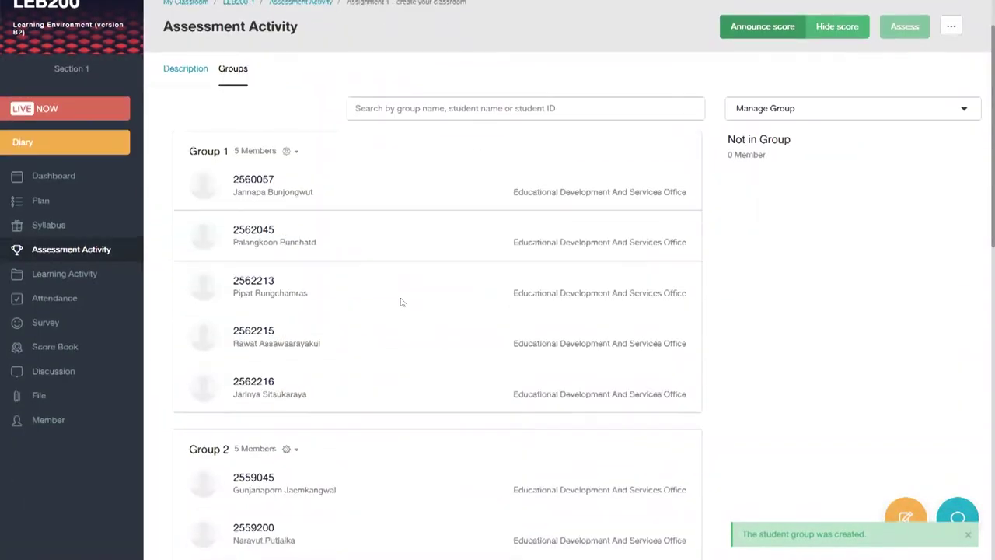
{"action": "scroll", "coordinate": [395, 295], "scroll_direction": "down", "scroll_amount": 4}
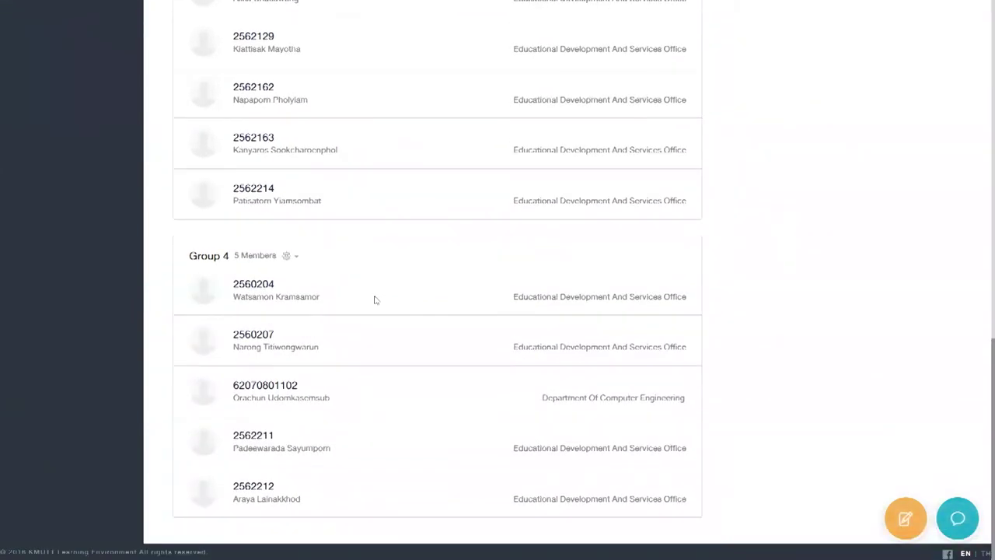
{"action": "scroll", "coordinate": [374, 300], "scroll_direction": "up", "scroll_amount": 12}
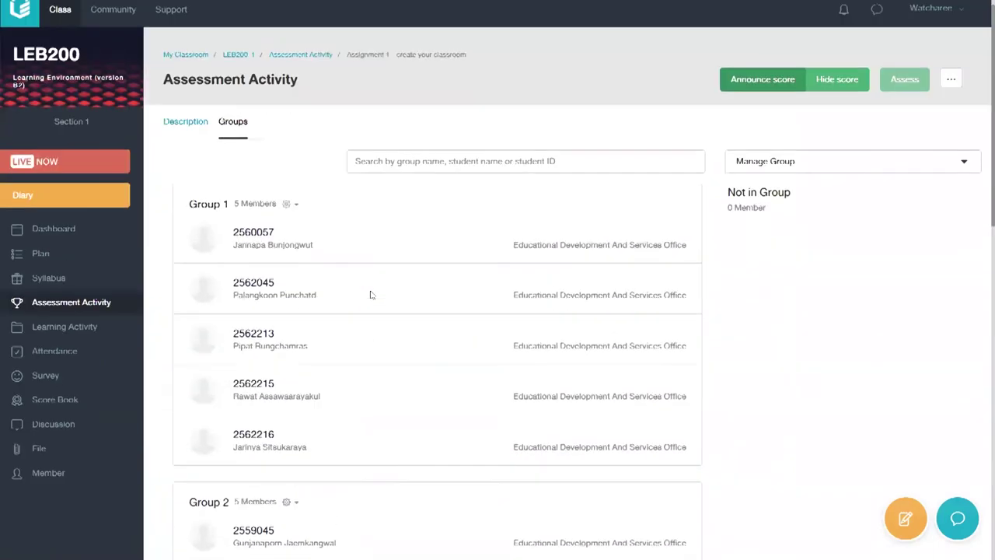
{"action": "scroll", "coordinate": [371, 294], "scroll_direction": "up", "scroll_amount": 1}
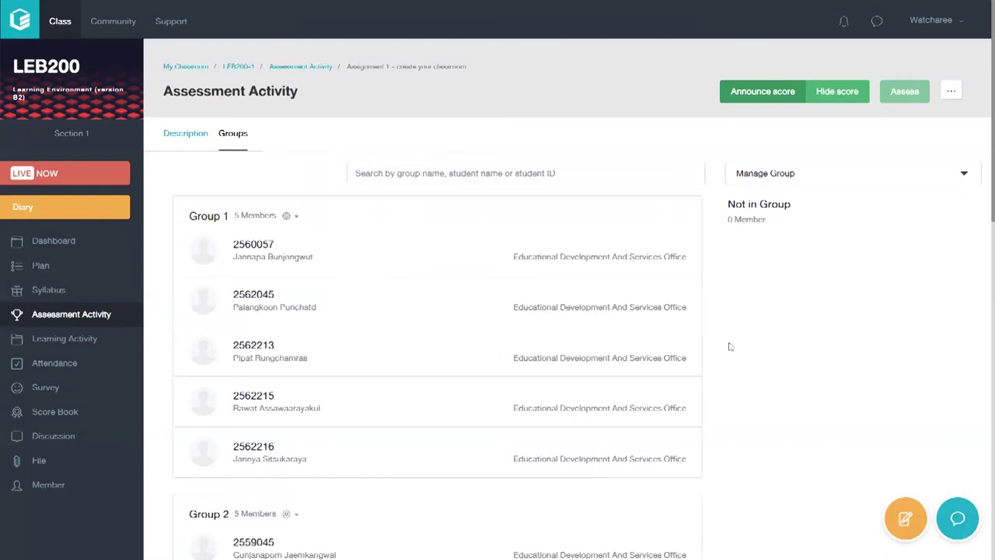
- Restrict Assignment 1's group editing to Teaching Team Only, then view its Description
{"action": "left_click", "coordinate": [875, 184]}
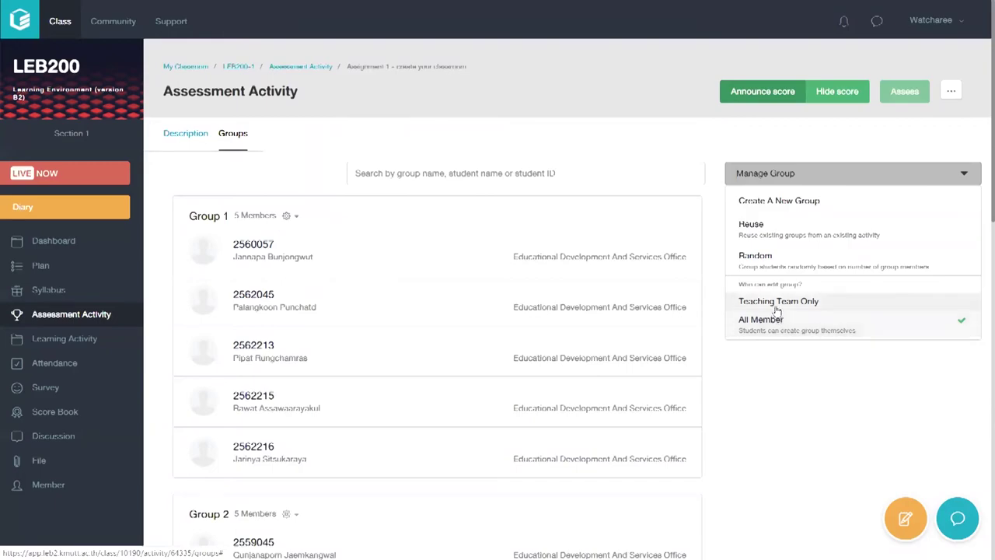
{"action": "left_click", "coordinate": [774, 305]}
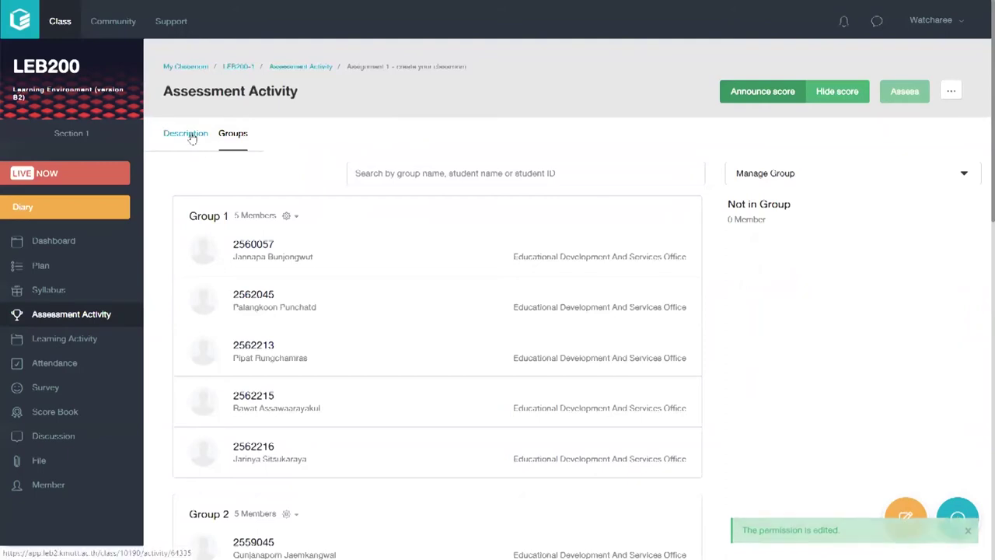
{"action": "left_click", "coordinate": [190, 136]}
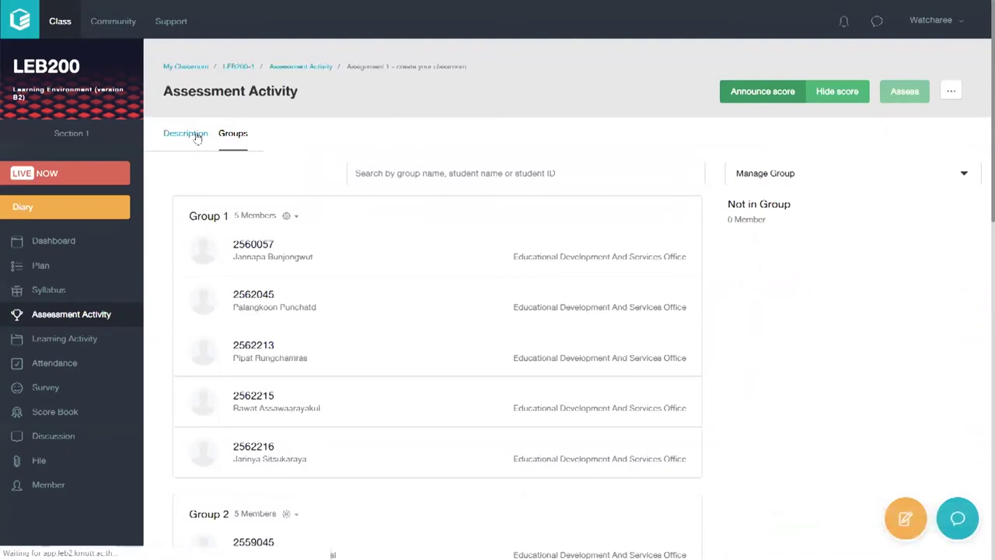
- Return to LEB200's Assessment Activity list through the breadcrumb
{"action": "left_click", "coordinate": [323, 69]}
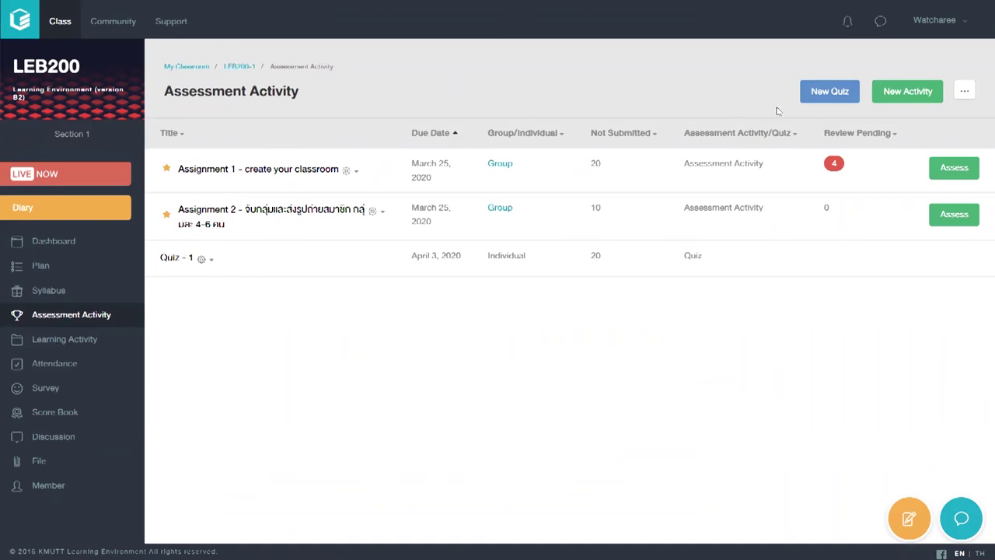
- Start a new quiz titled 'Quiz - 2' and set its week number to 1
{"action": "left_click", "coordinate": [816, 94]}
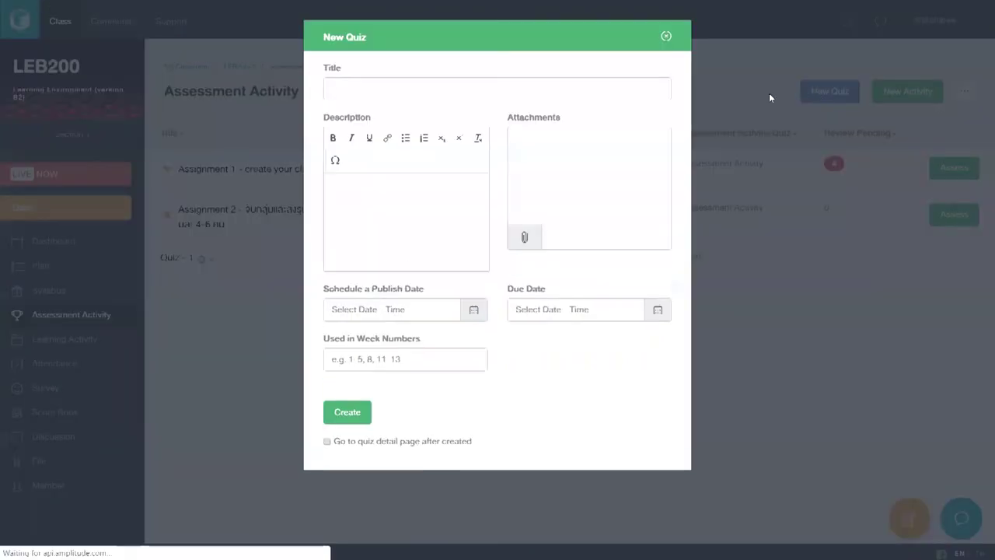
{"action": "left_click", "coordinate": [643, 93]}
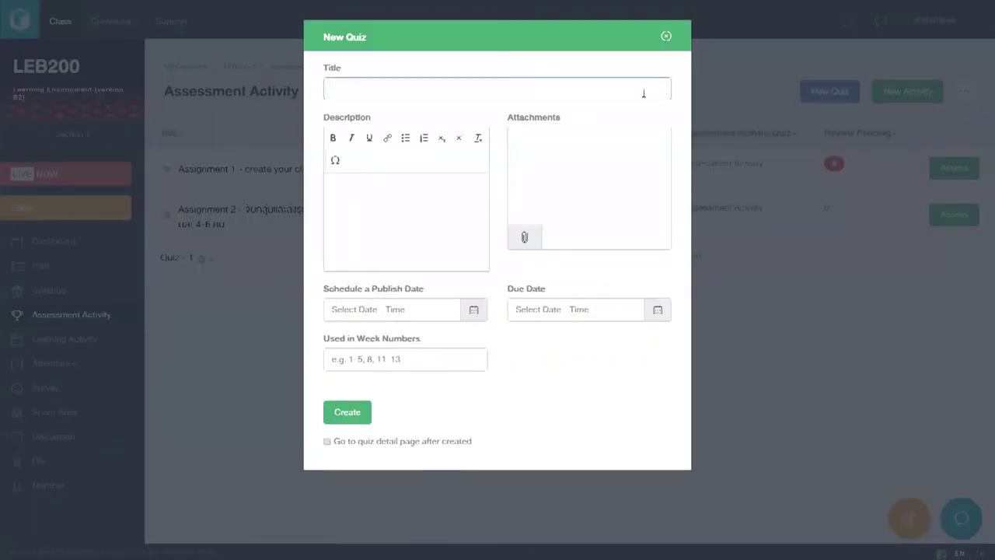
{"action": "type", "text": "Quiz - 2"}
{"action": "key", "text": "Tab"}
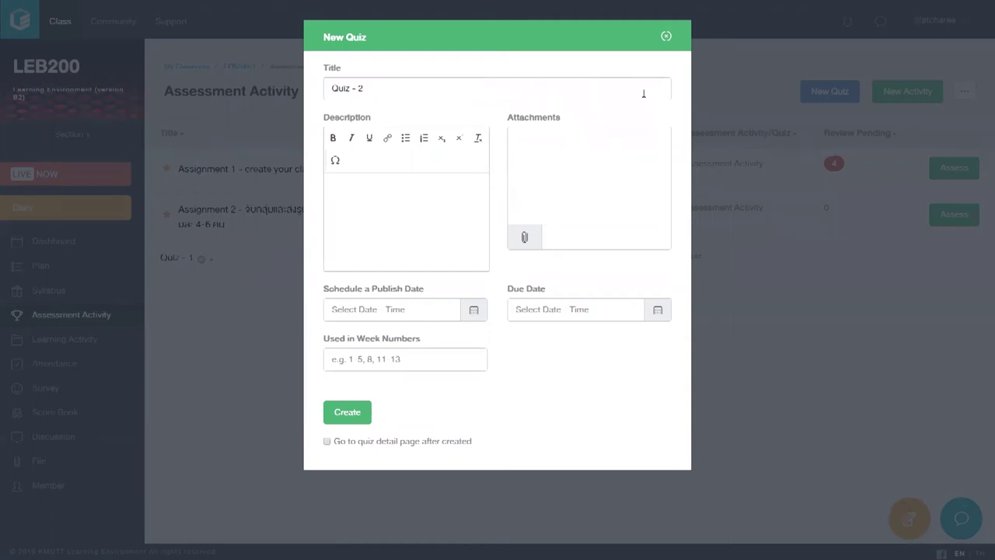
{"action": "key", "text": "Tab"}
{"action": "key", "text": "Tab"}
{"action": "key", "text": "Tab"}
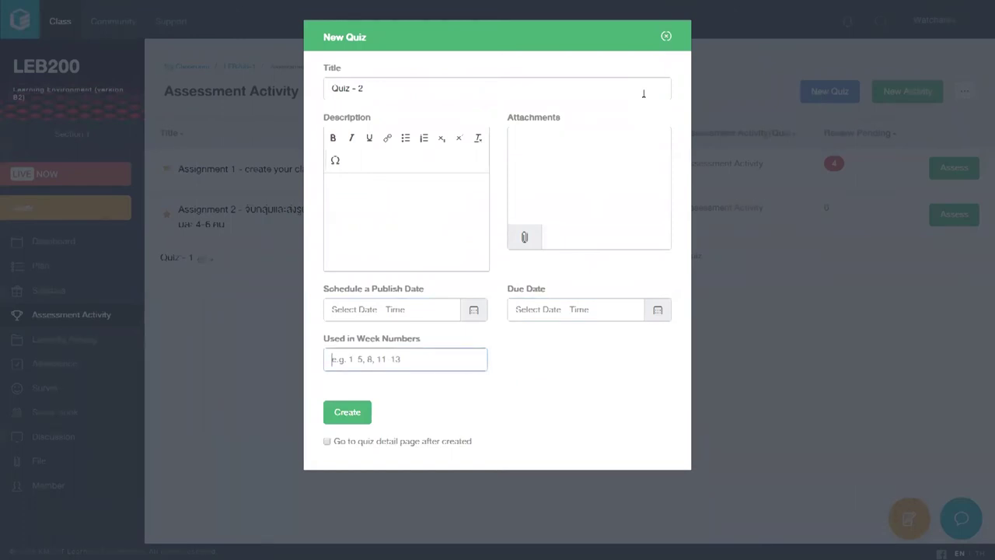
{"action": "left_click", "coordinate": [447, 199]}
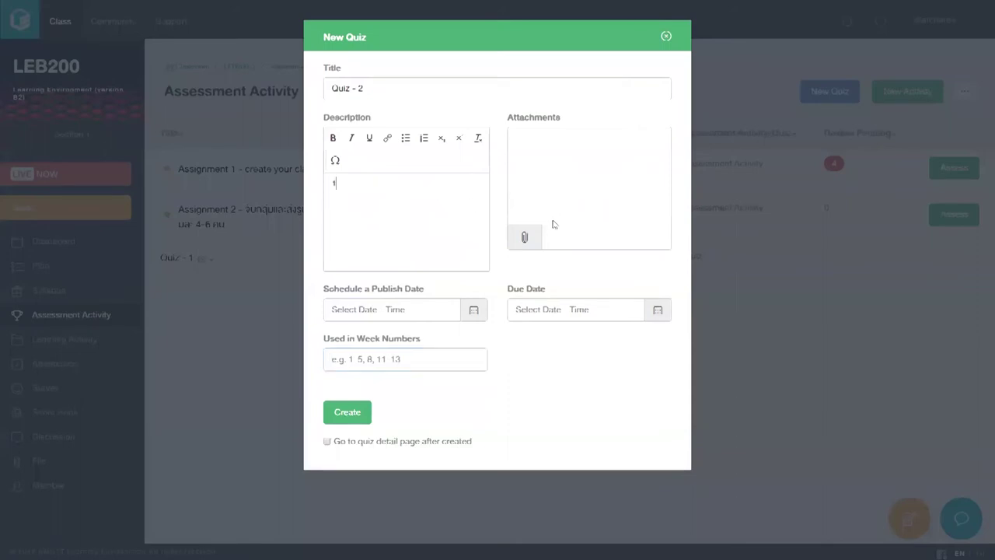
{"action": "left_click", "coordinate": [412, 357]}
{"action": "type", "text": "1"}
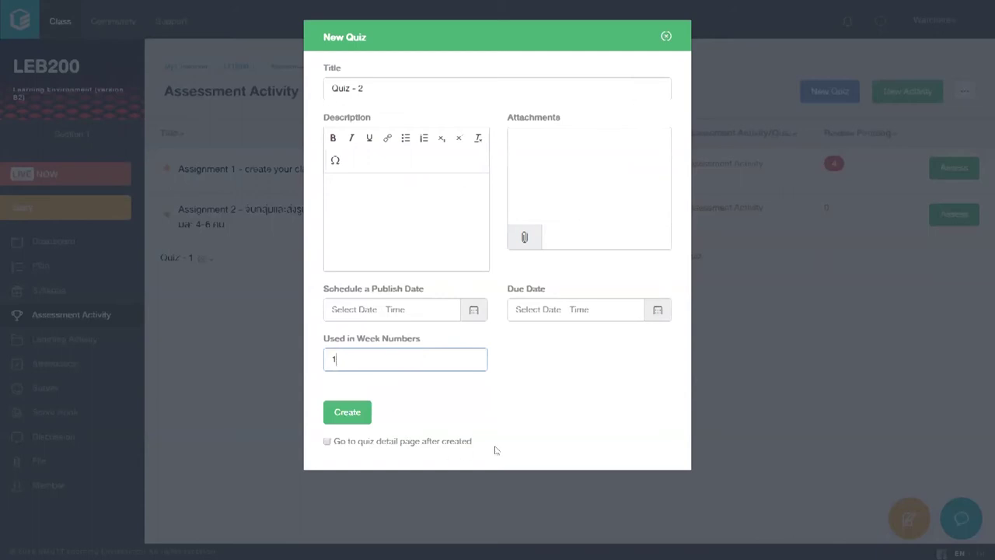
{"action": "left_click", "coordinate": [460, 451]}
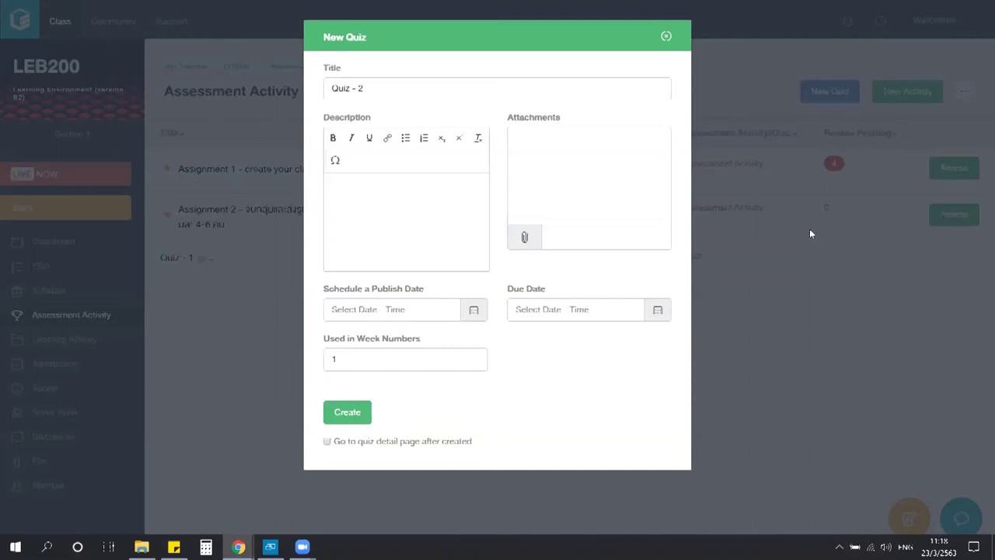
- Enable going to the quiz detail page after creation, then create Quiz - 2
{"action": "left_click", "coordinate": [327, 441]}
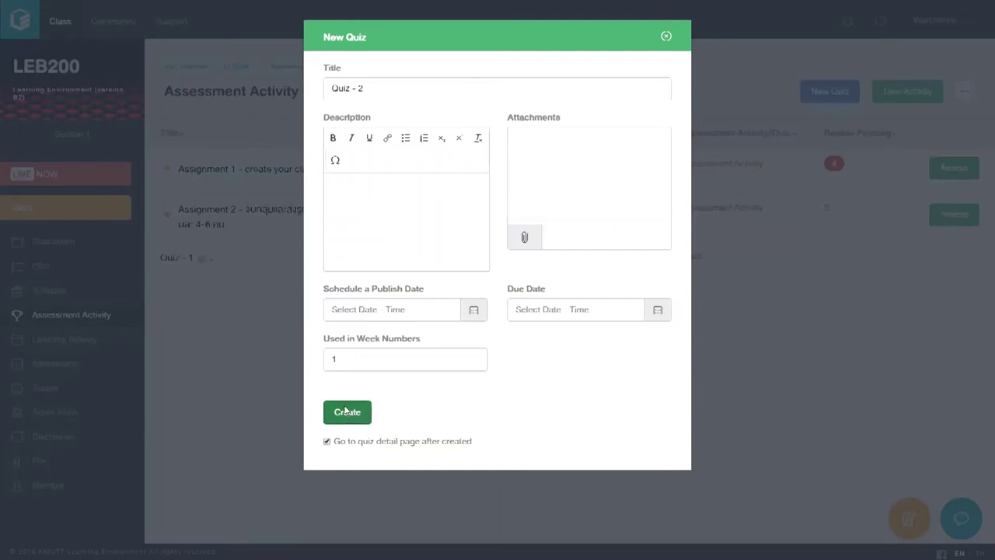
{"action": "left_click", "coordinate": [343, 412]}
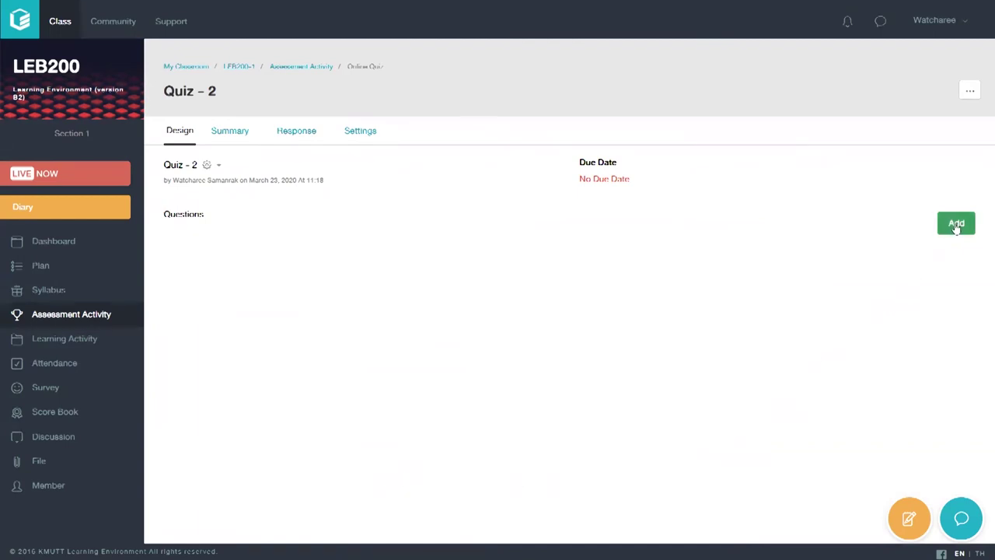
- Add a blank Numeric question on Quiz - 2's Design tab
{"action": "left_click", "coordinate": [958, 225]}
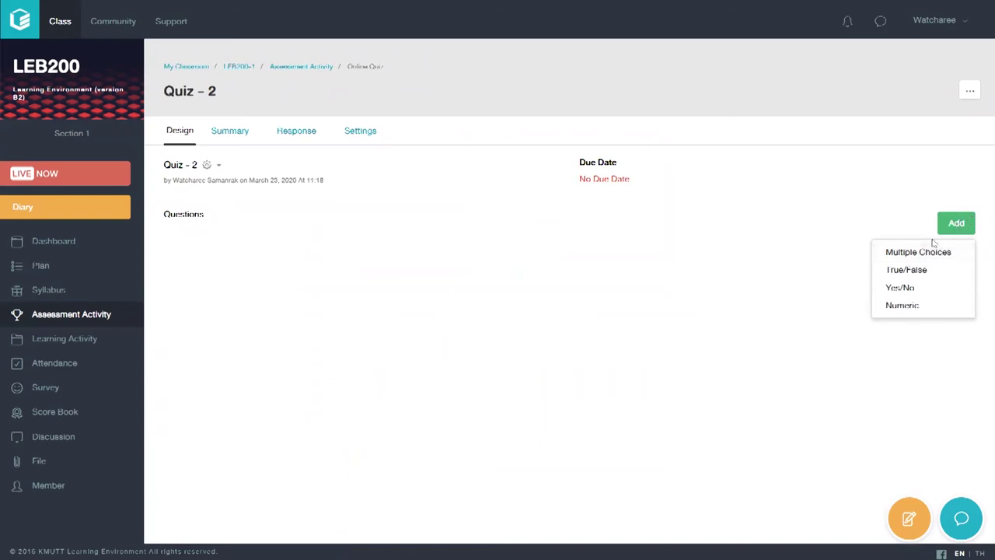
{"action": "left_click", "coordinate": [916, 307]}
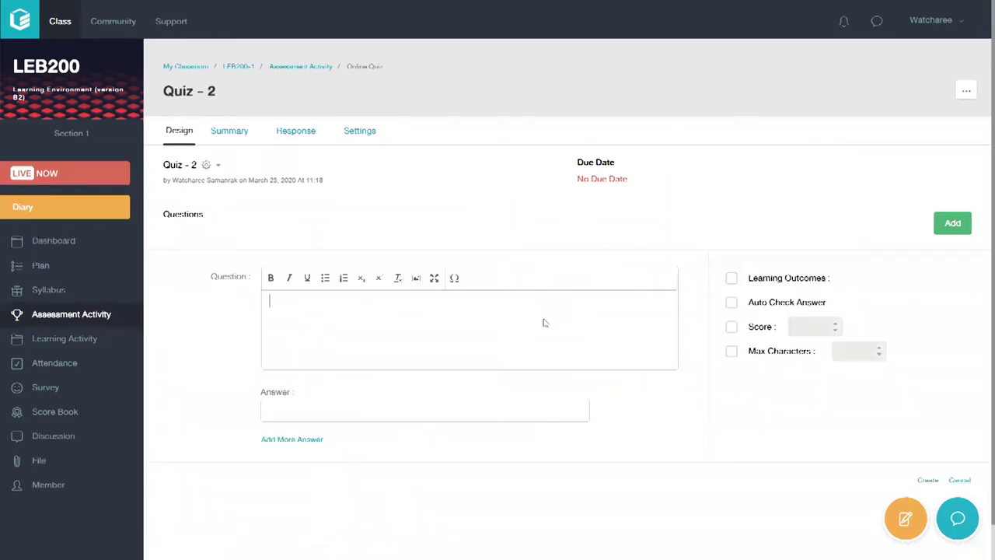
- Enter the Thai question about the required learning-outcome level, with answer 3 and a second answer slot
{"action": "type", "text": "s"}
{"action": "type", "text": "ะบบกำหนดให้"}
{"action": "type", "text": "ผู้เรียนต้อง"}
{"action": "type", "text": "ผ่าน"}
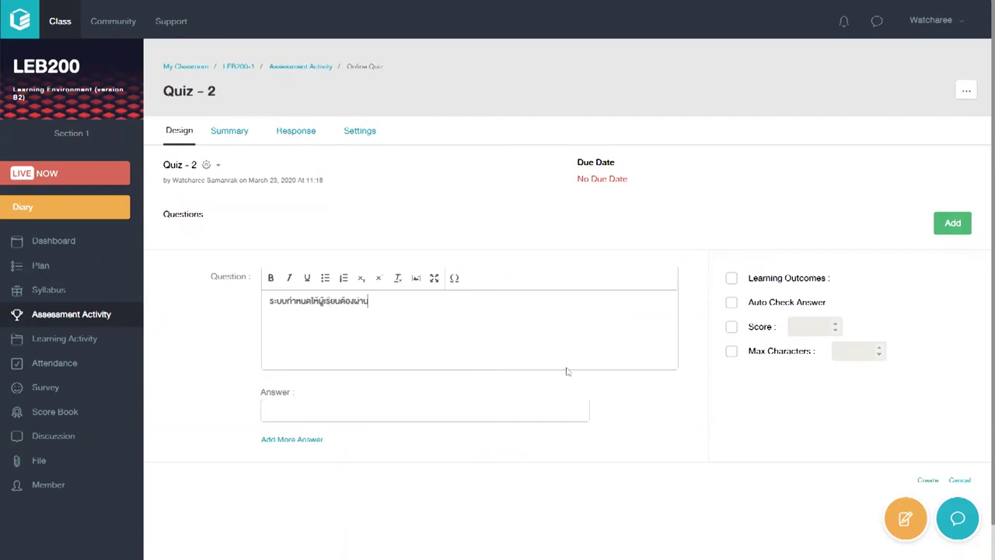
{"action": "type", "text": "ผลสัพธ์การเรียนรู้ในระดับได"}
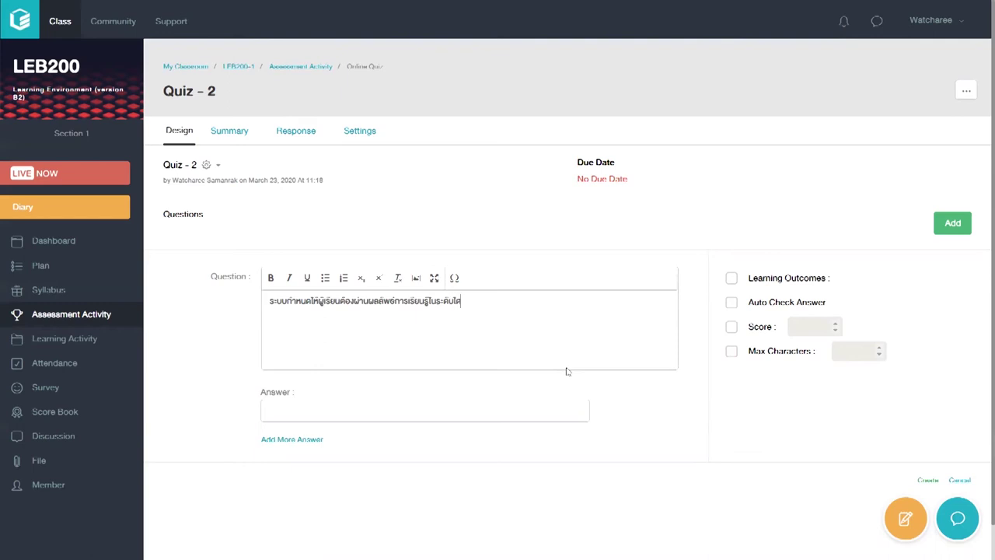
{"action": "left_click", "coordinate": [551, 419]}
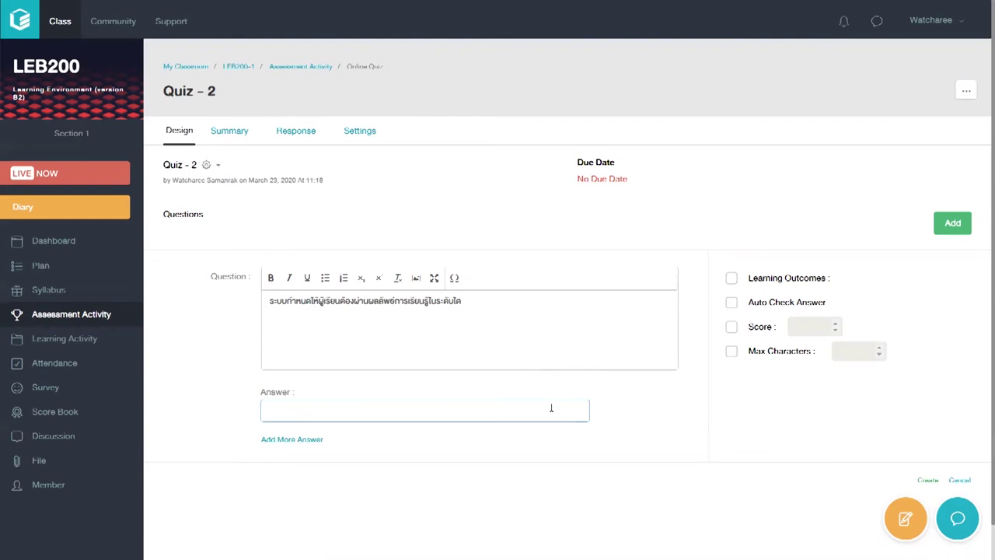
{"action": "type", "text": "3"}
{"action": "left_click", "coordinate": [310, 440]}
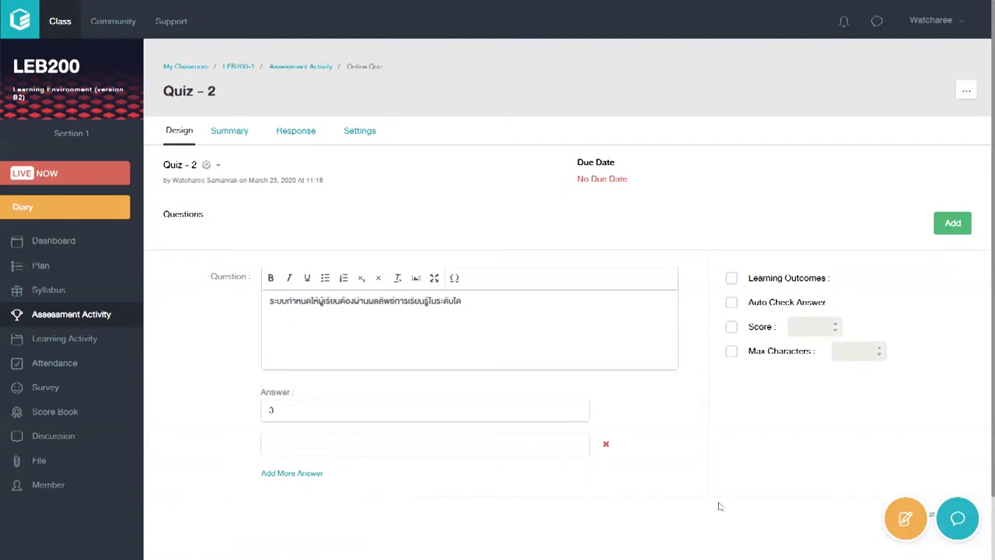
{"action": "left_click", "coordinate": [612, 329]}
- Link the second learning outcome to the numeric question
{"action": "left_click", "coordinate": [731, 278]}
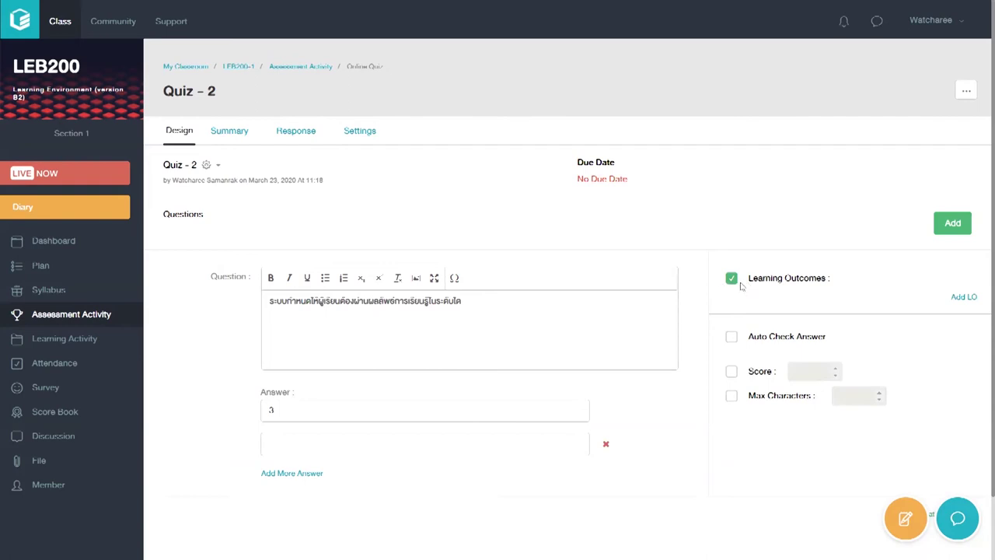
{"action": "left_click", "coordinate": [966, 300]}
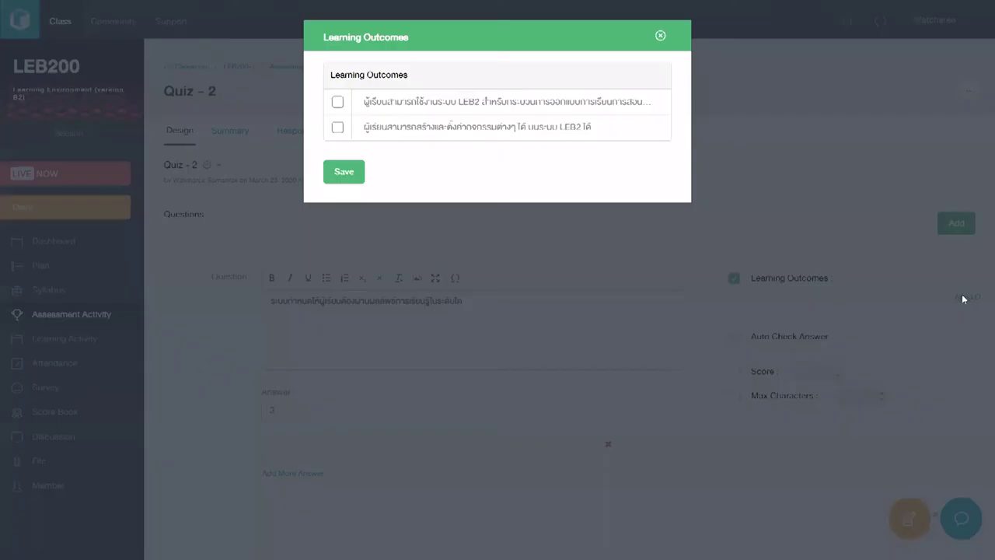
{"action": "left_click", "coordinate": [338, 130]}
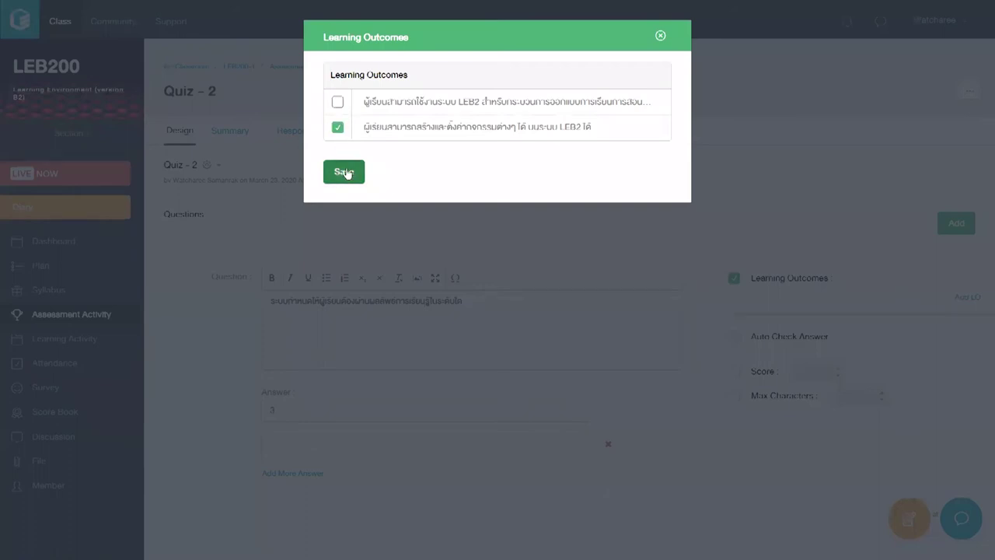
{"action": "left_click", "coordinate": [344, 172]}
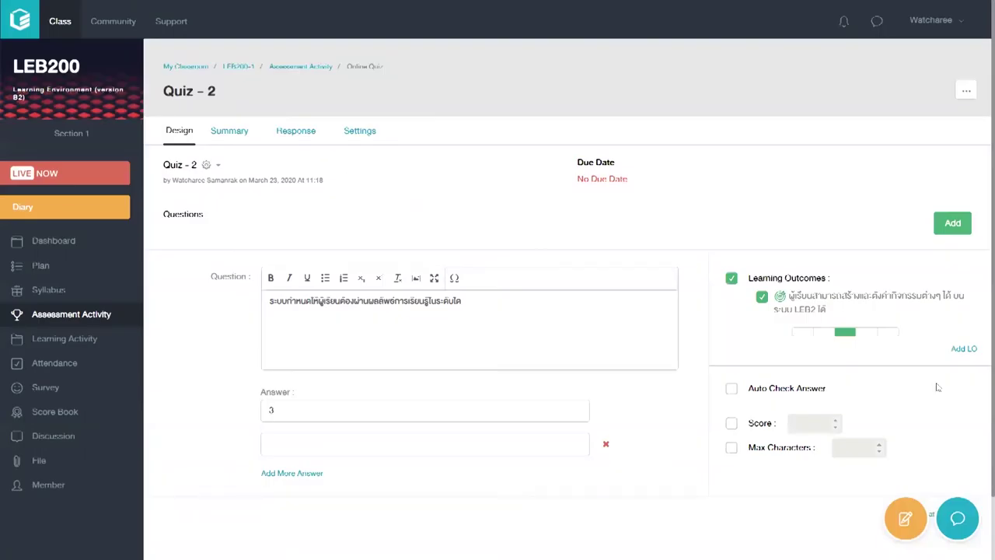
{"action": "scroll", "coordinate": [876, 384], "scroll_direction": "down", "scroll_amount": 1}
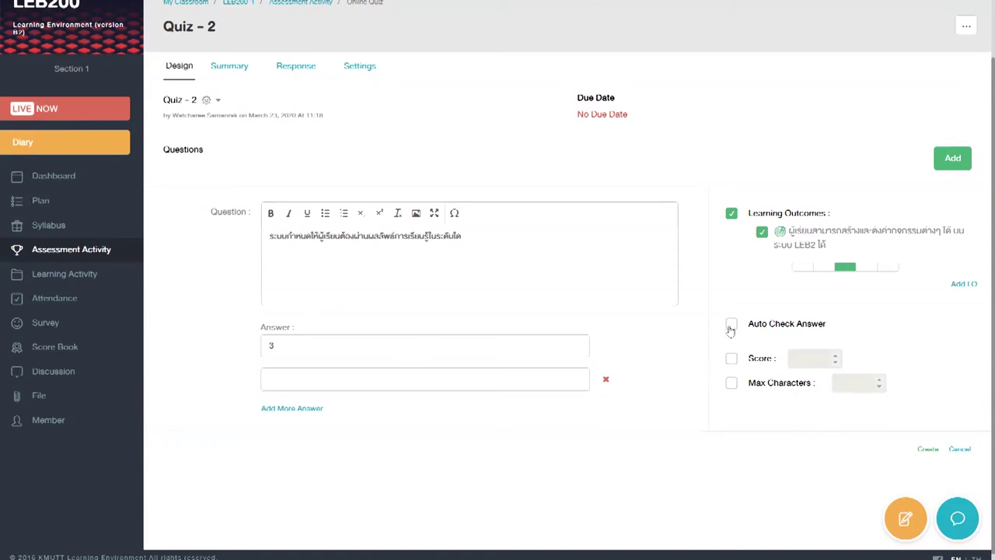
- Turn on Auto Check Answer, set the score to 5 and Max Characters to 1
{"action": "left_click", "coordinate": [731, 325]}
{"action": "left_click", "coordinate": [731, 360]}
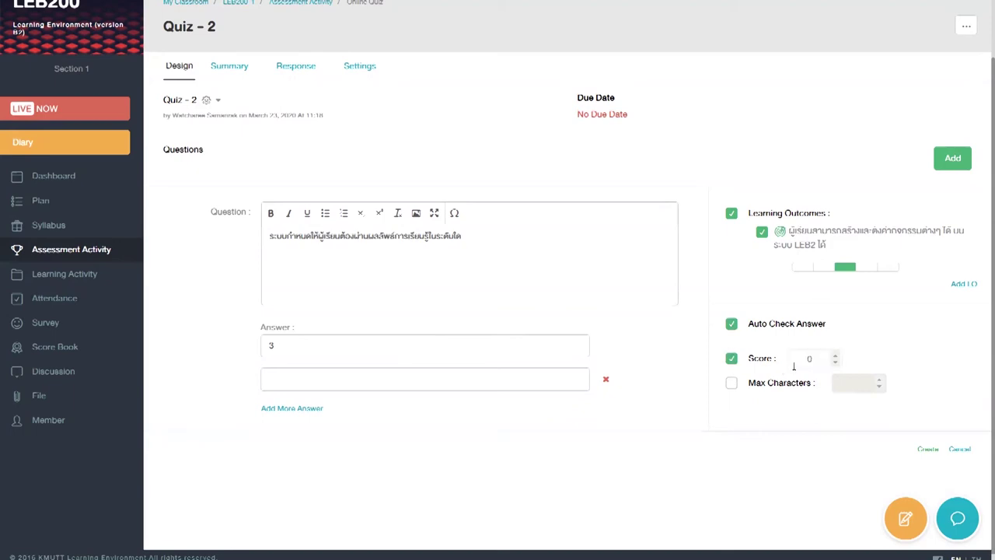
{"action": "double_click", "coordinate": [808, 363]}
{"action": "type", "text": "5"}
{"action": "left_click", "coordinate": [729, 383]}
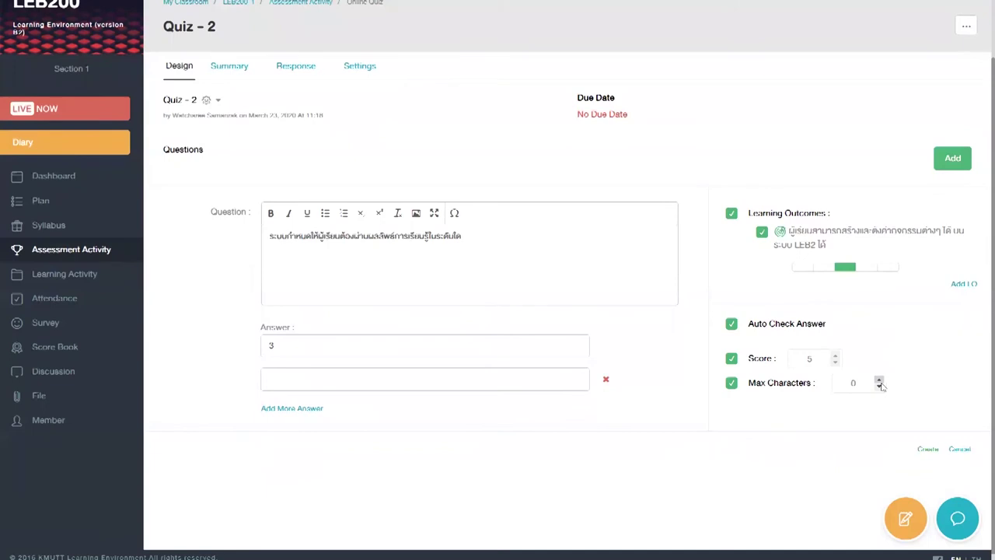
{"action": "left_click", "coordinate": [398, 350]}
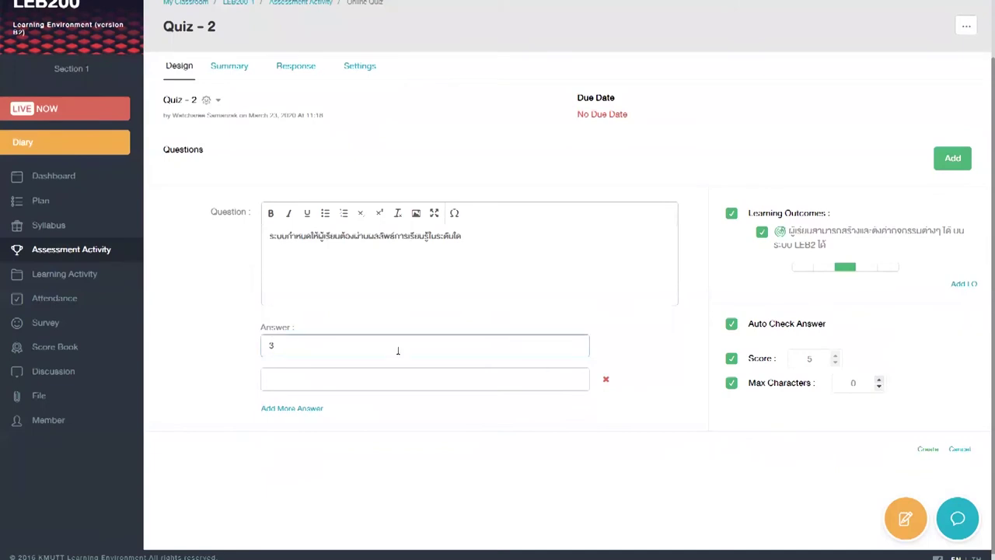
{"action": "left_click", "coordinate": [879, 386]}
{"action": "left_click", "coordinate": [879, 379]}
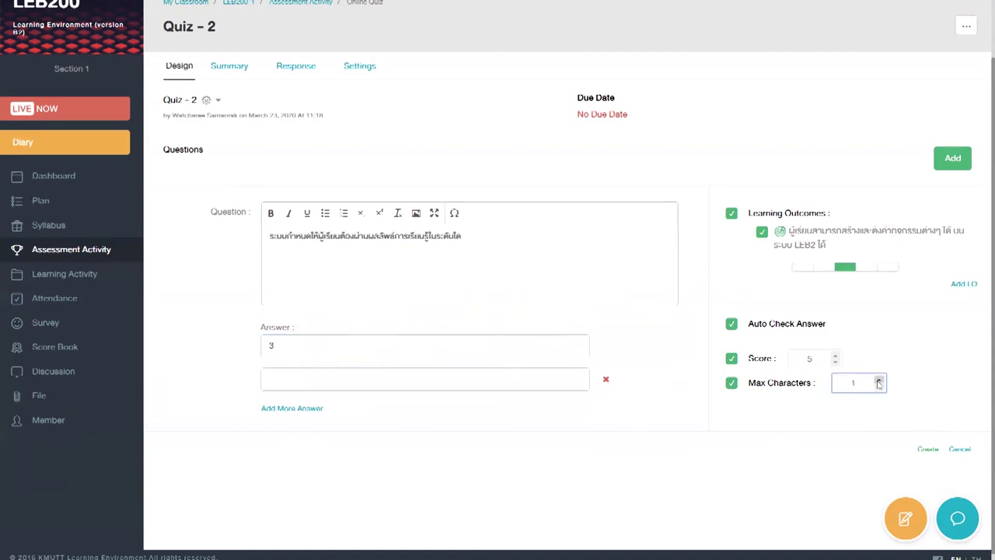
{"action": "left_click", "coordinate": [914, 381]}
- Remove the empty second answer and create the numeric question
{"action": "scroll", "coordinate": [930, 468], "scroll_direction": "down", "scroll_amount": 1}
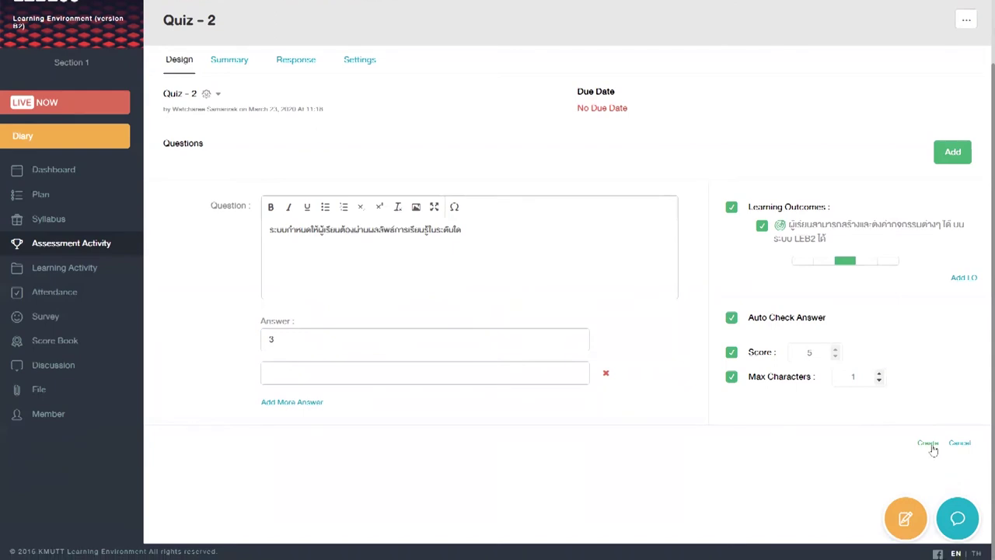
{"action": "left_click", "coordinate": [927, 443]}
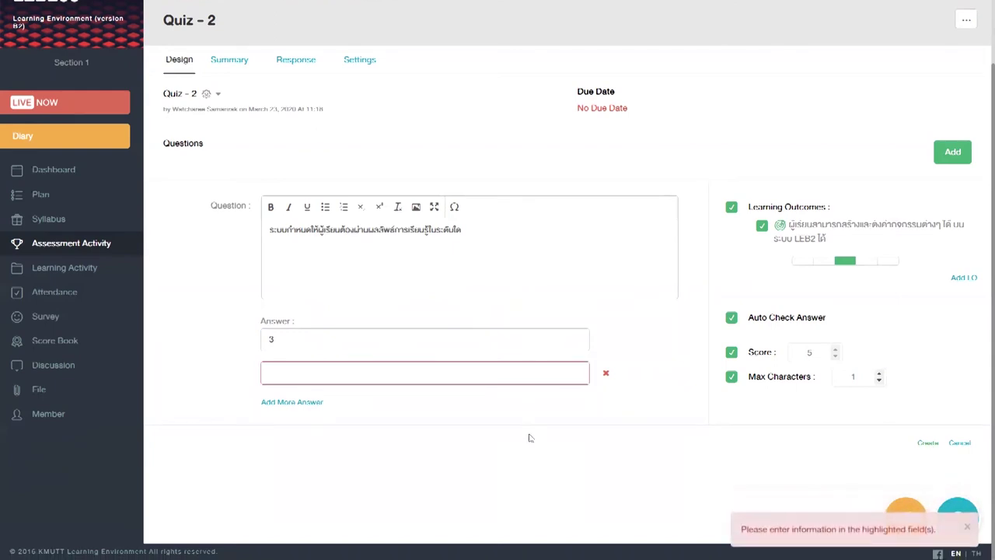
{"action": "left_click", "coordinate": [606, 373]}
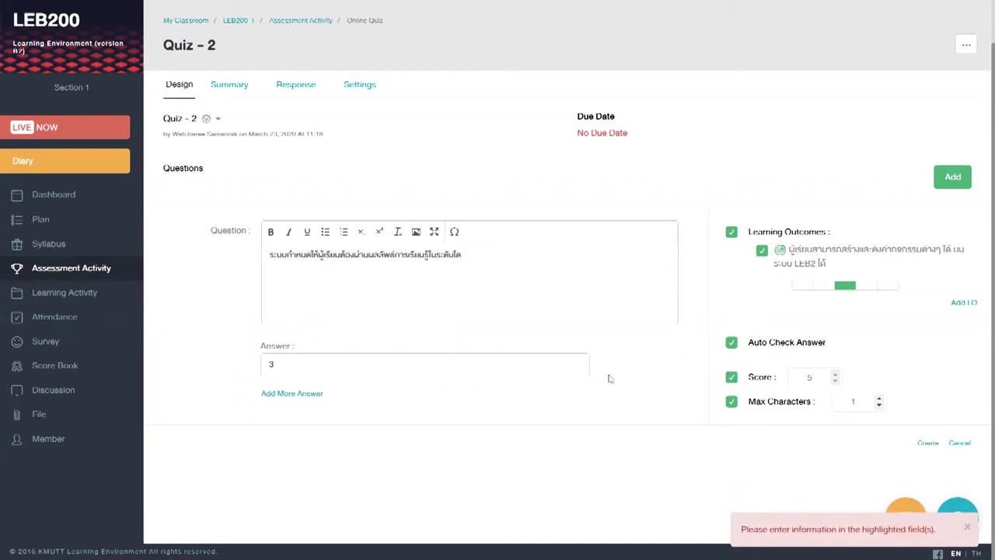
{"action": "left_click", "coordinate": [928, 443]}
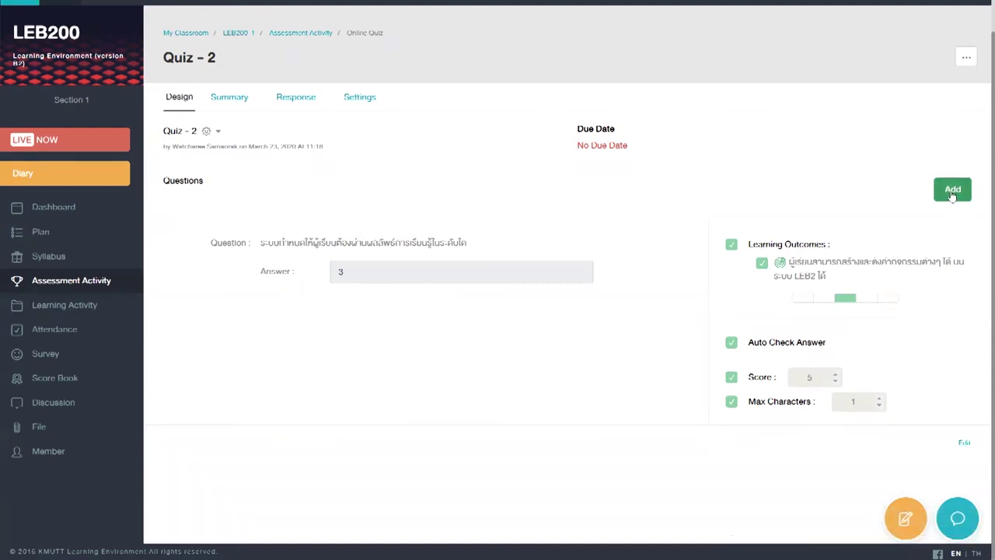
- Add a Yes/No question asking whether every assessment criterion counts toward the score, answer No
{"action": "left_click", "coordinate": [952, 192]}
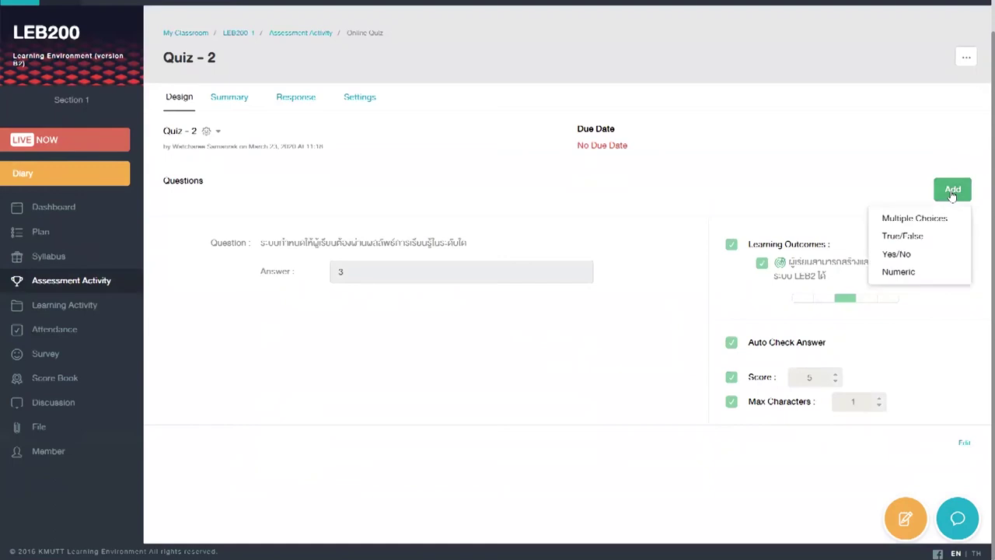
{"action": "left_click", "coordinate": [896, 254]}
{"action": "scroll", "coordinate": [523, 371], "scroll_direction": "down", "scroll_amount": 2}
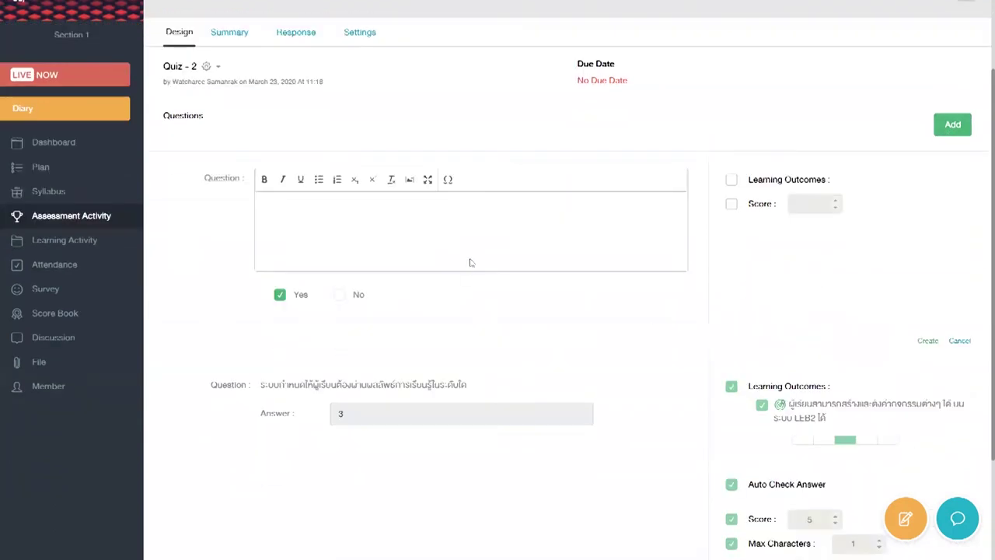
{"action": "left_click", "coordinate": [471, 233]}
{"action": "type", "text": "ก"}
{"action": "type", "text": "ทุกเกณ"}
{"action": "type", "text": "ฑ์ทำ"}
{"action": "type", "text": "รประเมินต้อง"}
{"action": "type", "text": "ถูกนำมาค"}
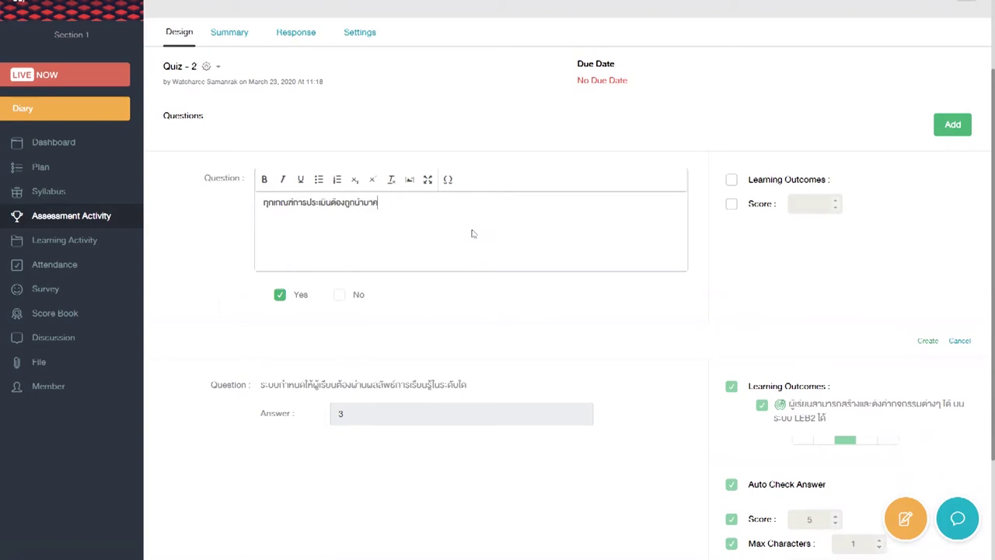
{"action": "type", "text": "ำนวณคะแนนใช่หรือไม่"}
{"action": "left_click", "coordinate": [339, 297]}
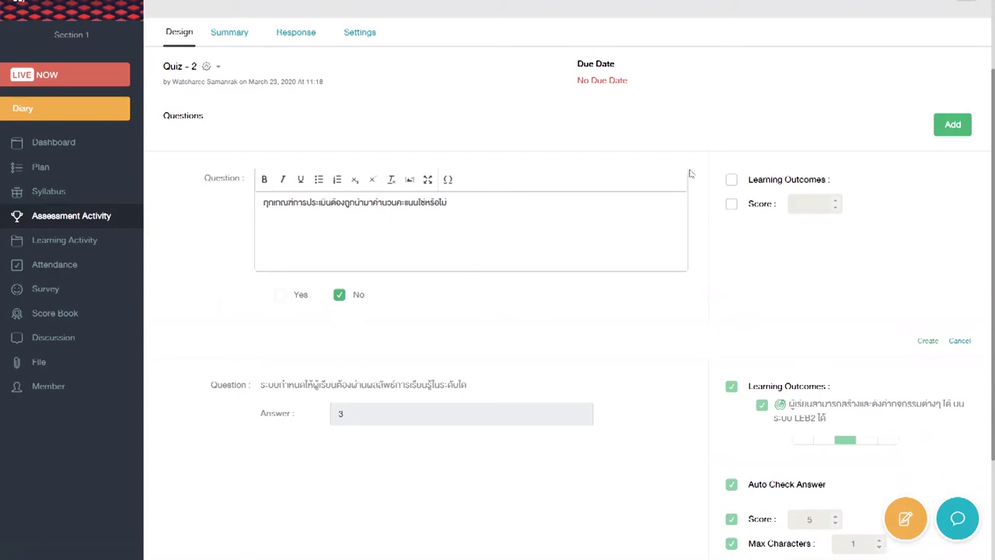
- Link the second learning outcome, set the score to 2, and create the Yes/No question
{"action": "left_click", "coordinate": [733, 180]}
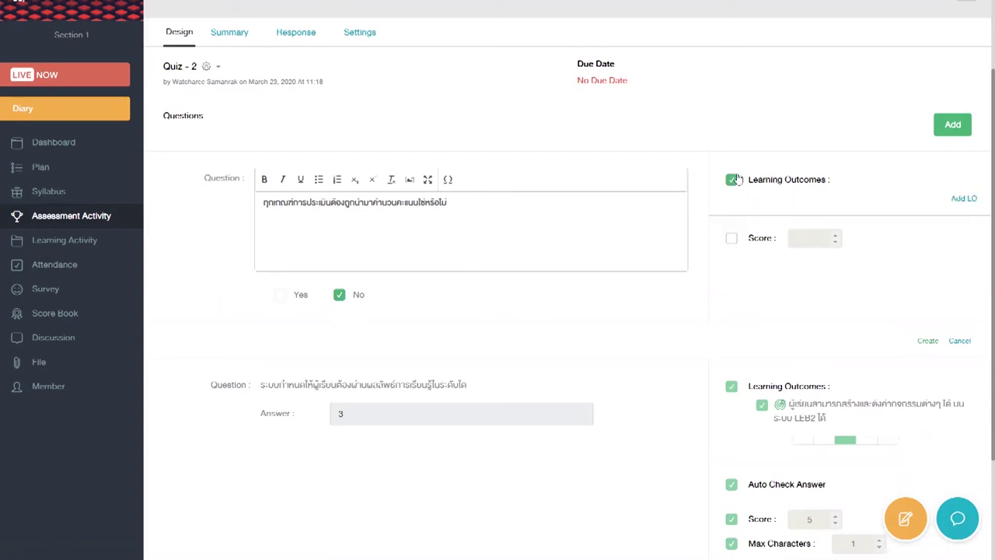
{"action": "left_click", "coordinate": [953, 201]}
{"action": "left_click", "coordinate": [337, 127]}
{"action": "left_click", "coordinate": [342, 171]}
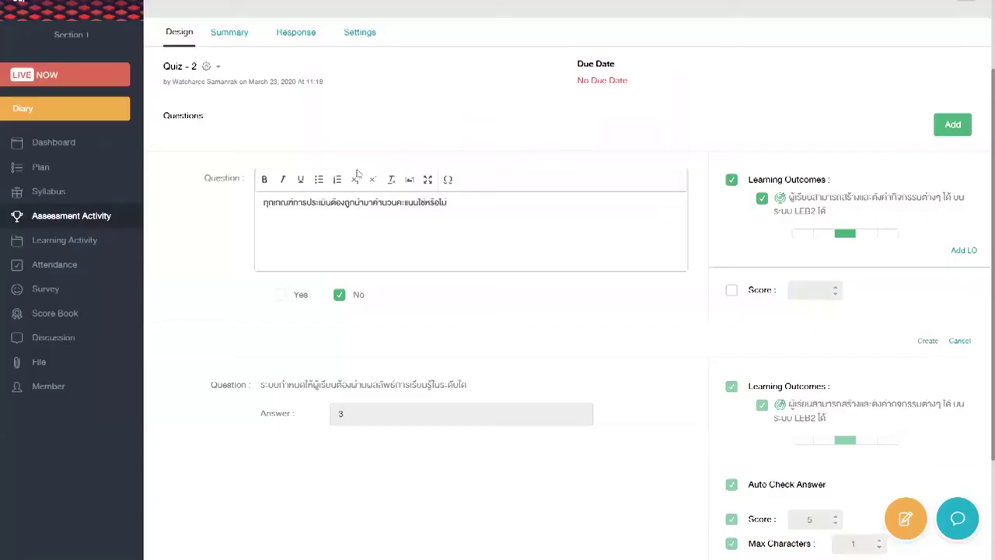
{"action": "left_click", "coordinate": [761, 294]}
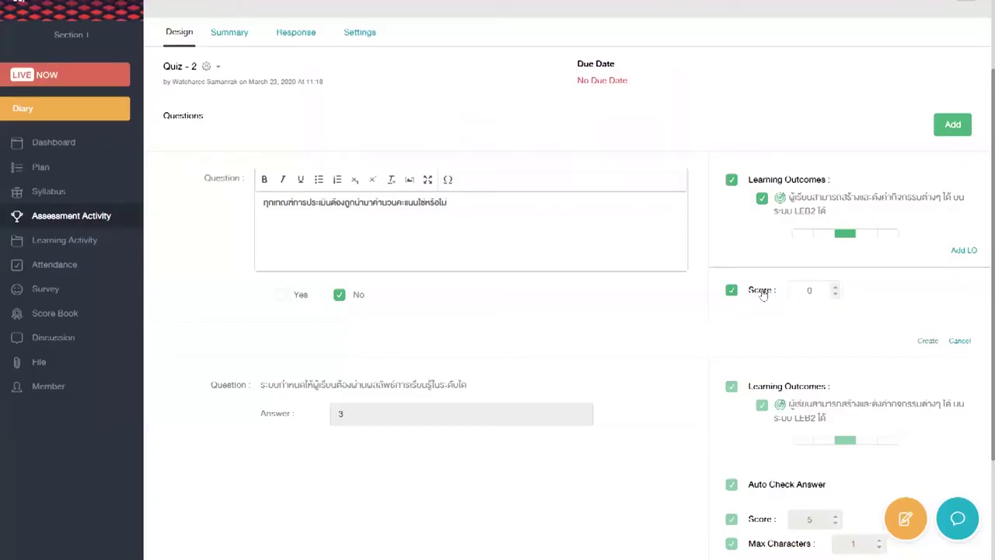
{"action": "left_click", "coordinate": [836, 287]}
{"action": "left_click", "coordinate": [835, 287]}
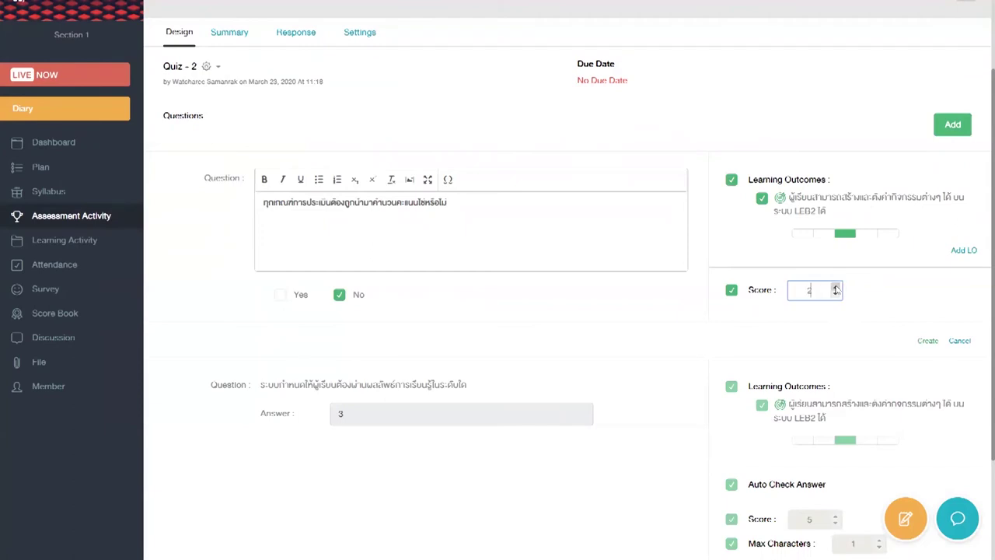
{"action": "left_click", "coordinate": [791, 289]}
{"action": "left_click", "coordinate": [928, 342]}
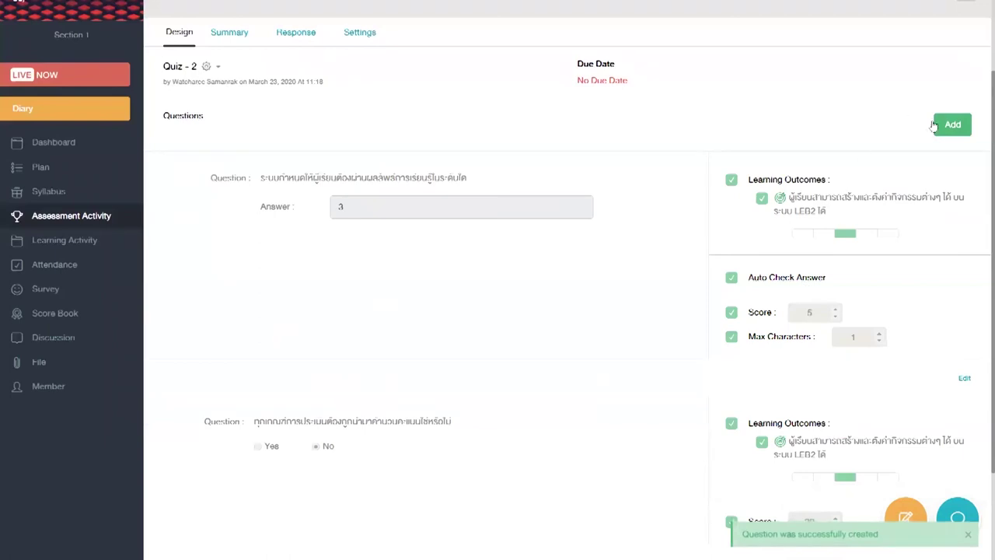
- Add a multiple-choice question about which menus create an online quiz, with options Plan and Syllabus
{"action": "left_click", "coordinate": [947, 137]}
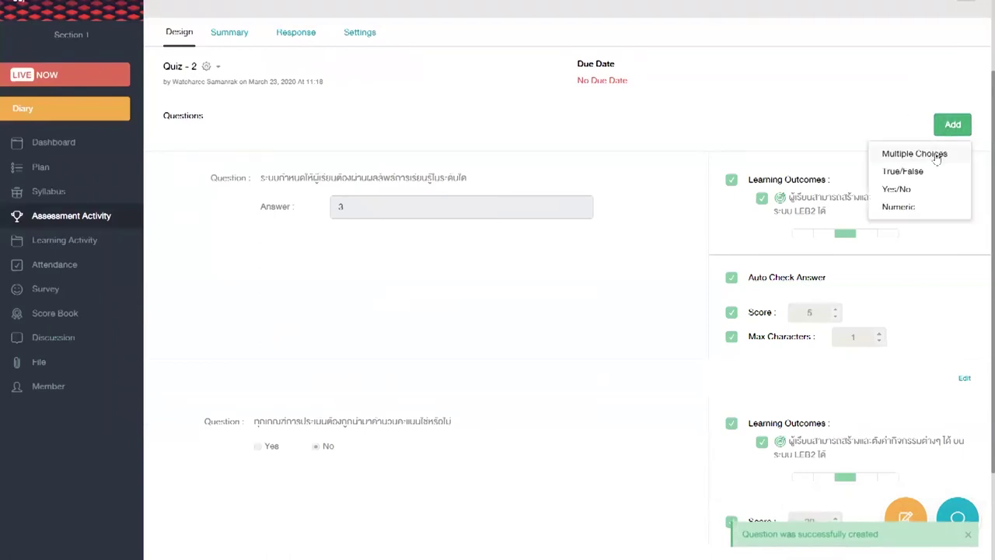
{"action": "left_click", "coordinate": [914, 154]}
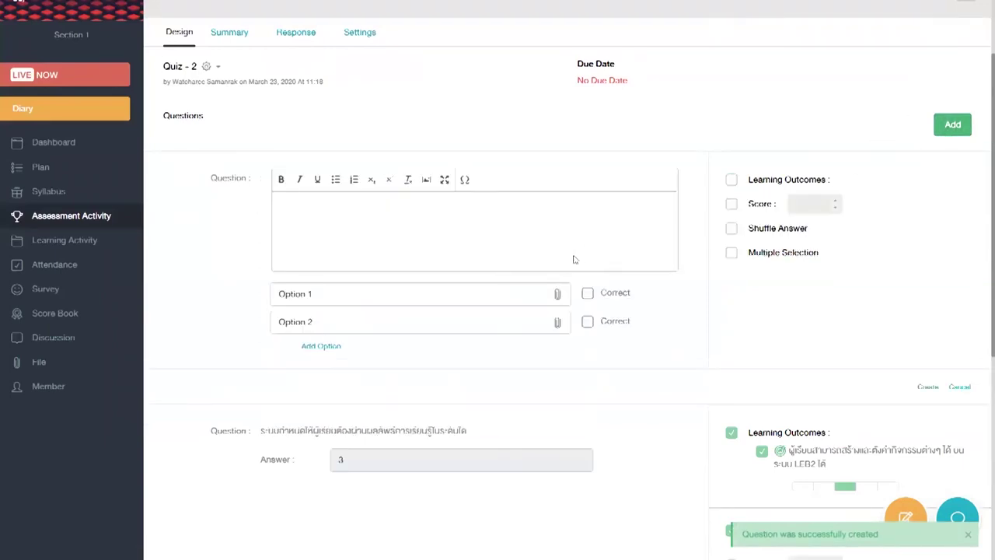
{"action": "type", "text": "o"}
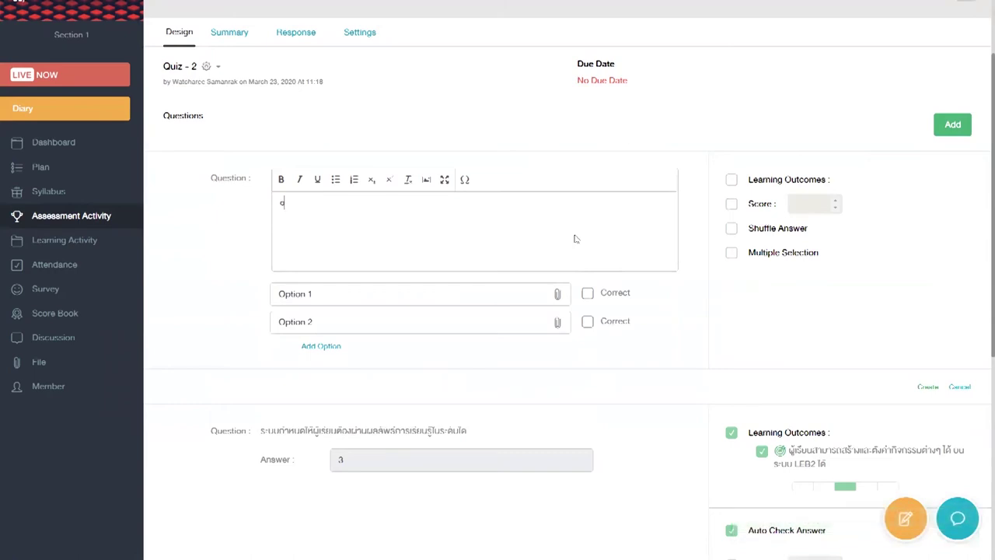
{"action": "type", "text": "nline quiz สร้างได้จากเมนูได้ำ"}
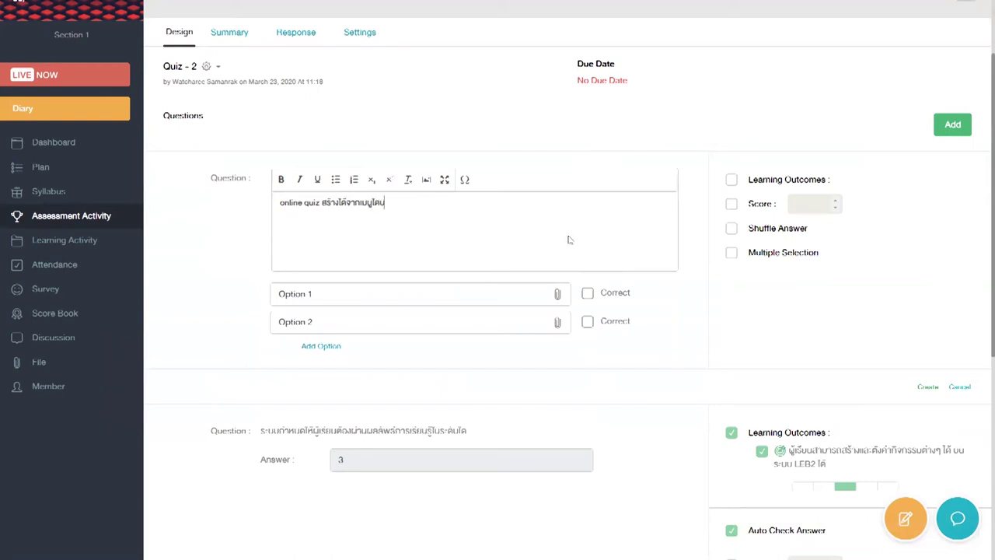
{"action": "type", "text": "ง"}
{"action": "double_click", "coordinate": [479, 301]}
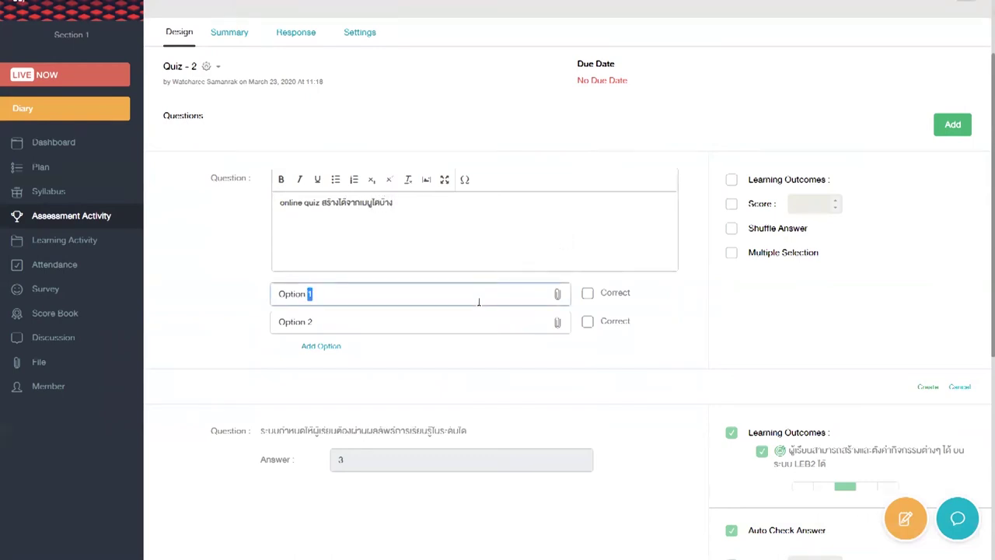
{"action": "left_click", "coordinate": [476, 298]}
{"action": "key", "text": "ctrl+a"}
{"action": "type", "text": "Pla"}
{"action": "key", "text": "Tab"}
{"action": "type", "text": "S"}
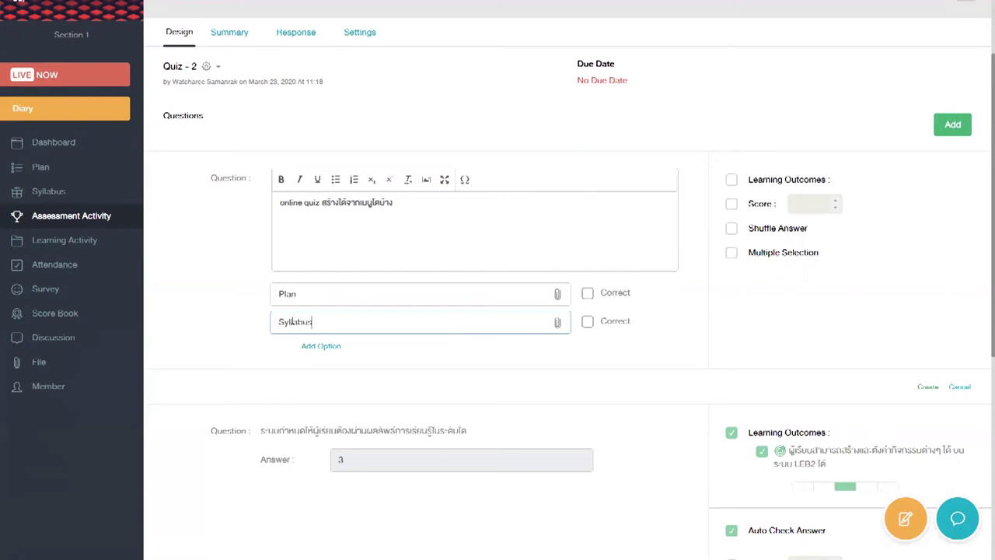
- Add options Assessment Activity and Learning Activity, and mark Plan as correct
{"action": "left_click", "coordinate": [317, 346]}
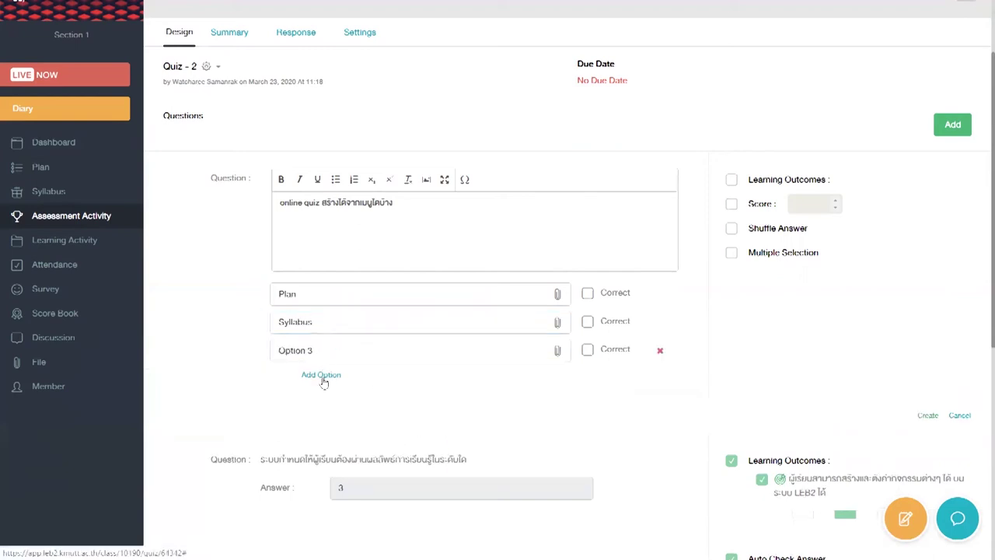
{"action": "left_click", "coordinate": [323, 376]}
{"action": "left_click", "coordinate": [311, 350]}
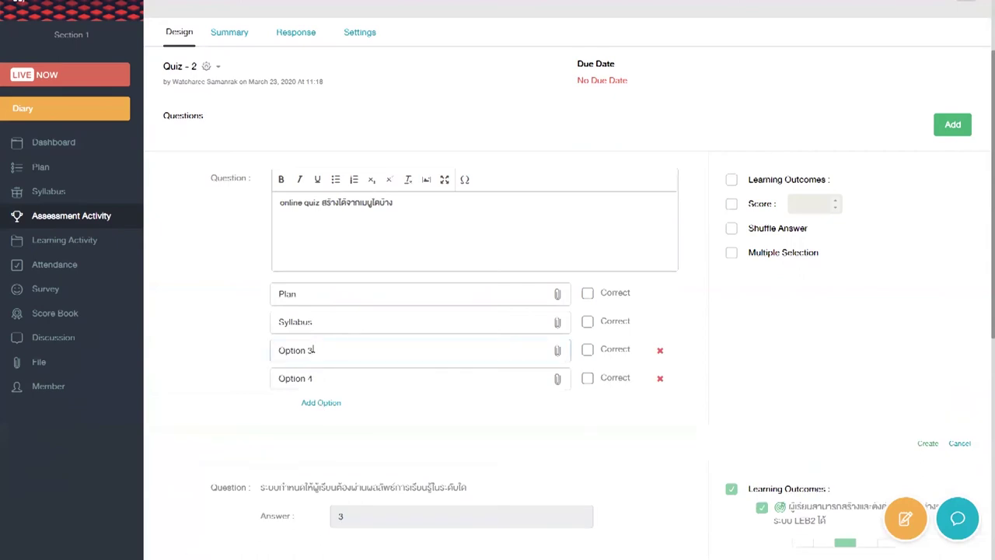
{"action": "double_click", "coordinate": [311, 351]}
{"action": "type", "text": "Assessment Activity"}
{"action": "key", "text": "Tab"}
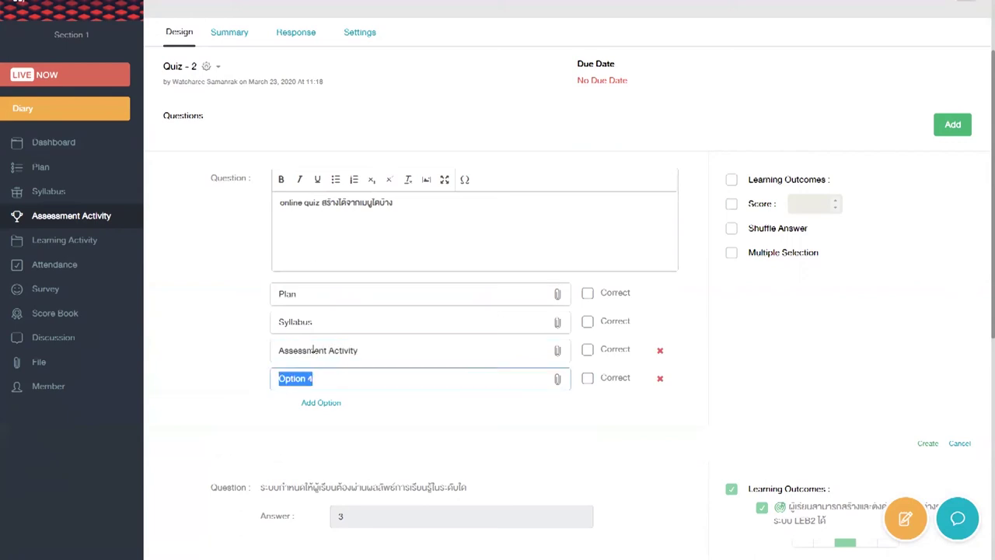
{"action": "type", "text": "Learni"}
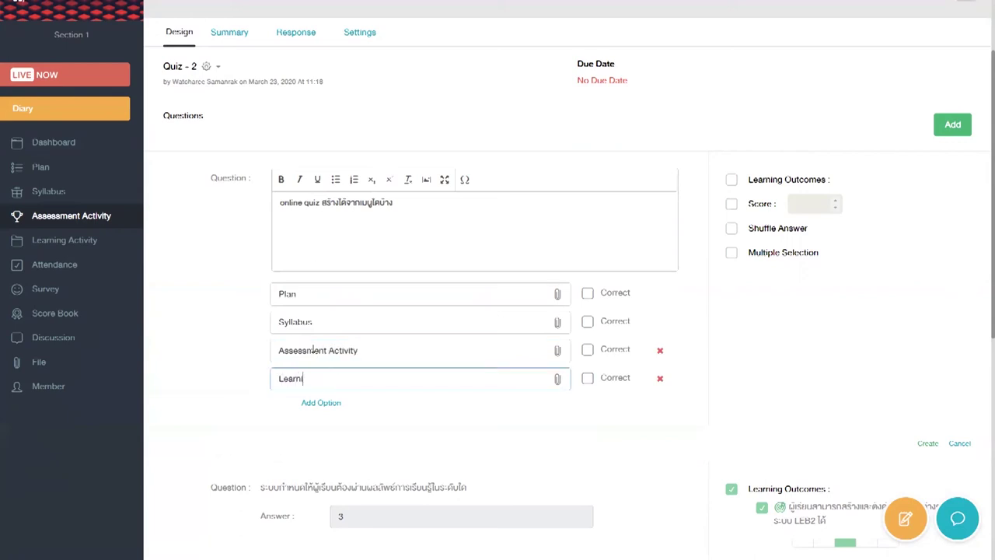
{"action": "type", "text": "ng Activity"}
{"action": "left_click", "coordinate": [587, 293]}
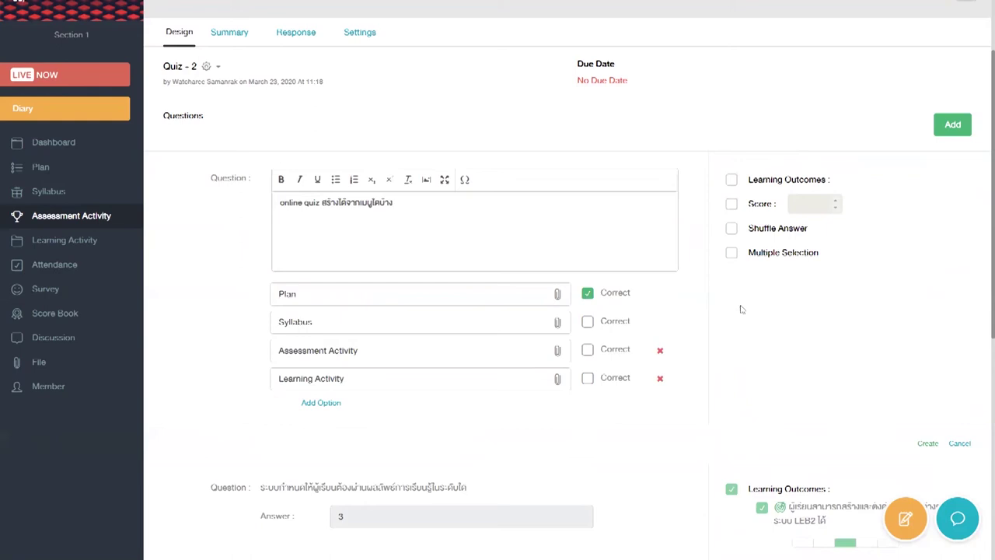
- Set the question score to 2 and turn on Shuffle Answer and Multiple Selection
{"action": "left_click", "coordinate": [753, 207]}
{"action": "left_click", "coordinate": [835, 200]}
{"action": "left_click", "coordinate": [835, 200]}
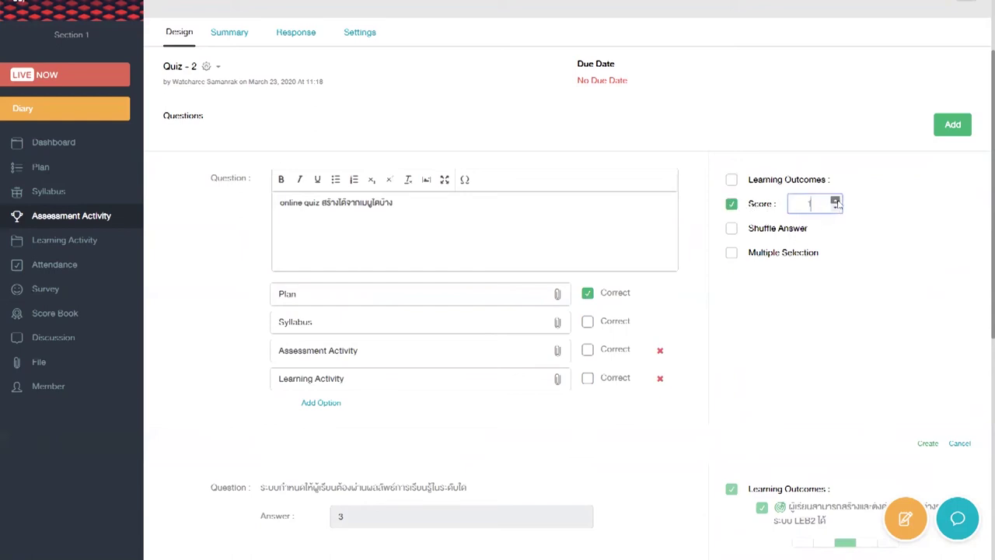
{"action": "left_click", "coordinate": [839, 231]}
{"action": "left_click", "coordinate": [733, 229]}
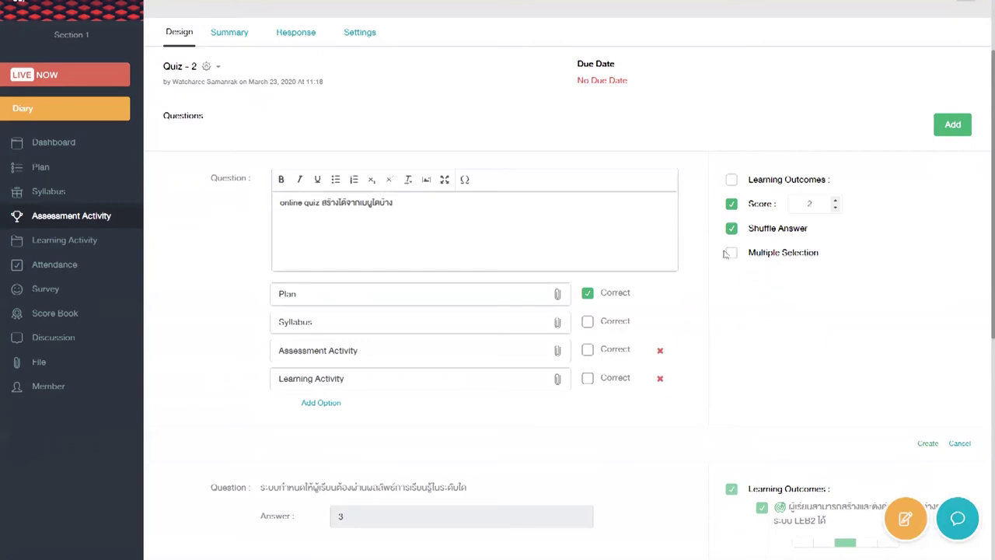
{"action": "left_click", "coordinate": [729, 253]}
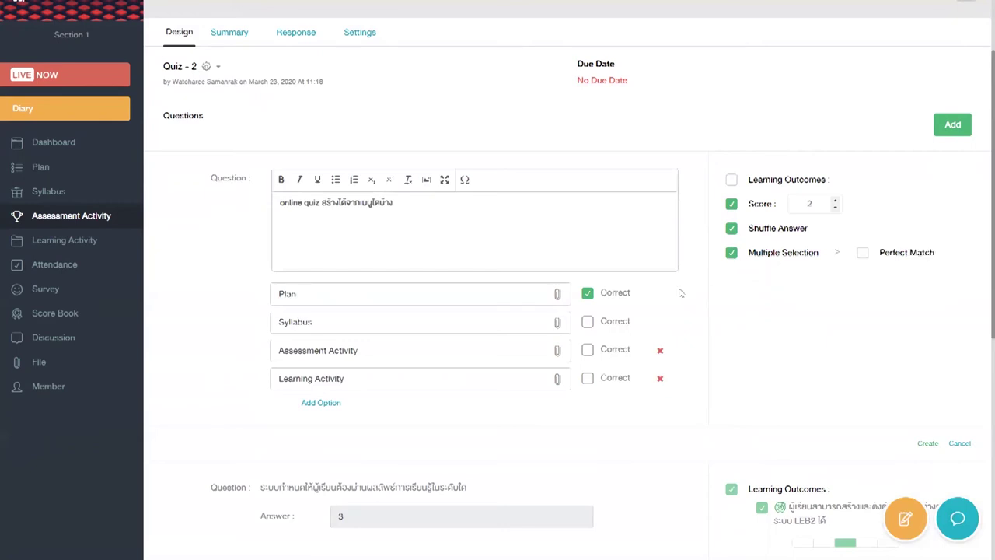
- Mark Assessment Activity correct too, require Perfect Match, and create the question
{"action": "left_click", "coordinate": [588, 350]}
{"action": "left_click", "coordinate": [589, 379]}
{"action": "left_click", "coordinate": [590, 382]}
{"action": "left_click", "coordinate": [863, 253]}
{"action": "left_click", "coordinate": [928, 444]}
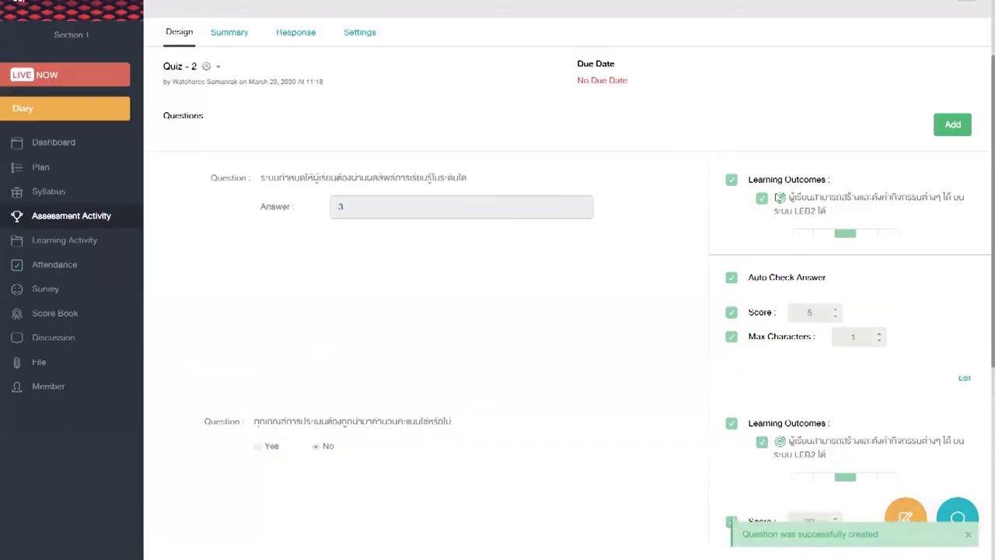
- Create a 3-point True/False question stating students can't see a draft class until it's published
{"action": "scroll", "coordinate": [778, 199], "scroll_direction": "up", "scroll_amount": 1}
{"action": "scroll", "coordinate": [781, 210], "scroll_direction": "down", "scroll_amount": 1}
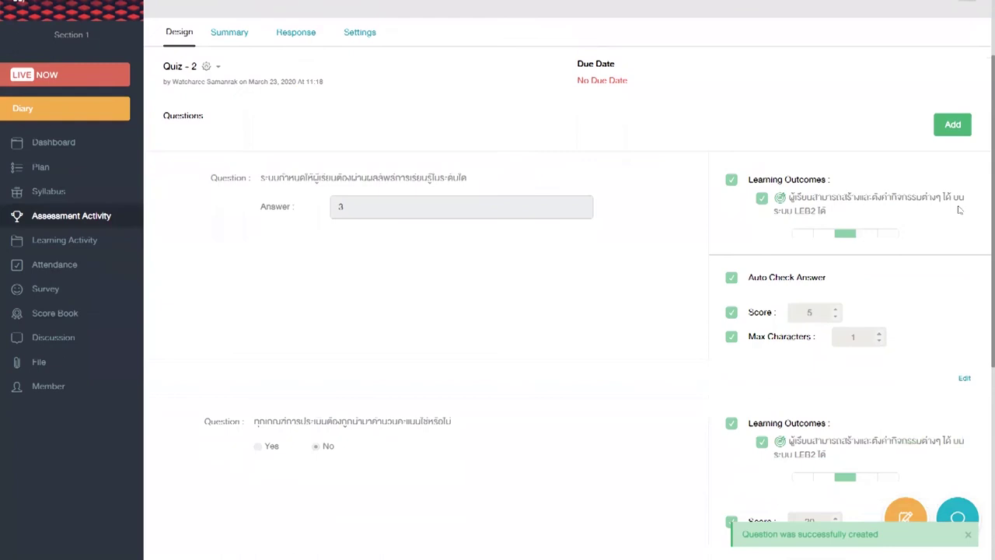
{"action": "left_click", "coordinate": [950, 128]}
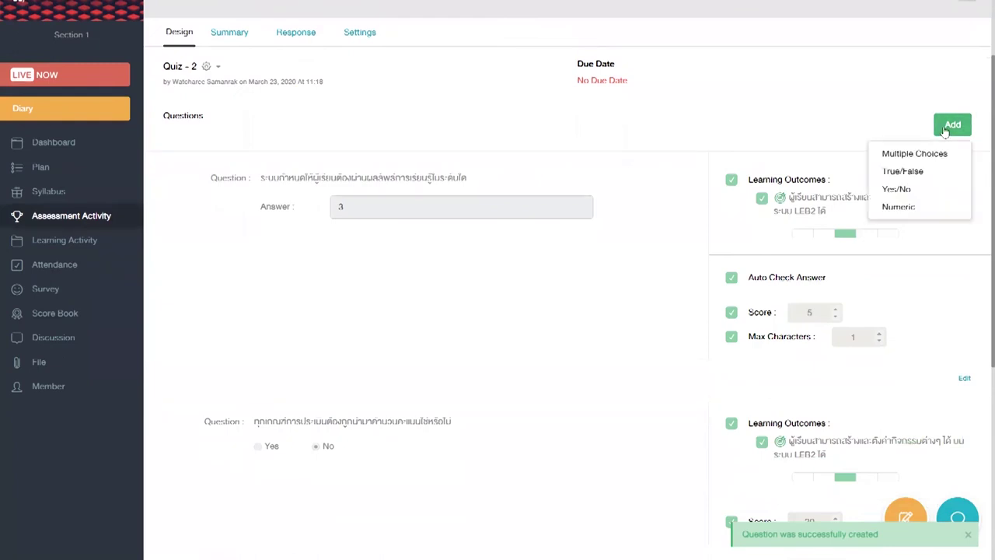
{"action": "left_click", "coordinate": [915, 172]}
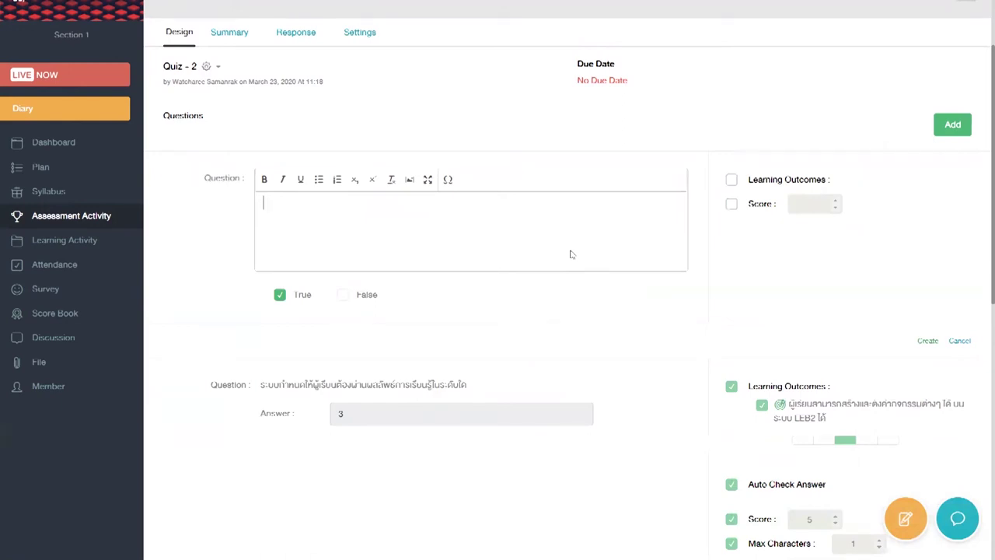
{"action": "type", "text": "นักศึกษาจะยิ่งมองไม่เห็นห้อง"}
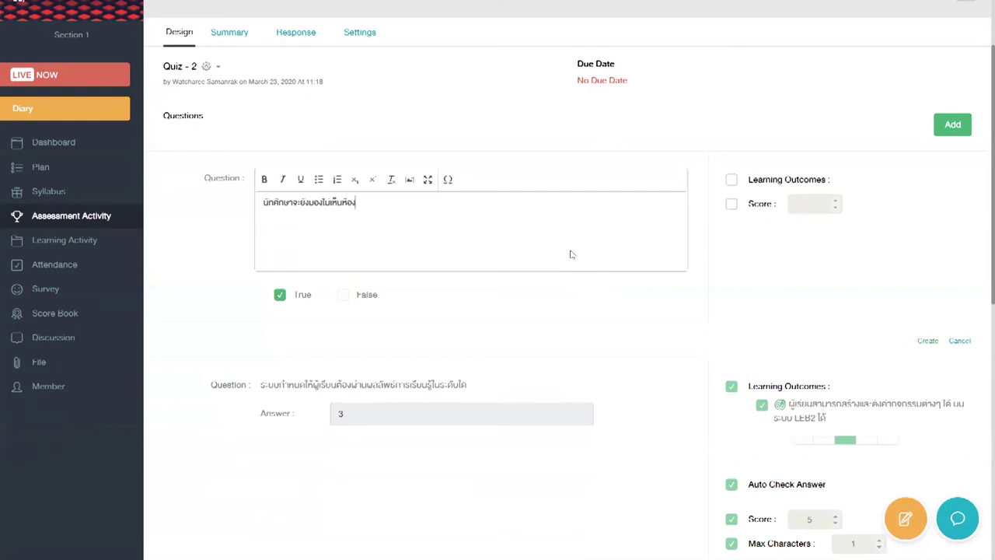
{"action": "type", "text": "เรียนที่อยู"}
{"action": "type", "text": "ใน ด"}
{"action": "type", "text": "raft class"}
{"action": "type", "text": " ของ"}
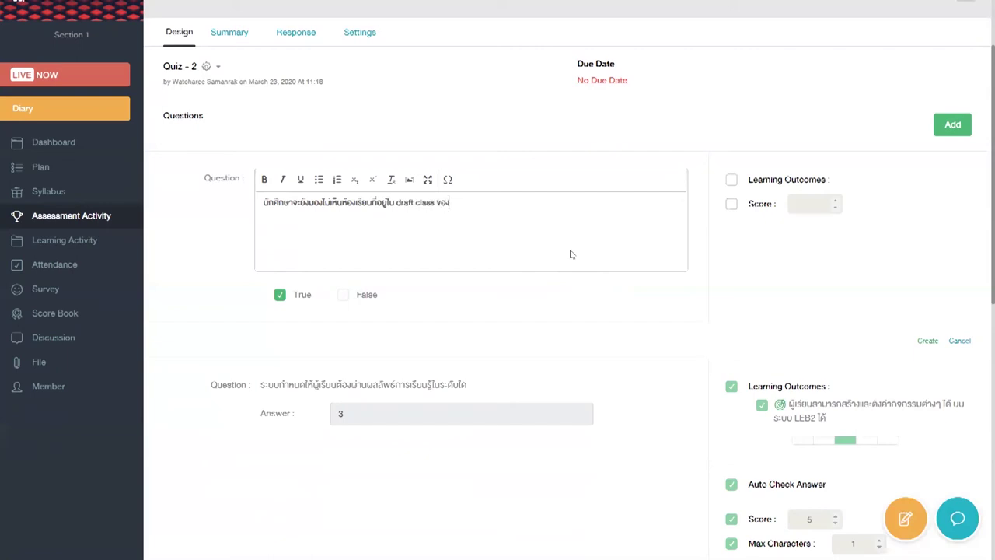
{"action": "type", "text": "อาจารย์ จนกว่าห้องเรียนน"}
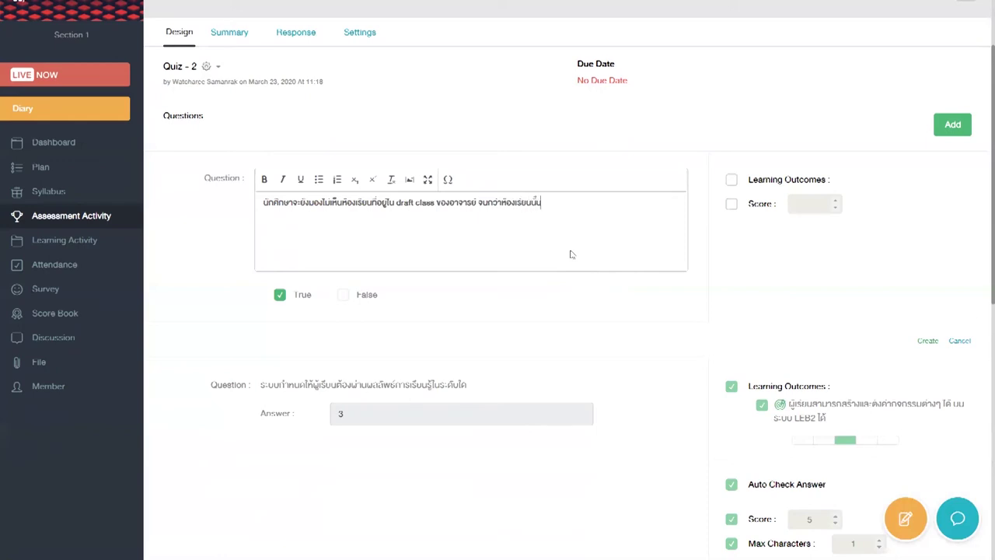
{"action": "type", "text": "ั้นจะถูก ป"}
{"action": "type", "text": "ublish ใช่หรือไม่"}
{"action": "left_click", "coordinate": [732, 206]}
{"action": "left_click", "coordinate": [835, 201]}
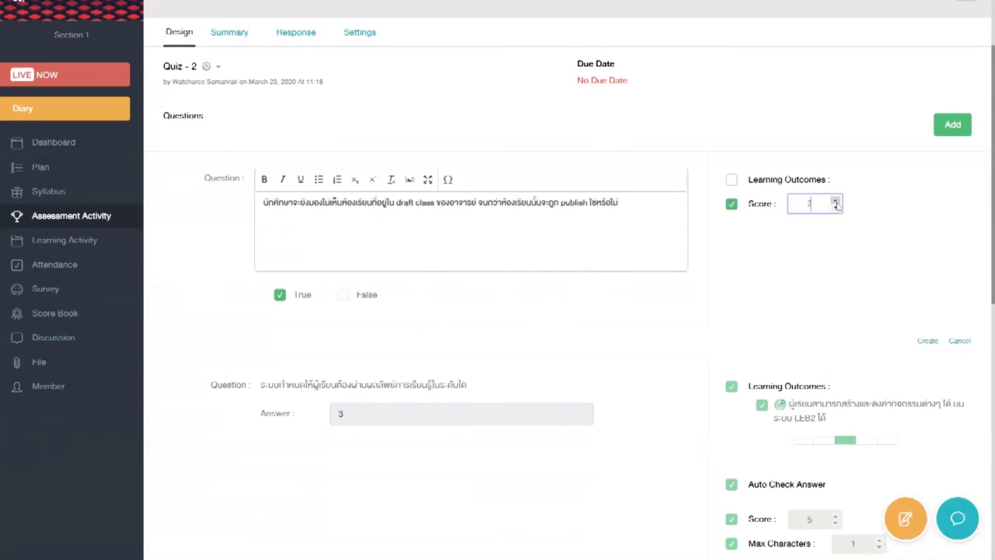
{"action": "left_click", "coordinate": [836, 201]}
{"action": "left_click", "coordinate": [928, 342]}
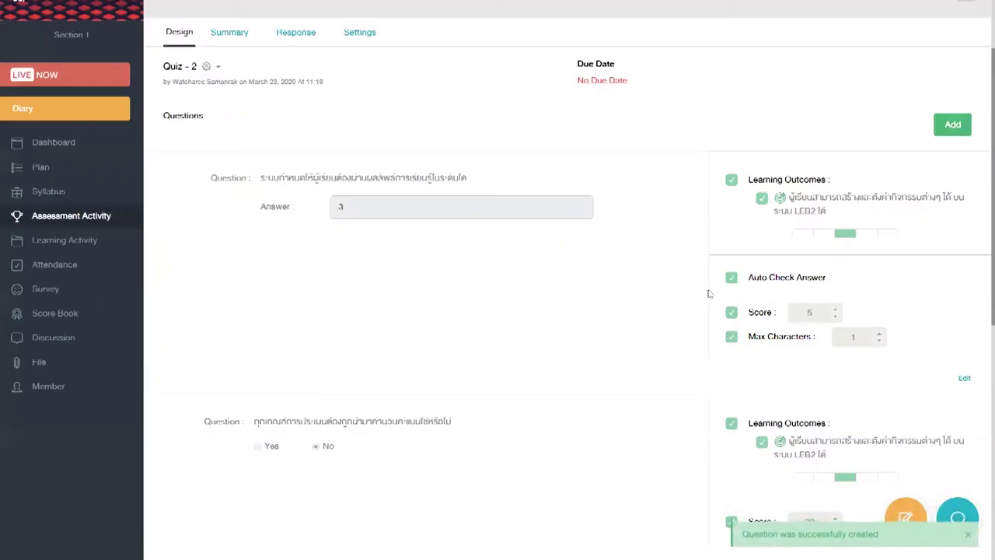
{"action": "scroll", "coordinate": [634, 282], "scroll_direction": "up", "scroll_amount": 1}
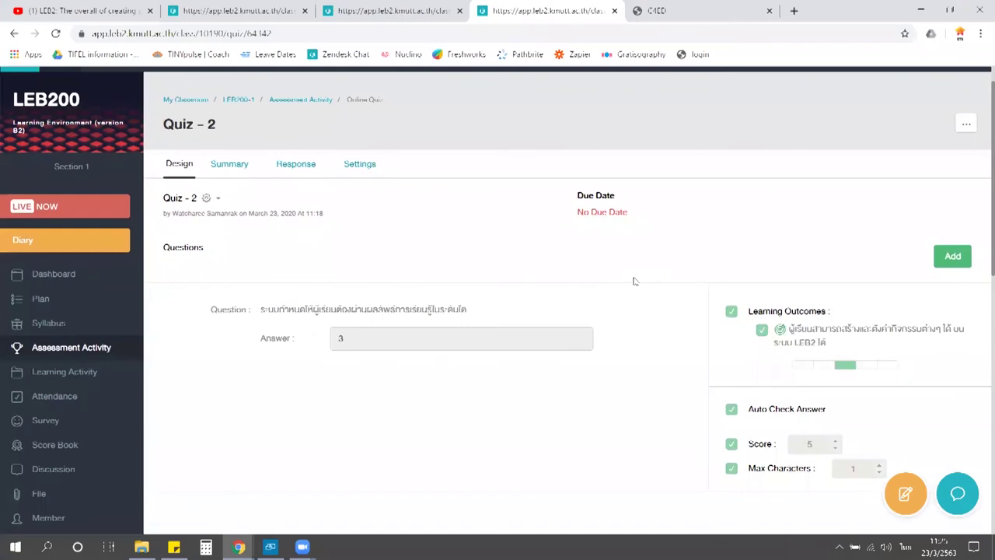
- Play the 'LEB2: Quiz settings | Assessment Activity' tutorial from the YouTube playlist
{"action": "left_click", "coordinate": [36, 8]}
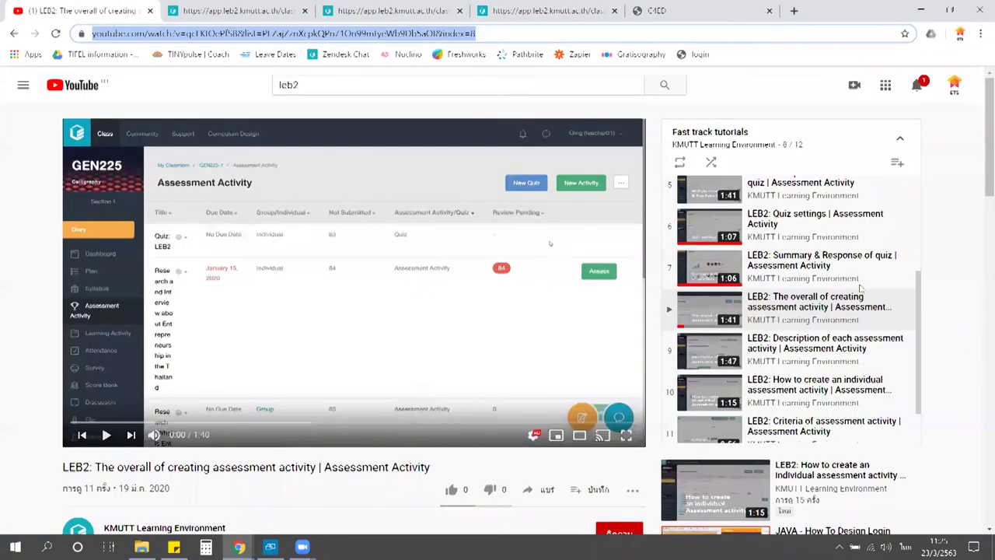
{"action": "scroll", "coordinate": [861, 289], "scroll_direction": "down", "scroll_amount": 1}
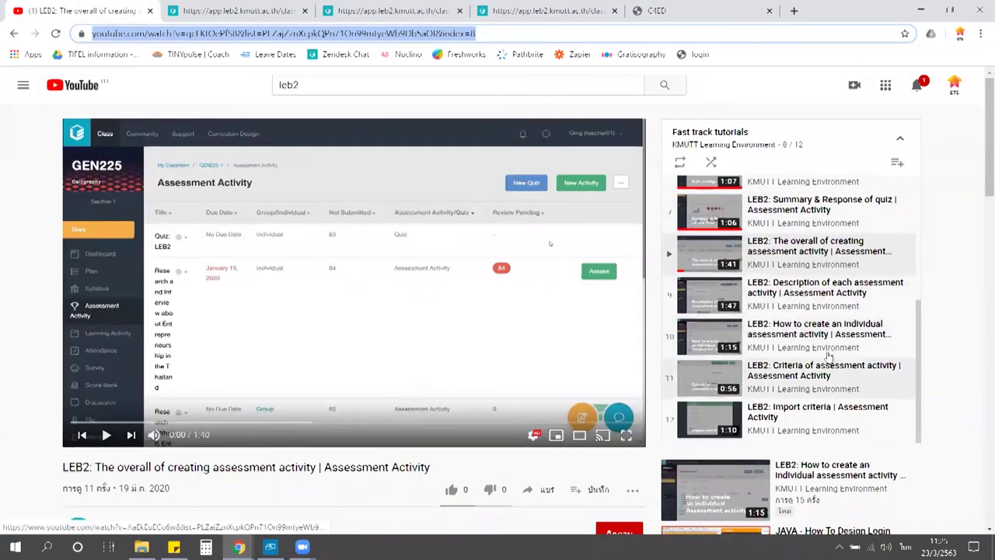
{"action": "scroll", "coordinate": [829, 350], "scroll_direction": "up", "scroll_amount": 3}
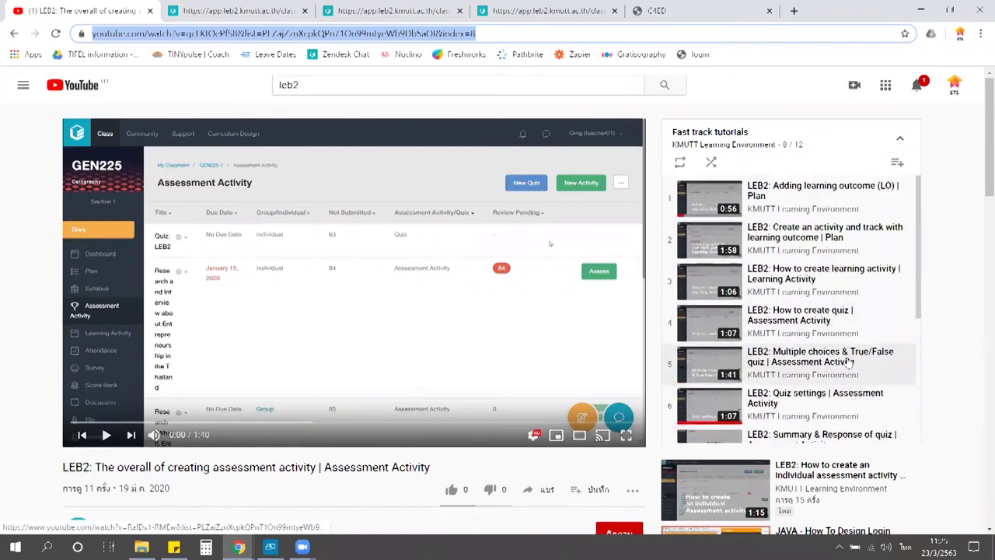
{"action": "left_click", "coordinate": [846, 406]}
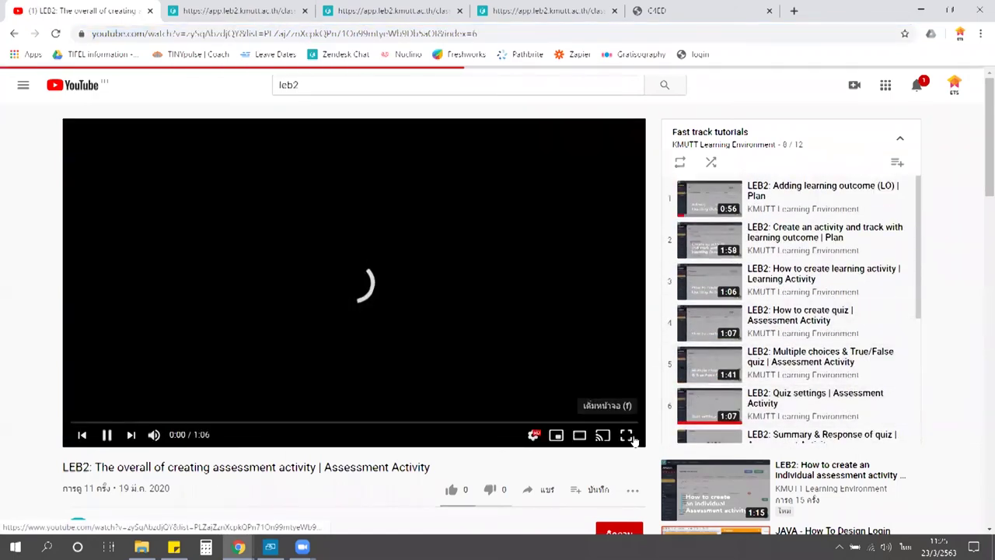
{"action": "left_click", "coordinate": [631, 437]}
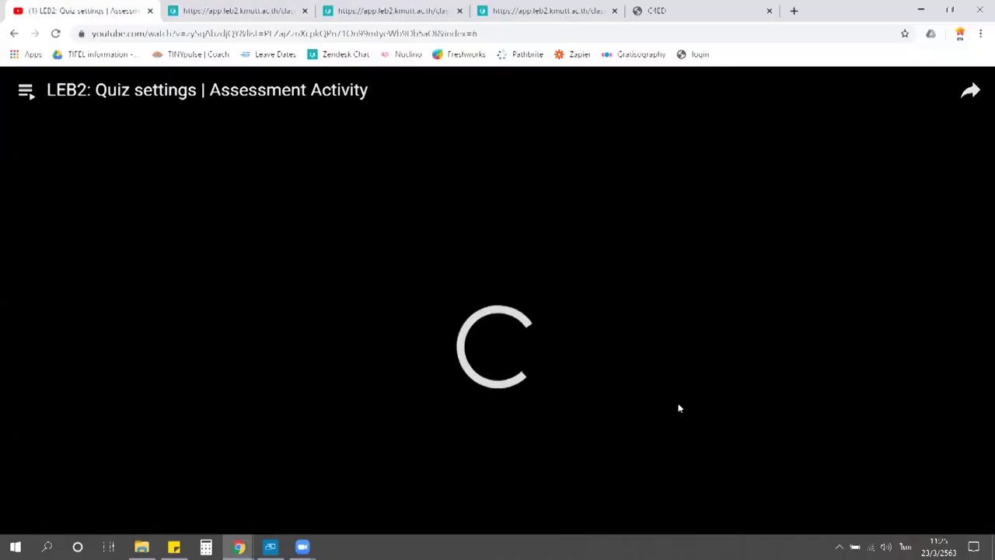
{"action": "key", "text": "Escape"}
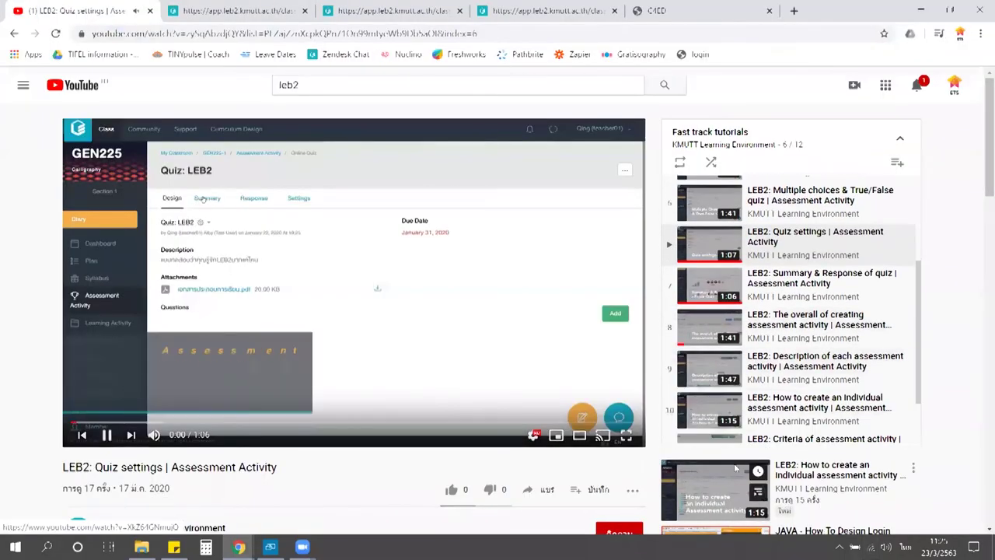
- Watch the Quiz settings tutorial full screen through time limits, answer display, repeat attempts and score announcement
{"action": "key", "text": "f"}
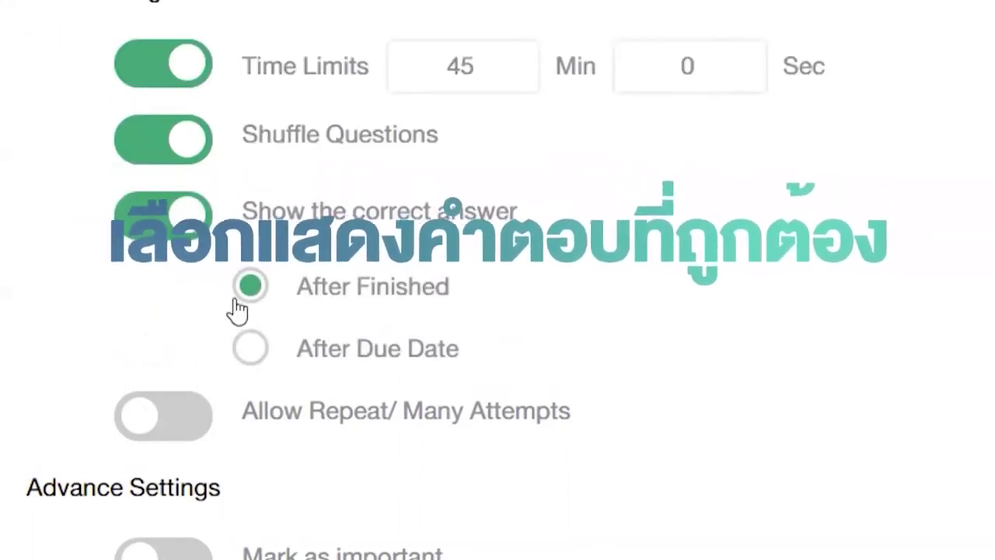
{"action": "left_click", "coordinate": [256, 349]}
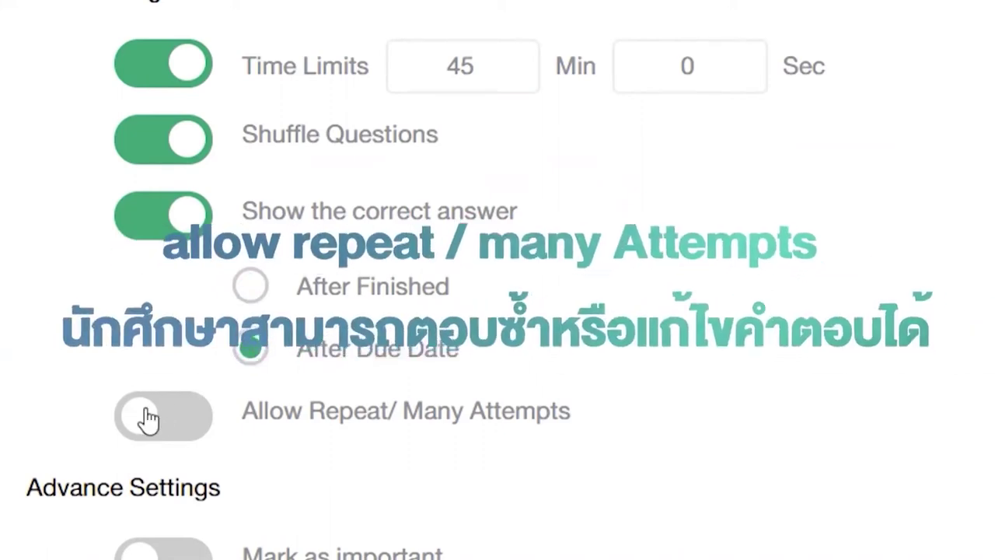
{"action": "left_click", "coordinate": [146, 419]}
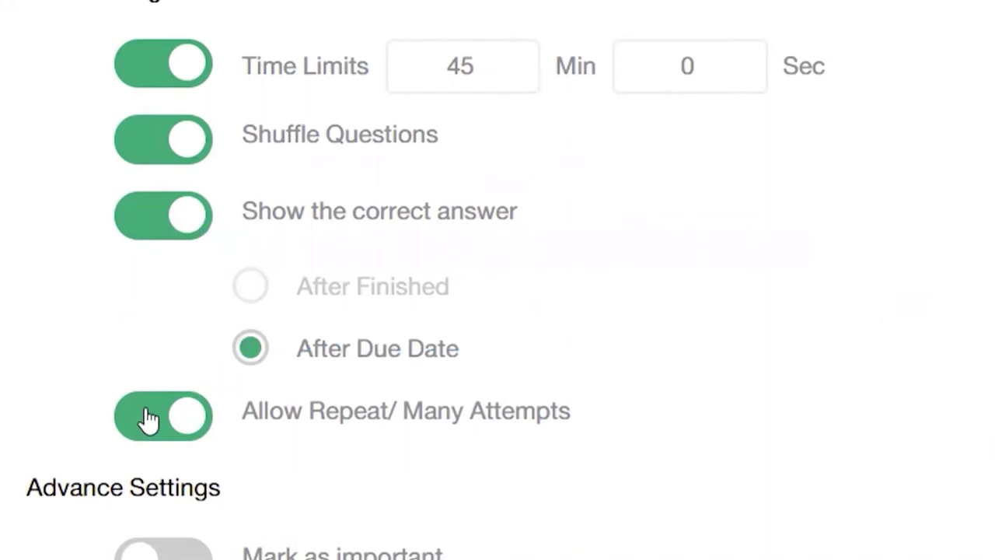
{"action": "left_click", "coordinate": [128, 555]}
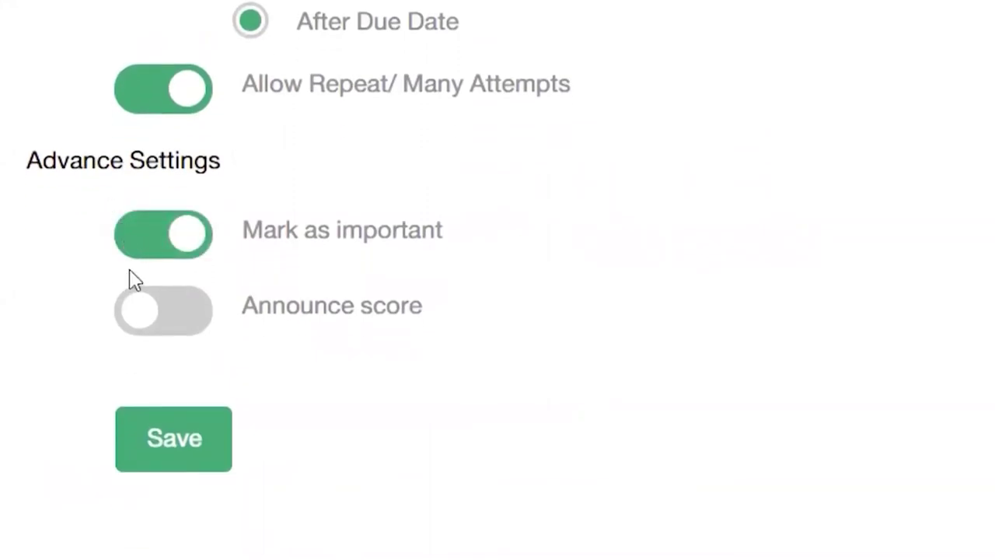
{"action": "left_click", "coordinate": [141, 310]}
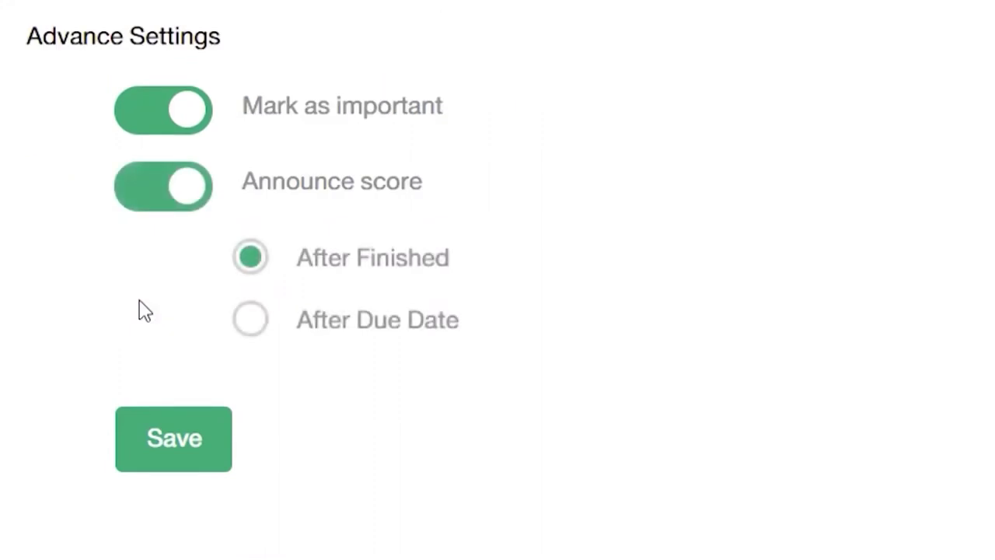
{"action": "left_click", "coordinate": [252, 322]}
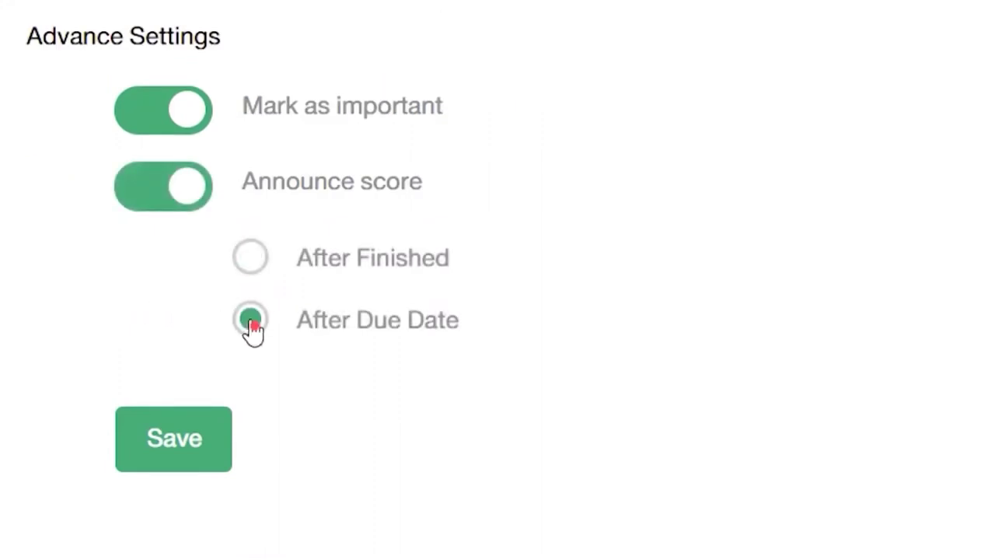
{"action": "left_click", "coordinate": [178, 440]}
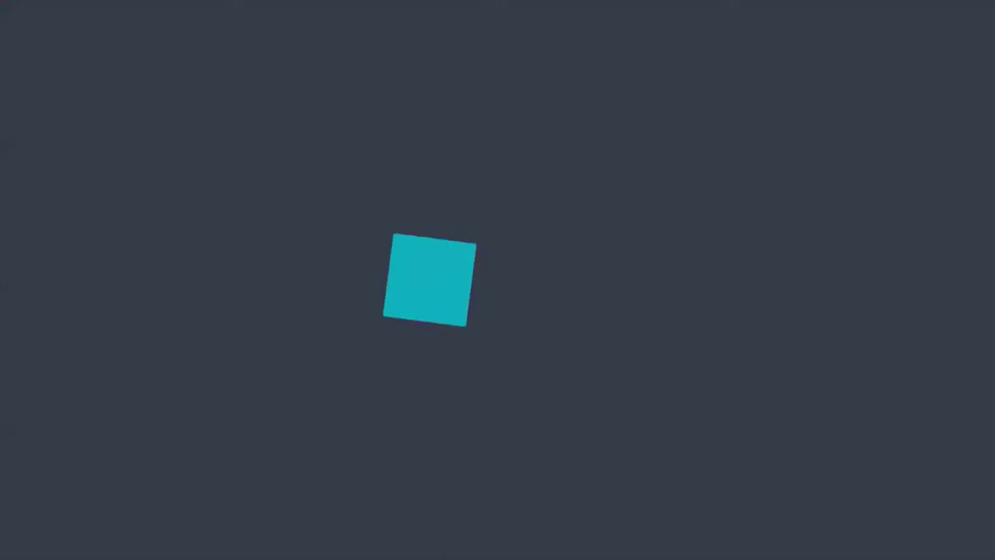
- Leave full screen, then briefly play and pause the Summary & Response tutorial
{"action": "mouse_move", "coordinate": [935, 500]}
{"action": "left_click", "coordinate": [962, 542]}
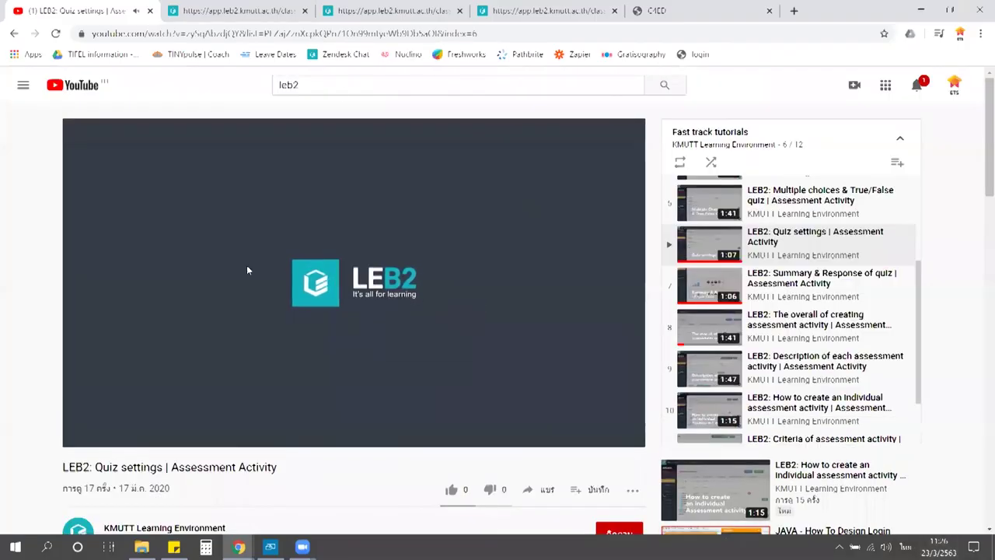
{"action": "key", "text": "alt+Tab"}
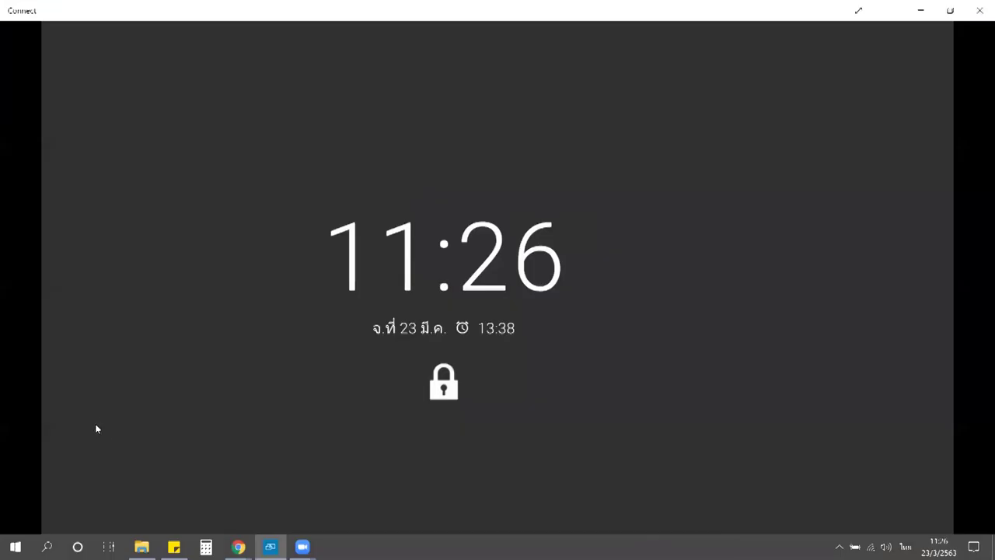
{"action": "key", "text": "alt+Tab"}
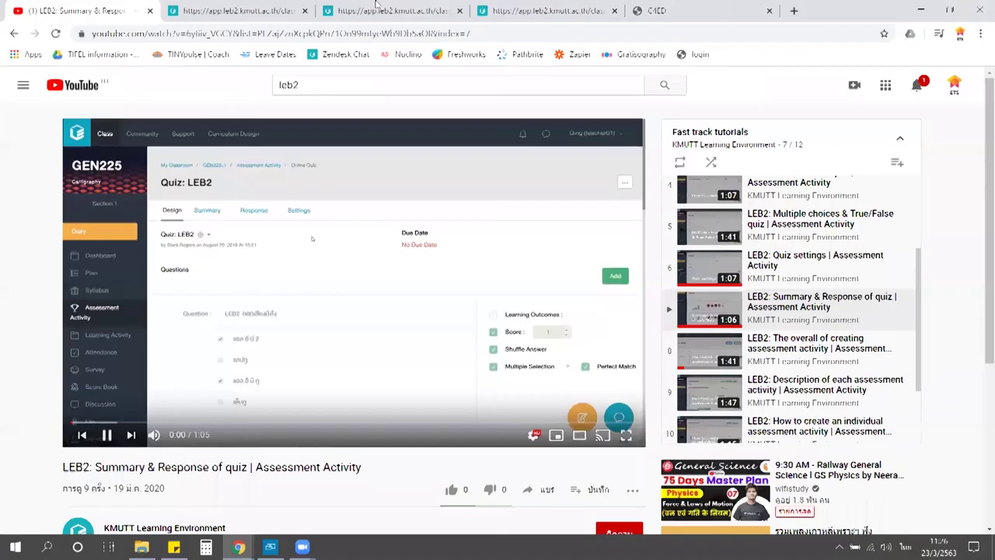
{"action": "left_click", "coordinate": [108, 438]}
{"action": "left_click", "coordinate": [108, 437]}
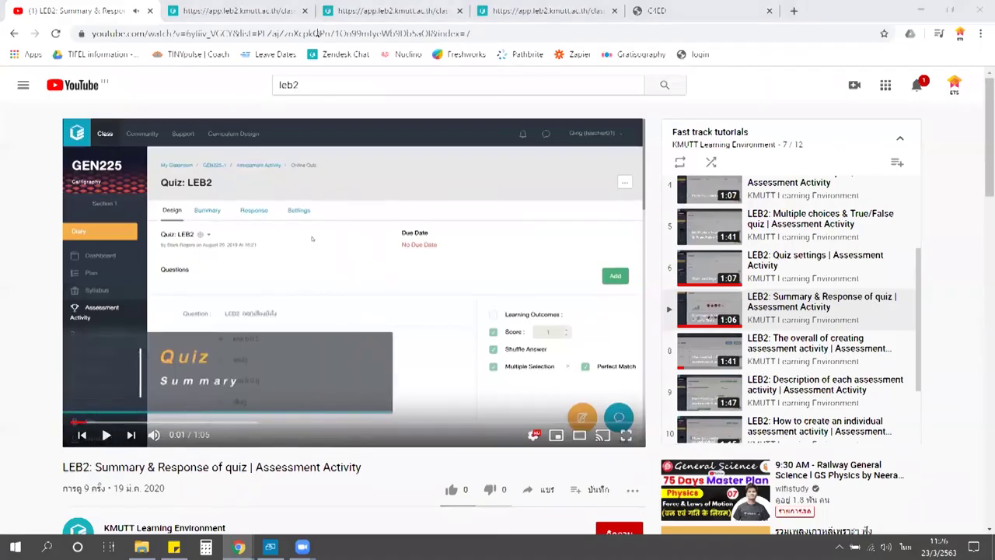
- Switch back to LEB2 and show the LEB200 Quiz - 2 design page
{"action": "left_click", "coordinate": [393, 11]}
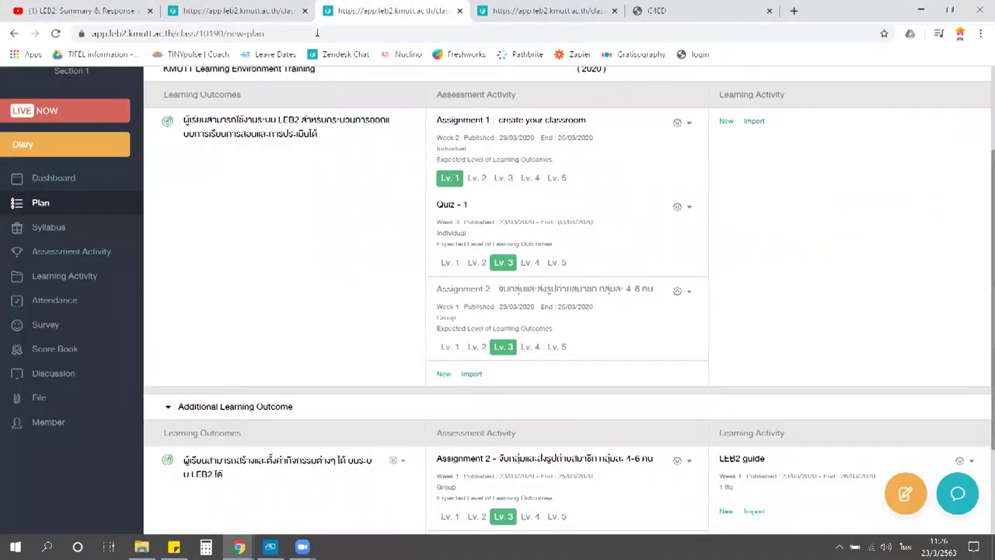
{"action": "left_click", "coordinate": [248, 5]}
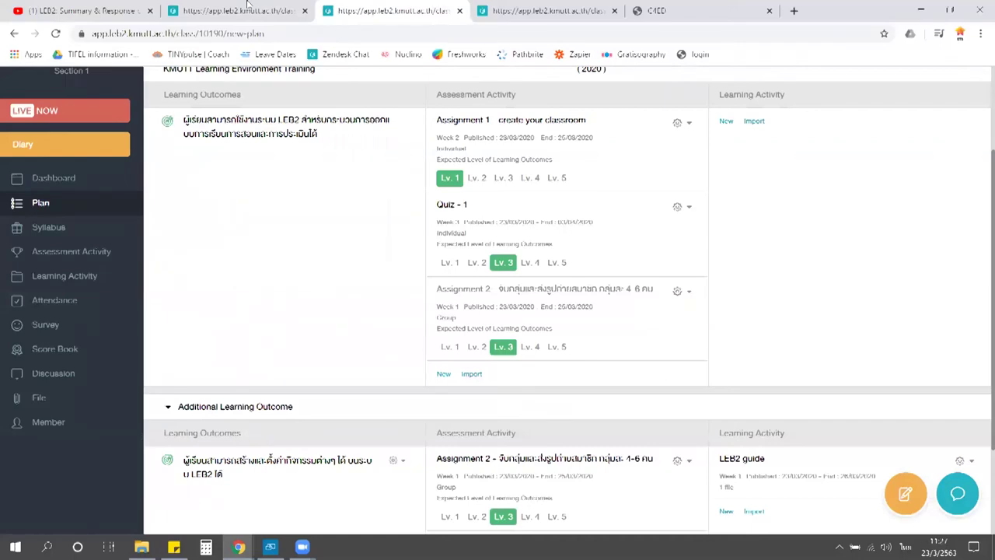
{"action": "key", "text": "alt+Tab"}
{"action": "left_click", "coordinate": [264, 247]}
{"action": "left_click", "coordinate": [541, 22]}
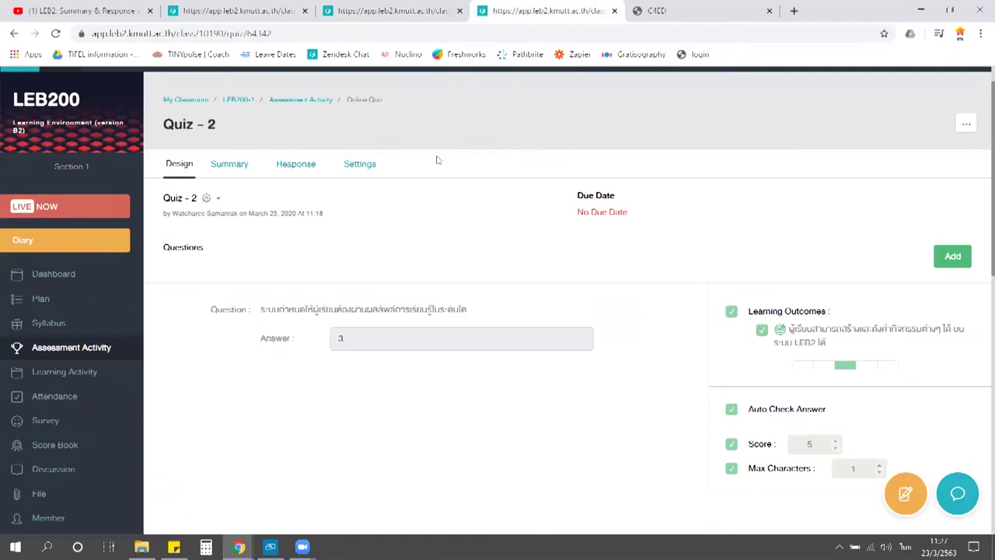
- Enable Time Limits on Quiz - 2 with 30 in Sec and Min empty, save, and return to Design
{"action": "left_click", "coordinate": [348, 165]}
{"action": "left_click", "coordinate": [214, 247]}
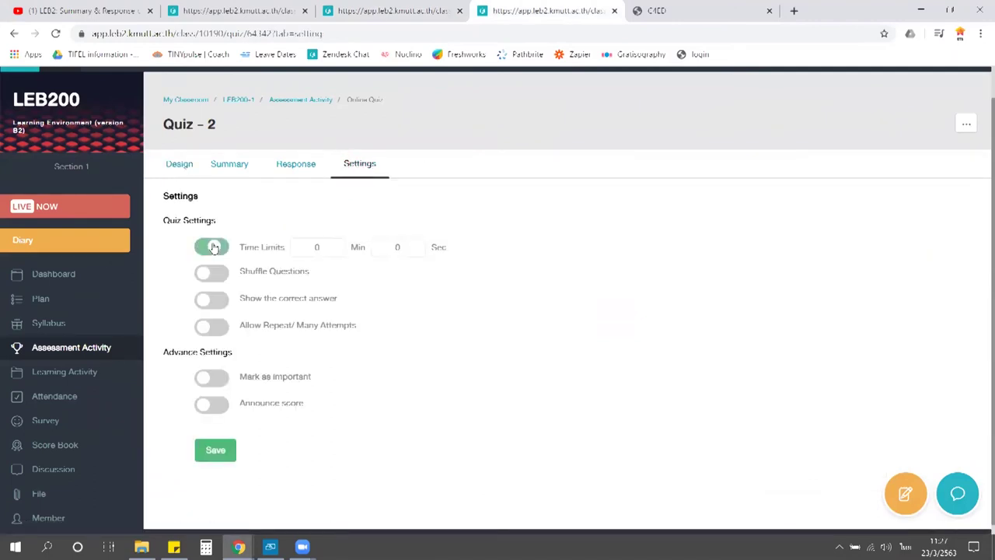
{"action": "double_click", "coordinate": [307, 247]}
{"action": "type", "text": "30"}
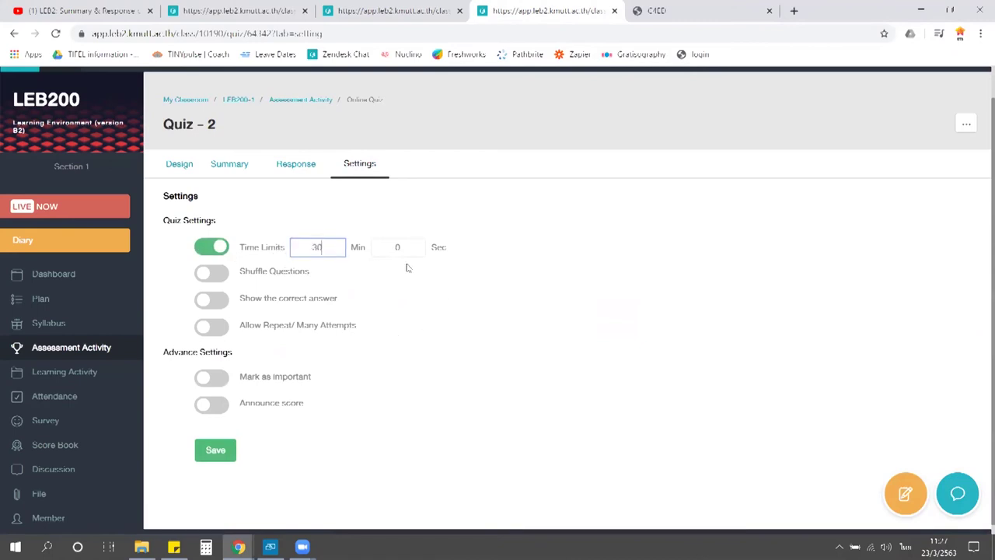
{"action": "key", "text": "BackSpace"}
{"action": "left_click", "coordinate": [375, 247]}
{"action": "left_click", "coordinate": [335, 247]}
{"action": "left_click", "coordinate": [382, 248]}
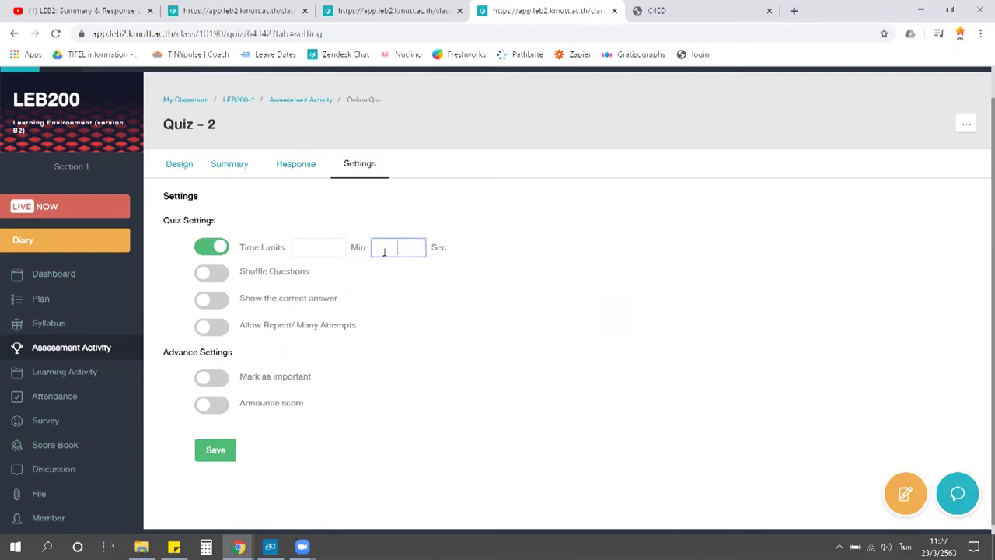
{"action": "left_click", "coordinate": [385, 404]}
{"action": "left_click", "coordinate": [219, 457]}
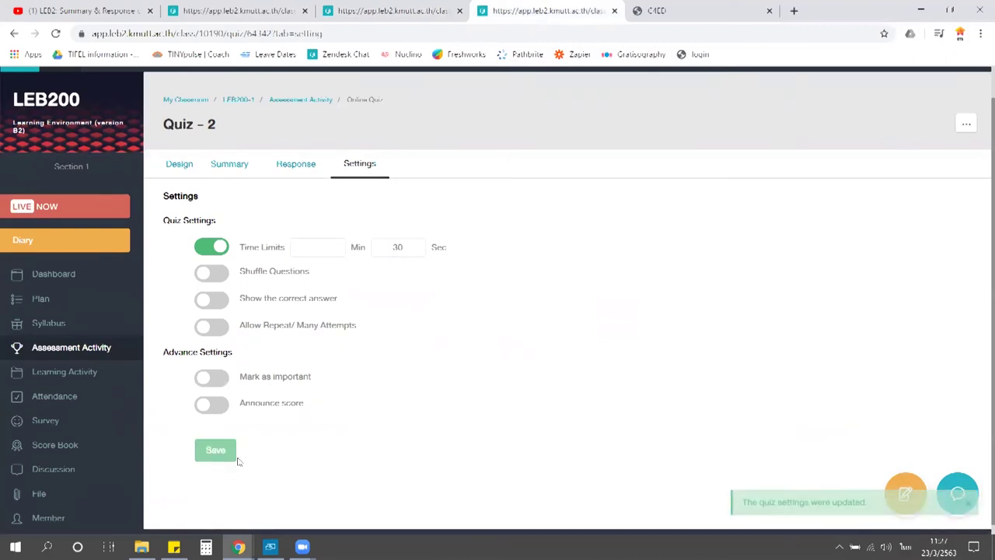
{"action": "left_click", "coordinate": [187, 168]}
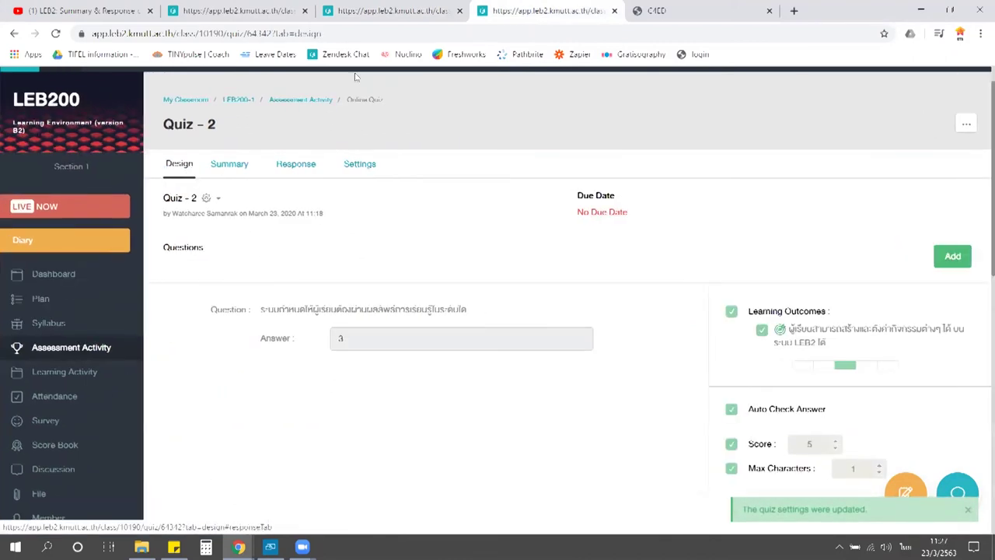
- Switch to the student's Chrome window and go back to the LEB200 Assessment Activity list
{"action": "mouse_move", "coordinate": [239, 546]}
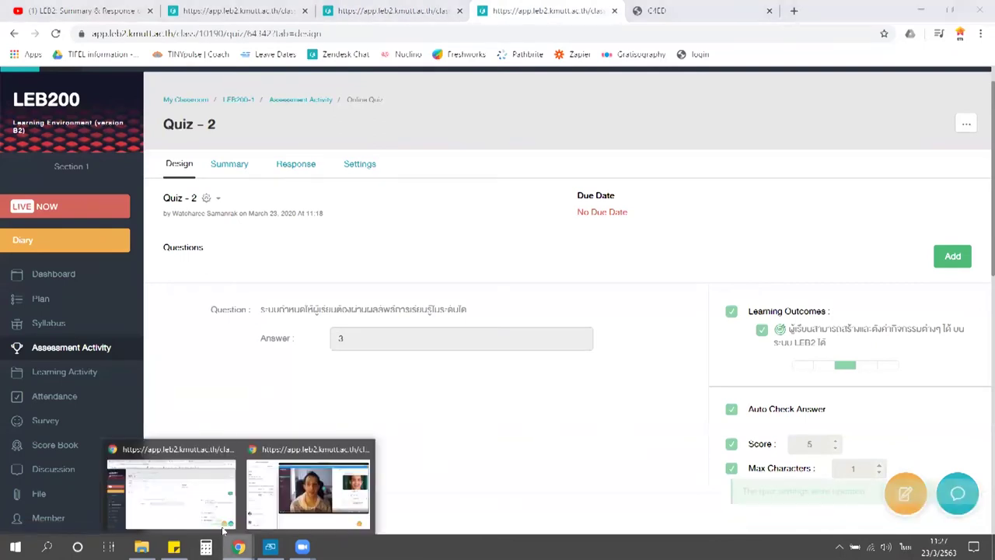
{"action": "key", "text": "alt+Tab"}
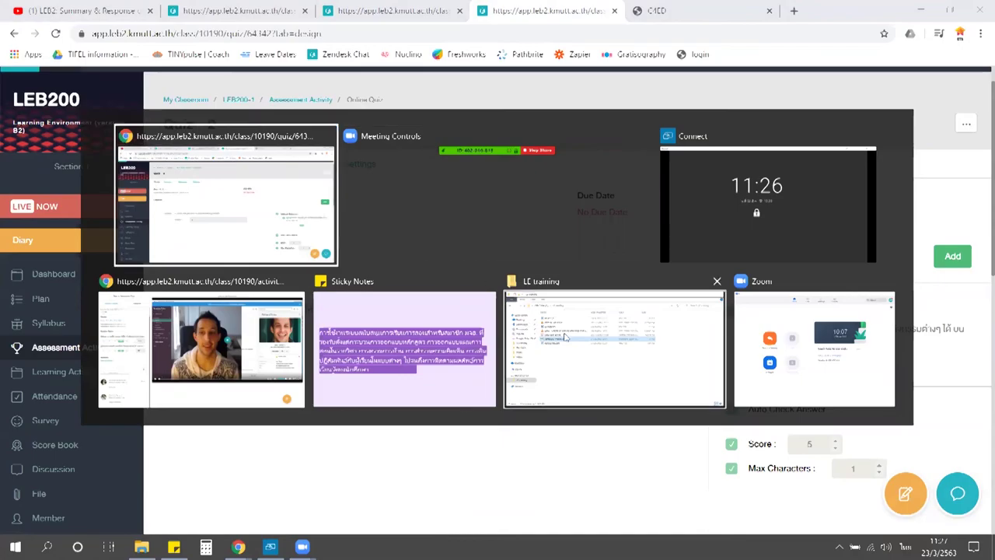
{"action": "left_click", "coordinate": [200, 342]}
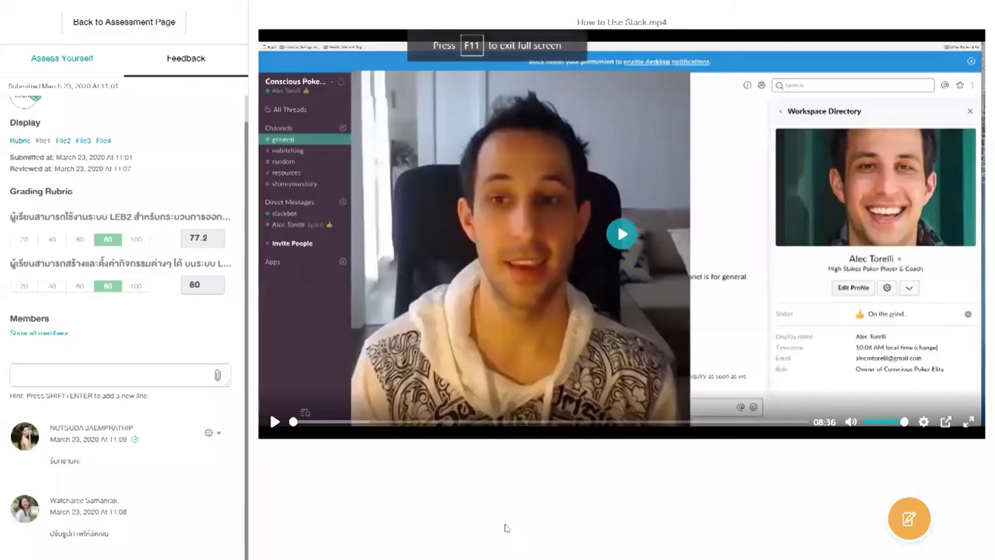
{"action": "left_click", "coordinate": [174, 30]}
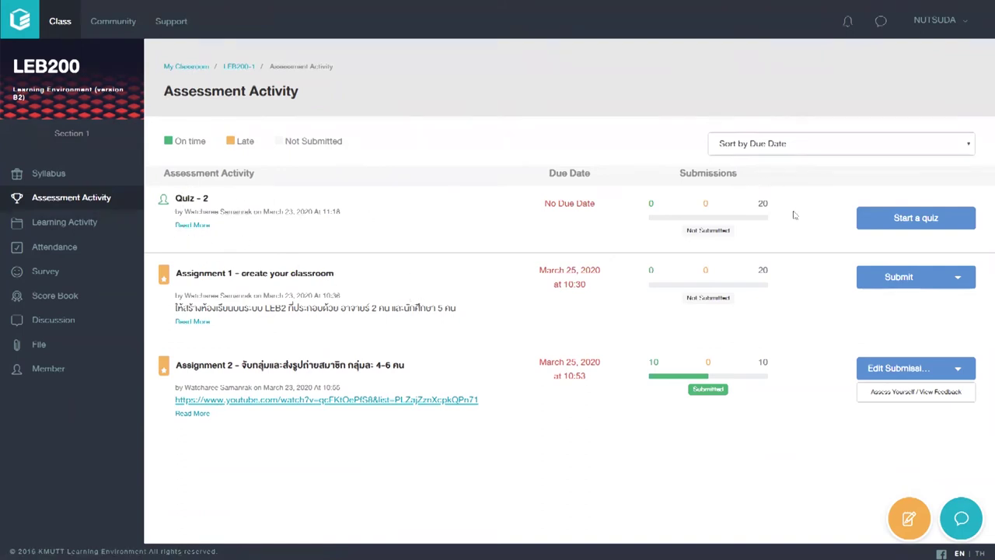
- Start Quiz - 2 as the student and answer 3 to the numeric question
{"action": "left_click", "coordinate": [889, 224]}
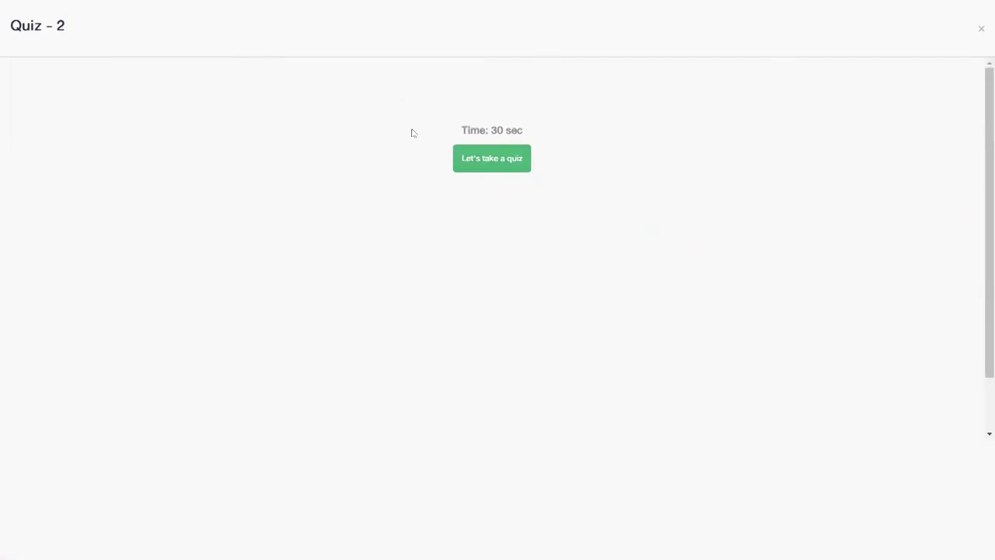
{"action": "left_click", "coordinate": [506, 159]}
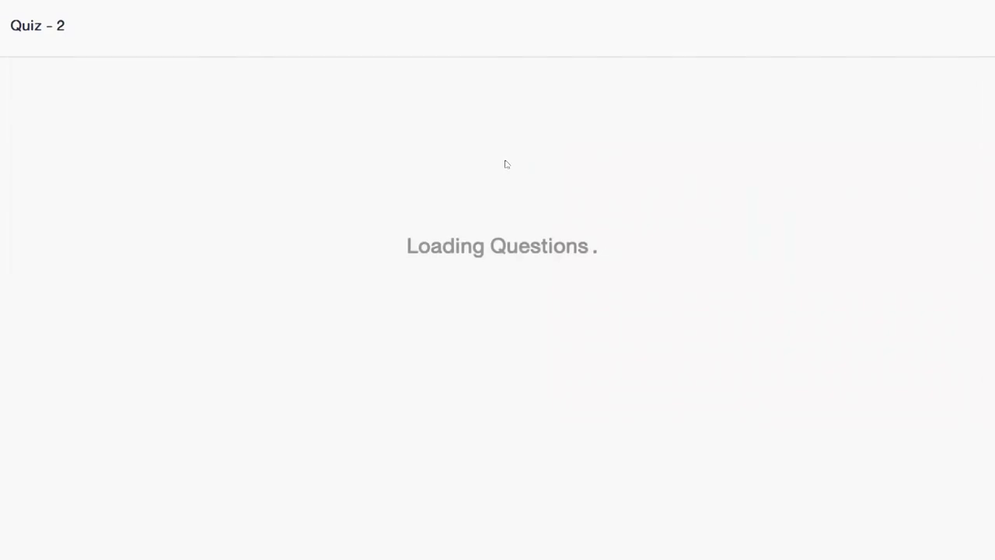
{"action": "left_click", "coordinate": [520, 255]}
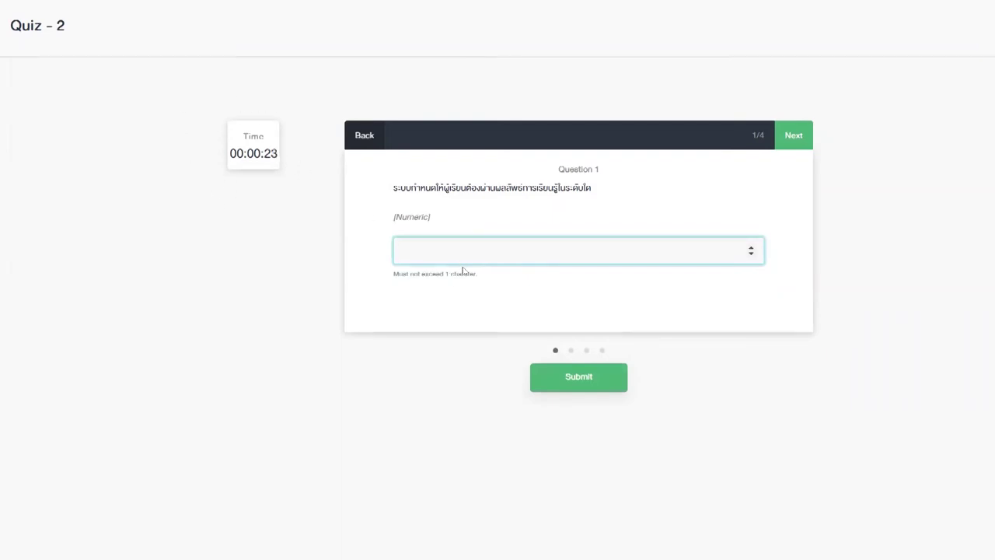
{"action": "type", "text": "3"}
{"action": "left_click", "coordinate": [582, 387]}
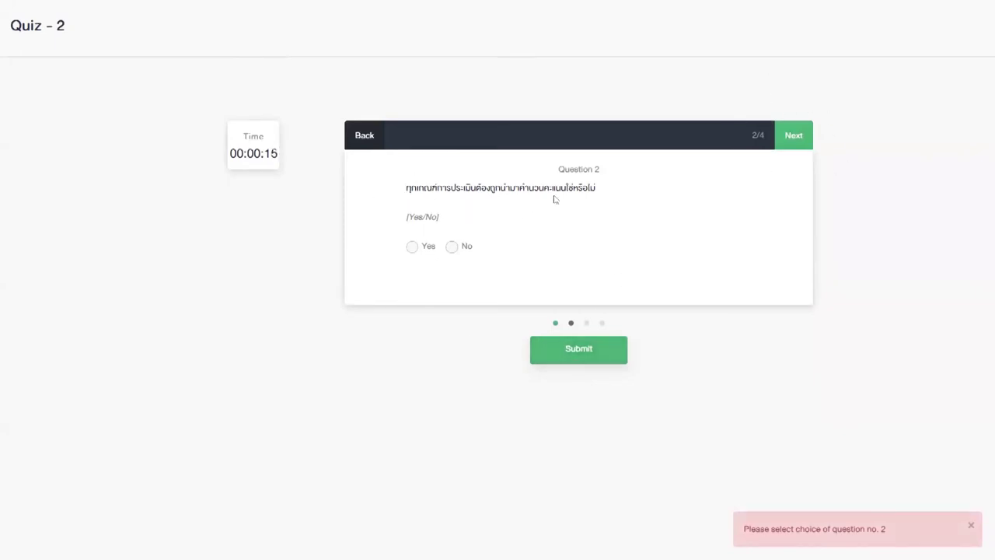
- Answer No to question 2, then tick Plan and Assessment Activity for question 3
{"action": "left_click_drag", "start_coordinate": [452, 250], "coordinate": [465, 245]}
{"action": "left_click", "coordinate": [451, 246]}
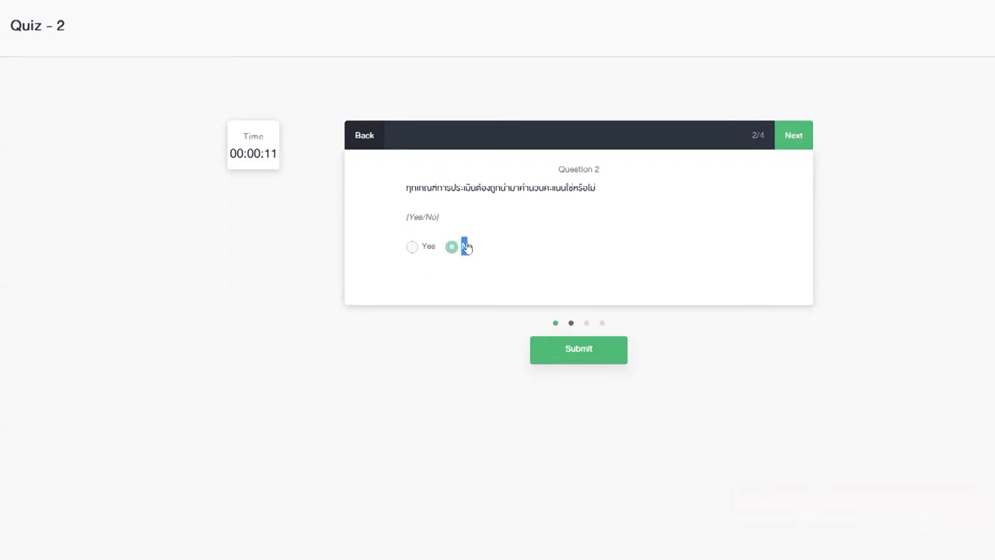
{"action": "left_click", "coordinate": [800, 145]}
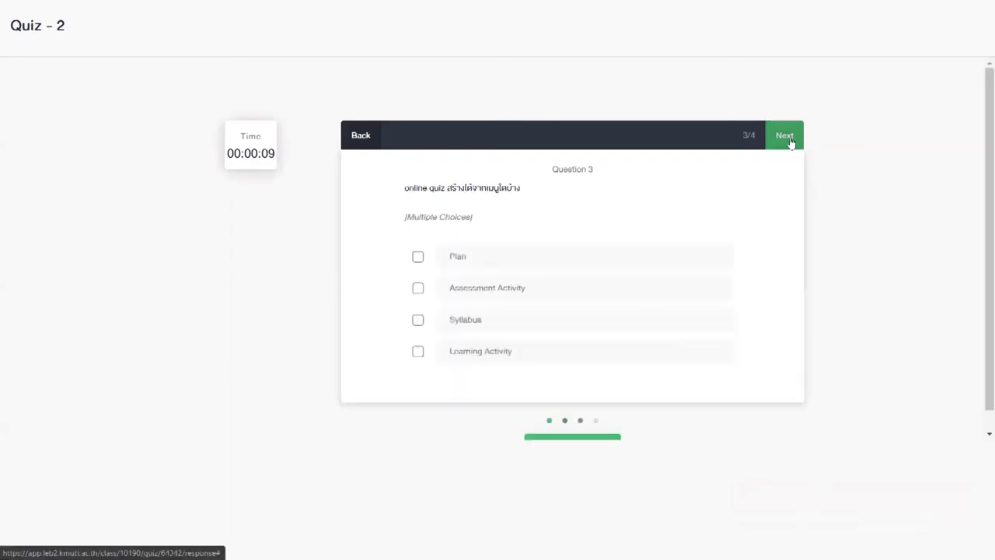
{"action": "left_click", "coordinate": [418, 260]}
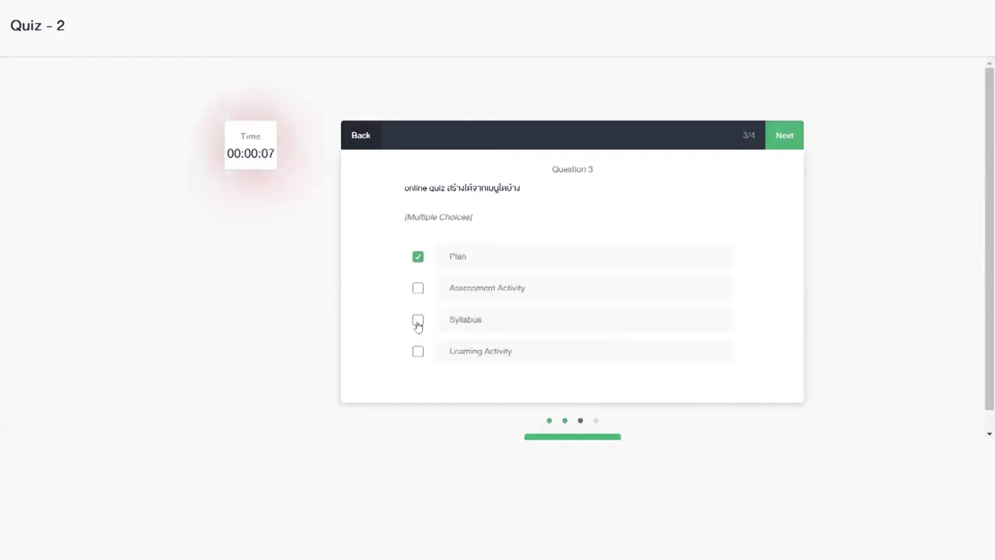
{"action": "left_click", "coordinate": [418, 320]}
{"action": "left_click", "coordinate": [419, 321]}
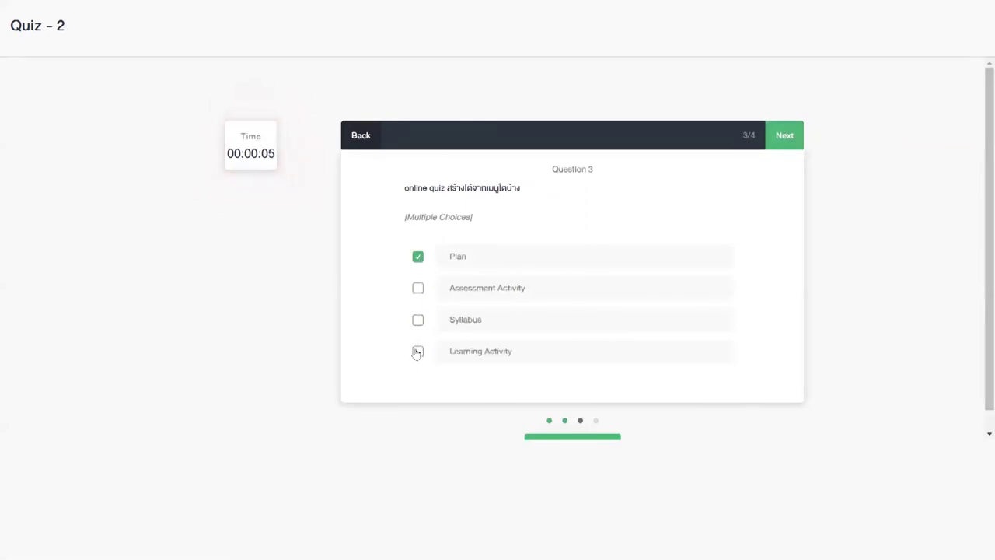
{"action": "left_click", "coordinate": [418, 351]}
{"action": "left_click", "coordinate": [418, 289]}
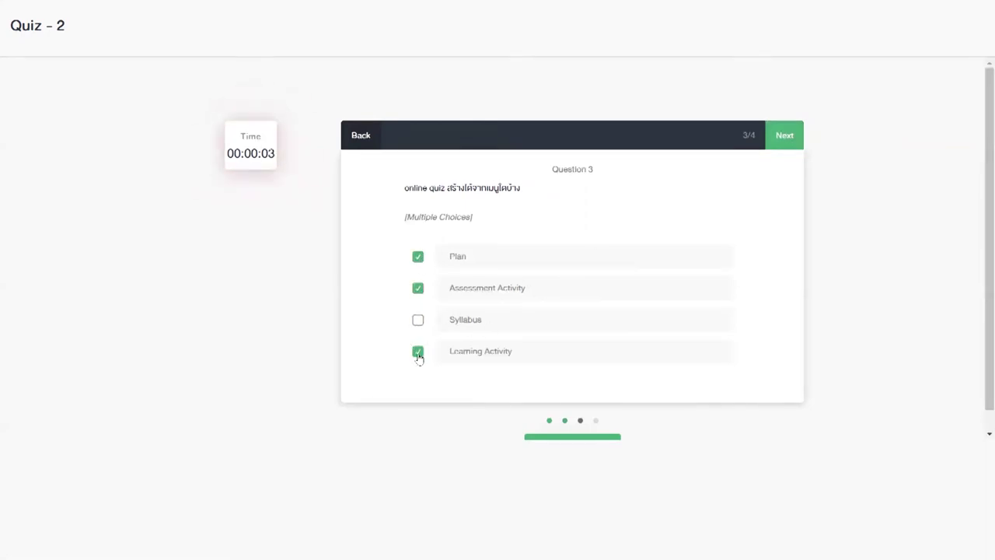
{"action": "left_click", "coordinate": [418, 351]}
{"action": "left_click_drag", "start_coordinate": [783, 137], "coordinate": [782, 135]}
{"action": "left_click", "coordinate": [782, 135]}
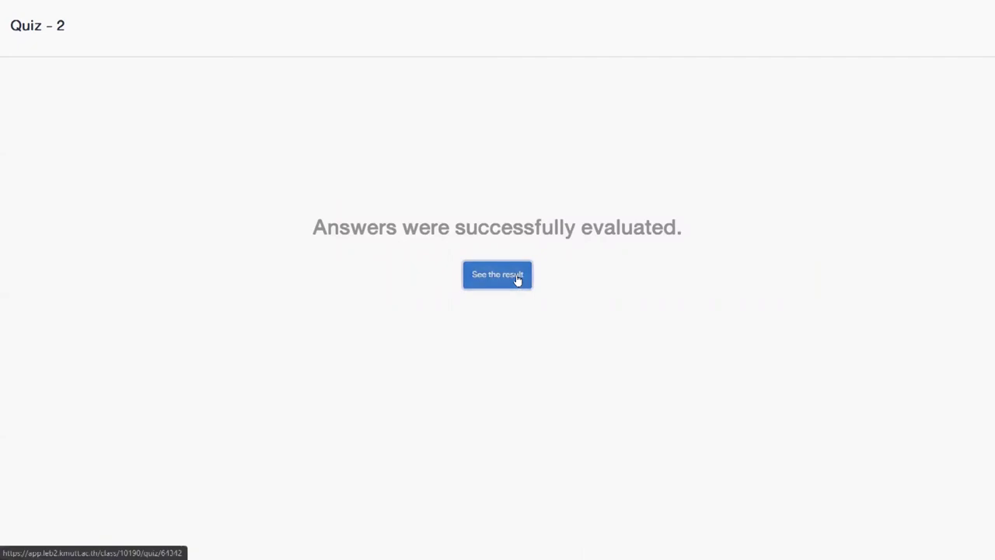
- Open the Quiz - 2 result and its Score tab, then bring the Connect phone mirror forward
{"action": "left_click", "coordinate": [514, 272]}
{"action": "left_click_drag", "start_coordinate": [513, 270], "coordinate": [507, 277]}
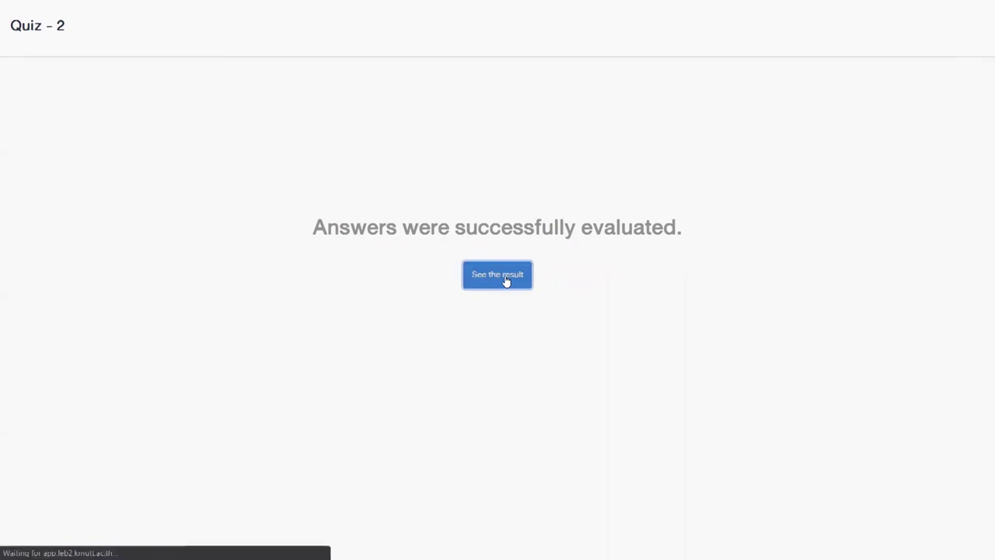
{"action": "left_click", "coordinate": [506, 278]}
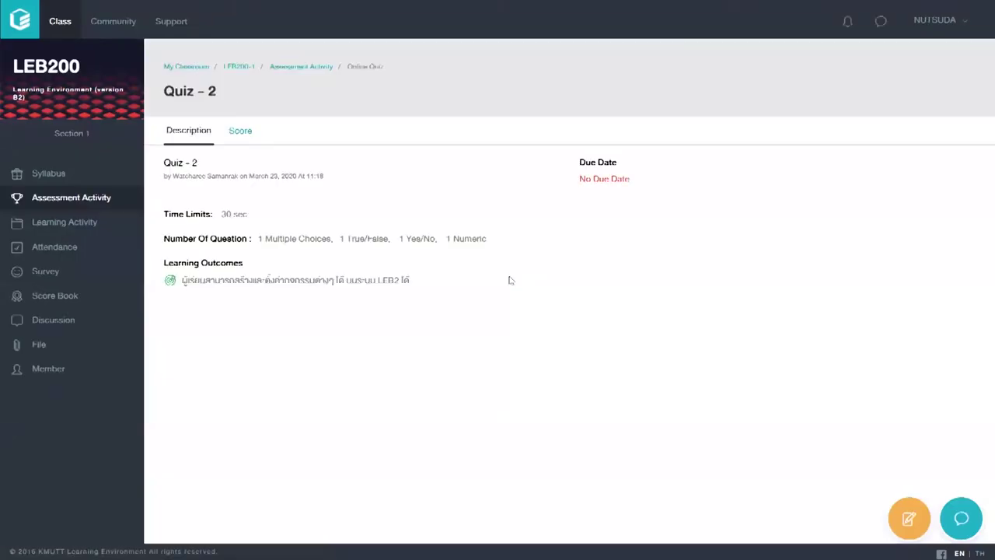
{"action": "left_click", "coordinate": [235, 130]}
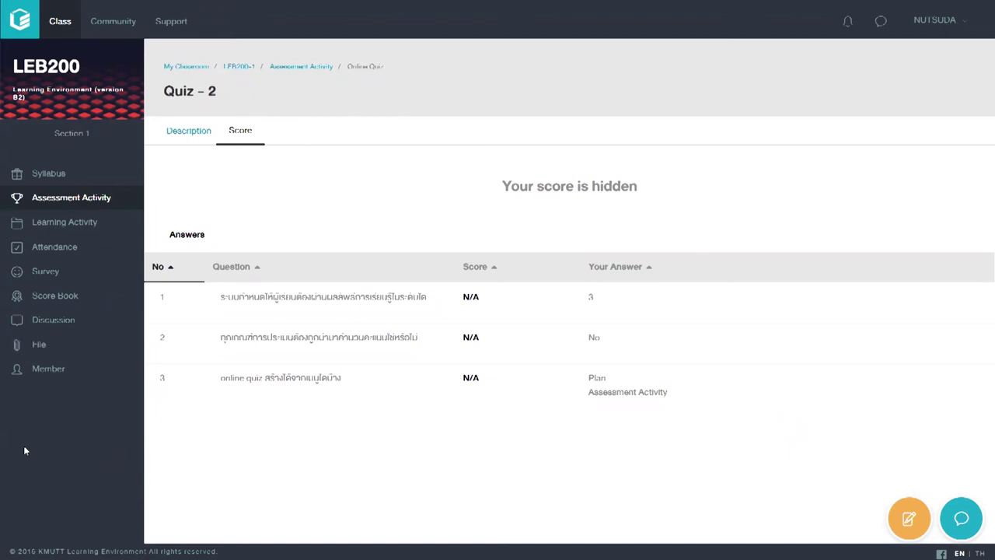
{"action": "key", "text": "alt+Tab"}
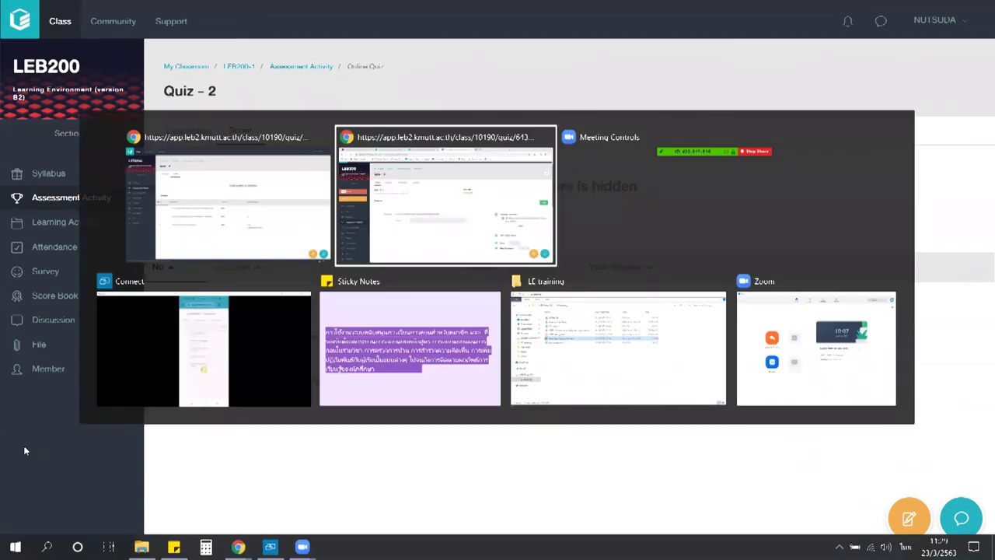
{"action": "key", "text": "alt+Tab"}
{"action": "key", "text": "alt+Tab"}
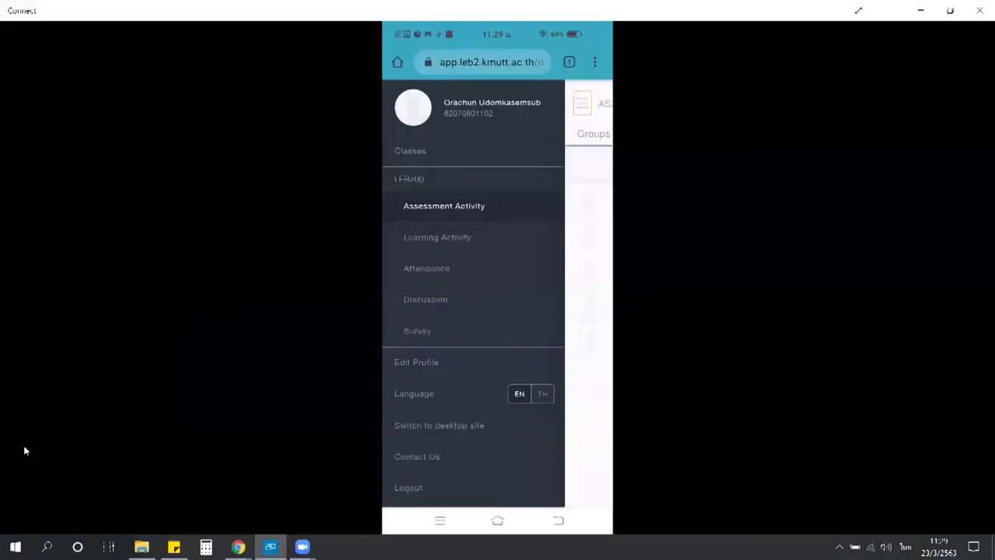
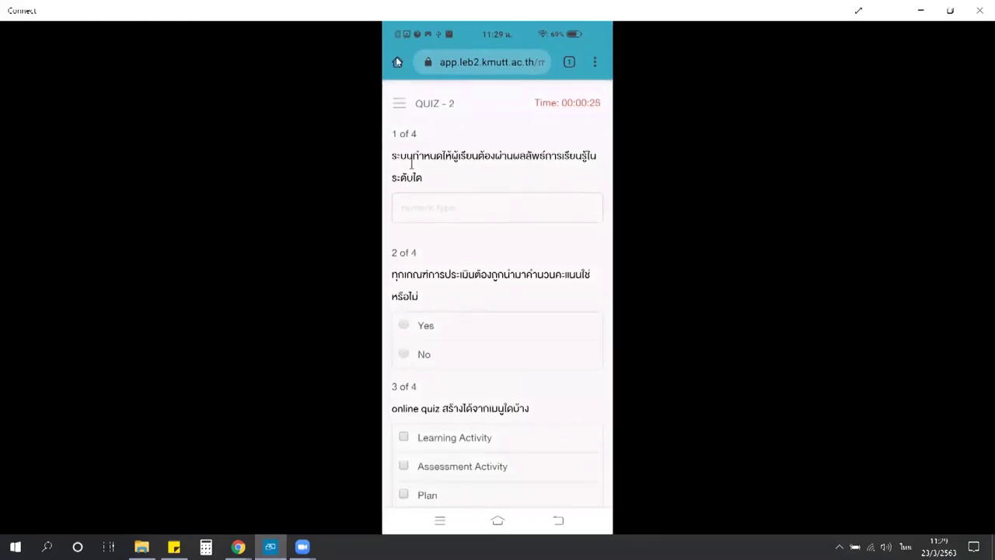
- Enter 3 in question 1's numeric field and submit Quiz - 2 on the phone
{"action": "left_click", "coordinate": [405, 207]}
{"action": "type", "text": "3"}
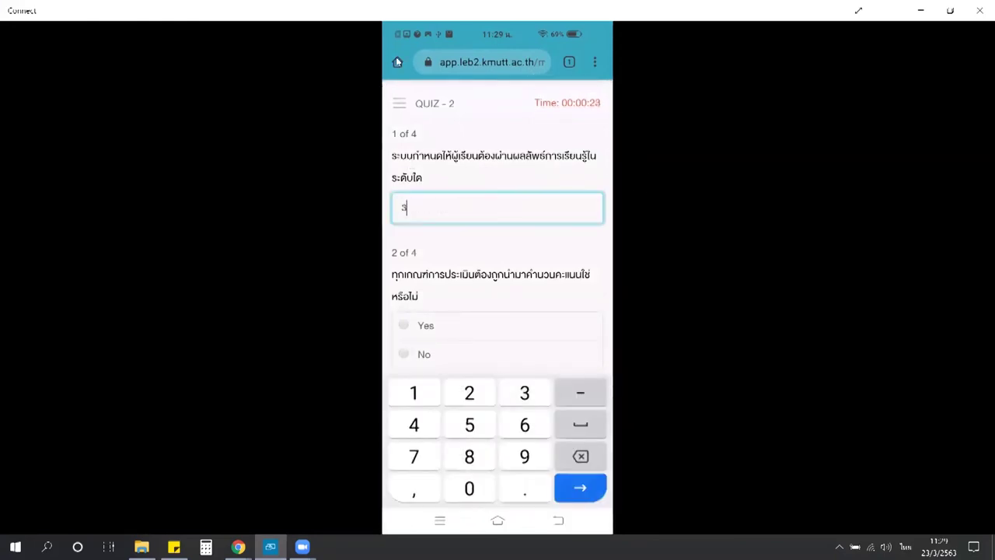
{"action": "scroll", "coordinate": [497, 233], "scroll_direction": "down", "scroll_amount": 3}
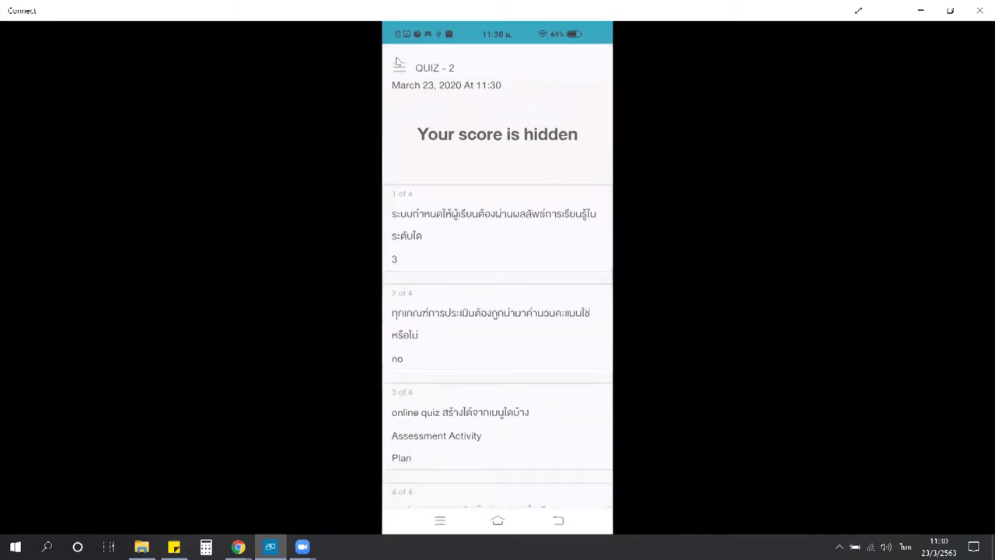
{"action": "key", "text": "alt+Tab"}
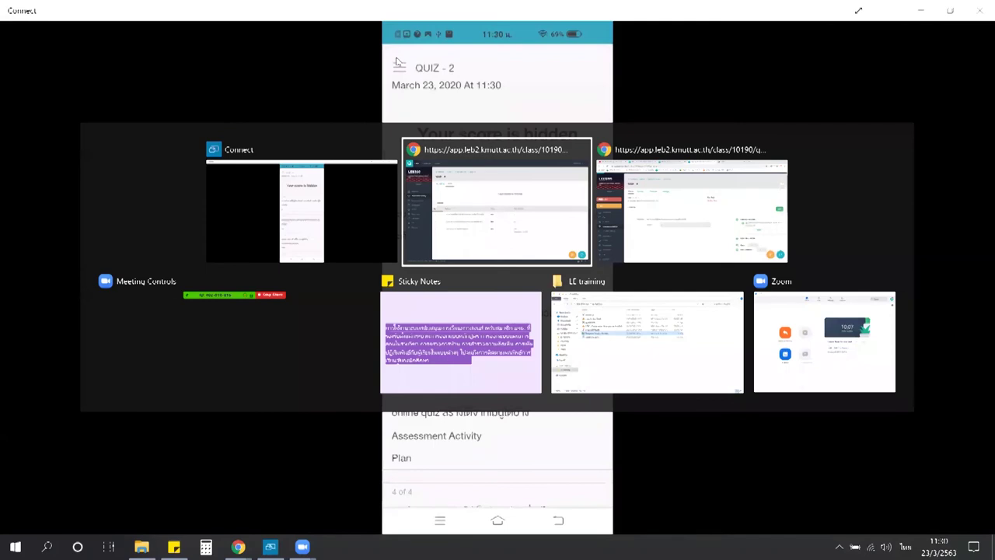
- In Quiz - 2 Settings, enable Show the correct answer and Announce score, then save
{"action": "key", "text": "alt+Tab"}
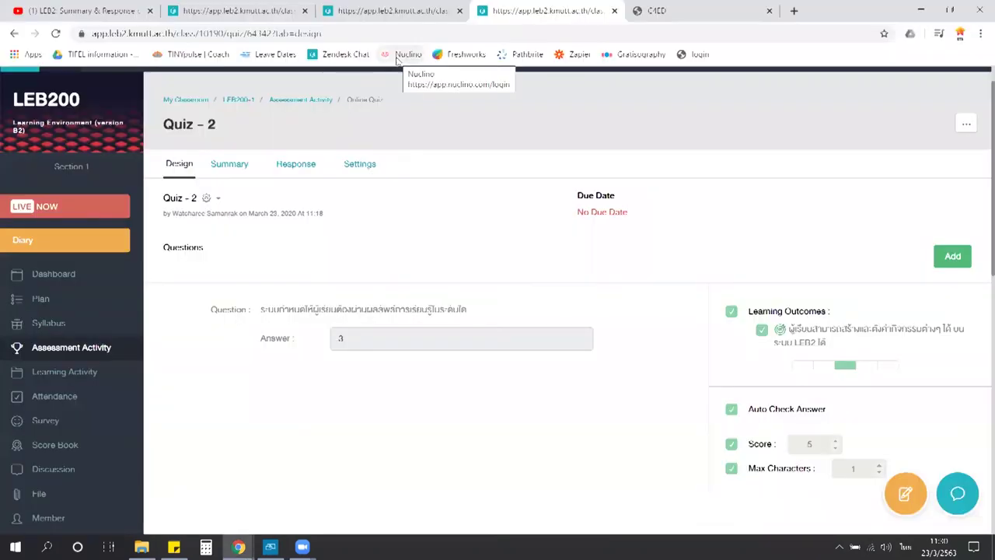
{"action": "left_click", "coordinate": [358, 168]}
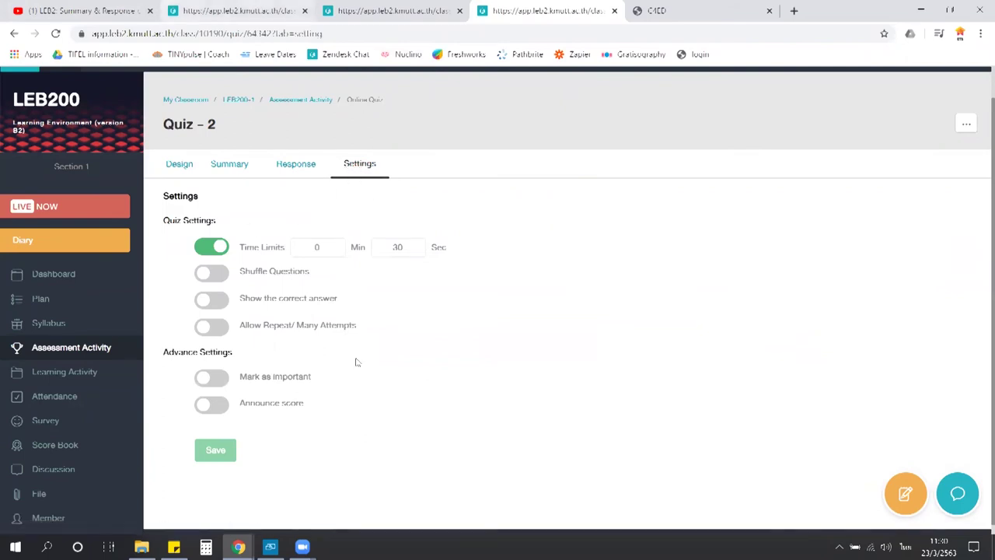
{"action": "left_click", "coordinate": [213, 301]}
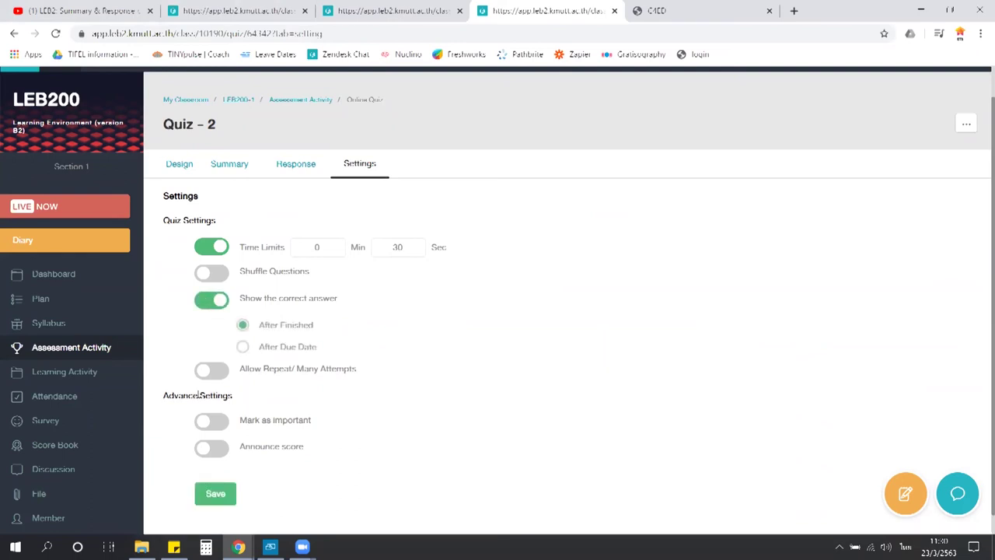
{"action": "left_click", "coordinate": [213, 449]}
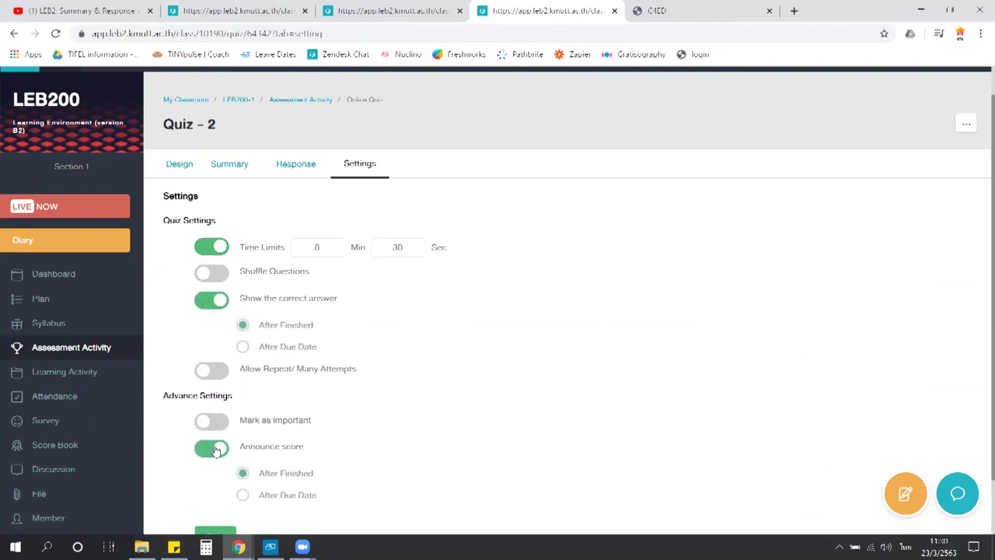
{"action": "scroll", "coordinate": [220, 458], "scroll_direction": "down", "scroll_amount": 1}
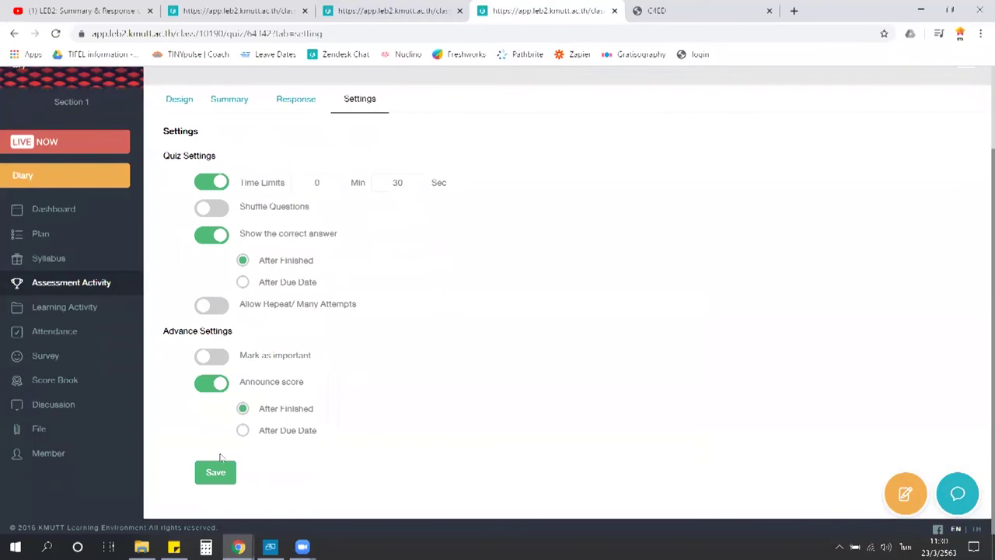
{"action": "left_click", "coordinate": [213, 476]}
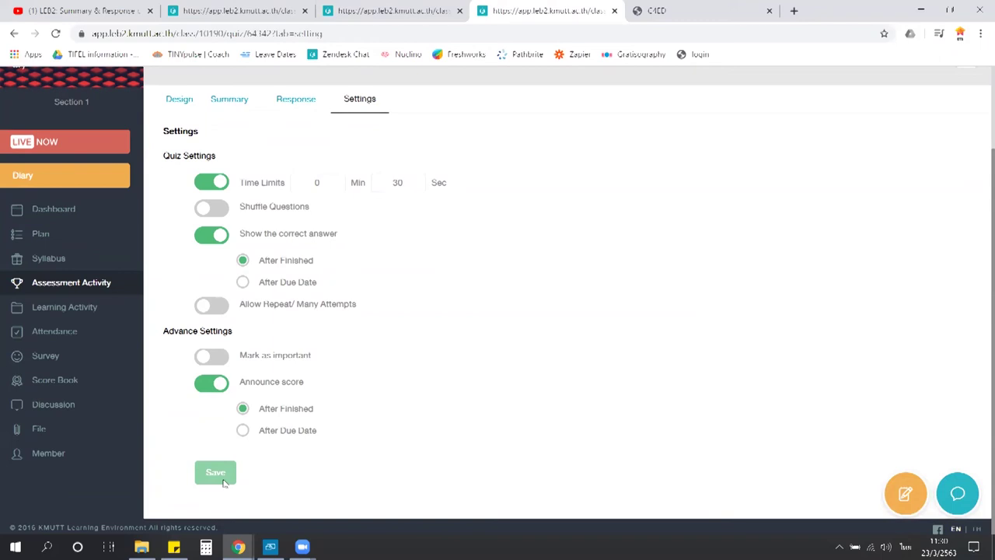
{"action": "key", "text": "alt+Tab"}
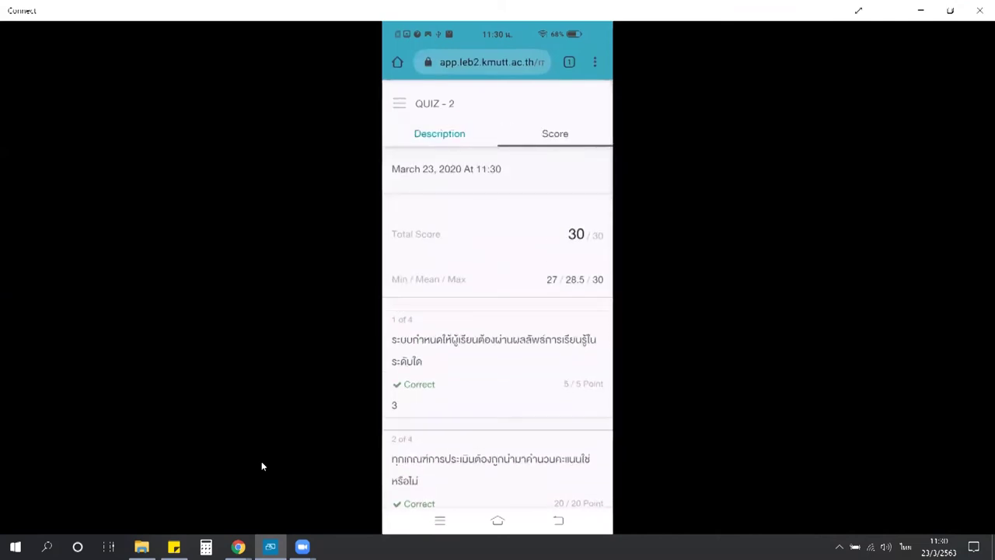
- Reload the student's Quiz - 2 page in Chrome
{"action": "key", "text": "alt+Tab"}
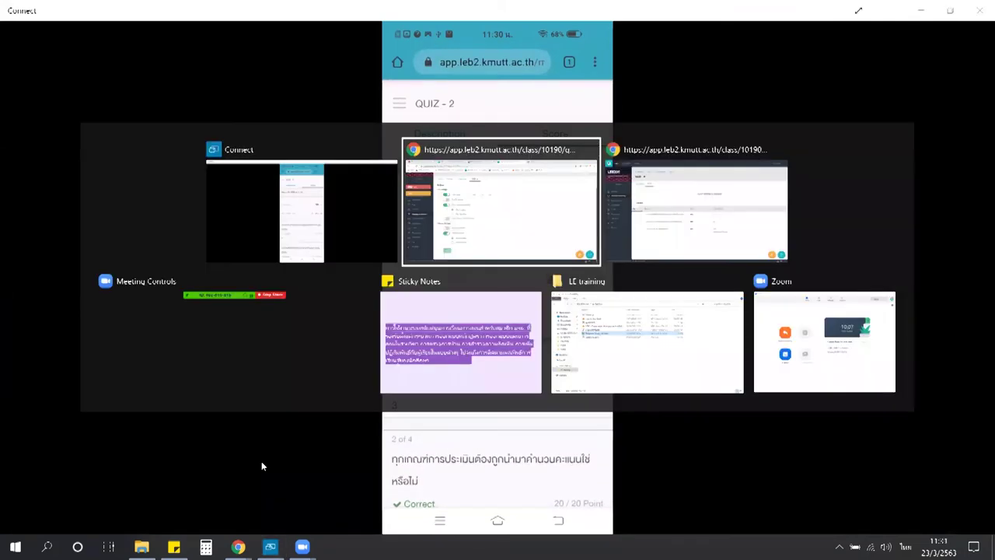
{"action": "key", "text": "Tab"}
{"action": "key", "text": "Tab"}
{"action": "key", "text": "alt+shift+Tab"}
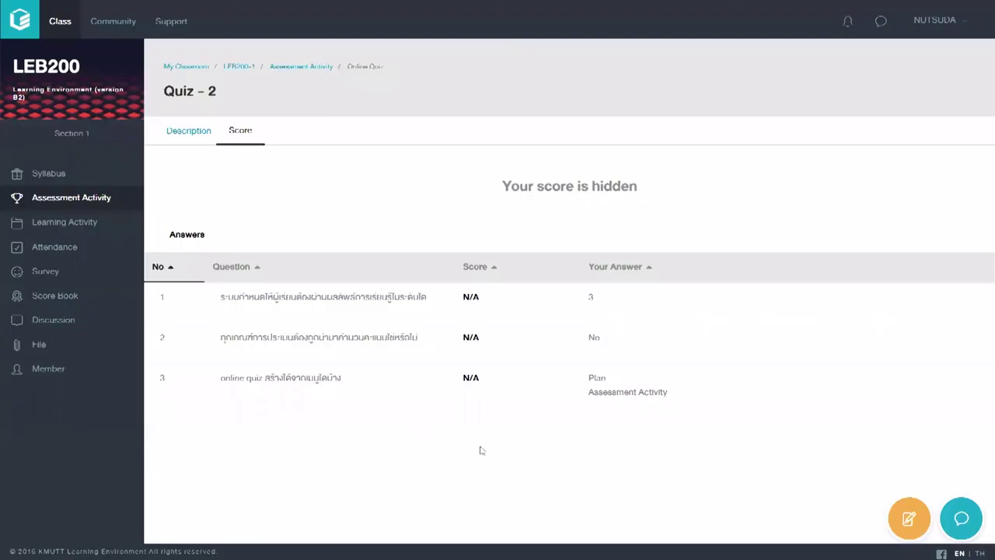
{"action": "right_click", "coordinate": [480, 450]}
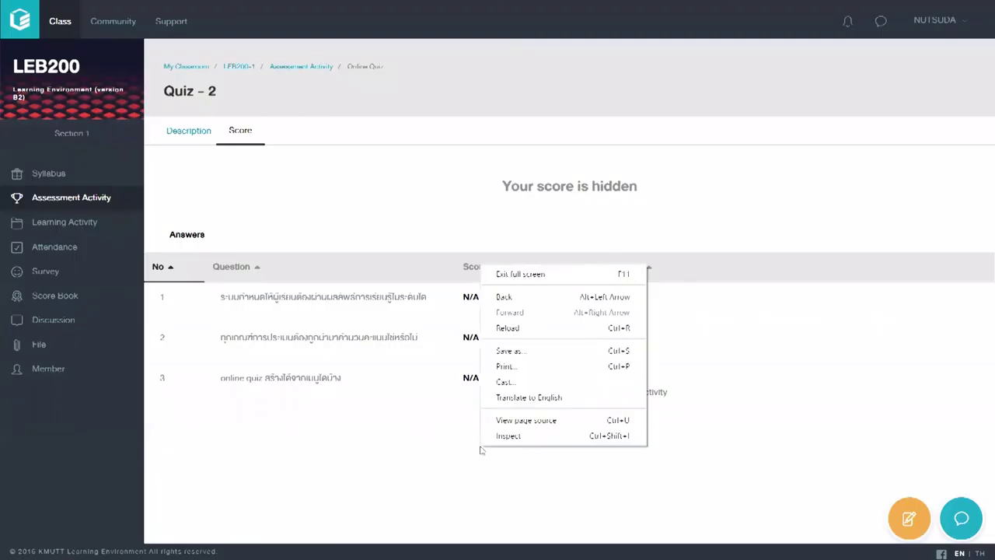
{"action": "left_click", "coordinate": [433, 452]}
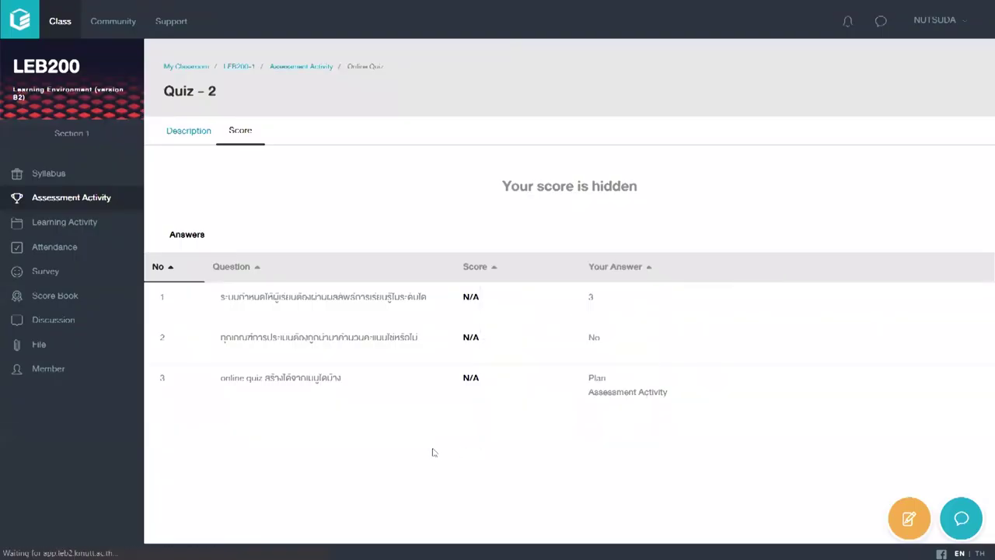
{"action": "right_click", "coordinate": [434, 449]}
{"action": "left_click", "coordinate": [359, 437]}
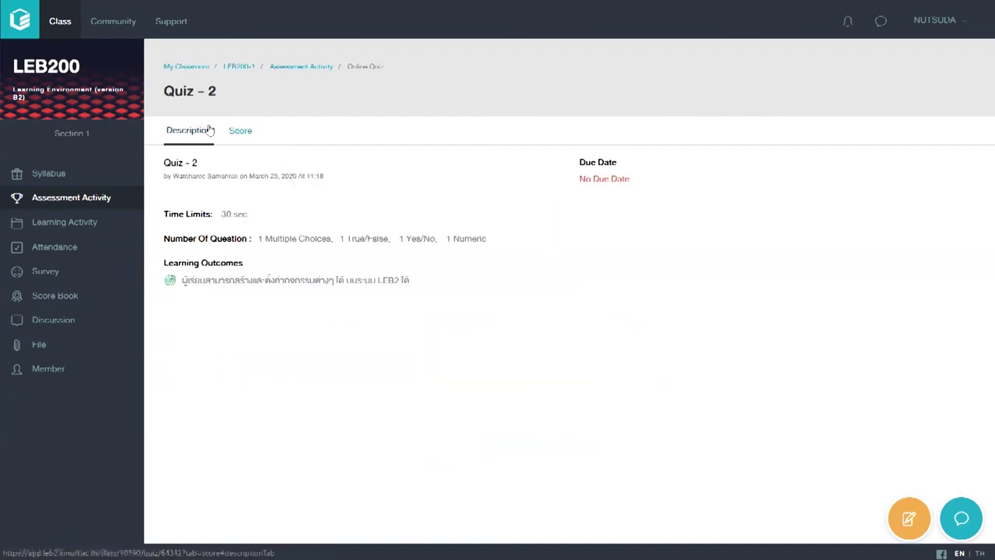
- Check the 27/30 score and correct answers in the Score tab, then return to the teacher window
{"action": "left_click", "coordinate": [247, 129]}
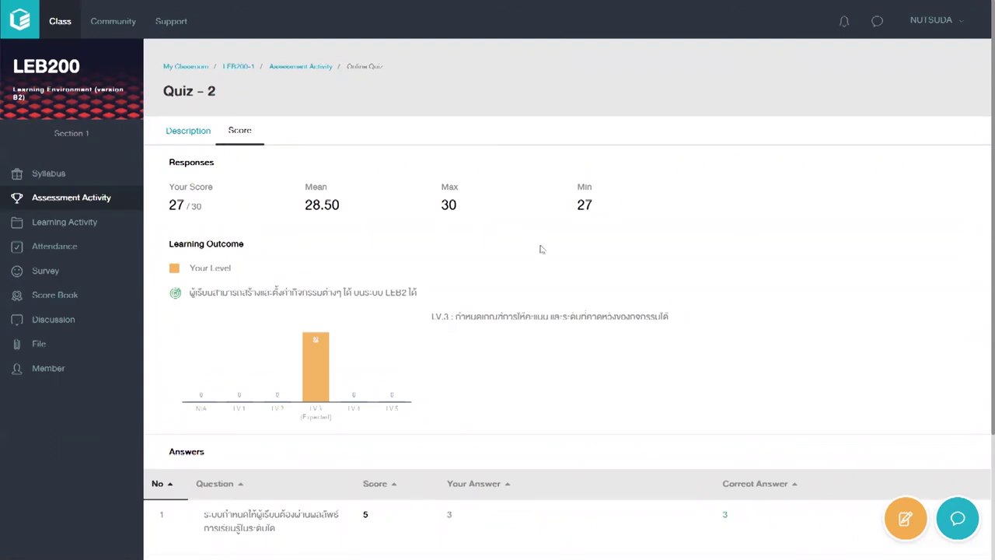
{"action": "scroll", "coordinate": [549, 268], "scroll_direction": "down", "scroll_amount": 2}
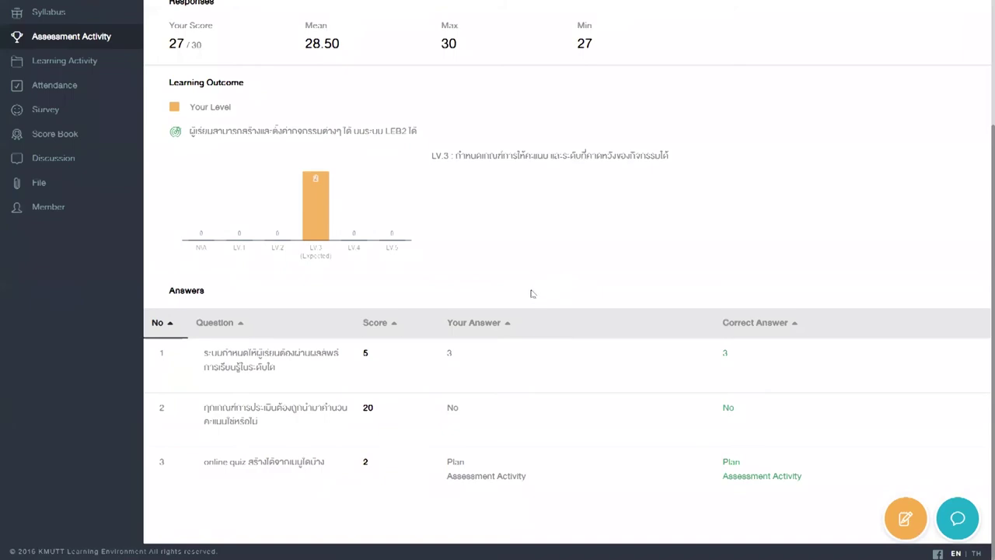
{"action": "scroll", "coordinate": [529, 290], "scroll_direction": "up", "scroll_amount": 3}
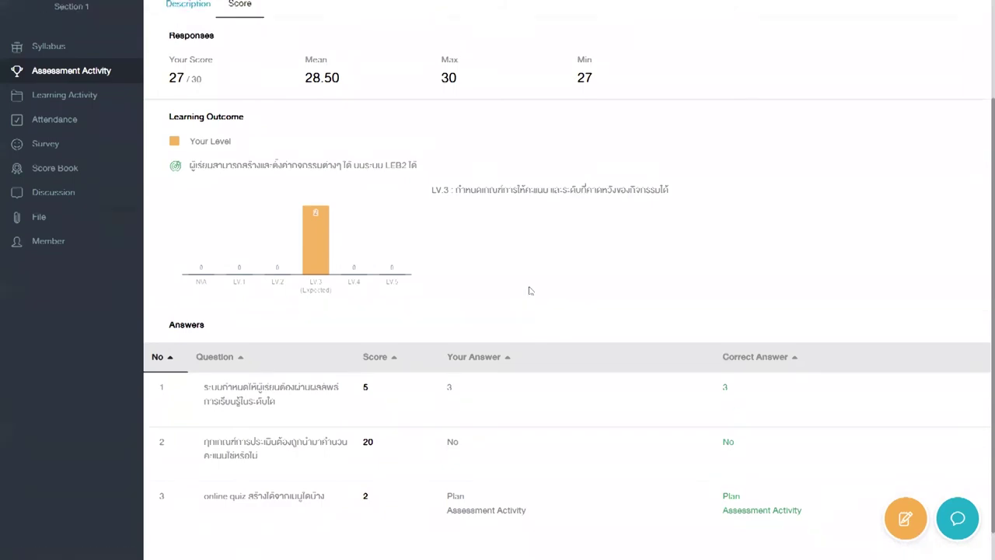
{"action": "key", "text": "F11"}
{"action": "key", "text": "alt+Tab"}
{"action": "key", "text": "alt+Tab"}
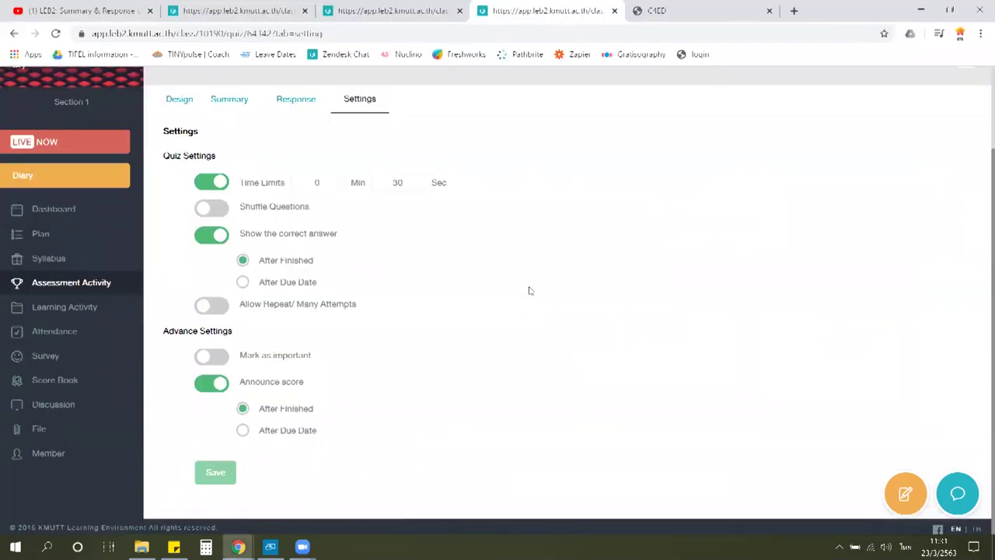
- Play the 'LEB2: Summary & Response of quiz' tutorial full screen on YouTube
{"action": "left_click", "coordinate": [75, 7]}
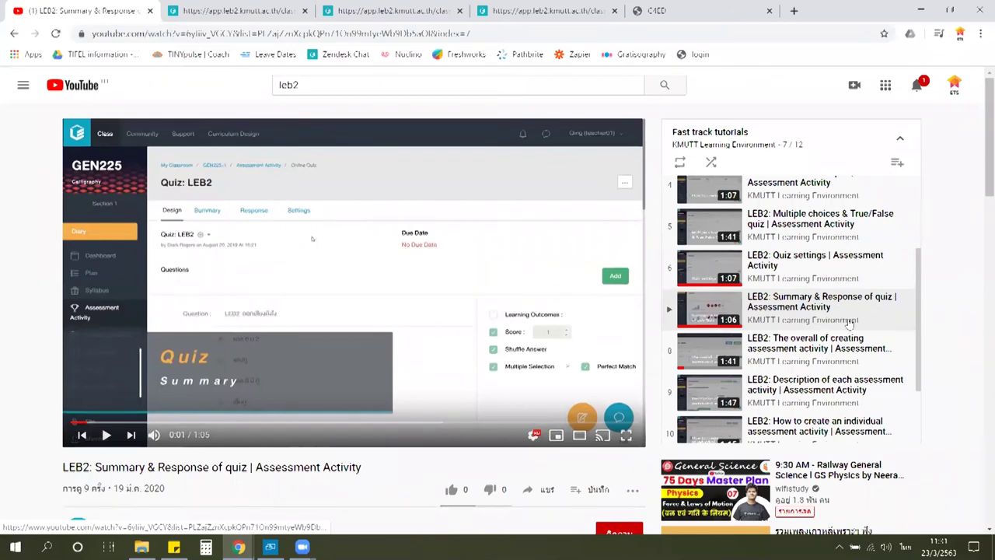
{"action": "left_click", "coordinate": [107, 435]}
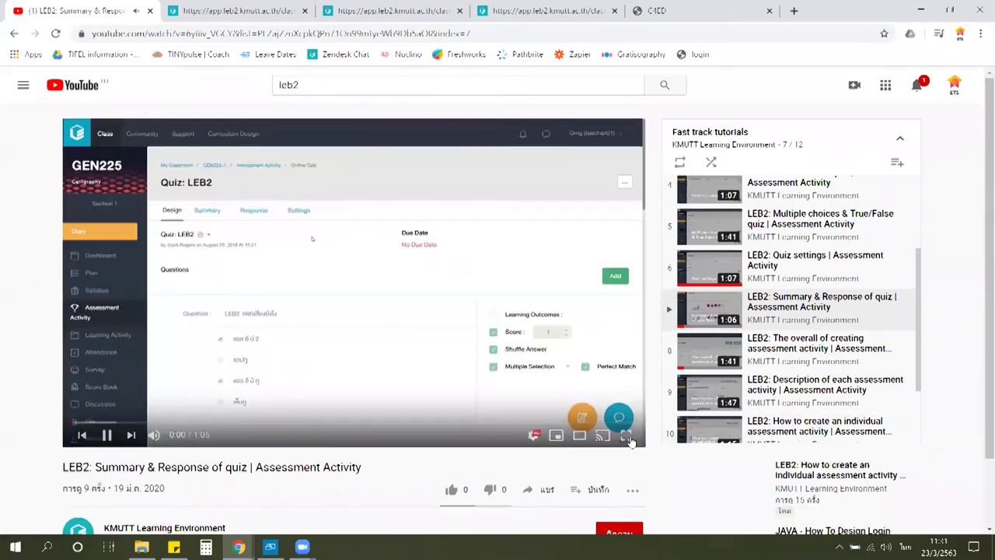
{"action": "left_click", "coordinate": [626, 437]}
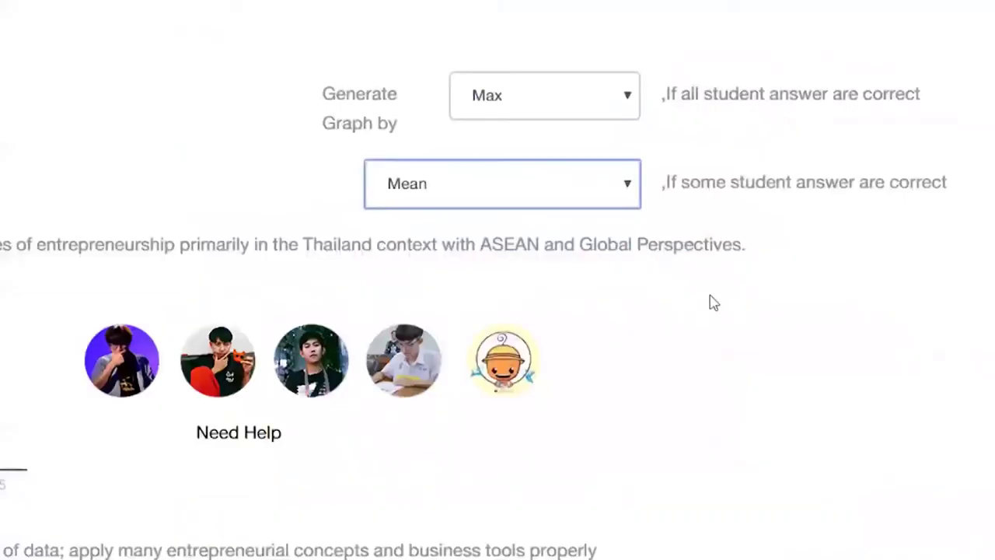
- Watch the tutorial through to its end and exit full screen
{"action": "left_click", "coordinate": [630, 101]}
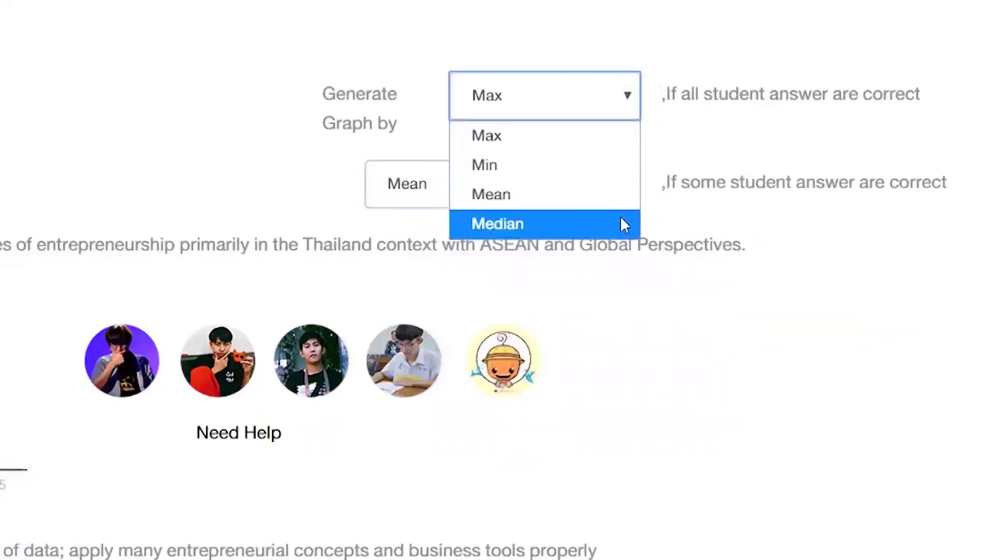
{"action": "left_click", "coordinate": [634, 104]}
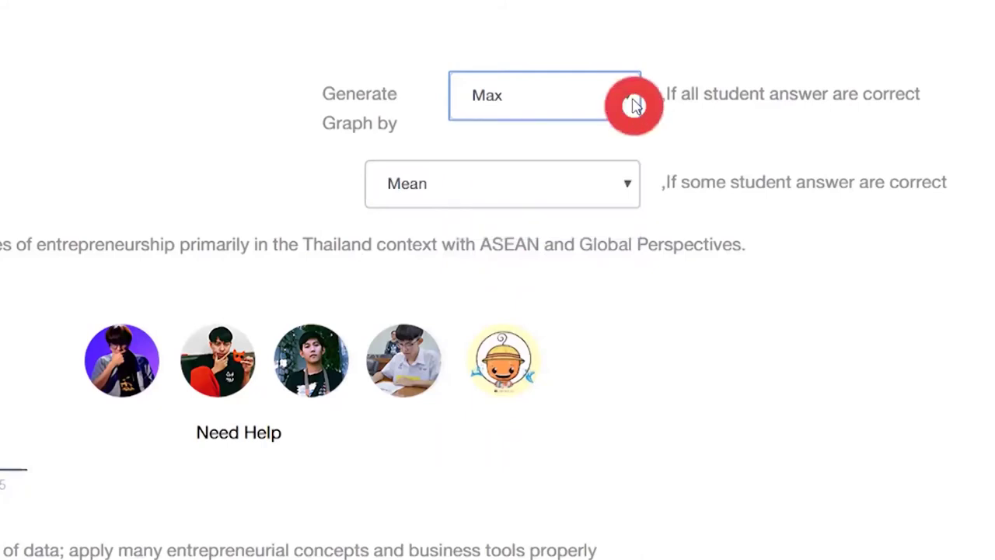
{"action": "left_click", "coordinate": [630, 187]}
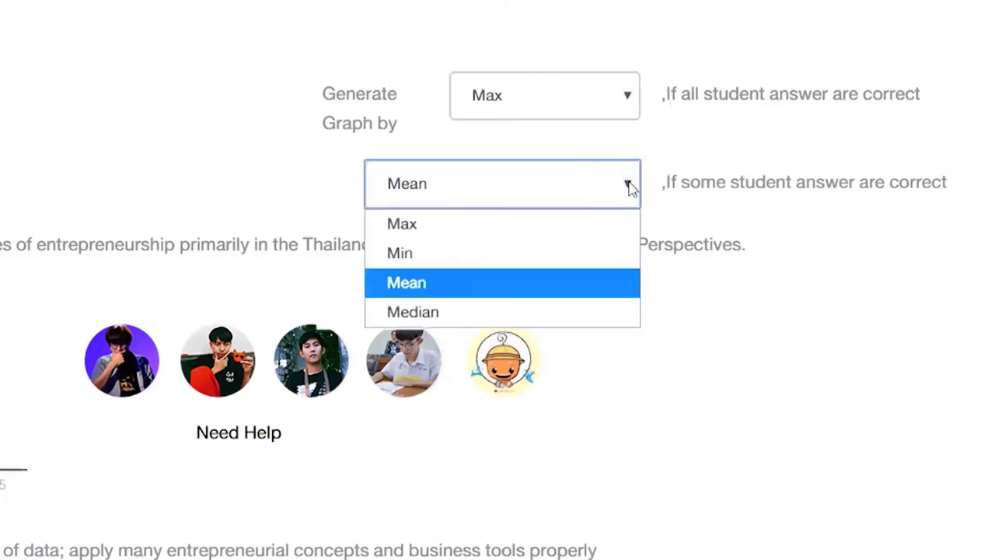
{"action": "left_click", "coordinate": [629, 187]}
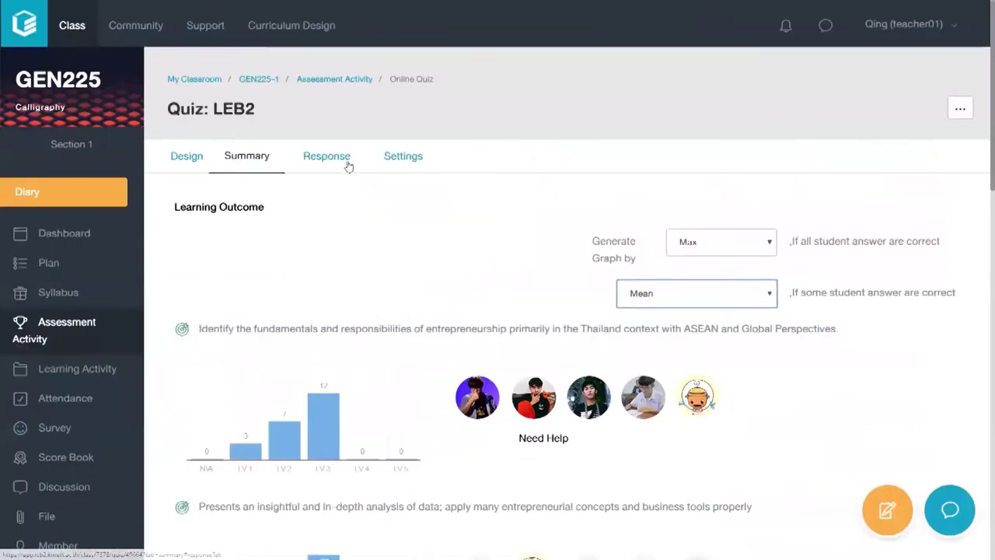
{"action": "left_click", "coordinate": [342, 158]}
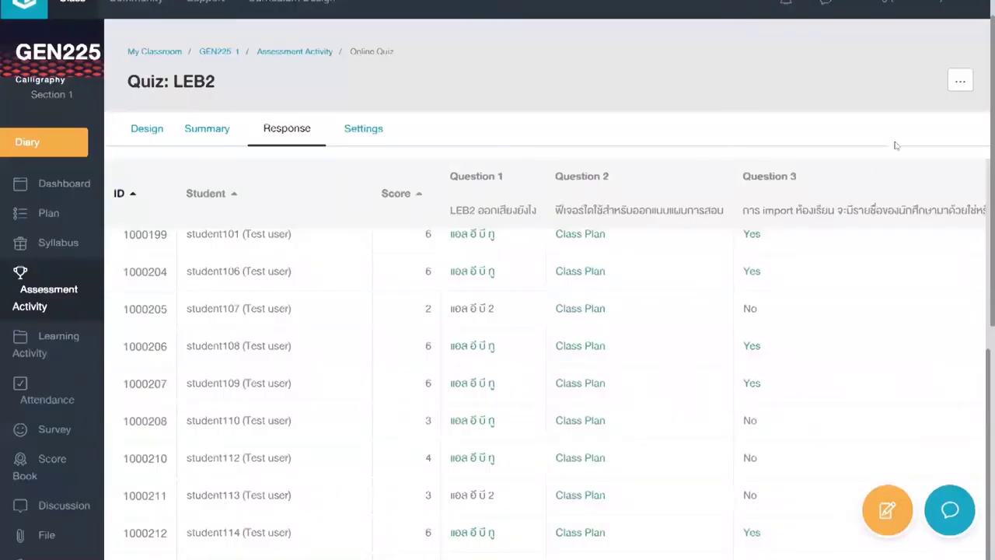
{"action": "left_click", "coordinate": [960, 84]}
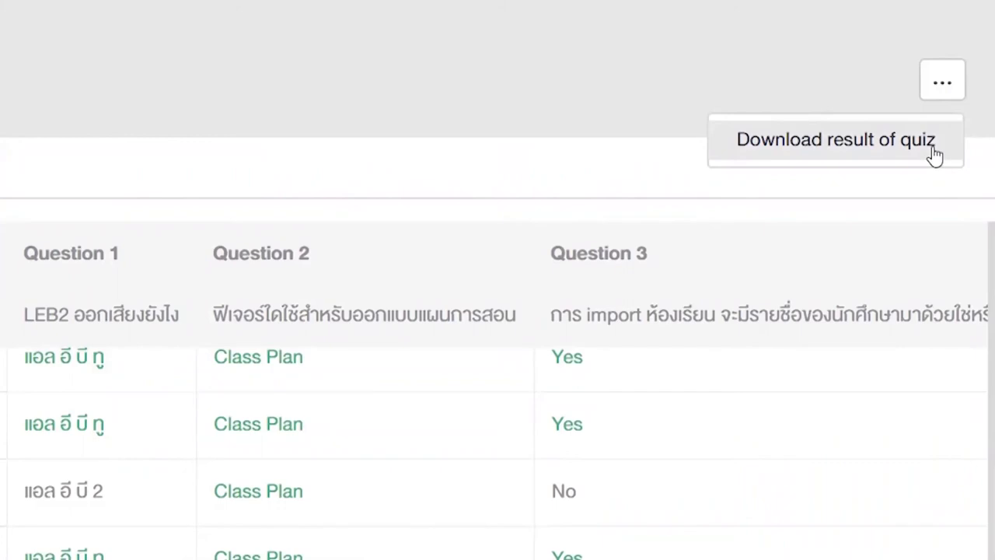
{"action": "left_click", "coordinate": [836, 140]}
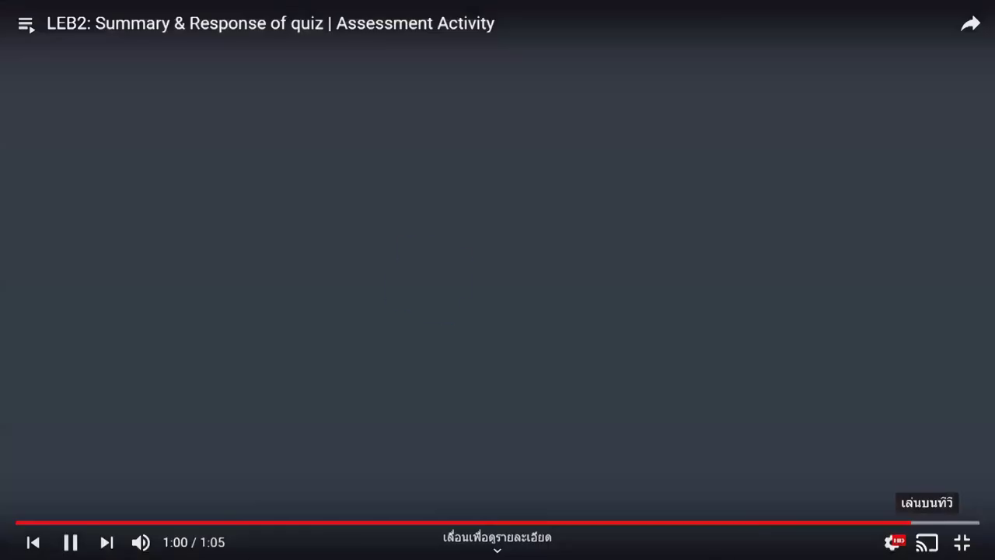
{"action": "left_click", "coordinate": [962, 542]}
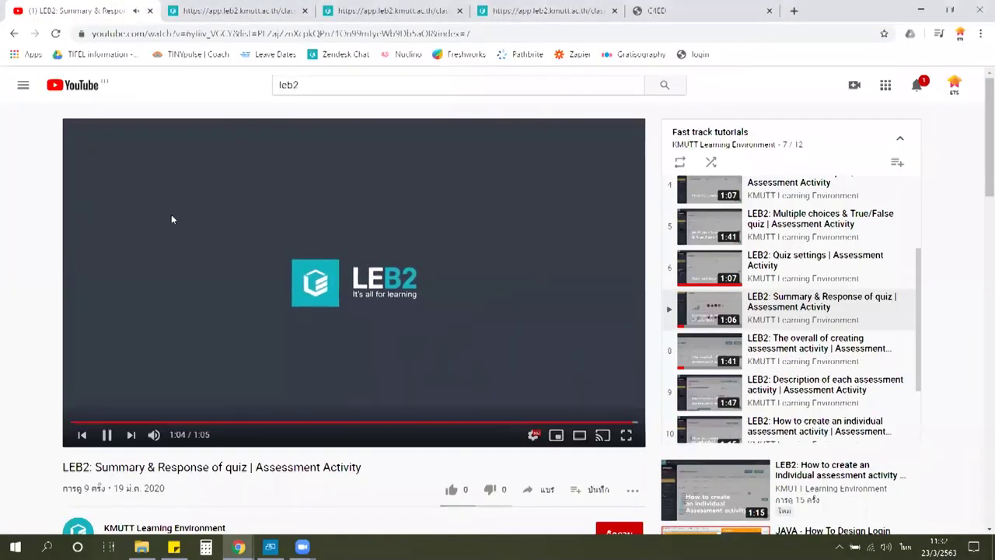
- Pause the tutorial, browse the LEB2 Fast track playlist, and go back to Quiz - 2 settings
{"action": "left_click", "coordinate": [186, 407]}
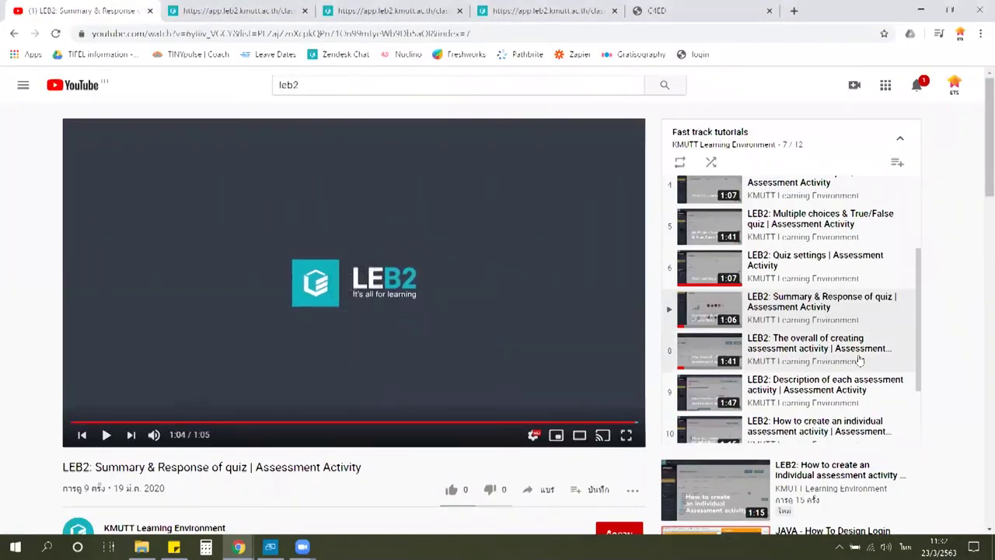
{"action": "scroll", "coordinate": [855, 329], "scroll_direction": "up", "scroll_amount": 2}
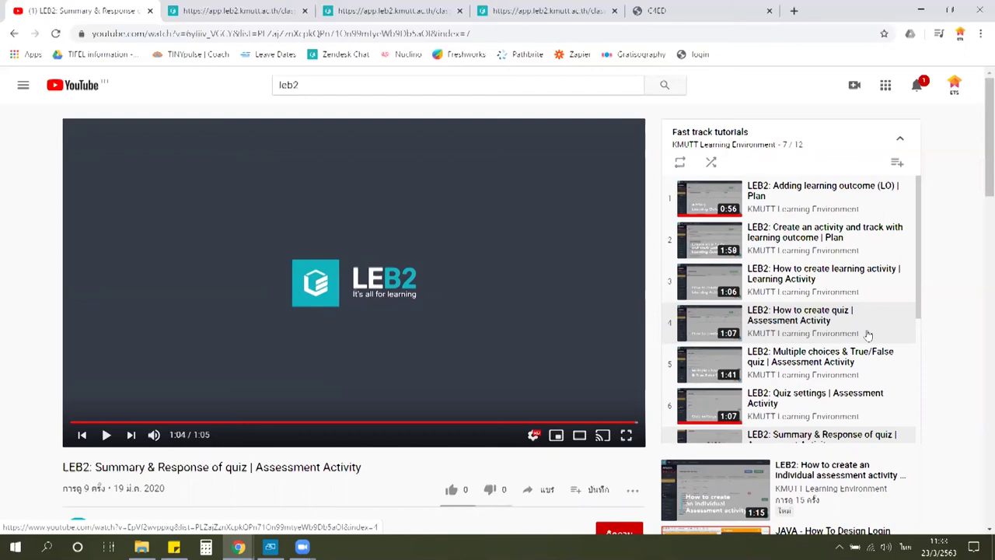
{"action": "scroll", "coordinate": [868, 334], "scroll_direction": "down", "scroll_amount": 5}
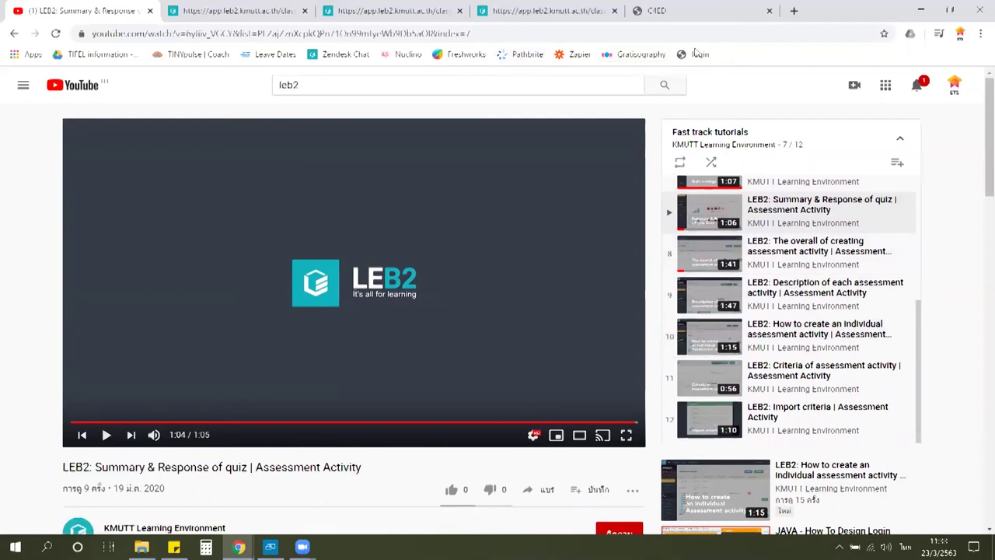
{"action": "left_click", "coordinate": [213, 8]}
{"action": "left_click", "coordinate": [509, 16]}
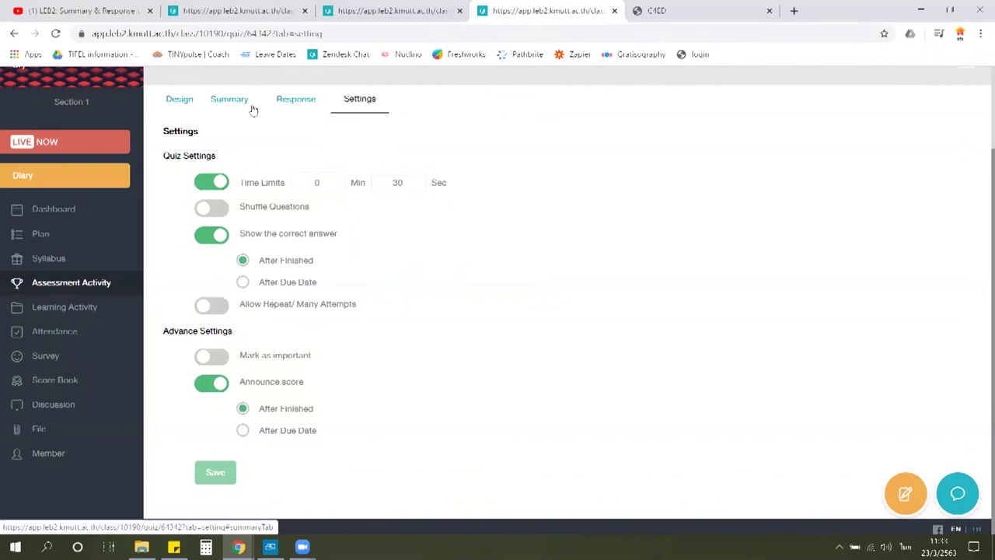
- Review Quiz - 2's questions in Design, then go to the LEB200 Learning Activity list
{"action": "left_click", "coordinate": [186, 98]}
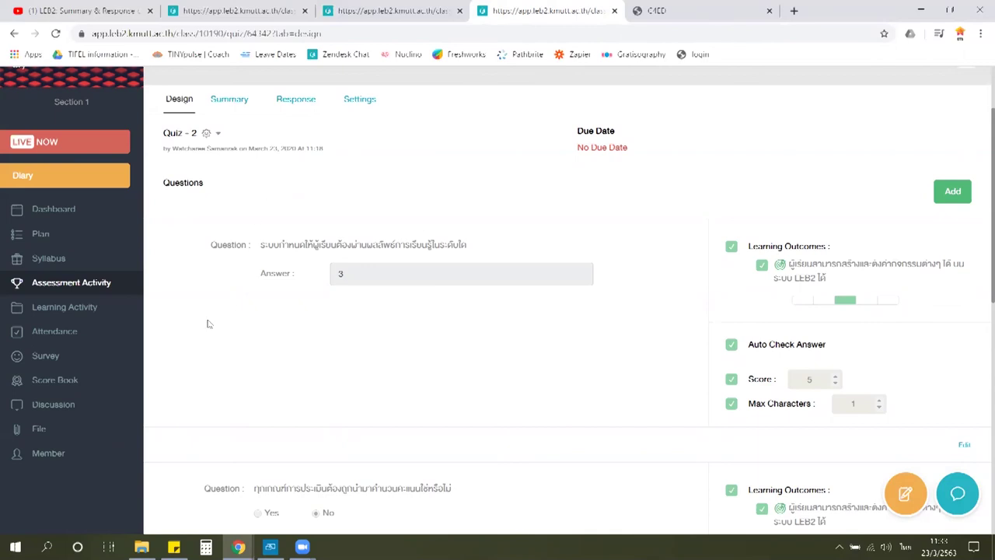
{"action": "left_click", "coordinate": [99, 313]}
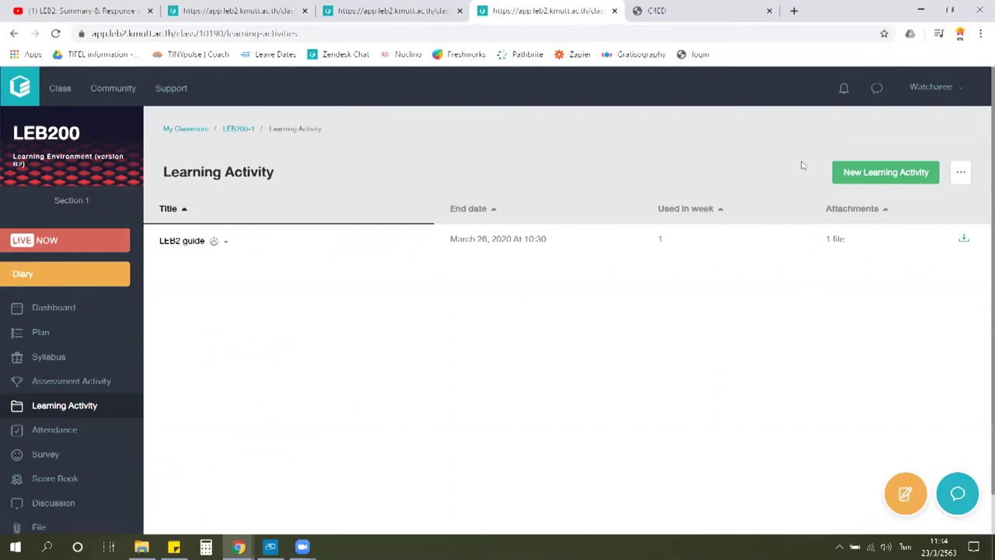
- Start a new learning activity titled 'คคงานแสดงสนค้า', cancelling the file attachment
{"action": "left_click", "coordinate": [842, 174]}
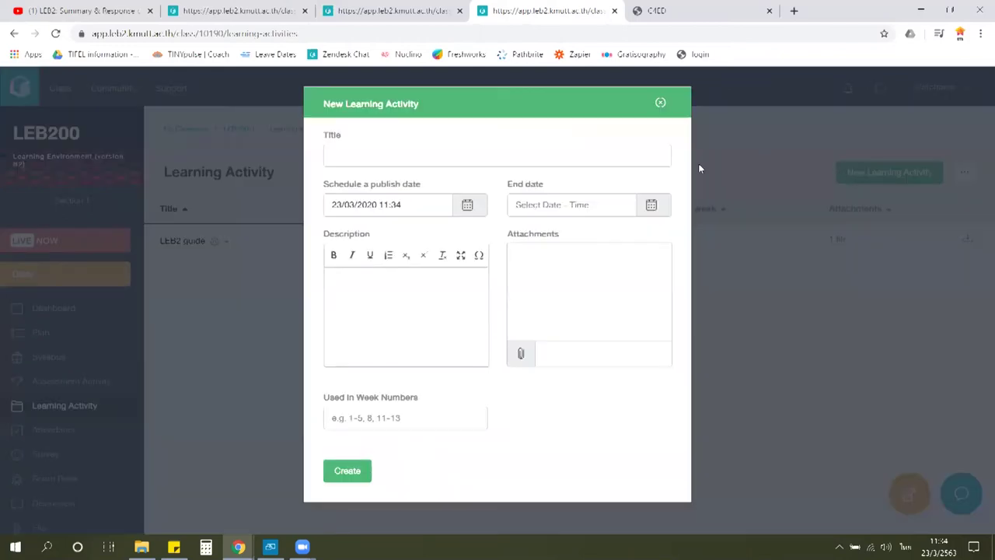
{"action": "left_click", "coordinate": [633, 161]}
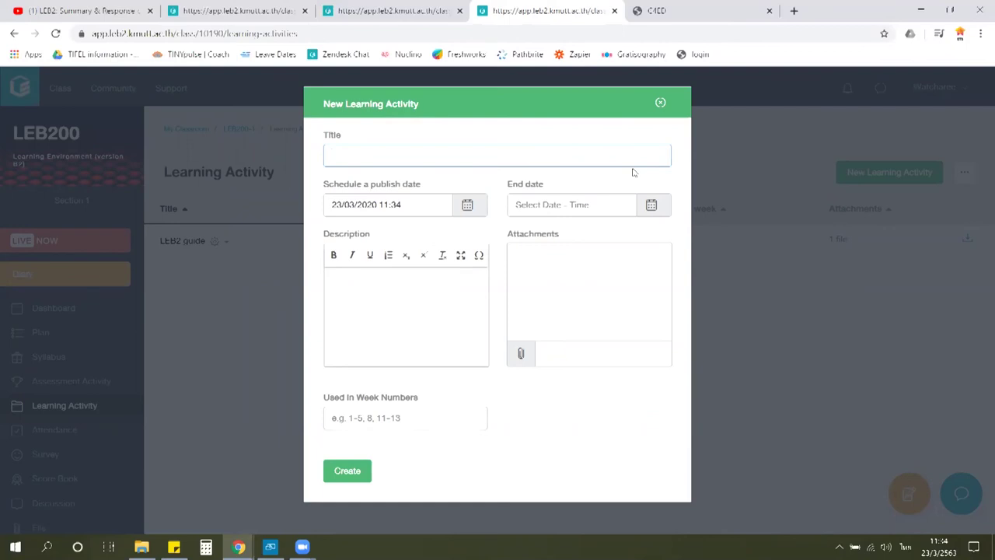
{"action": "type", "text": "ค"}
{"action": "type", "text": "ค"}
{"action": "type", "text": "งาน"}
{"action": "type", "text": "แสดงสน"}
{"action": "type", "text": "ค"}
{"action": "type", "text": "้า"}
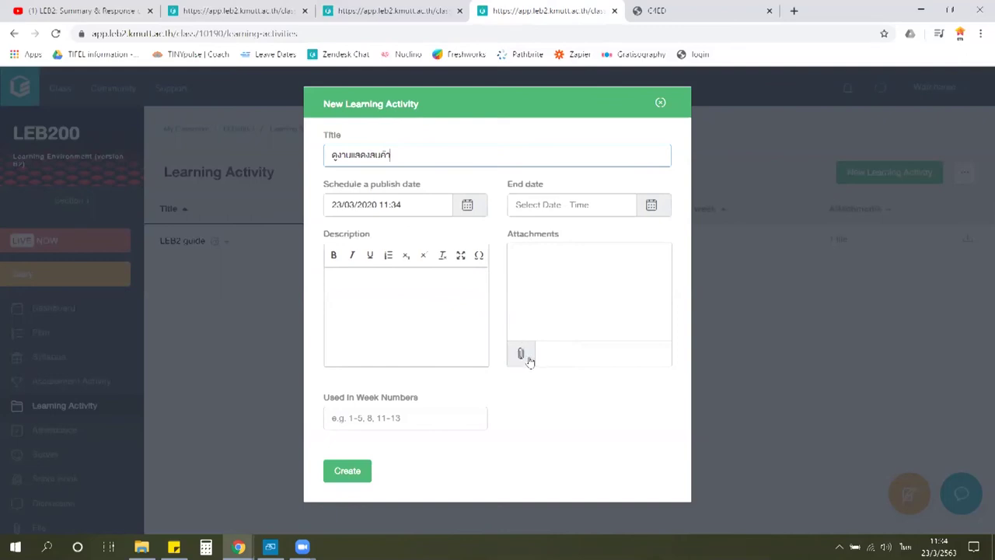
{"action": "left_click", "coordinate": [523, 354]}
{"action": "mouse_move", "coordinate": [262, 196]}
{"action": "left_mouse_down"}
{"action": "mouse_move", "coordinate": [244, 182]}
{"action": "mouse_move", "coordinate": [195, 89]}
{"action": "mouse_move", "coordinate": [266, 193]}
{"action": "left_mouse_up"}
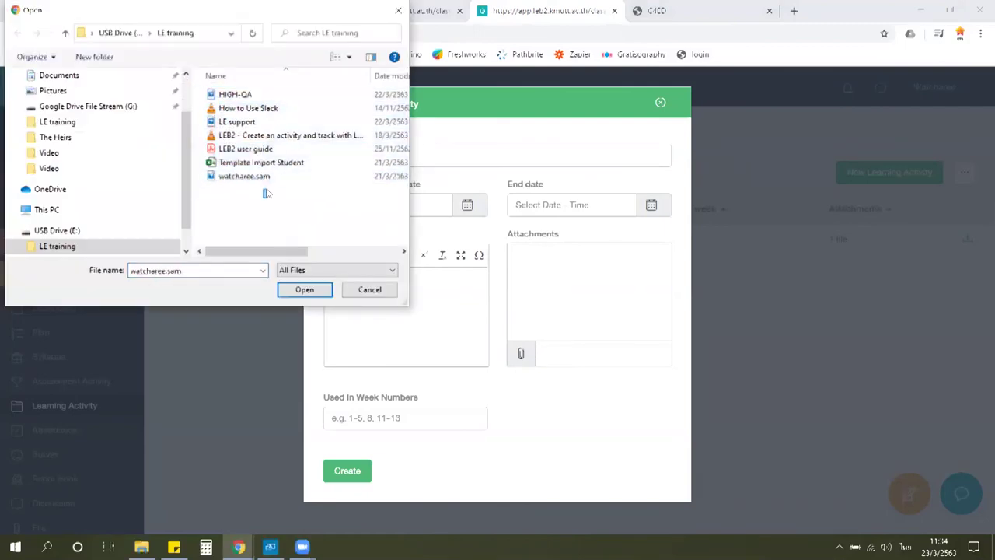
{"action": "left_click", "coordinate": [367, 289]}
- Set Used in Week Numbers to 5, create the activity, and open its options
{"action": "left_click", "coordinate": [367, 423]}
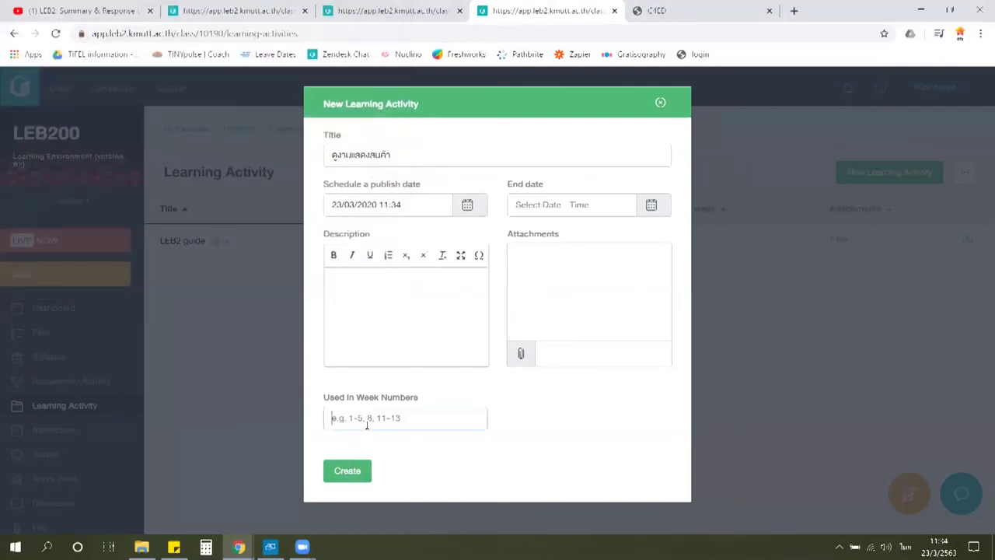
{"action": "type", "text": "5"}
{"action": "left_click", "coordinate": [348, 472]}
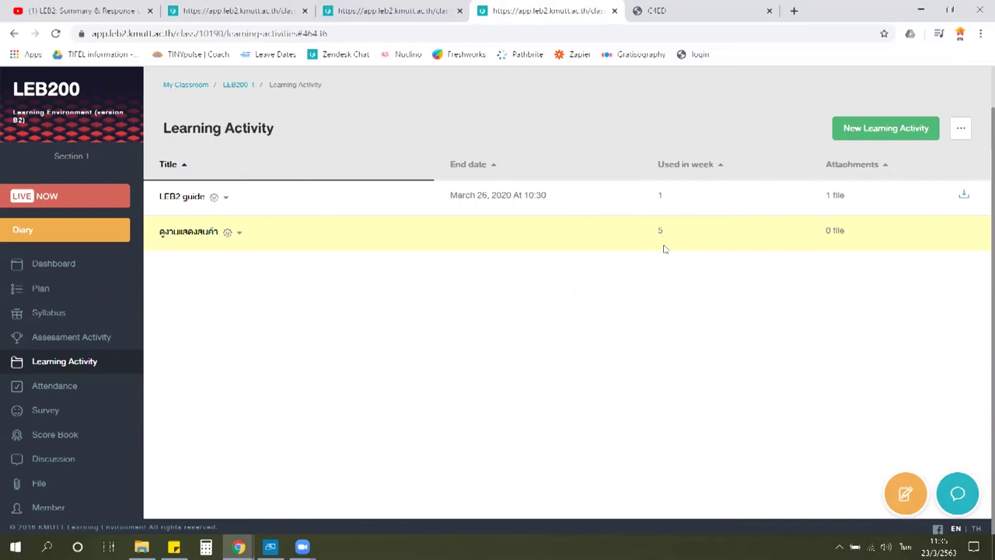
{"action": "left_click", "coordinate": [237, 236]}
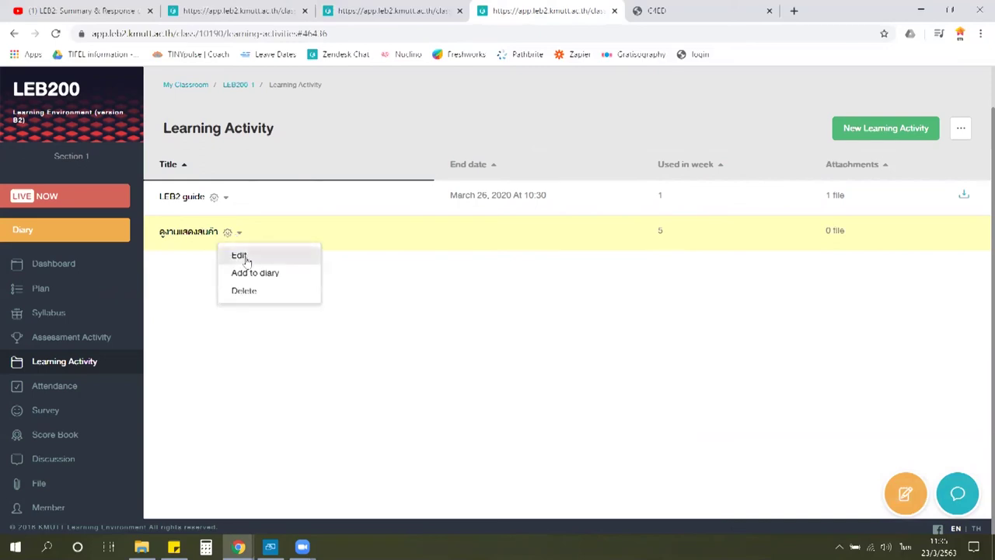
{"action": "left_click", "coordinate": [242, 257]}
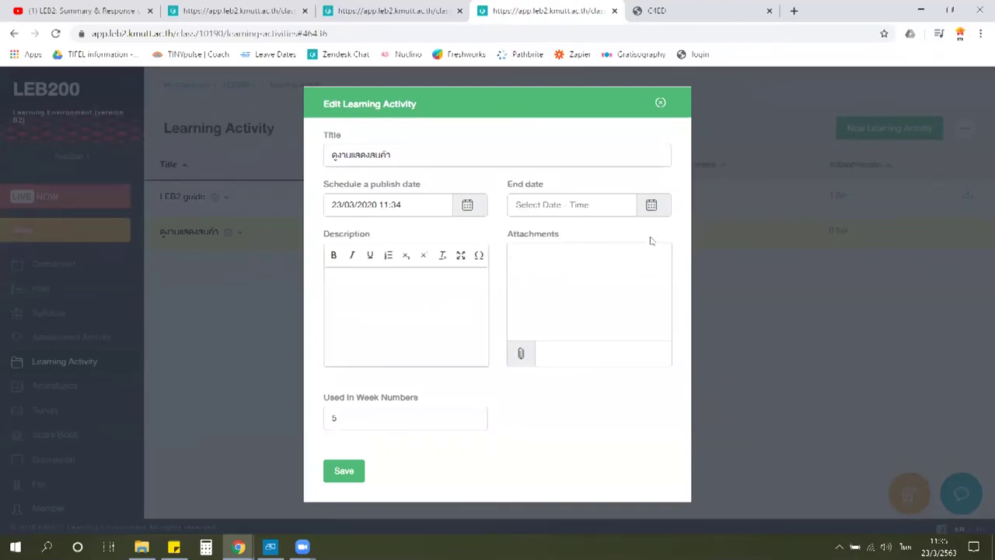
{"action": "left_click", "coordinate": [660, 103]}
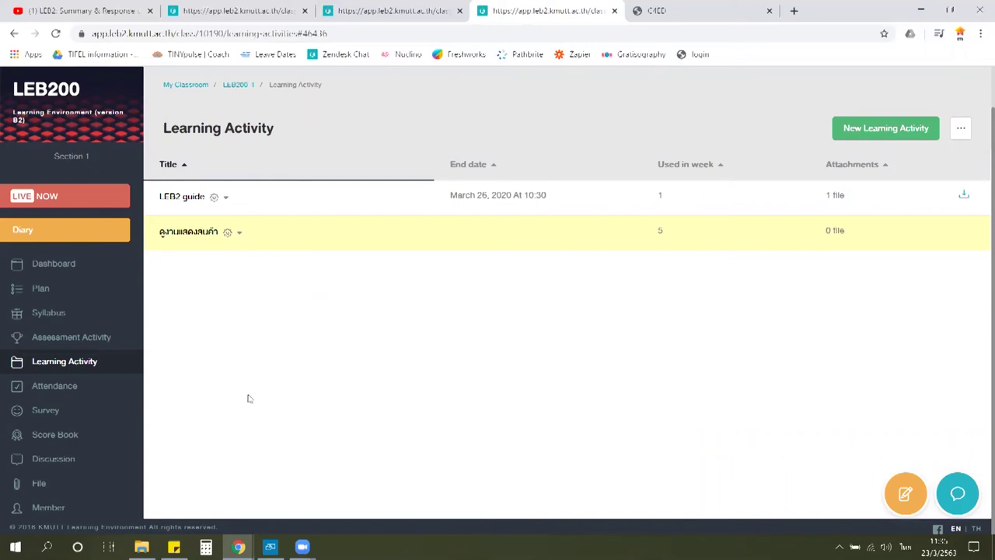
{"action": "left_click", "coordinate": [103, 442]}
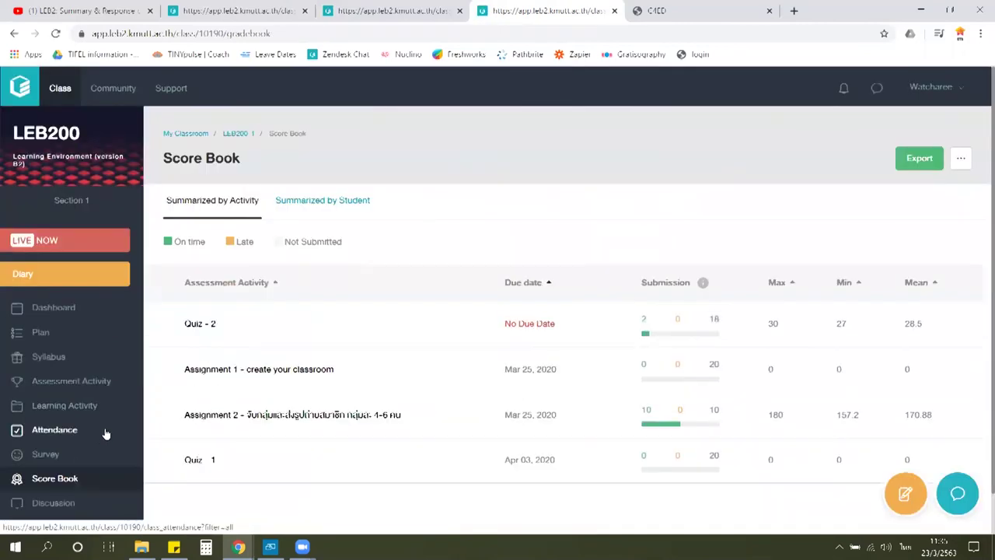
- Switch the Score Book to Summarized by Student and scroll through the table
{"action": "scroll", "coordinate": [202, 449], "scroll_direction": "down", "scroll_amount": 1}
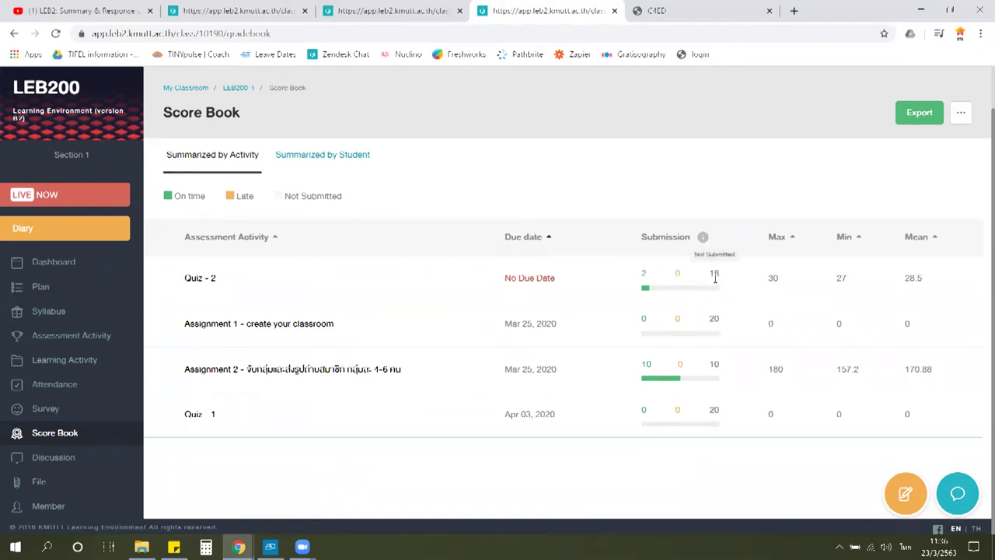
{"action": "left_click", "coordinate": [336, 156]}
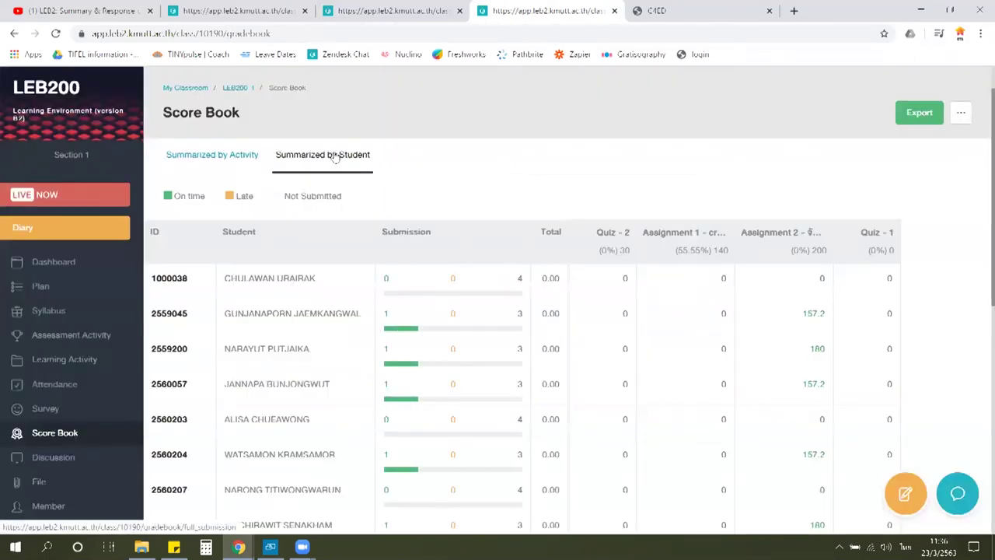
{"action": "scroll", "coordinate": [349, 189], "scroll_direction": "down", "scroll_amount": 1}
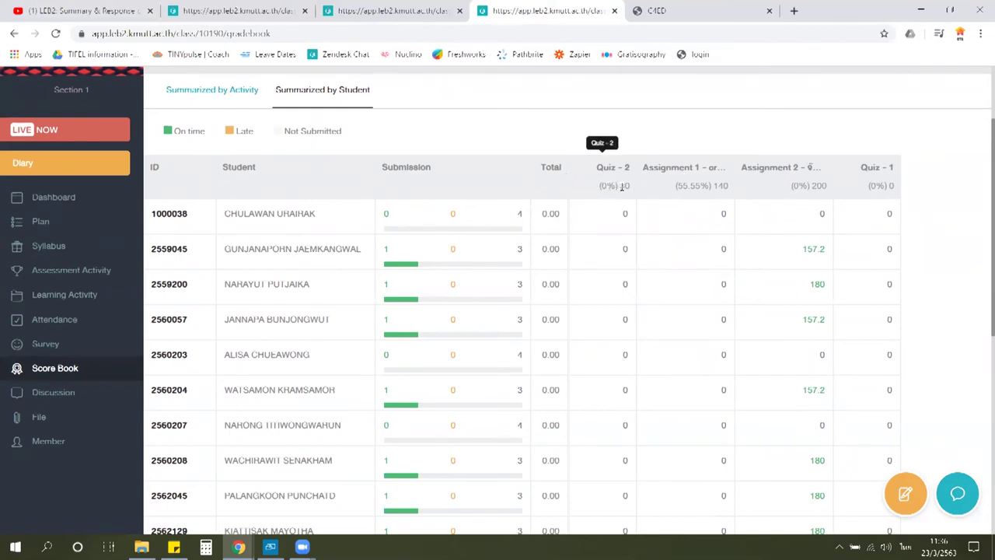
{"action": "scroll", "coordinate": [615, 193], "scroll_direction": "up", "scroll_amount": 2}
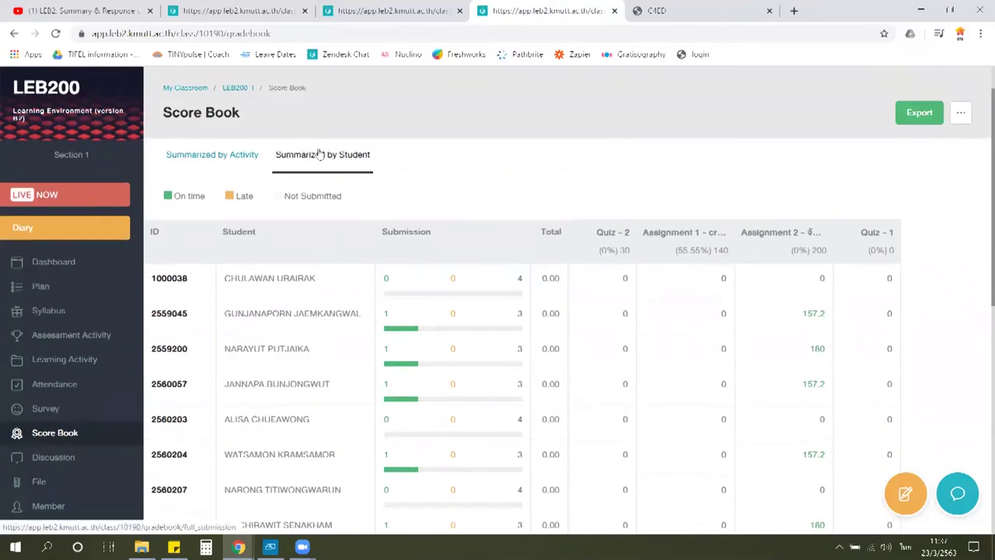
- Export the Score Book to xlsx, view its summarized sheet in Excel, then close it
{"action": "left_click", "coordinate": [922, 117]}
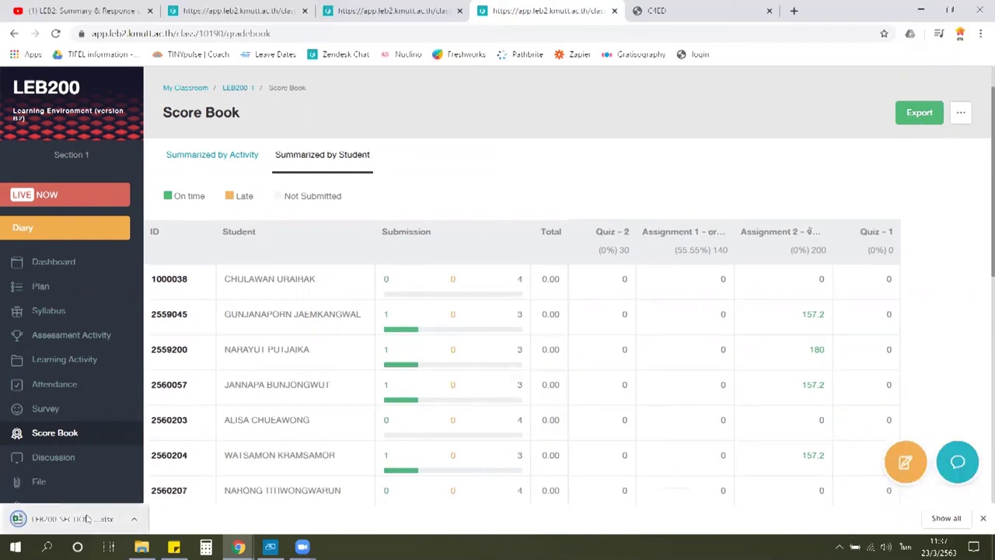
{"action": "left_click", "coordinate": [90, 528]}
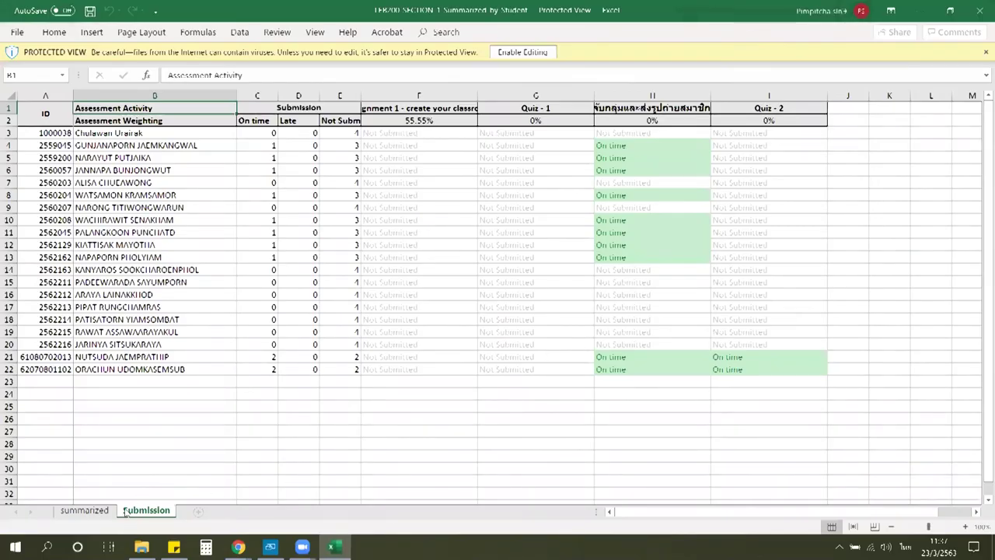
{"action": "left_click", "coordinate": [83, 512]}
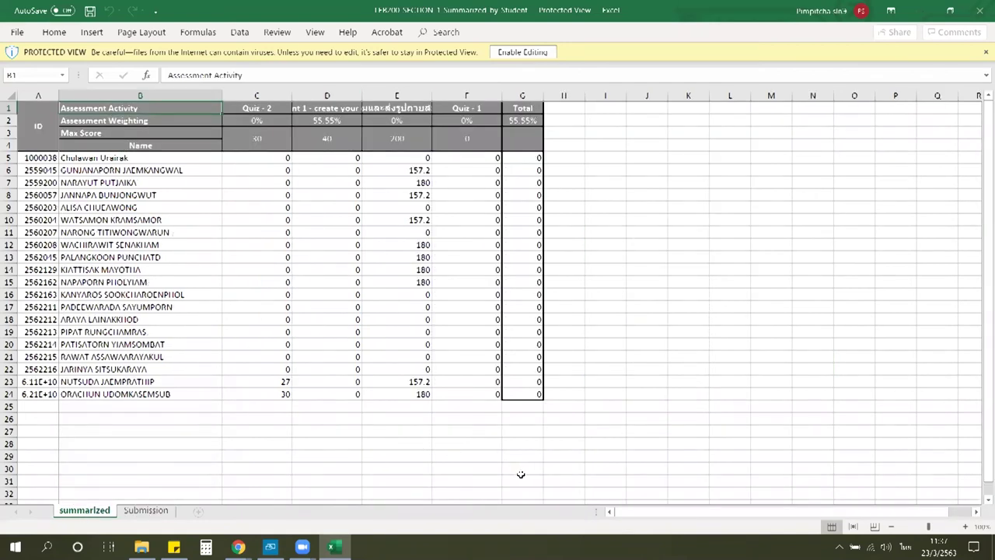
{"action": "left_click", "coordinate": [979, 15]}
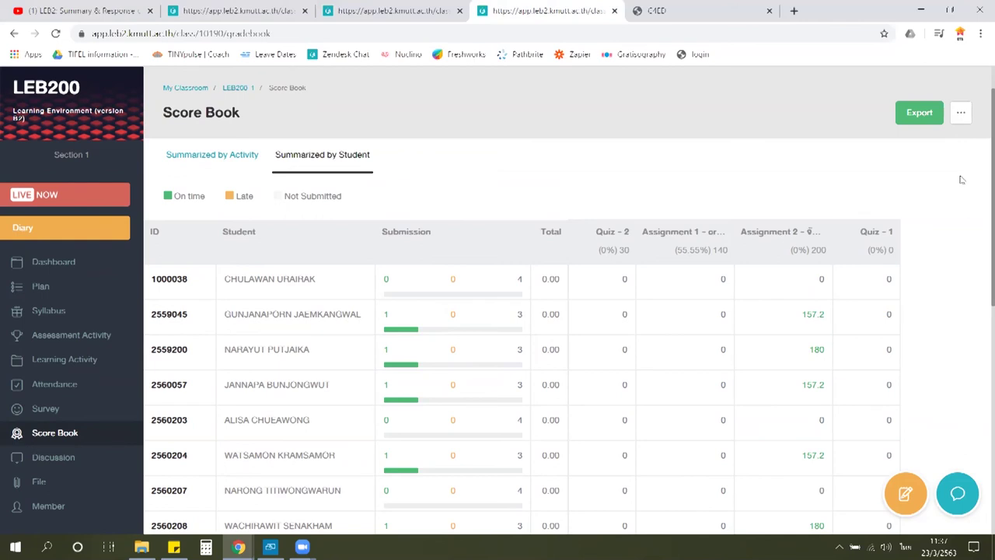
- View Assessment Weighting from the ... menu, close it, then choose Import Score
{"action": "left_click", "coordinate": [962, 114]}
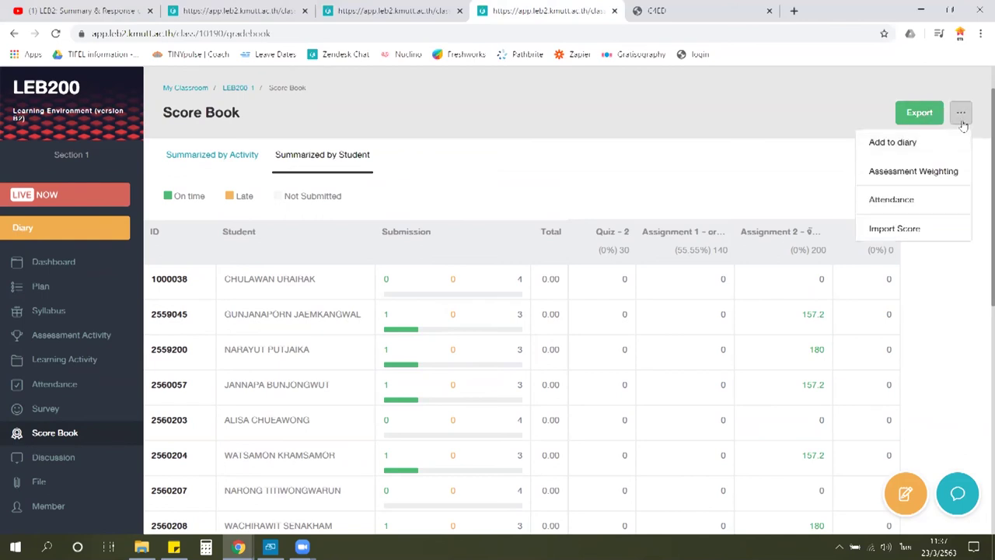
{"action": "left_click", "coordinate": [935, 181]}
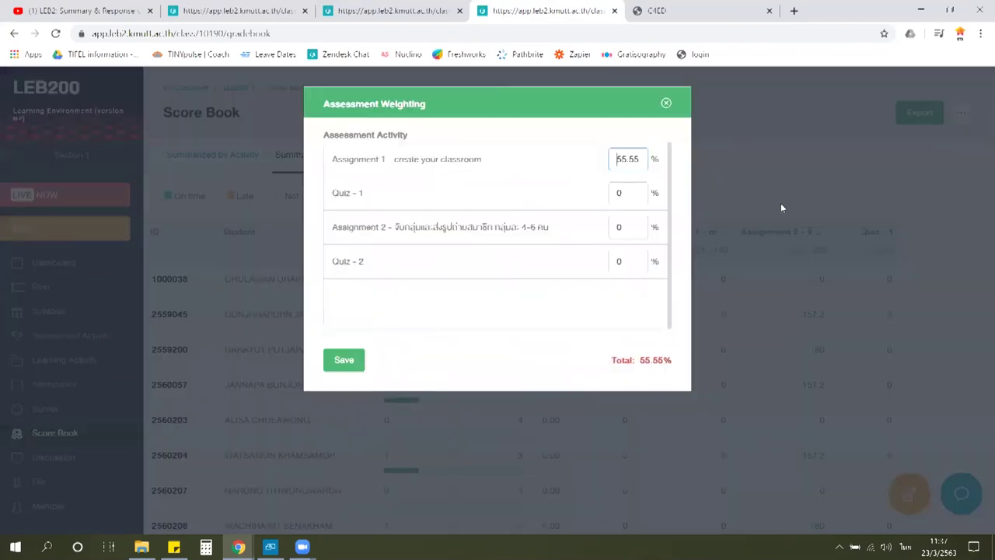
{"action": "left_click", "coordinate": [667, 104]}
{"action": "left_click", "coordinate": [667, 104]}
{"action": "left_click", "coordinate": [961, 112]}
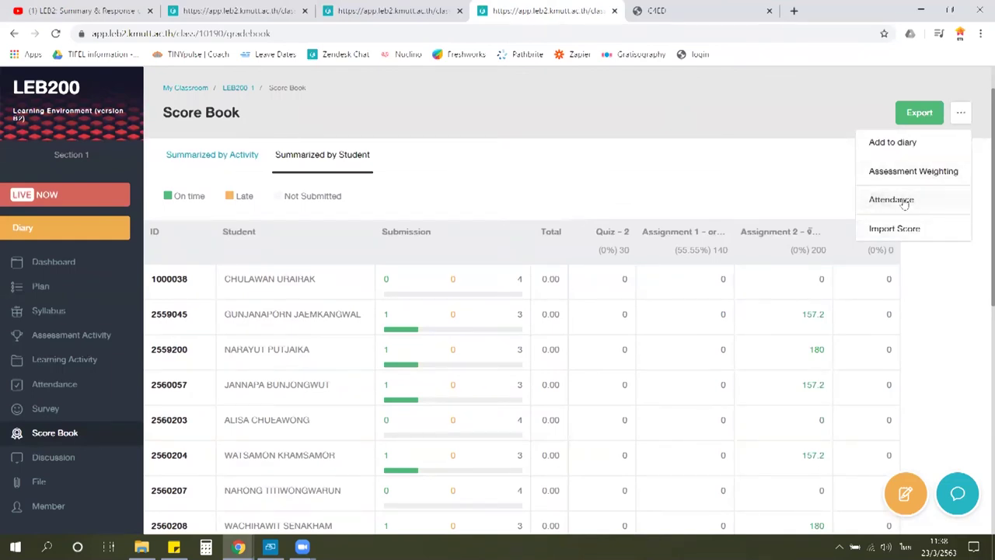
{"action": "left_click", "coordinate": [941, 238]}
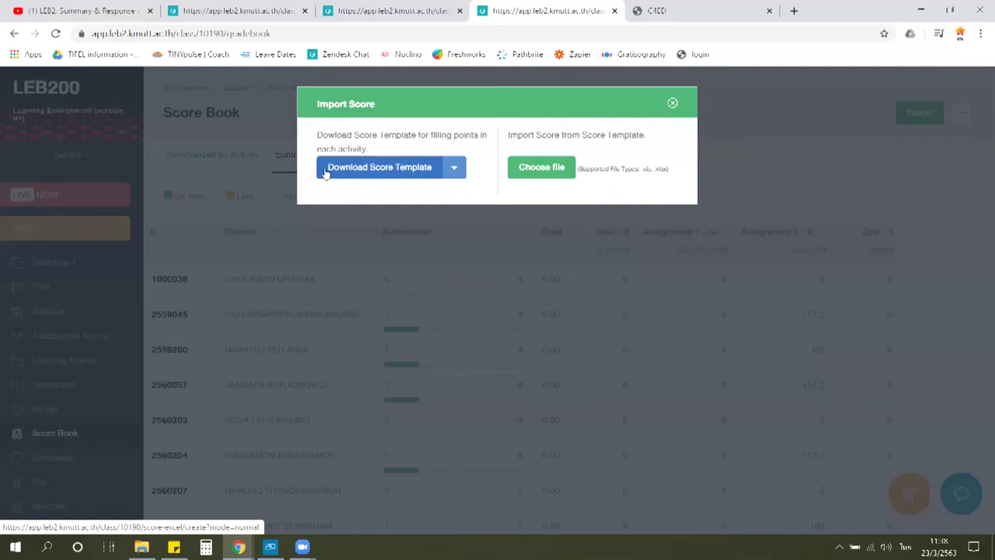
- Download the LEB2 score template xlsx and open it in Excel from the download bar
{"action": "left_click", "coordinate": [458, 173]}
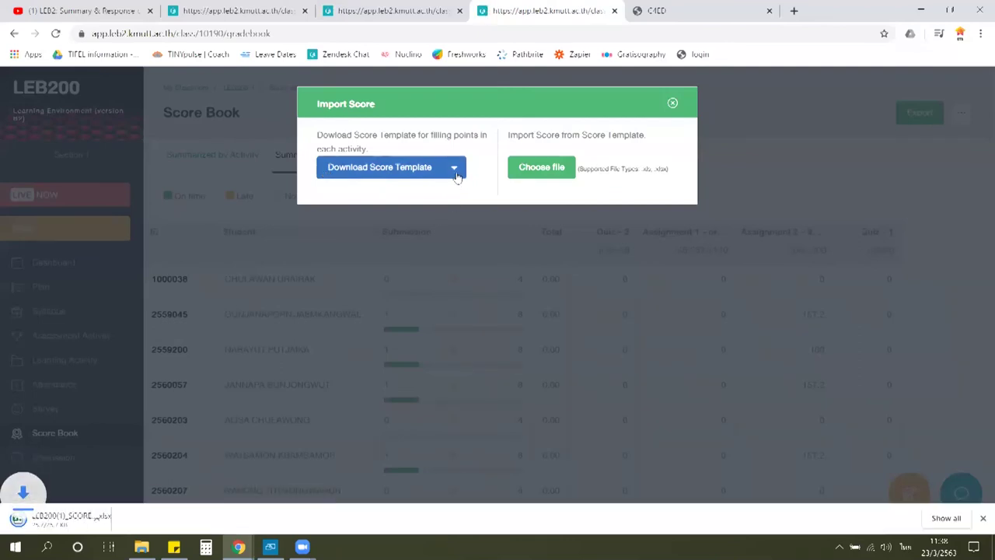
{"action": "left_click", "coordinate": [70, 518]}
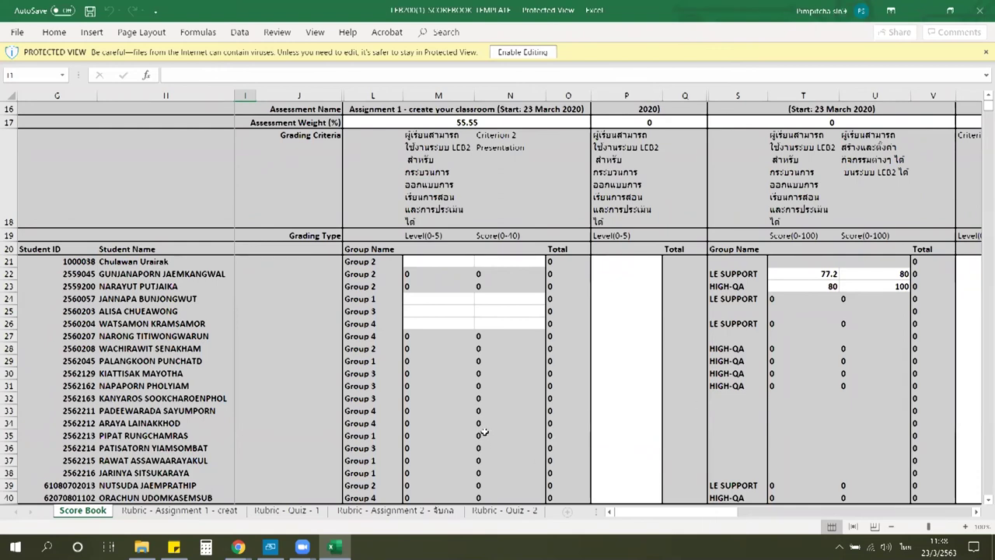
- Enable editing and enter Group 2's Assignment 1 scores: 5 in M21 and 10 in N21
{"action": "left_click", "coordinate": [418, 257]}
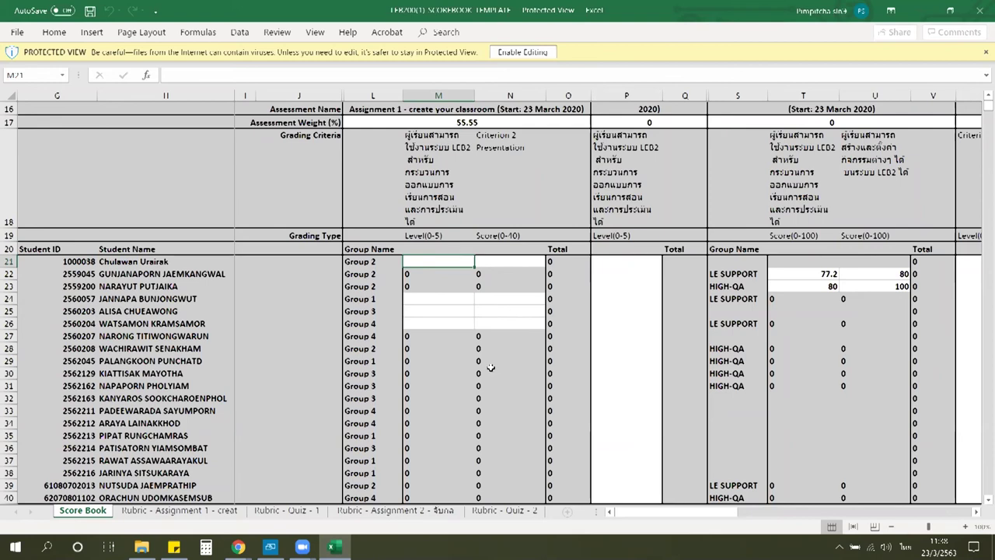
{"action": "left_click", "coordinate": [432, 273]}
{"action": "left_click", "coordinate": [526, 52]}
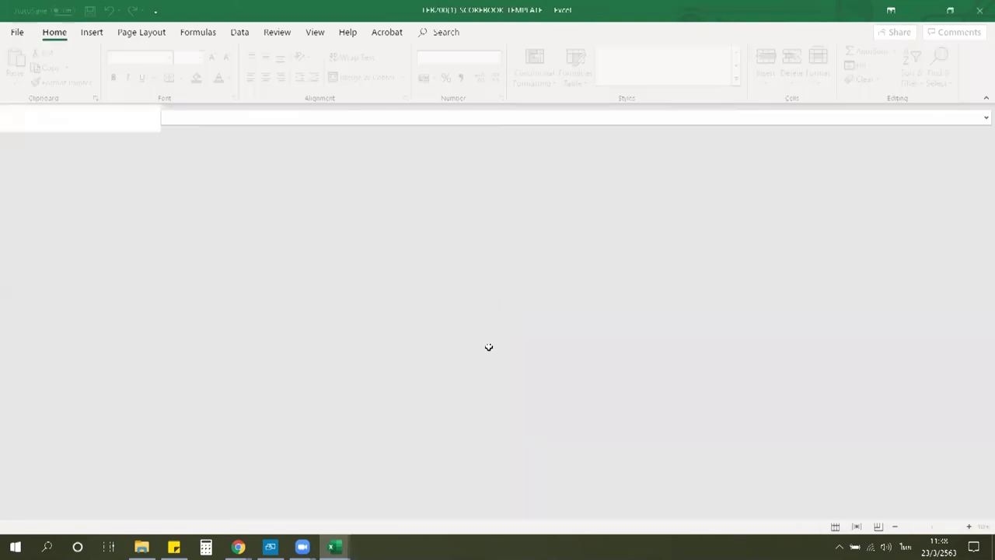
{"action": "left_click", "coordinate": [432, 303]}
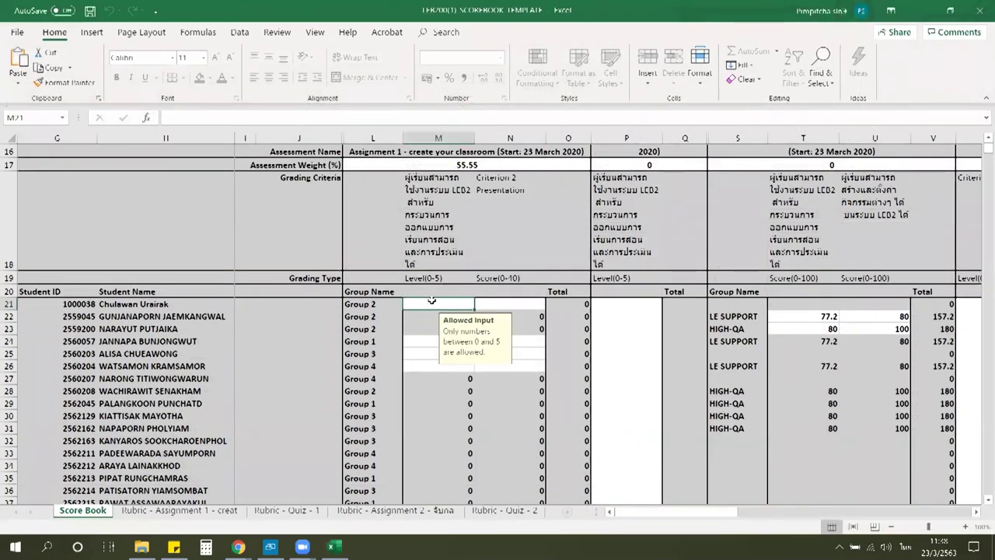
{"action": "type", "text": "5"}
{"action": "left_click", "coordinate": [494, 448]}
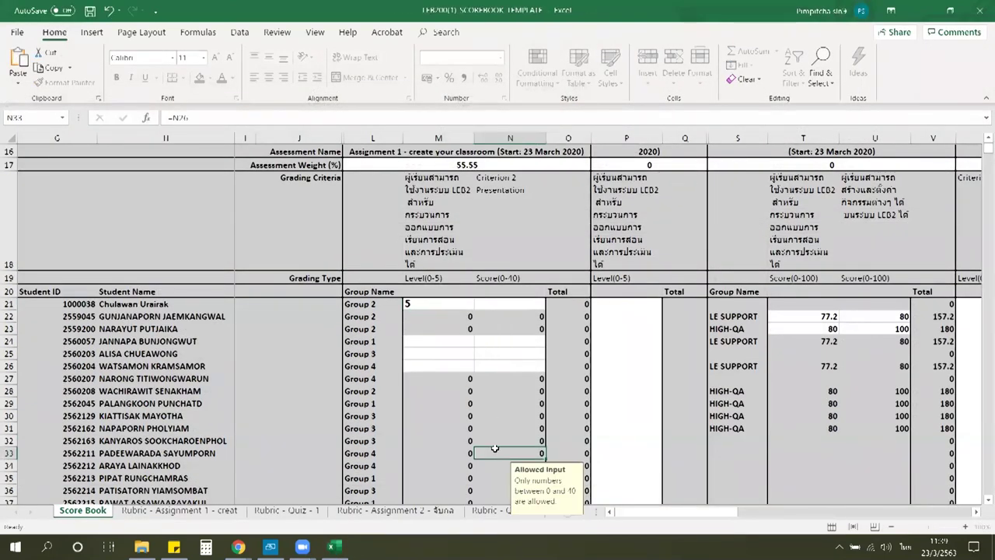
{"action": "left_click", "coordinate": [373, 390]}
{"action": "left_click", "coordinate": [461, 390]}
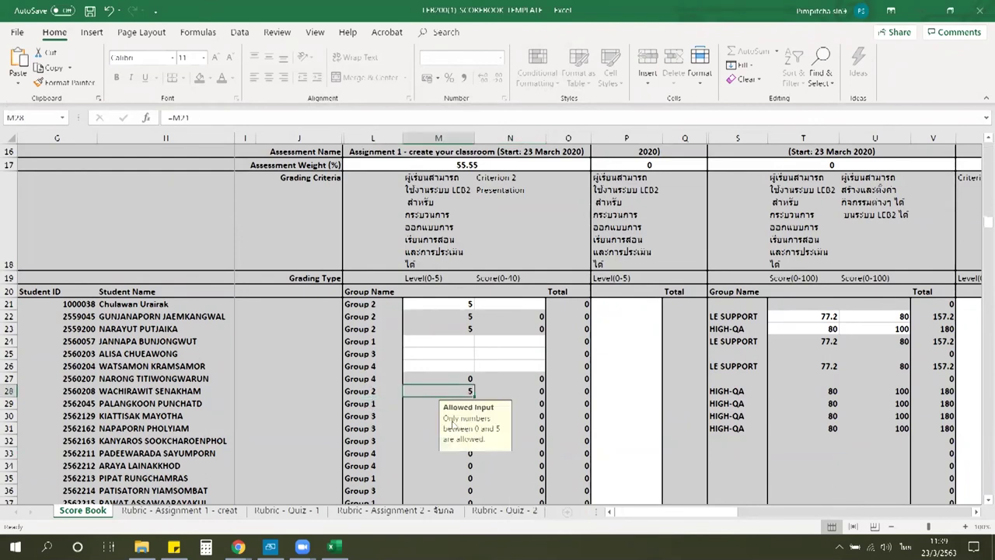
{"action": "left_click", "coordinate": [471, 304]}
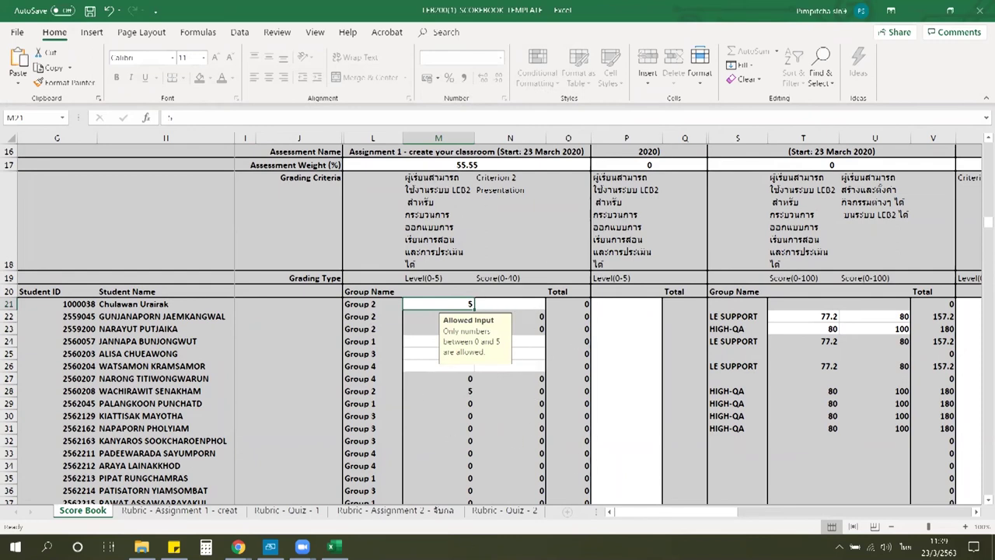
{"action": "key", "text": "Right"}
{"action": "type", "text": "10"}
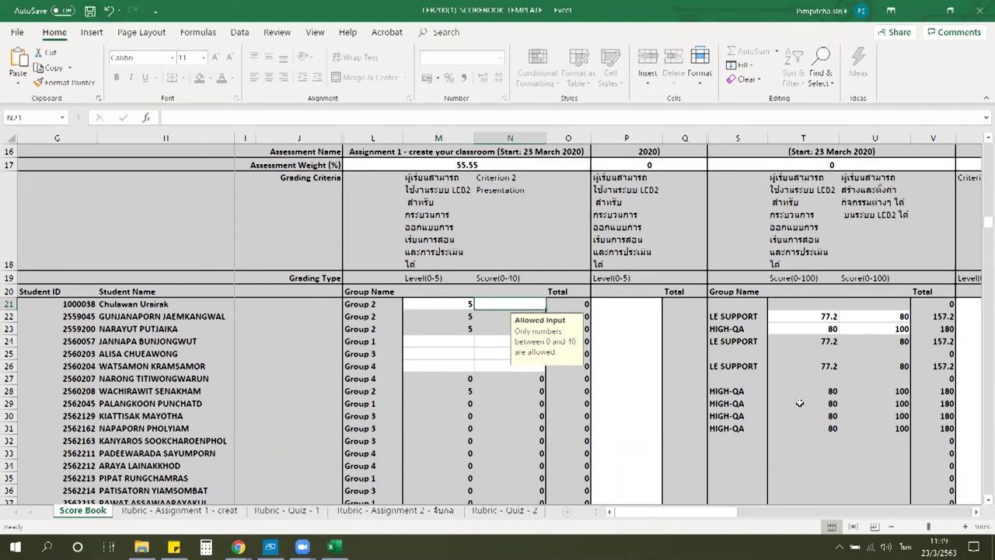
{"action": "key", "text": "Return"}
- Save the scorebook and return to LEB2 in Chrome
{"action": "left_click", "coordinate": [708, 466]}
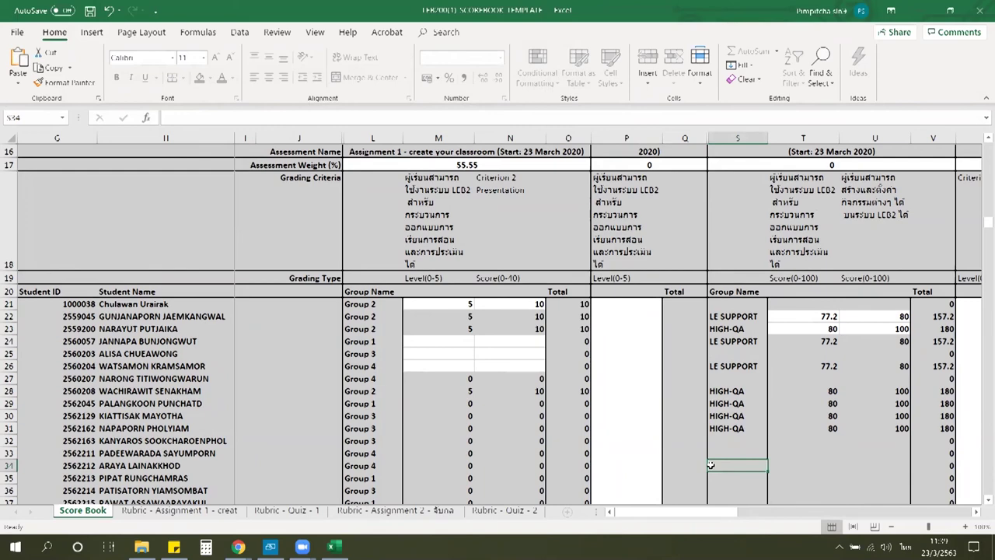
{"action": "left_click_drag", "start_coordinate": [652, 513], "coordinate": [681, 511]}
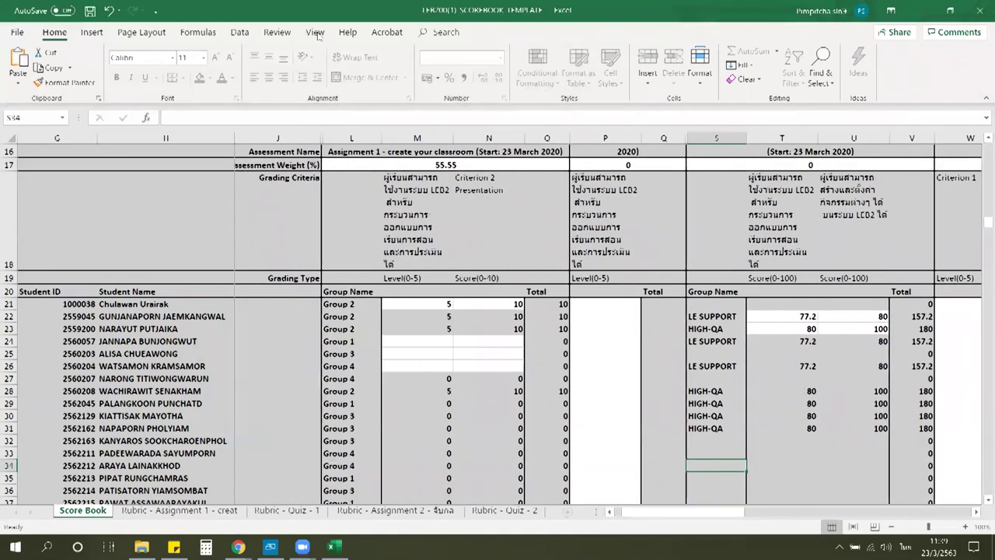
{"action": "left_click", "coordinate": [90, 10]}
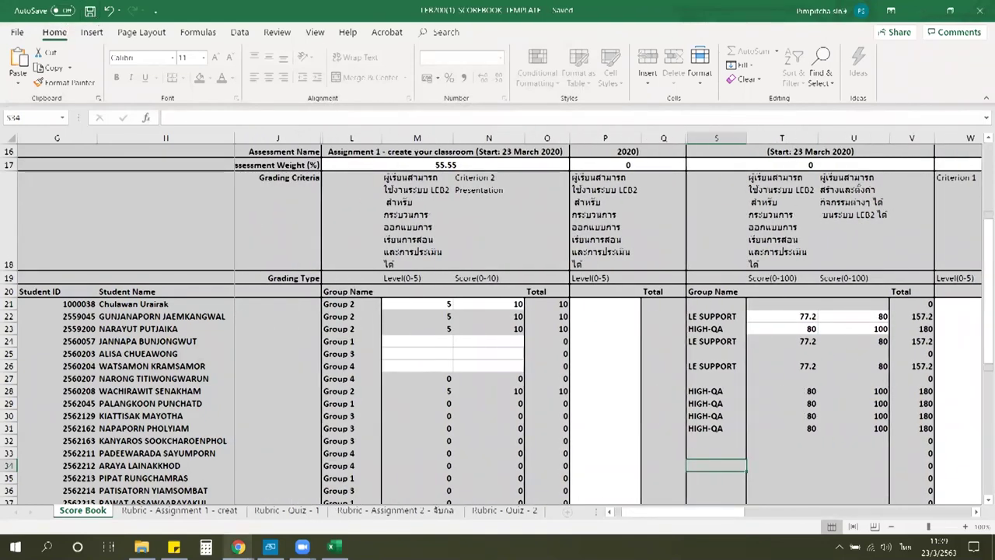
{"action": "mouse_move", "coordinate": [238, 545]}
{"action": "left_click", "coordinate": [218, 504]}
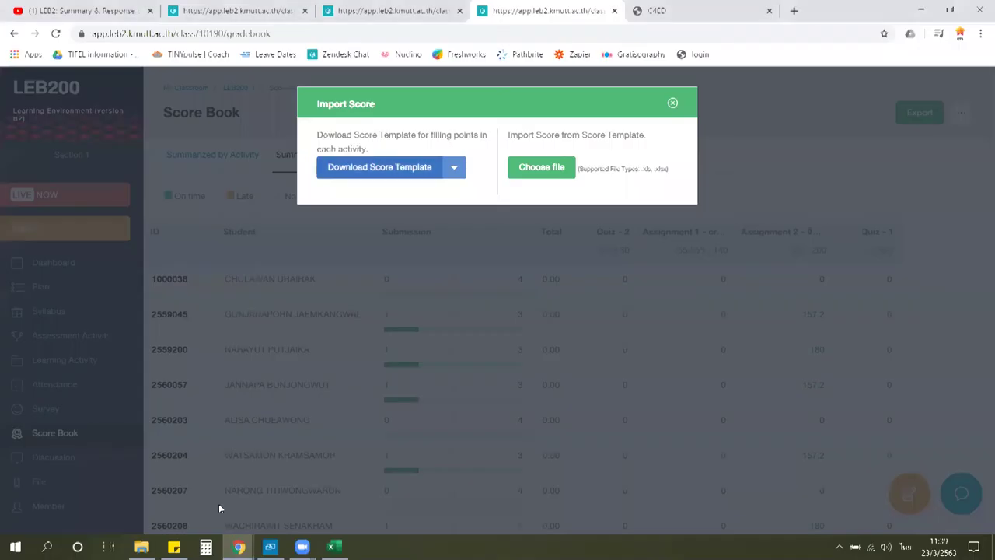
- Try importing Template Import Student.xlsx, then dismiss the out-of-date error
{"action": "left_click", "coordinate": [529, 174]}
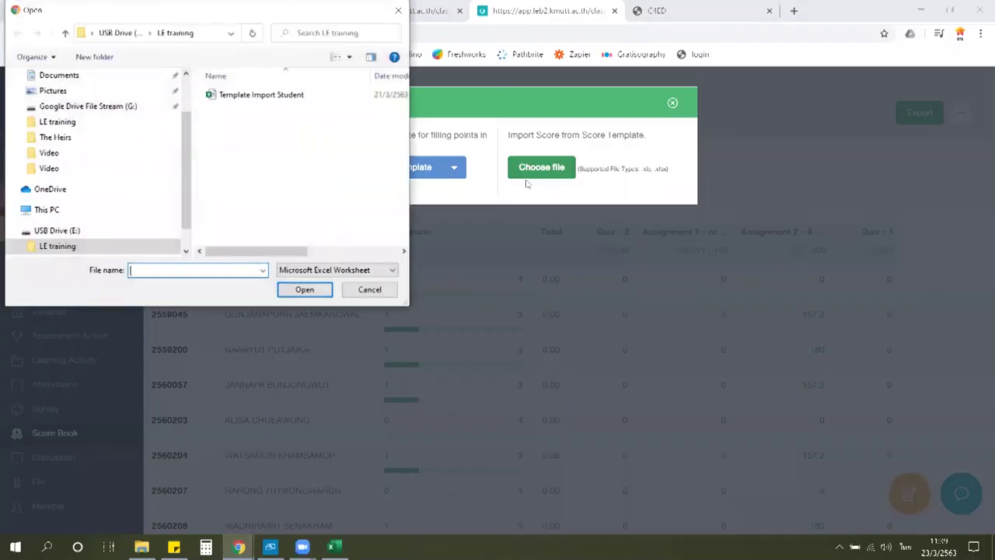
{"action": "left_click", "coordinate": [272, 94]}
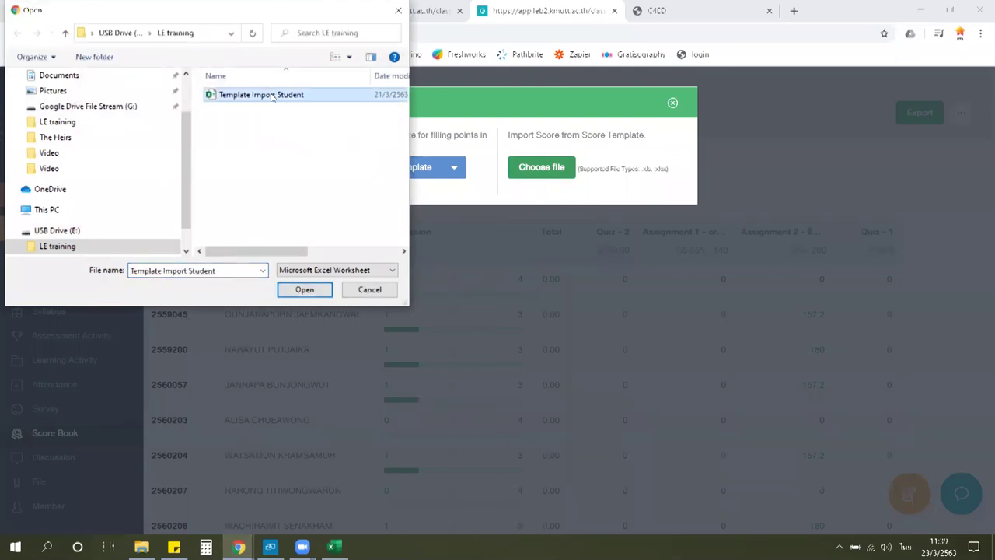
{"action": "double_click", "coordinate": [272, 94]}
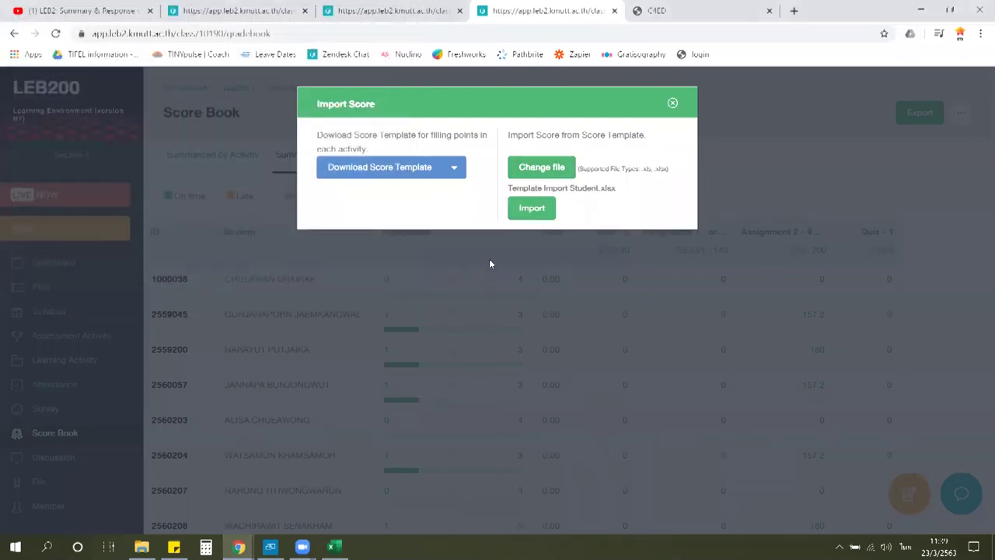
{"action": "left_click", "coordinate": [529, 207]}
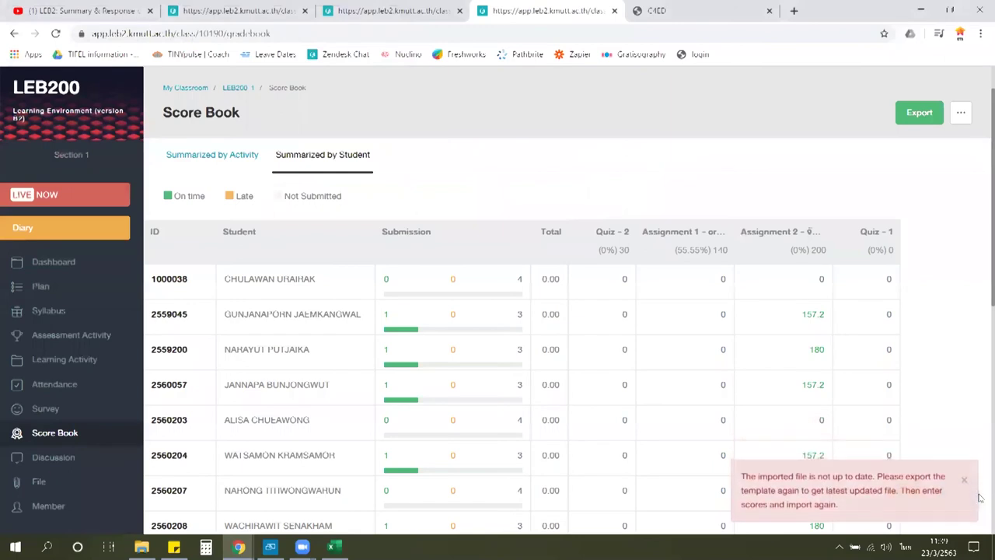
{"action": "left_click", "coordinate": [964, 480]}
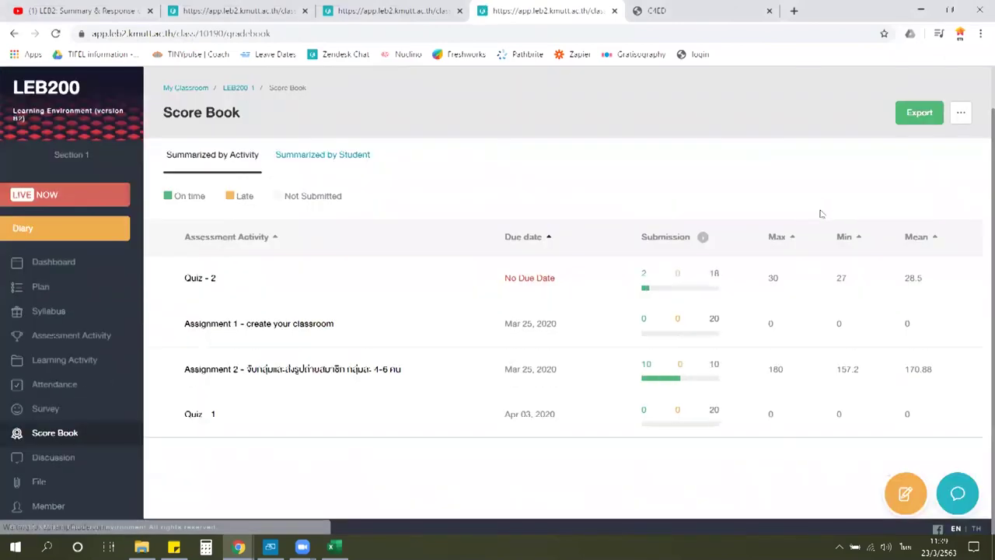
- View the Score Book summarized by student, then by activity
{"action": "left_click", "coordinate": [326, 156]}
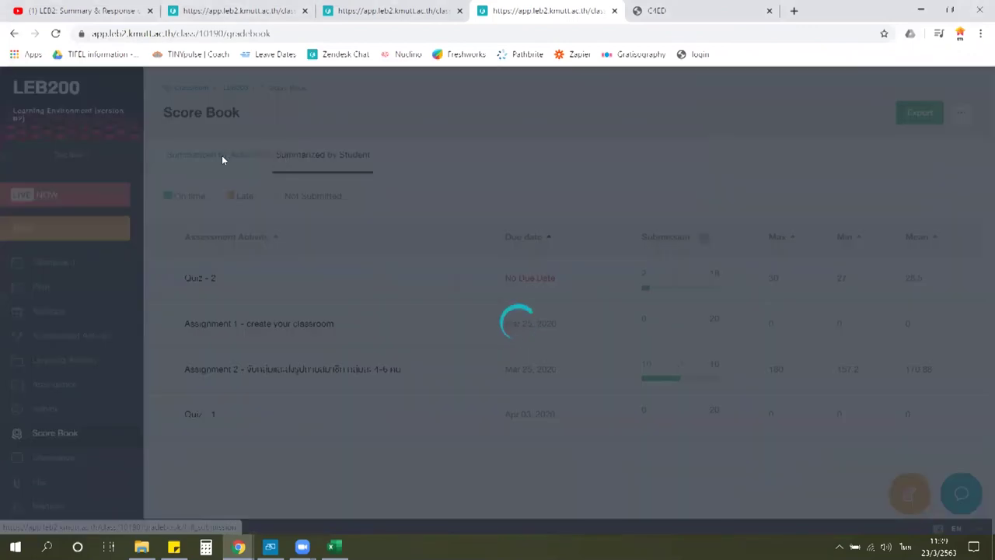
{"action": "left_click", "coordinate": [222, 162]}
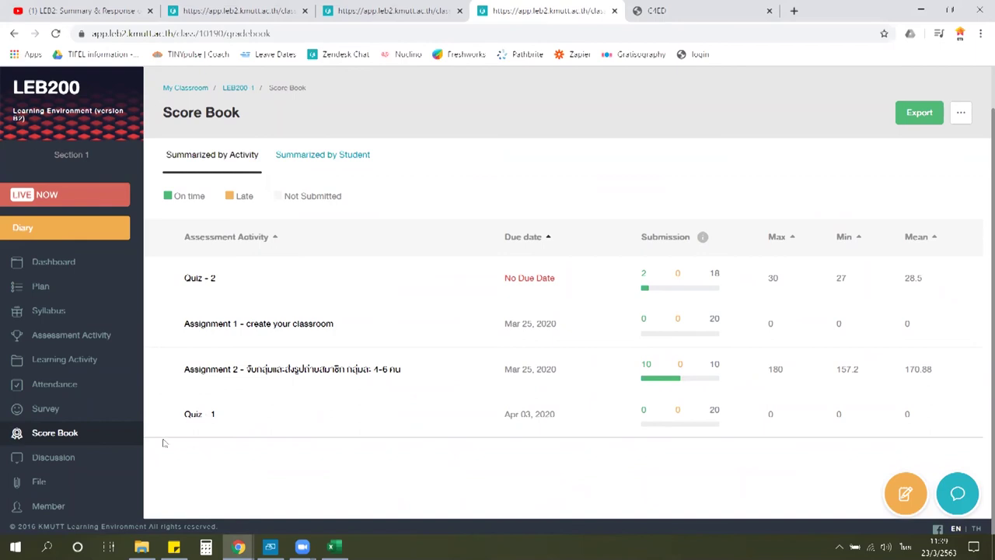
{"action": "left_click", "coordinate": [115, 462]}
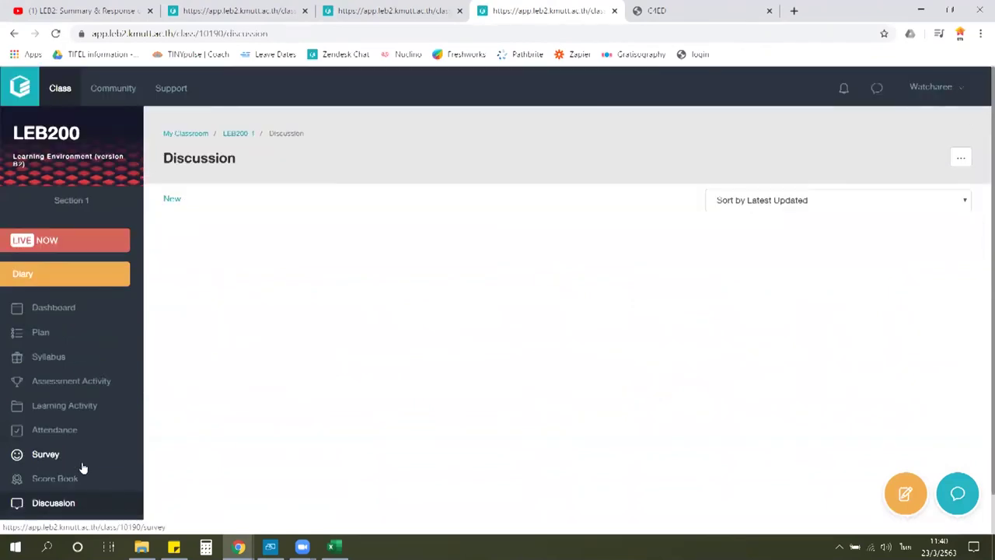
- Create a new discussion topic titled 'กำหนดวันสอบออนไลน์'
{"action": "left_click", "coordinate": [173, 201]}
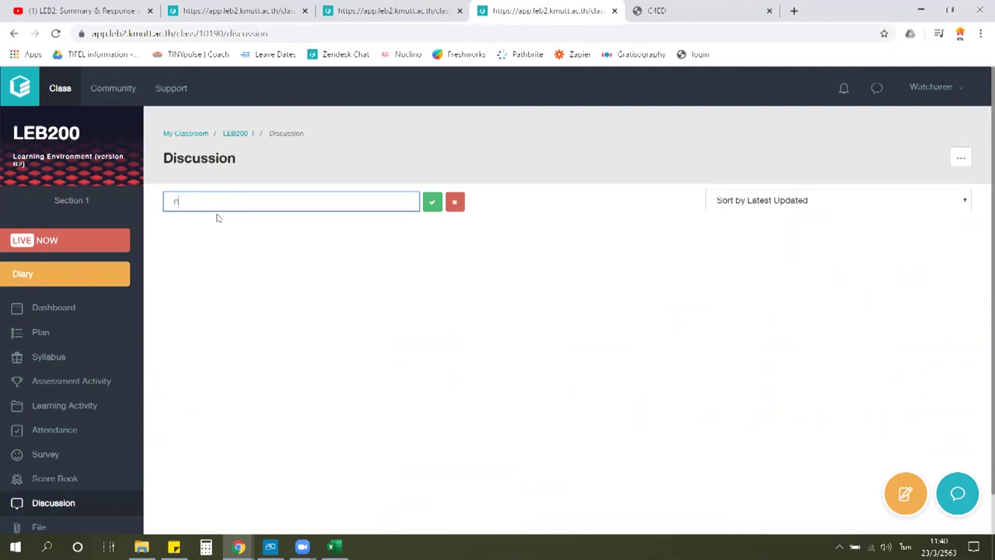
{"action": "type", "text": "ำหนดส"}
{"action": "type", "text": "่วนสอบย่อยไส"}
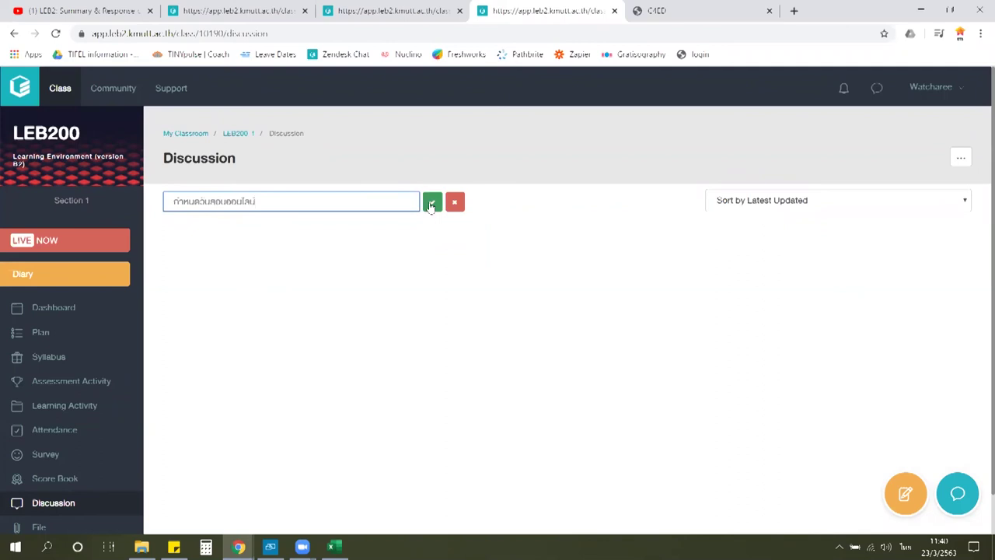
{"action": "left_click", "coordinate": [432, 202]}
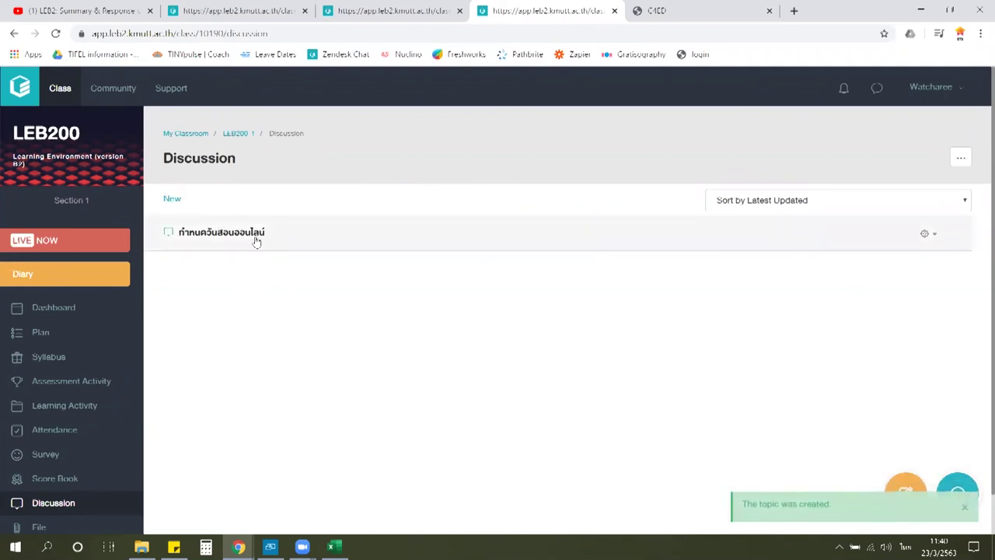
- Post the reply 'สอบครั้งแรกวันที่ 25/03/2020 10.00 น.' in the new topic
{"action": "left_click", "coordinate": [251, 233]}
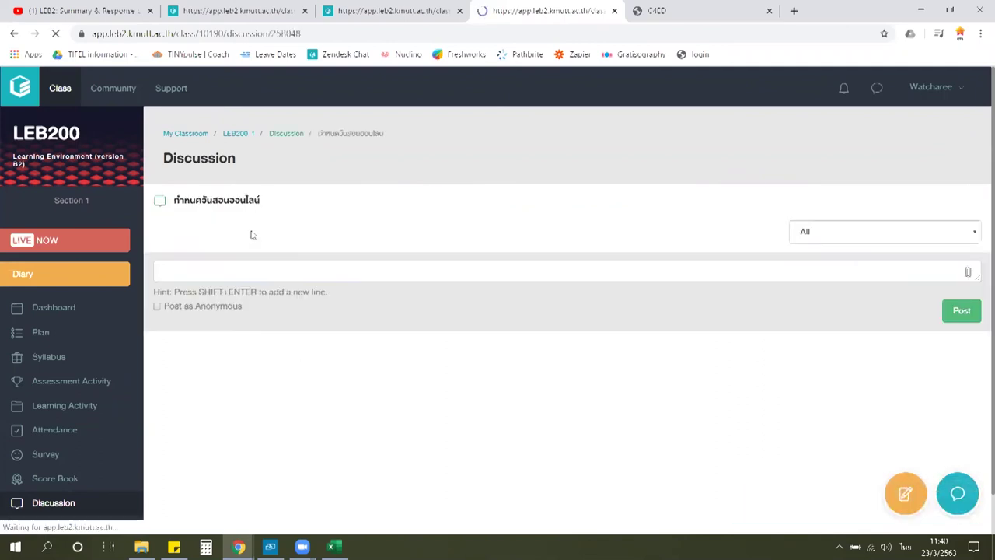
{"action": "left_click", "coordinate": [268, 271]}
{"action": "type", "text": "สอบค"}
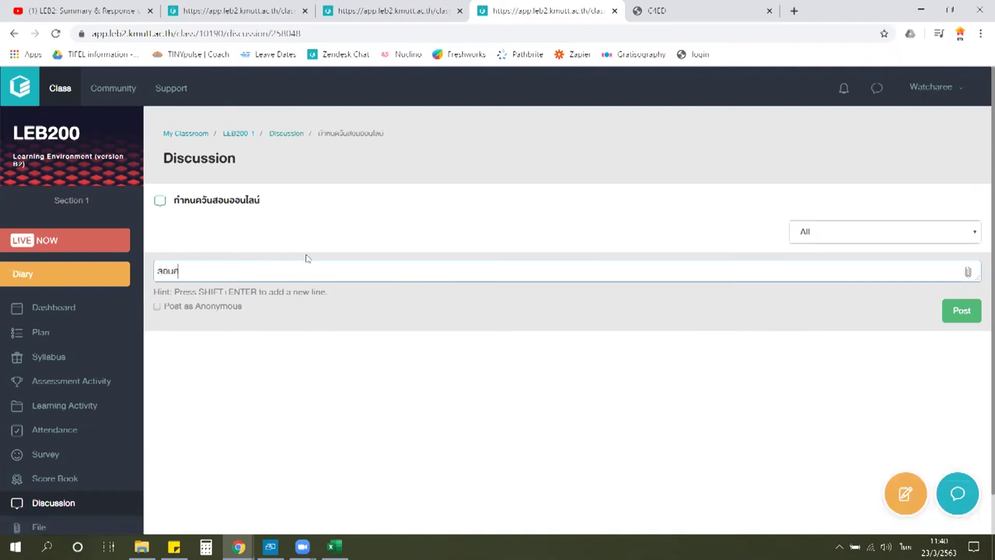
{"action": "type", "text": "รั้งแรกวันที่ 25/03/2020 10"}
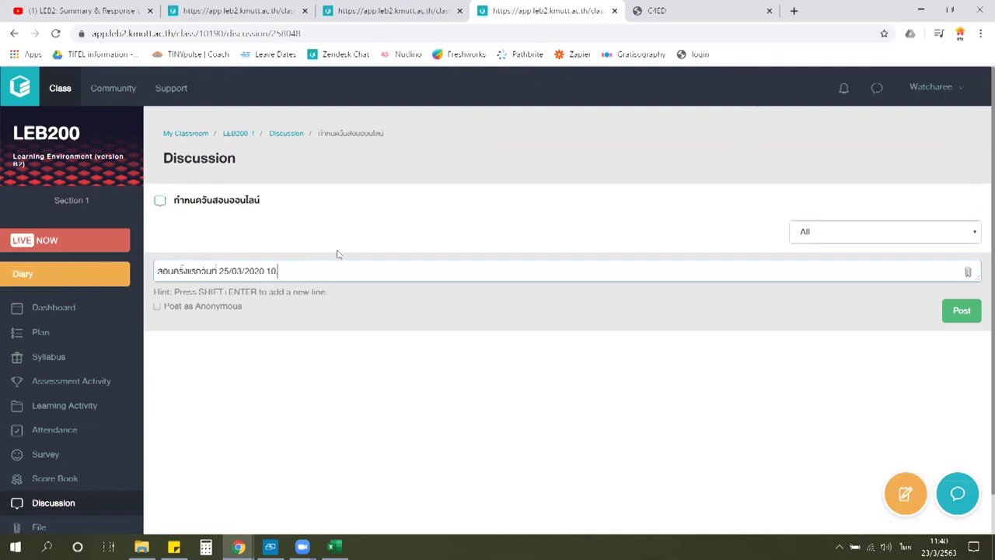
{"action": "type", "text": ".00 น."}
{"action": "left_click", "coordinate": [957, 311]}
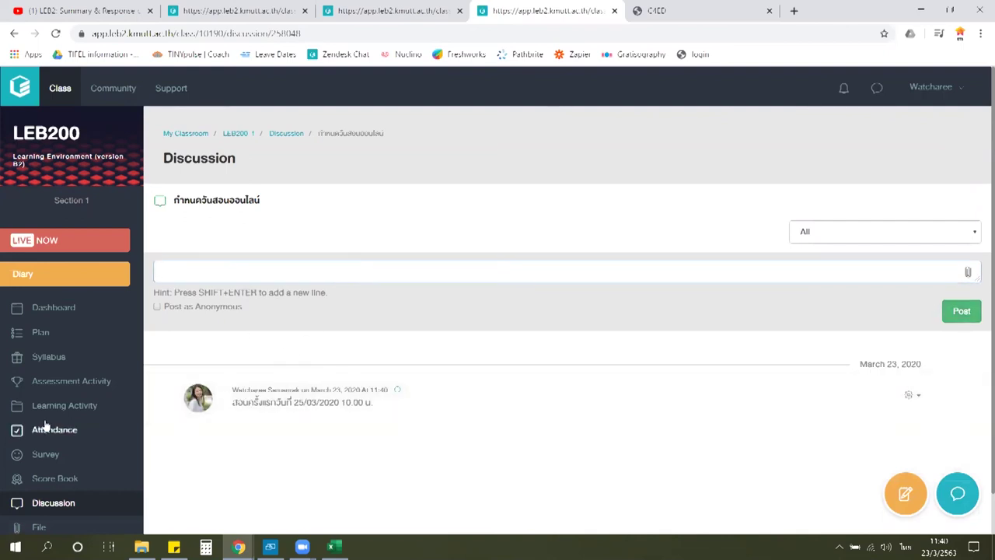
{"action": "scroll", "coordinate": [60, 450], "scroll_direction": "down", "scroll_amount": 1}
{"action": "scroll", "coordinate": [59, 467], "scroll_direction": "down", "scroll_amount": 1}
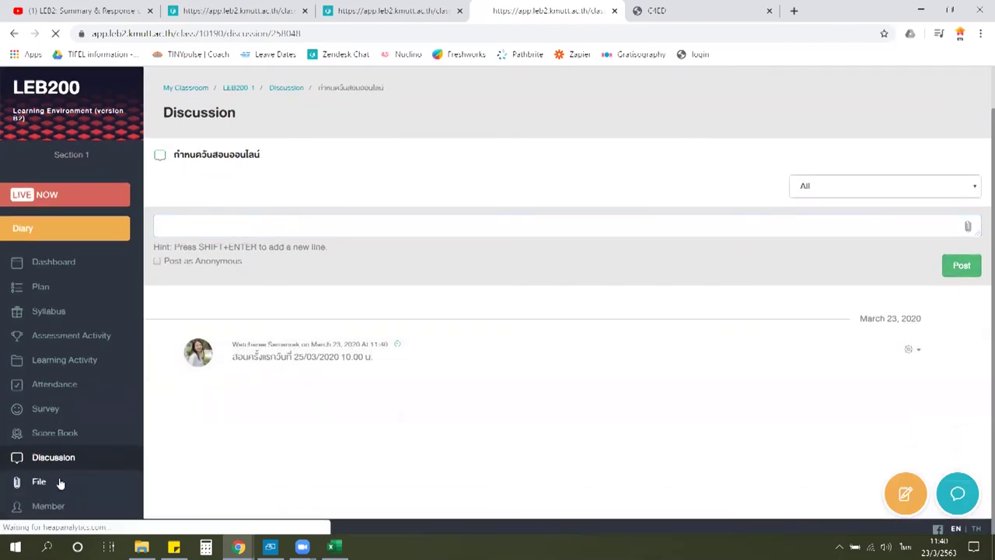
{"action": "left_click", "coordinate": [65, 470]}
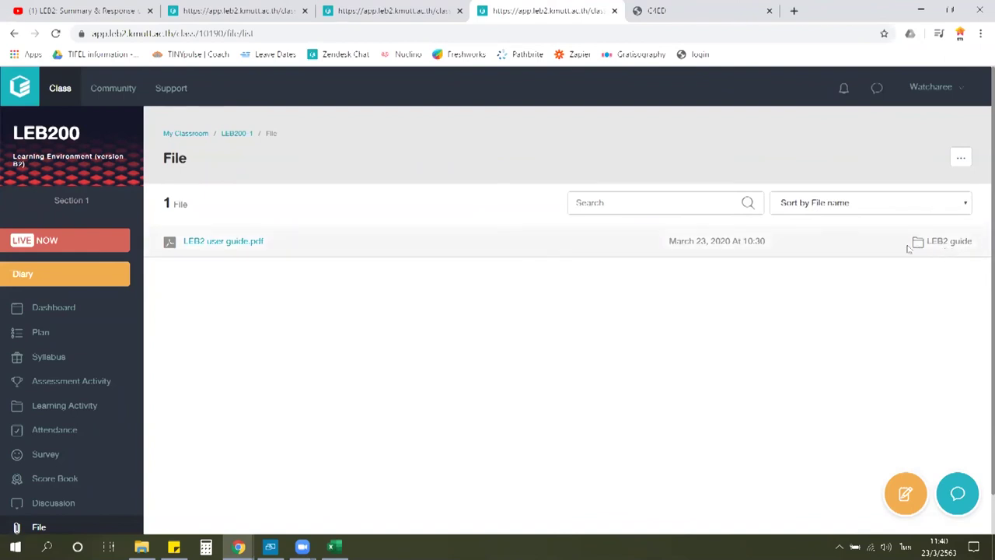
- Check the File page's sort options without changing them, then switch to another window
{"action": "left_click", "coordinate": [933, 211]}
{"action": "left_click", "coordinate": [811, 340]}
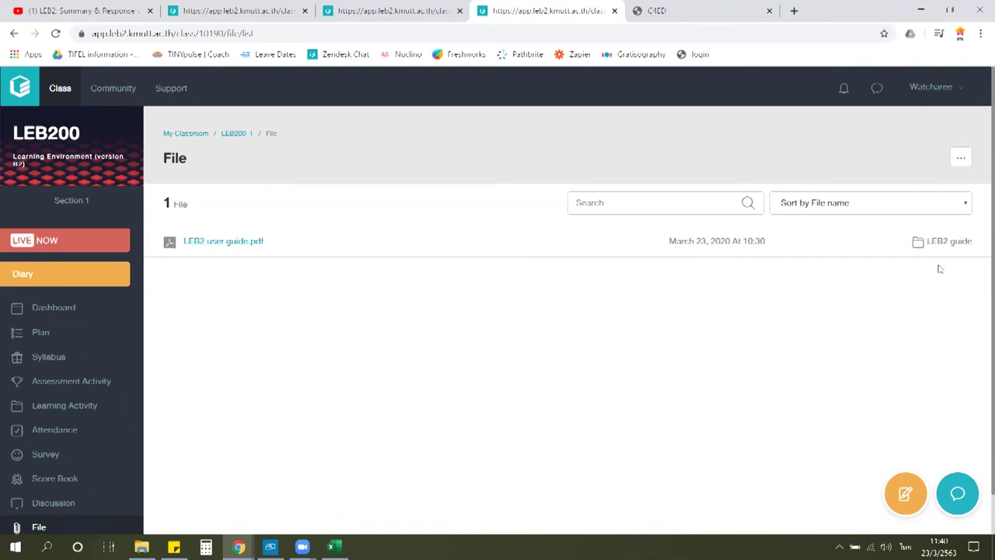
{"action": "scroll", "coordinate": [122, 360], "scroll_direction": "down", "scroll_amount": 1}
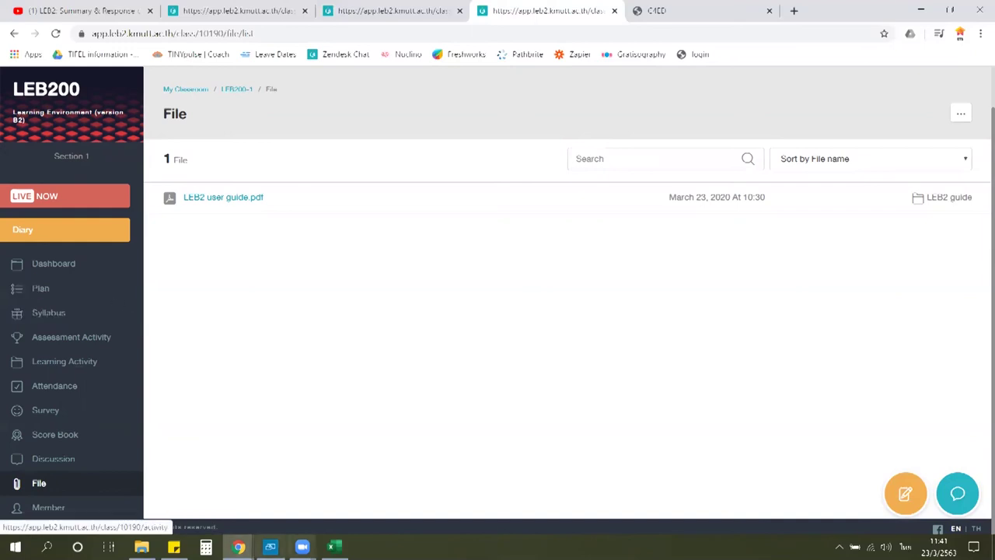
{"action": "left_click", "coordinate": [302, 547]}
{"action": "left_click", "coordinate": [270, 546]}
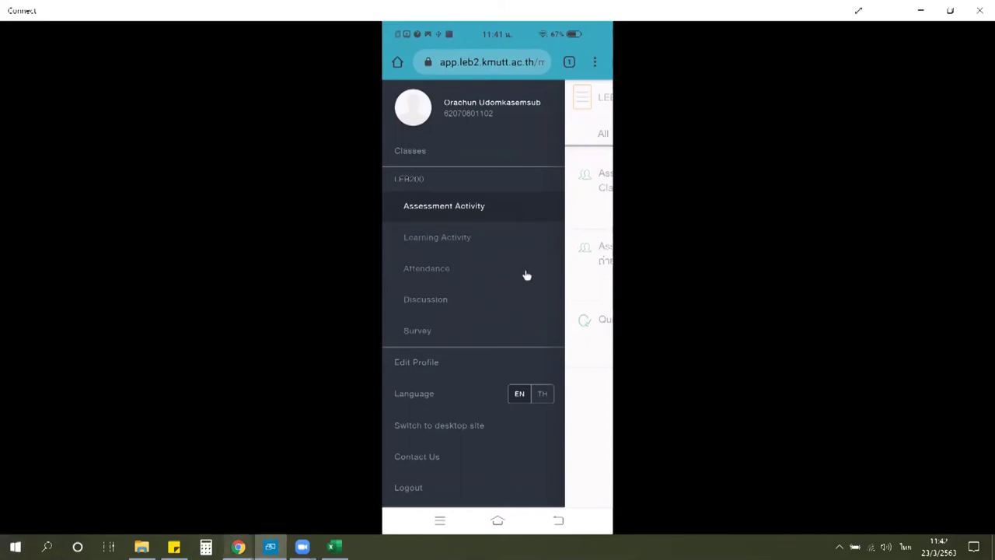
{"action": "mouse_move", "coordinate": [238, 547]}
{"action": "left_click", "coordinate": [189, 519]}
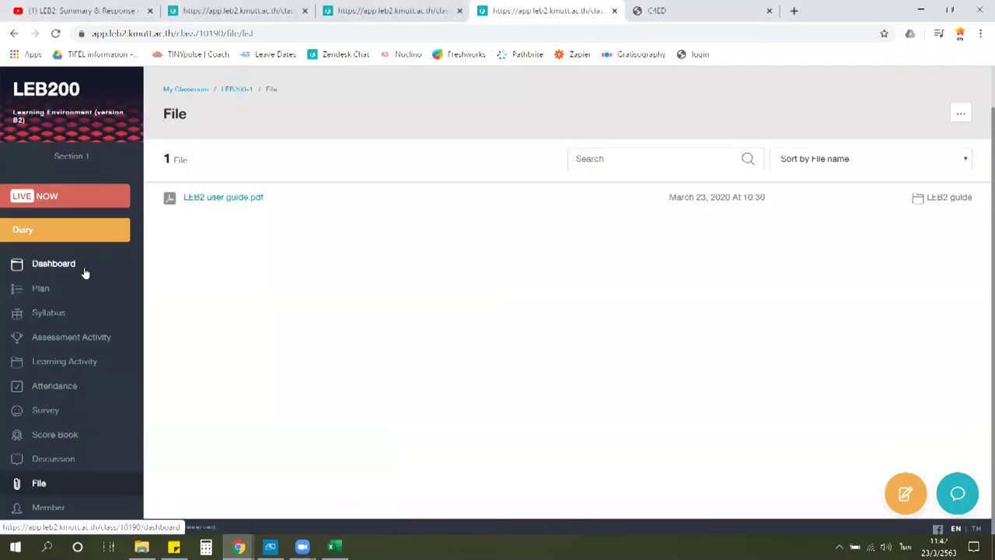
- Make the browser full screen with F11 and open the LEB200 class Dashboard
{"action": "key", "text": "F11"}
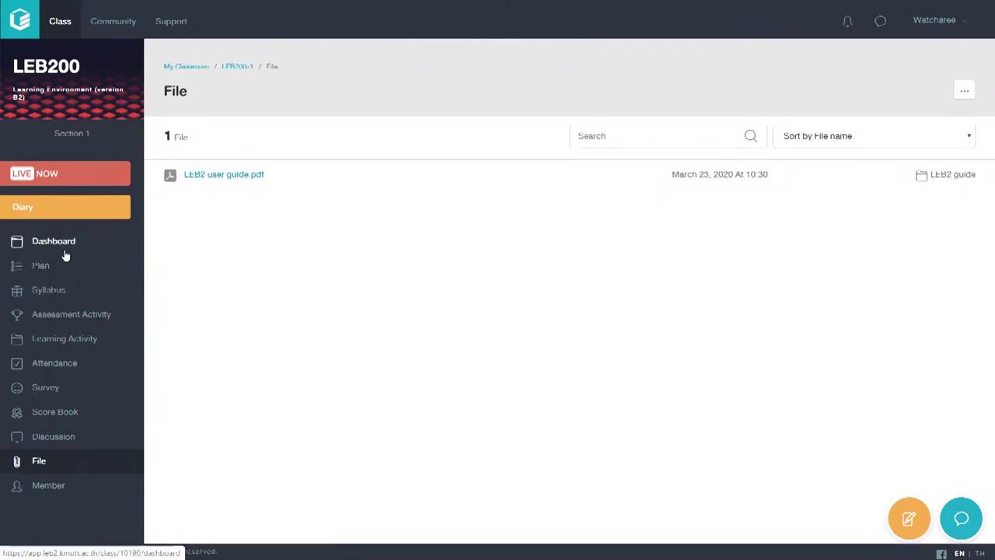
{"action": "left_click", "coordinate": [65, 244]}
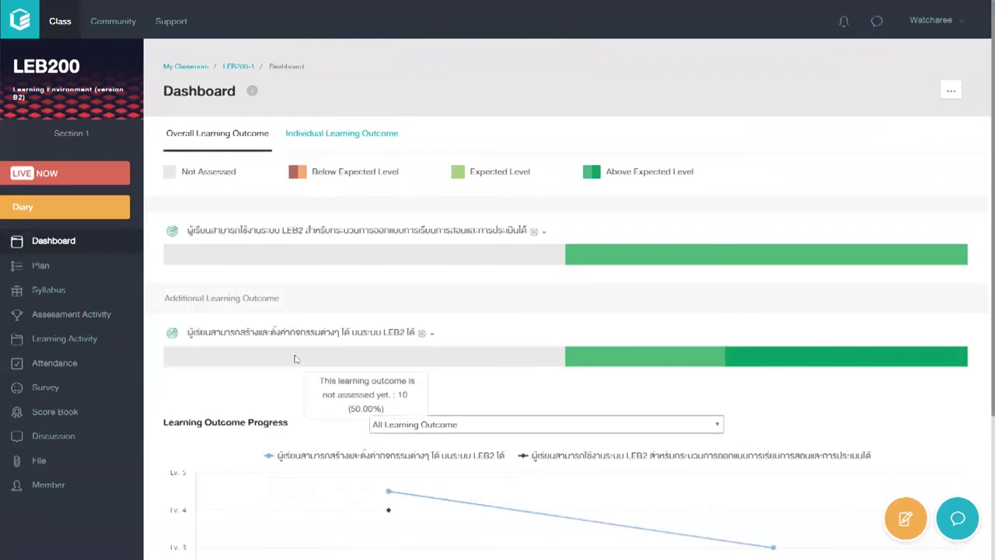
{"action": "scroll", "coordinate": [268, 373], "scroll_direction": "down", "scroll_amount": 1}
{"action": "scroll", "coordinate": [265, 370], "scroll_direction": "up", "scroll_amount": 1}
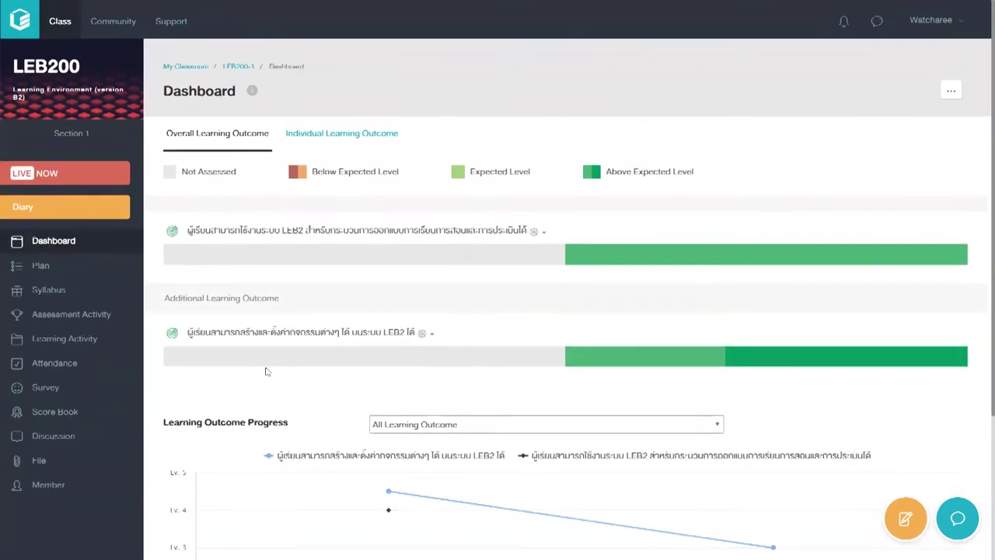
{"action": "mouse_move", "coordinate": [264, 365]}
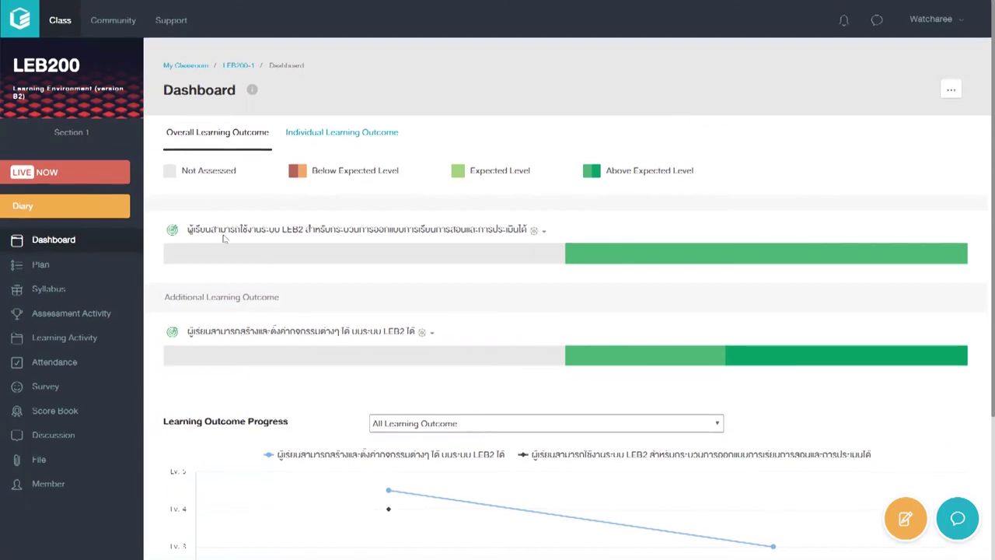
- Toggle the Learning Outcome Progress chart legend so the first outcome's line is shown
{"action": "scroll", "coordinate": [210, 202], "scroll_direction": "down", "scroll_amount": 3}
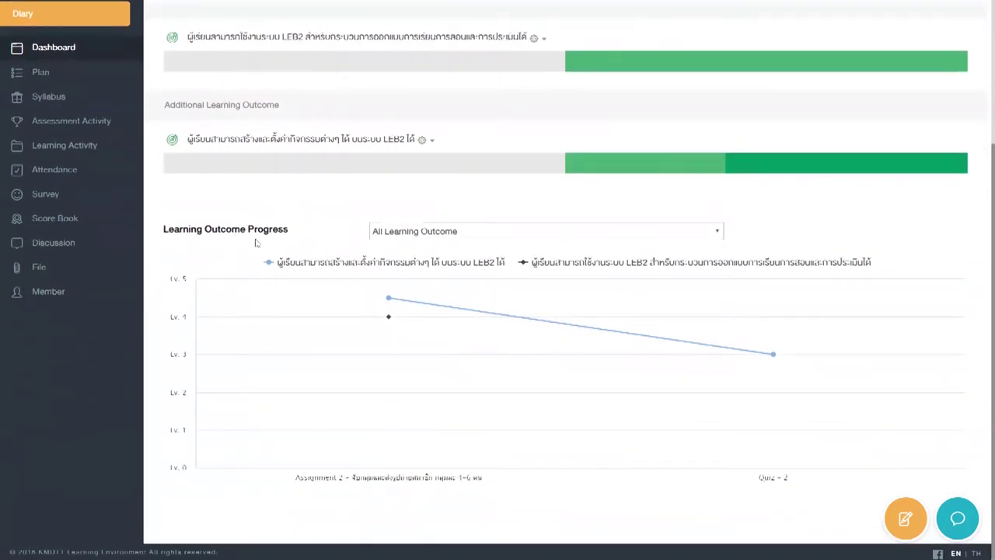
{"action": "mouse_move", "coordinate": [315, 303]}
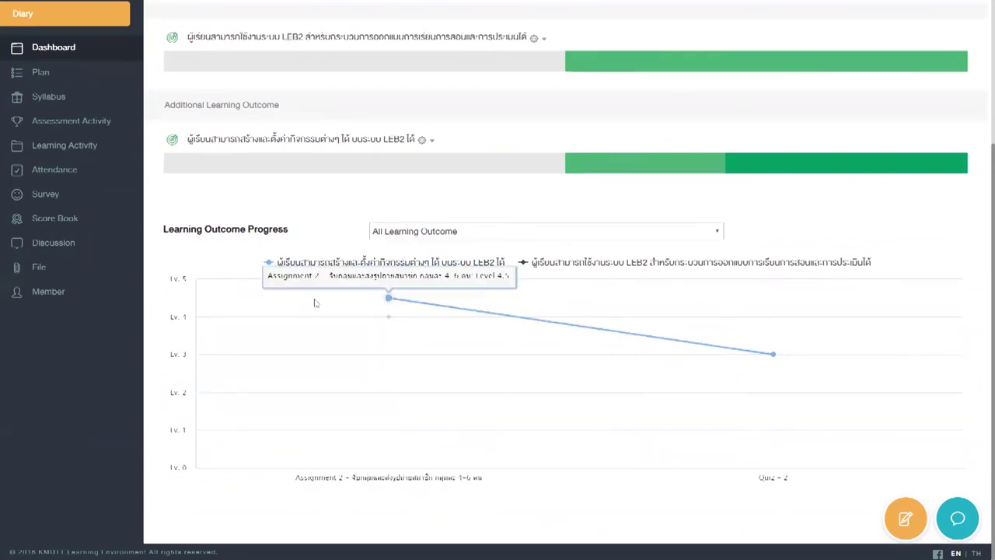
{"action": "mouse_move", "coordinate": [388, 314]}
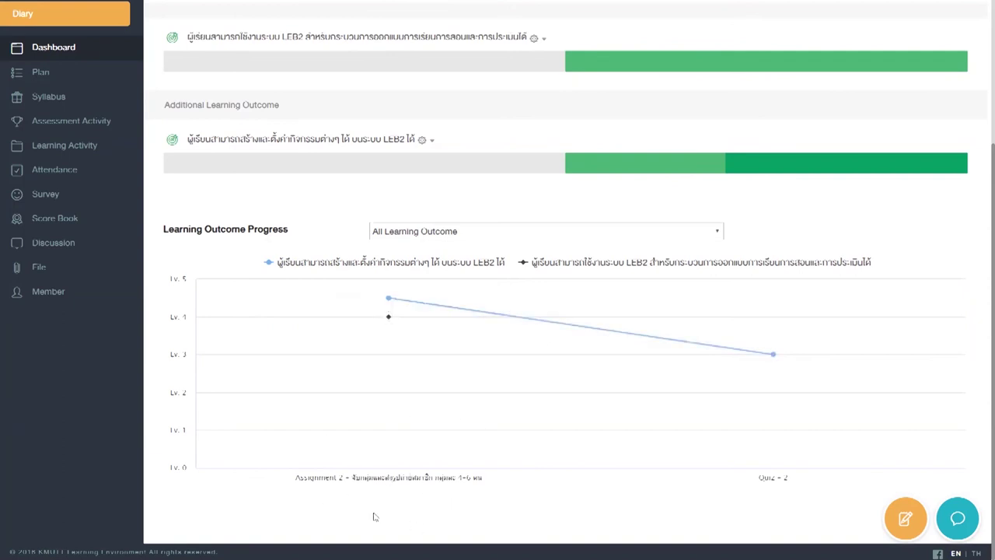
{"action": "mouse_move", "coordinate": [389, 292]}
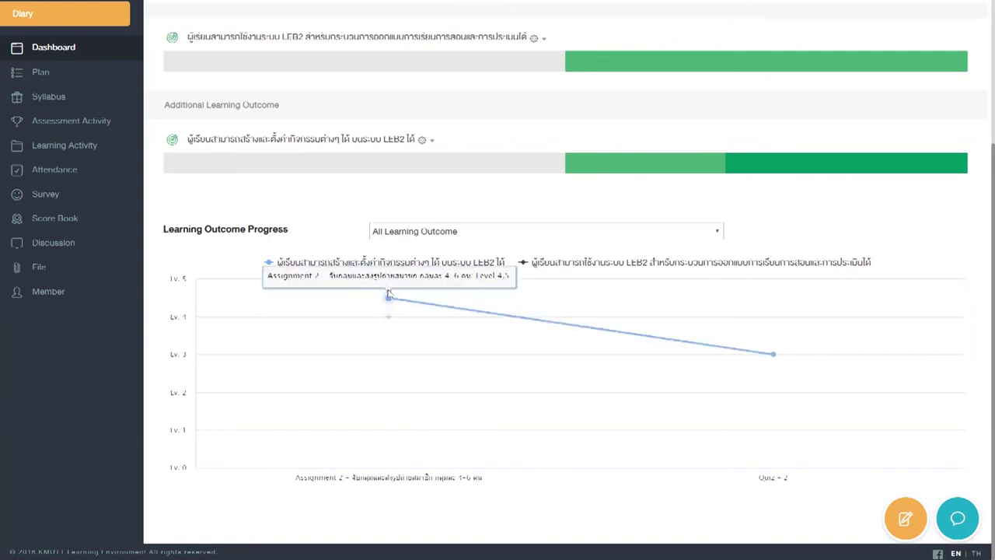
{"action": "mouse_move", "coordinate": [771, 363]}
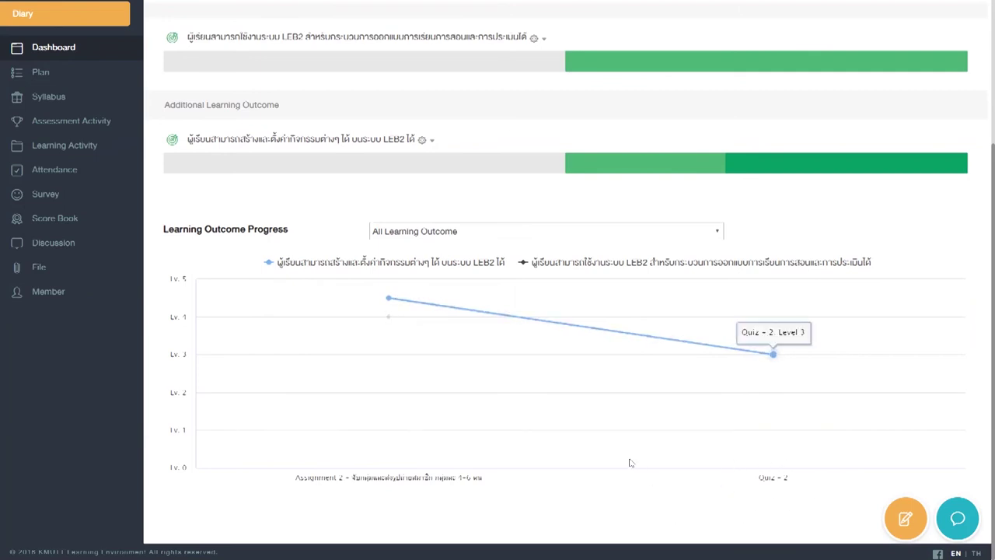
{"action": "mouse_move", "coordinate": [389, 367]}
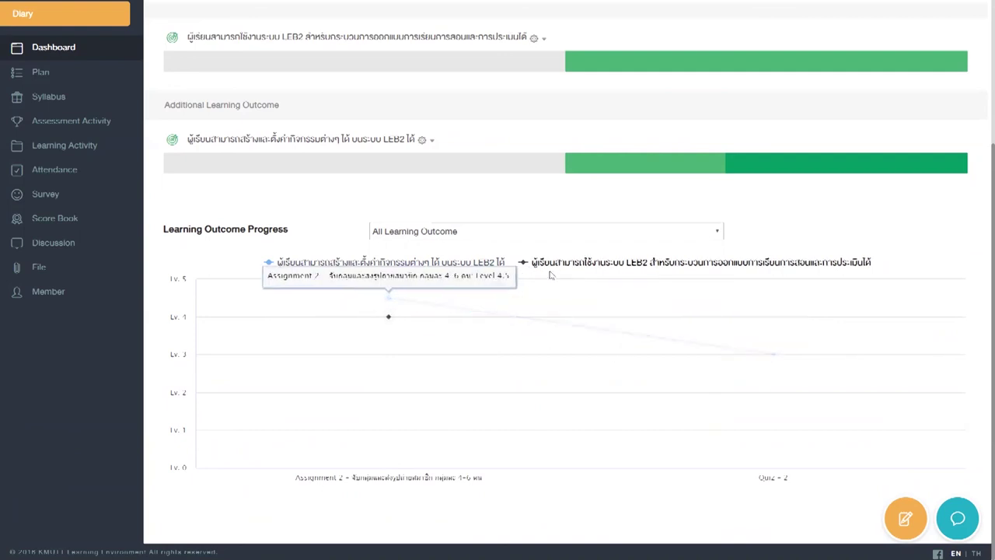
{"action": "left_click", "coordinate": [503, 264]}
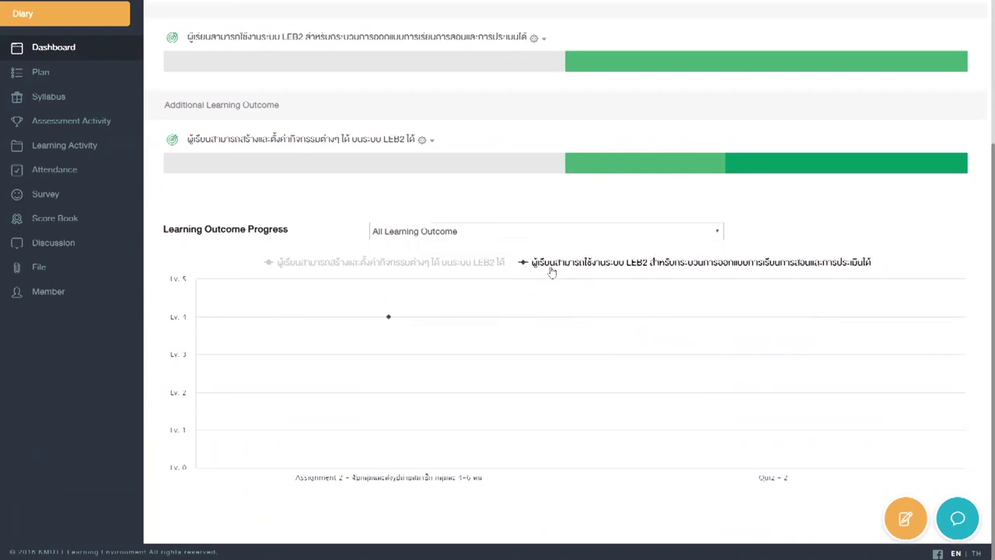
{"action": "left_click", "coordinate": [527, 265]}
{"action": "left_click", "coordinate": [528, 262]}
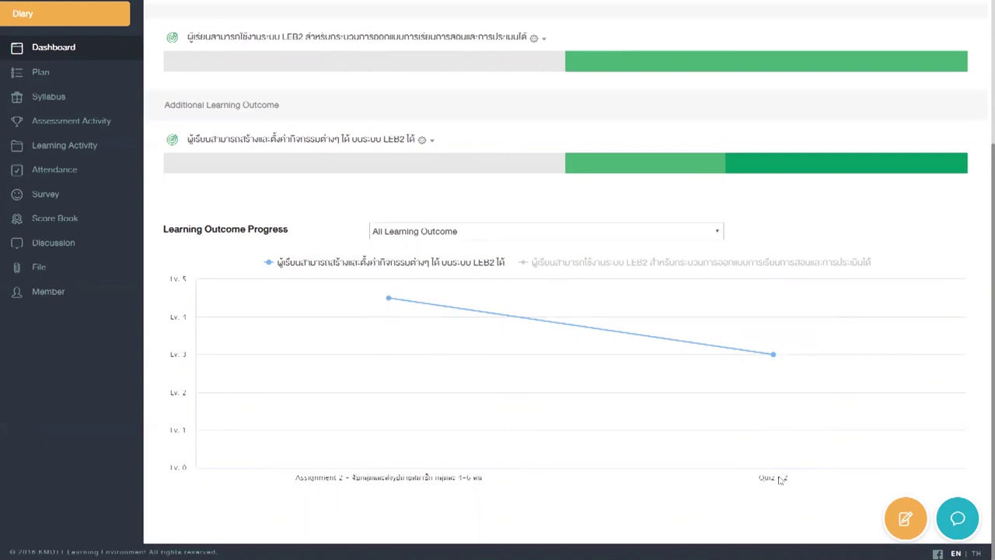
{"action": "mouse_move", "coordinate": [772, 466]}
{"action": "mouse_move", "coordinate": [725, 459]}
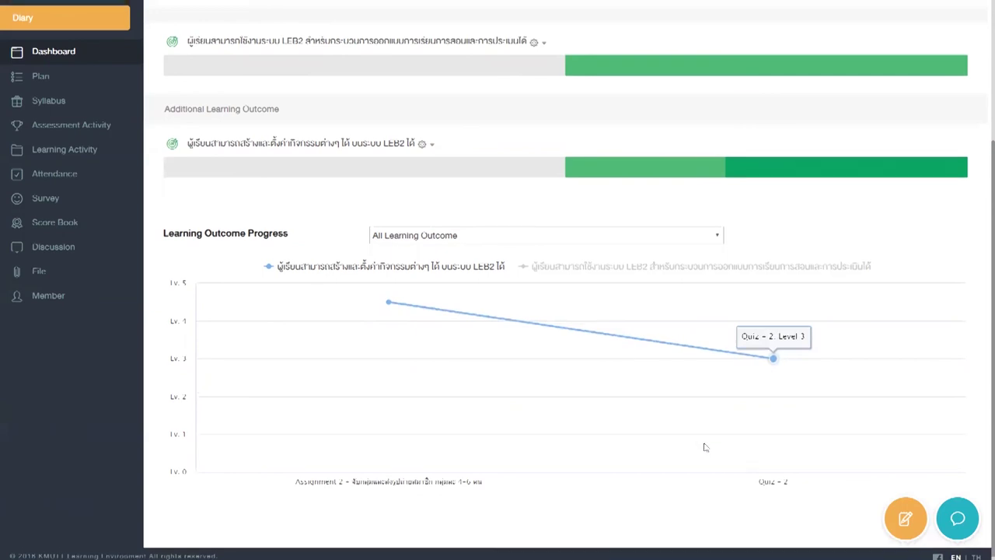
{"action": "scroll", "coordinate": [704, 447], "scroll_direction": "up", "scroll_amount": 3}
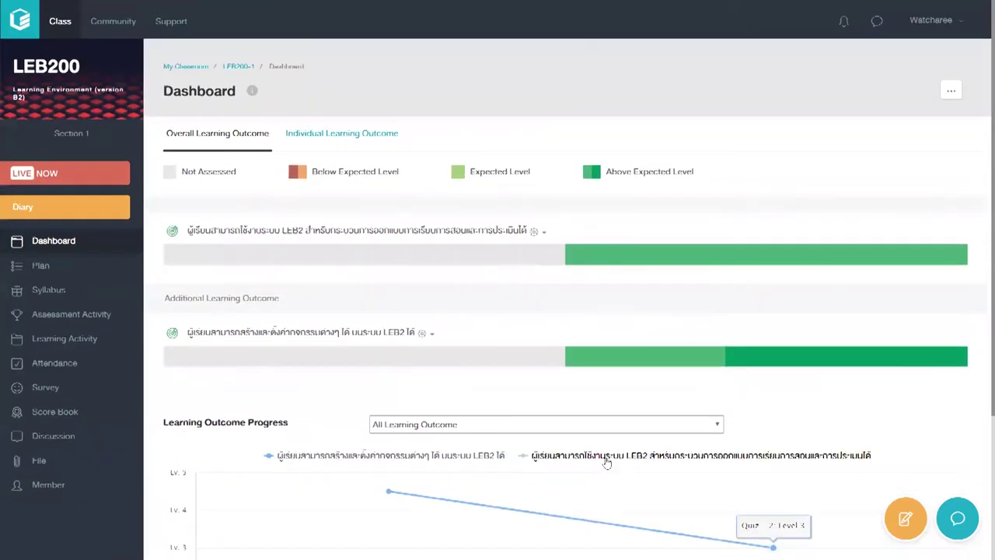
- Hide the second learning outcome's series from the progress chart
{"action": "left_click", "coordinate": [607, 462]}
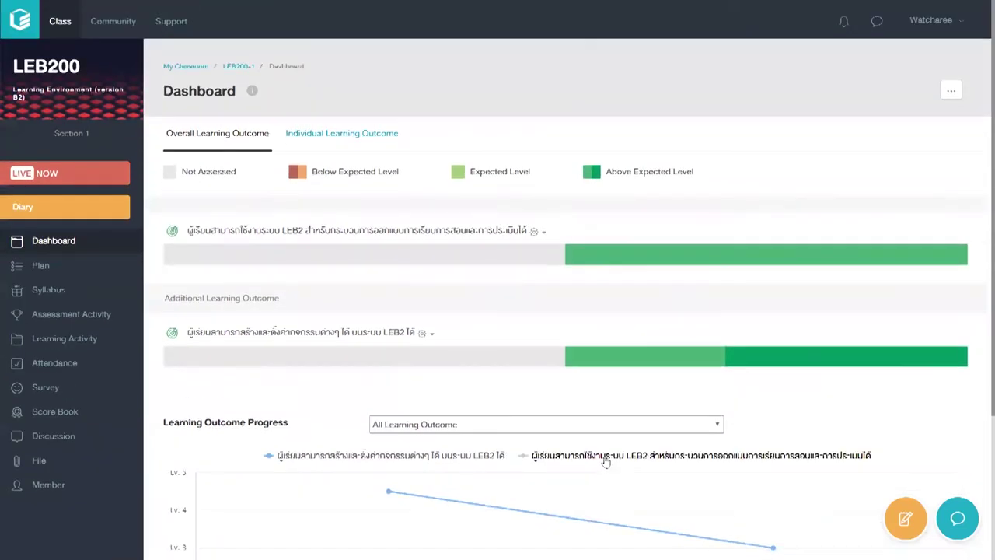
{"action": "scroll", "coordinate": [604, 460], "scroll_direction": "down", "scroll_amount": 2}
{"action": "scroll", "coordinate": [213, 241], "scroll_direction": "up", "scroll_amount": 1}
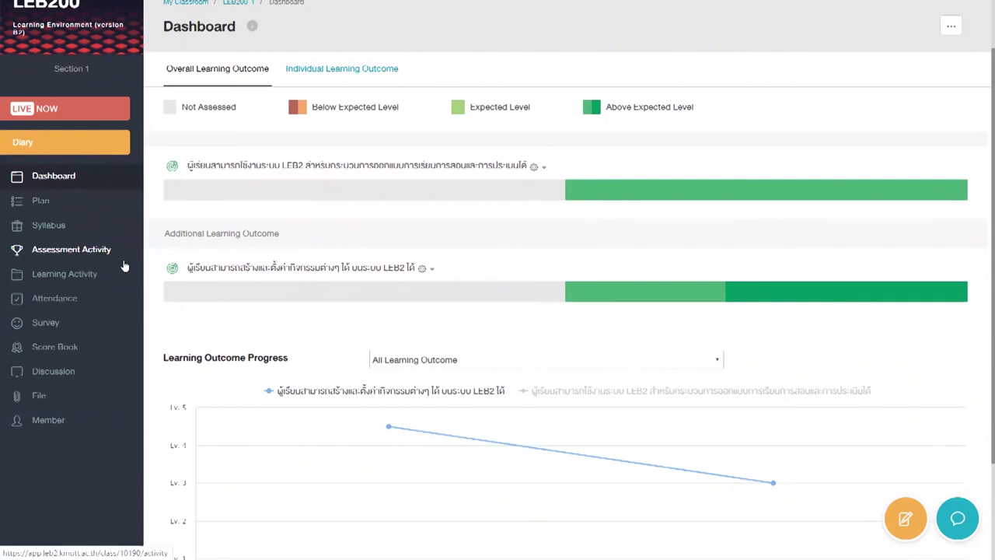
{"action": "scroll", "coordinate": [291, 316], "scroll_direction": "down", "scroll_amount": 2}
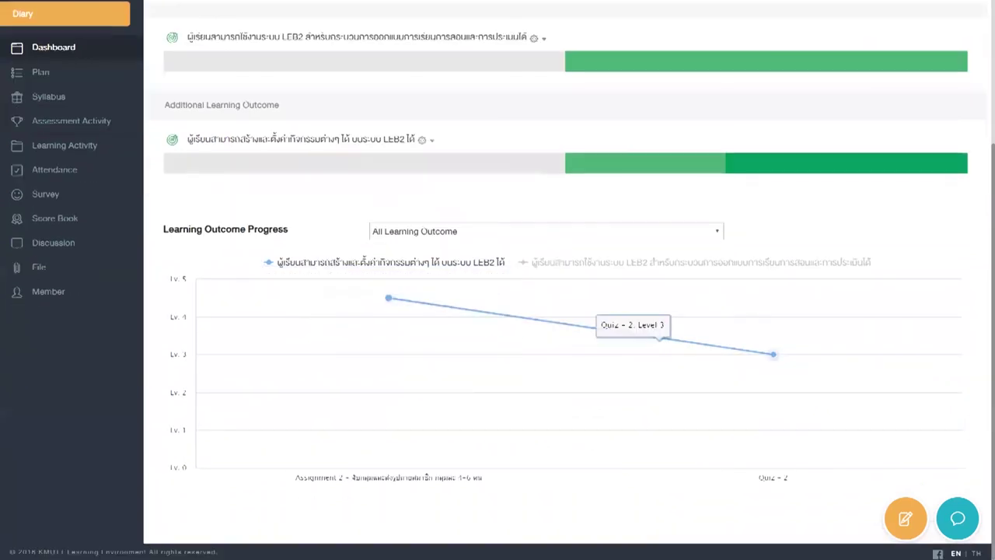
{"action": "scroll", "coordinate": [155, 252], "scroll_direction": "up", "scroll_amount": 2}
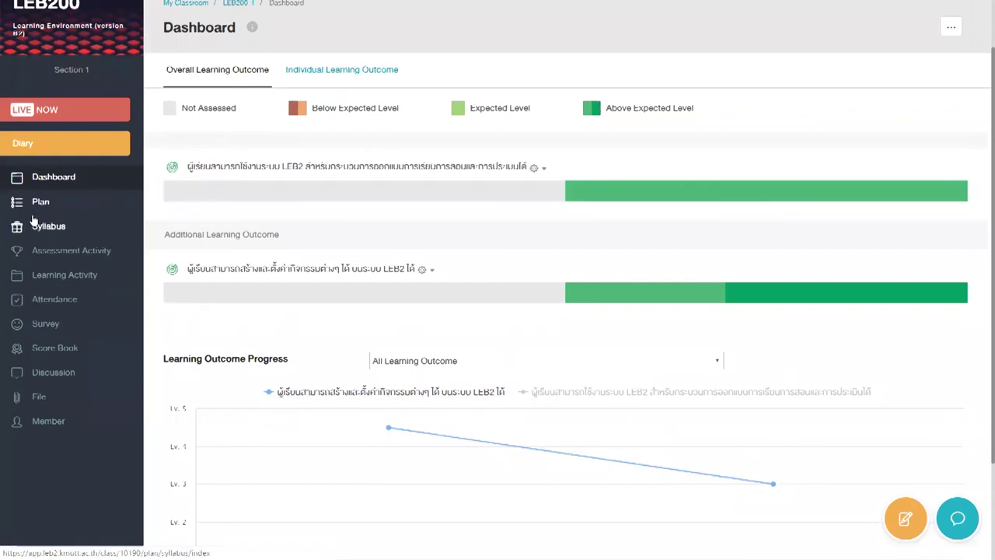
- Open the class Plan, close the Diary panel, and scroll to Additional Learning Outcome
{"action": "left_click", "coordinate": [36, 206]}
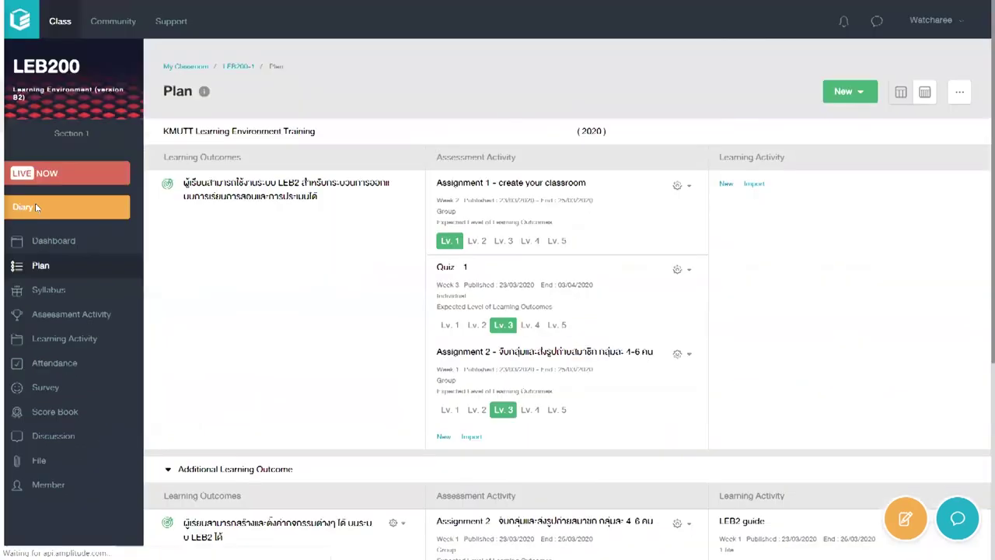
{"action": "left_click", "coordinate": [258, 226]}
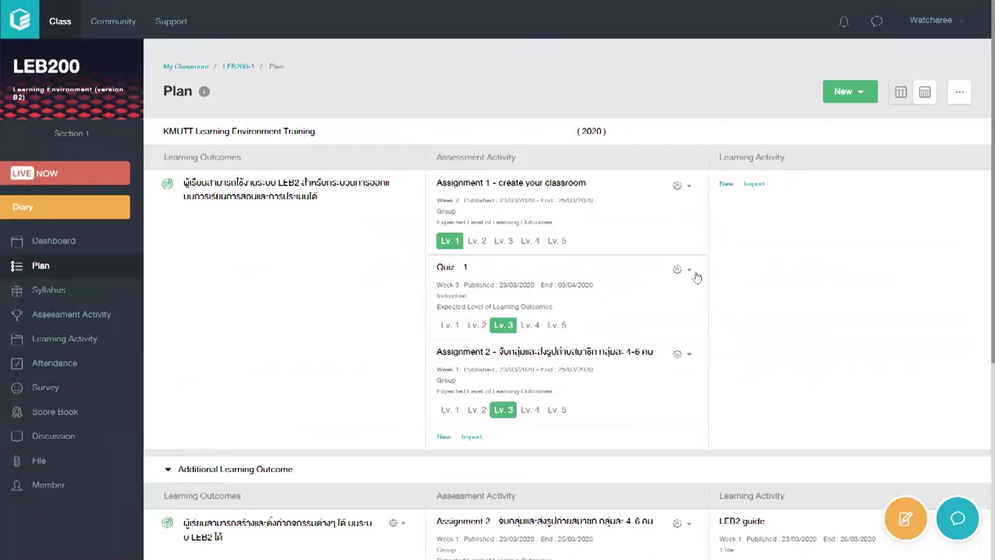
{"action": "scroll", "coordinate": [708, 280], "scroll_direction": "down", "scroll_amount": 3}
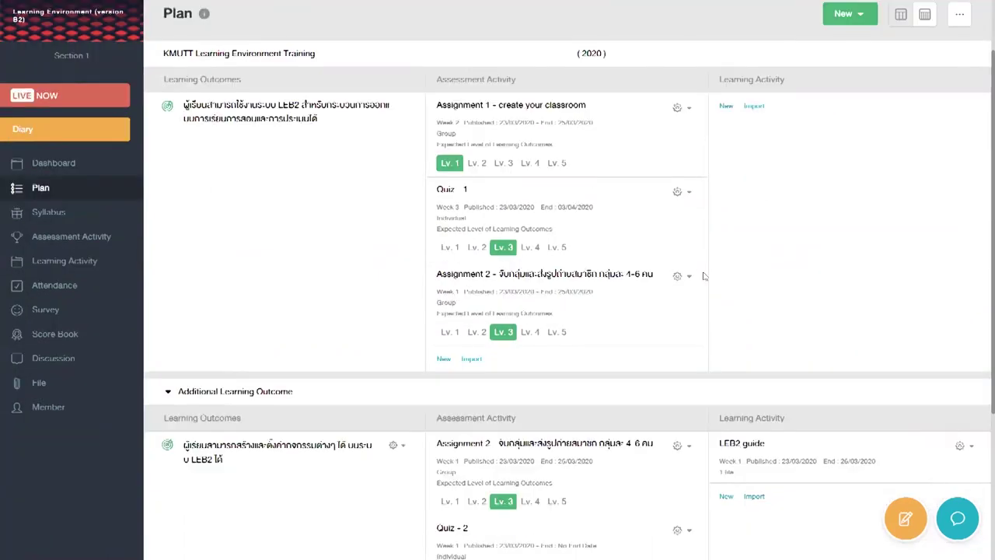
{"action": "scroll", "coordinate": [700, 277], "scroll_direction": "up", "scroll_amount": 3}
{"action": "scroll", "coordinate": [660, 284], "scroll_direction": "down", "scroll_amount": 3}
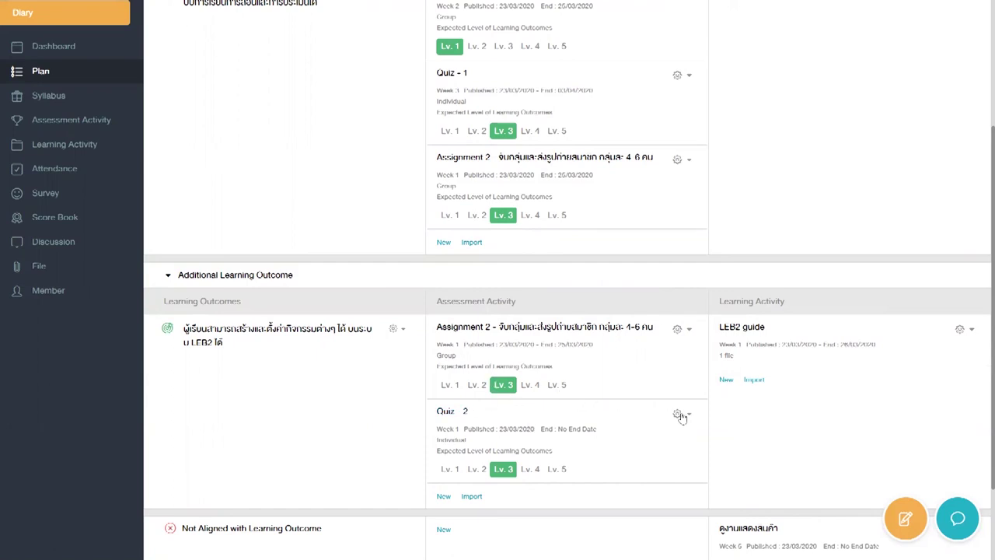
- Add Quiz 2 to the diary with the note 'ปรับเวลาจาก 30 sec เป็น 1 min'
{"action": "left_click", "coordinate": [682, 417]}
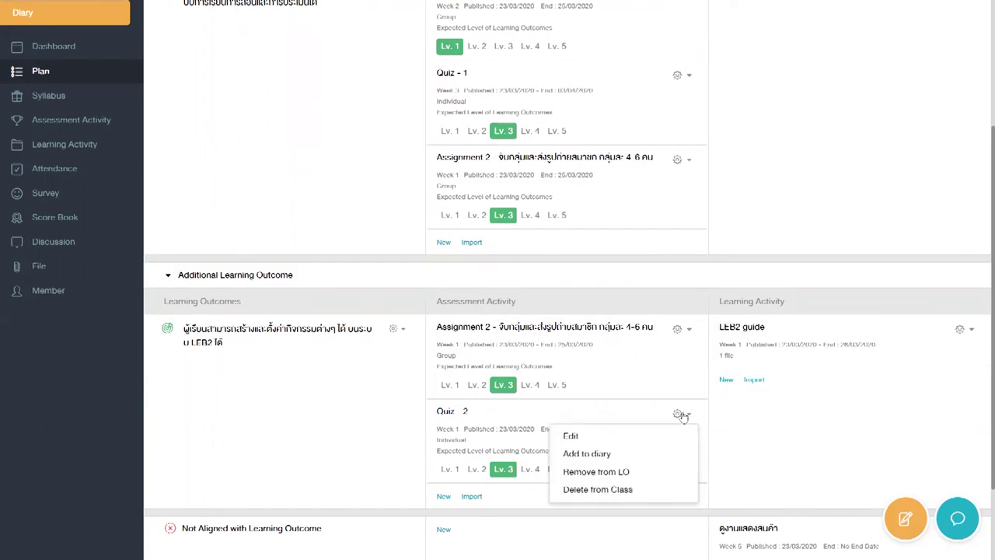
{"action": "left_click", "coordinate": [600, 456]}
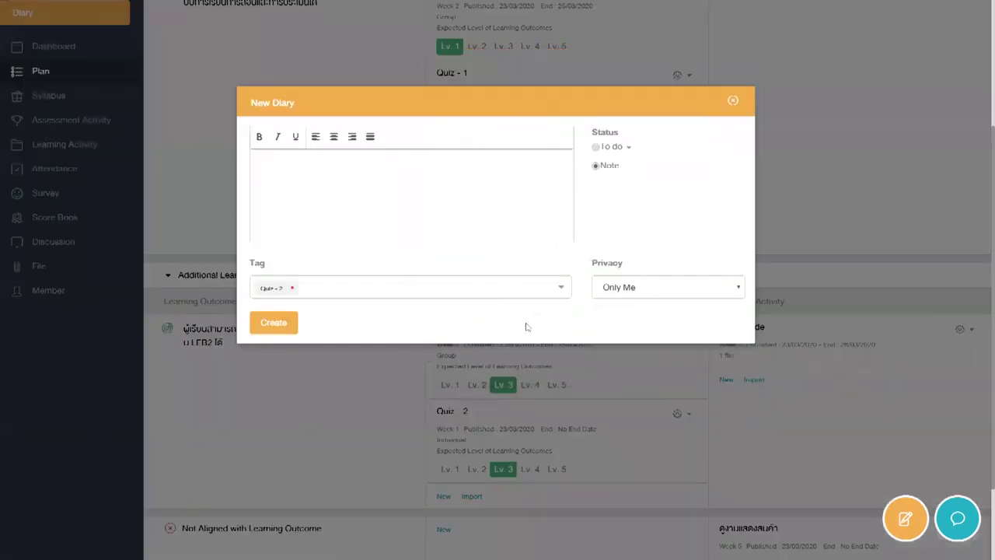
{"action": "left_click", "coordinate": [507, 224]}
{"action": "type", "text": "ปรับเว"}
{"action": "type", "text": "ลา"}
{"action": "type", "text": "ใช"}
{"action": "key", "text": "BackSpace"}
{"action": "key", "text": "BackSpace"}
{"action": "type", "text": "จาก 30 sec"}
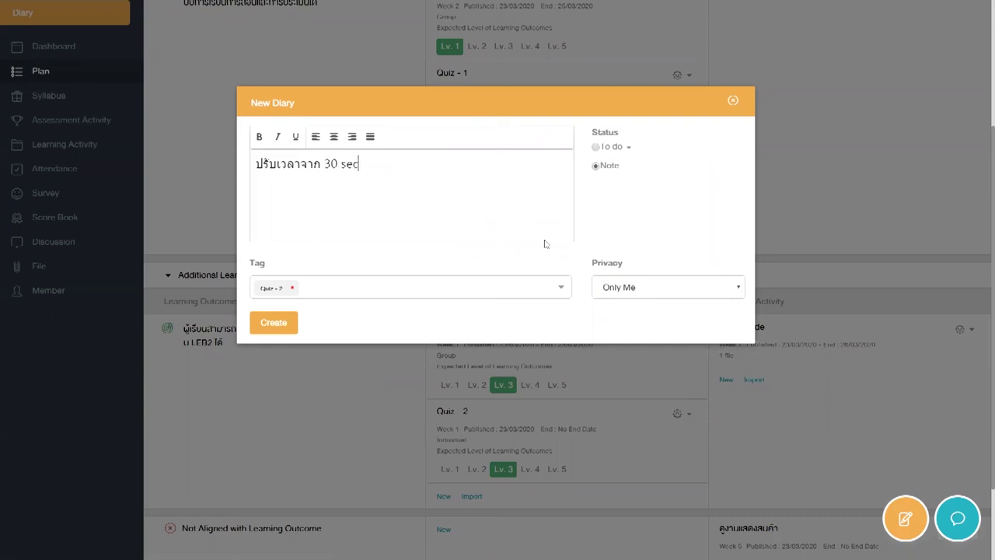
{"action": "type", "text": " เป็น 1 min"}
- Make the entry a Next Semester to-do, keep privacy Only Me, and create it
{"action": "left_click_drag", "start_coordinate": [589, 132], "coordinate": [632, 140]}
{"action": "left_click", "coordinate": [630, 140]}
{"action": "left_click", "coordinate": [596, 146]}
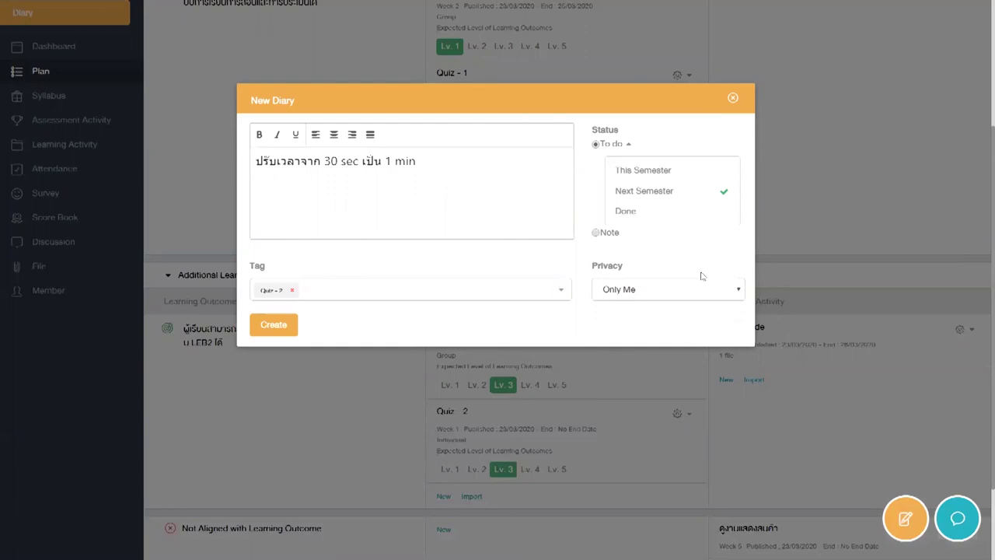
{"action": "left_click", "coordinate": [659, 293]}
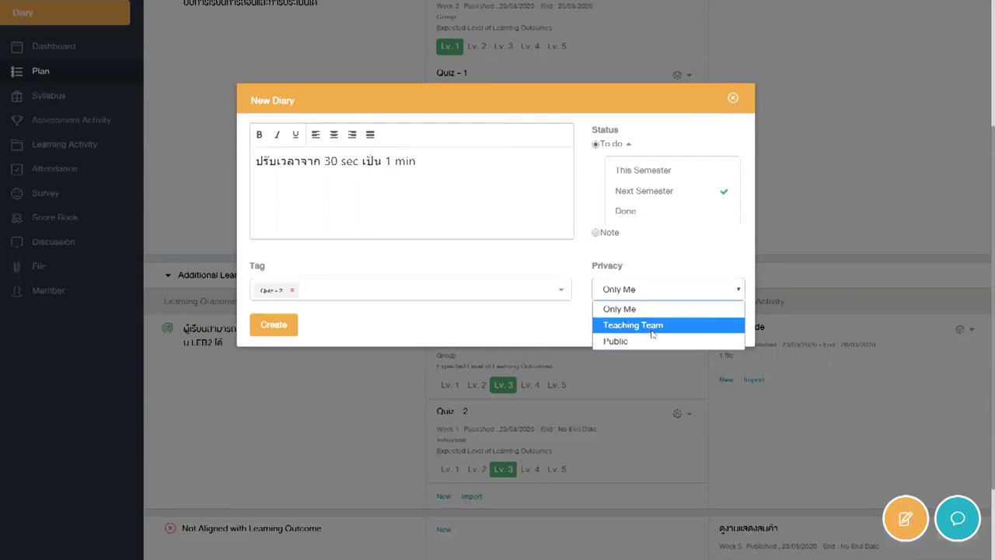
{"action": "left_click", "coordinate": [675, 258]}
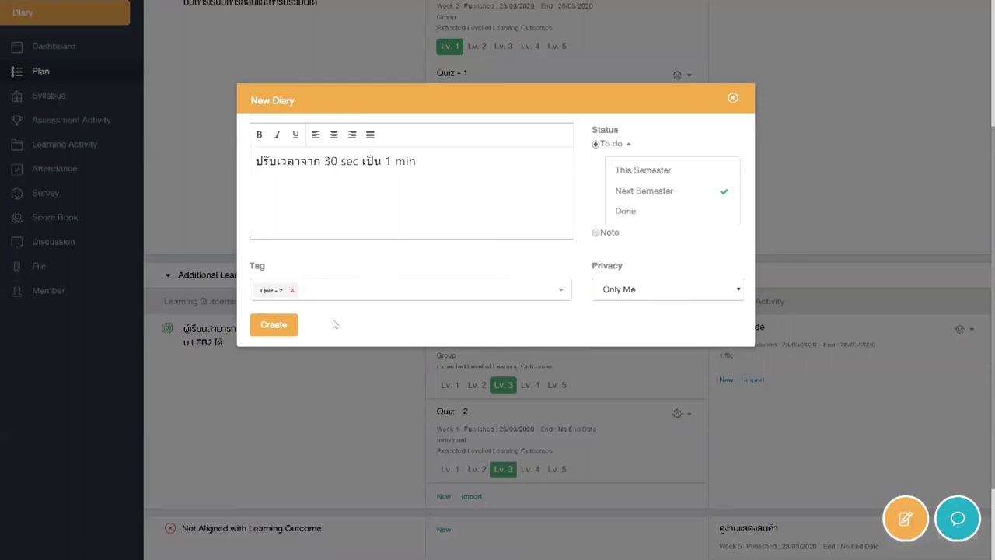
{"action": "left_click", "coordinate": [274, 329]}
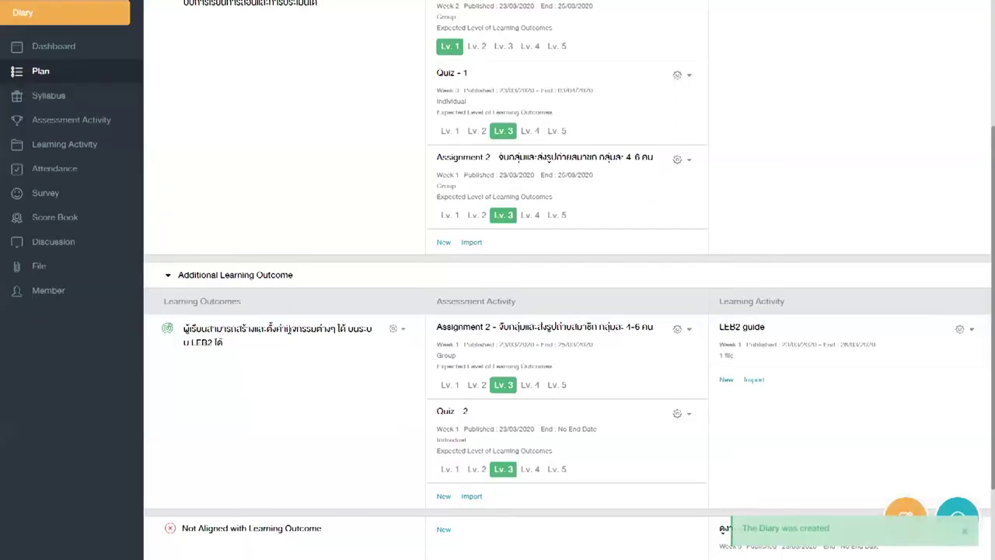
- Check the new Quiz 2 entry in the diary panel, then close the panel
{"action": "scroll", "coordinate": [298, 323], "scroll_direction": "up", "scroll_amount": 2}
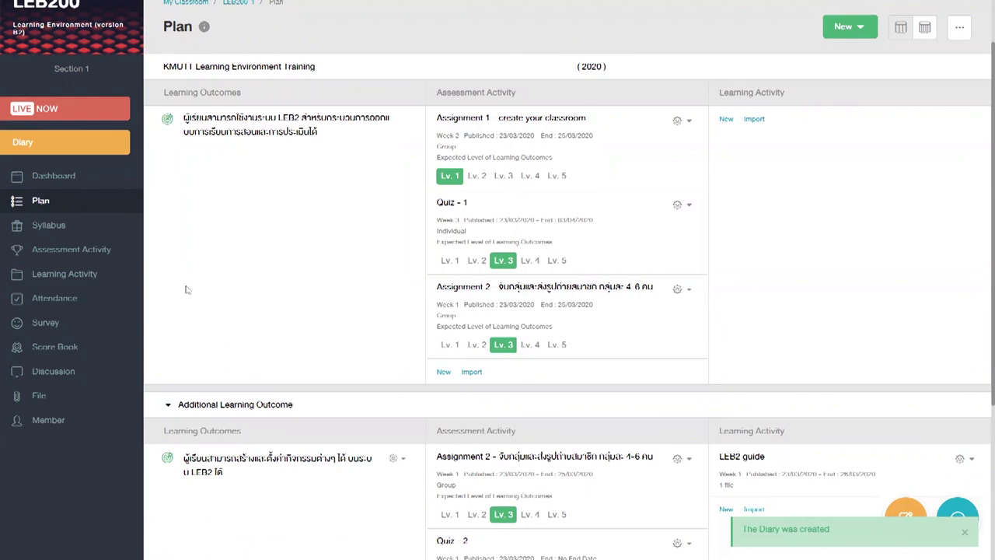
{"action": "left_click", "coordinate": [78, 153]}
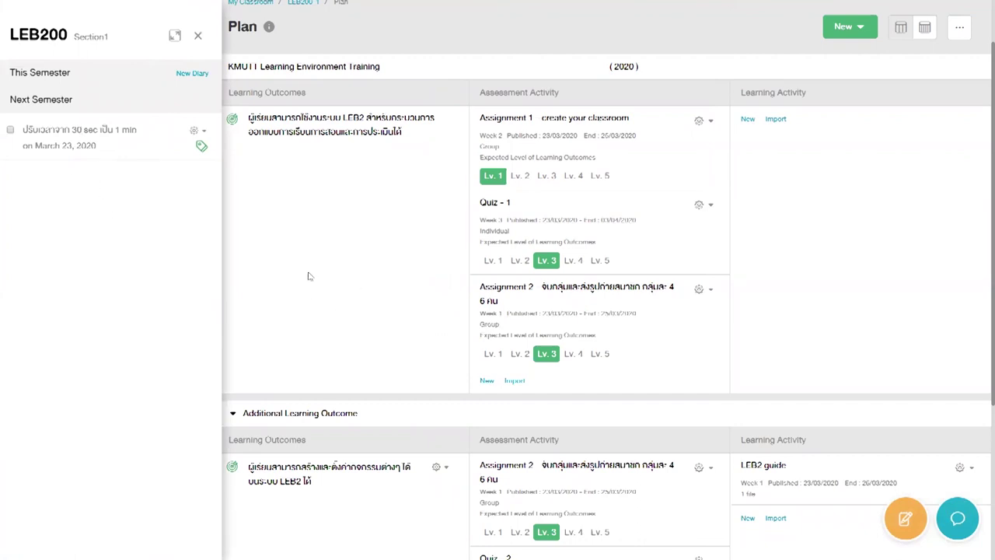
{"action": "left_click", "coordinate": [199, 39]}
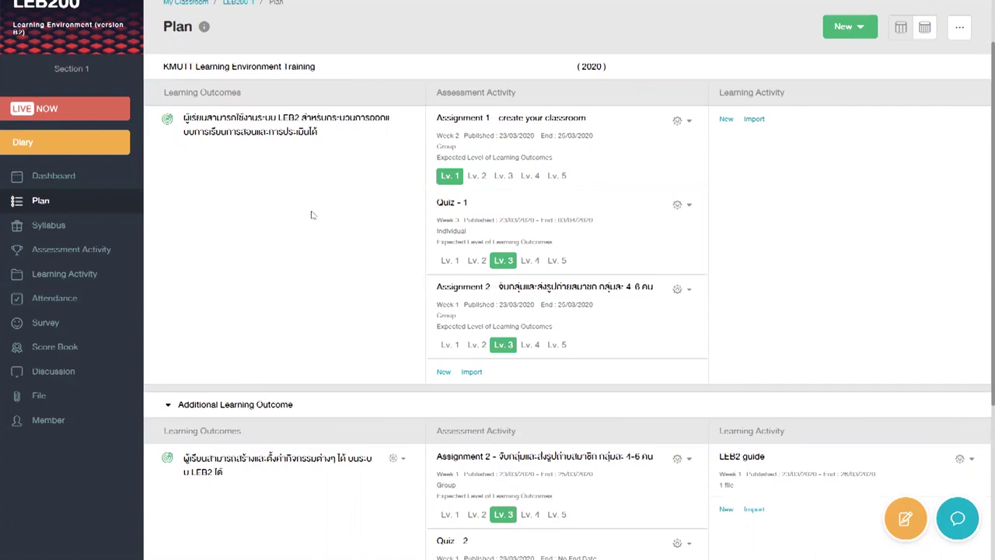
{"action": "left_click", "coordinate": [100, 146]}
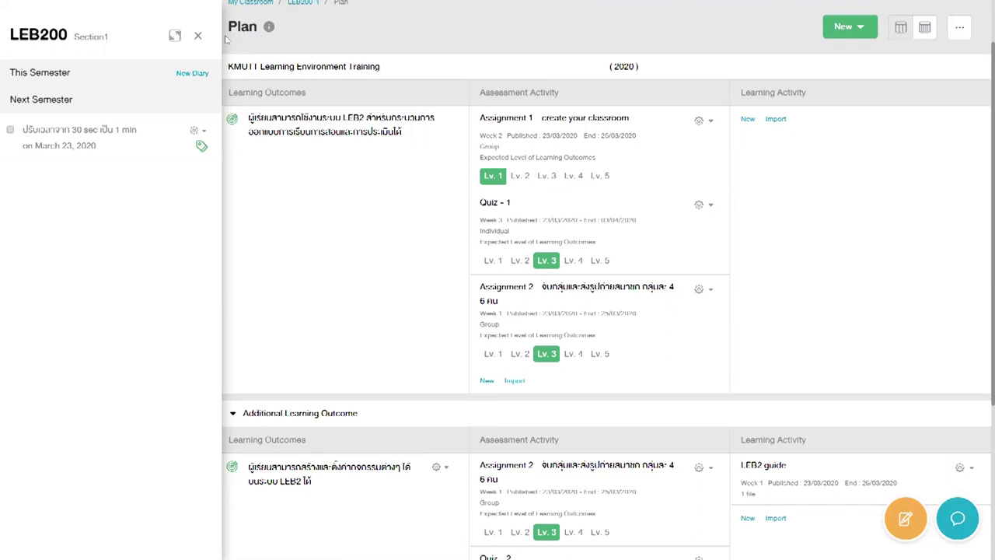
{"action": "left_click", "coordinate": [199, 36]}
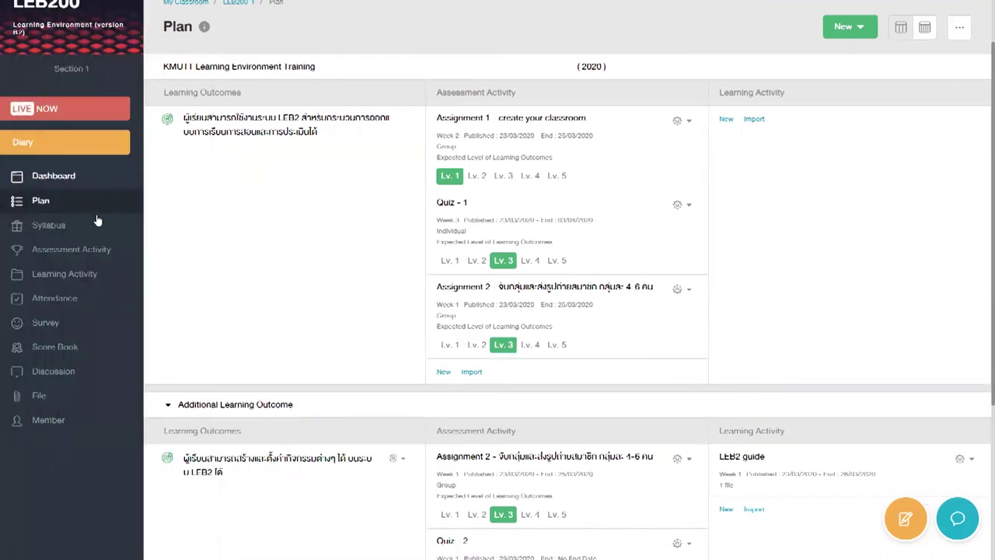
- Open the LEB200 class Dashboard and switch to the Individual Learning Outcome view
{"action": "left_click", "coordinate": [93, 183]}
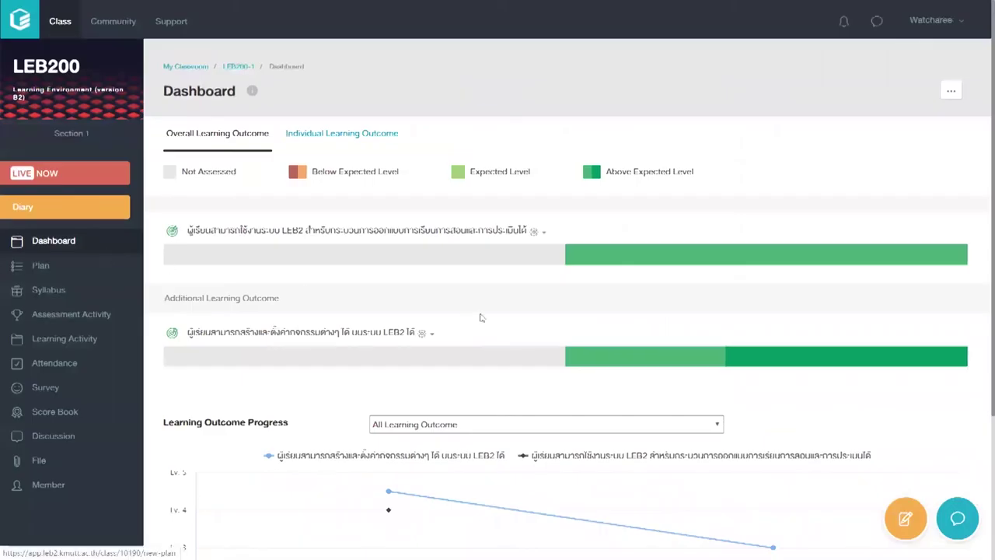
{"action": "mouse_move", "coordinate": [489, 361]}
{"action": "left_click", "coordinate": [348, 140]}
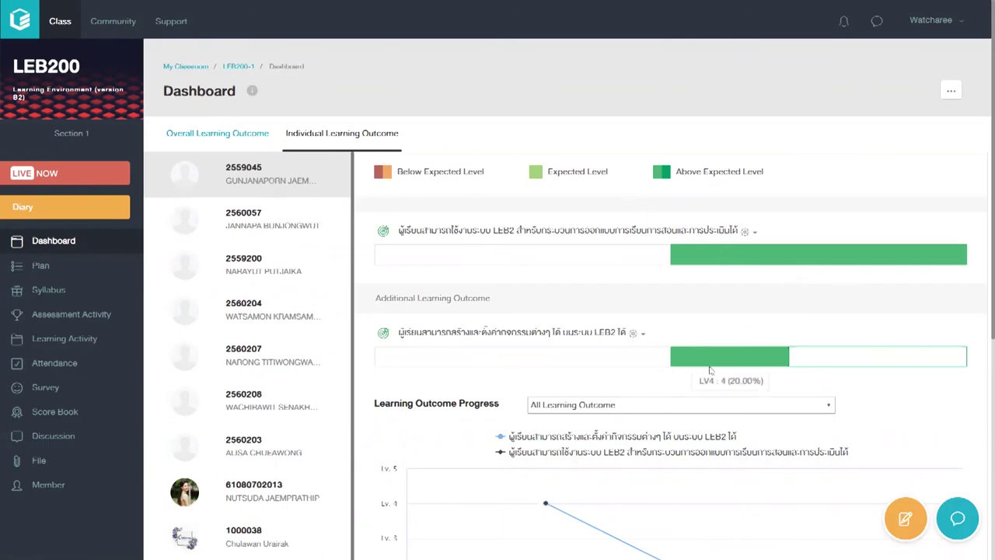
- View the outcome bars and progress charts of the next several students in the list
{"action": "scroll", "coordinate": [527, 346], "scroll_direction": "down", "scroll_amount": 3}
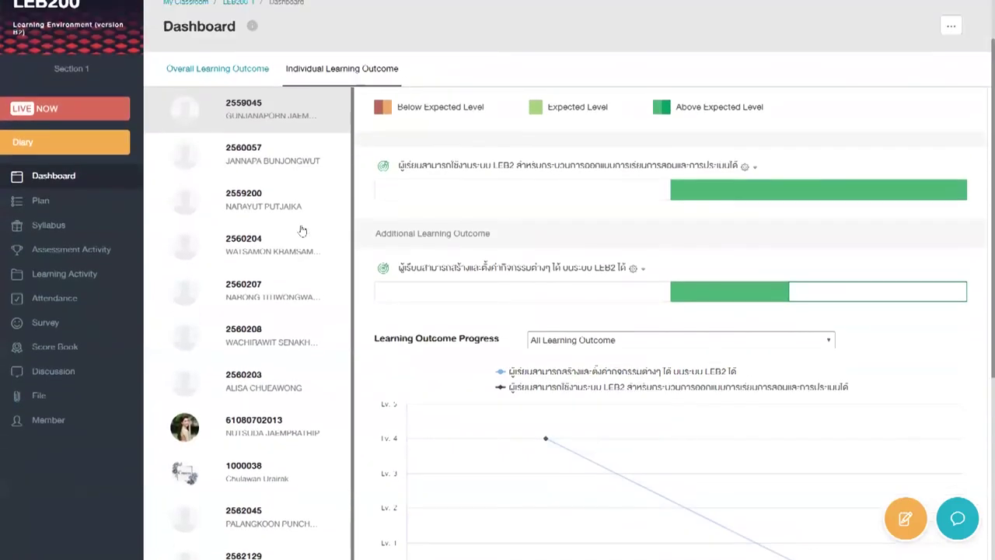
{"action": "left_click", "coordinate": [271, 172]}
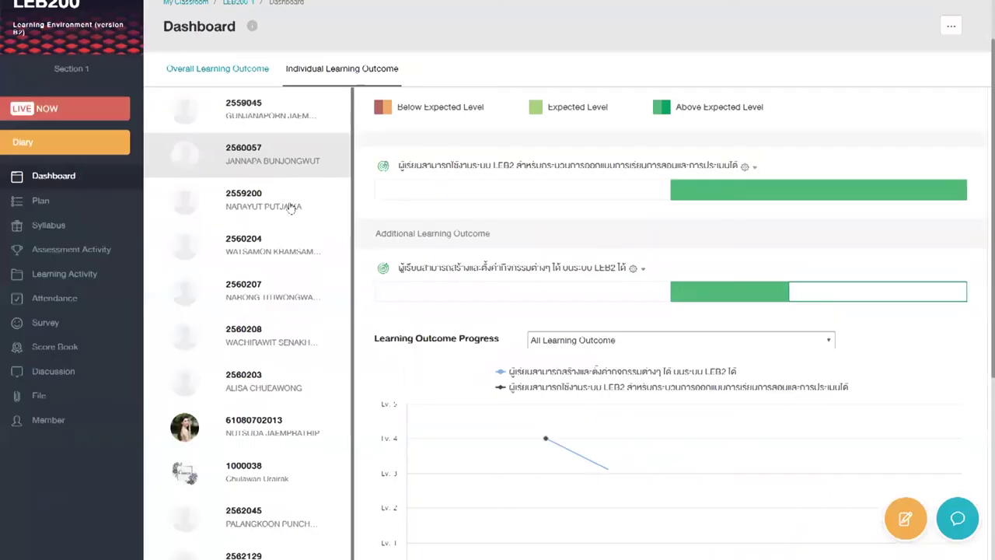
{"action": "double_click", "coordinate": [304, 303]}
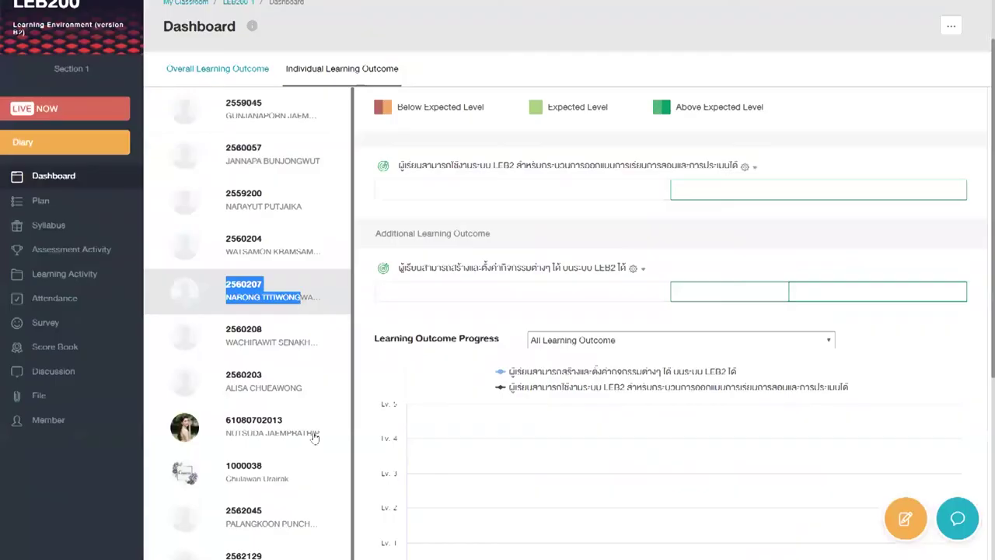
{"action": "left_click", "coordinate": [309, 435]}
{"action": "scroll", "coordinate": [544, 404], "scroll_direction": "down", "scroll_amount": 3}
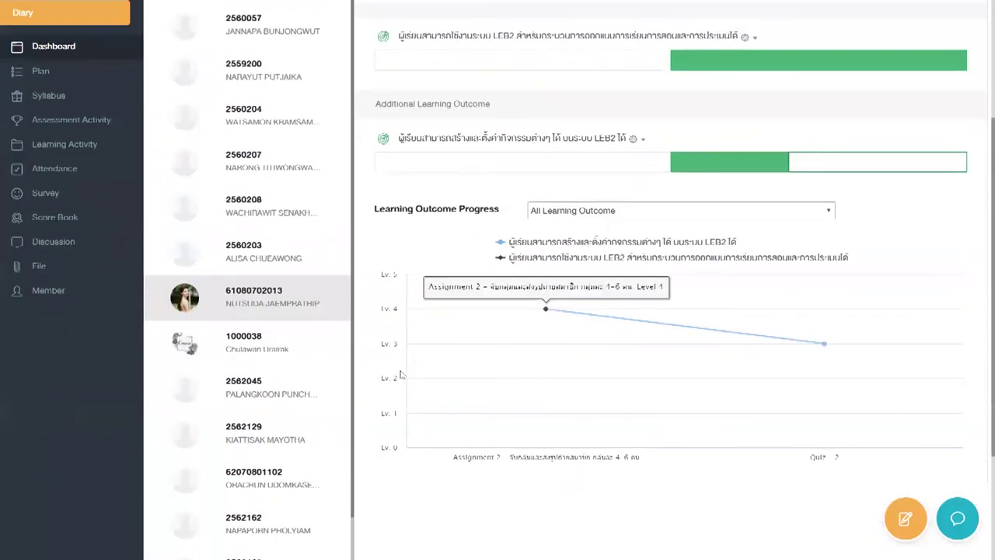
{"action": "left_click", "coordinate": [235, 386]}
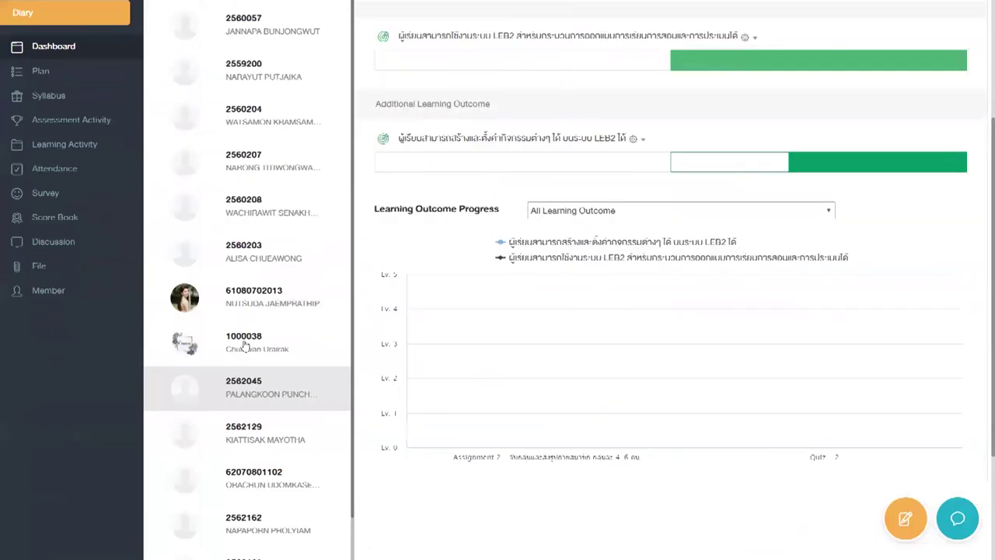
- Return to the first student's results, then check students further down, ending on an assessed one
{"action": "scroll", "coordinate": [243, 346], "scroll_direction": "up", "scroll_amount": 3}
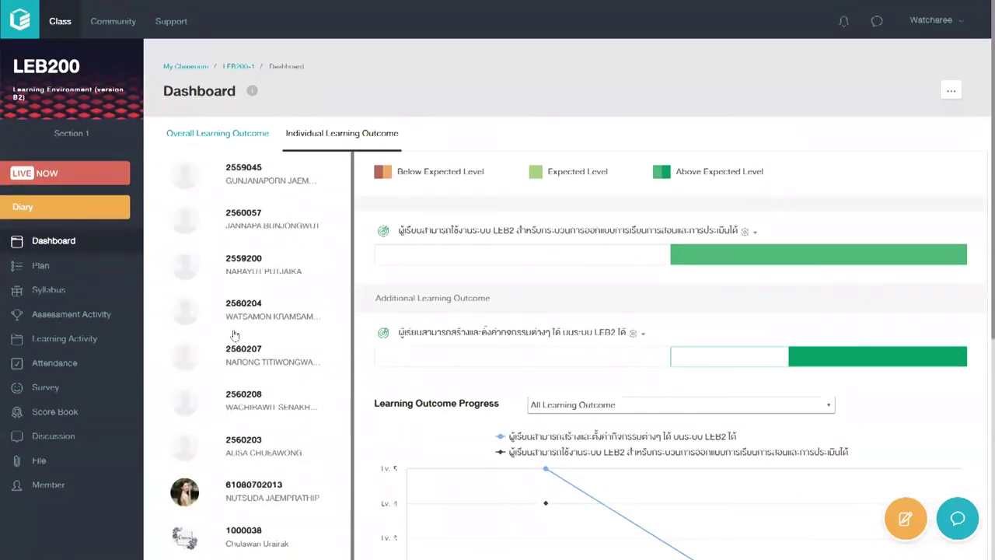
{"action": "left_click", "coordinate": [300, 185]}
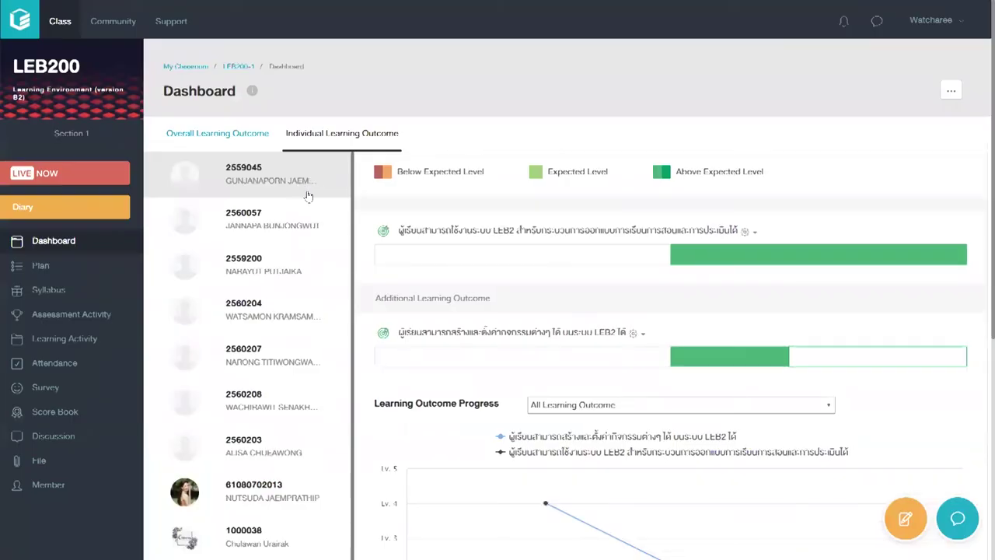
{"action": "scroll", "coordinate": [307, 272], "scroll_direction": "down", "scroll_amount": 1}
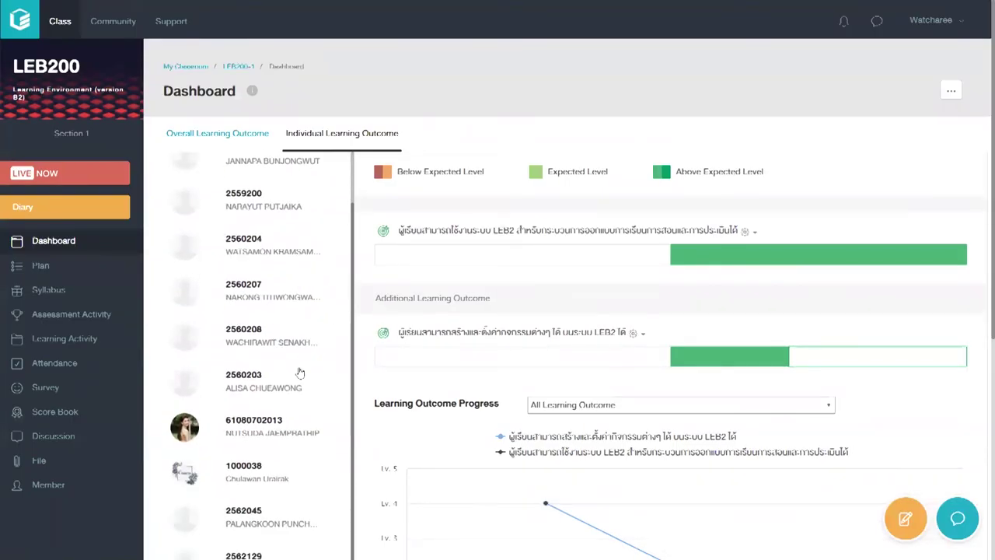
{"action": "left_click", "coordinate": [293, 373]}
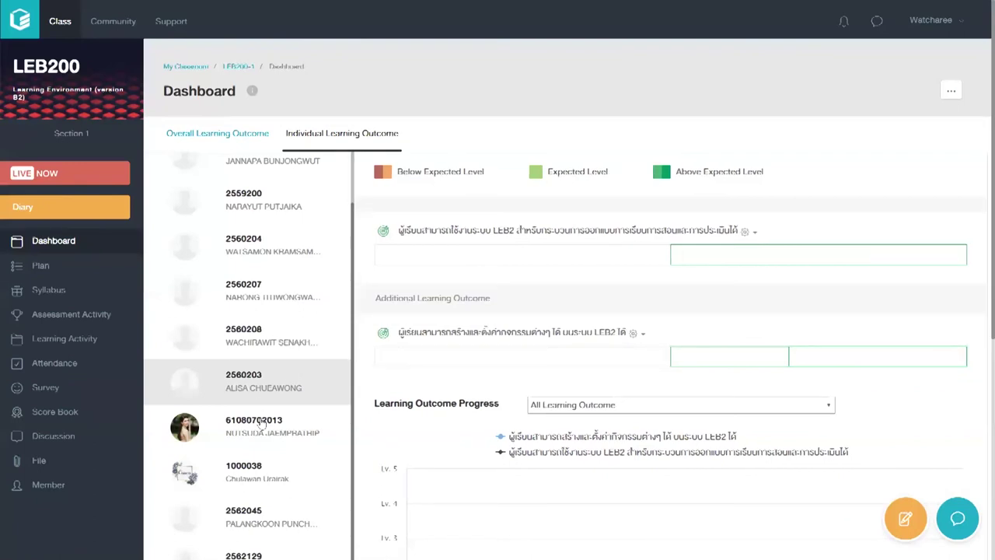
{"action": "left_click", "coordinate": [271, 457]}
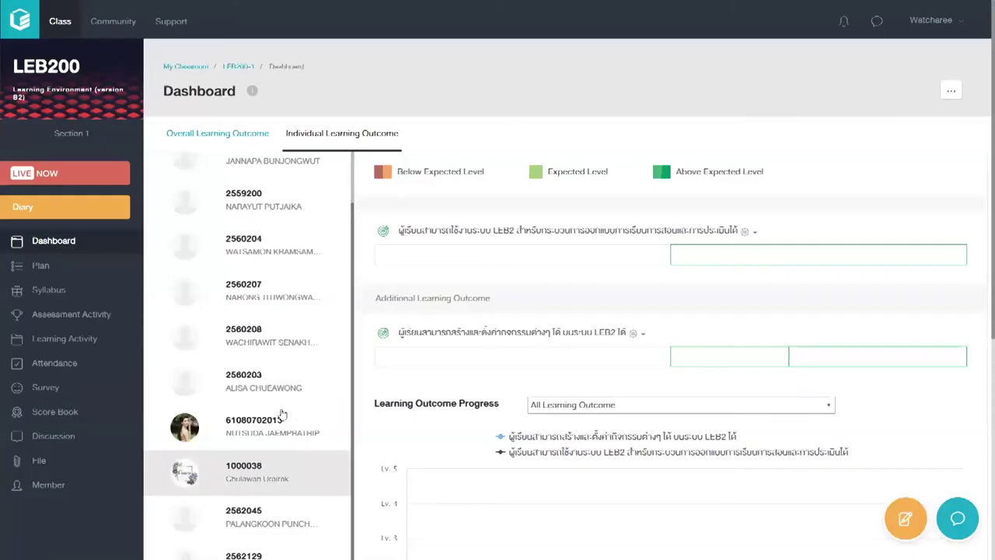
{"action": "left_click", "coordinate": [278, 419]}
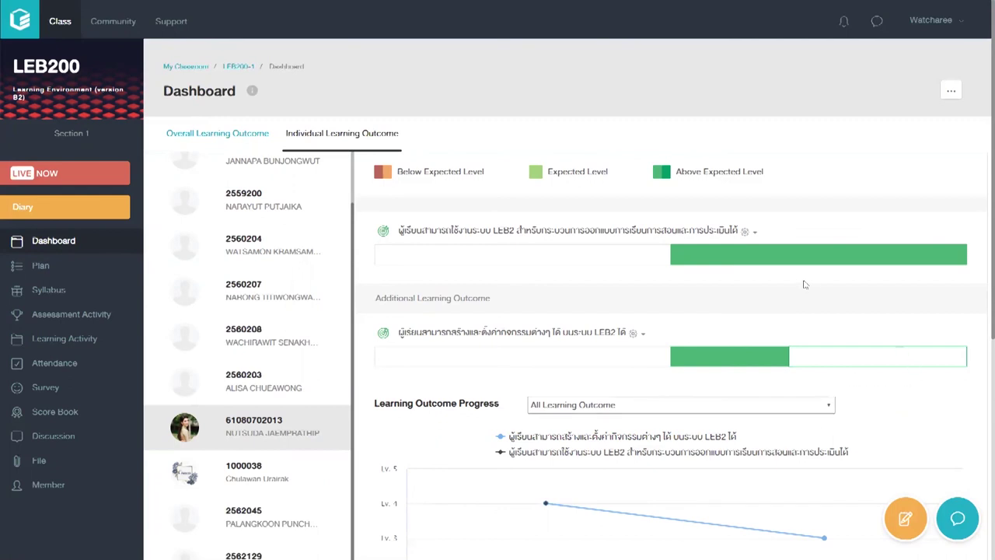
- Go back to the class list, briefly reopen the first LEB200 class, then return to the list
{"action": "left_click", "coordinate": [68, 27]}
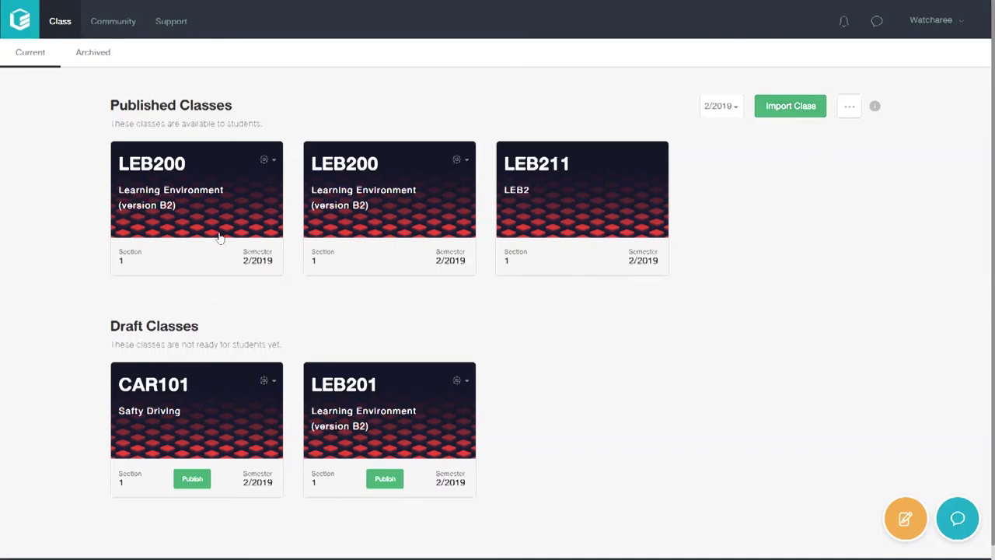
{"action": "left_click", "coordinate": [190, 184]}
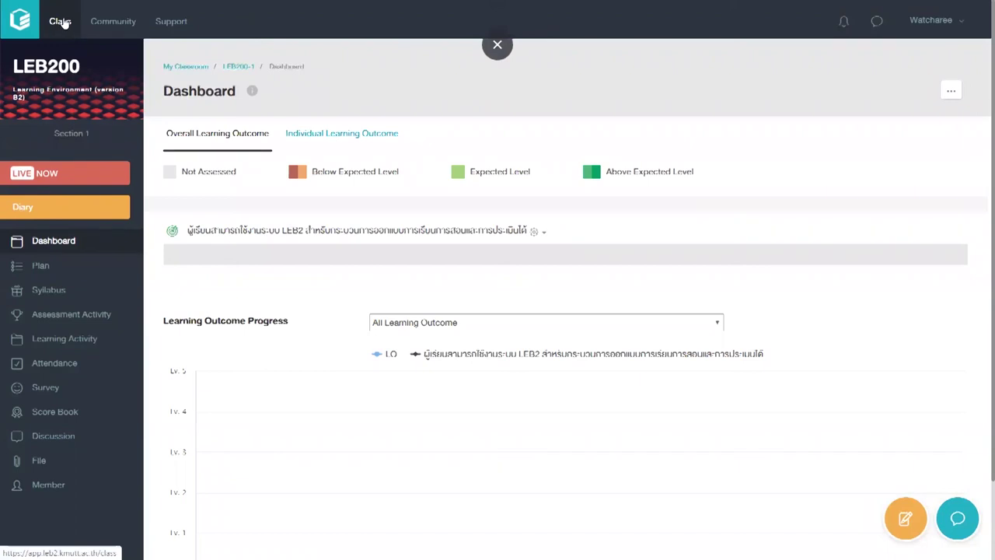
{"action": "left_click", "coordinate": [62, 23]}
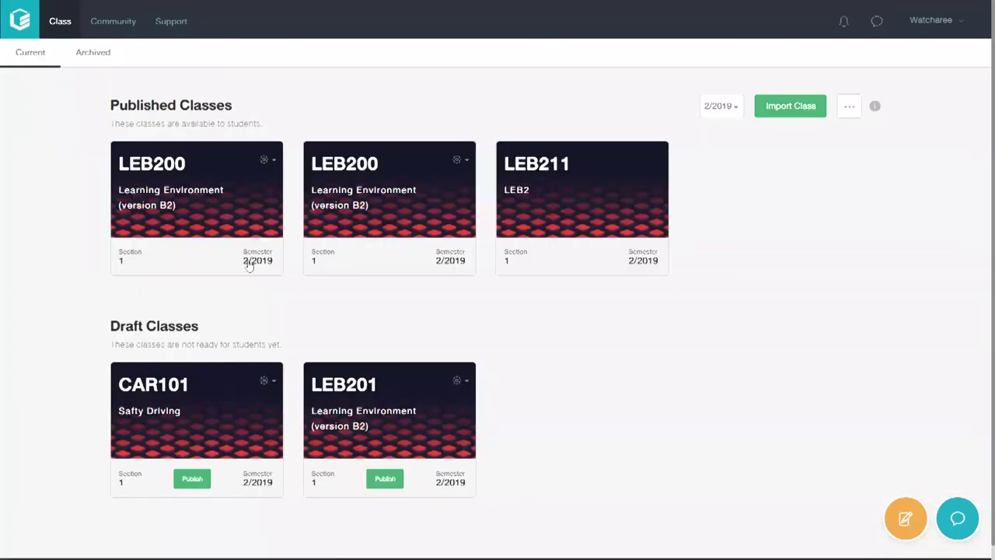
- Edit the first LEB200 class, set its Section to 2, and save
{"action": "left_click", "coordinate": [263, 162]}
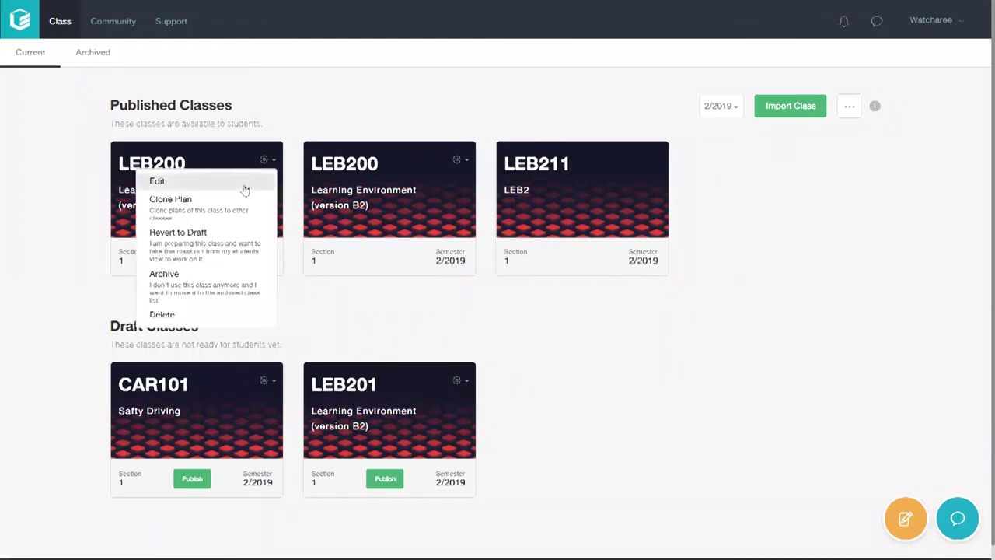
{"action": "left_click", "coordinate": [245, 187]}
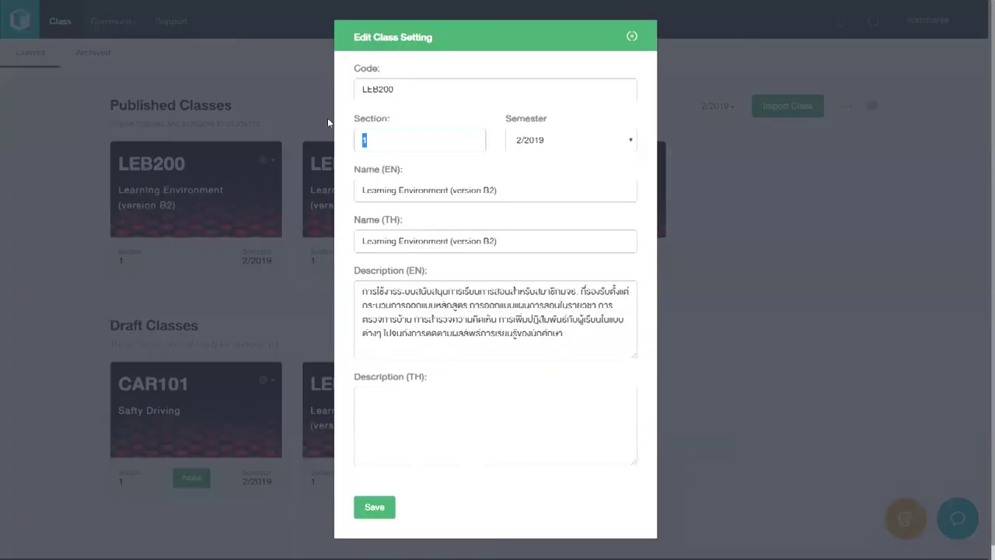
{"action": "type", "text": "2"}
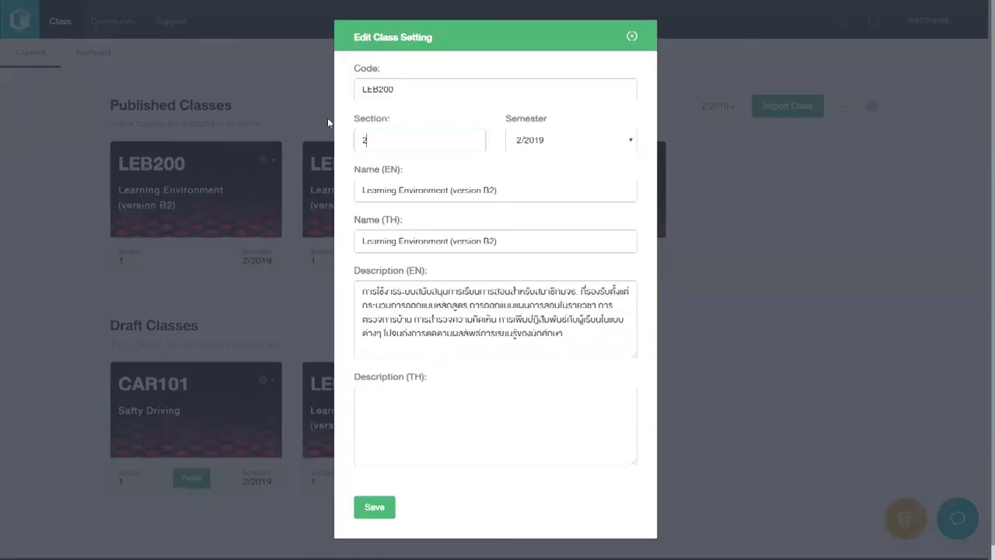
{"action": "left_click", "coordinate": [374, 507]}
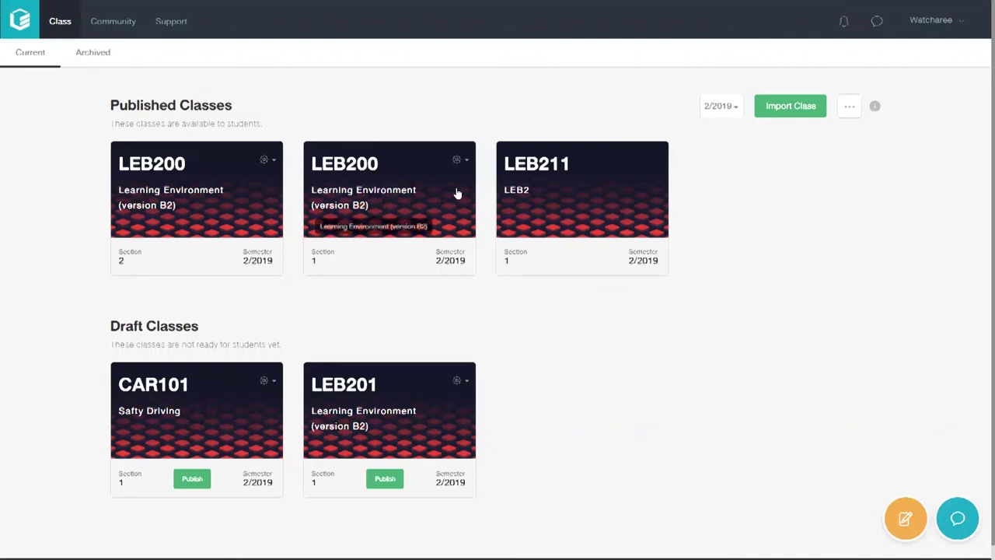
- Clone the section 1 LEB200 plan into LEB200 Section 2 and open the Section 2 class
{"action": "left_click", "coordinate": [461, 161]}
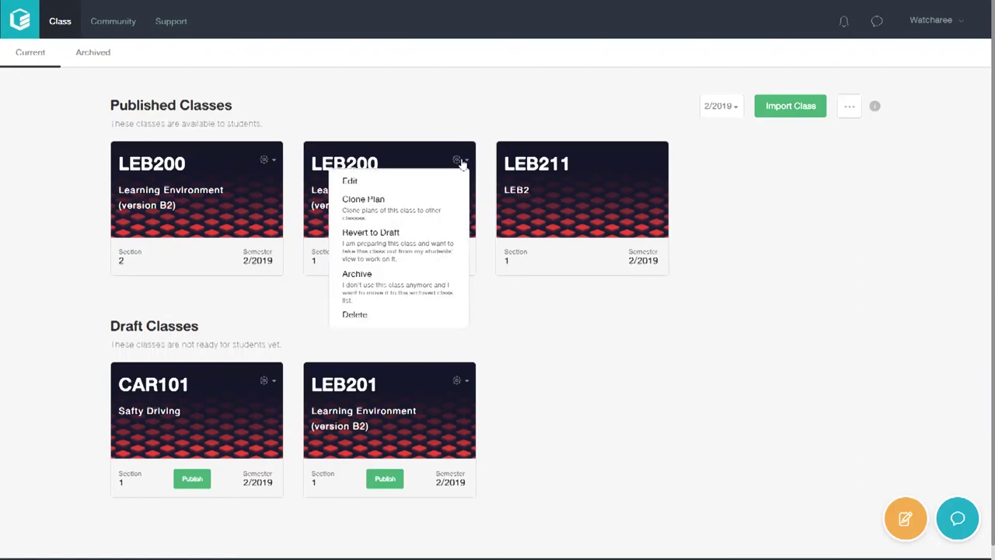
{"action": "left_click", "coordinate": [424, 214]}
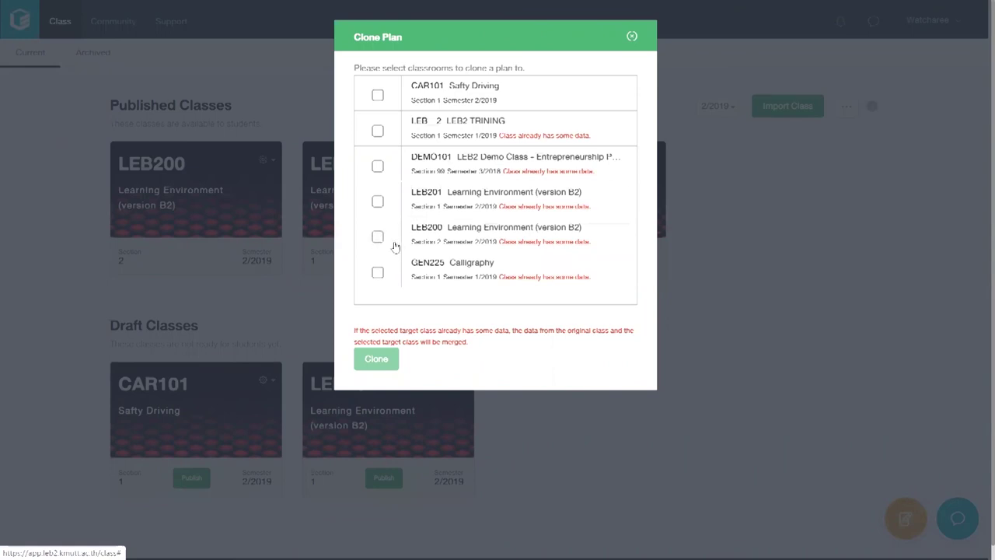
{"action": "left_click", "coordinate": [413, 228]}
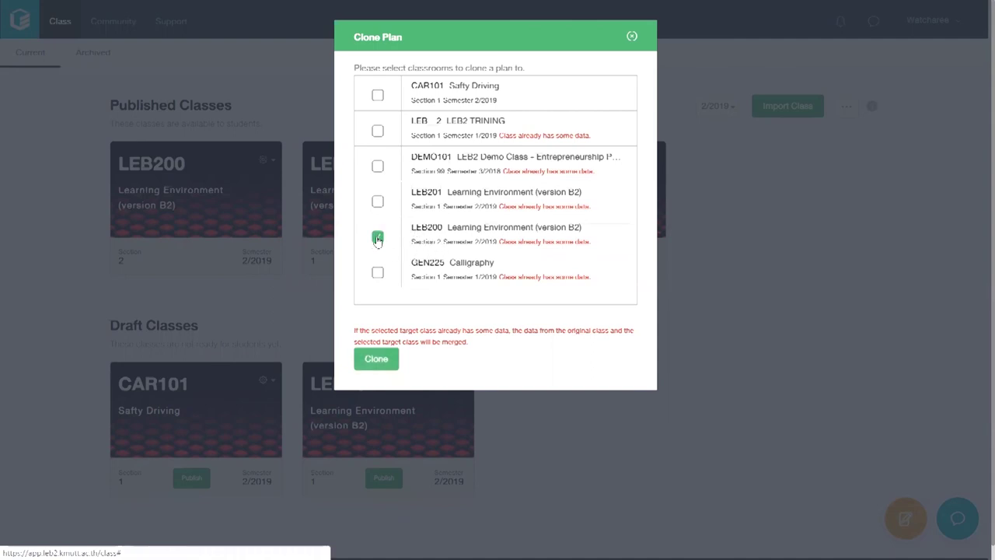
{"action": "left_click", "coordinate": [378, 360]}
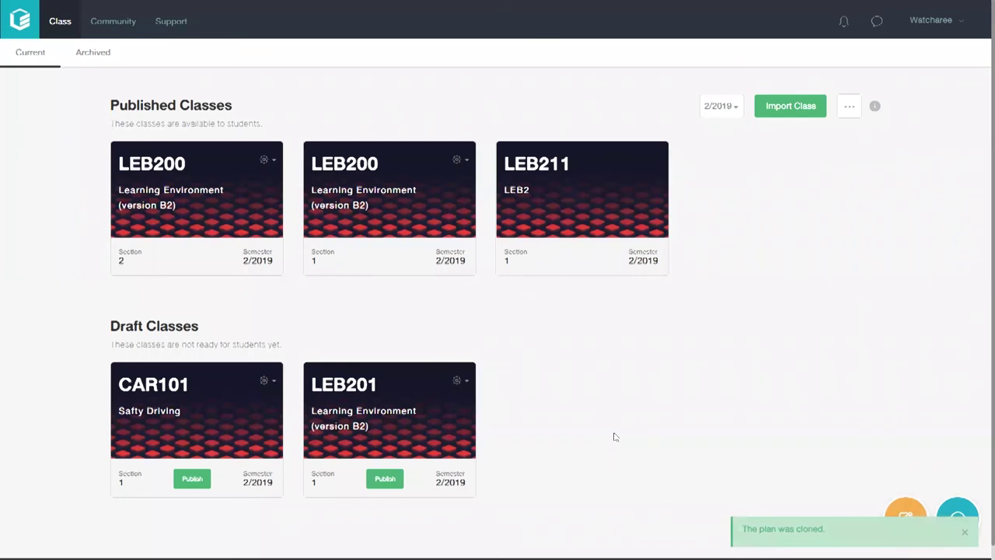
{"action": "left_click", "coordinate": [154, 272]}
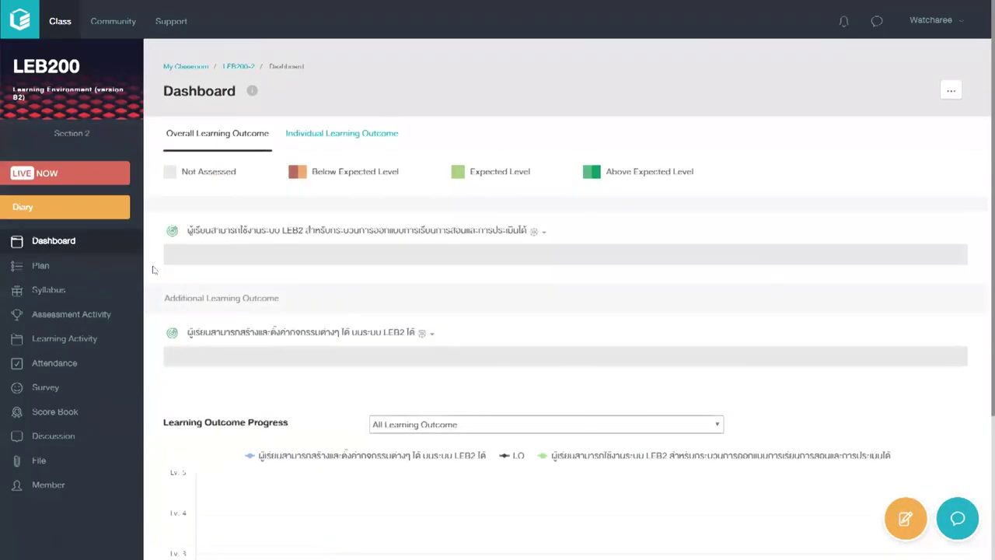
{"action": "left_click", "coordinate": [35, 267]}
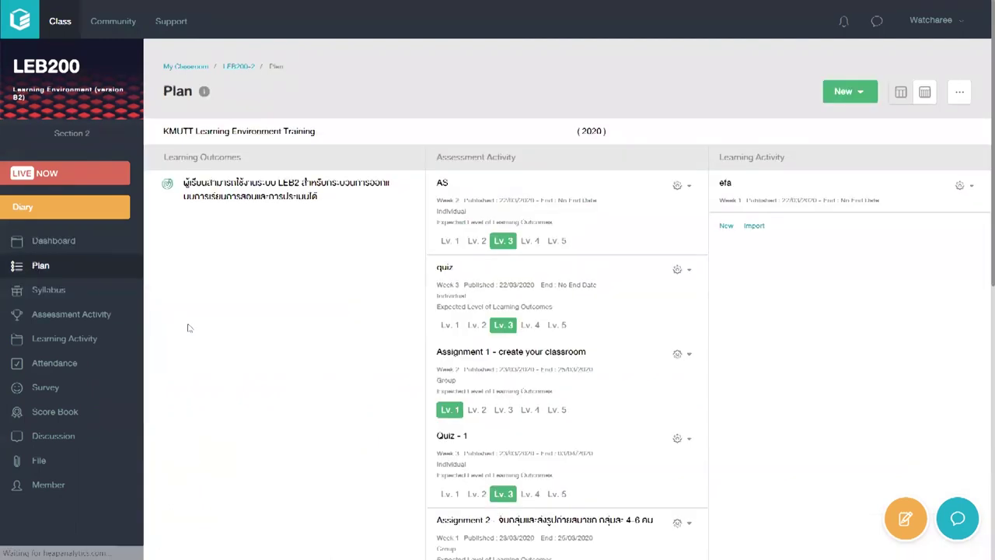
{"action": "scroll", "coordinate": [187, 338], "scroll_direction": "down", "scroll_amount": 6}
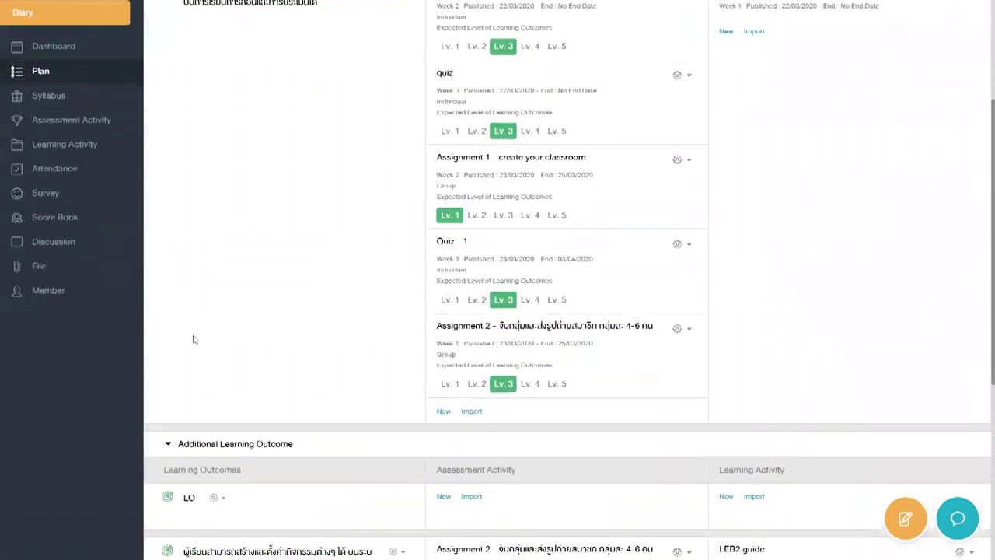
{"action": "scroll", "coordinate": [196, 348], "scroll_direction": "down", "scroll_amount": 1}
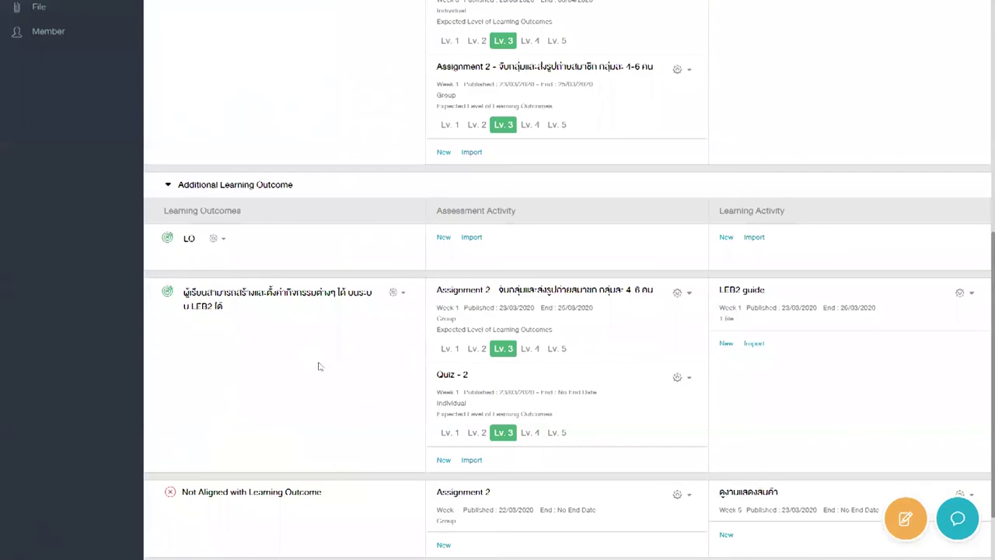
{"action": "scroll", "coordinate": [440, 294], "scroll_direction": "down", "scroll_amount": 2}
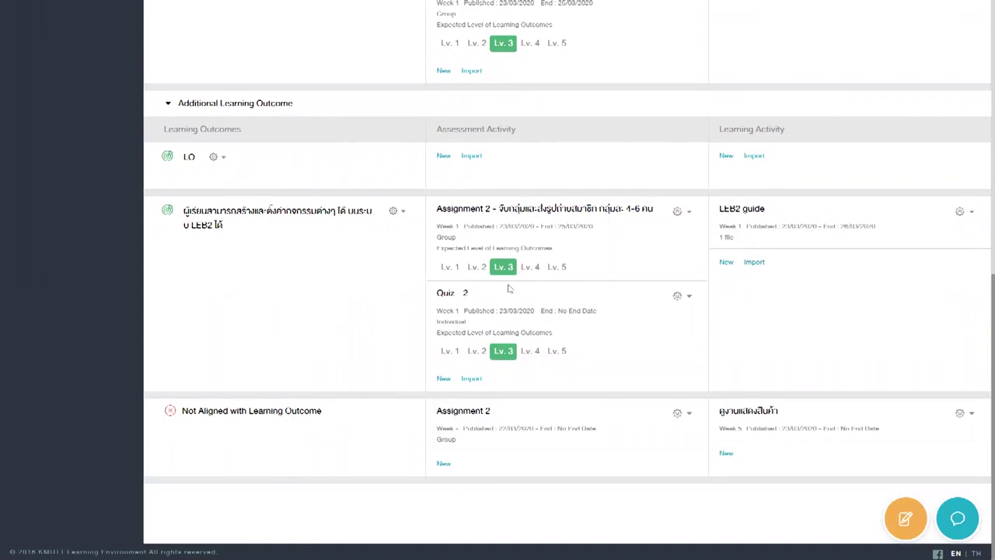
{"action": "scroll", "coordinate": [509, 288], "scroll_direction": "up", "scroll_amount": 10}
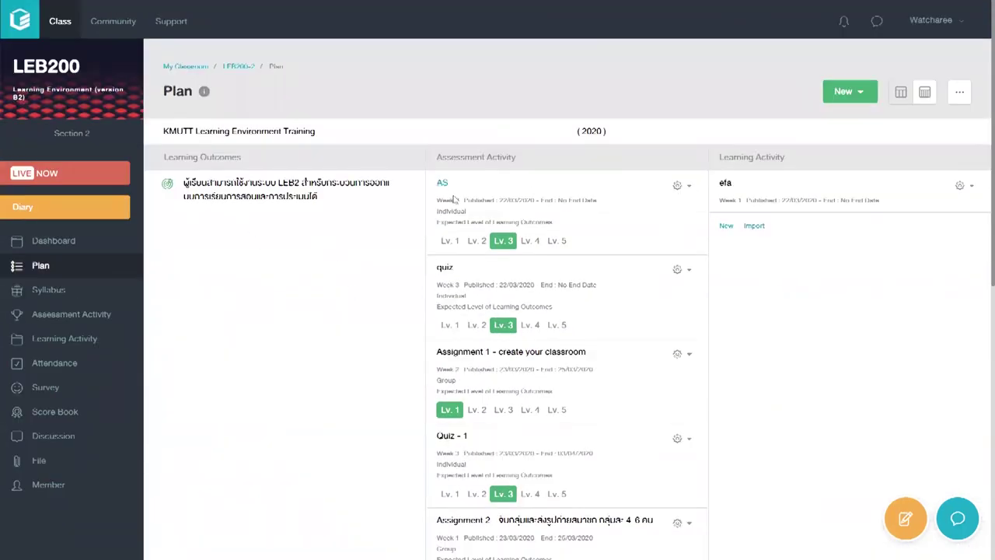
{"action": "scroll", "coordinate": [414, 293], "scroll_direction": "down", "scroll_amount": 1}
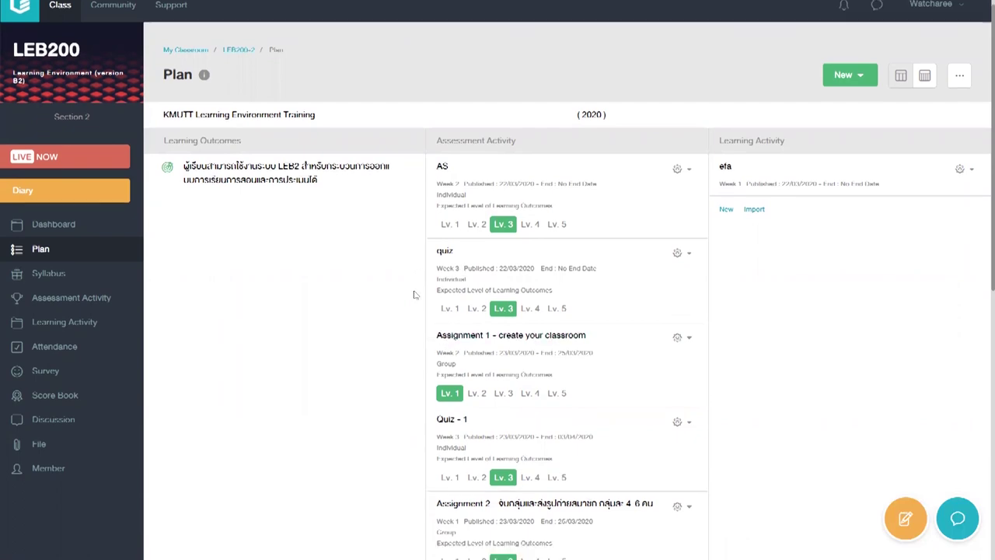
{"action": "scroll", "coordinate": [414, 294], "scroll_direction": "down", "scroll_amount": 5}
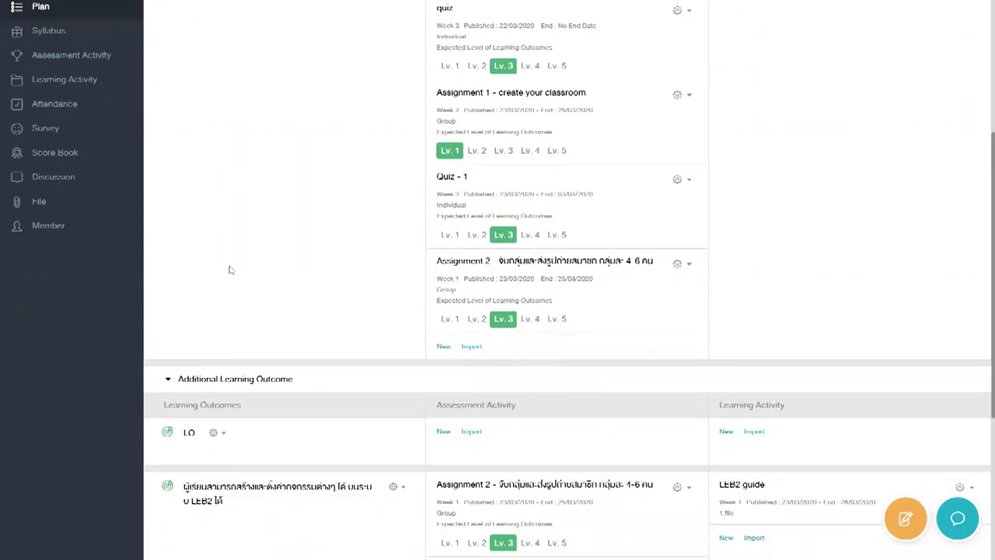
{"action": "scroll", "coordinate": [230, 270], "scroll_direction": "up", "scroll_amount": 5}
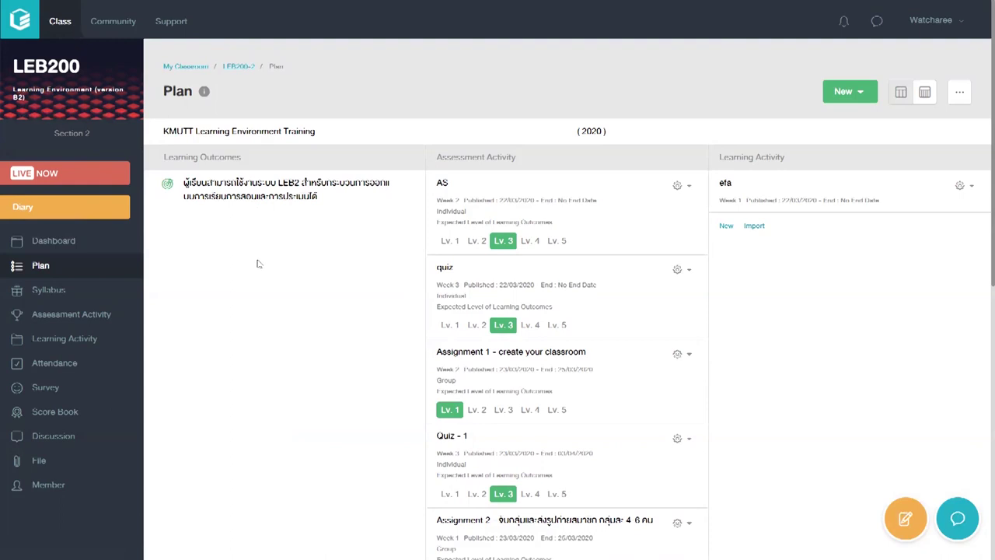
- Return to the class list of LEB200, LEB211 and drafts, and exit full-screen with F11
{"action": "left_click", "coordinate": [53, 32]}
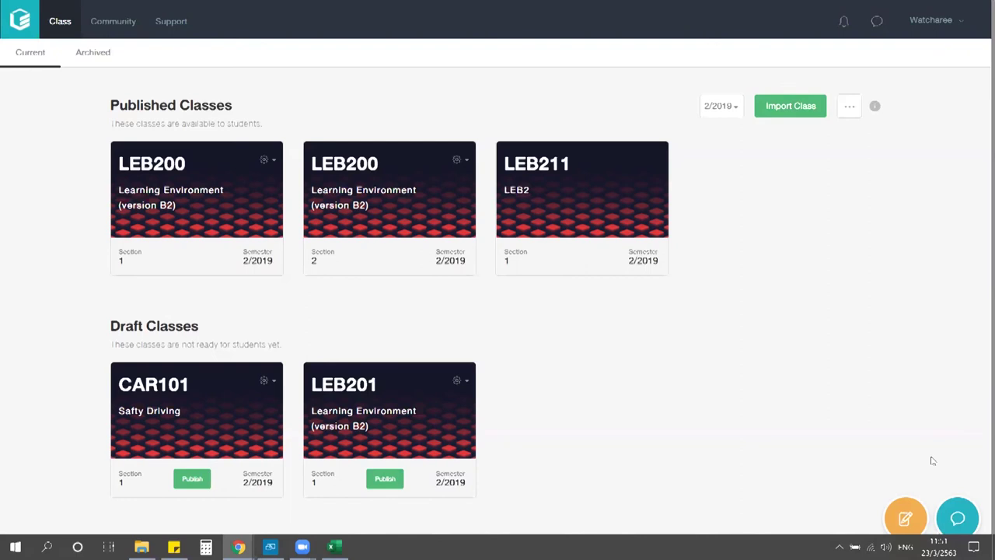
{"action": "scroll", "coordinate": [899, 496], "scroll_direction": "down", "scroll_amount": 1}
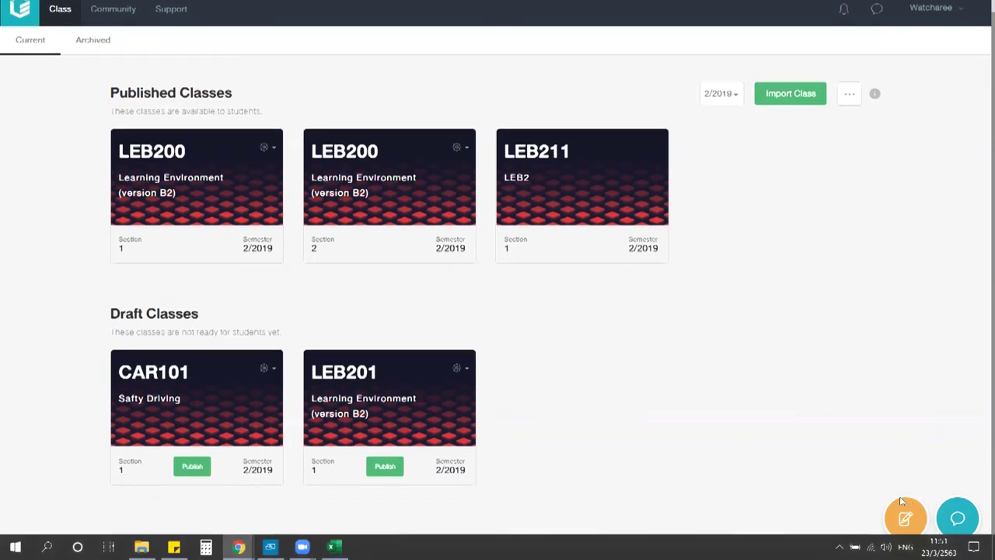
{"action": "scroll", "coordinate": [656, 390], "scroll_direction": "up", "scroll_amount": 1}
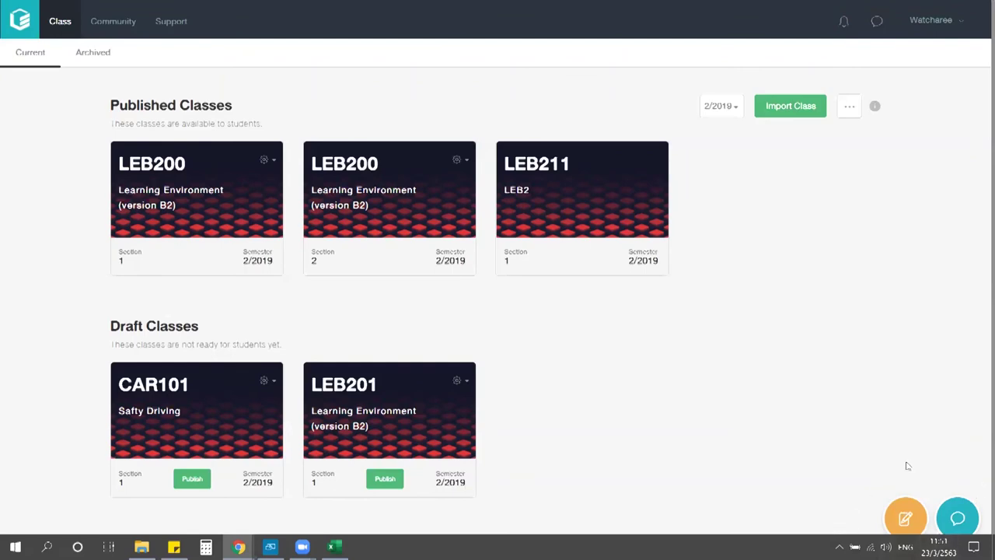
{"action": "scroll", "coordinate": [900, 505], "scroll_direction": "down", "scroll_amount": 1}
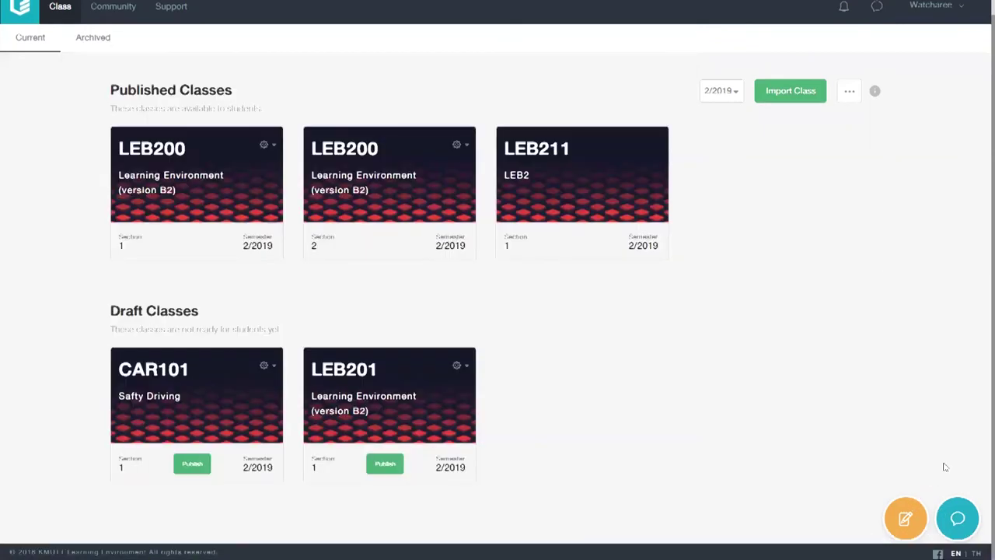
{"action": "key", "text": "F11"}
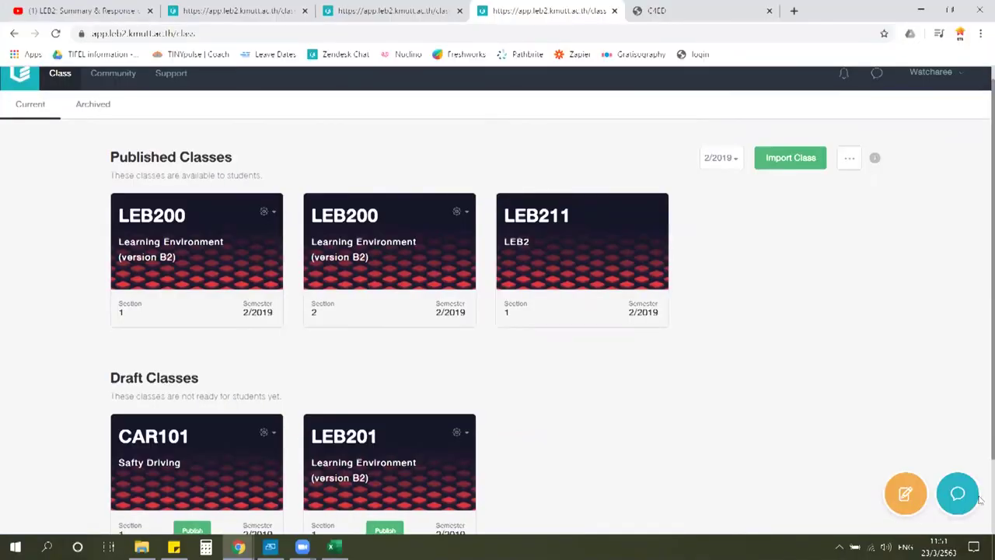
- Start a notebook note reading 'note' and expand it to the full editor with tag and privacy options
{"action": "left_click", "coordinate": [901, 493]}
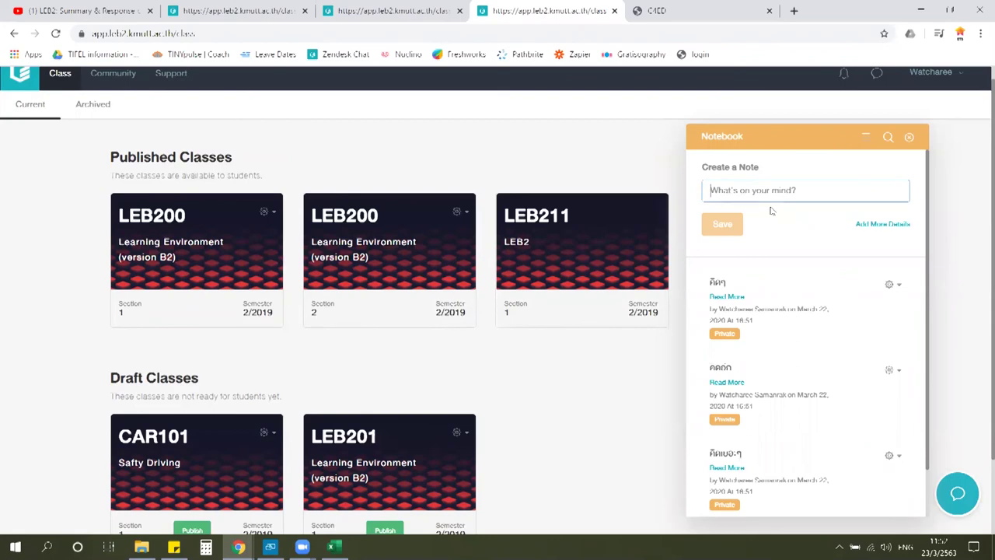
{"action": "key", "text": "alt+shift"}
{"action": "type", "text": "นะ"}
{"action": "key", "text": "BackSpace"}
{"action": "key", "text": "BackSpace"}
{"action": "key", "text": "alt+shift"}
{"action": "type", "text": "note"}
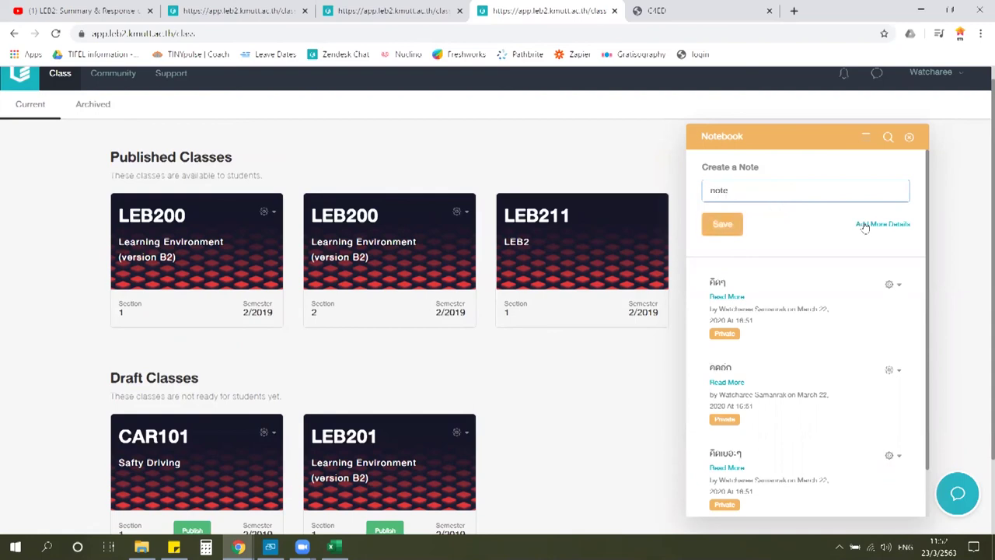
{"action": "left_click", "coordinate": [861, 226]}
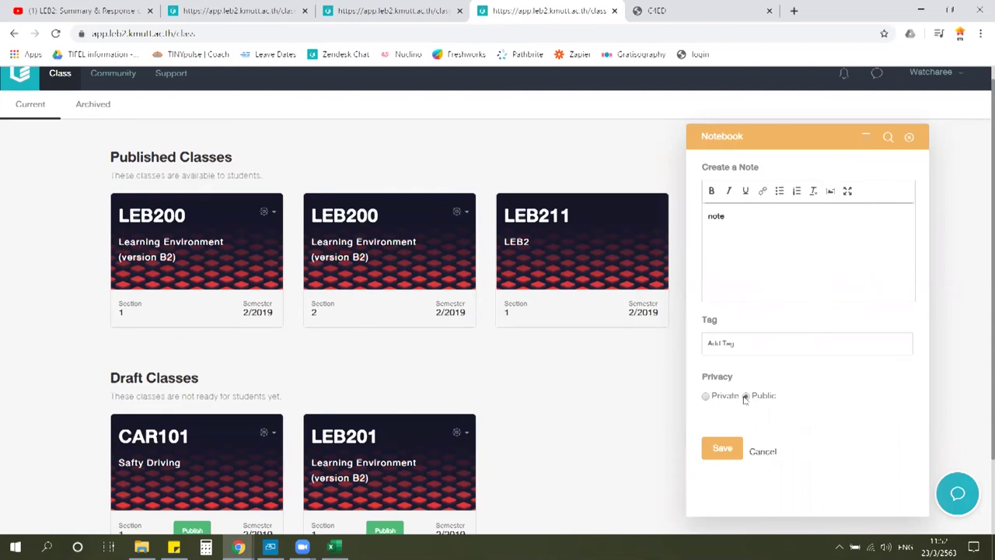
- Tag the note with seminar, save it, and bring up the notebook search
{"action": "left_click", "coordinate": [753, 350]}
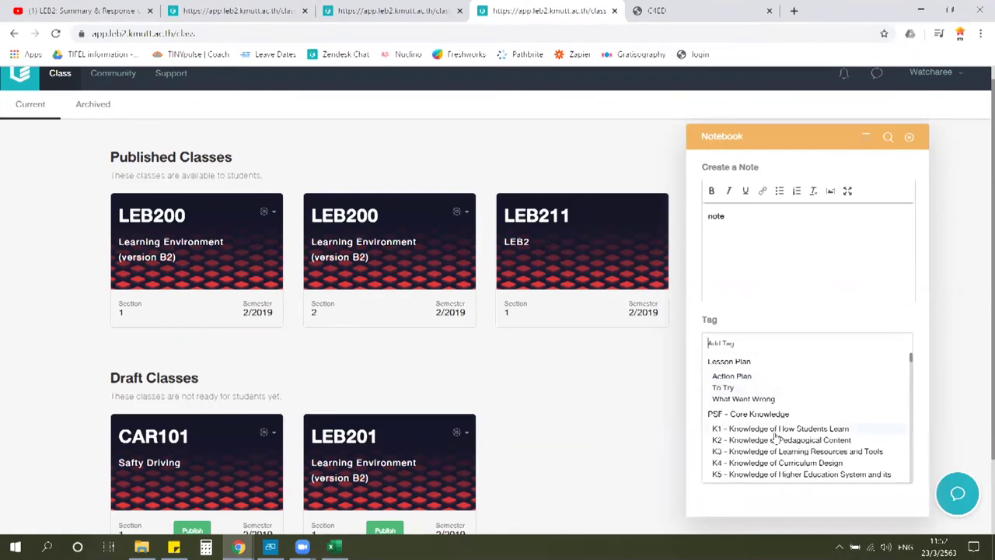
{"action": "scroll", "coordinate": [776, 437], "scroll_direction": "down", "scroll_amount": 5}
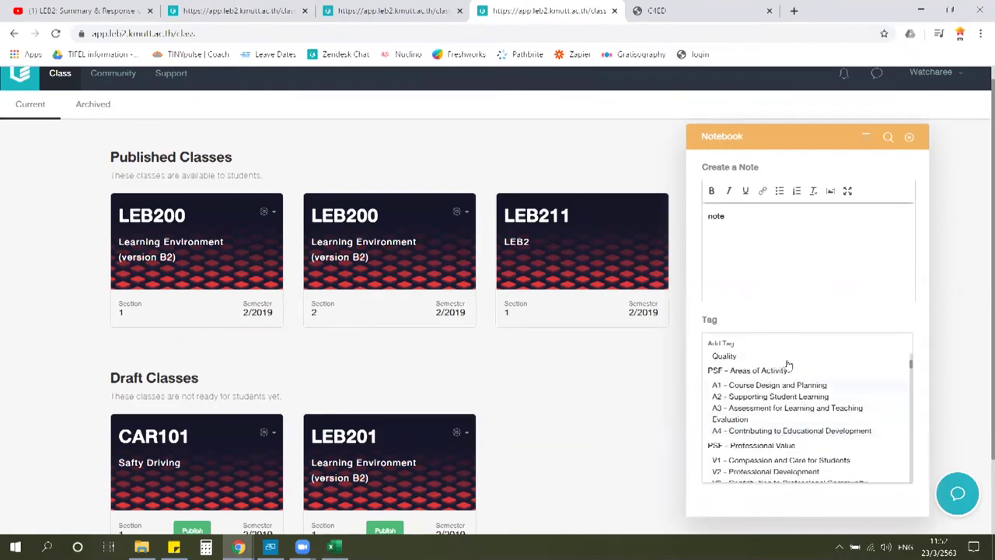
{"action": "scroll", "coordinate": [788, 469], "scroll_direction": "down", "scroll_amount": 2}
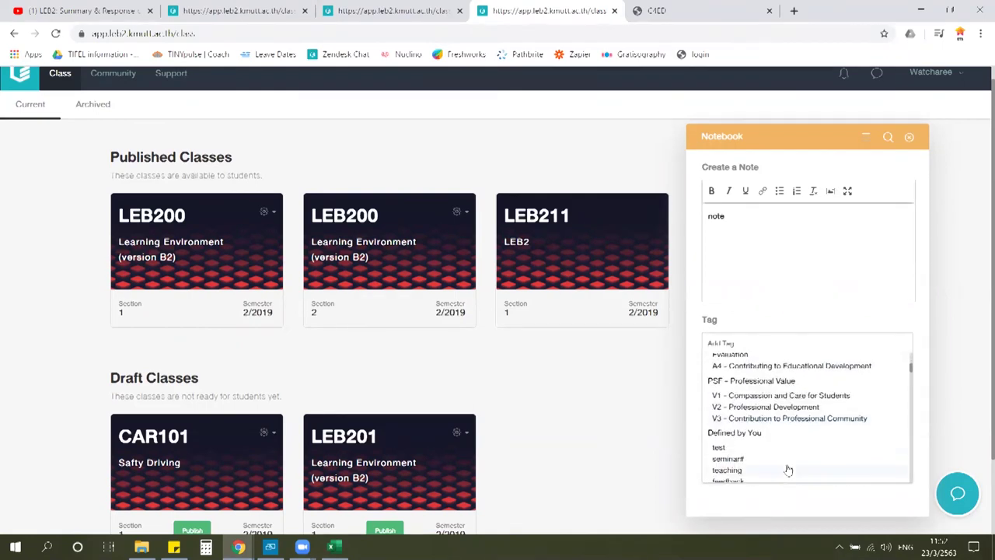
{"action": "left_click", "coordinate": [749, 460]}
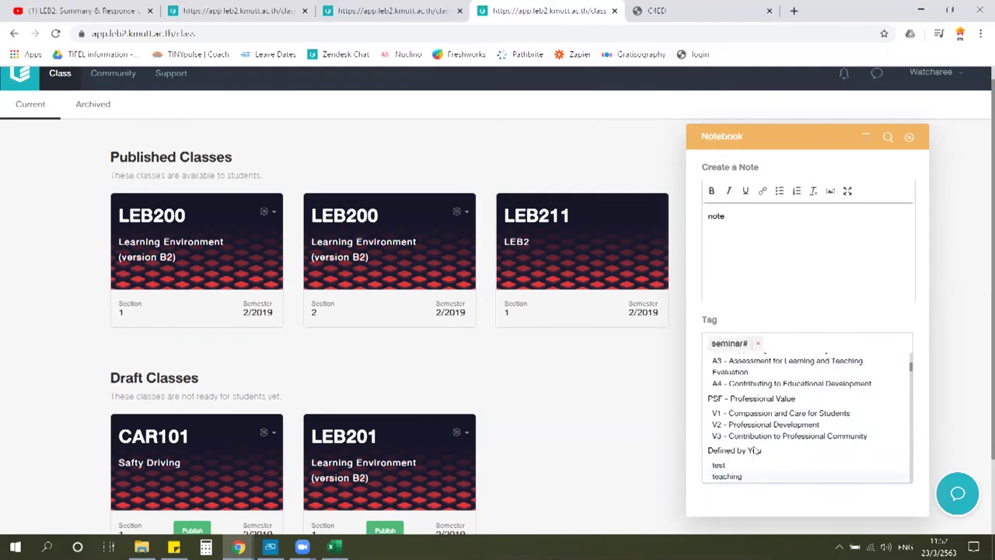
{"action": "left_click", "coordinate": [828, 309]}
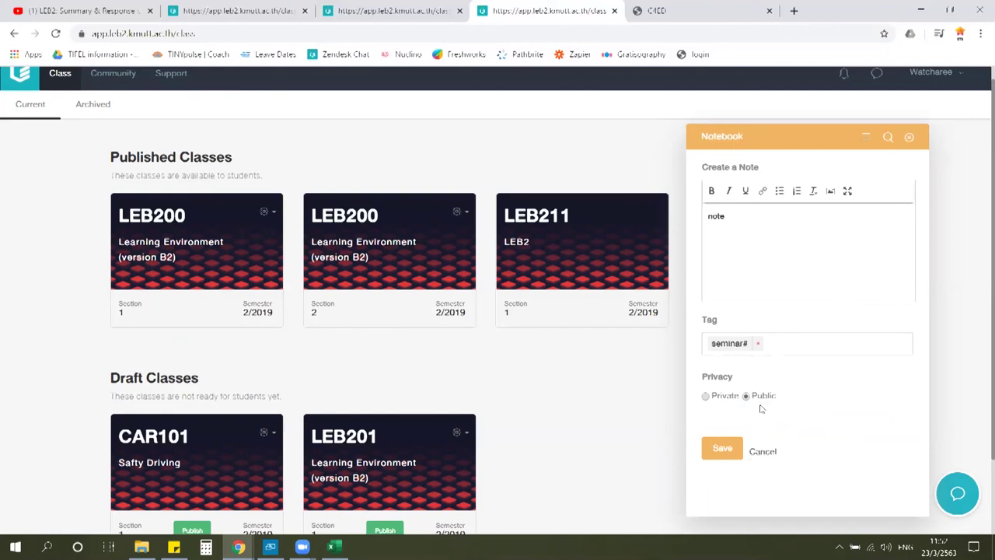
{"action": "left_click", "coordinate": [722, 447]}
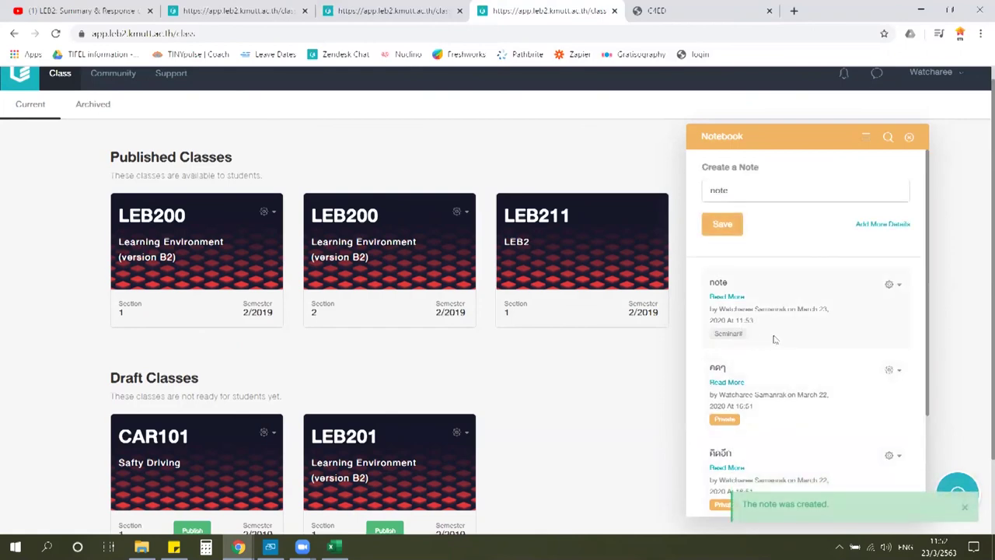
{"action": "left_click", "coordinate": [886, 136]}
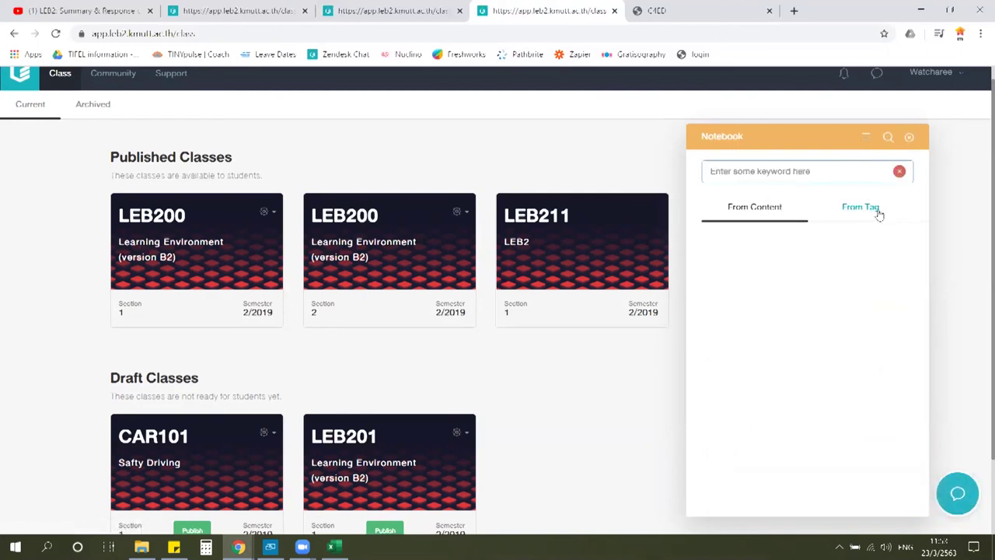
- Search the notebook by tag using the keyword 'seme'
{"action": "left_click", "coordinate": [877, 211]}
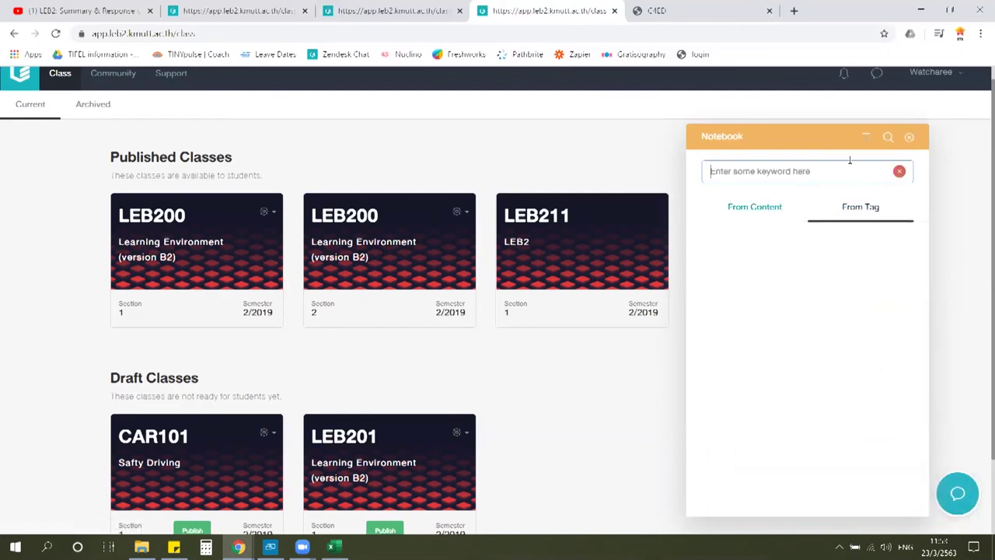
{"action": "left_click", "coordinate": [850, 163]}
{"action": "type", "text": "se"}
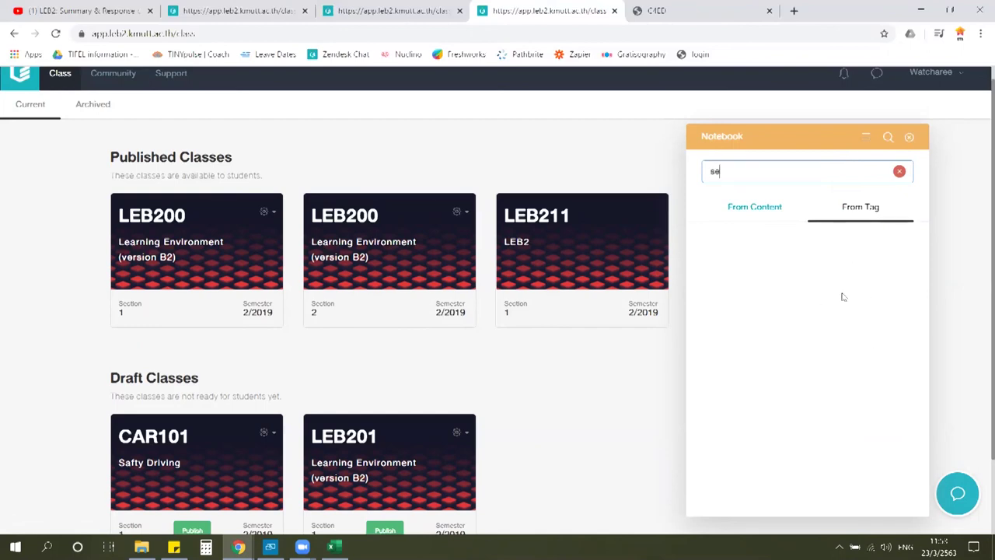
{"action": "key", "text": "BackSpace"}
{"action": "key", "text": "BackSpace"}
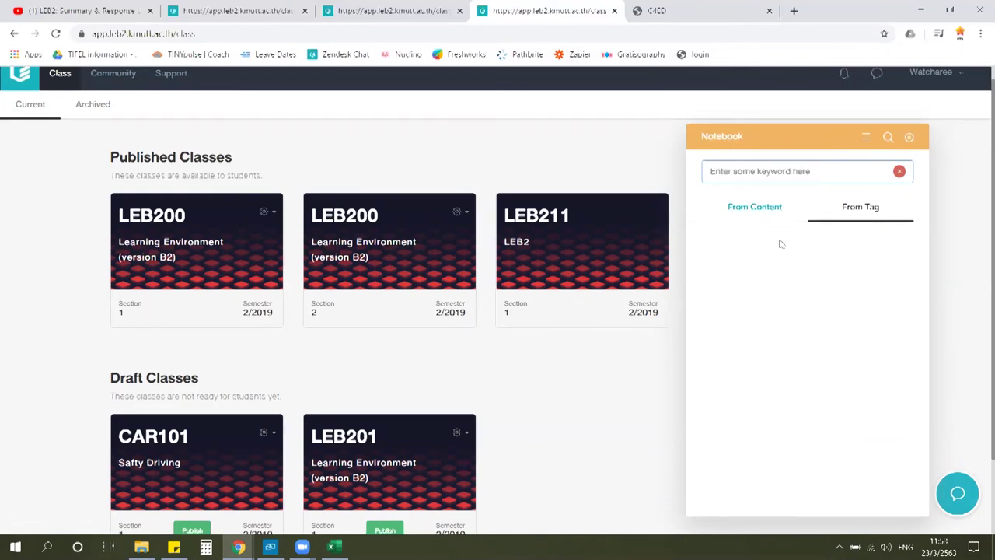
{"action": "type", "text": "not"}
{"action": "key", "text": "BackSpace"}
{"action": "key", "text": "BackSpace"}
{"action": "key", "text": "BackSpace"}
{"action": "type", "text": "se"}
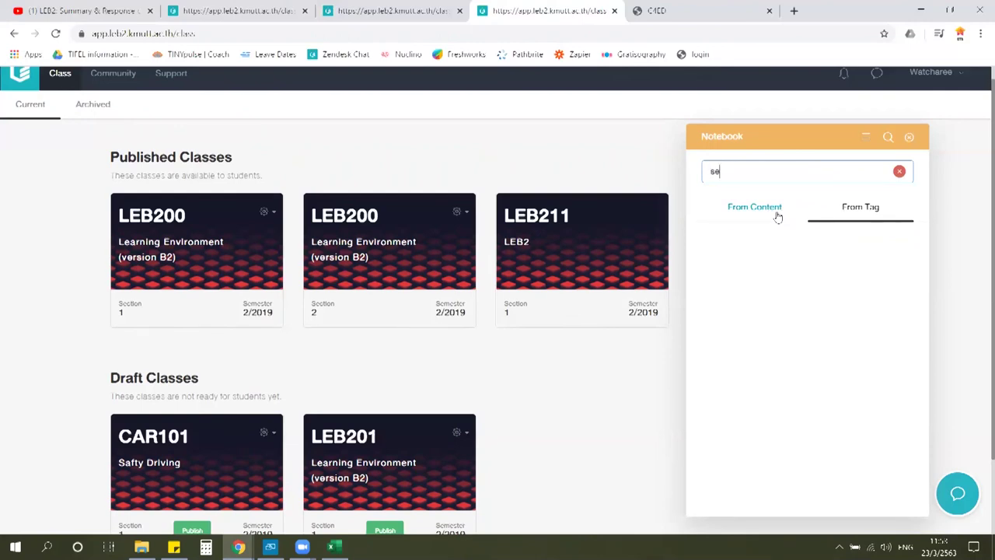
{"action": "type", "text": "me"}
{"action": "left_click", "coordinate": [776, 218]}
- Clear the 'seme' keyword after no match and exit search back to the notes list
{"action": "left_click", "coordinate": [843, 211]}
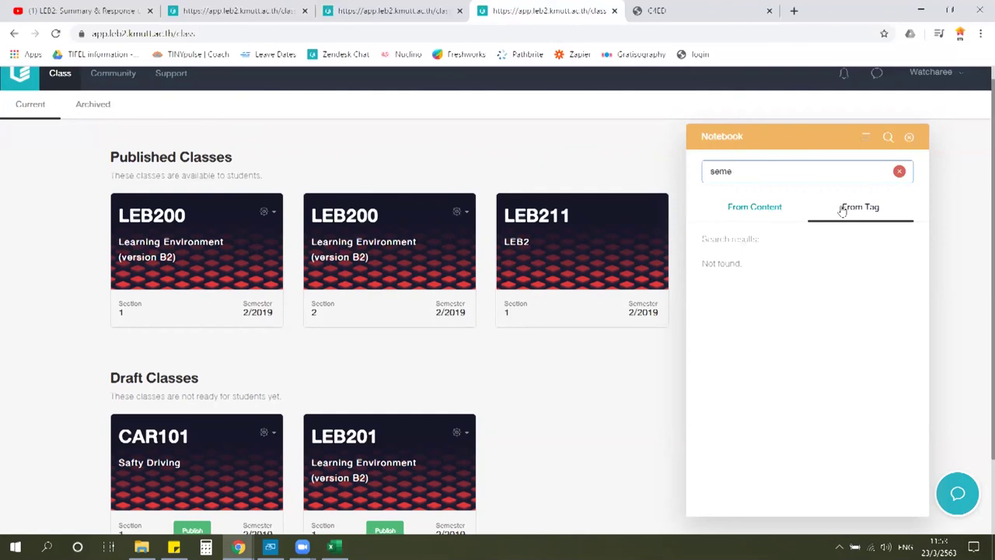
{"action": "left_click", "coordinate": [872, 174]}
{"action": "key", "text": "BackSpace"}
{"action": "left_click", "coordinate": [898, 171]}
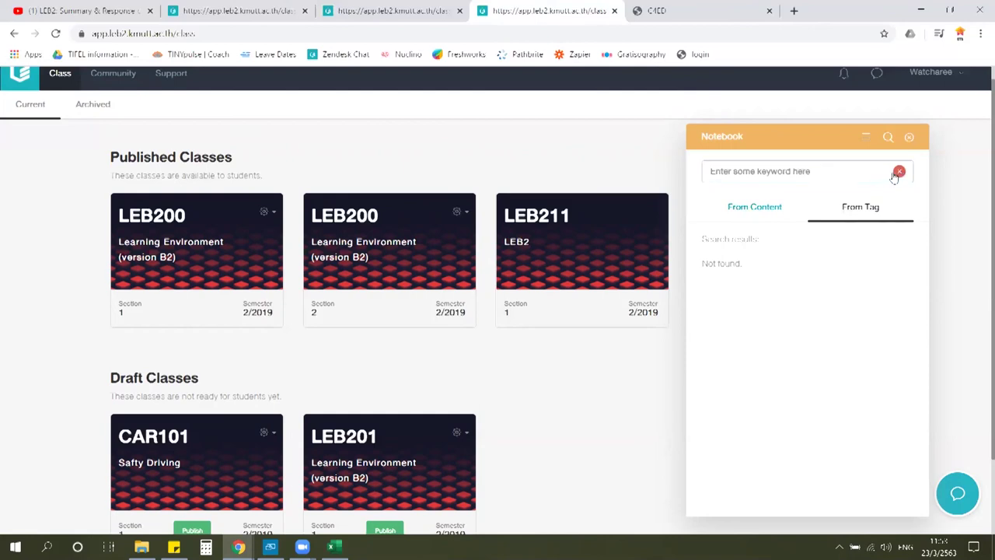
{"action": "left_click", "coordinate": [887, 140]}
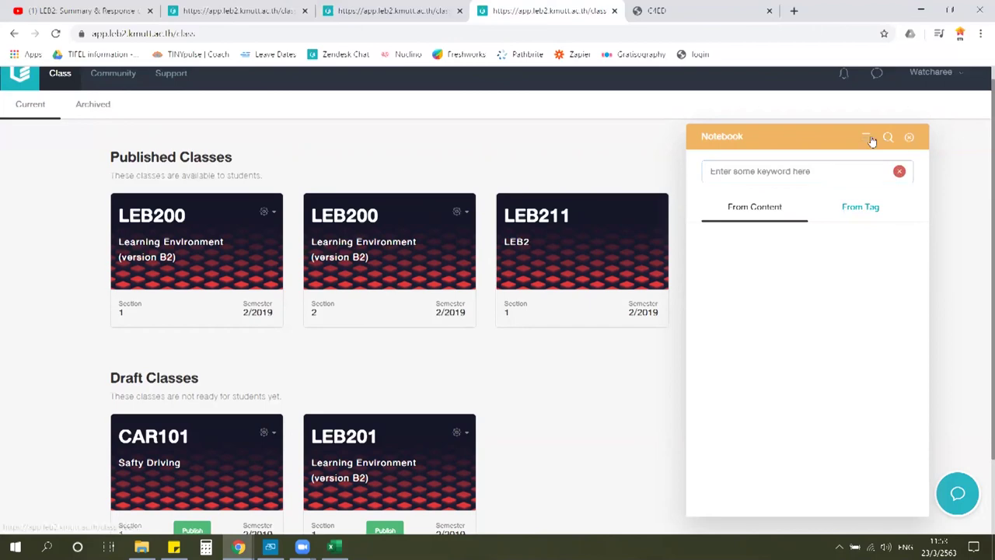
{"action": "left_click", "coordinate": [886, 137]}
- Scroll through the saved notes, then close the Notebook panel
{"action": "scroll", "coordinate": [829, 302], "scroll_direction": "down", "scroll_amount": 1}
{"action": "scroll", "coordinate": [825, 311], "scroll_direction": "down", "scroll_amount": 2}
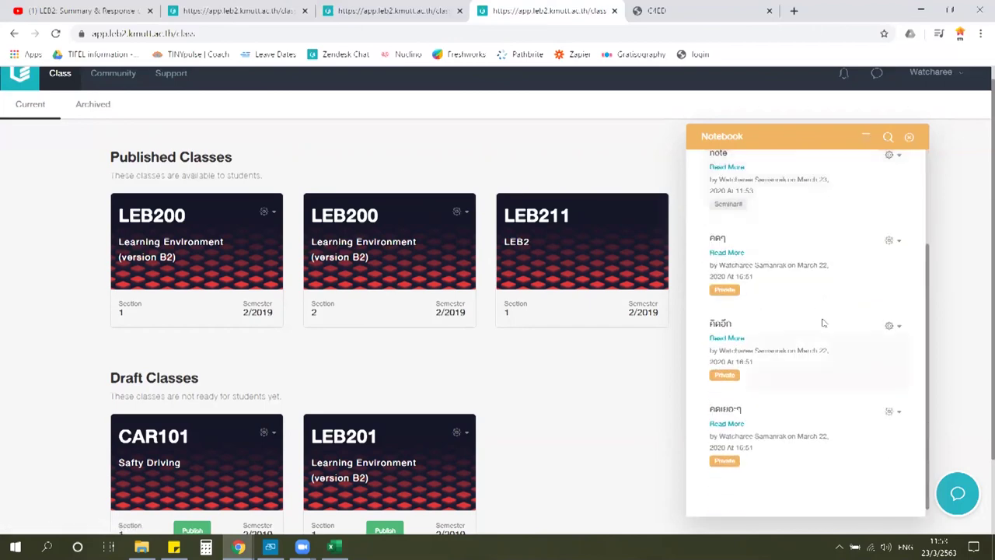
{"action": "scroll", "coordinate": [805, 412], "scroll_direction": "down", "scroll_amount": 3}
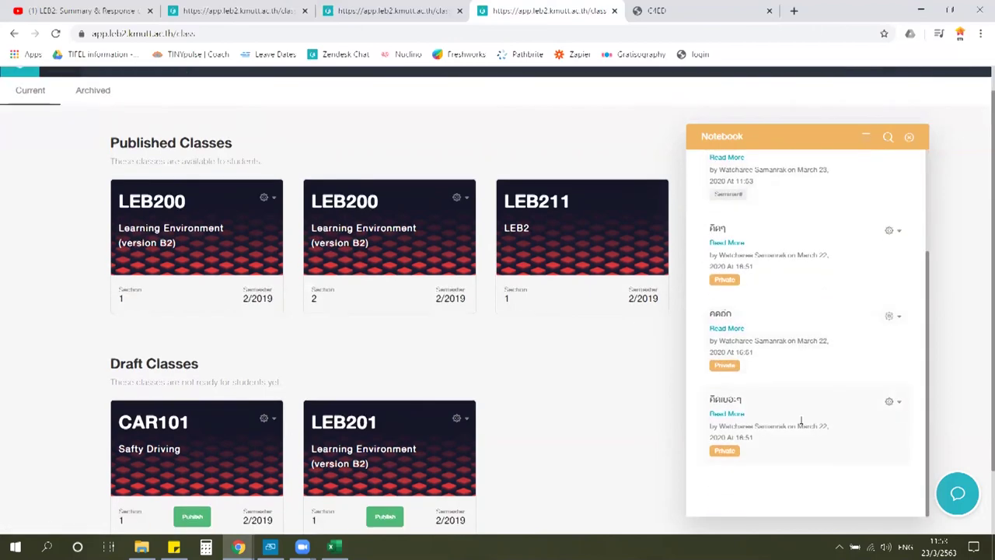
{"action": "scroll", "coordinate": [813, 327], "scroll_direction": "up", "scroll_amount": 2}
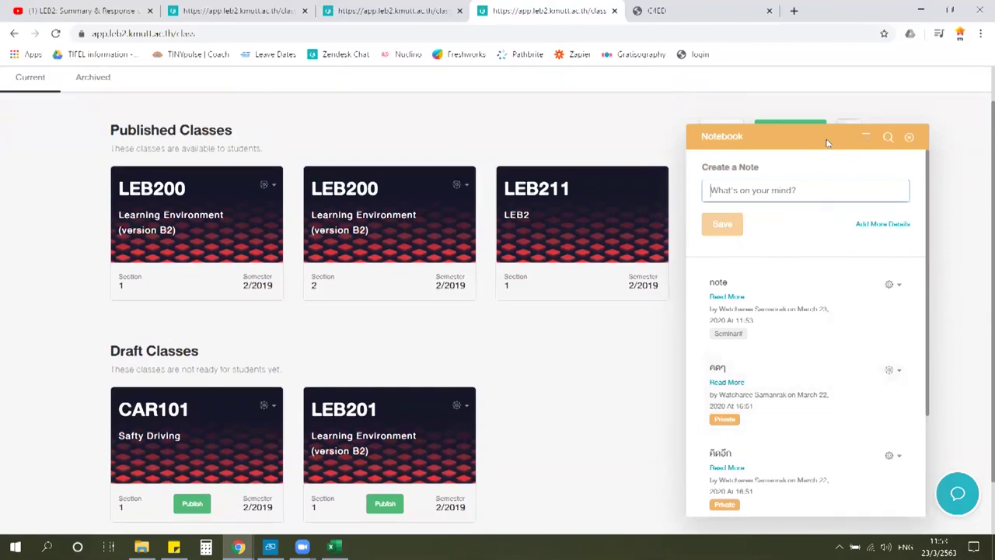
{"action": "left_click", "coordinate": [910, 140]}
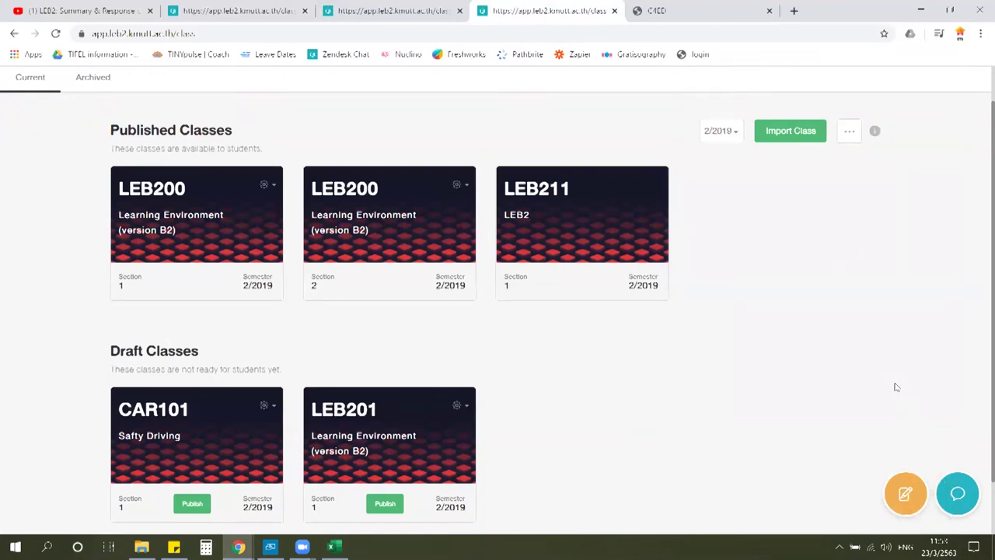
- Start a support chat with the Thai greeting 'สวัสดีคะ ขอสอบถามคะ'
{"action": "left_click", "coordinate": [959, 491]}
{"action": "left_click", "coordinate": [853, 361]}
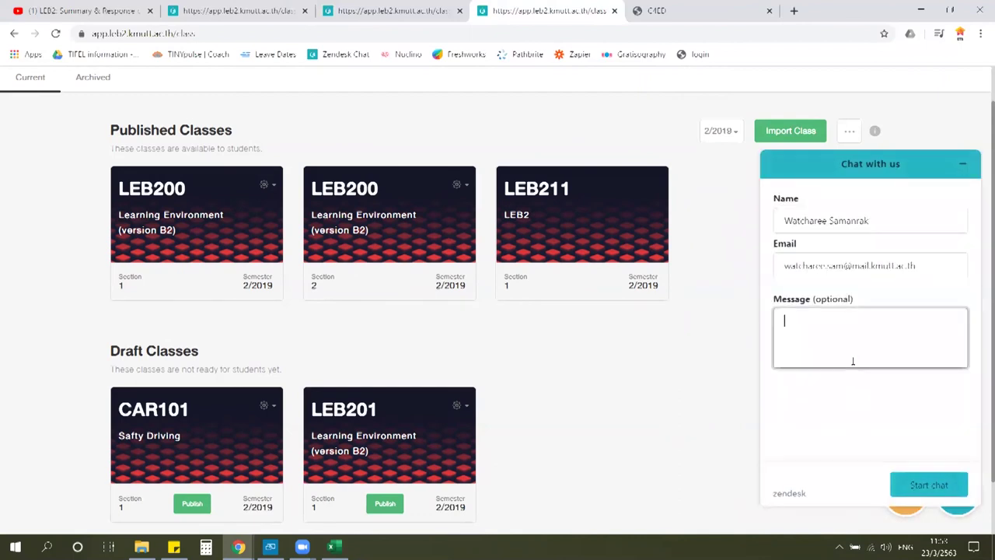
{"action": "key", "text": "grave"}
{"action": "type", "text": "สวัสดีคะ ขอสอบถามคะ"}
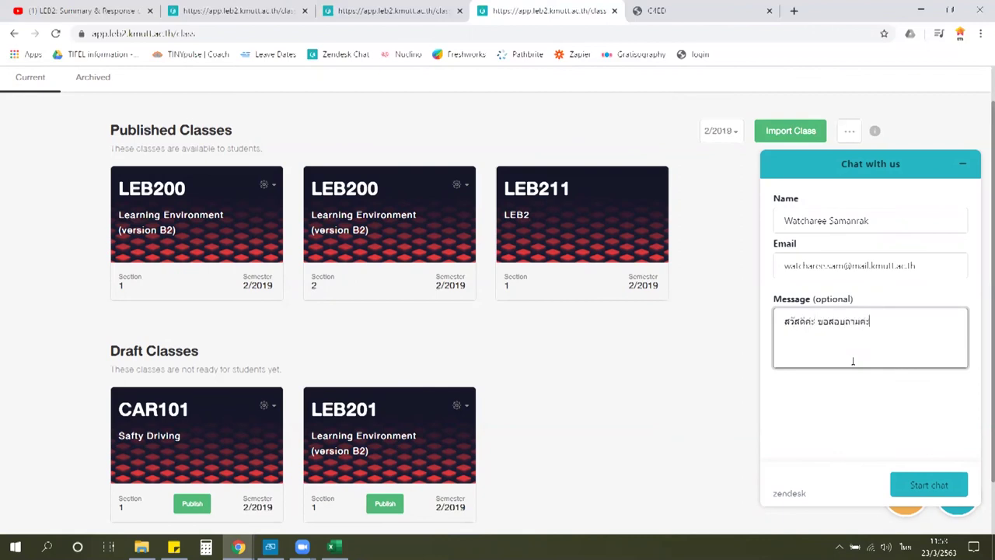
{"action": "key", "text": "Return"}
{"action": "left_click", "coordinate": [943, 484]}
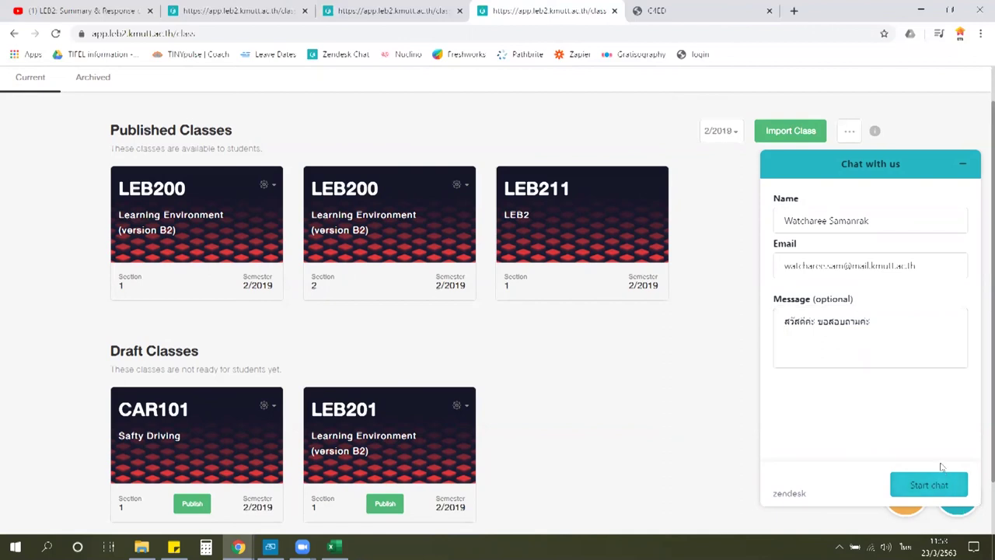
{"action": "left_click", "coordinate": [930, 487]}
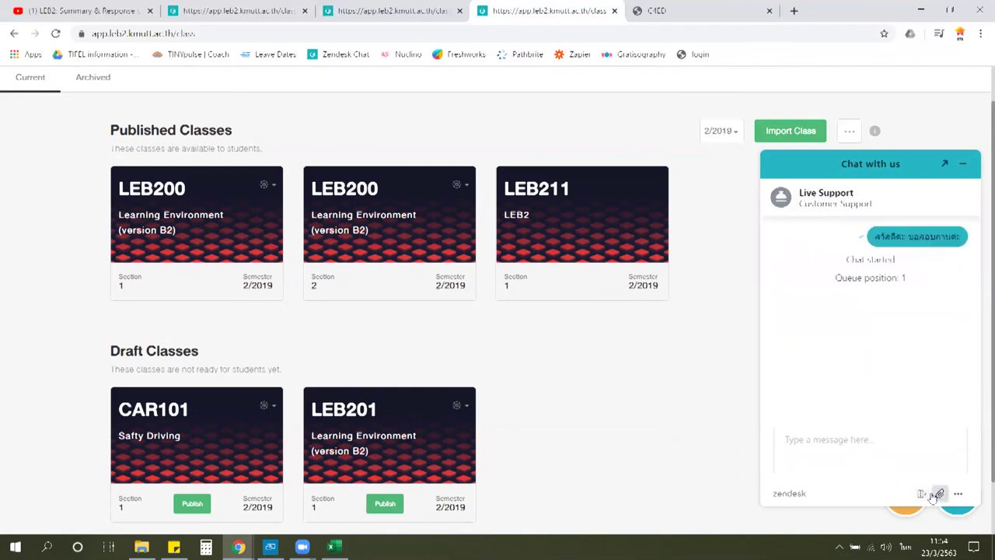
- Ask support in Thai where today's class vdo can be watched
{"action": "left_click", "coordinate": [908, 449]}
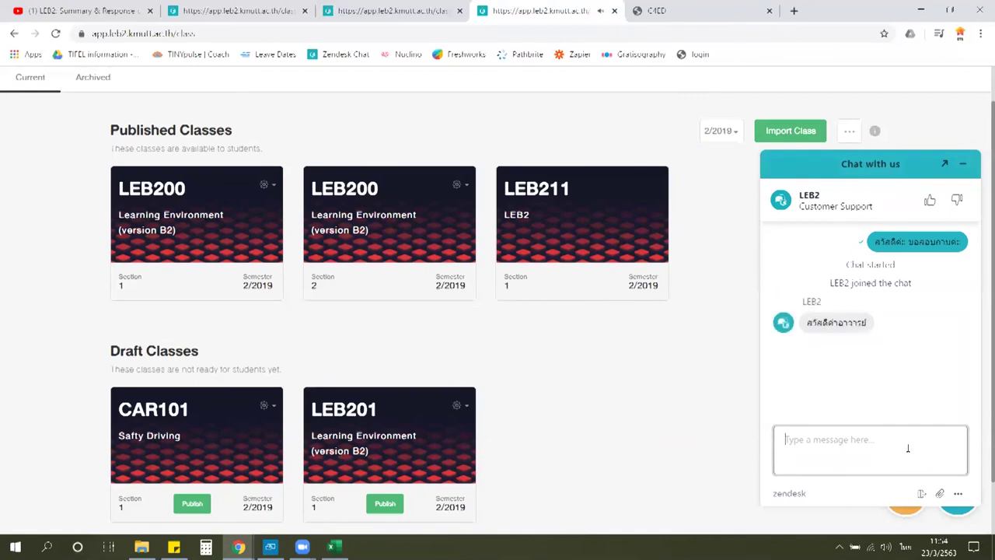
{"action": "type", "text": "จะม่"}
{"action": "key", "text": "grave"}
{"action": "type", "text": "vdo"}
{"action": "key", "text": "grave"}
{"action": "type", "text": "ที่สอนวัน"}
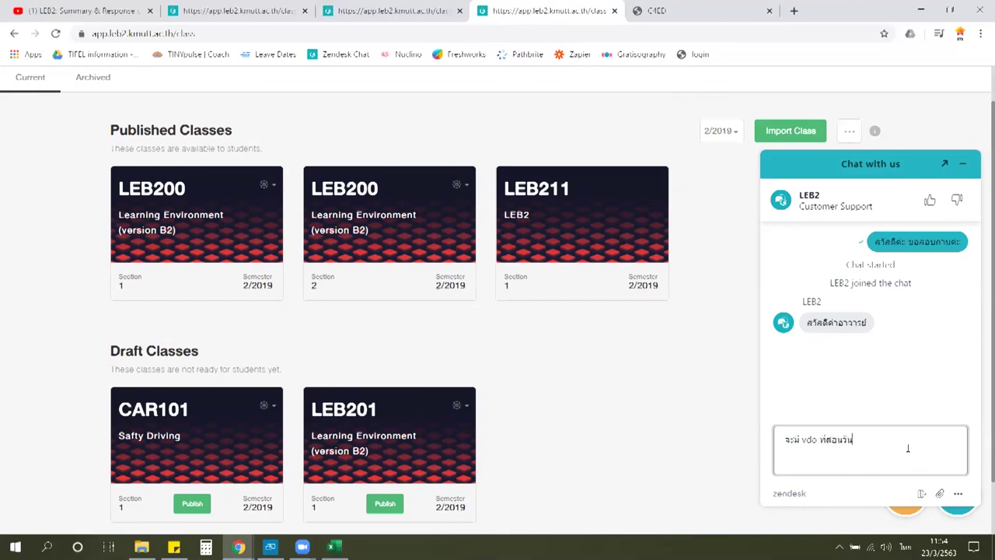
{"action": "type", "text": "นี้ไห้ดูได้ไ"}
{"action": "type", "text": "ี่ไหนคะ"}
{"action": "key", "text": "Return"}
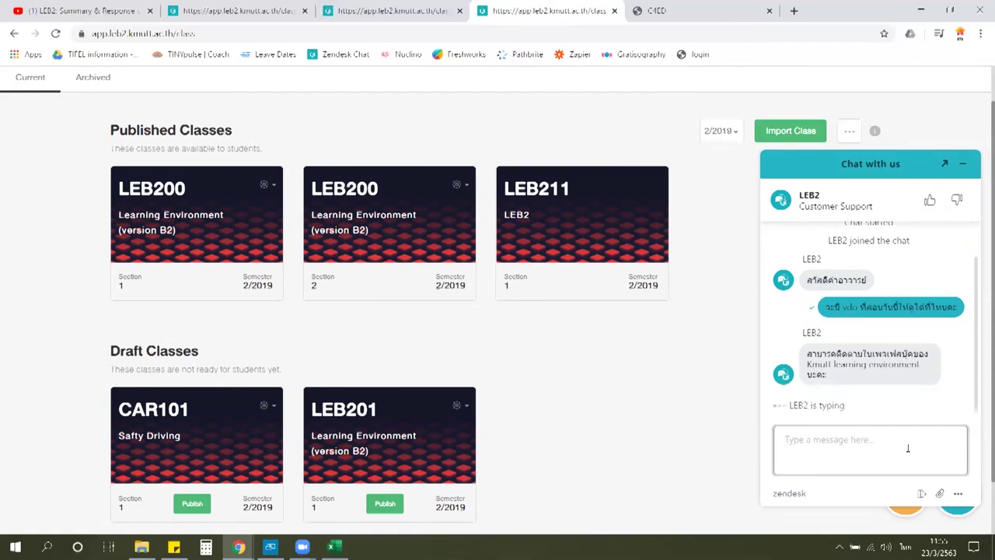
- Send 'ขอบคุณค่ะ' to thank Customer Support in the chat
{"action": "type", "text": "ขอบคุณค่ะ"}
{"action": "key", "text": "Return"}
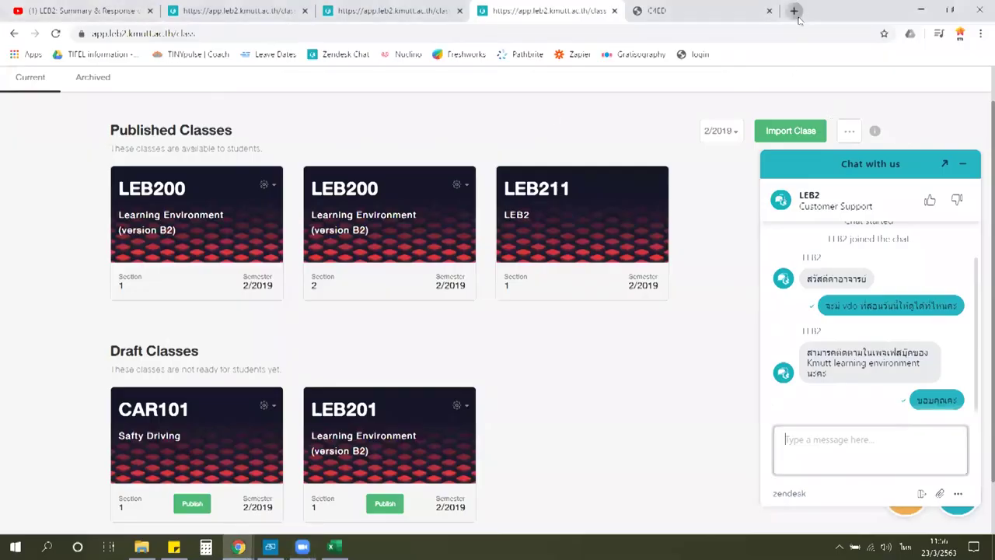
- Open Facebook in a new tab and close the saved e-mail suggestions on the login form
{"action": "left_click", "coordinate": [794, 11]}
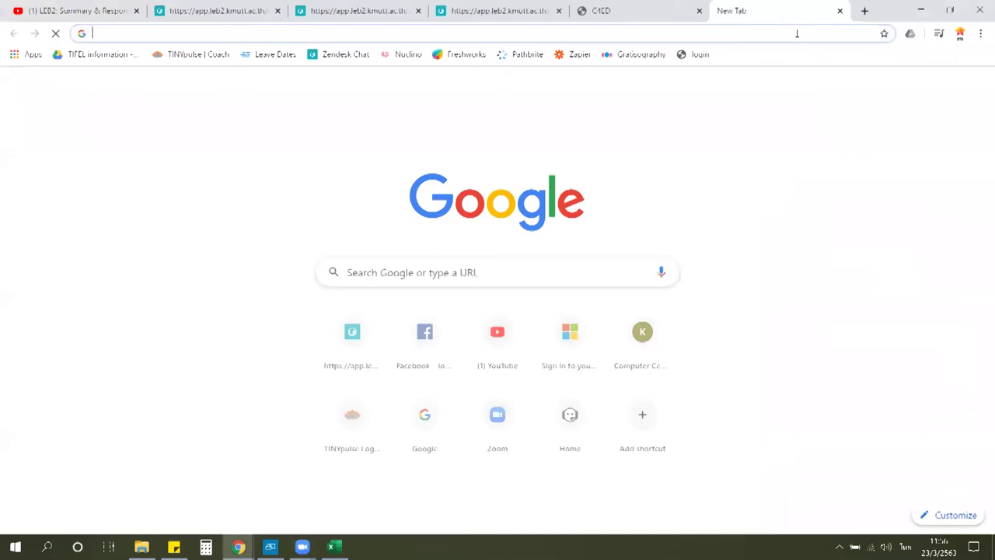
{"action": "left_click", "coordinate": [415, 371]}
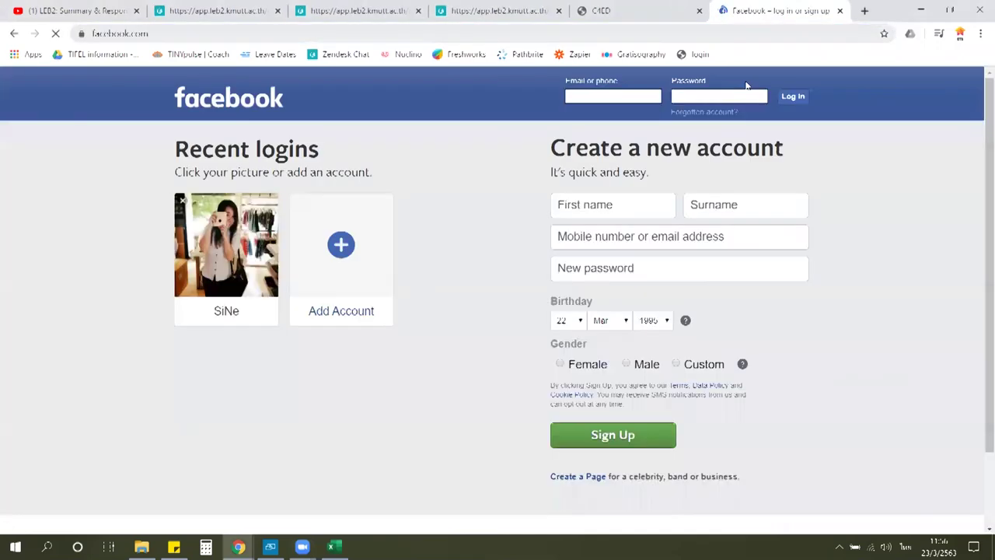
{"action": "left_click", "coordinate": [643, 95]}
{"action": "left_click", "coordinate": [644, 95]}
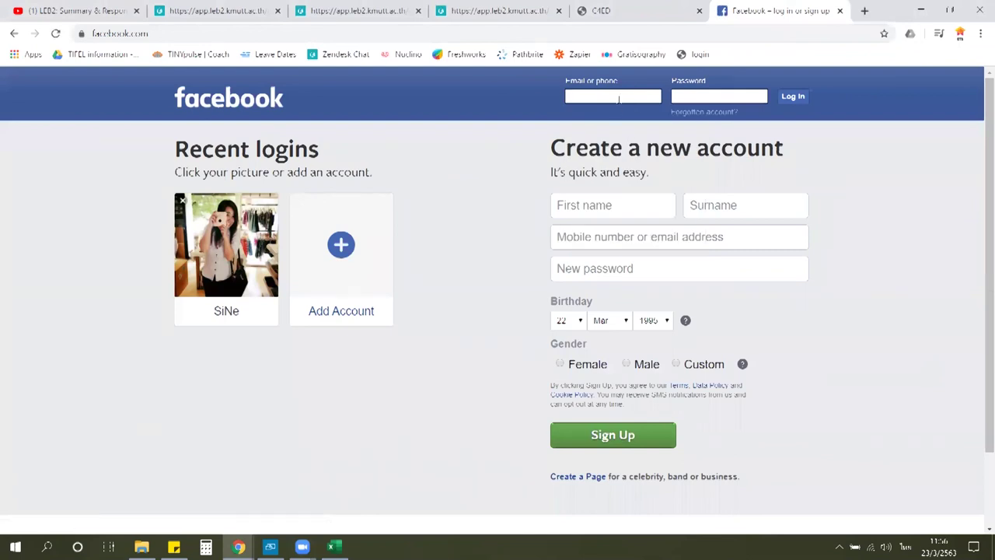
{"action": "left_click", "coordinate": [643, 95]}
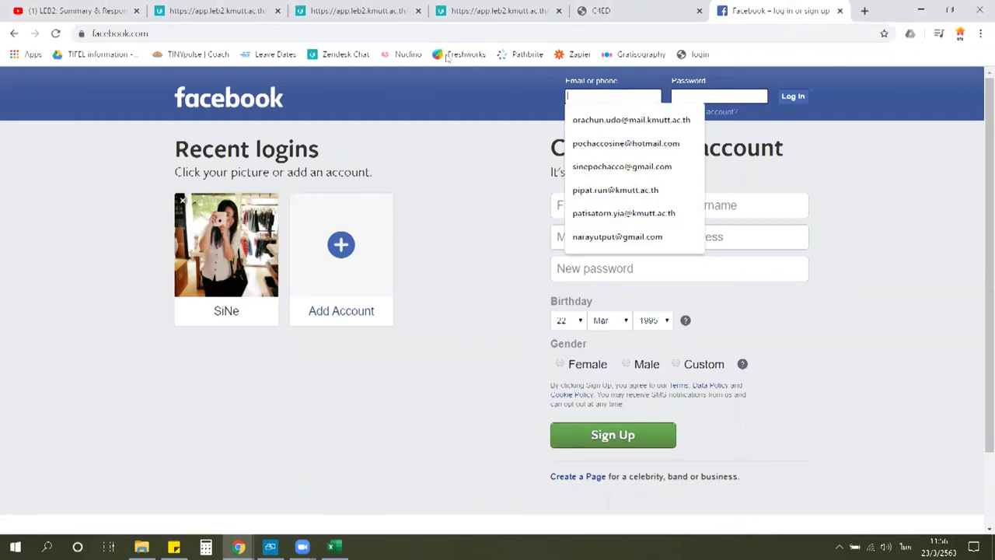
{"action": "left_click", "coordinate": [497, 118]}
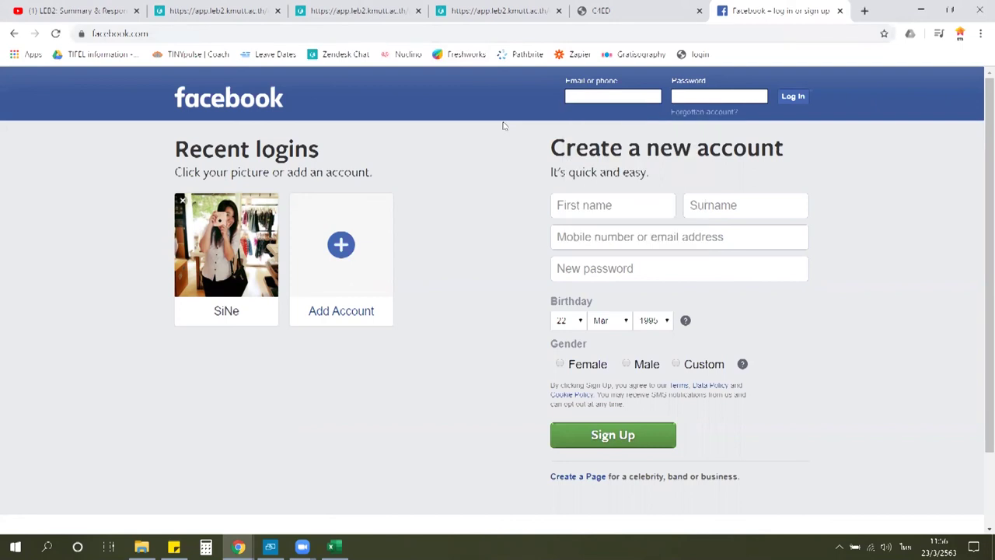
- Go to facebook.com/kmutt and open the Kmutt learning environment suggestion
{"action": "left_click", "coordinate": [251, 32]}
{"action": "left_click", "coordinate": [258, 33]}
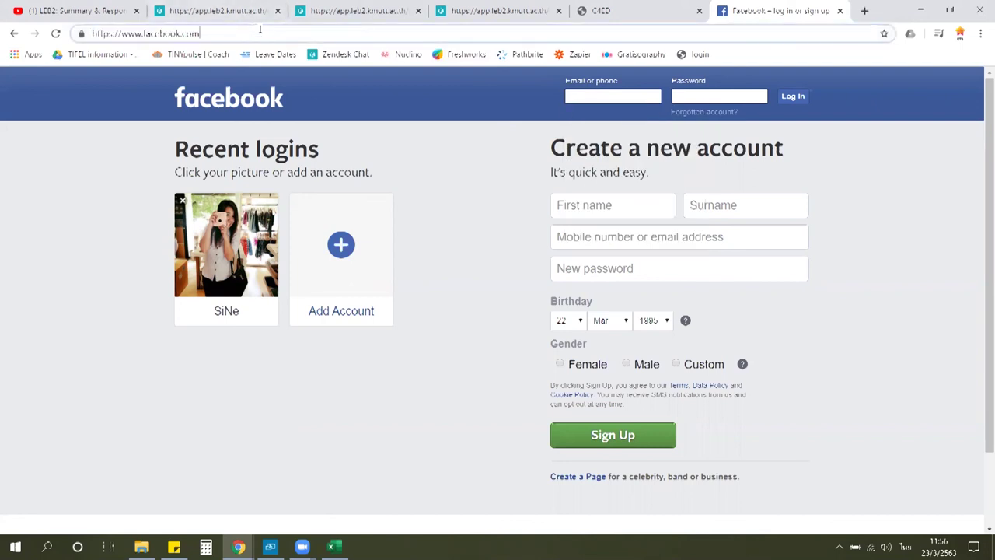
{"action": "type", "text": "ฝ"}
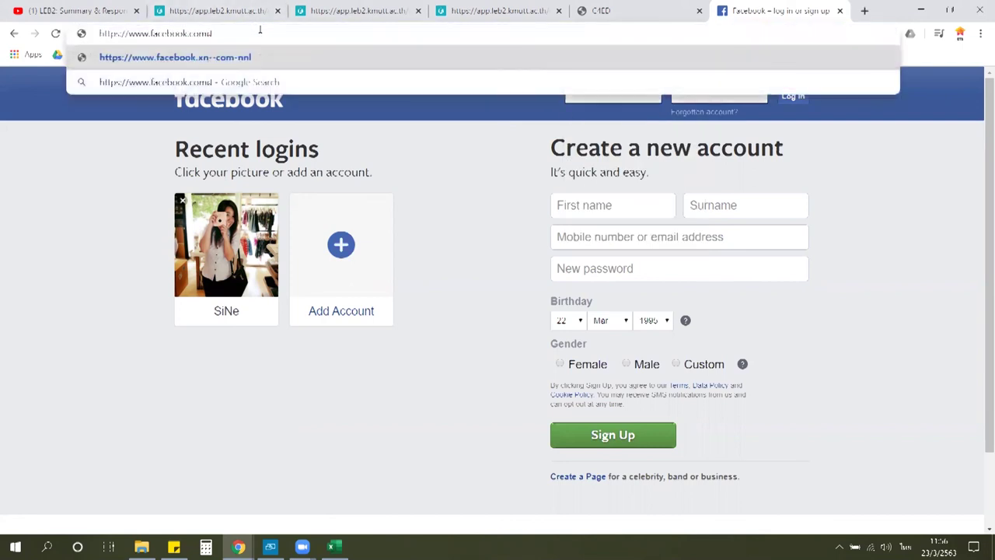
{"action": "key", "text": "BackSpace"}
{"action": "key", "text": "grave"}
{"action": "type", "text": "/"}
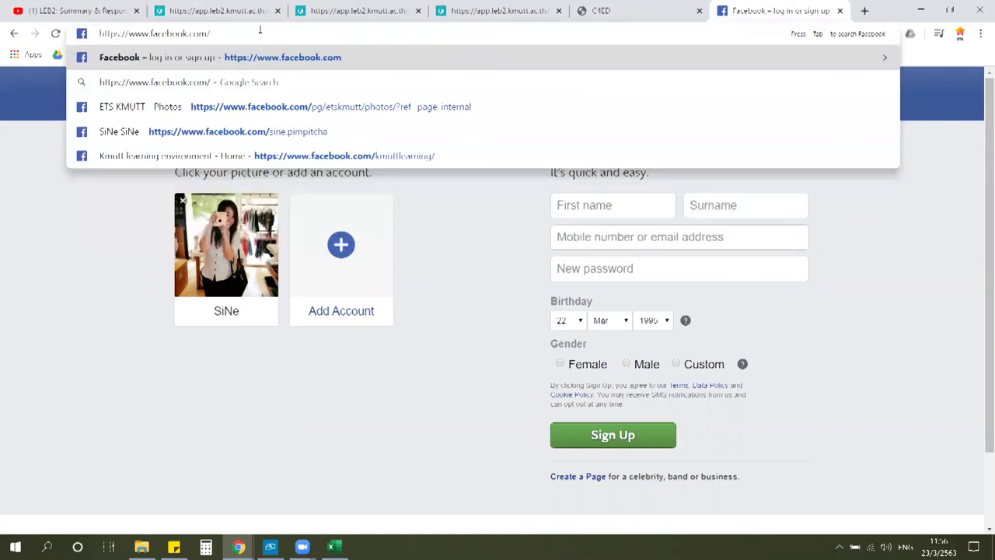
{"action": "type", "text": "kmutt"}
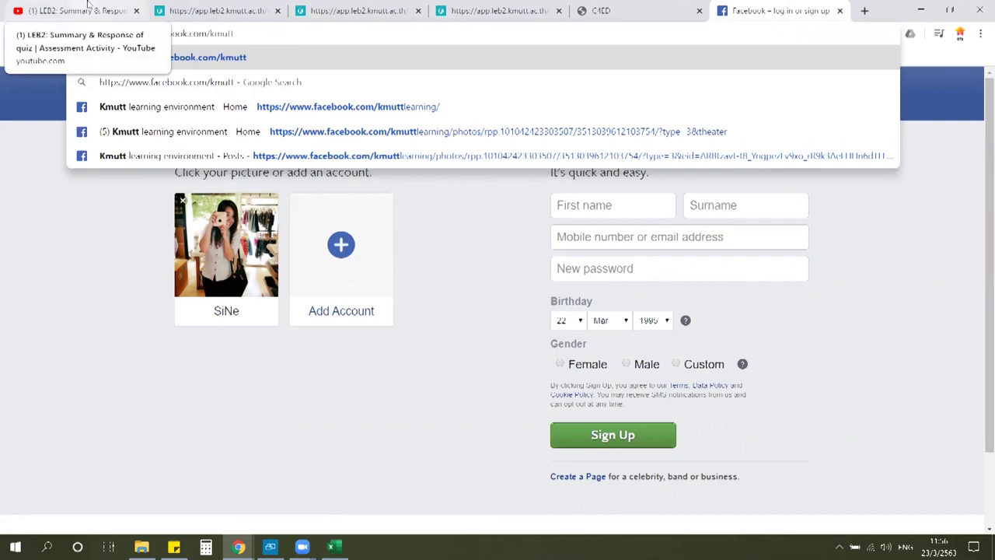
{"action": "key", "text": "Down"}
{"action": "key", "text": "Down"}
{"action": "key", "text": "Return"}
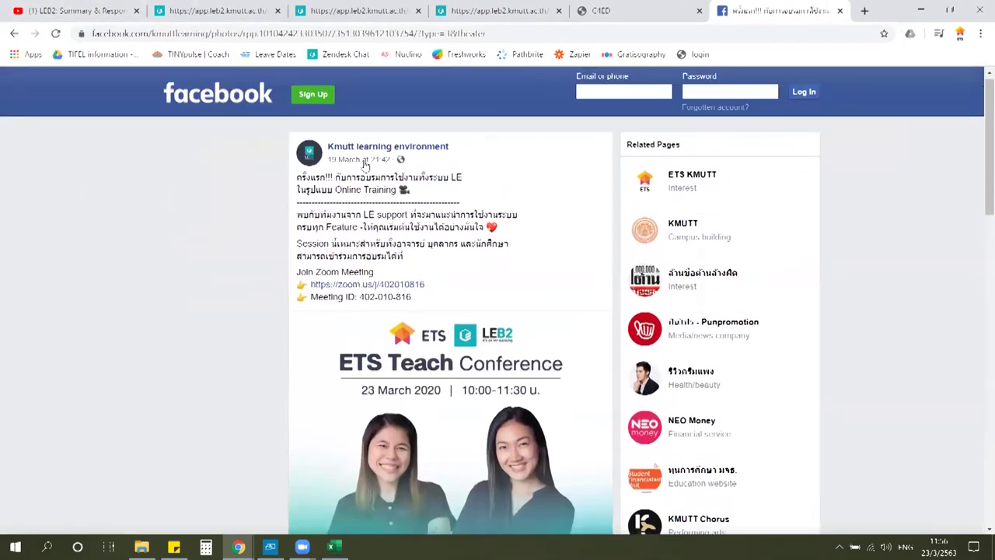
- Open the Kmutt learning environment page home and dismiss the Facebook login prompt
{"action": "left_click", "coordinate": [355, 147]}
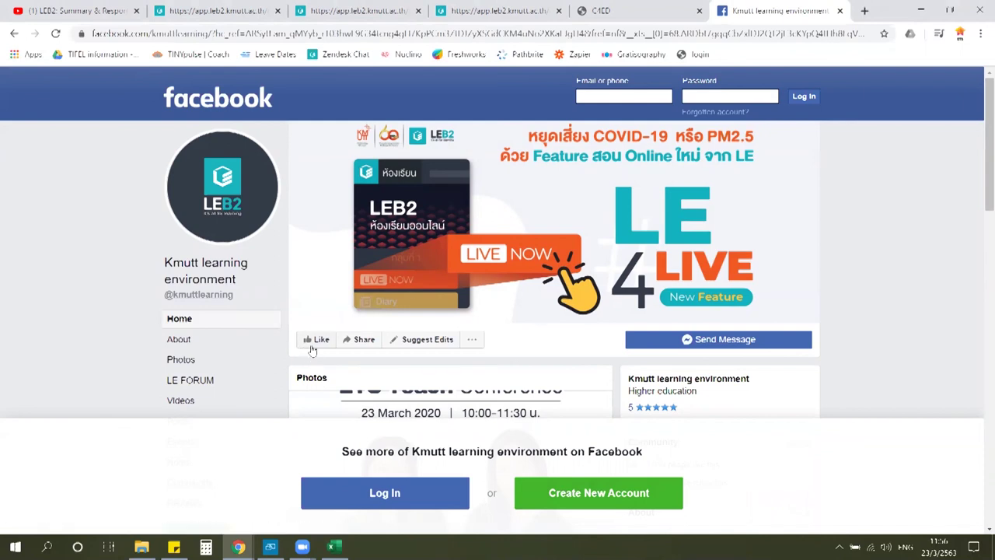
{"action": "scroll", "coordinate": [336, 346], "scroll_direction": "down", "scroll_amount": 5}
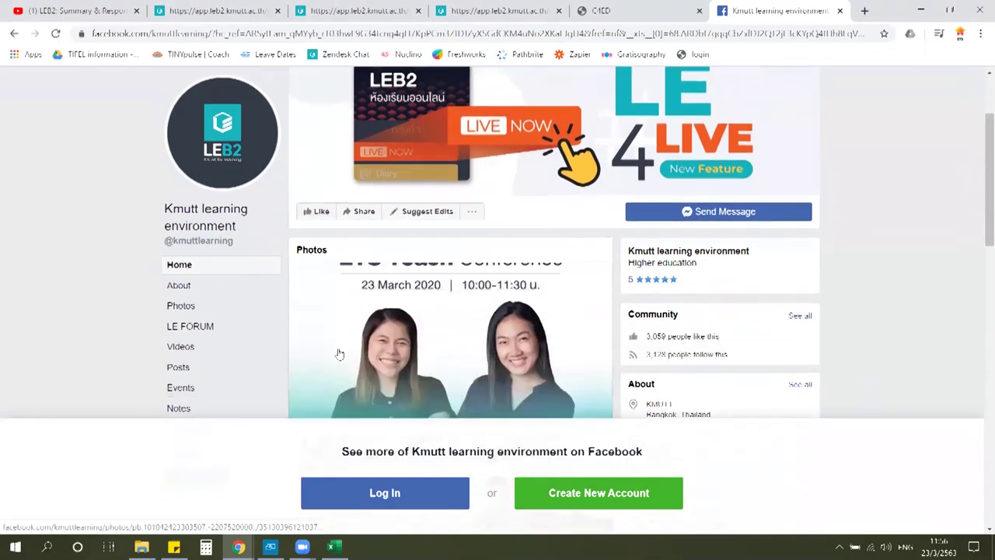
{"action": "scroll", "coordinate": [330, 337], "scroll_direction": "down", "scroll_amount": 3}
{"action": "left_click", "coordinate": [330, 321]}
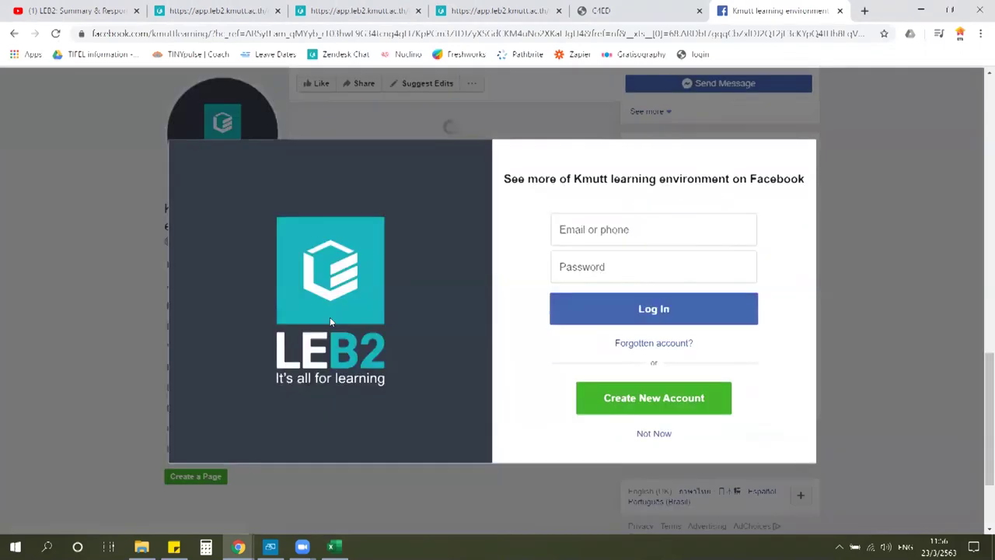
{"action": "left_click", "coordinate": [648, 433]}
- Browse the page's posts, then return to the LEB 200 class Plan page
{"action": "scroll", "coordinate": [601, 402], "scroll_direction": "down", "scroll_amount": 3}
{"action": "scroll", "coordinate": [600, 402], "scroll_direction": "down", "scroll_amount": 5}
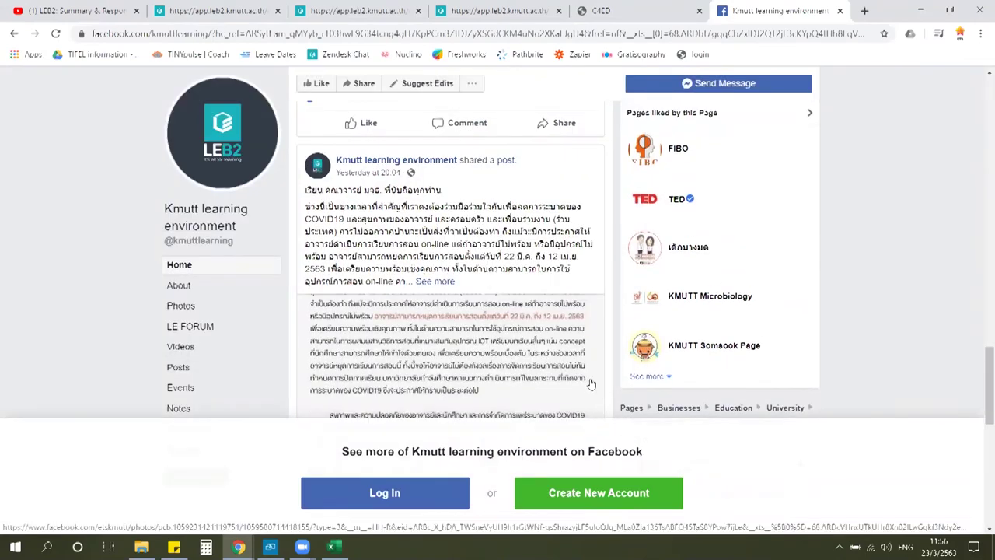
{"action": "scroll", "coordinate": [591, 382], "scroll_direction": "down", "scroll_amount": 10}
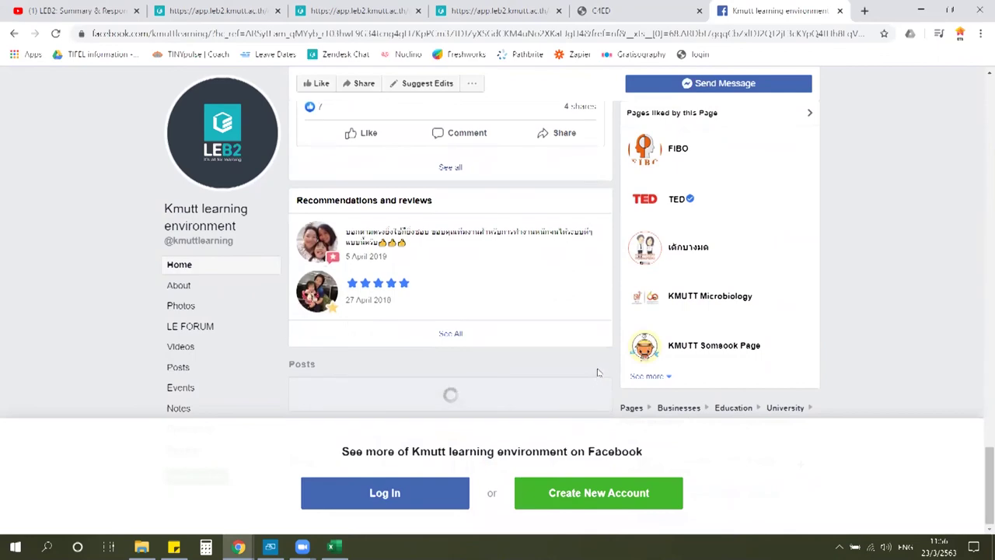
{"action": "scroll", "coordinate": [598, 372], "scroll_direction": "down", "scroll_amount": 7}
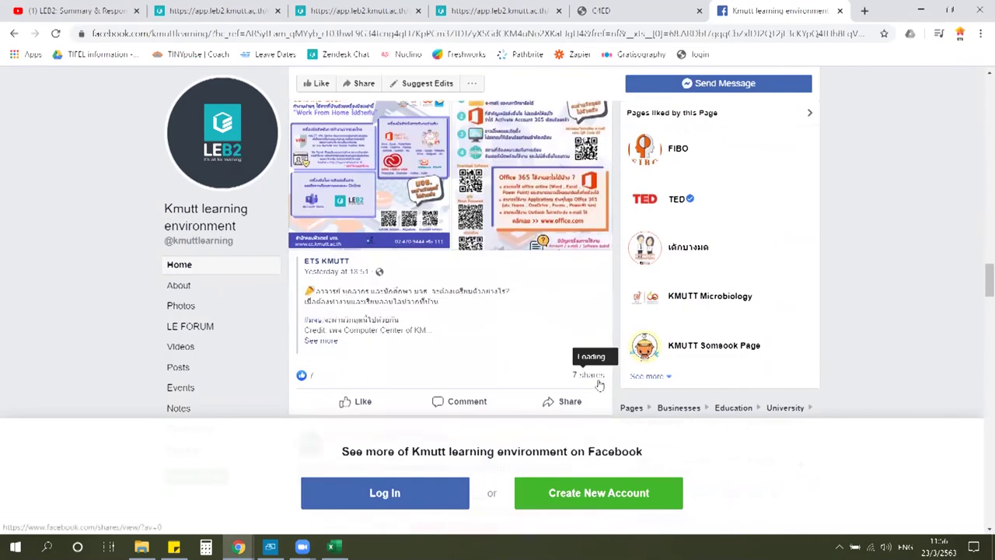
{"action": "scroll", "coordinate": [599, 384], "scroll_direction": "up", "scroll_amount": 3}
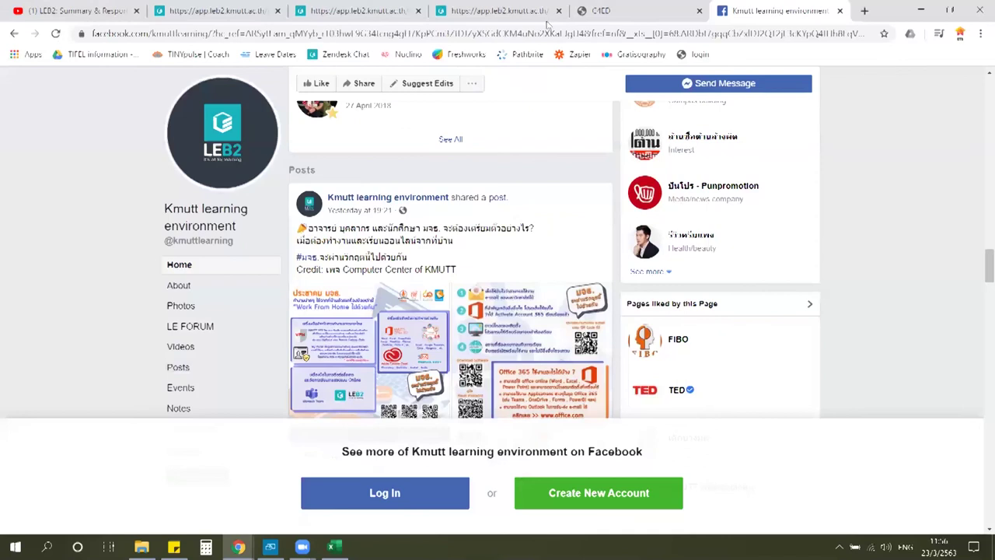
{"action": "left_click", "coordinate": [217, 11]}
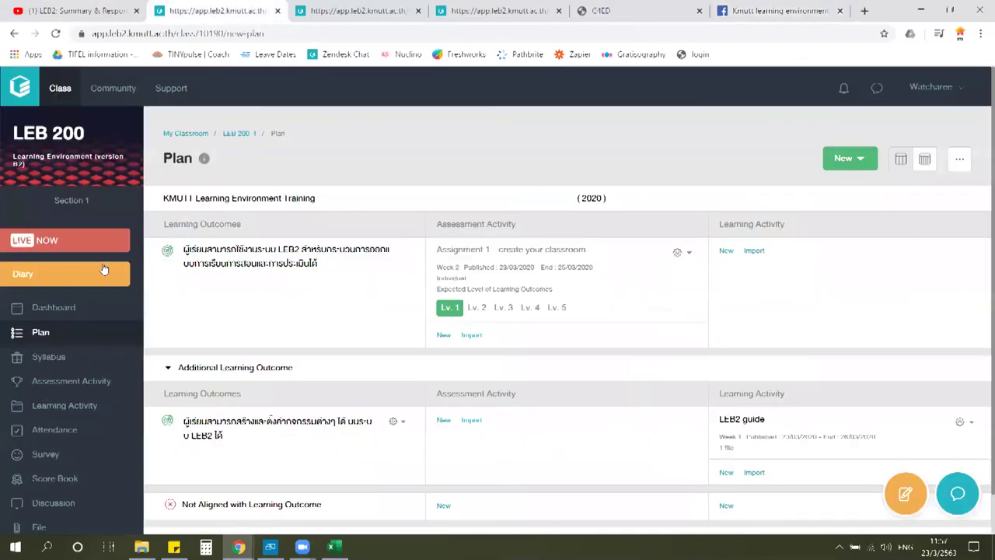